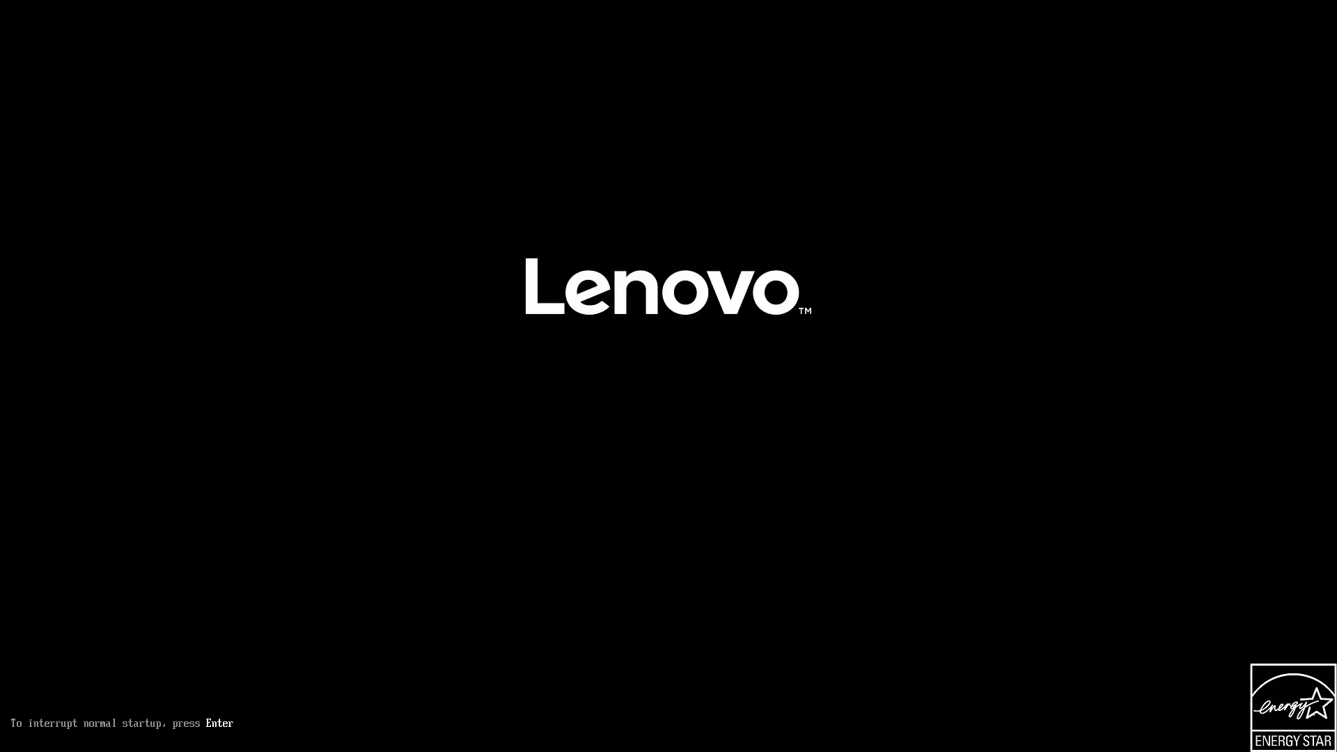
# Interrupt startup, enter BIOS Setup with F1, and view the System Summary.
pyautogui.press('Return')
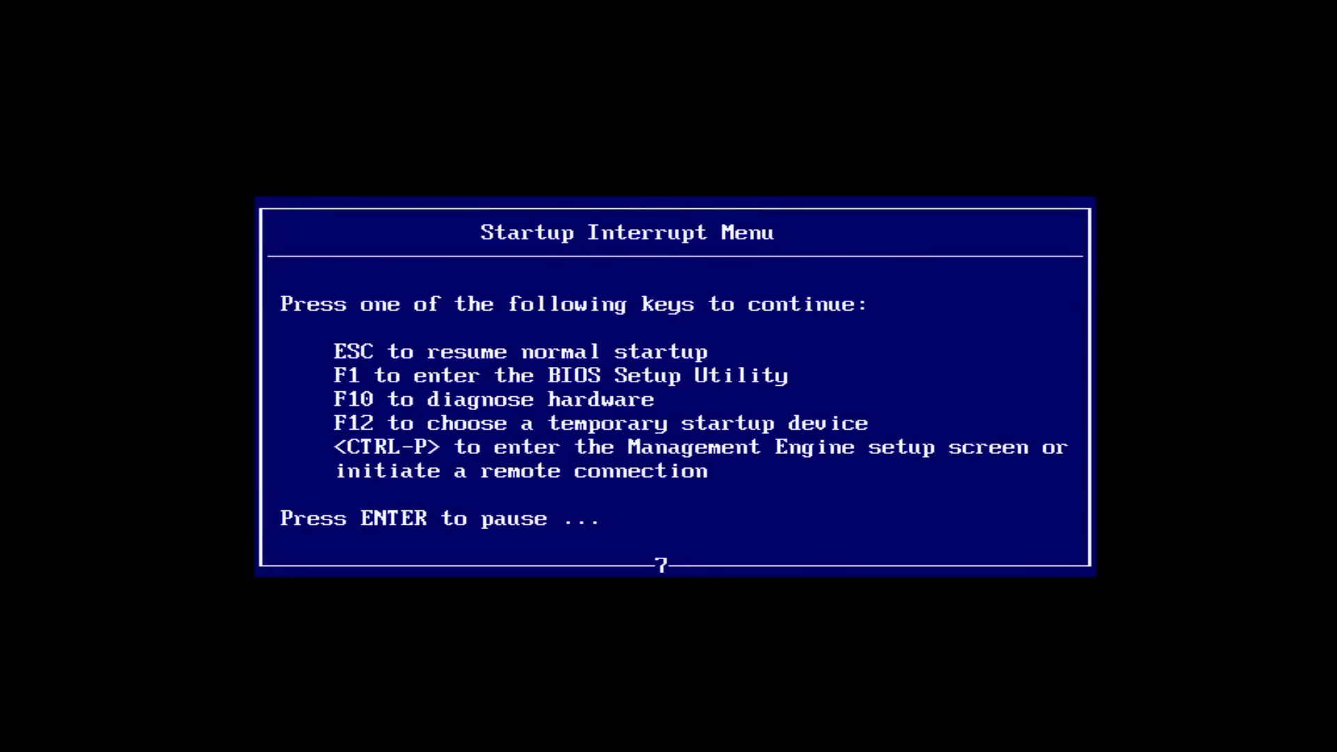
pyautogui.press('F1')
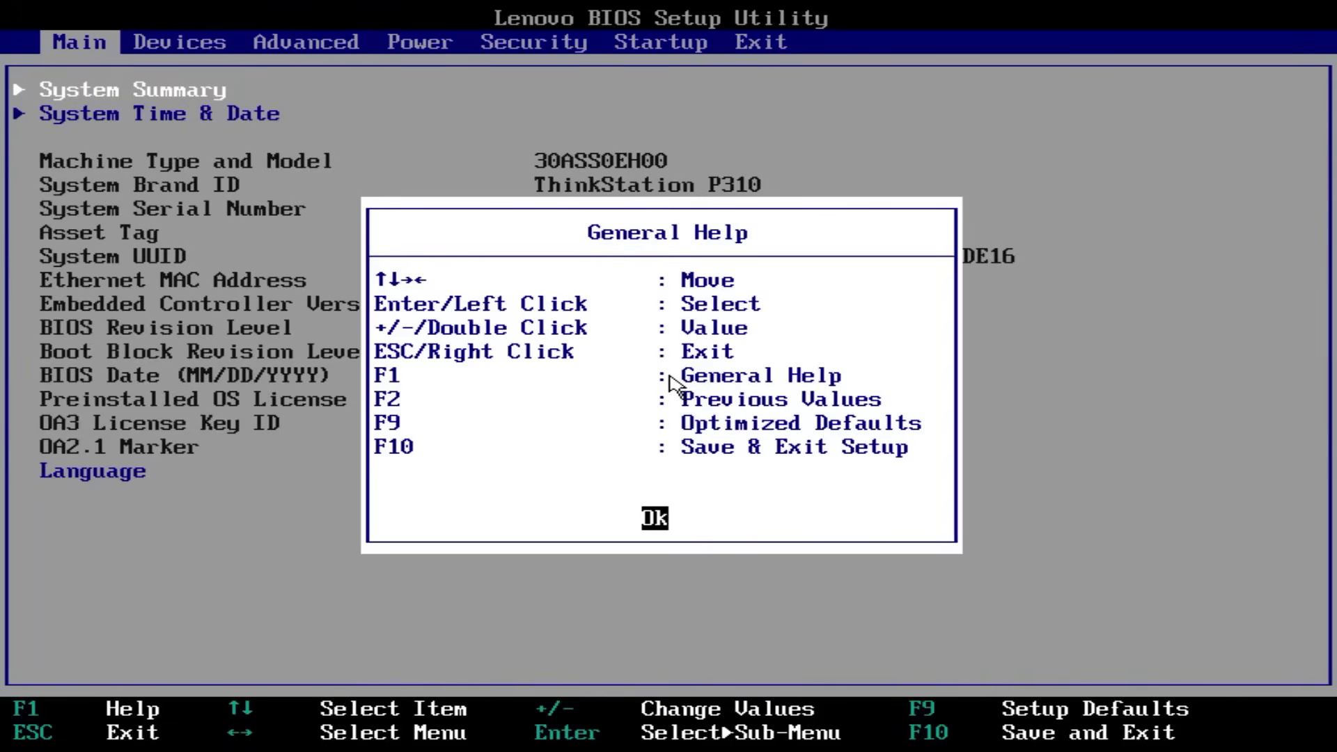
pyautogui.press('Return')
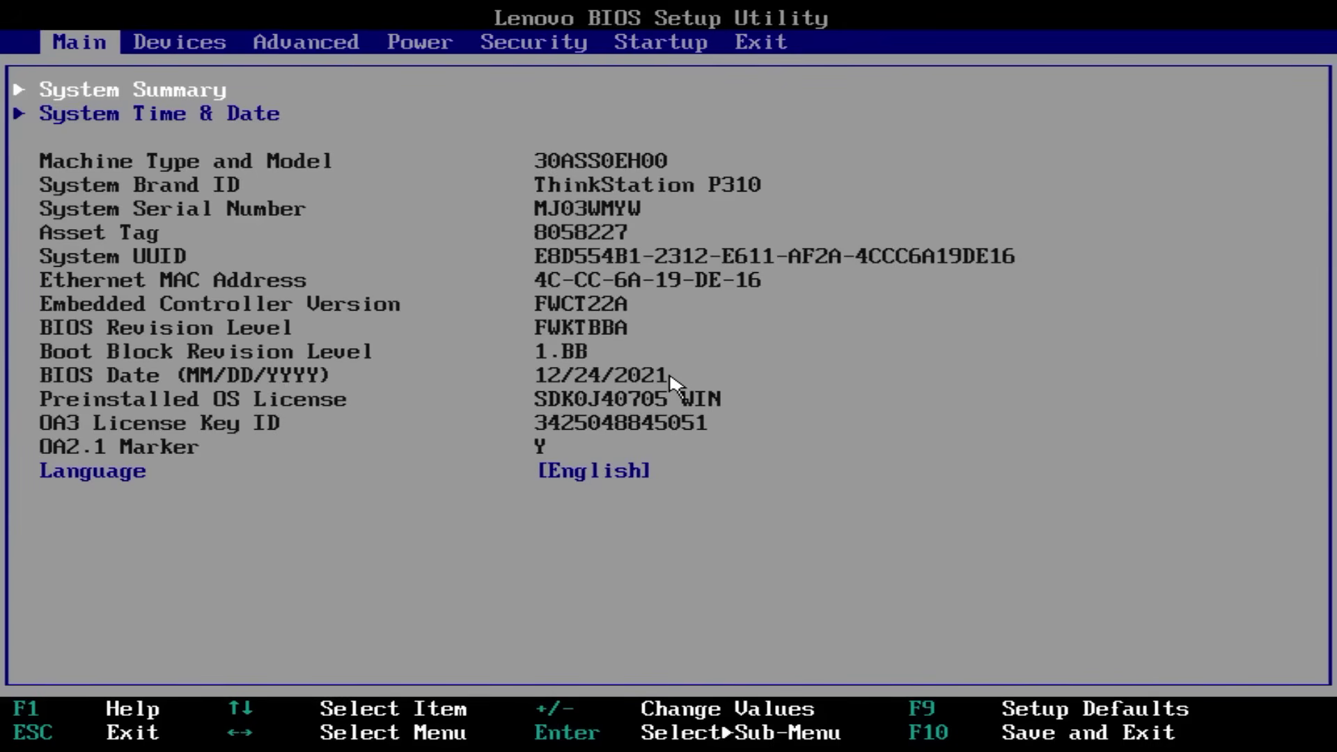
pyautogui.press('Return')
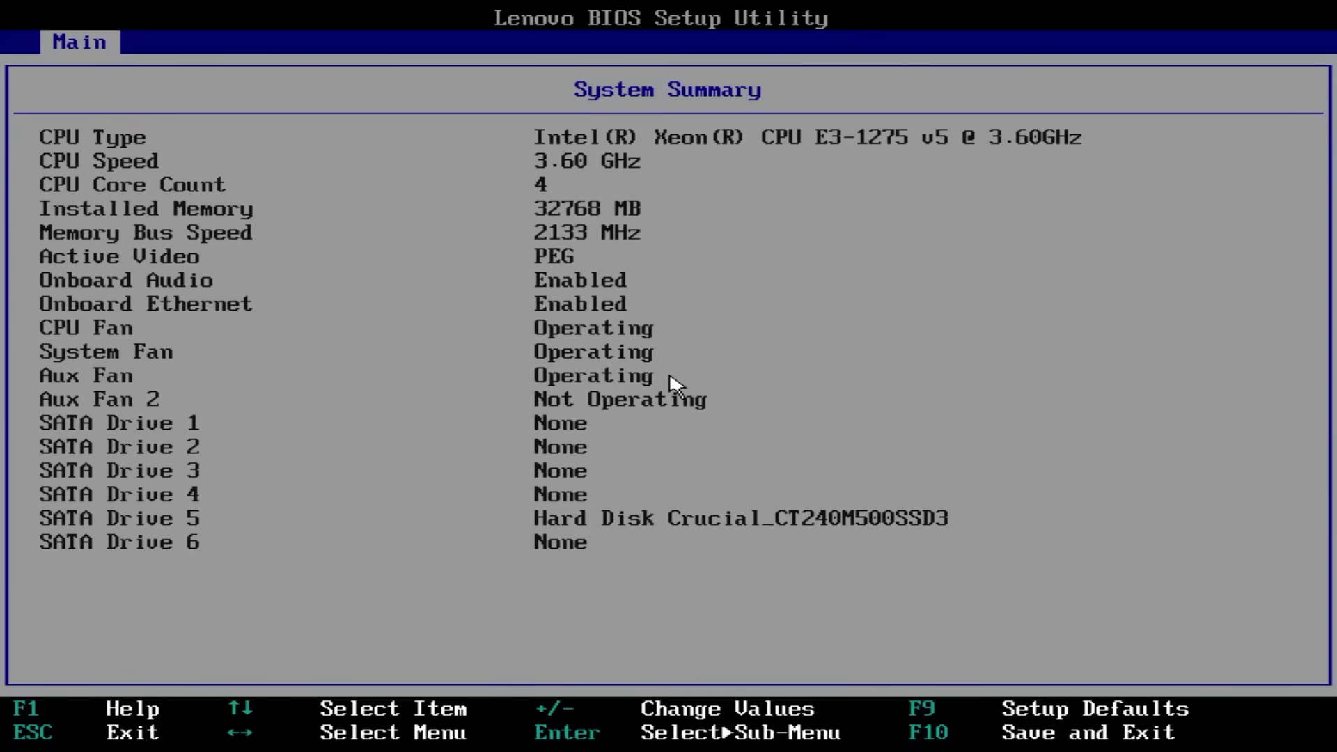
pyautogui.press('Escape')
# In Devices > Video Setup, switch Select Active Video to Auto, then back to PEG.
pyautogui.press('Right')
pyautogui.press('Down')
pyautogui.press('Down')
pyautogui.press('Down')
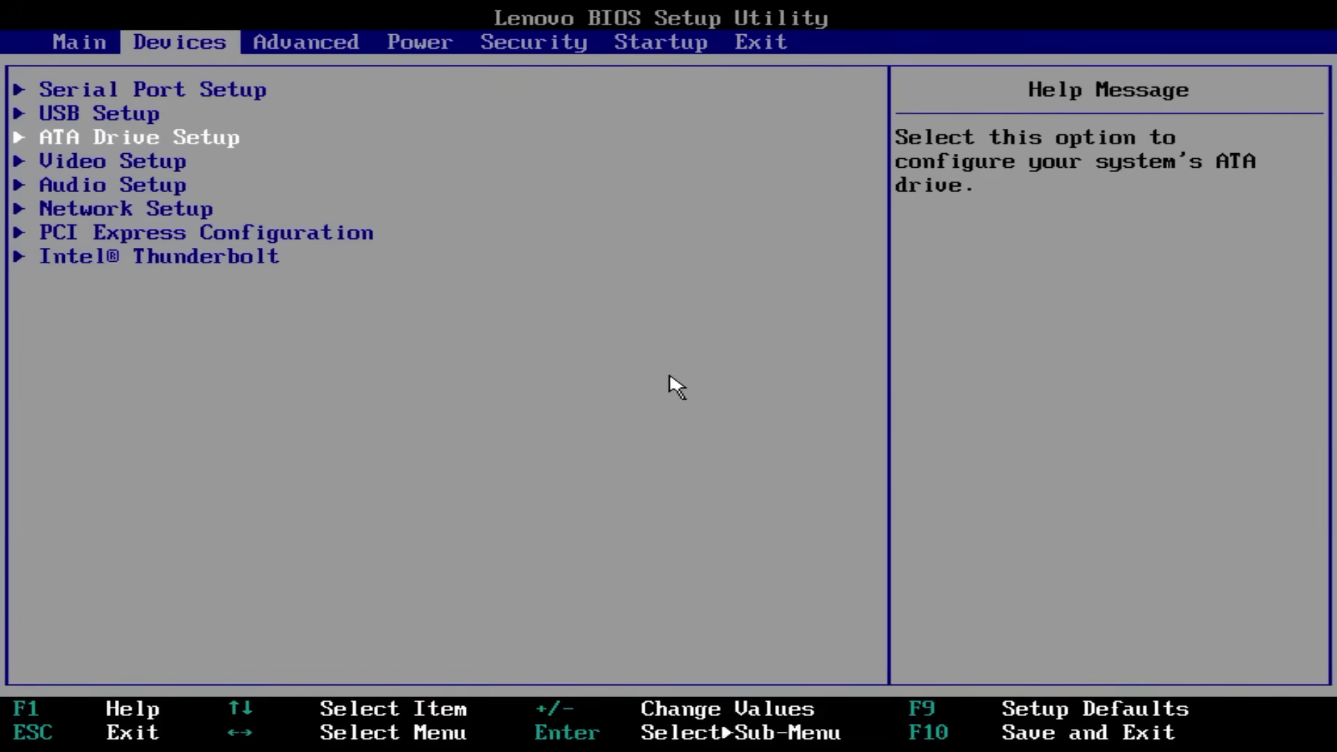
pyautogui.press('Return')
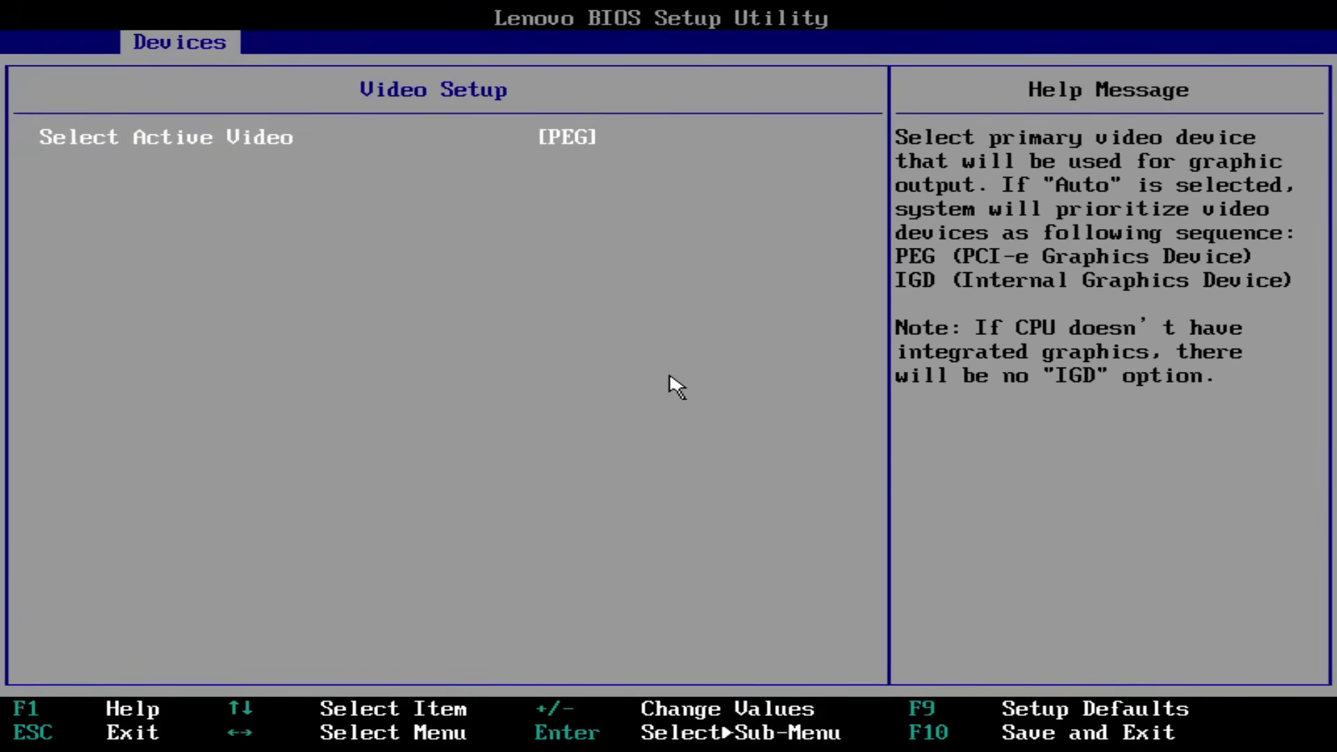
pyautogui.press('Return')
pyautogui.press('Down')
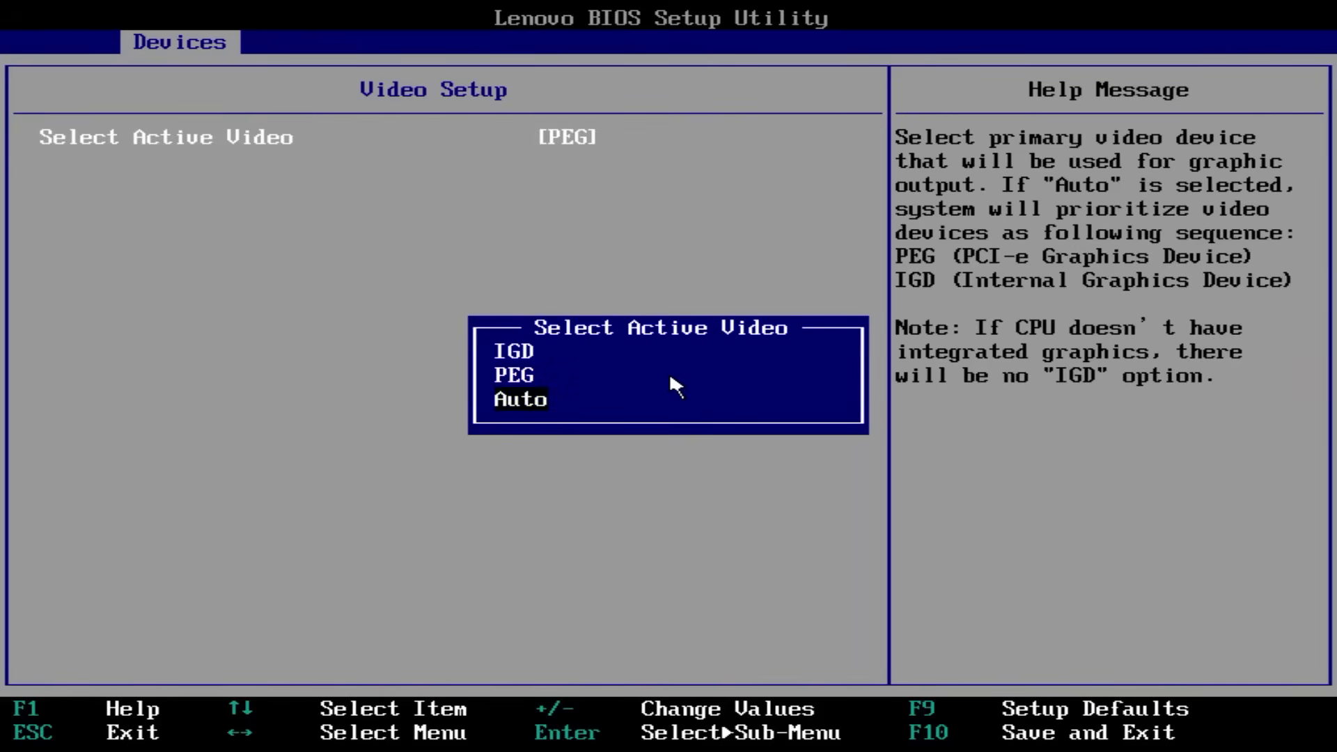
pyautogui.press('Return')
pyautogui.press('Return')
pyautogui.press('Up')
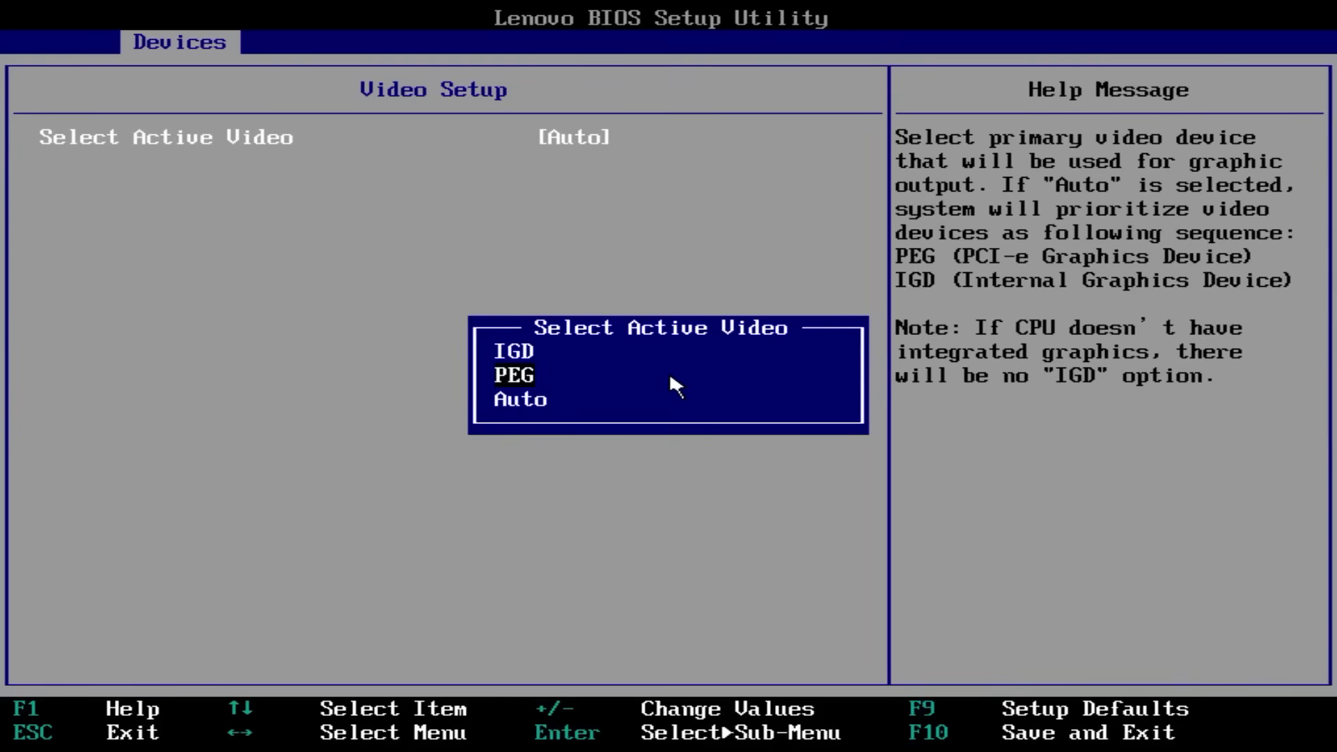
pyautogui.press('Return')
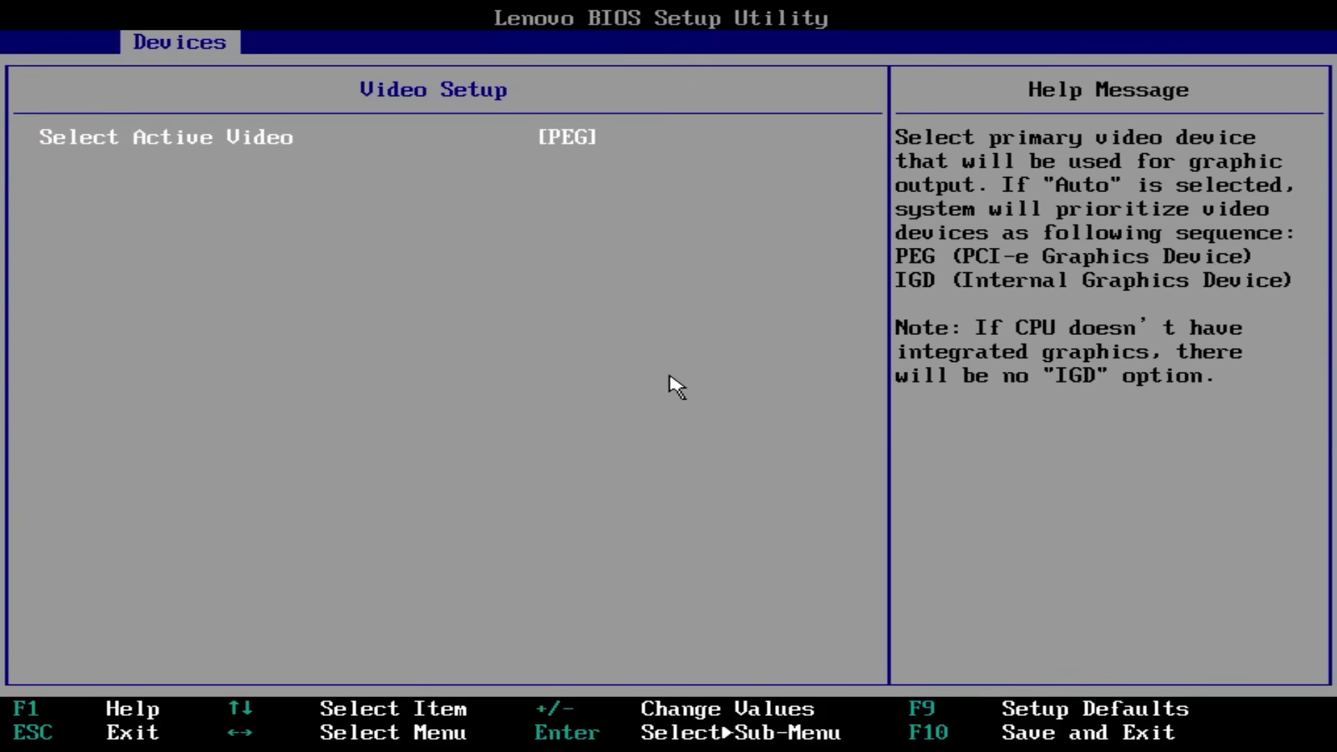
# Try IGD for Select Active Video, then restore PEG and return to the Devices list.
pyautogui.press('Return')
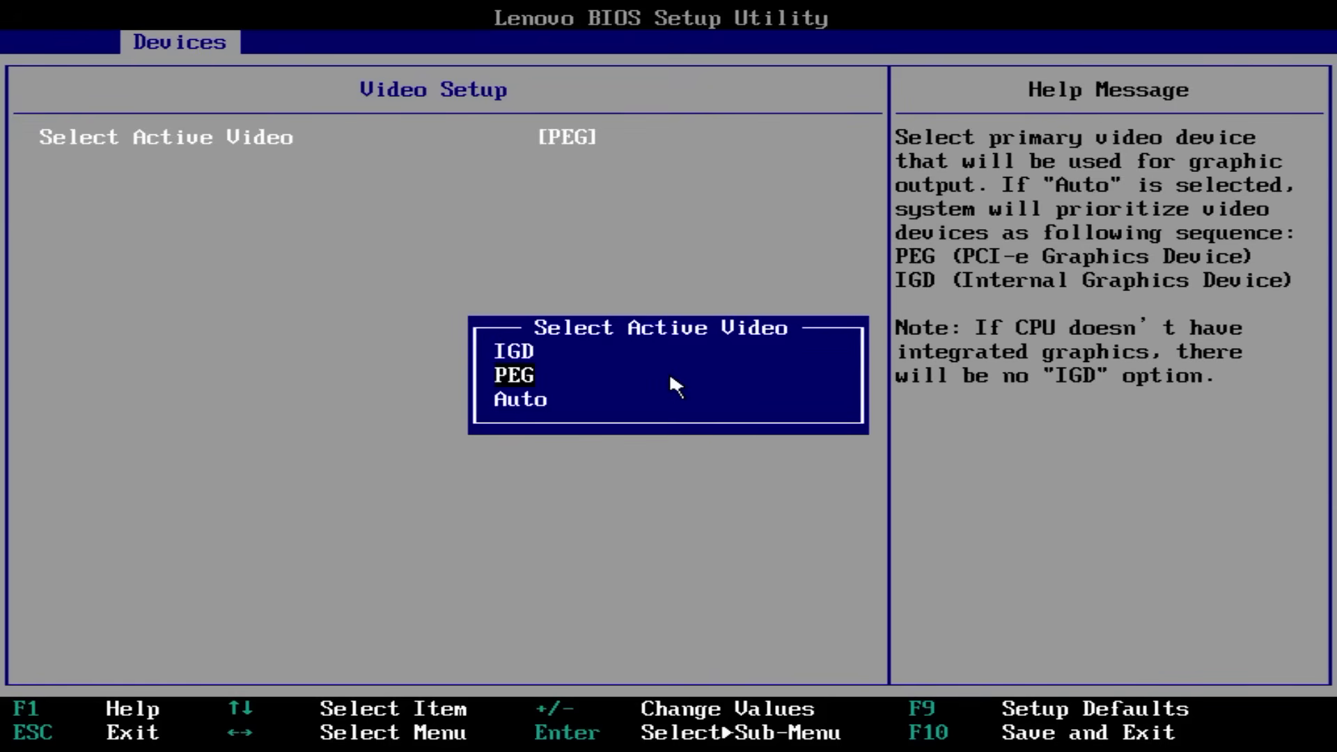
pyautogui.press('Escape')
pyautogui.press('Return')
pyautogui.press('Up')
pyautogui.press('Return')
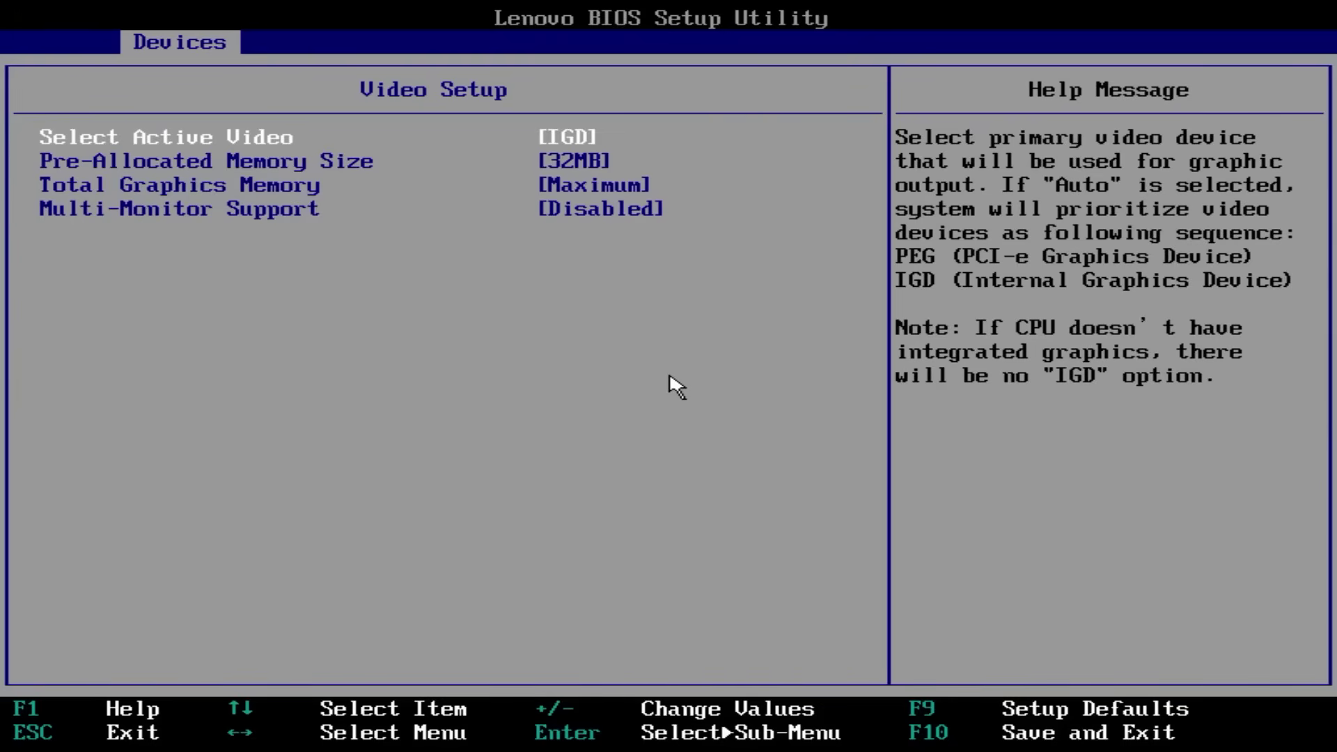
pyautogui.press('Return')
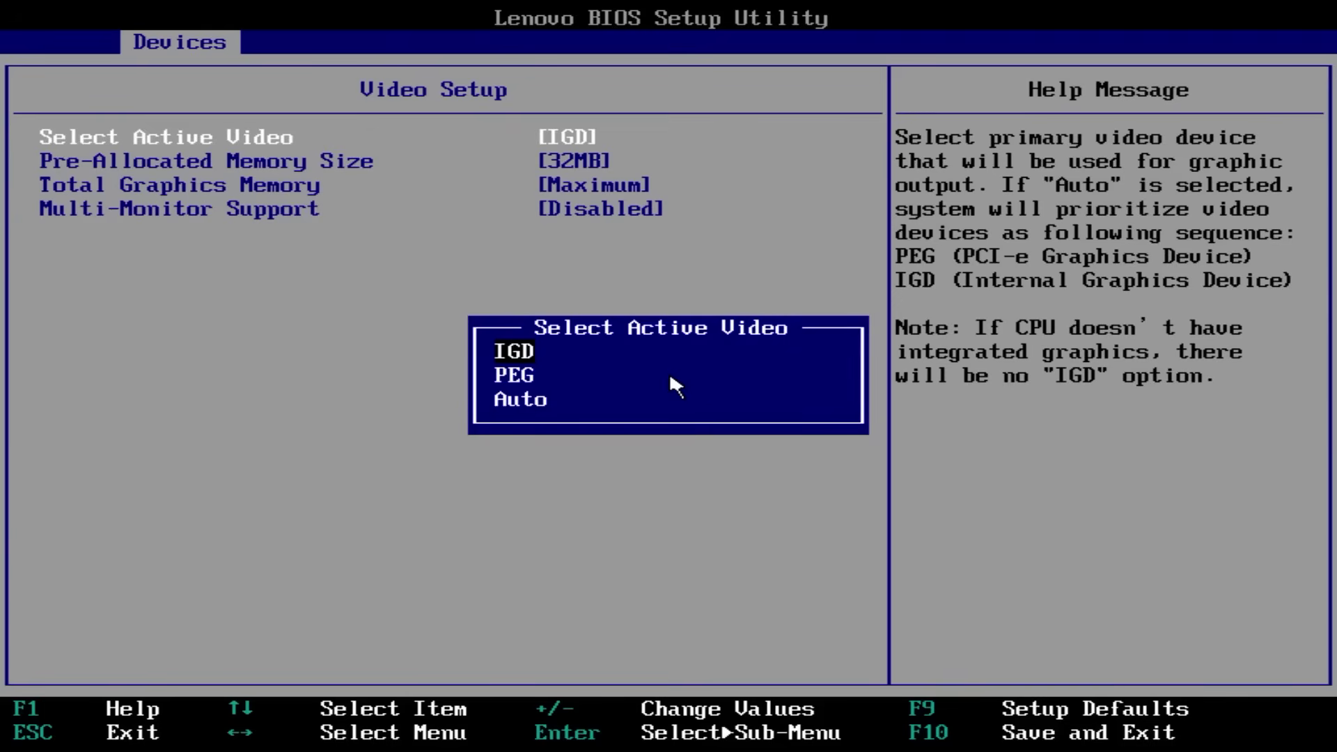
pyautogui.press('Down')
pyautogui.press('Return')
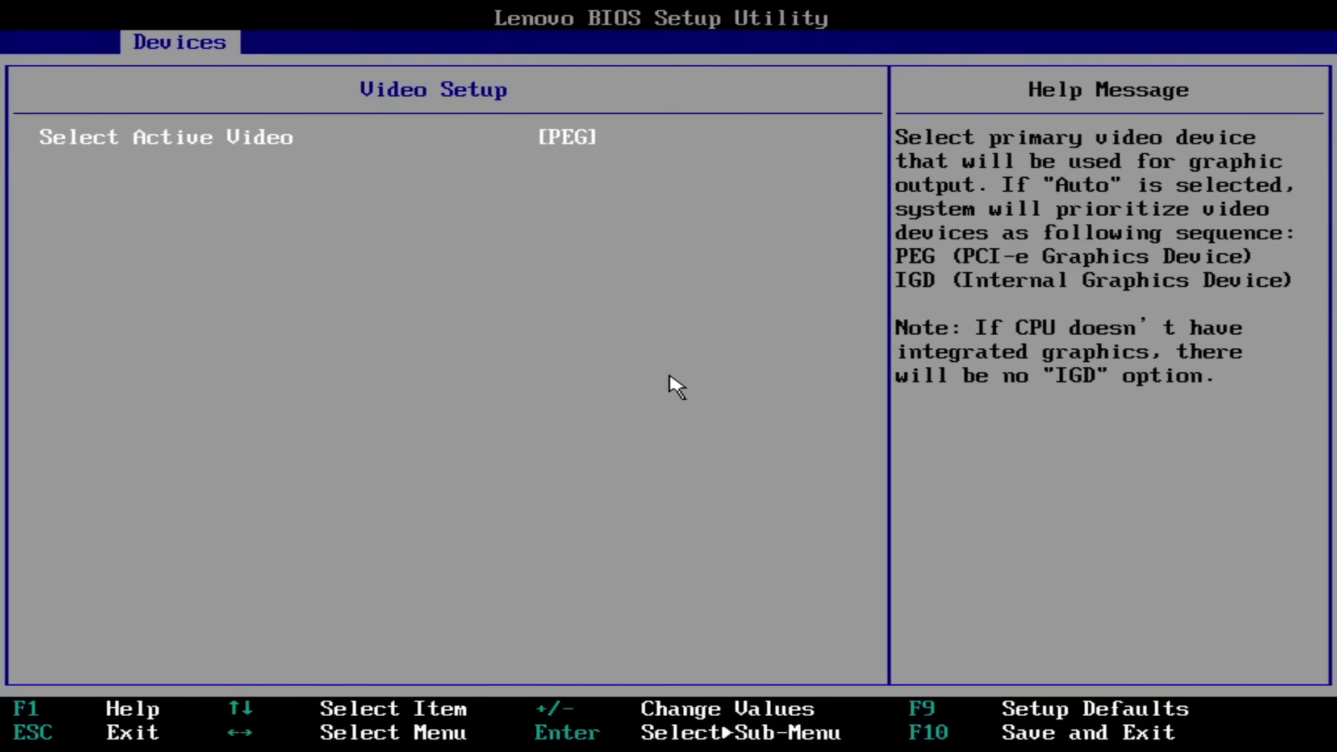
pyautogui.press('Escape')
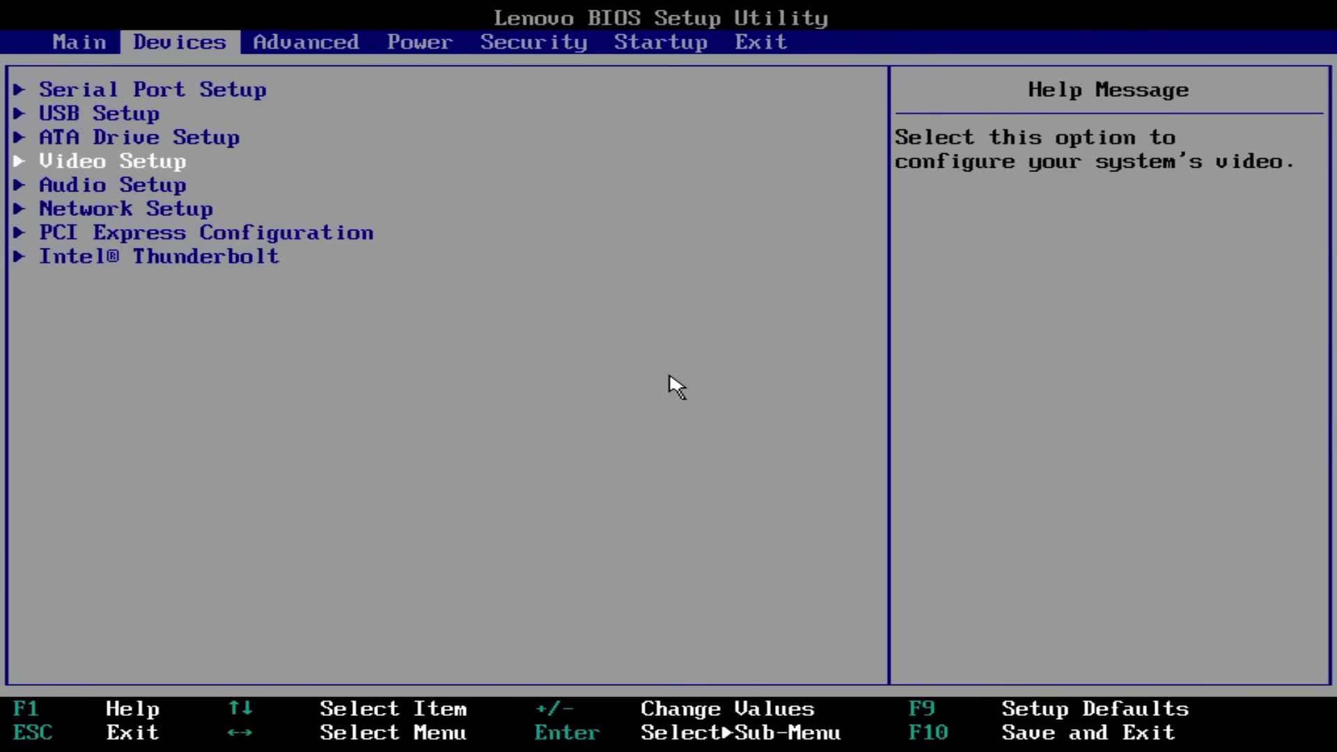
# Check in Advanced > CPU Setup that Intel Virtualization Technology and VT-d are Enabled.
pyautogui.press('Down')
pyautogui.press('Down')
pyautogui.press('Down')
pyautogui.press('Down')
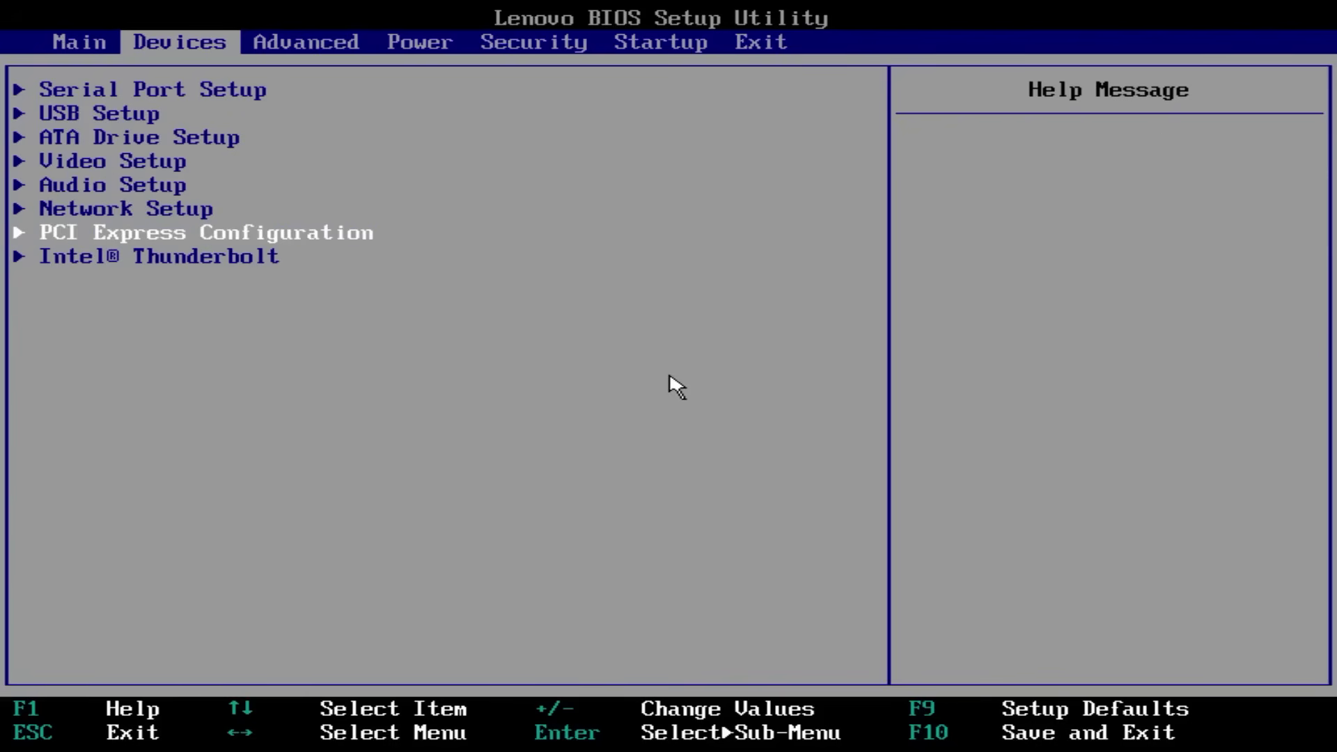
pyautogui.press('Up')
pyautogui.press('Up')
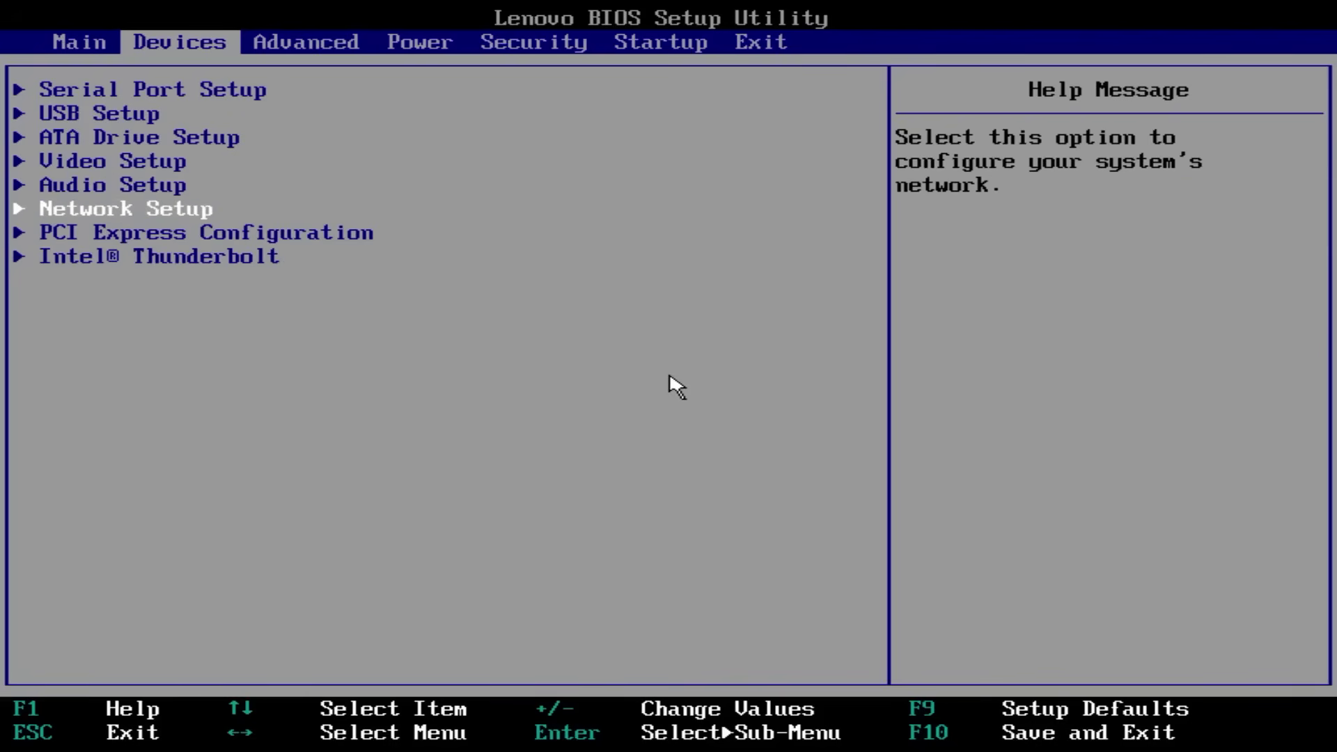
pyautogui.press('Right')
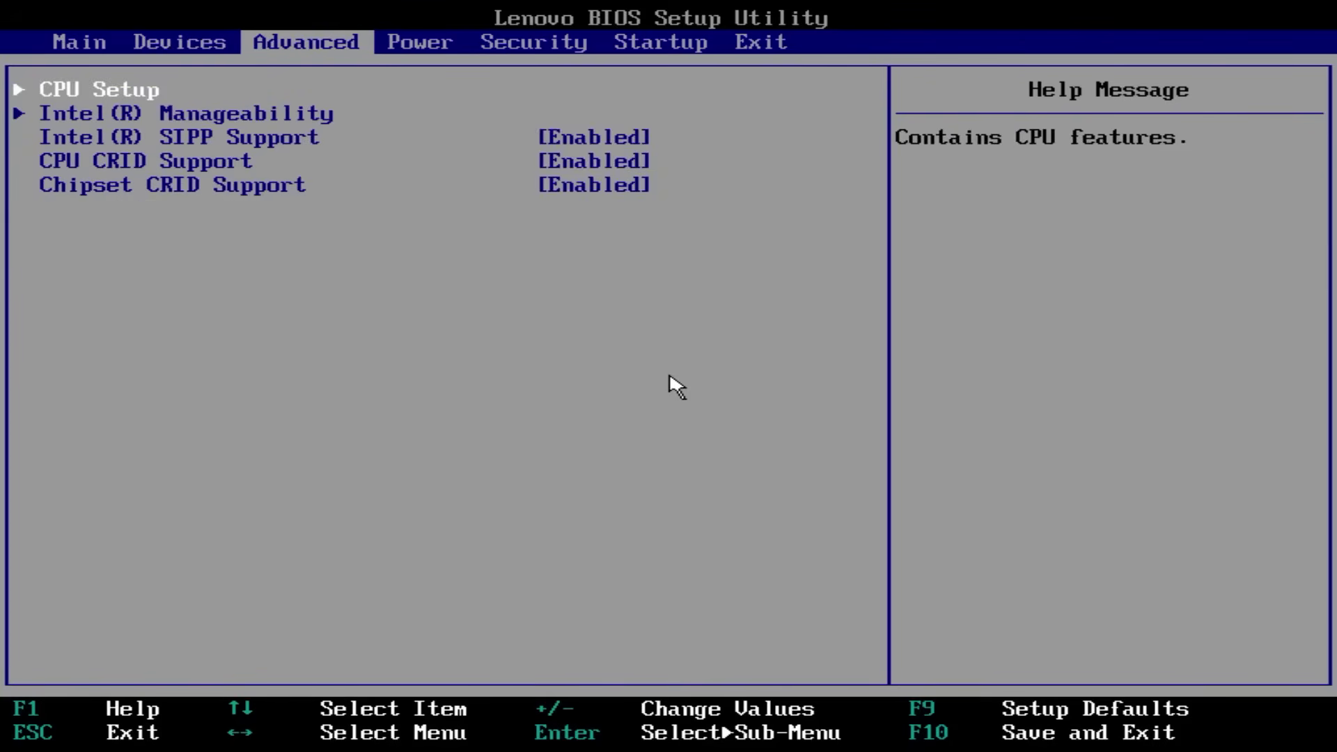
pyautogui.press('Return')
pyautogui.press('Down')
pyautogui.press('Down')
pyautogui.press('Down')
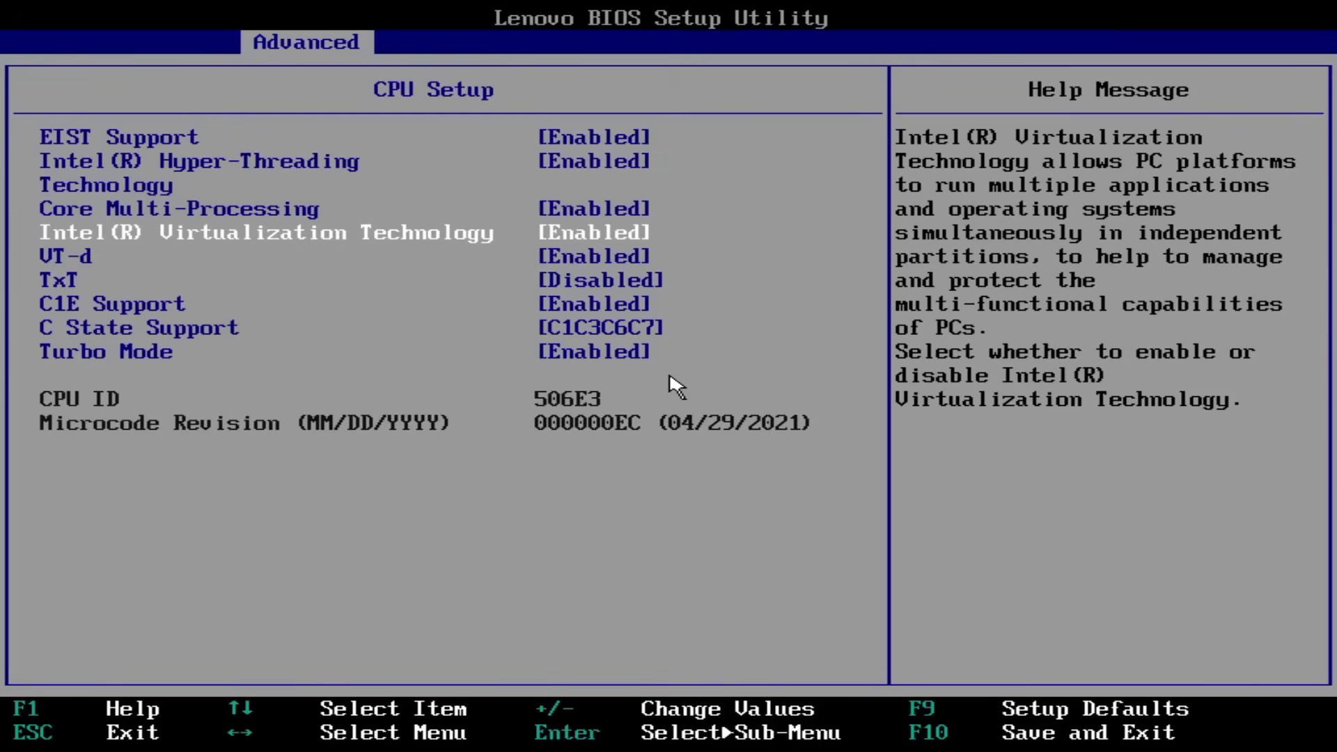
pyautogui.press('Down')
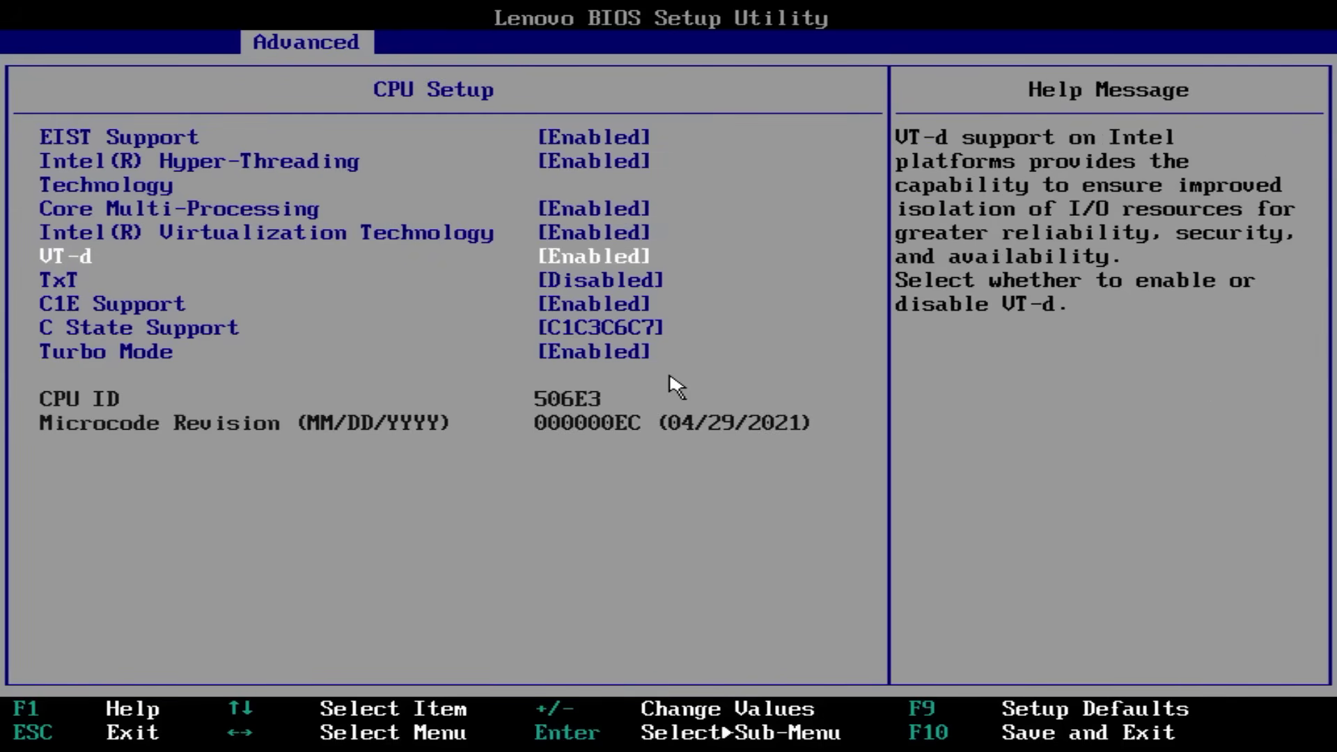
pyautogui.press('Escape')
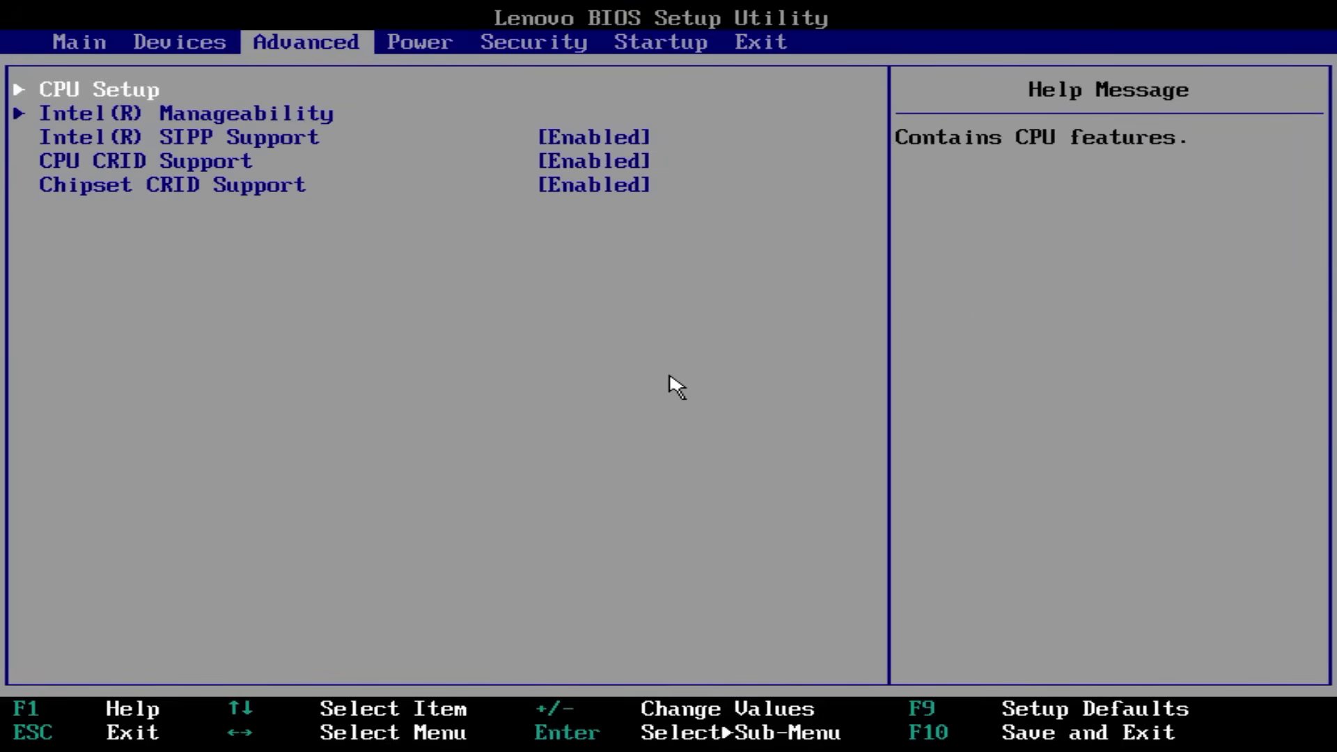
# Save changes and exit the BIOS, confirming Yes to restart.
pyautogui.press('Right')
pyautogui.press('Right')
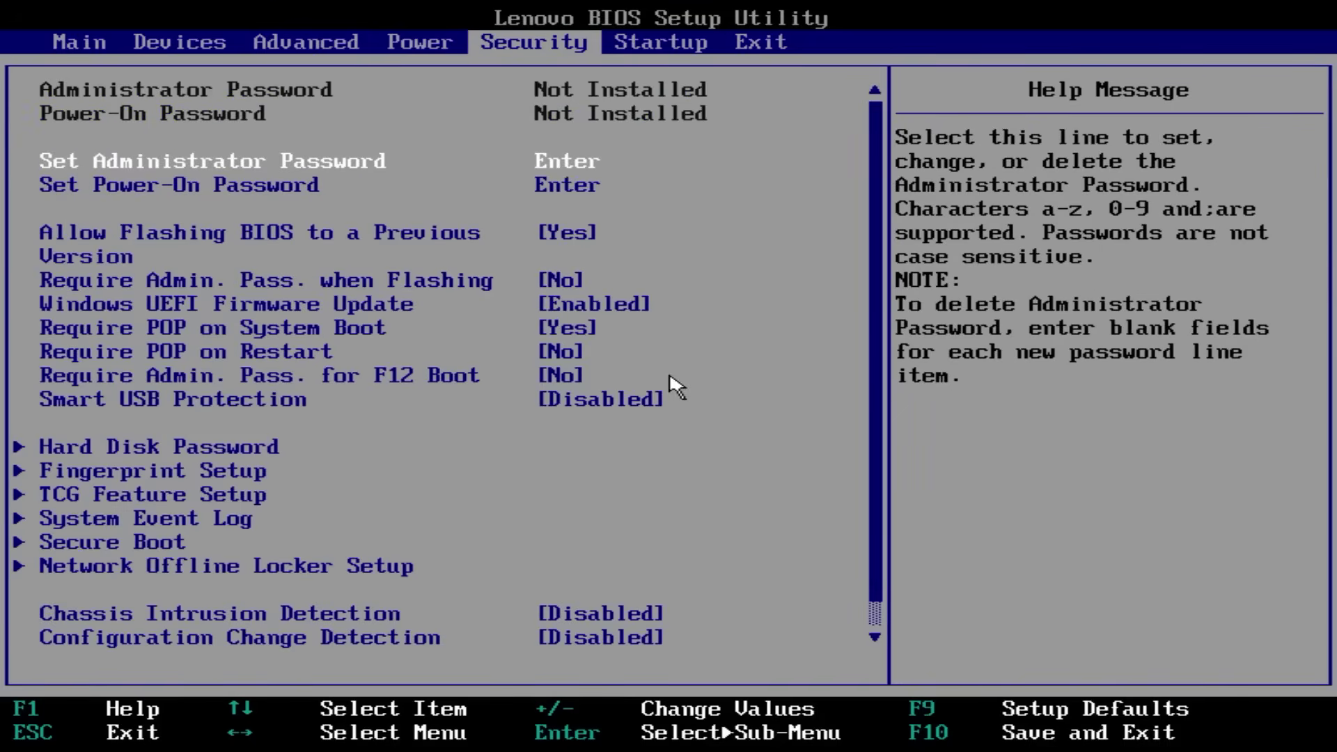
pyautogui.press('Right')
pyautogui.press('Right')
pyautogui.press('Return')
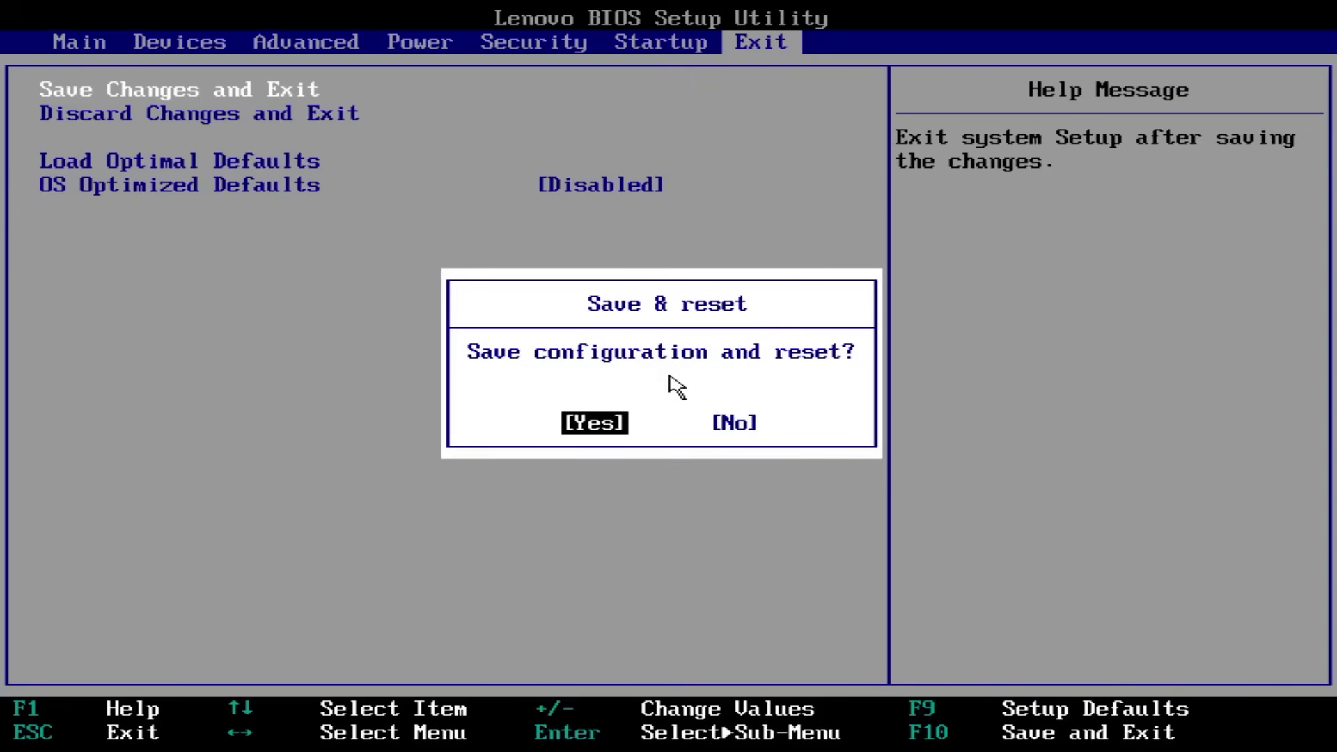
pyautogui.press('Return')
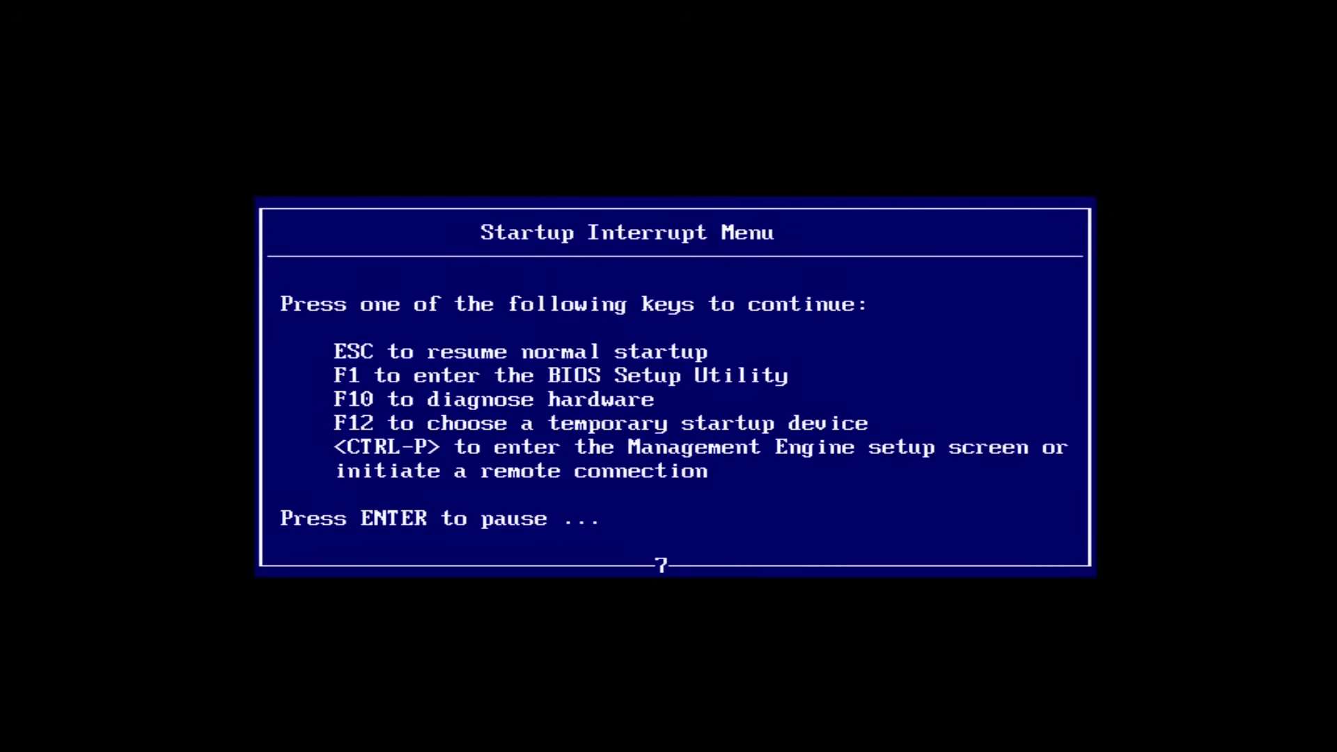
# Boot the UEFI USB drive, pick proxmox-ve_7.1-2.iso in Ventoy, and start Install Proxmox VE.
pyautogui.press('F12')
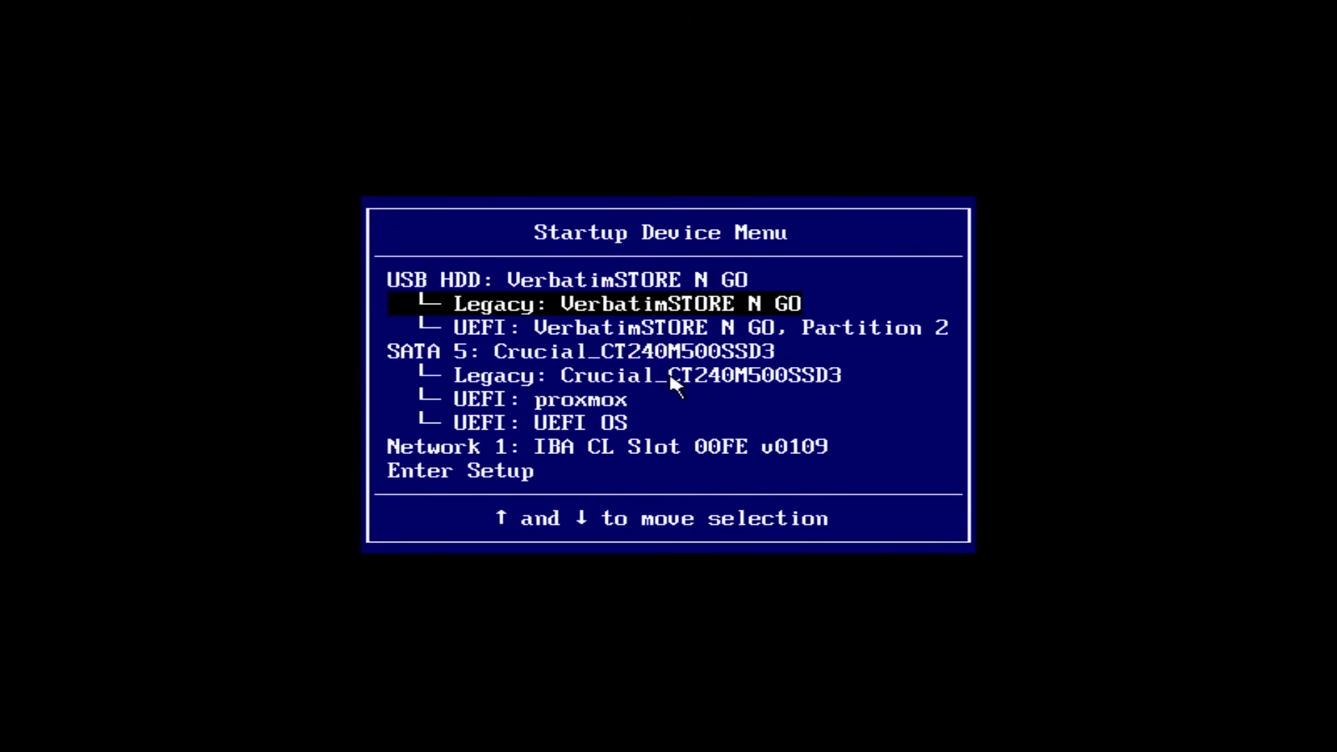
pyautogui.press('Down')
pyautogui.press('Up')
pyautogui.press('Down')
pyautogui.press('Return')
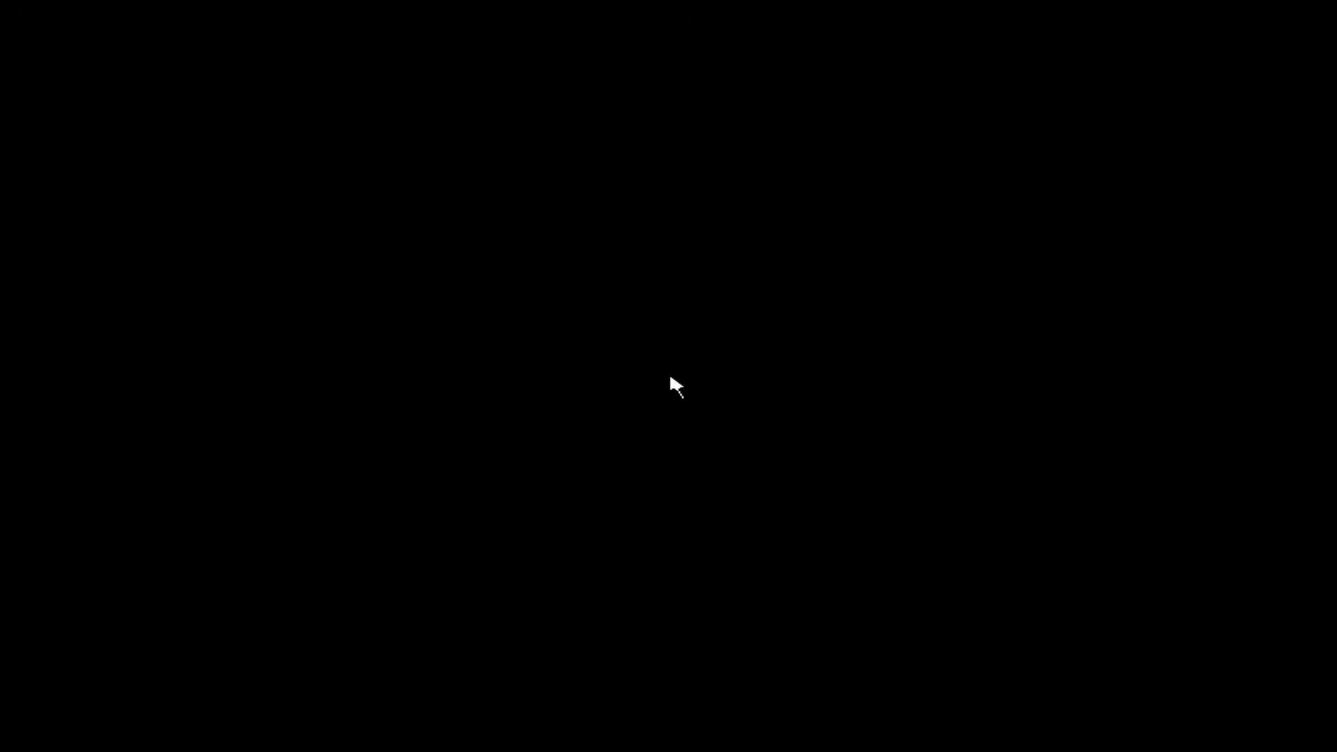
pyautogui.press('Down')
pyautogui.press('Down')
pyautogui.press('Down')
pyautogui.press('Down')
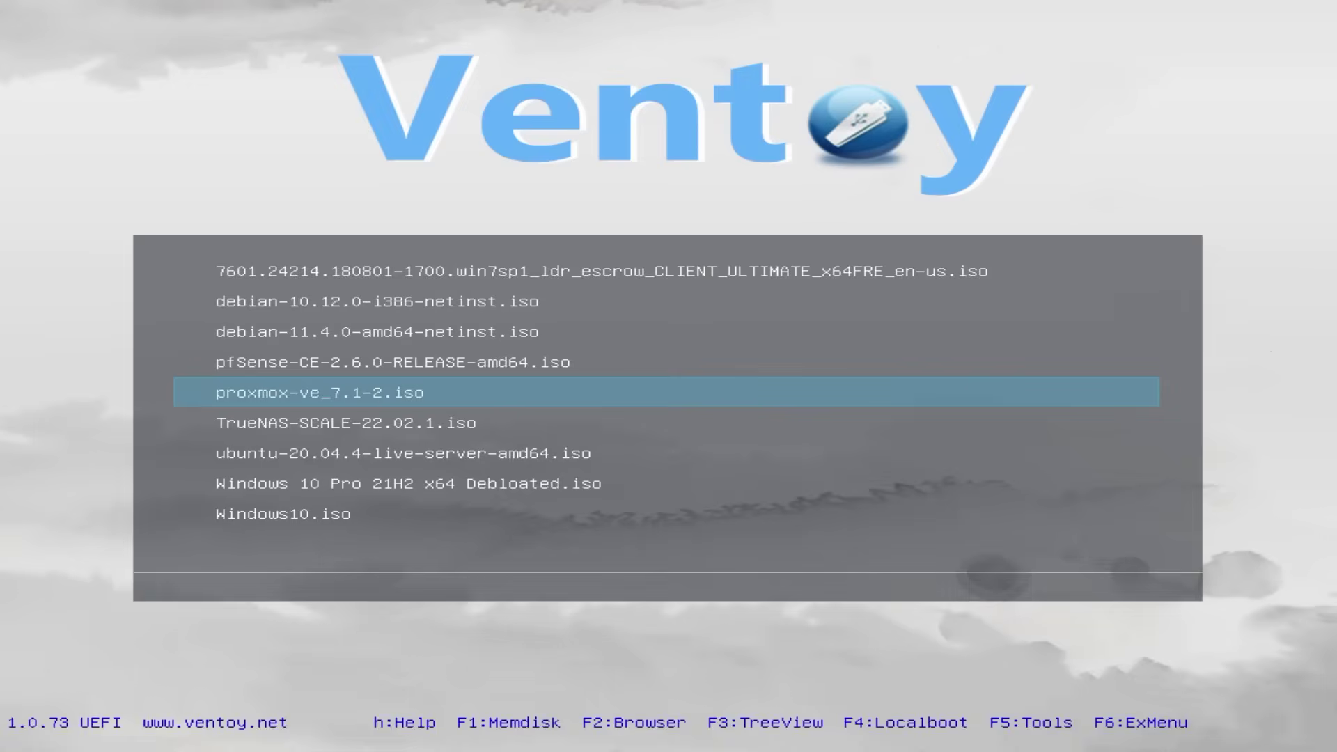
pyautogui.press('Return')
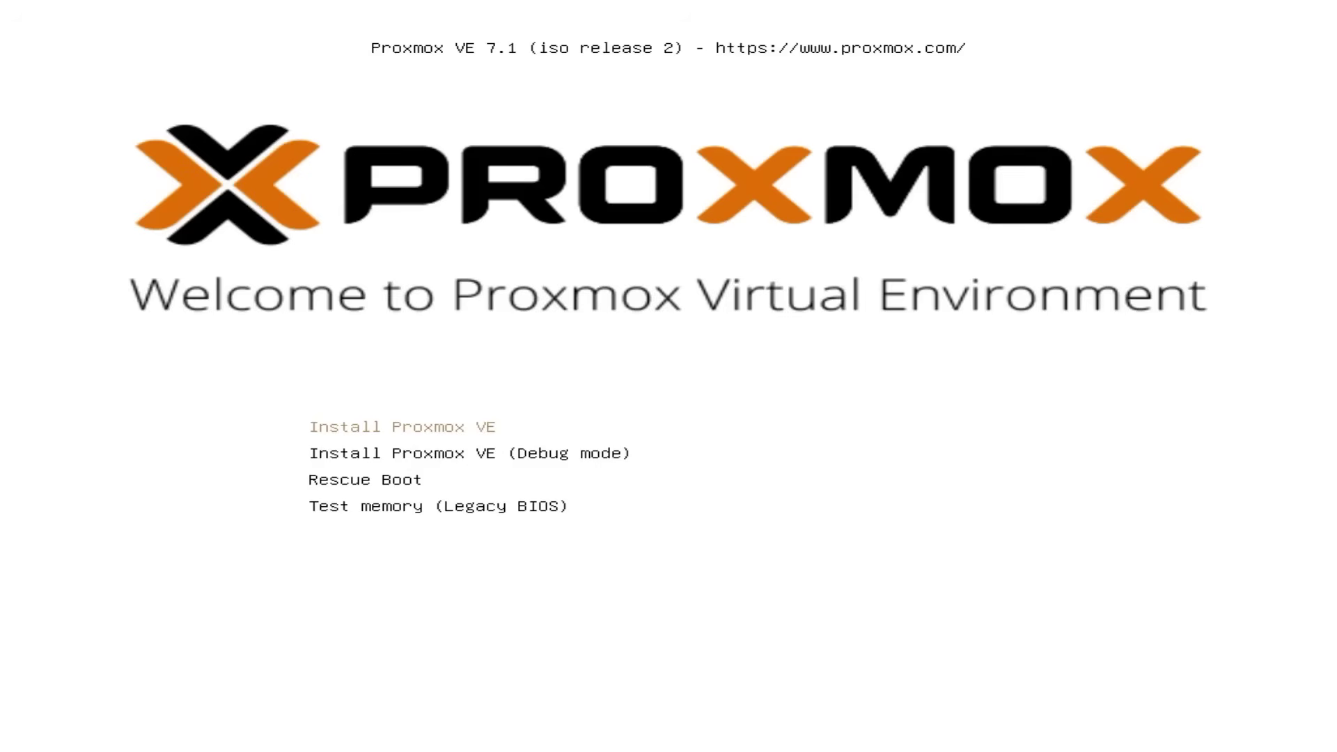
pyautogui.press('Return')
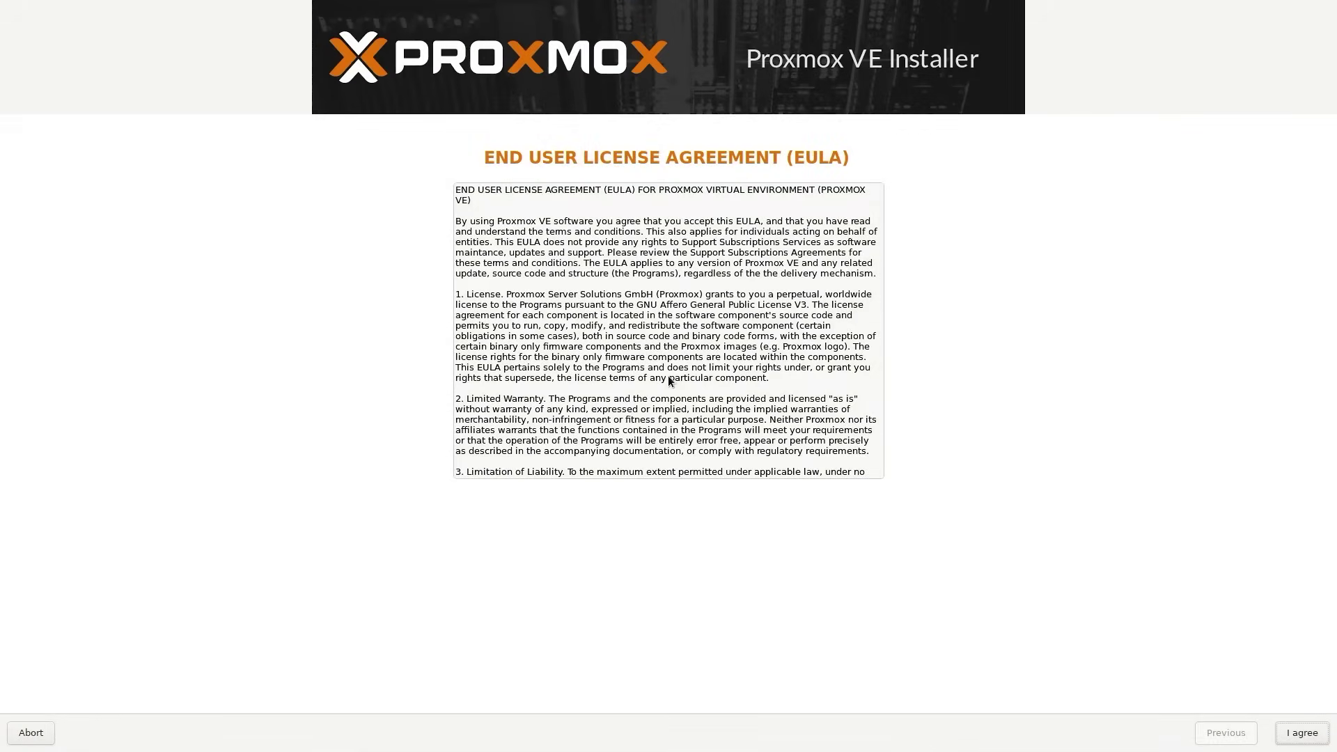
# Accept the licence agreement and keep /dev/sda as the target hard disk.
pyautogui.press('Return')
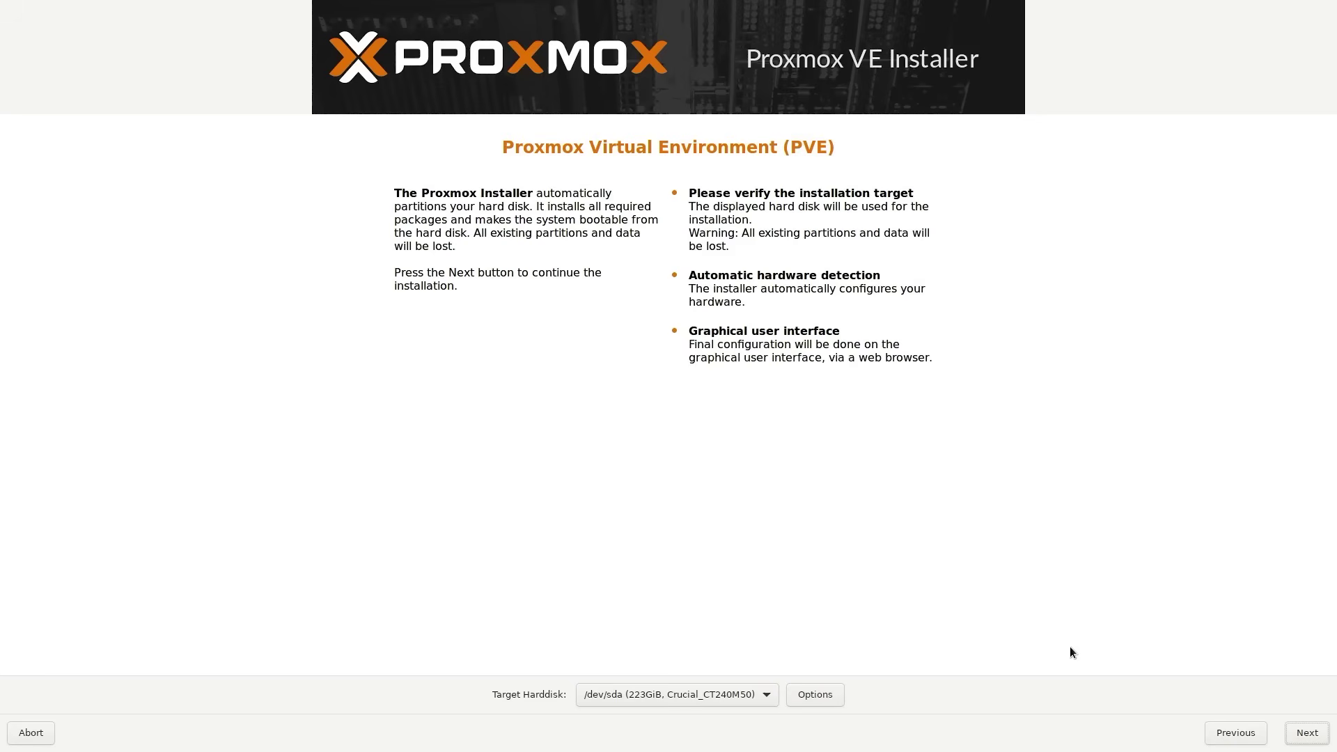
pyautogui.click(741, 699)
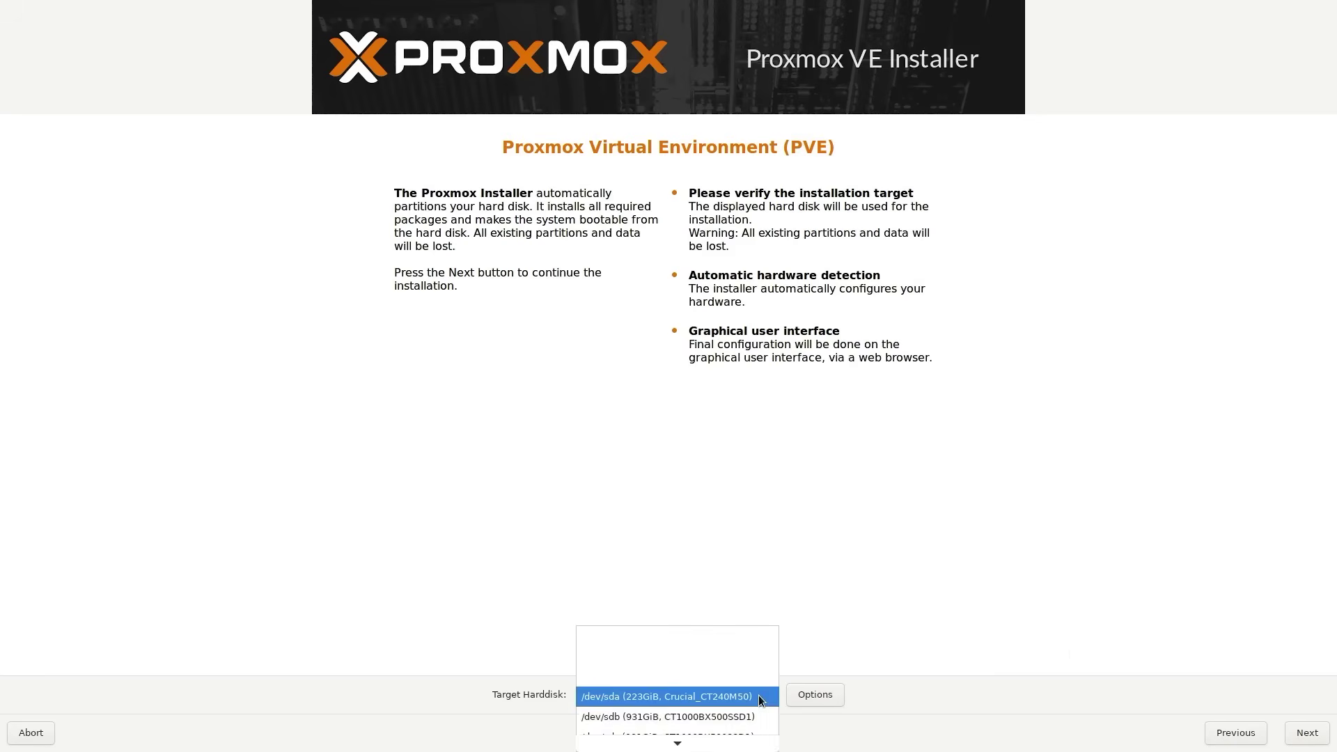
pyautogui.click(758, 695)
pyautogui.click(761, 694)
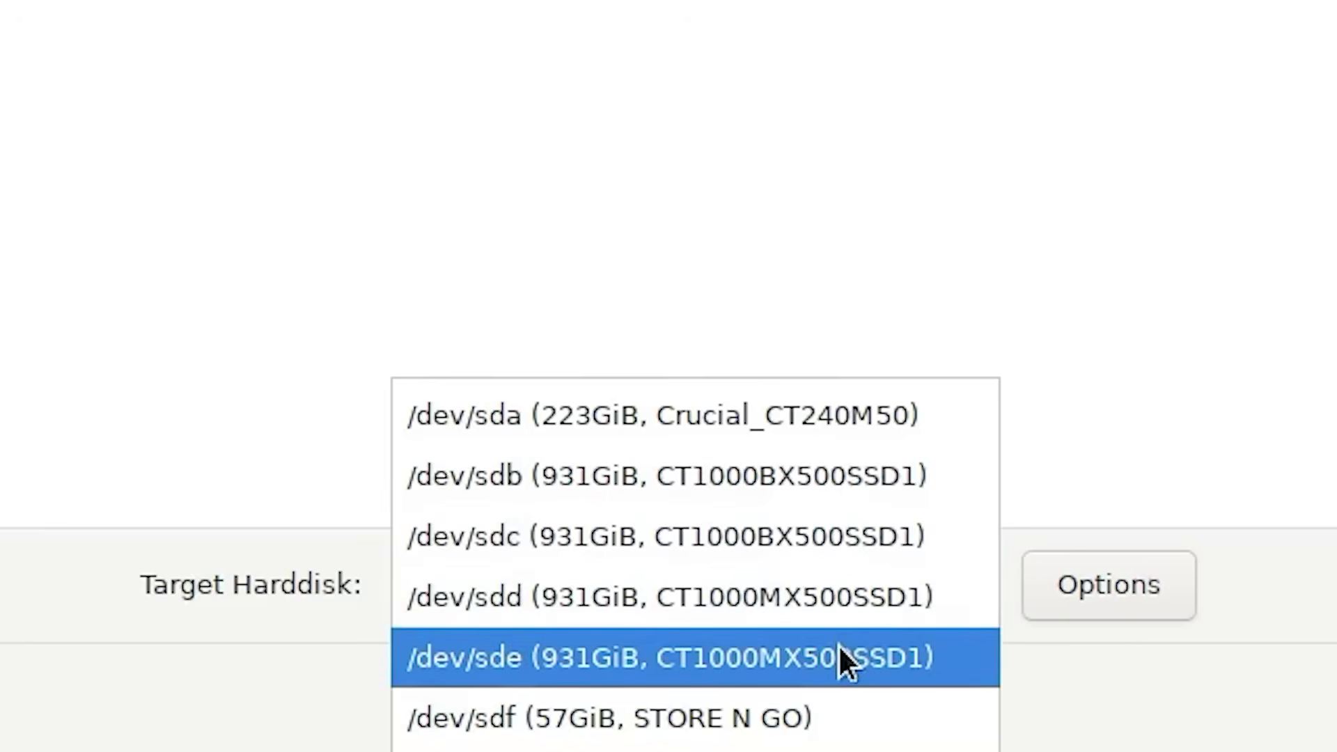
pyautogui.click(804, 415)
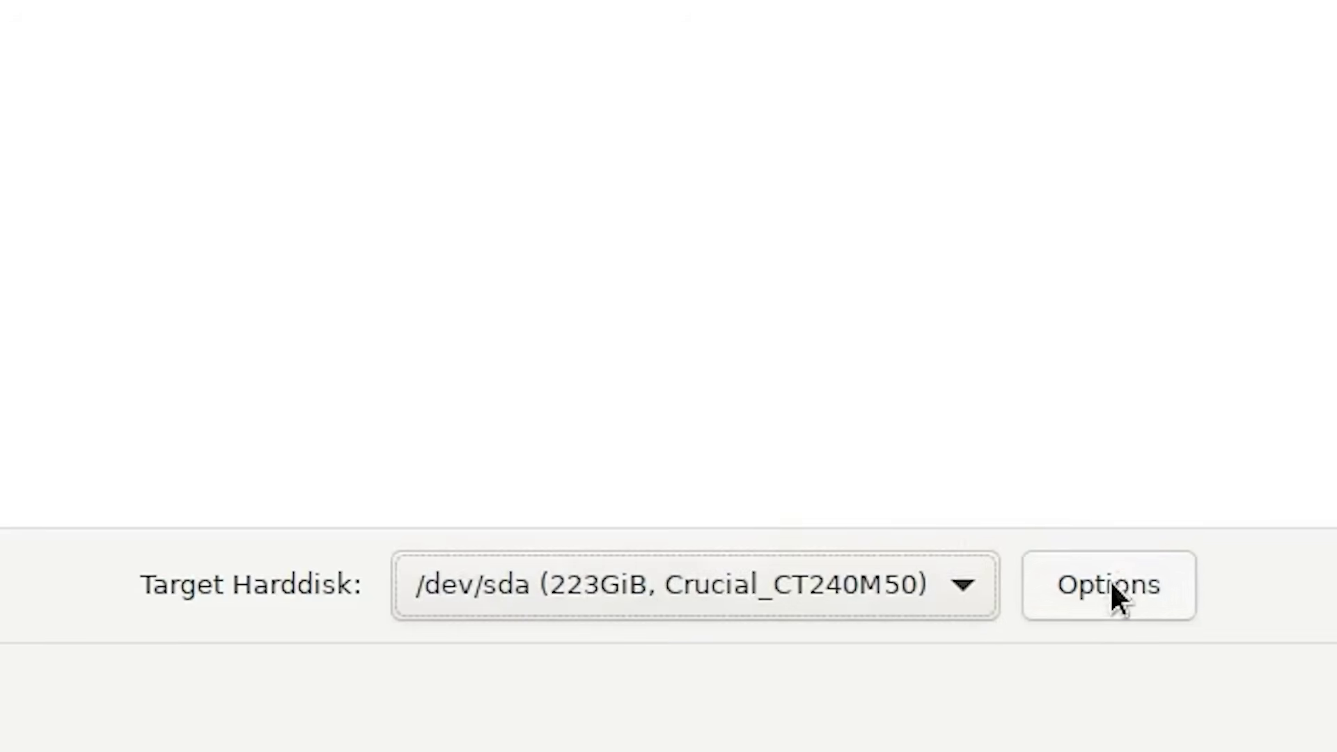
# Keep ext4 as the filesystem in the disk options and continue.
pyautogui.click(1147, 597)
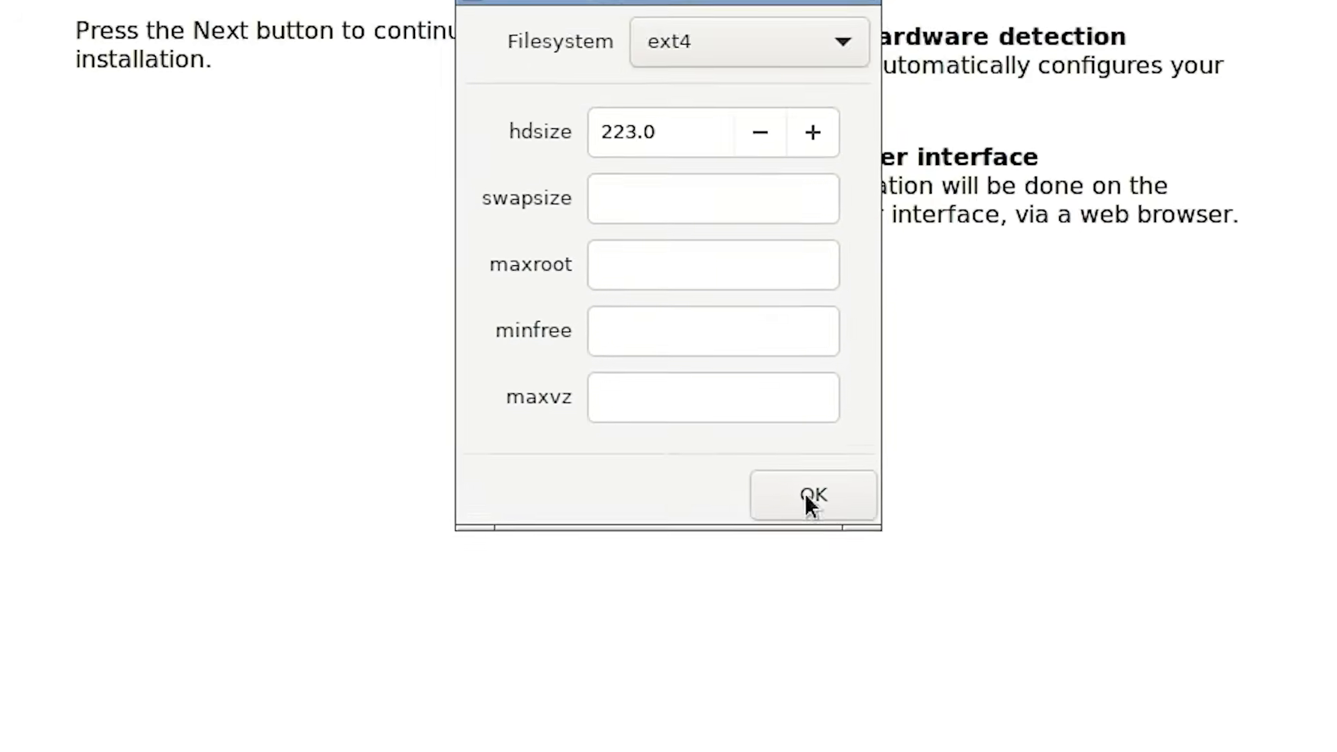
pyautogui.click(795, 181)
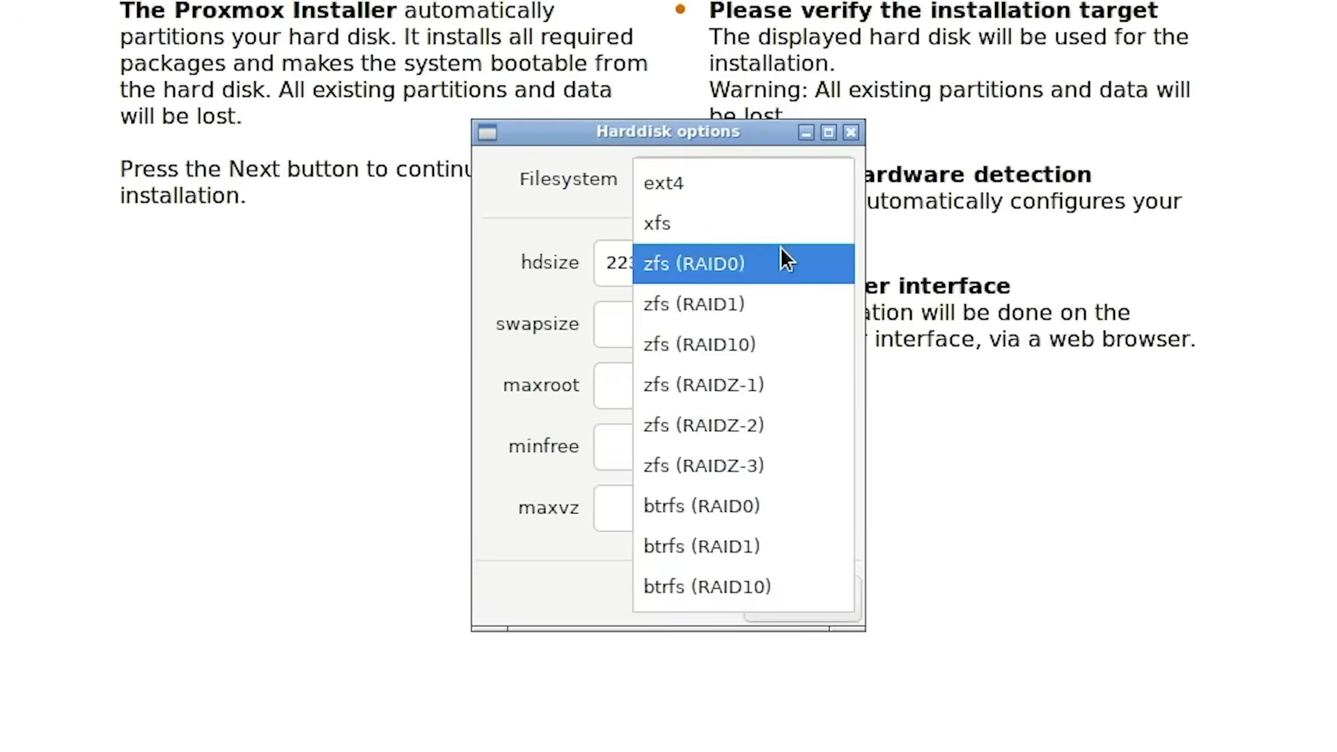
pyautogui.click(782, 182)
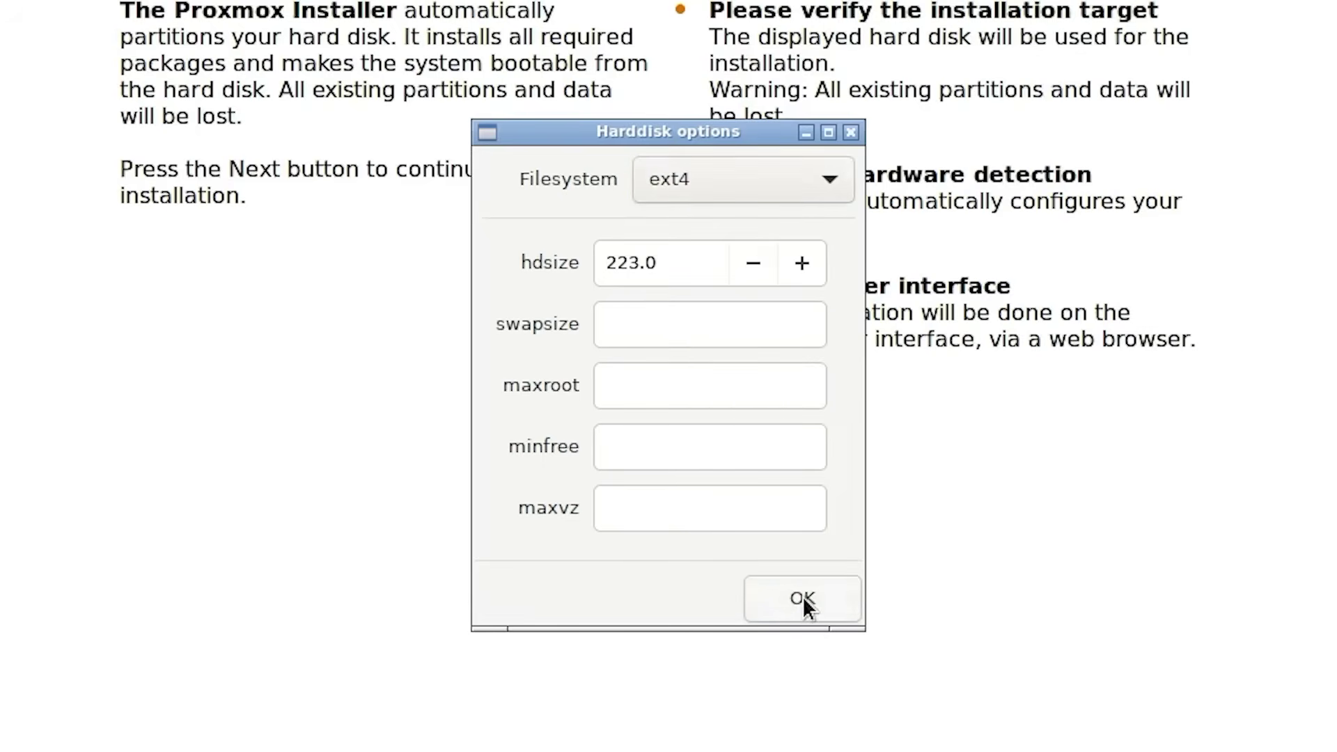
pyautogui.click(802, 600)
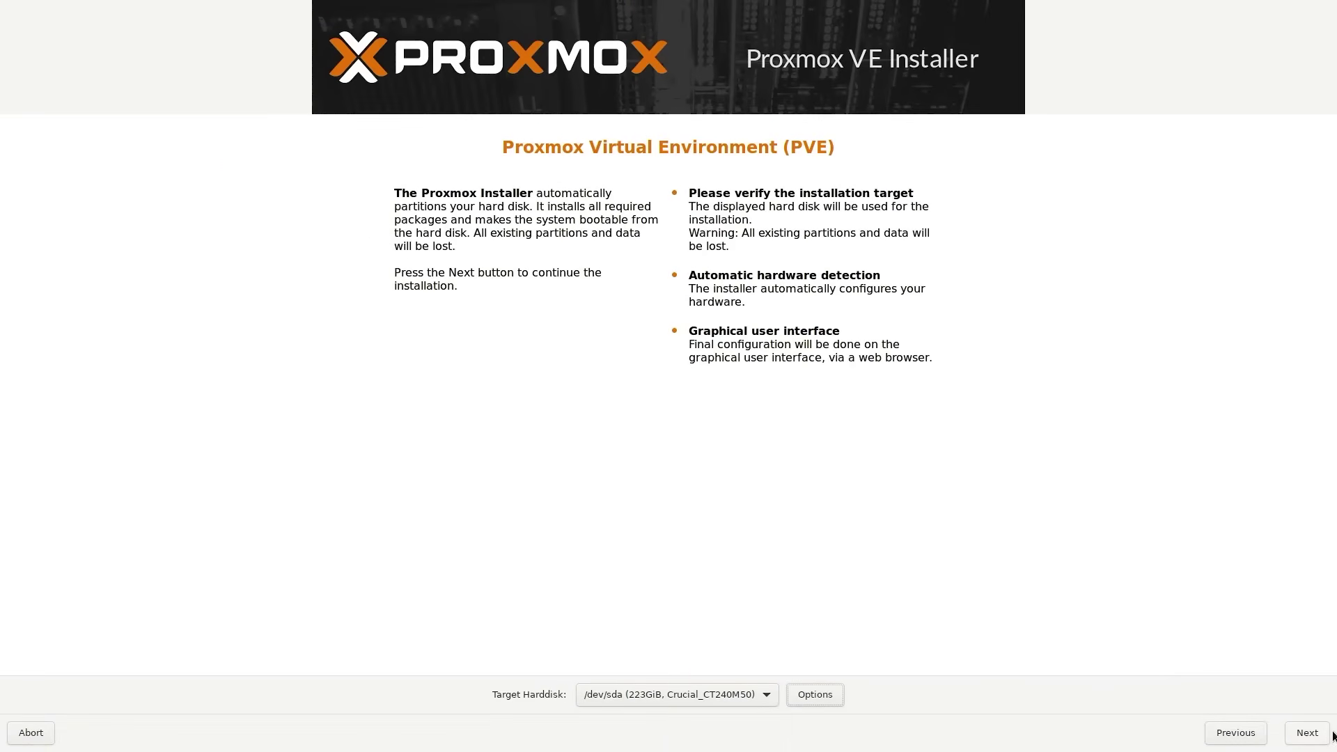
pyautogui.click(1316, 738)
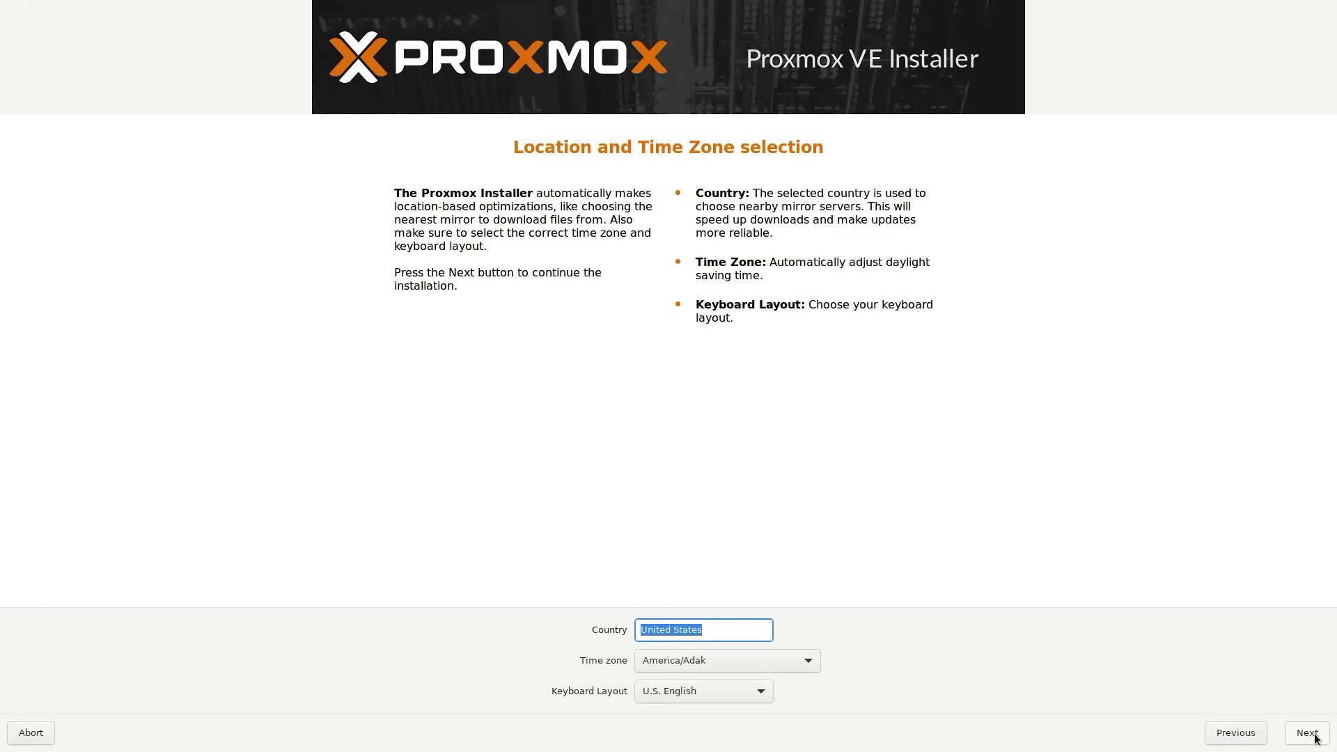
# Set the time zone to America/Chicago and continue.
pyautogui.click(771, 659)
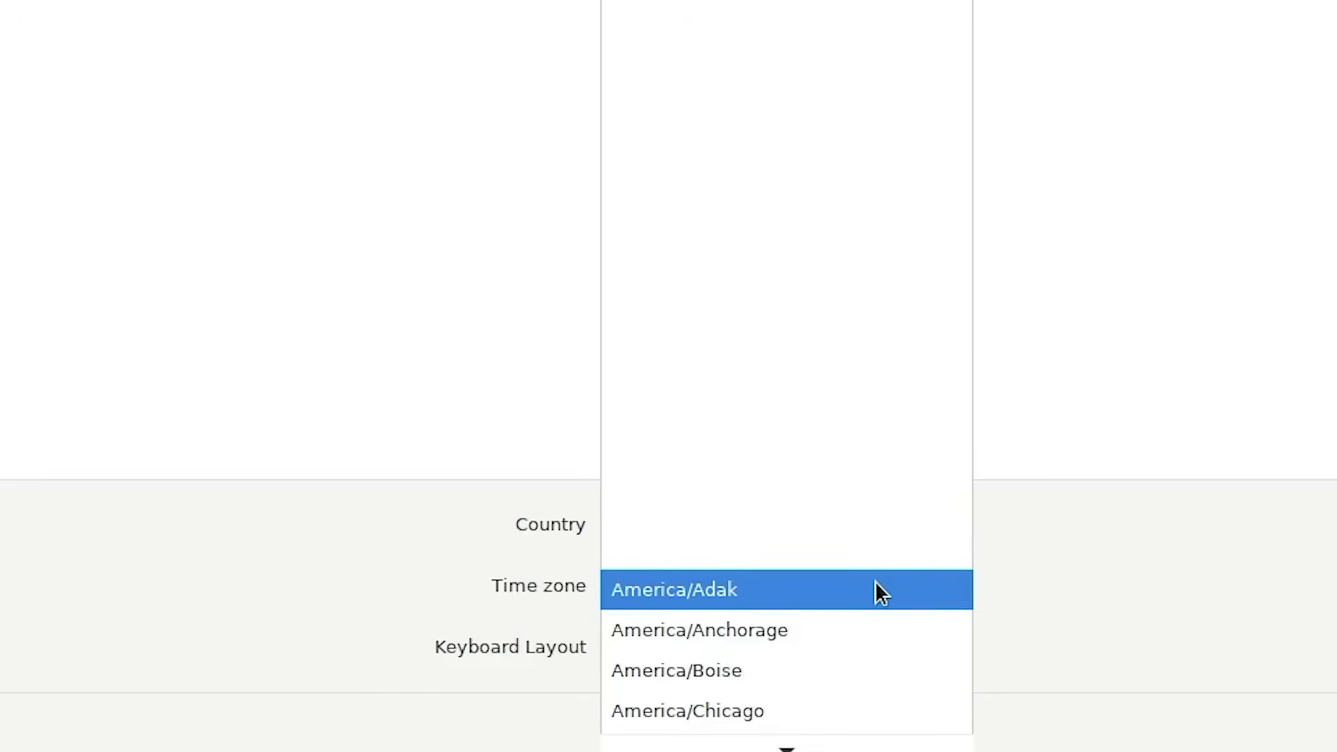
pyautogui.press('Down')
pyautogui.press('Down')
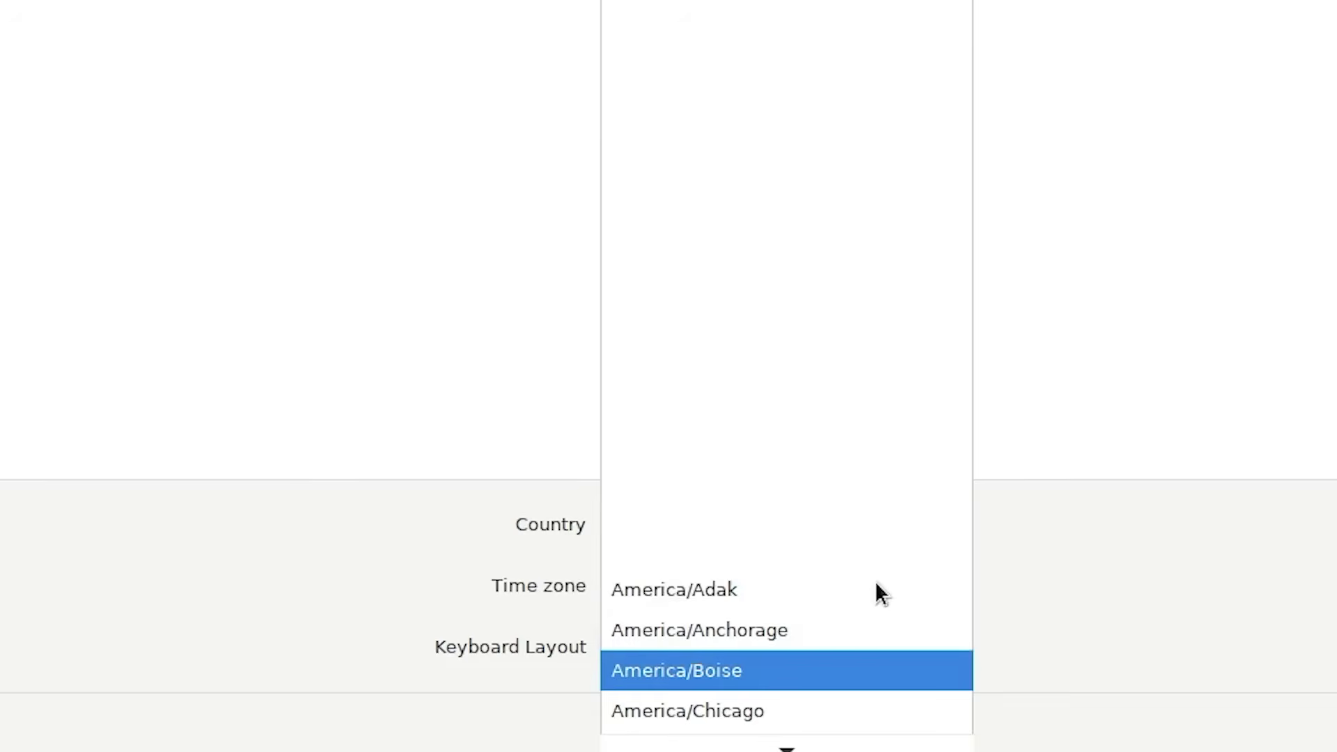
pyautogui.press('Down')
pyautogui.press('Return')
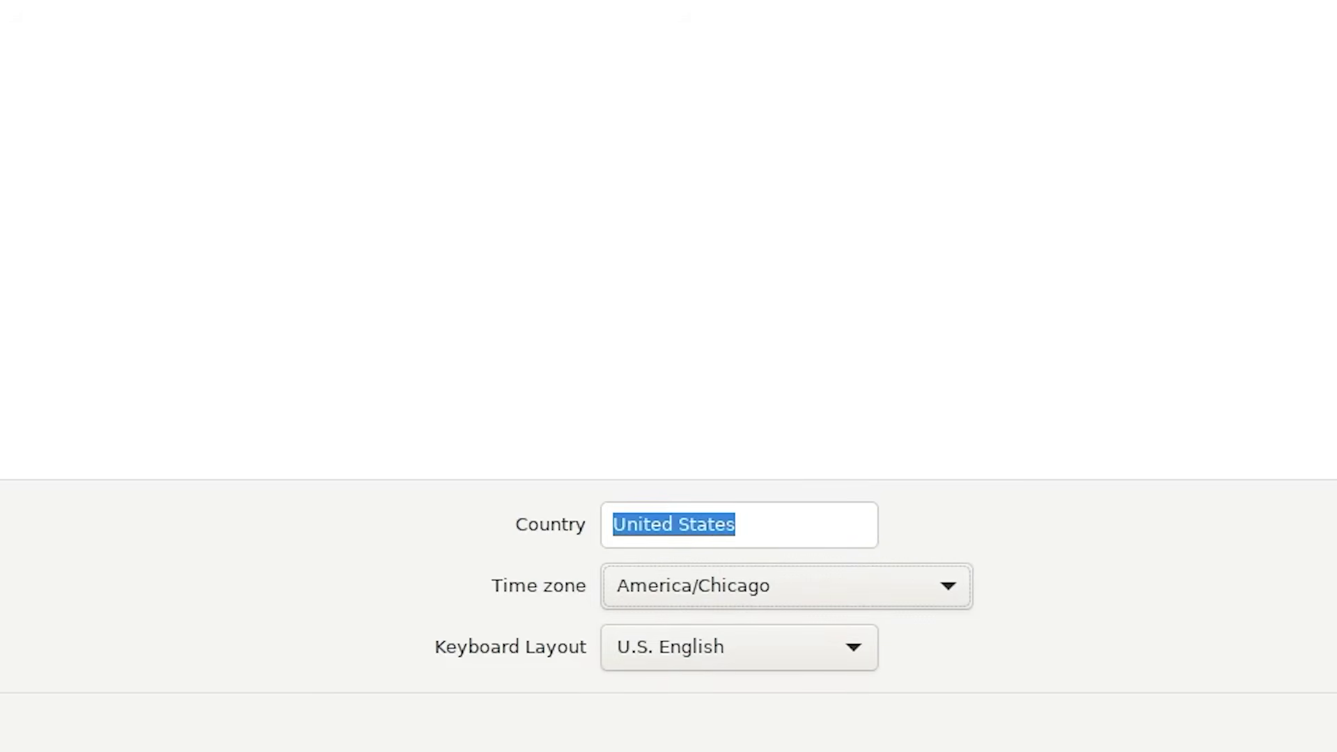
pyautogui.click(1310, 745)
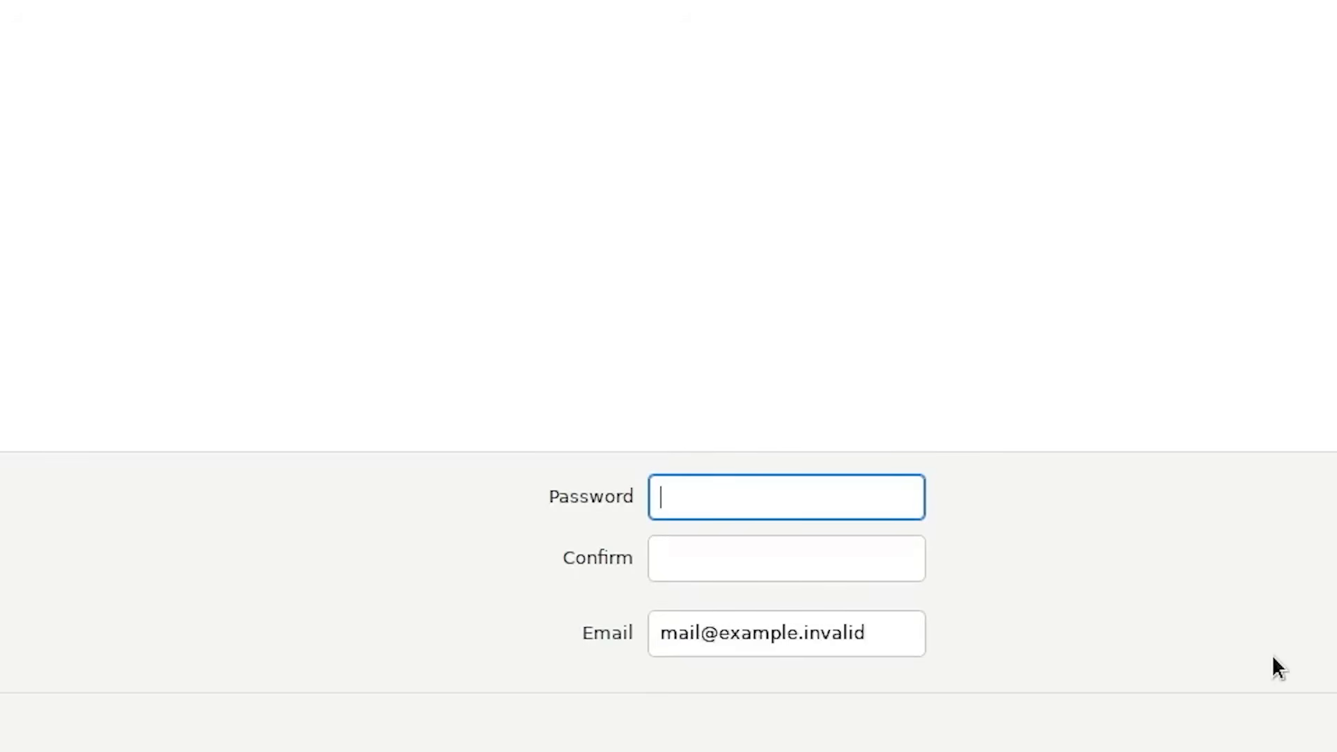
# Enter the root password and confirm it in the second field.
pyautogui.write('******')
pyautogui.press('BackSpace')
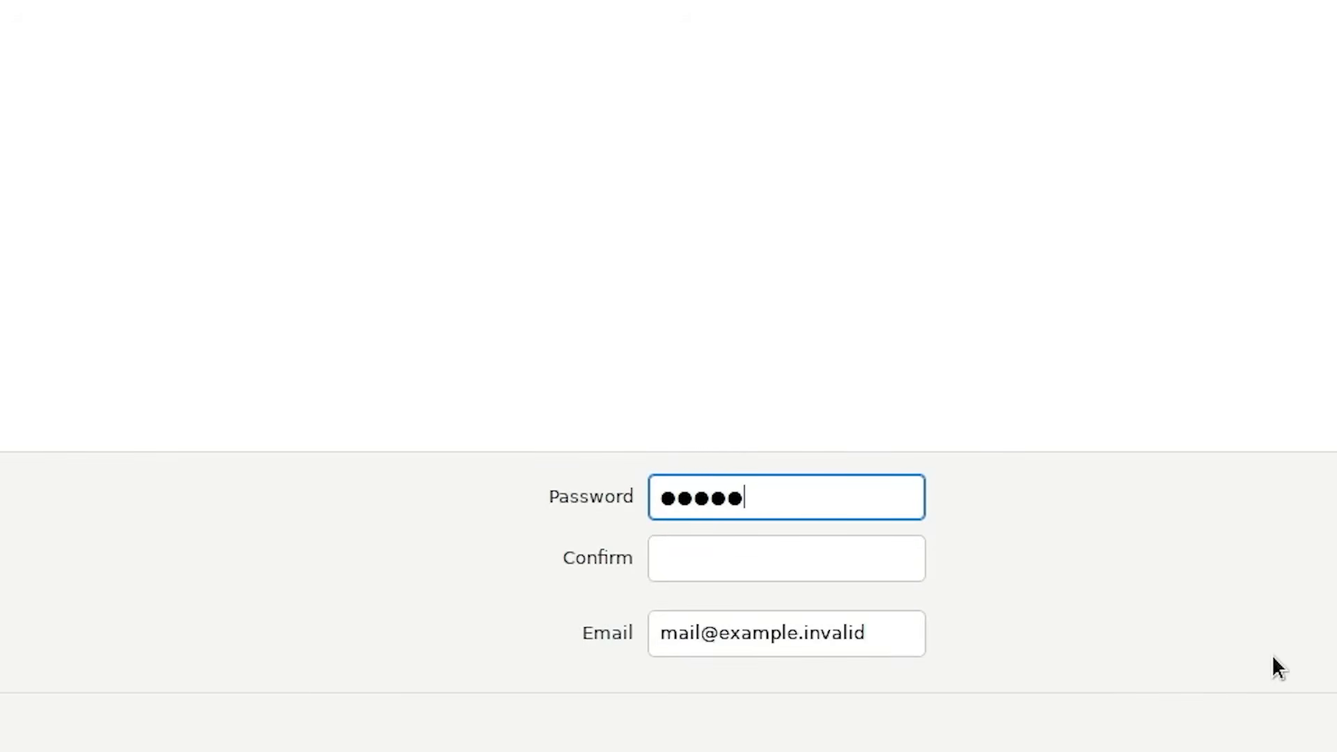
pyautogui.press('Tab')
pyautogui.write('*****')
pyautogui.press('Tab')
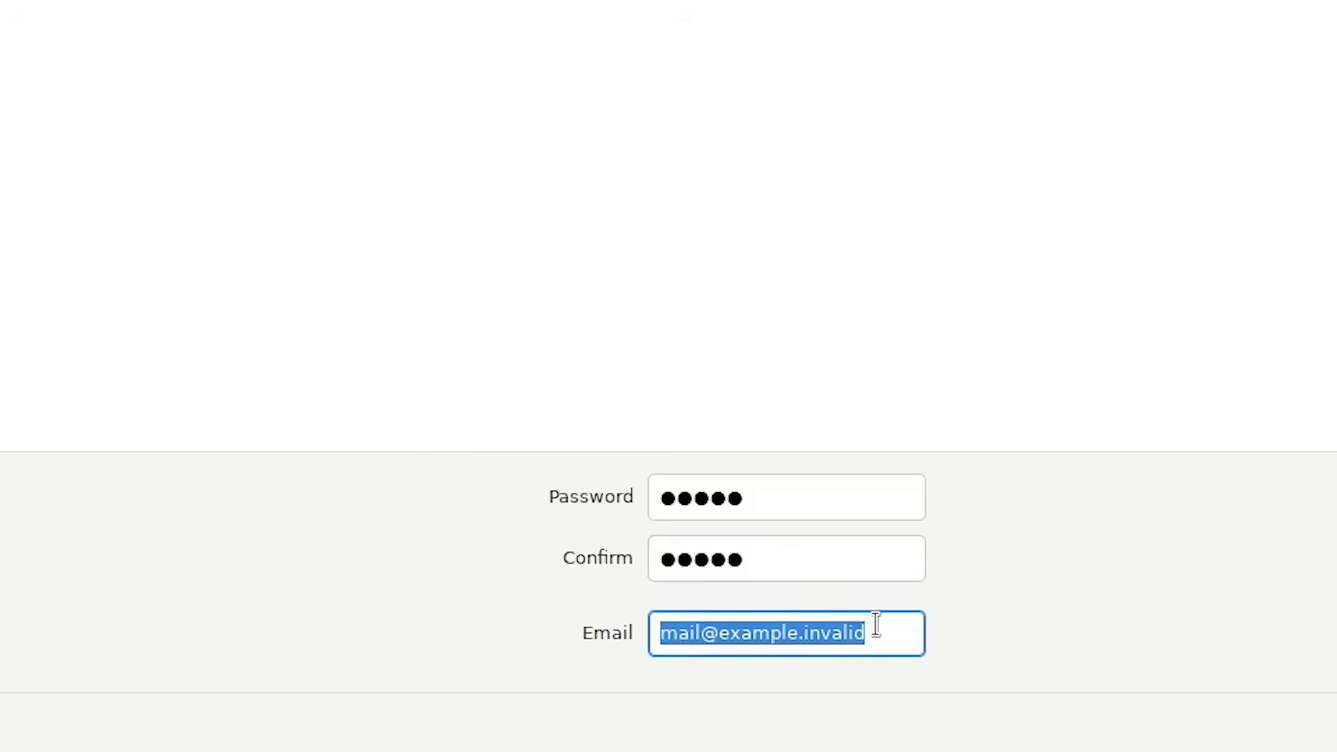
# Enter the administrator's e-mail address and keep eno1 as the management interface.
pyautogui.press('Return')
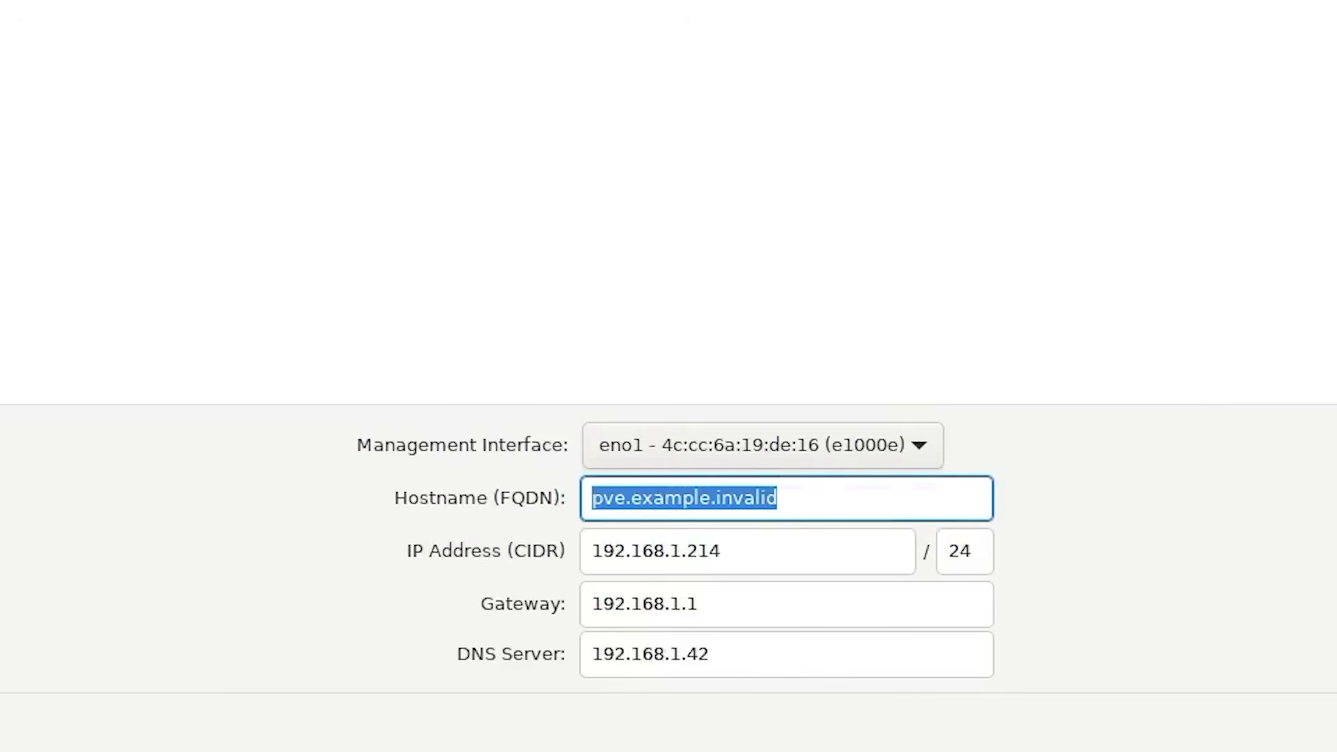
pyautogui.click(921, 446)
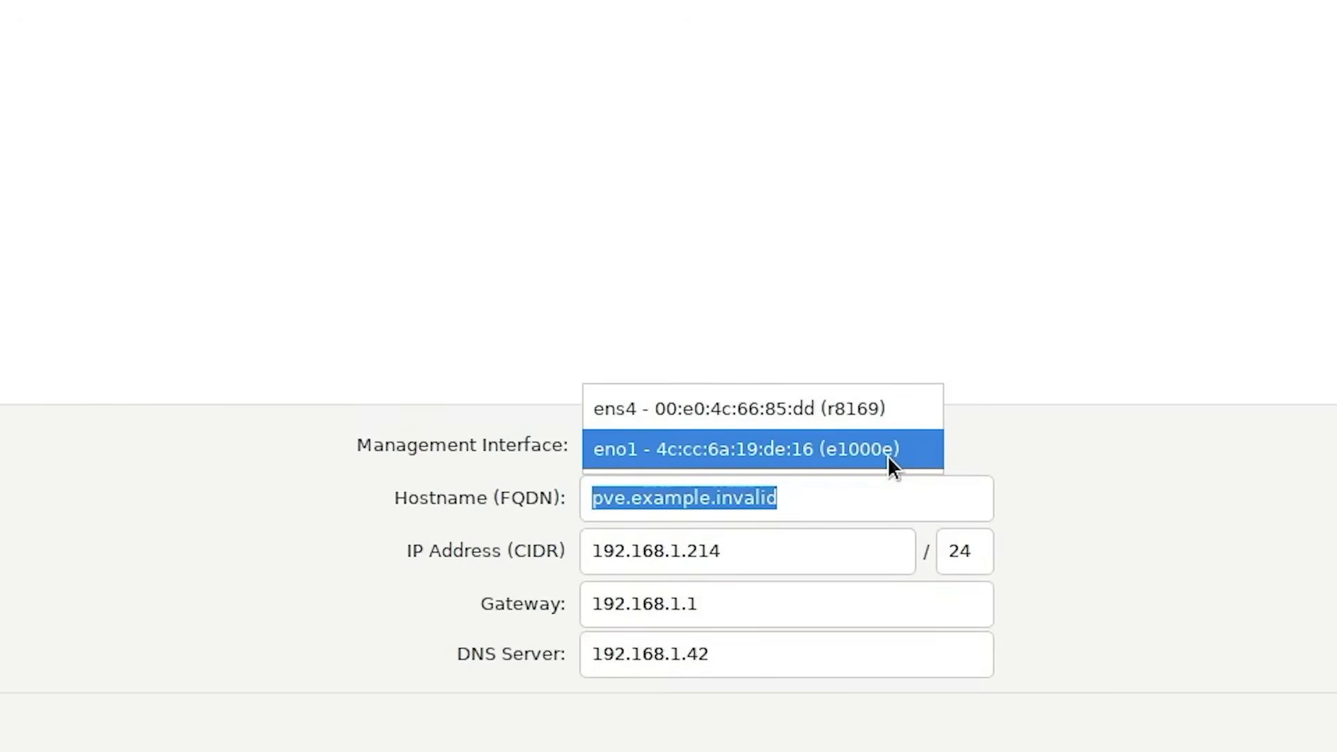
pyautogui.click(801, 451)
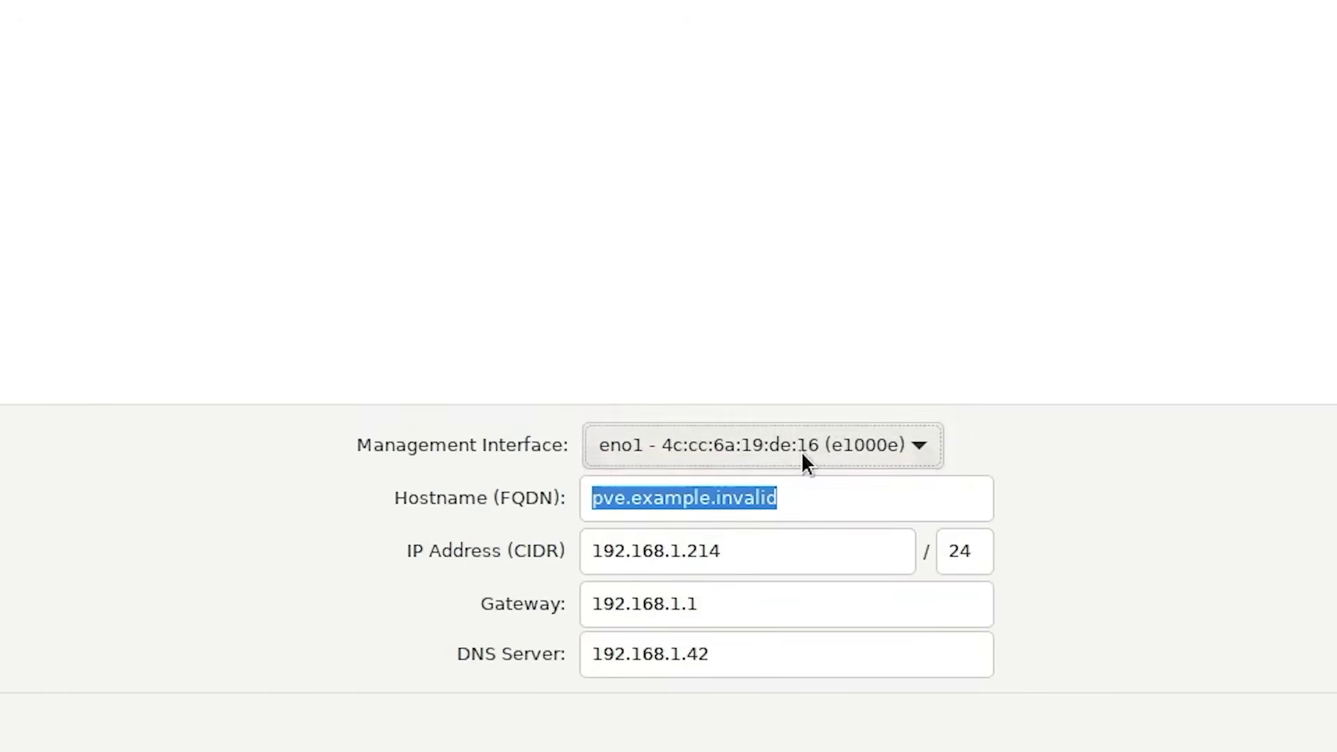
# Replace the hostname with p310prox.local.
pyautogui.doubleClick(805, 497)
pyautogui.click(804, 497)
pyautogui.tripleClick(804, 498)
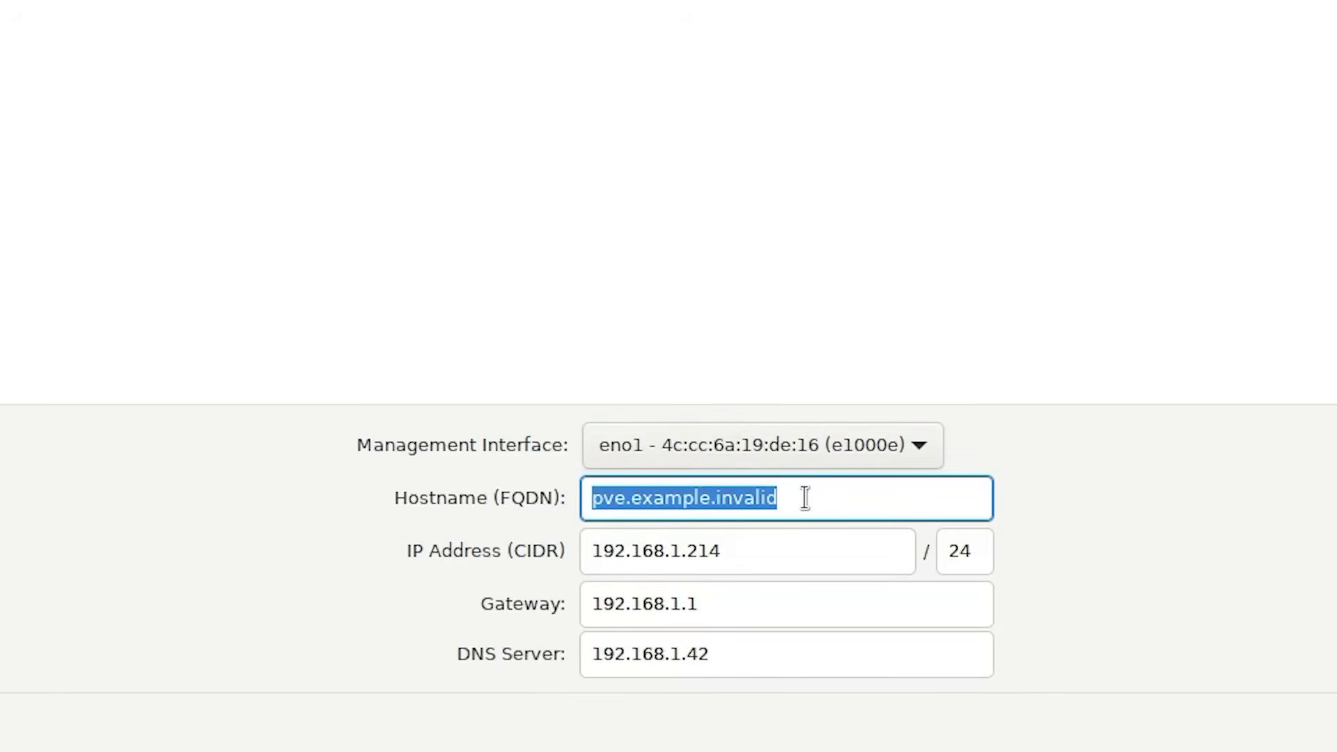
pyautogui.press('BackSpace')
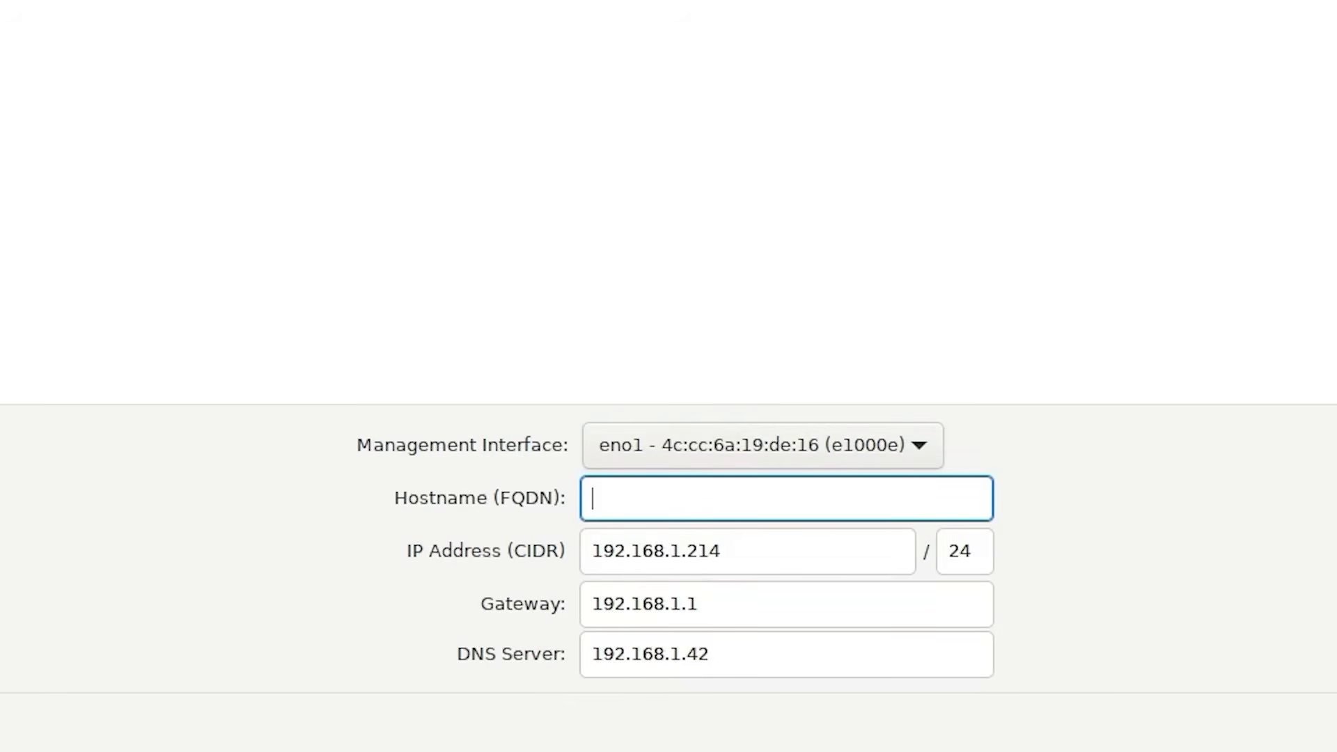
pyautogui.write('p310prox.')
pyautogui.write('local')
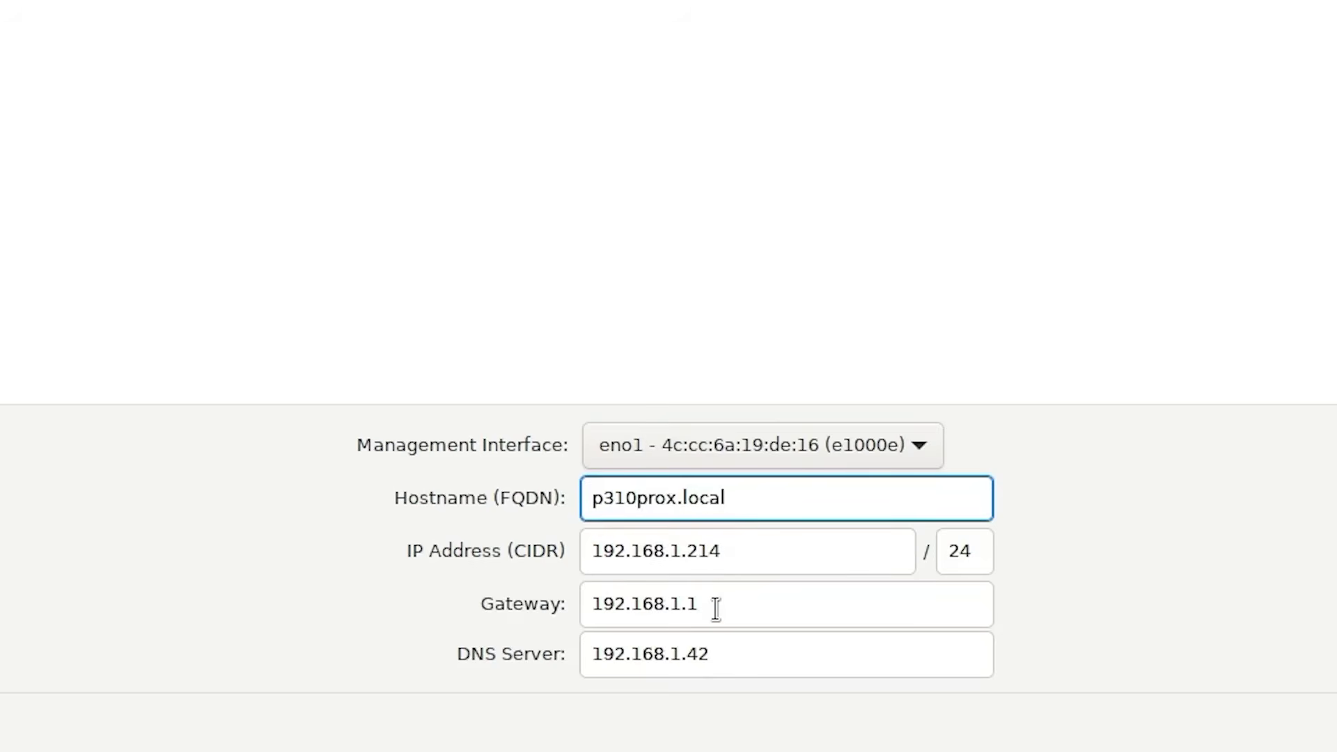
# Change the IP address to 192.168.1.31 and continue to the Summary.
pyautogui.click(727, 554)
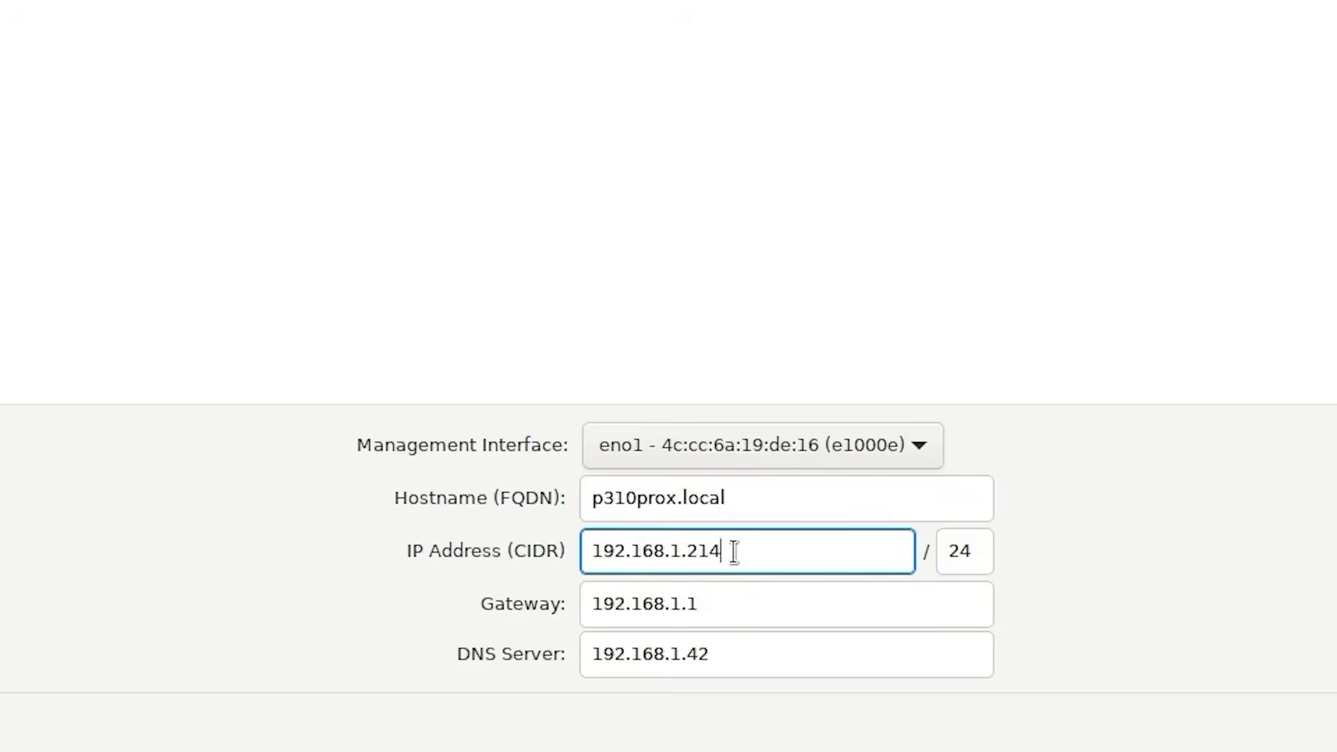
pyautogui.press('BackSpace')
pyautogui.press('BackSpace')
pyautogui.press('BackSpace')
pyautogui.write('31')
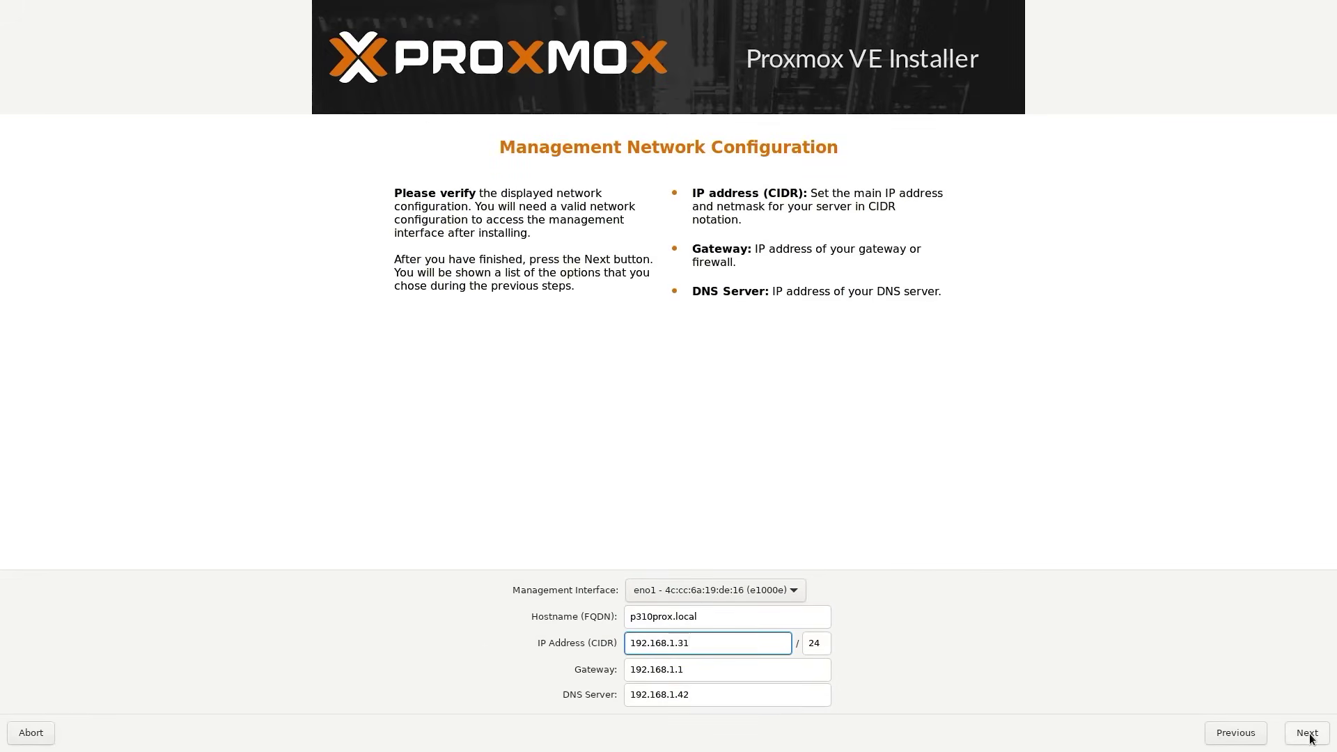
pyautogui.click(1308, 734)
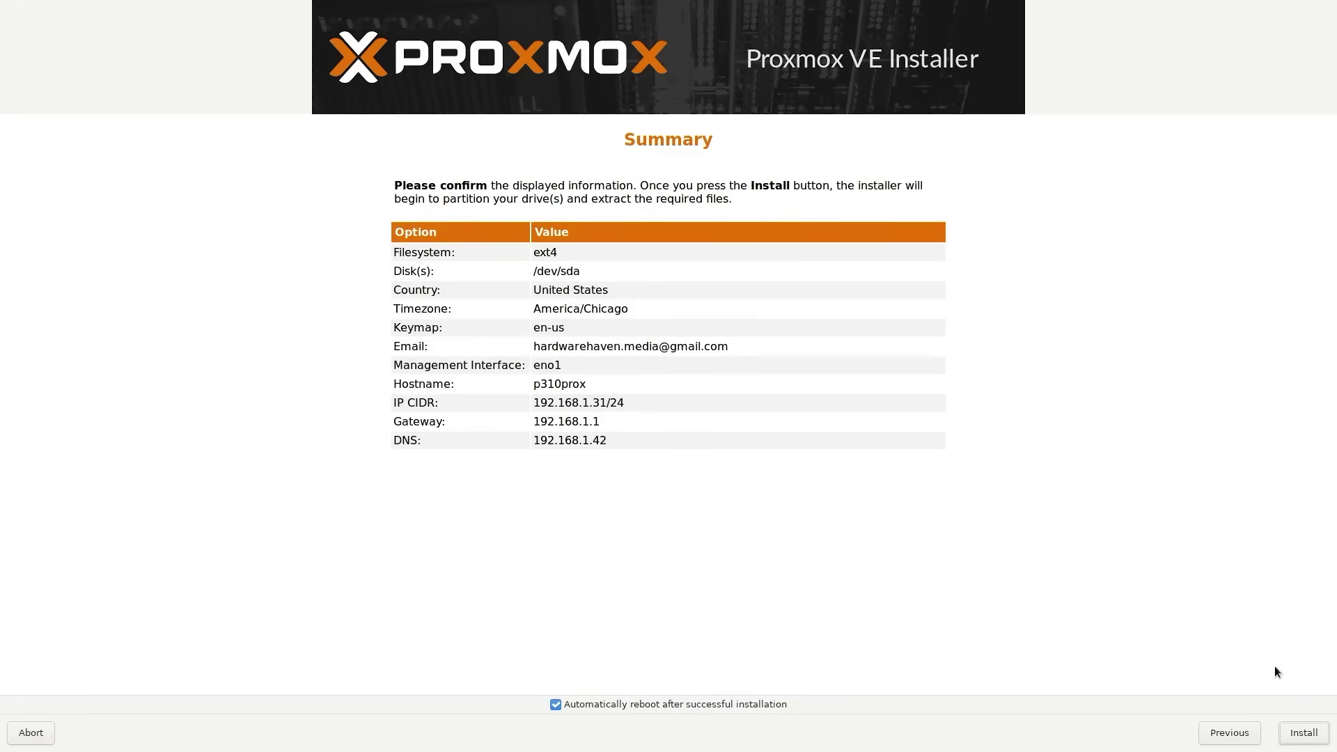
# Start installing Proxmox VE on /dev/sda from the Summary page.
pyautogui.click(1306, 734)
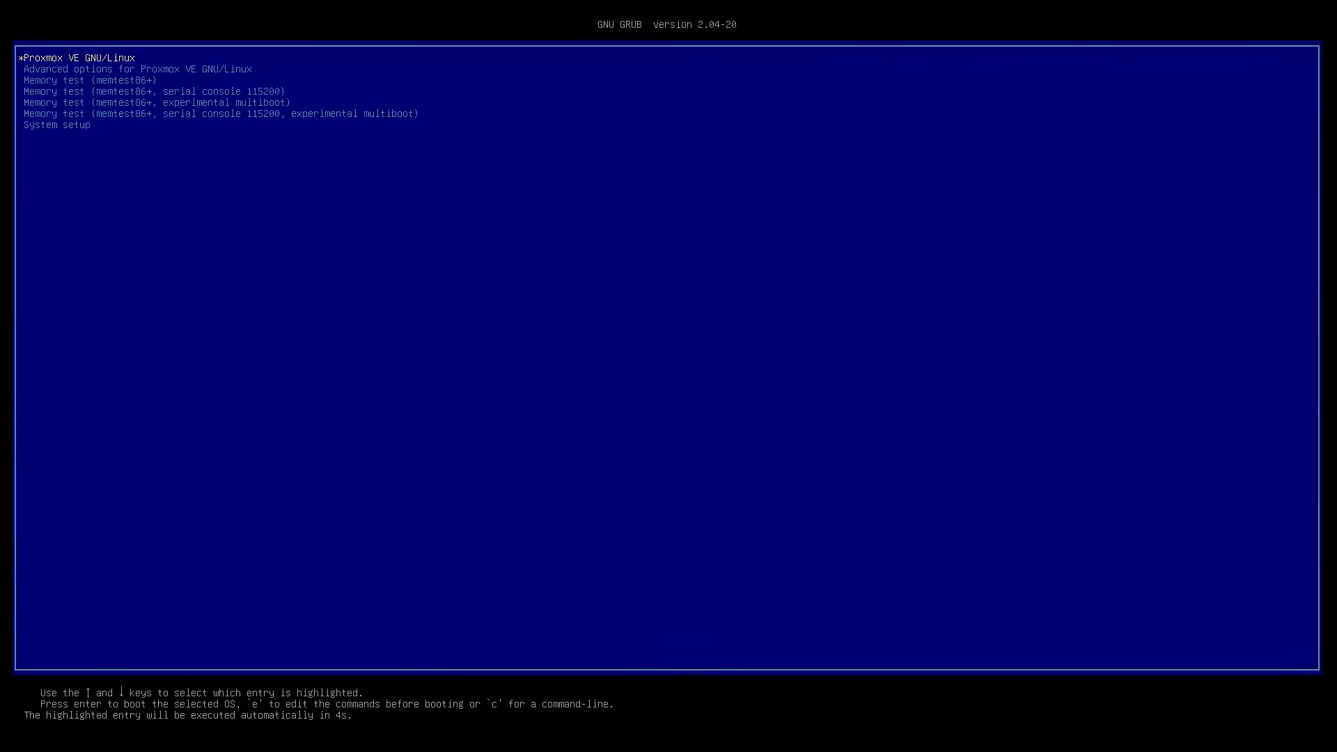
# Boot the Proxmox VE GNU/Linux entry from the GRUB menu.
pyautogui.press('Return')
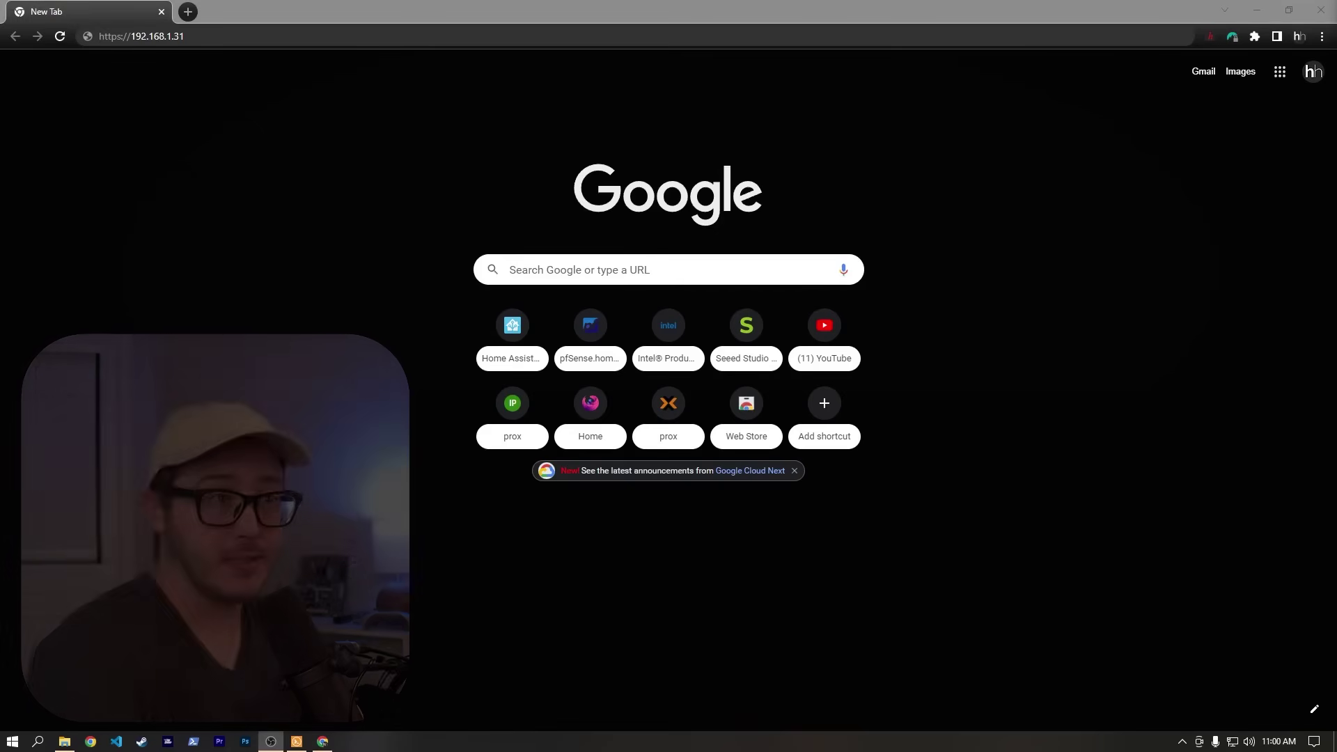
pyautogui.click(208, 39)
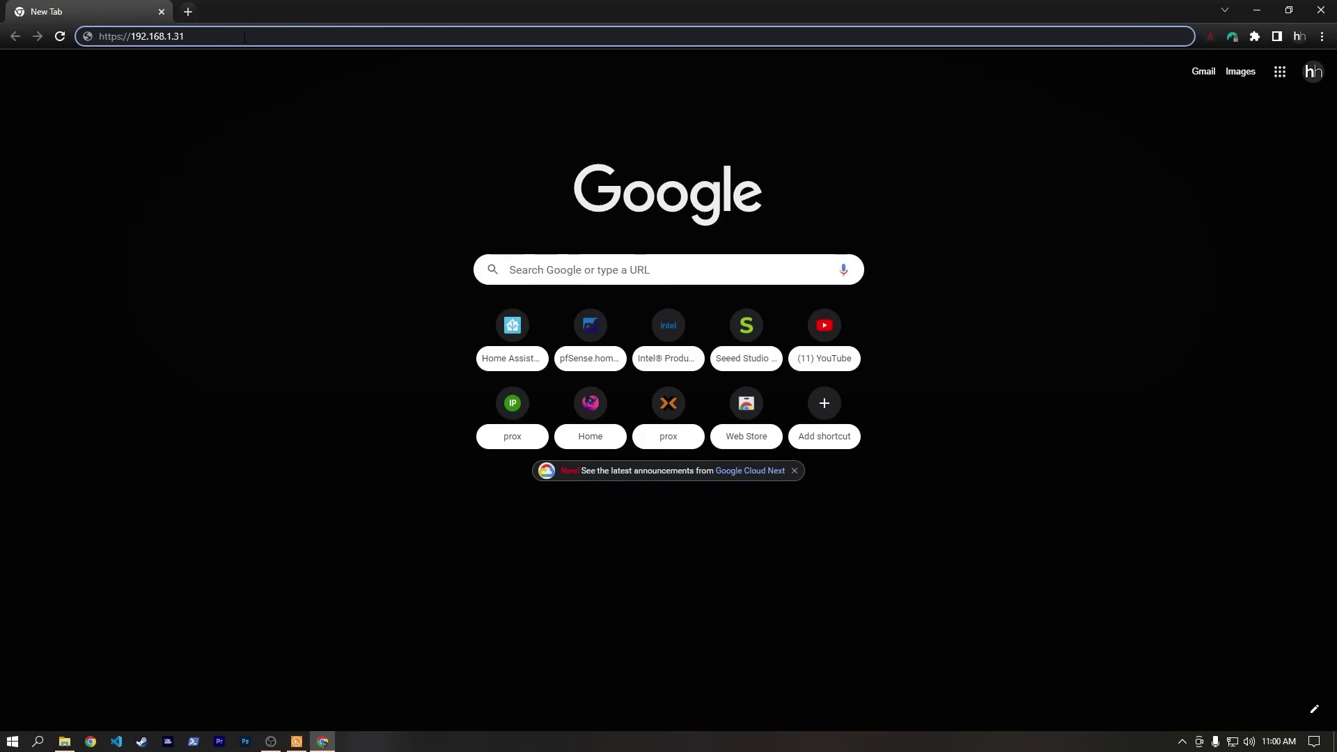
pyautogui.write(':800')
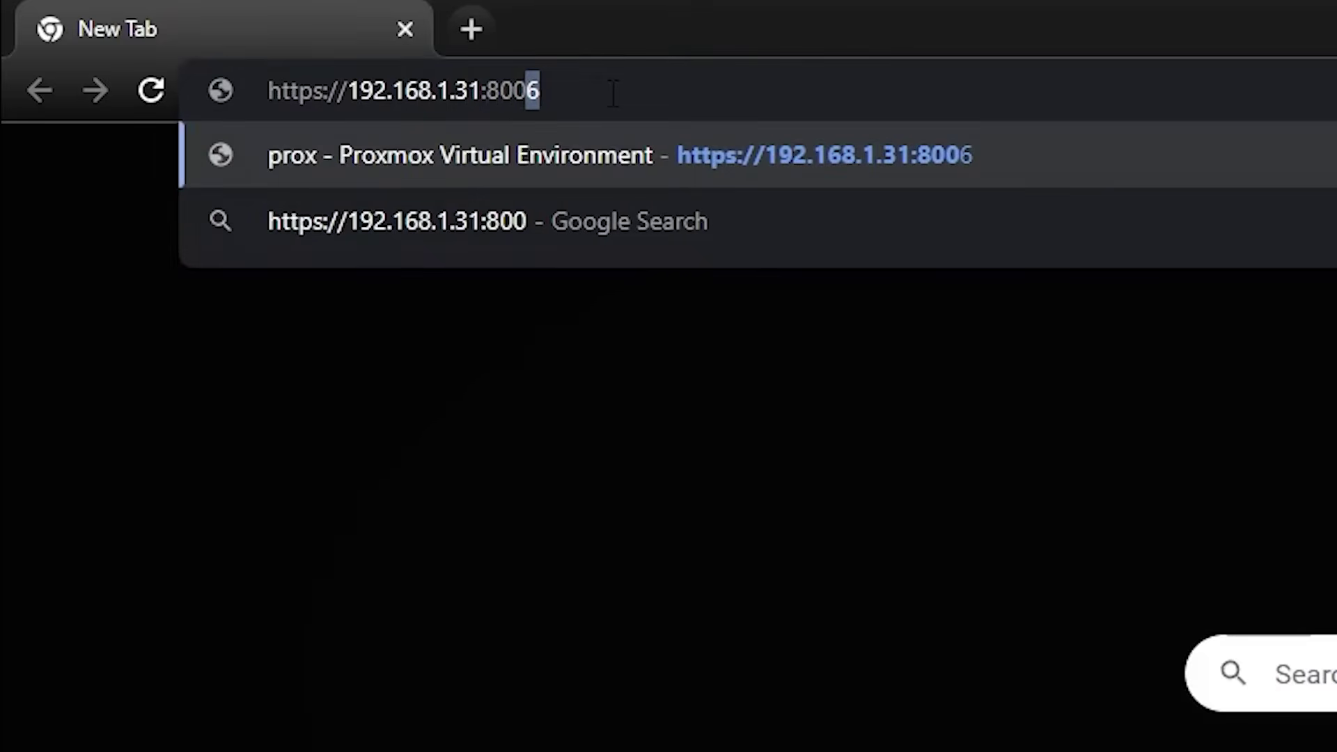
pyautogui.write('6')
pyautogui.press('Return')
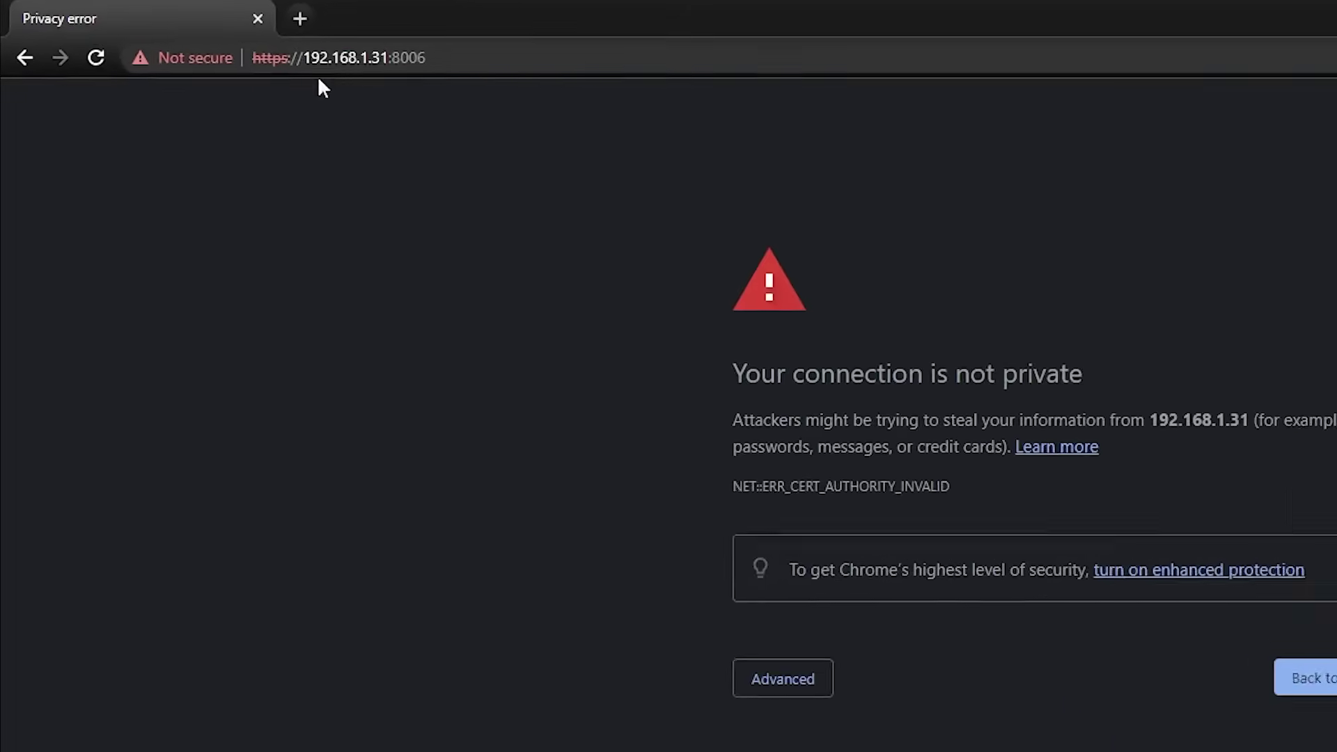
pyautogui.click(491, 430)
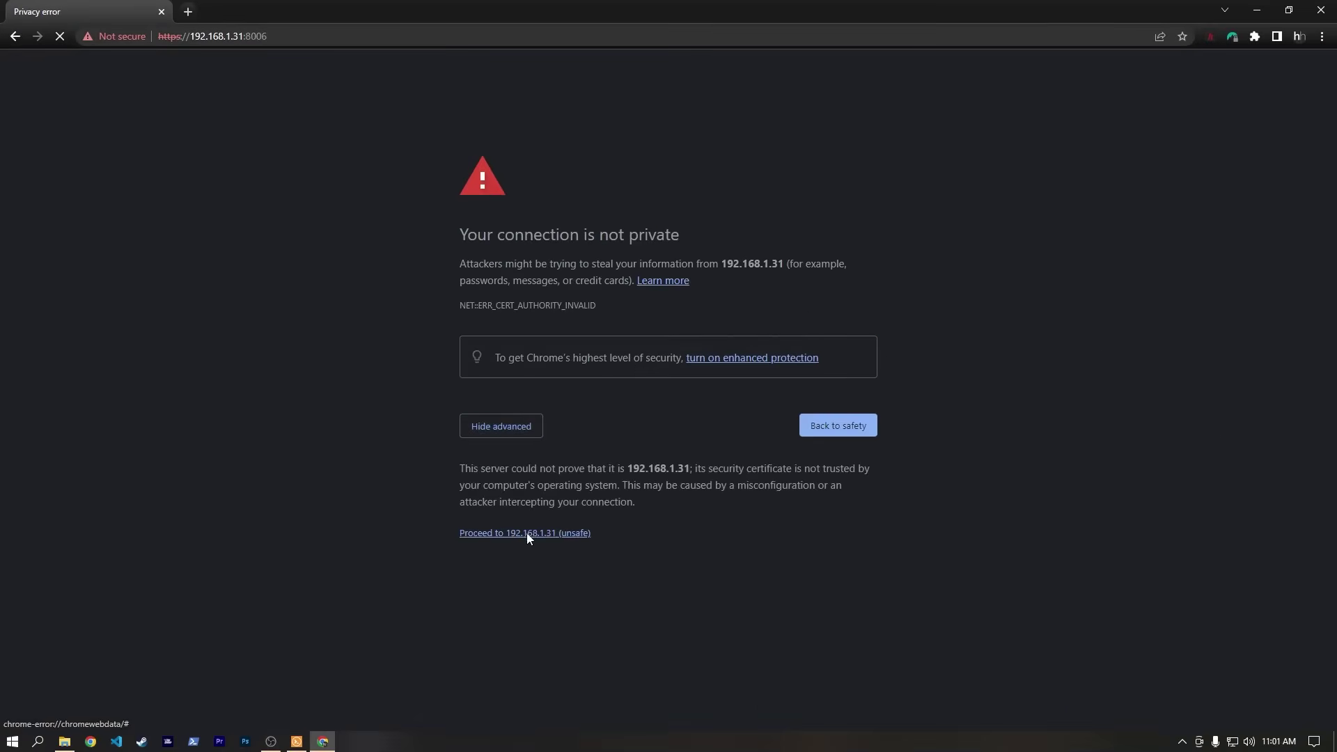
pyautogui.click(525, 534)
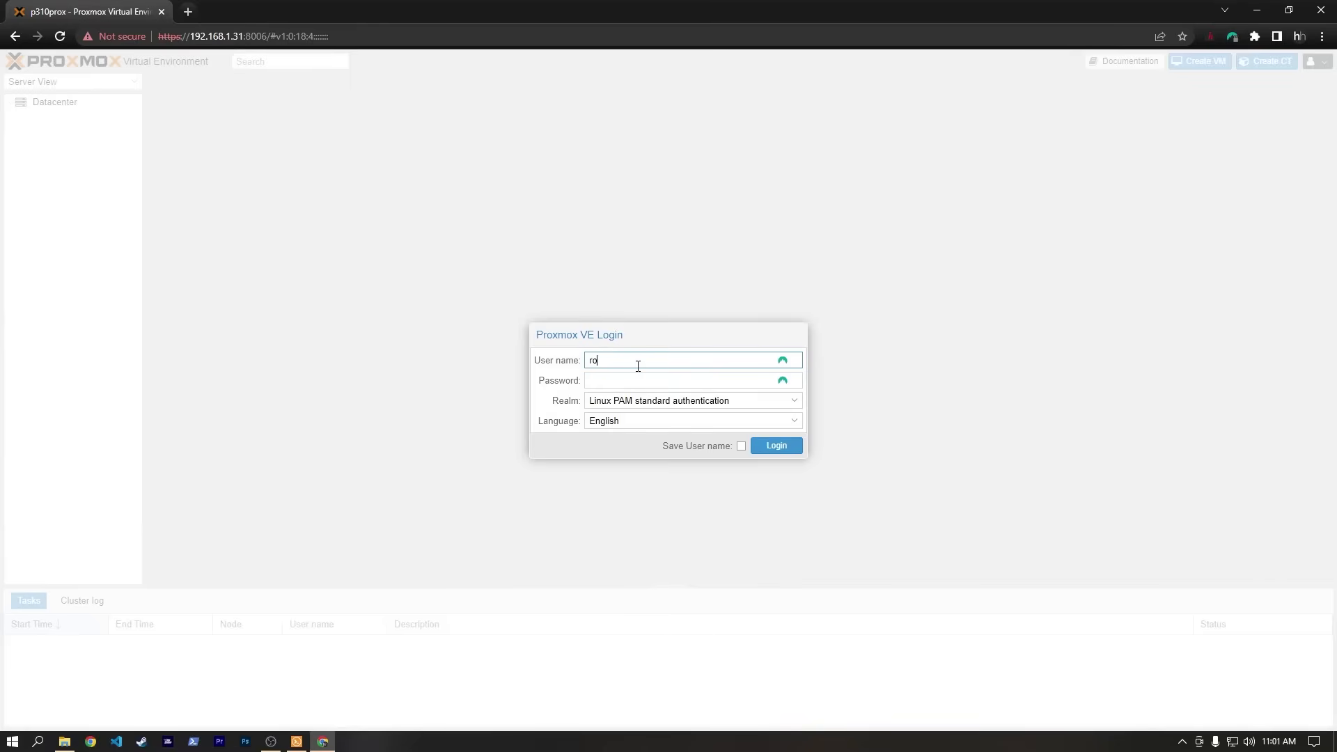
# Log in as root, dismiss the subscription notice, and view the local and local-lvm storage.
pyautogui.press('Tab')
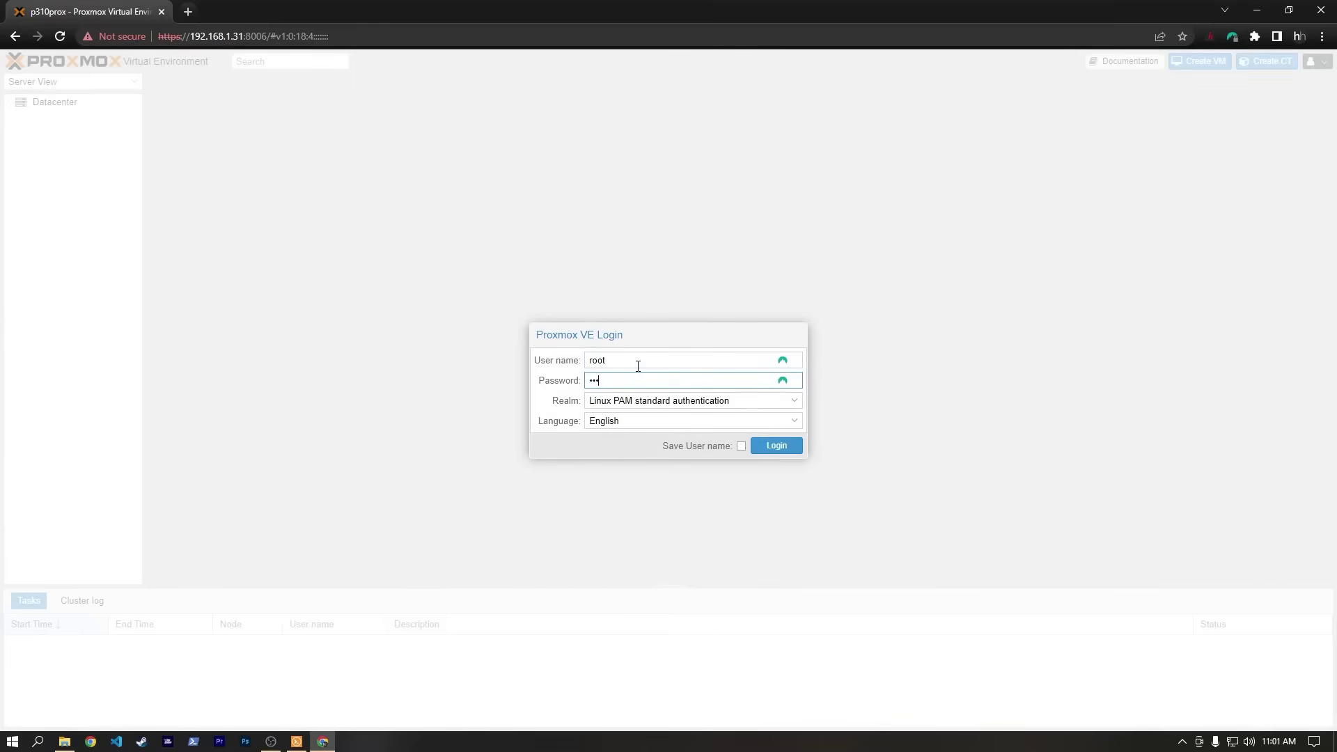
pyautogui.press('Return')
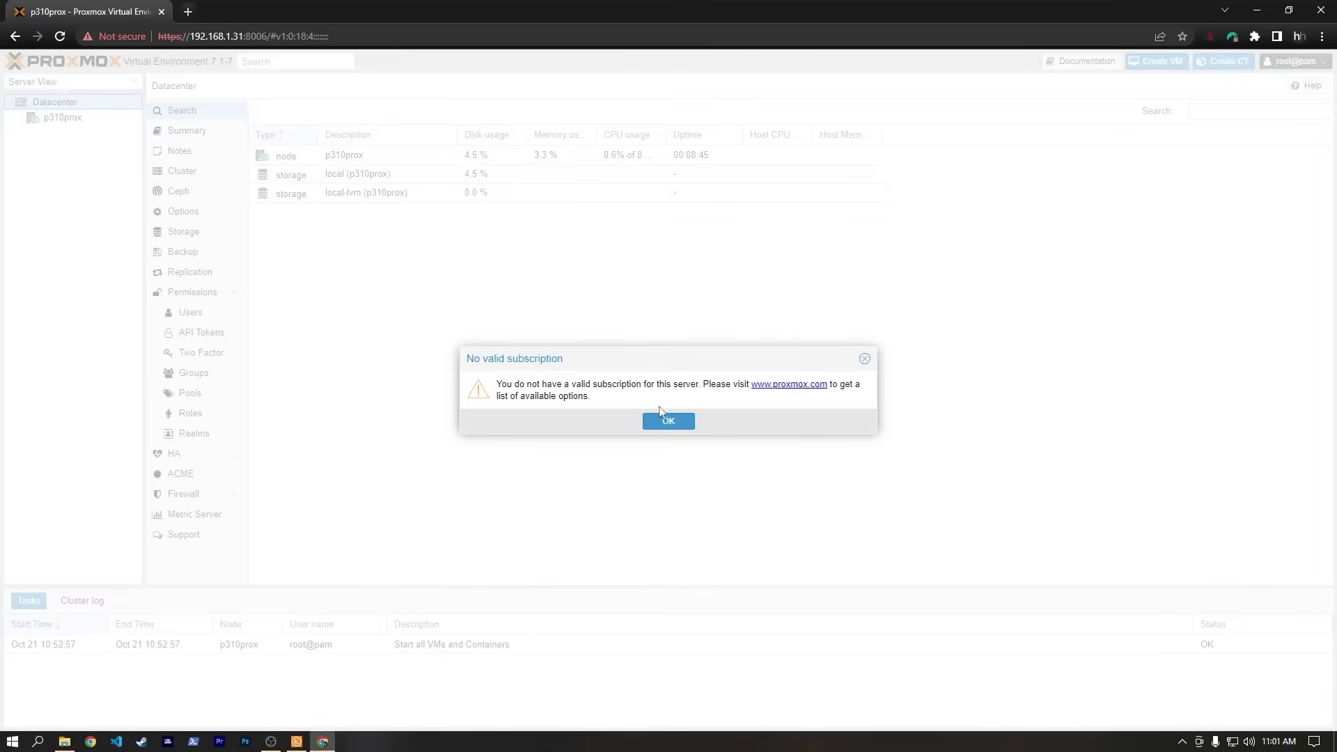
pyautogui.click(667, 422)
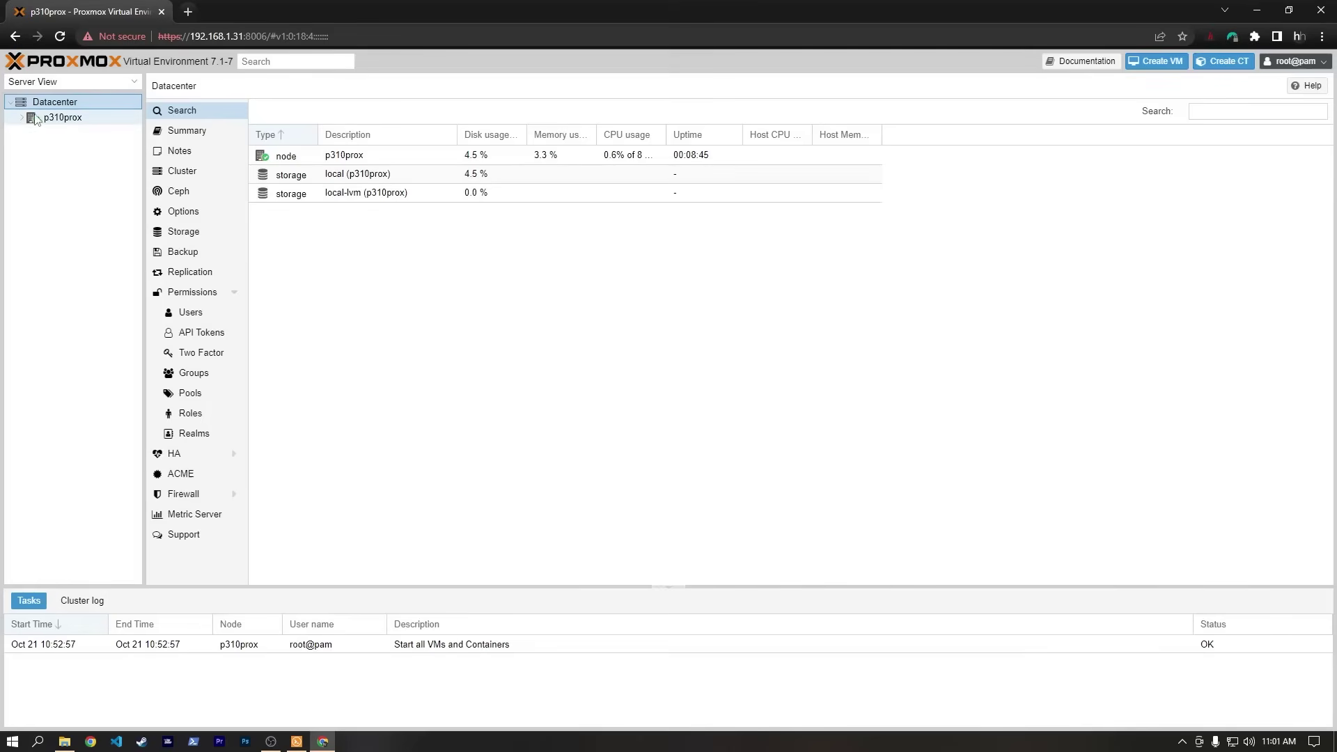
pyautogui.click(63, 118)
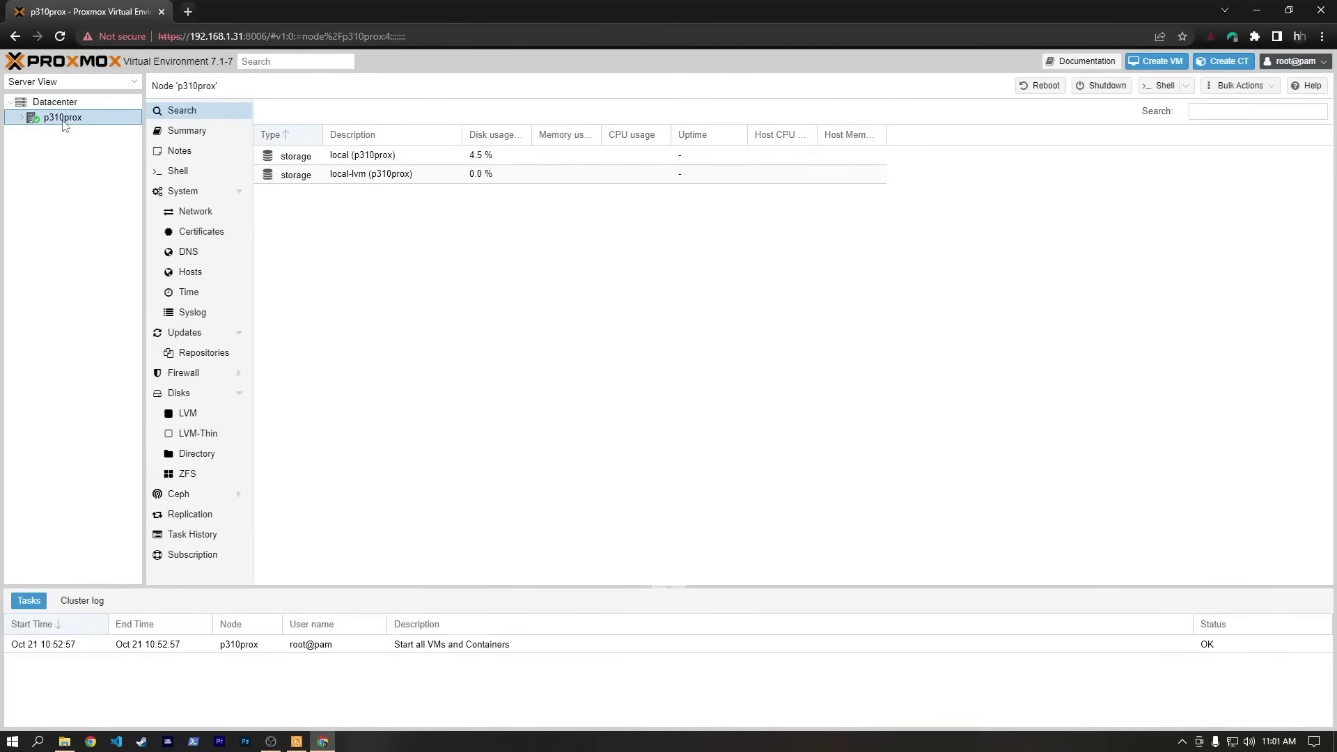
pyautogui.click(22, 118)
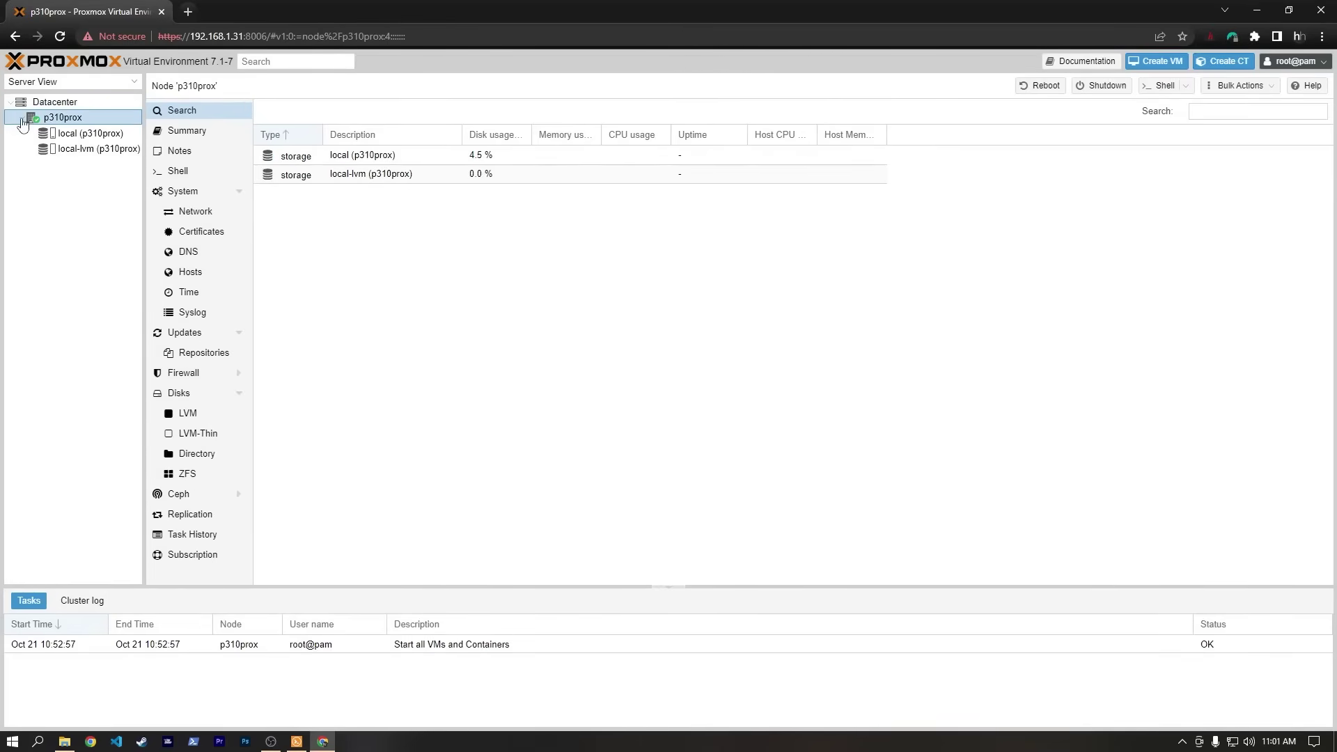
pyautogui.click(78, 134)
pyautogui.click(84, 150)
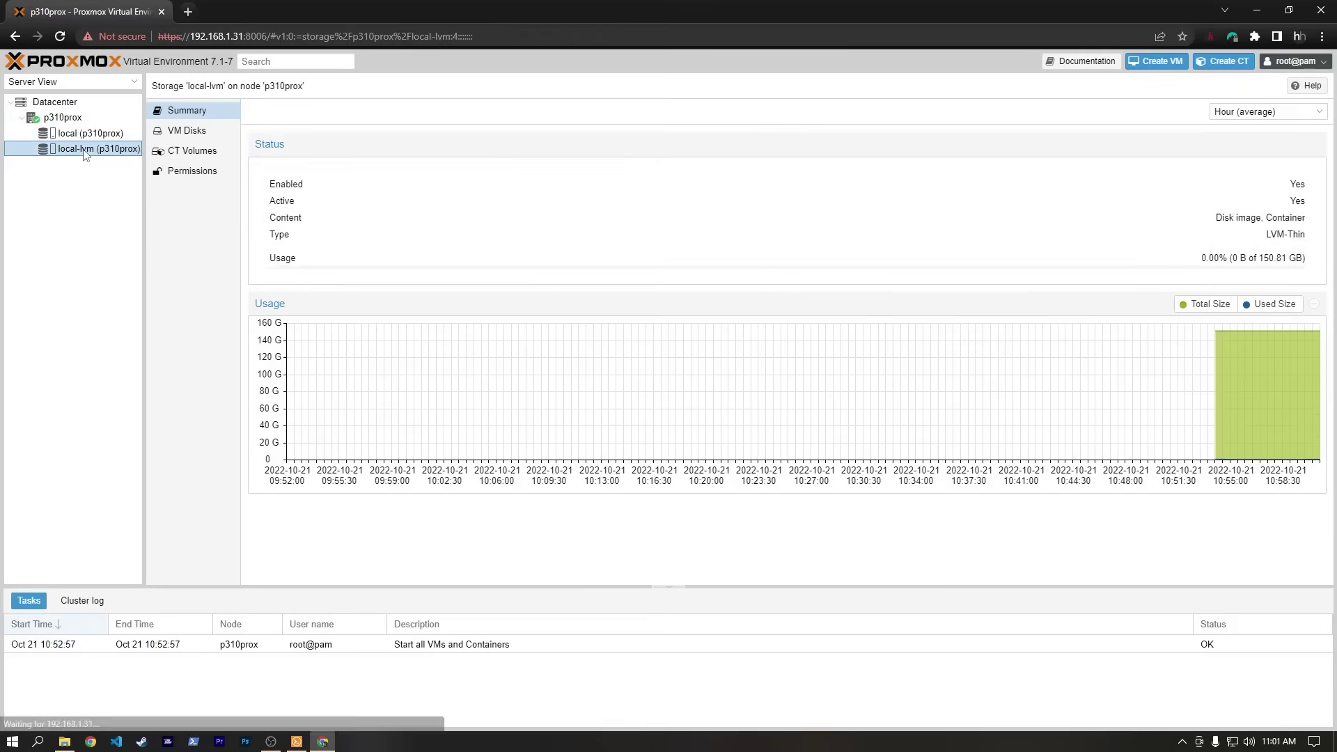
# Show the p310prox node Summary with its CPU, memory and load graphs.
pyautogui.click(55, 118)
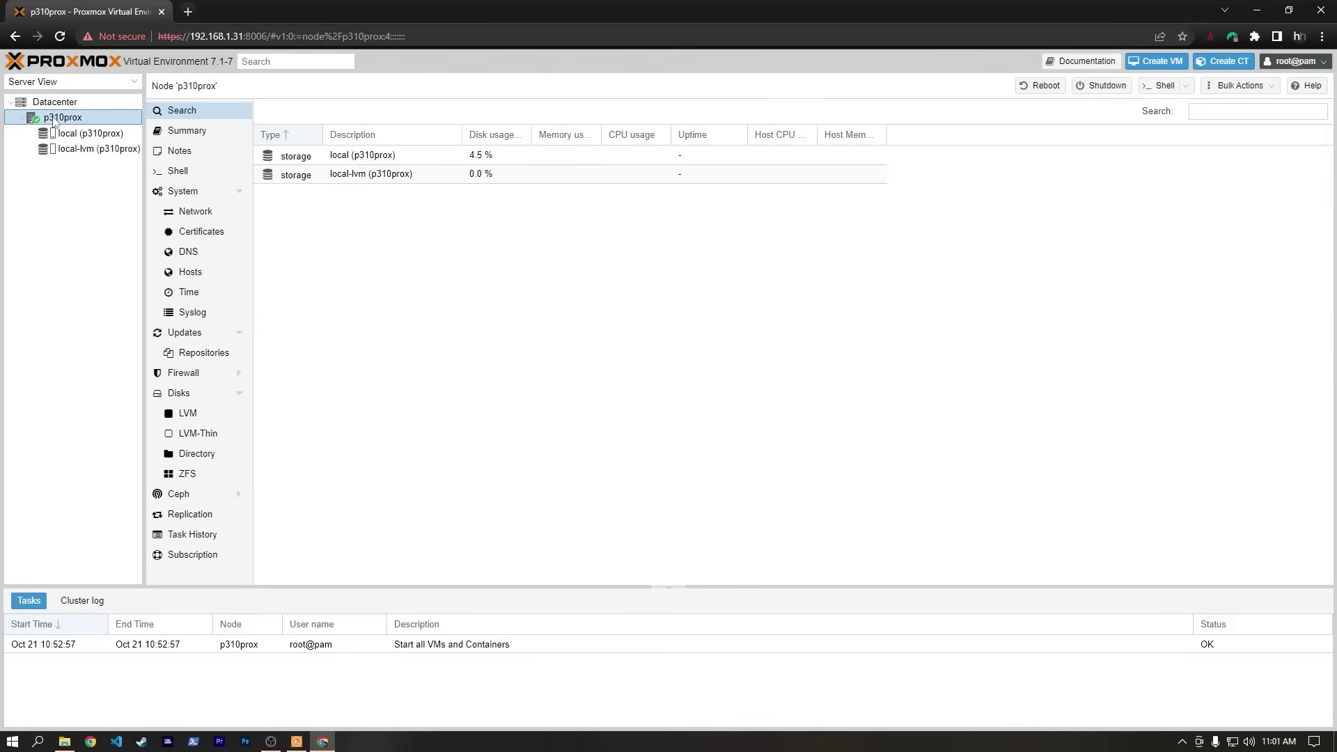
pyautogui.click(193, 137)
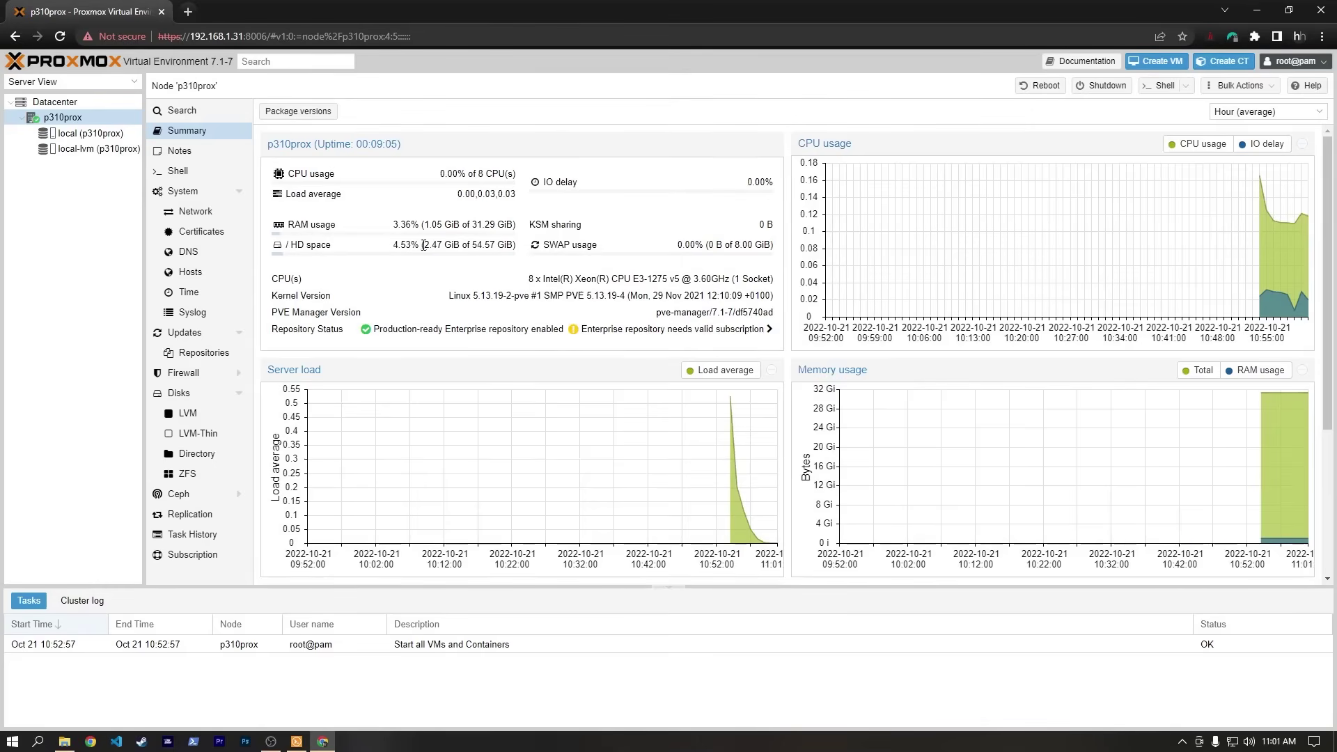
pyautogui.moveTo(473, 225); pyautogui.dragTo(518, 224)
pyautogui.click(537, 229)
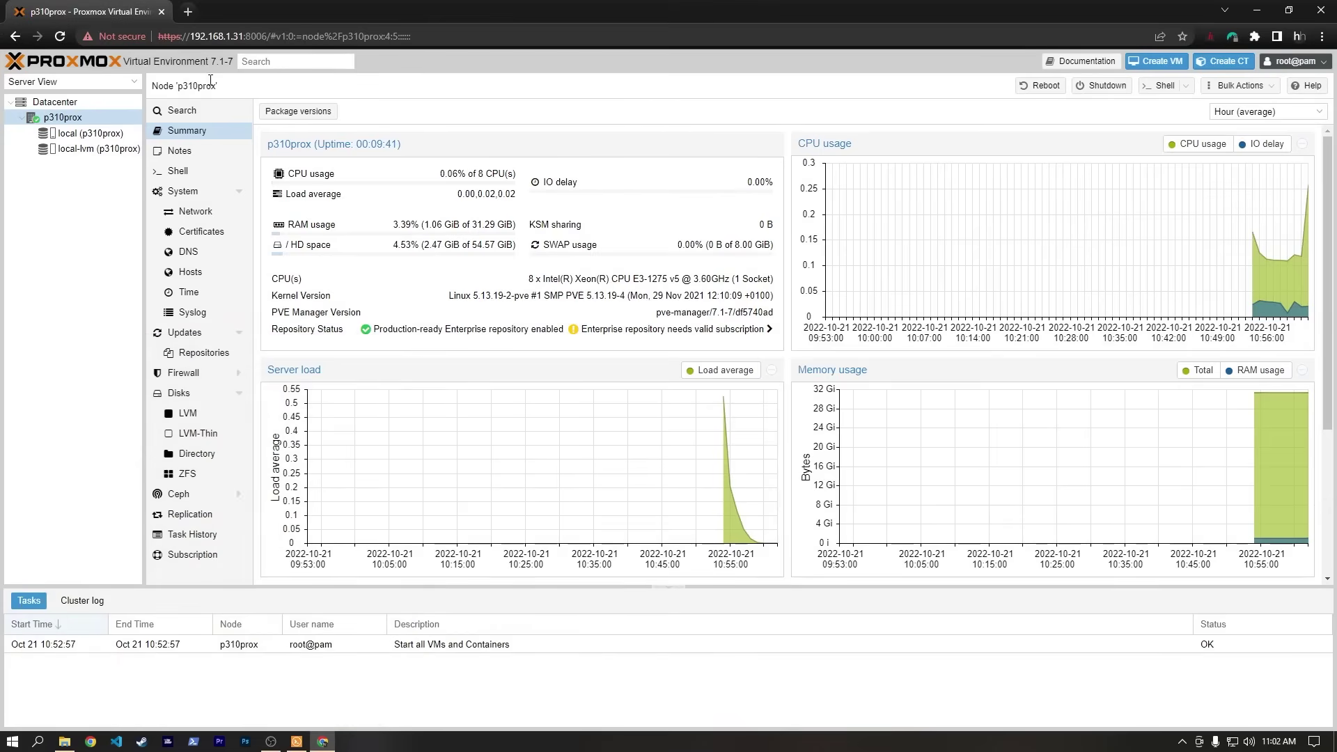
pyautogui.click(188, 11)
# Search Google for 'proxmox iommu' and open the Proxmox wiki's Pci passthrough article at Enable the IOMMU.
pyautogui.write('pr')
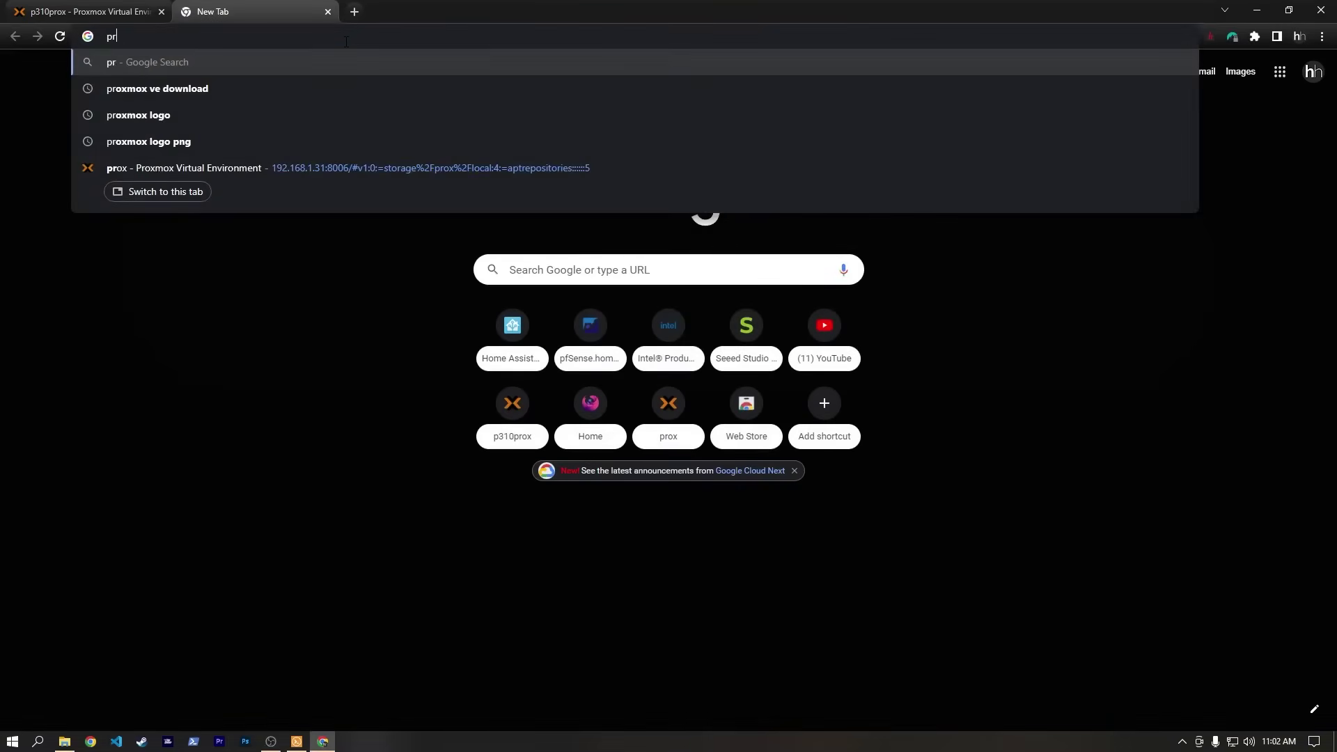
pyautogui.write('oxmox iommu')
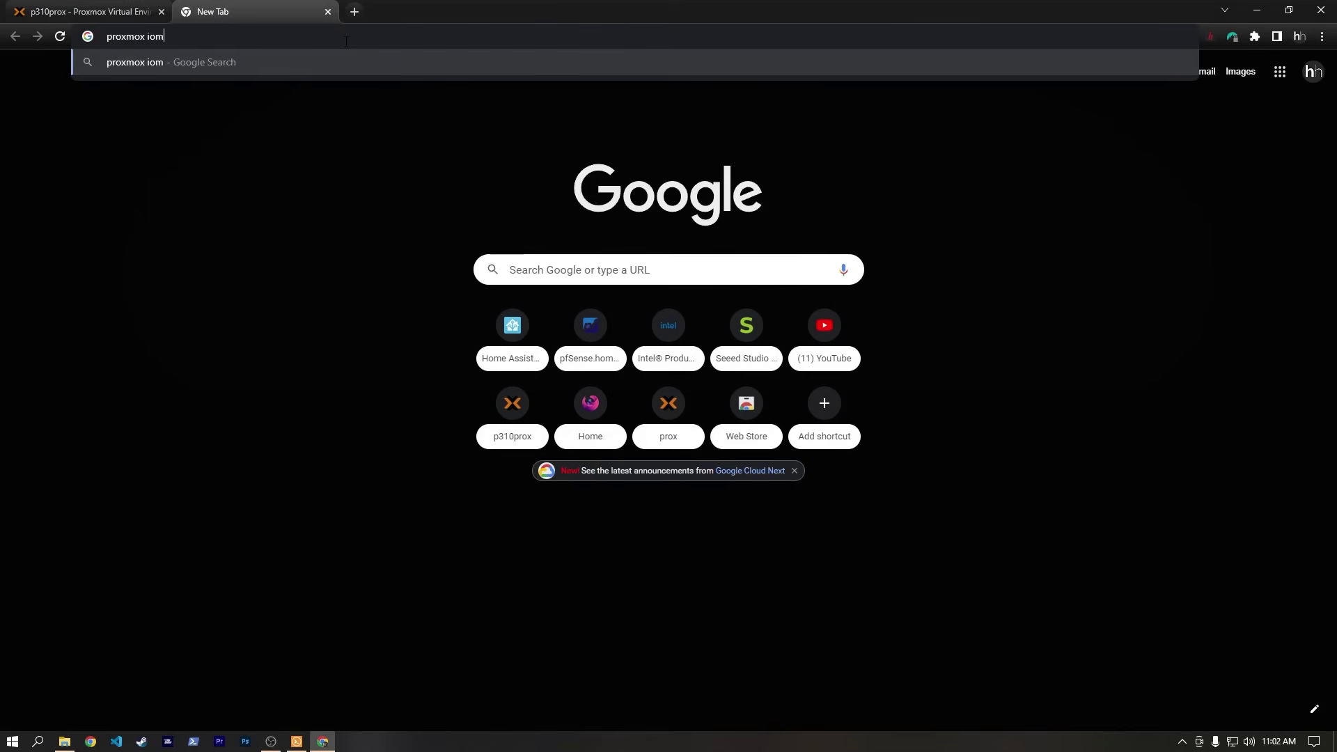
pyautogui.press('Return')
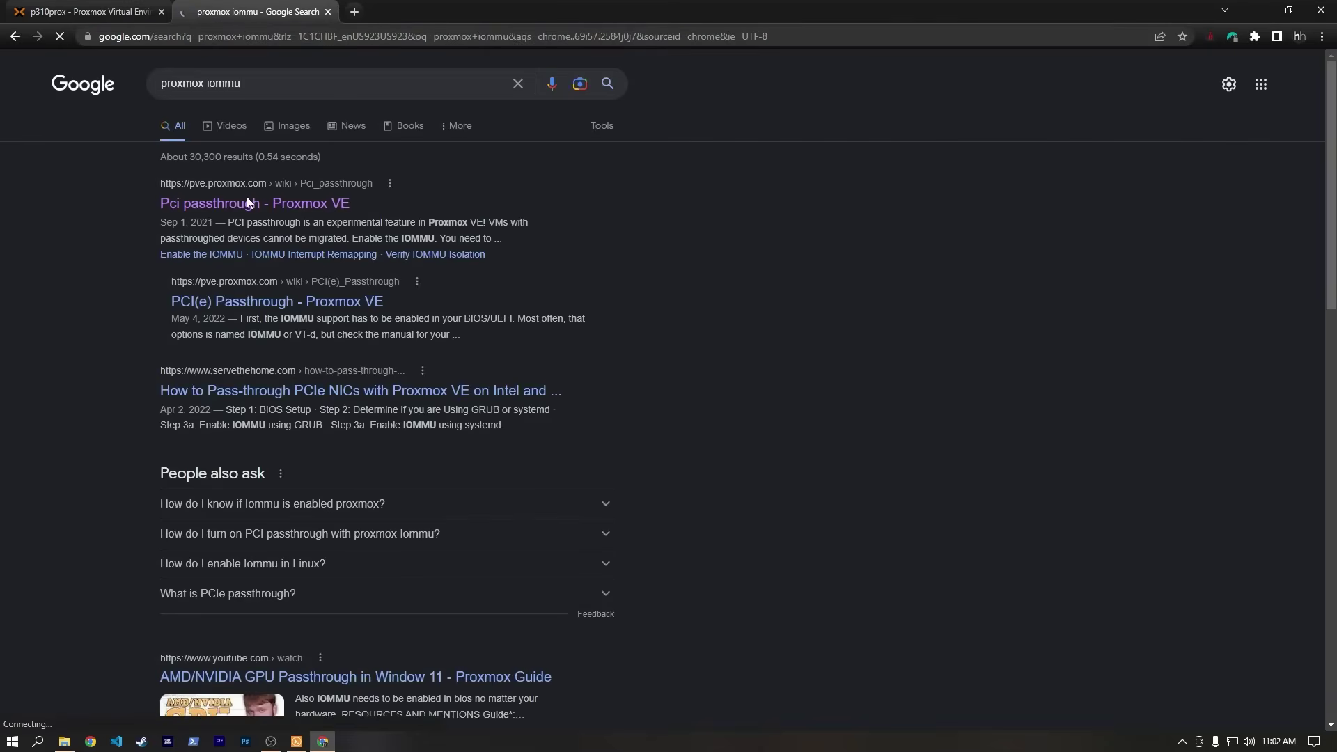
pyautogui.click(245, 204)
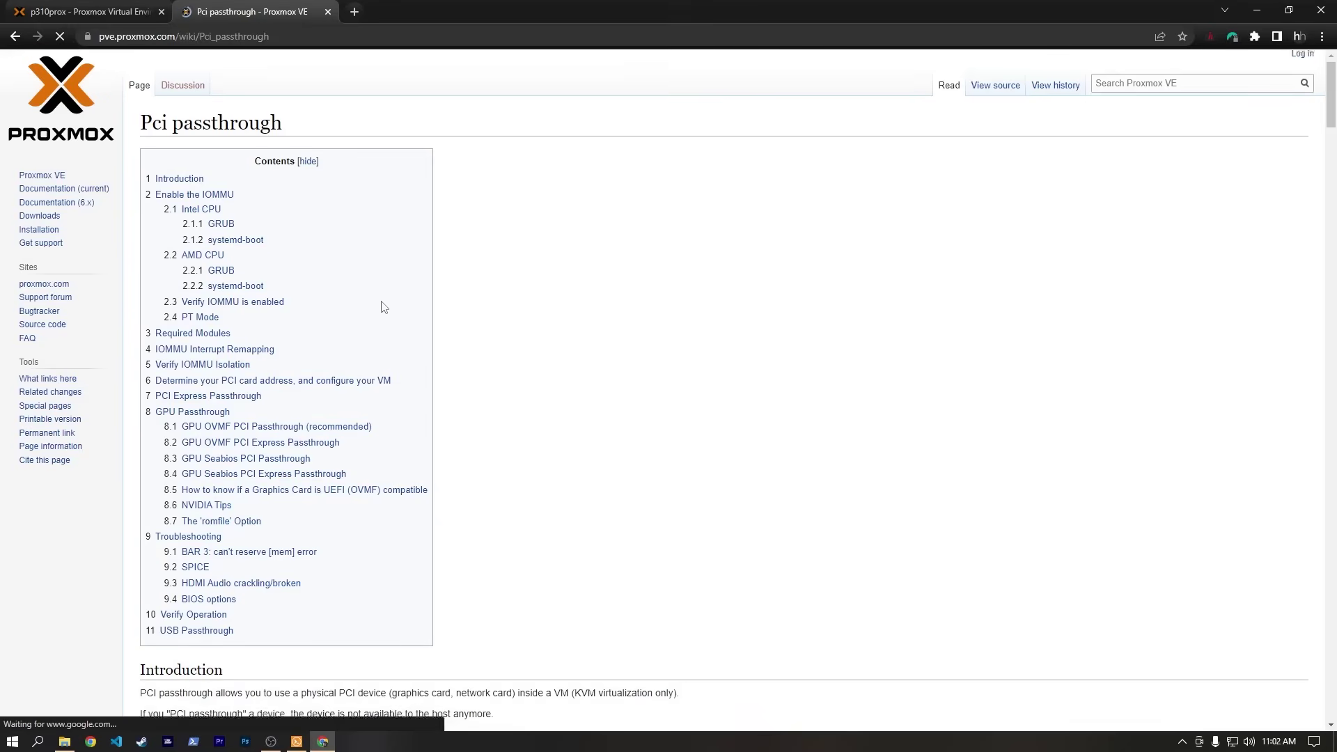
pyautogui.scroll(-8, 379, 302)
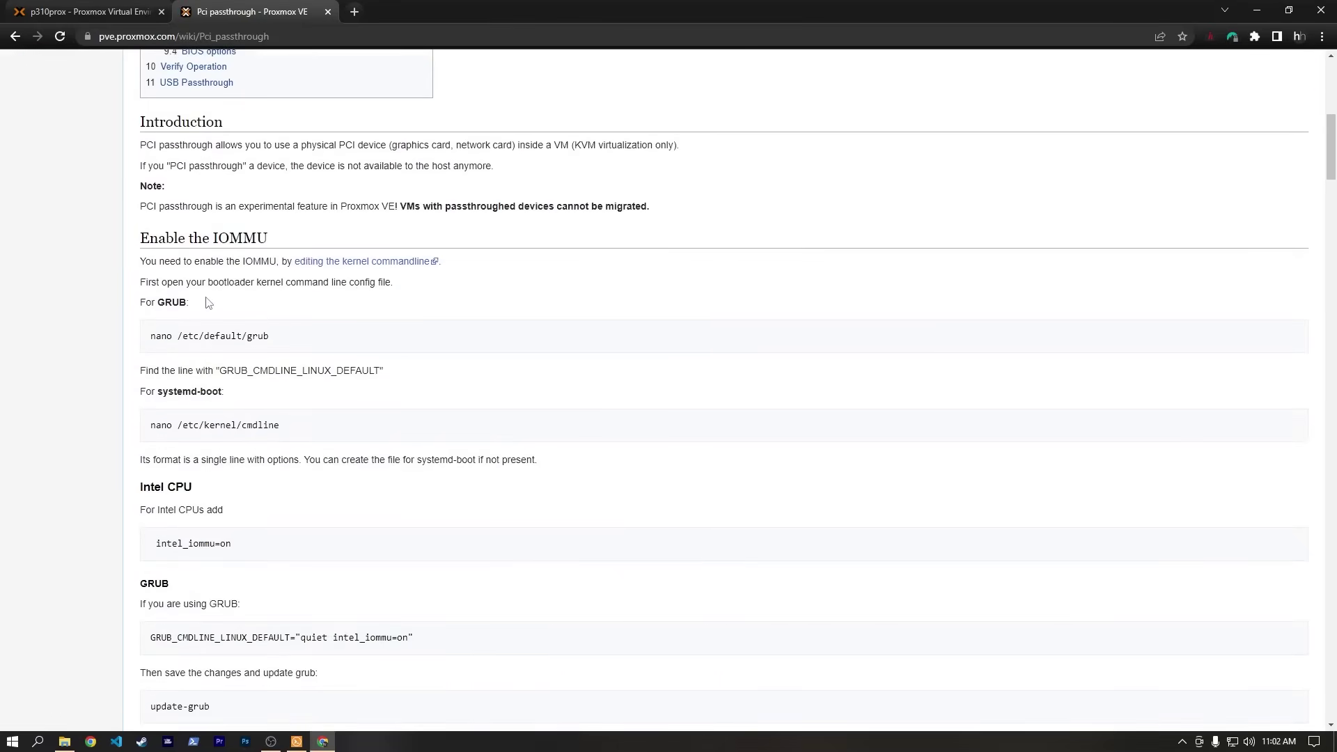
pyautogui.click(297, 741)
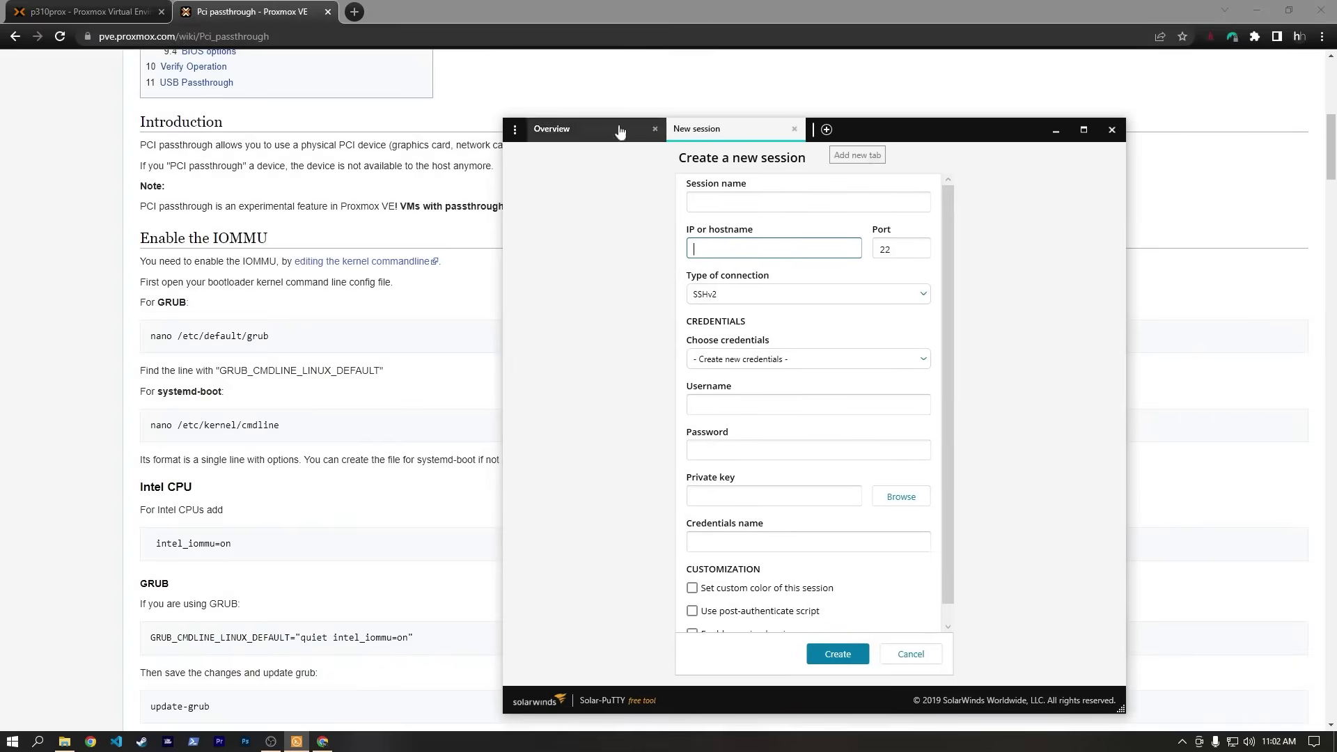
# Enter host IP 192.168.1.31 in the new session form and choose to create new credentials.
pyautogui.click(91, 11)
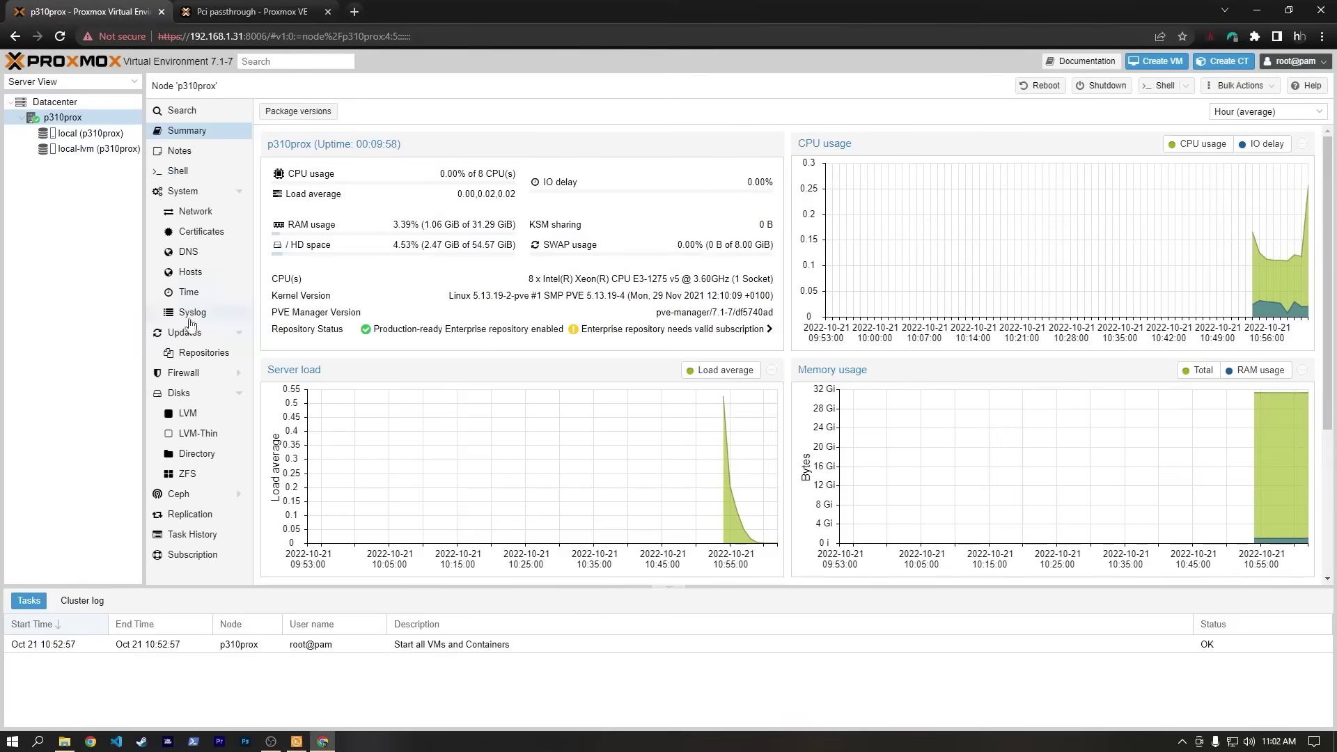
pyautogui.hotkey('alt', 'Tab')
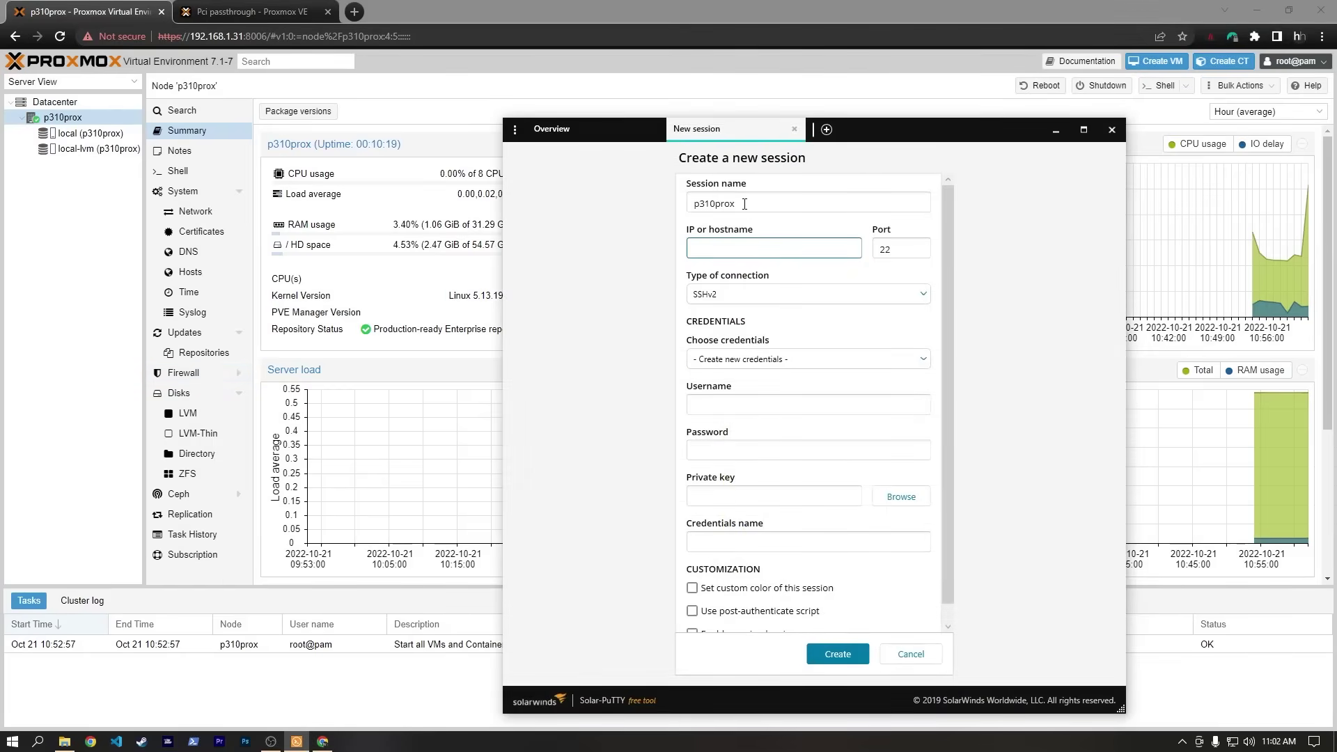
pyautogui.write('192.168.1.31')
pyautogui.click(808, 359)
pyautogui.click(766, 371)
# Enter username root and its password, name the session p310prox, and connect.
pyautogui.click(750, 406)
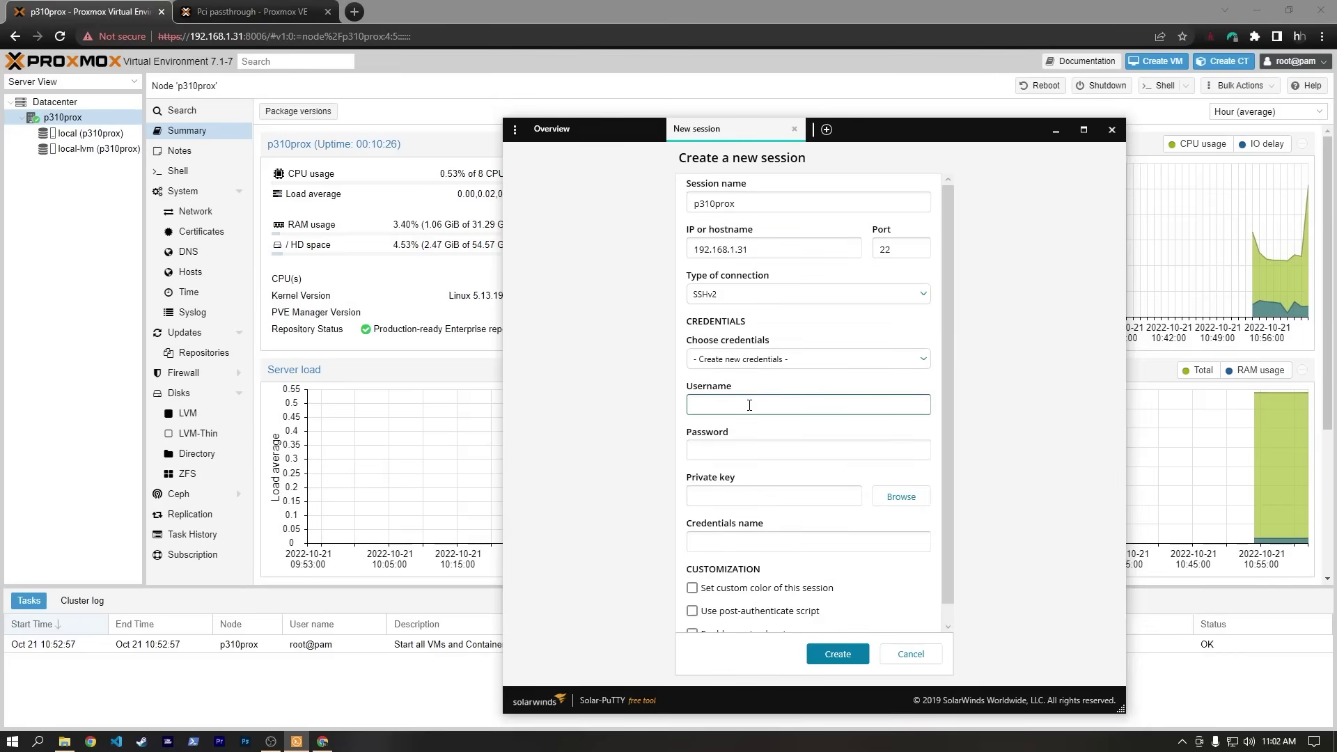
pyautogui.press('Tab')
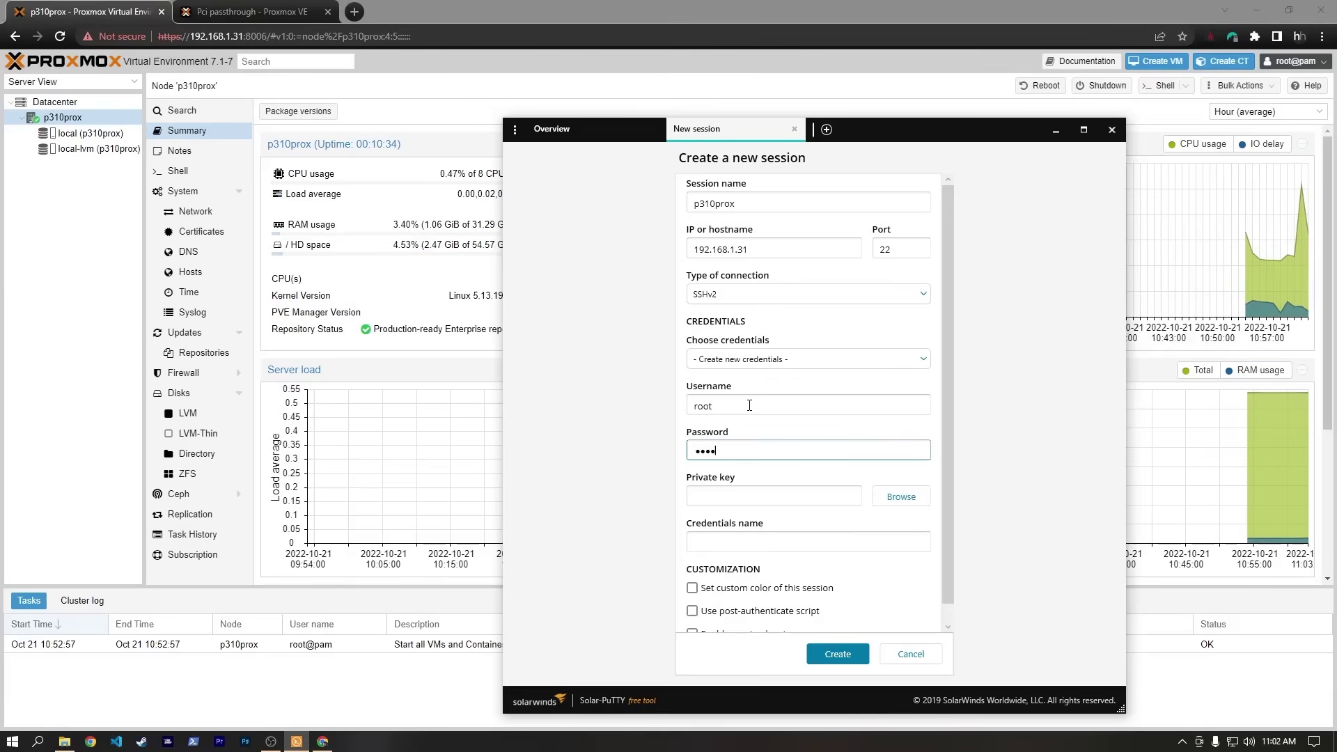
pyautogui.click(826, 475)
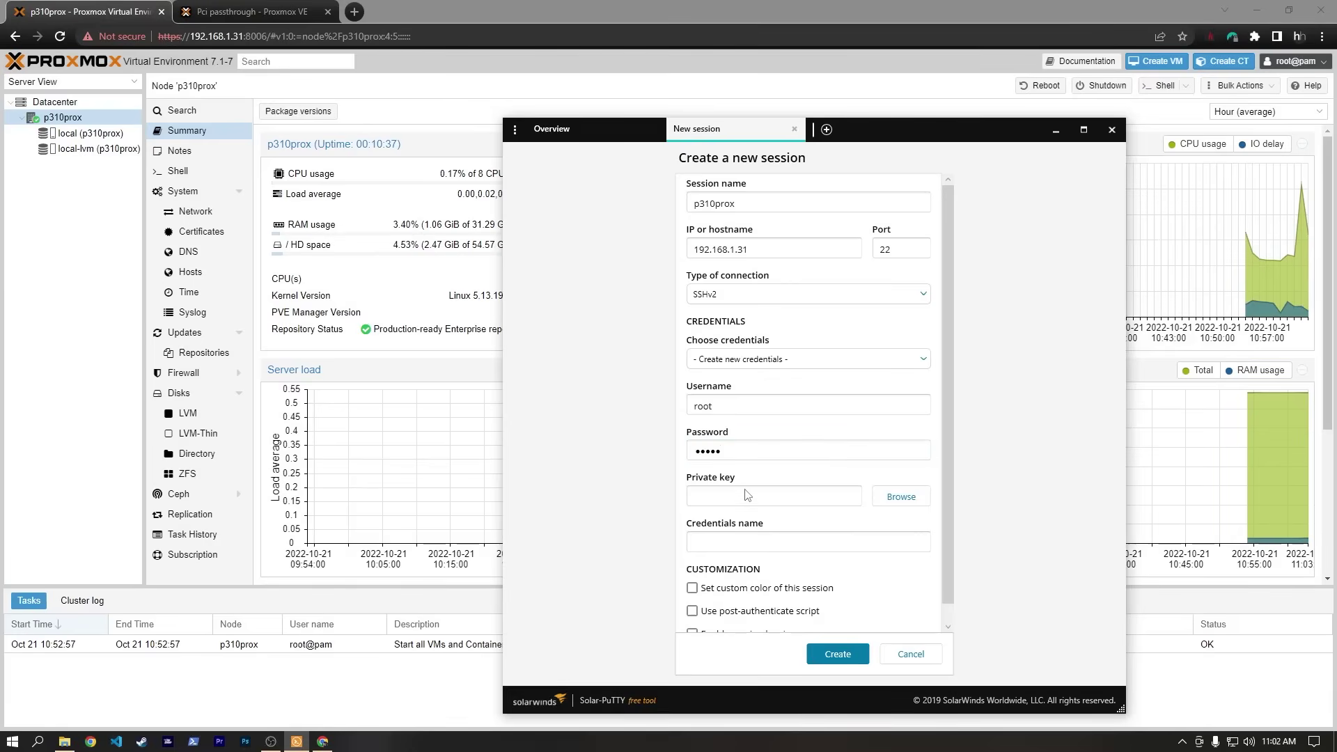
pyautogui.scroll(-1, 785, 472)
pyautogui.click(737, 528)
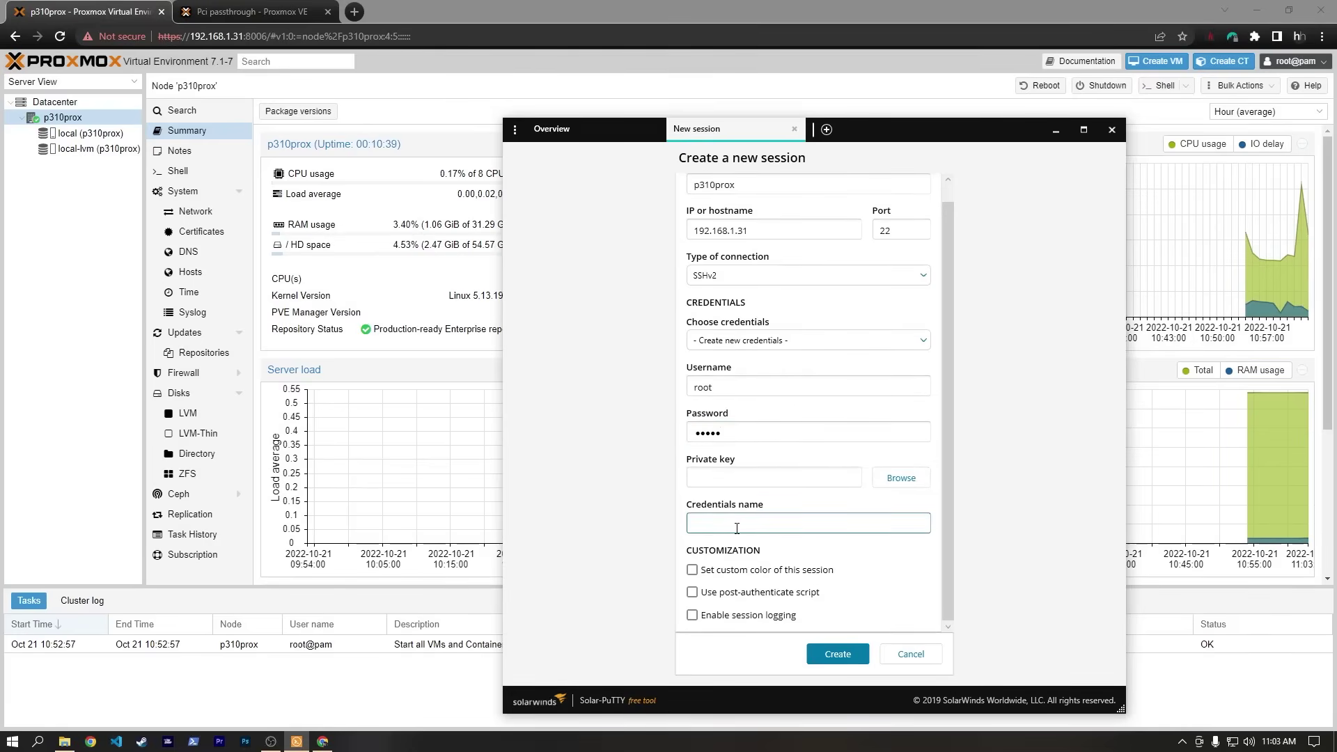
pyautogui.write('p310')
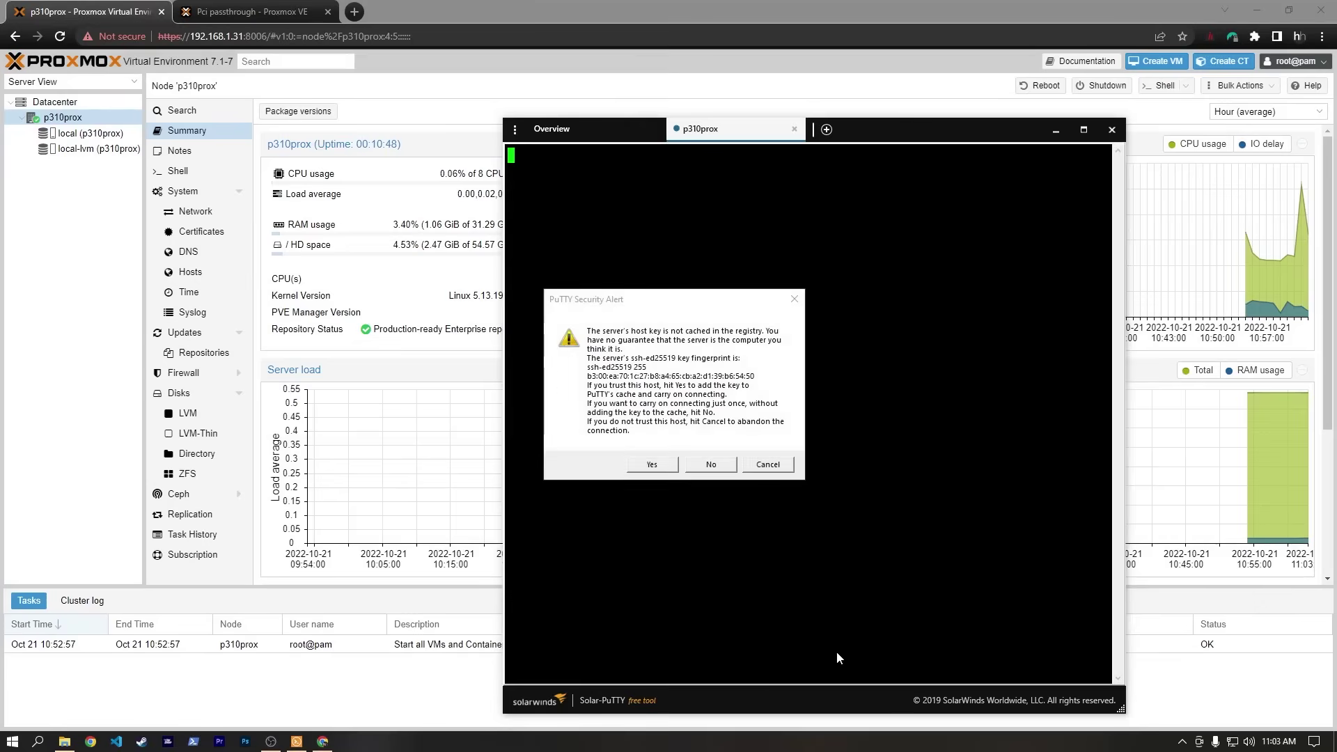
pyautogui.click(652, 464)
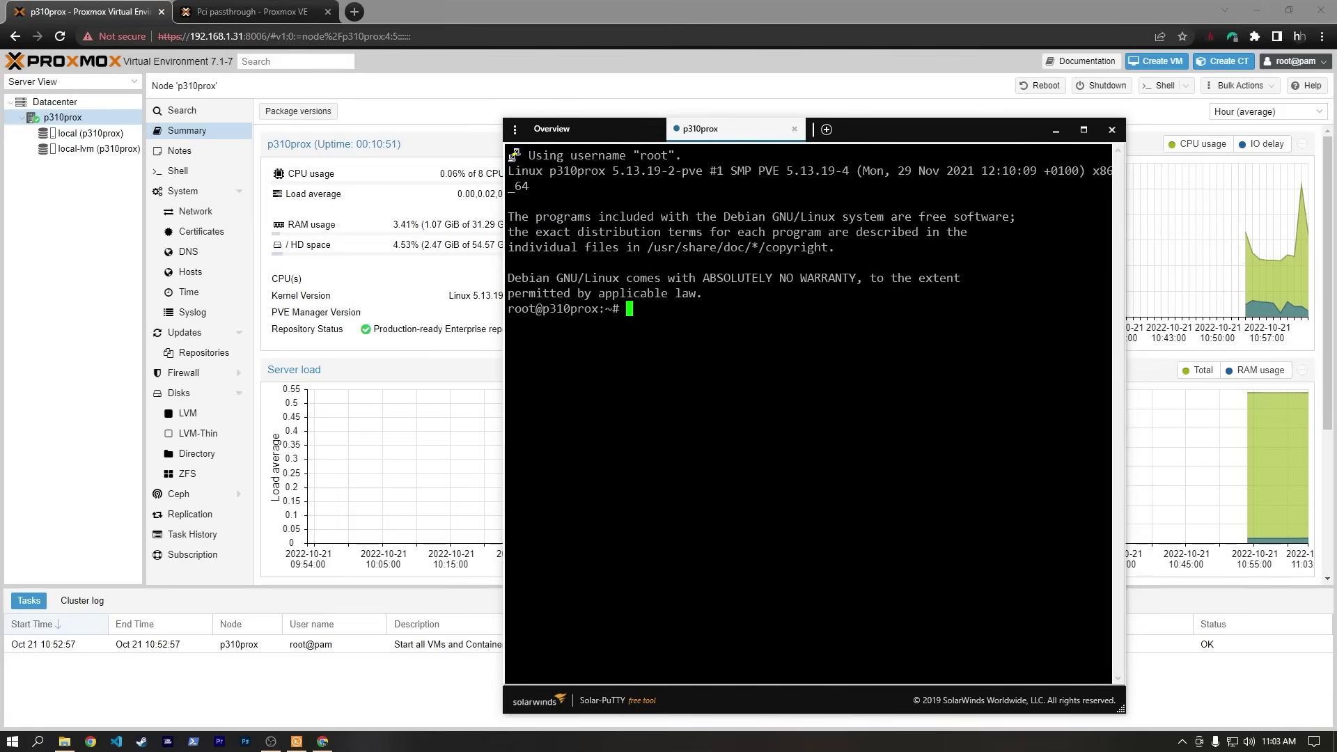
pyautogui.moveTo(874, 138); pyautogui.dragTo(802, 108)
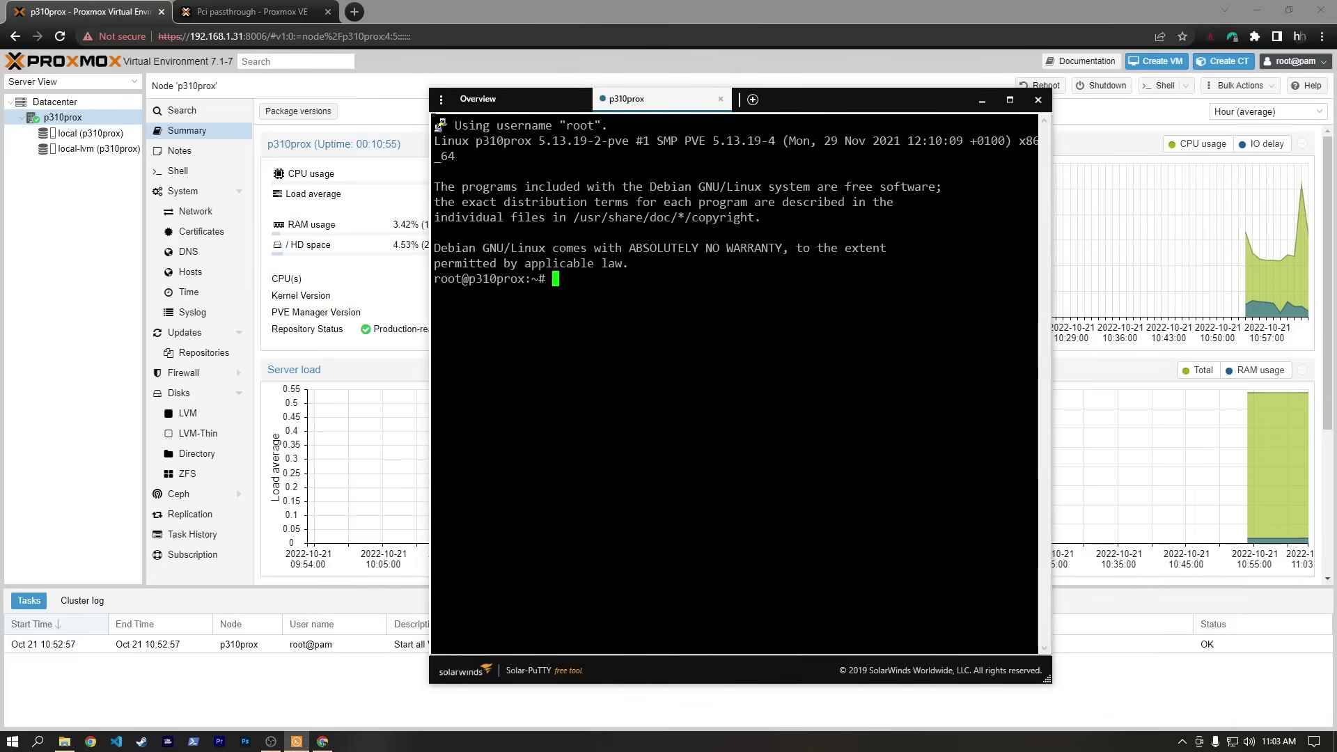
# Open /etc/default/grub in nano using the command copied from the wiki.
pyautogui.click(258, 16)
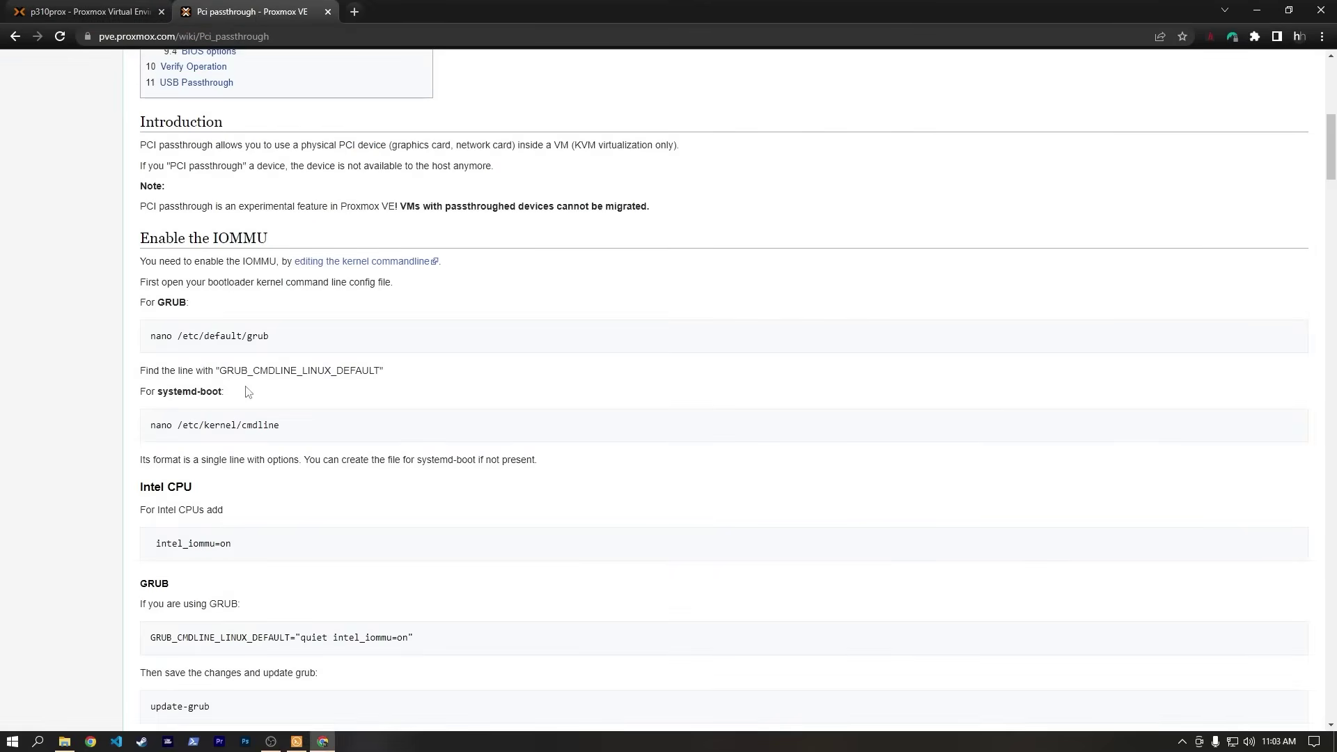
pyautogui.moveTo(152, 341); pyautogui.dragTo(283, 338)
pyautogui.press('super+c')
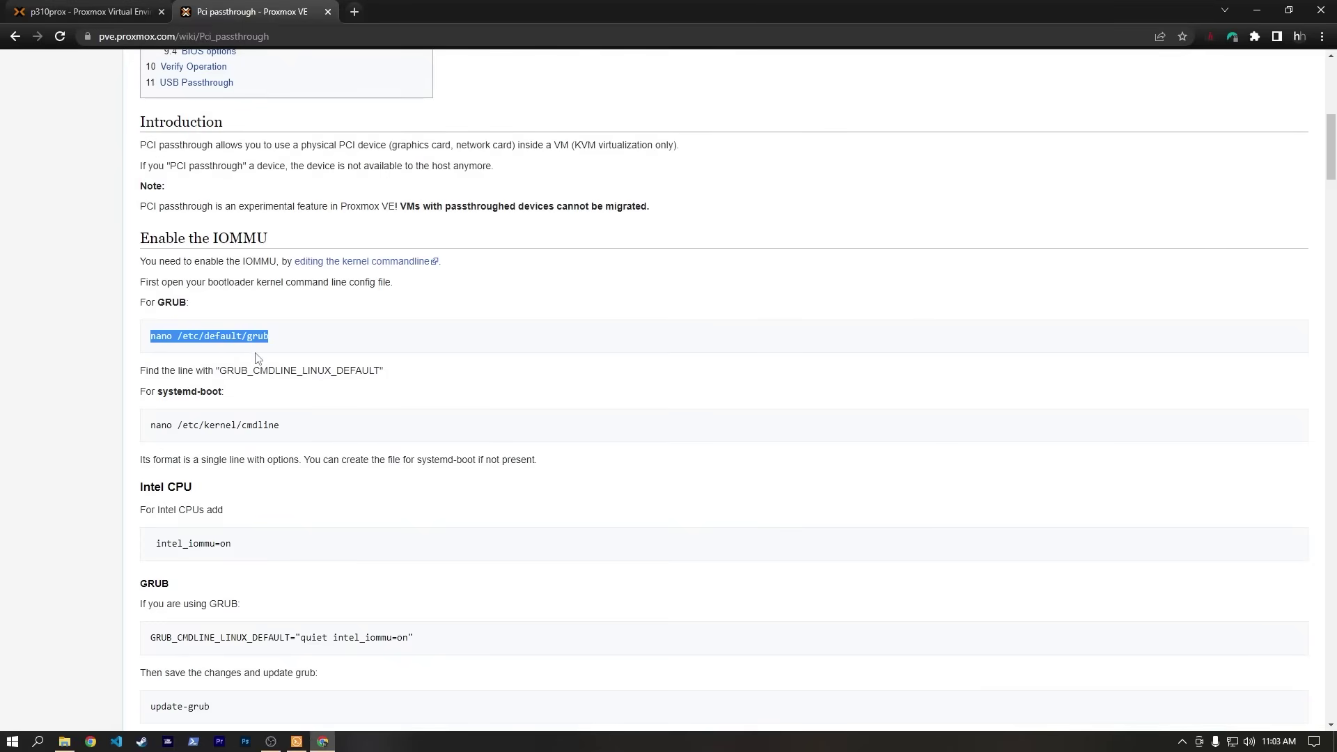
pyautogui.hotkey('ctrl', 'Tab')
pyautogui.click(300, 744)
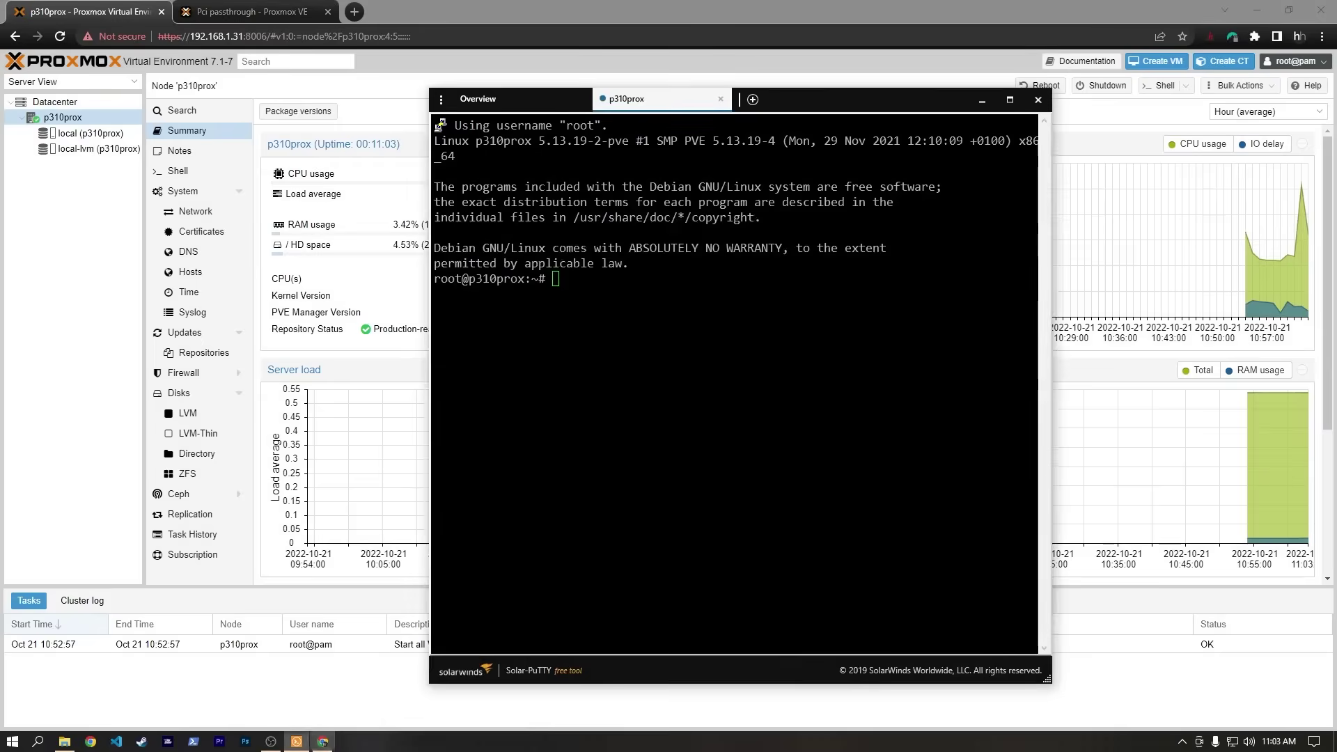
pyautogui.rightClick(572, 446)
pyautogui.press('Return')
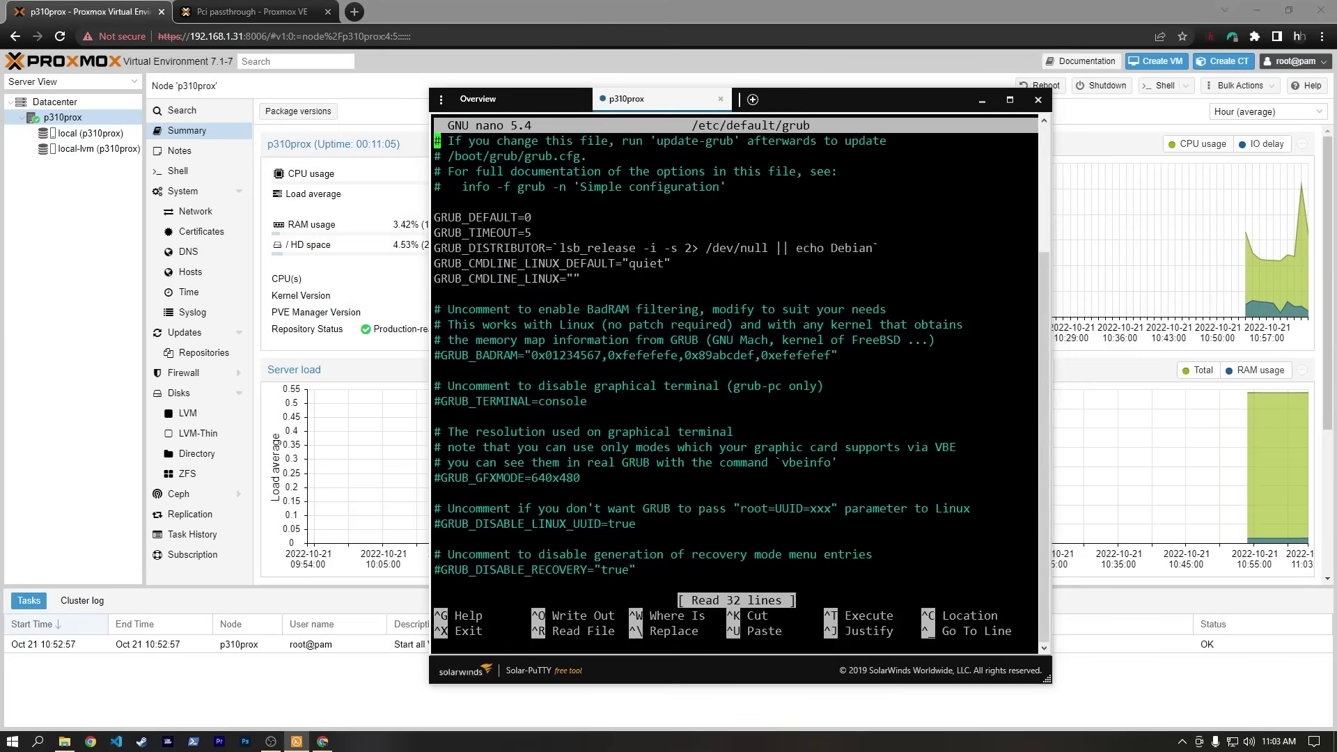
# Copy intel_iommu=on from the wiki into the GRUB_CMDLINE_LINUX_DEFAULT line.
pyautogui.press('Down')
pyautogui.press('Down')
pyautogui.press('Down')
pyautogui.press('Down')
pyautogui.press('Down')
pyautogui.press('Down')
pyautogui.press('Down')
pyautogui.press('Down')
pyautogui.press('Right')
pyautogui.press('Right')
pyautogui.press('Right')
pyautogui.press('Right')
pyautogui.press('Right')
pyautogui.press('Right')
pyautogui.press('Right')
pyautogui.press('Right')
pyautogui.press('Right')
pyautogui.press('Right')
pyautogui.press('Right')
pyautogui.press('Right')
pyautogui.press('Right')
pyautogui.press('Right')
pyautogui.press('Right')
pyautogui.press('Right')
pyautogui.press('Right')
pyautogui.press('Right')
pyautogui.press('Right')
pyautogui.press('Right')
pyautogui.press('Right')
pyautogui.press('Right')
pyautogui.click(241, 12)
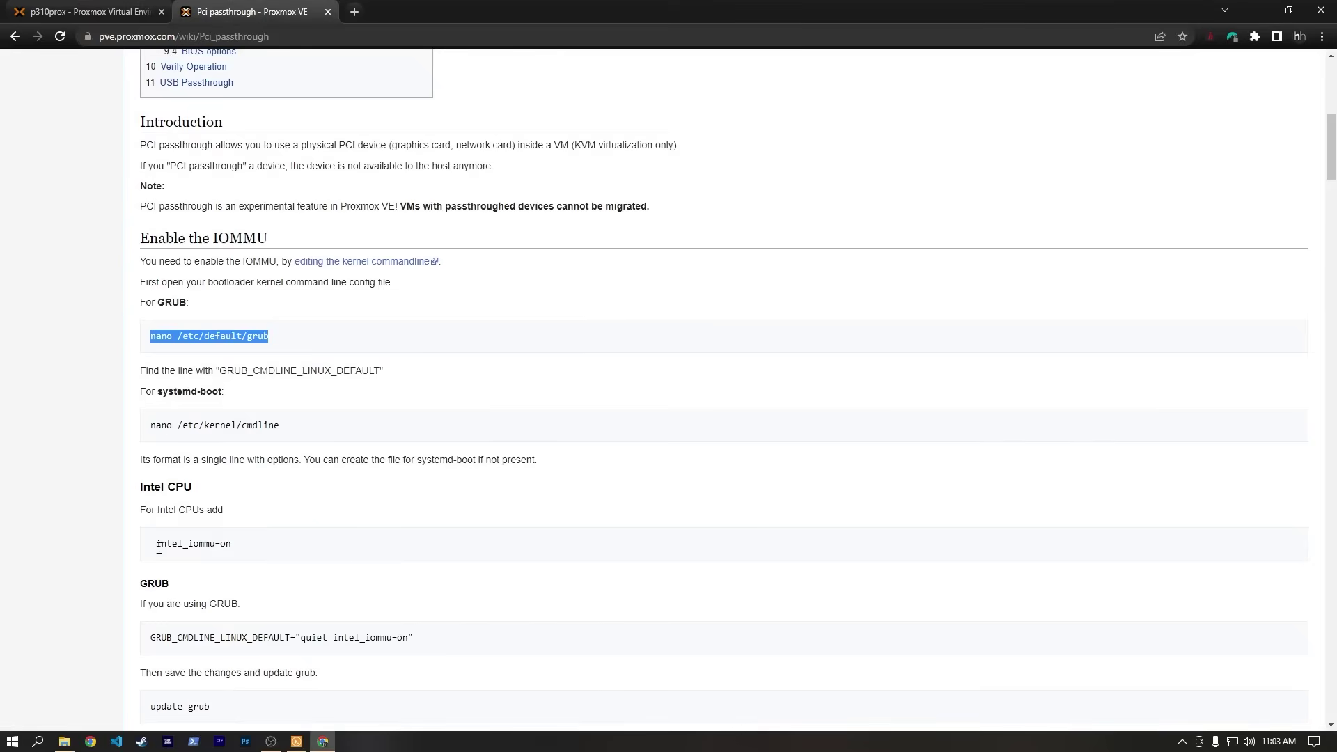
pyautogui.moveTo(158, 547); pyautogui.dragTo(233, 547)
pyautogui.hotkey('ctrl', 'c')
pyautogui.click(63, 18)
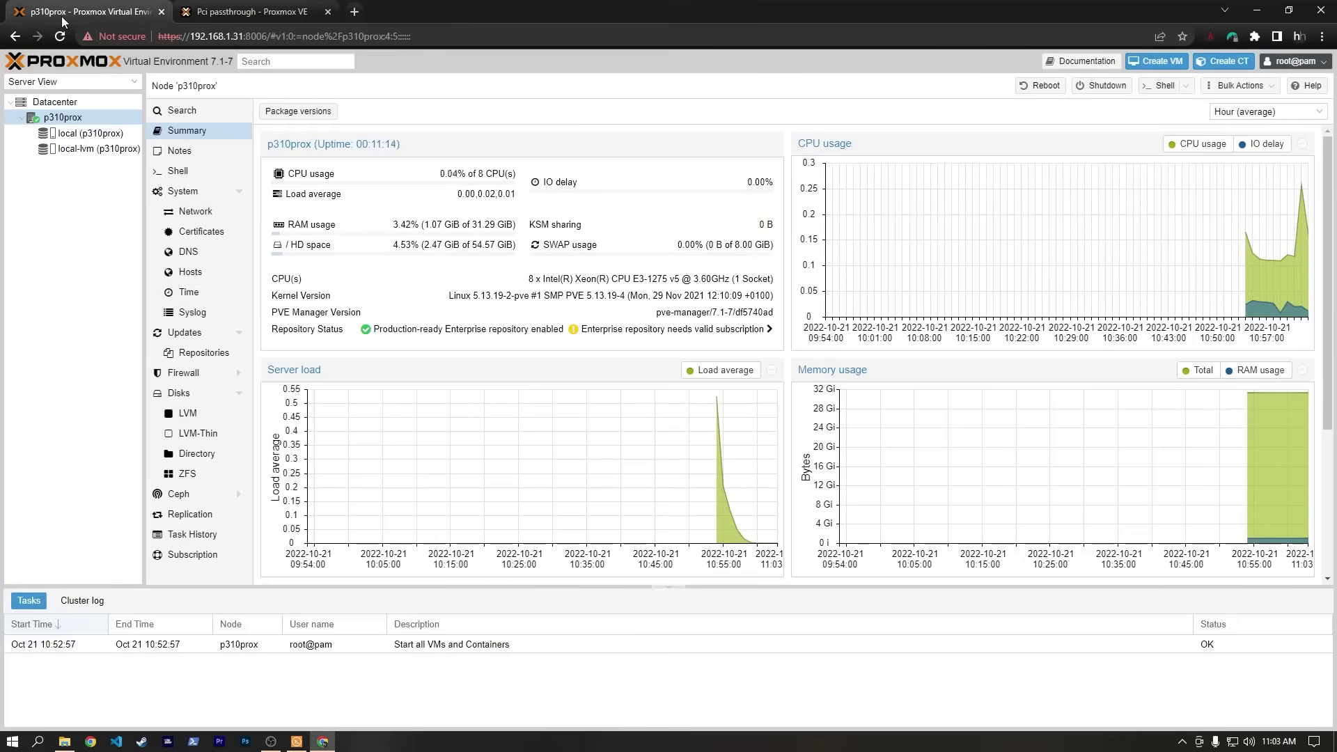
pyautogui.click(297, 741)
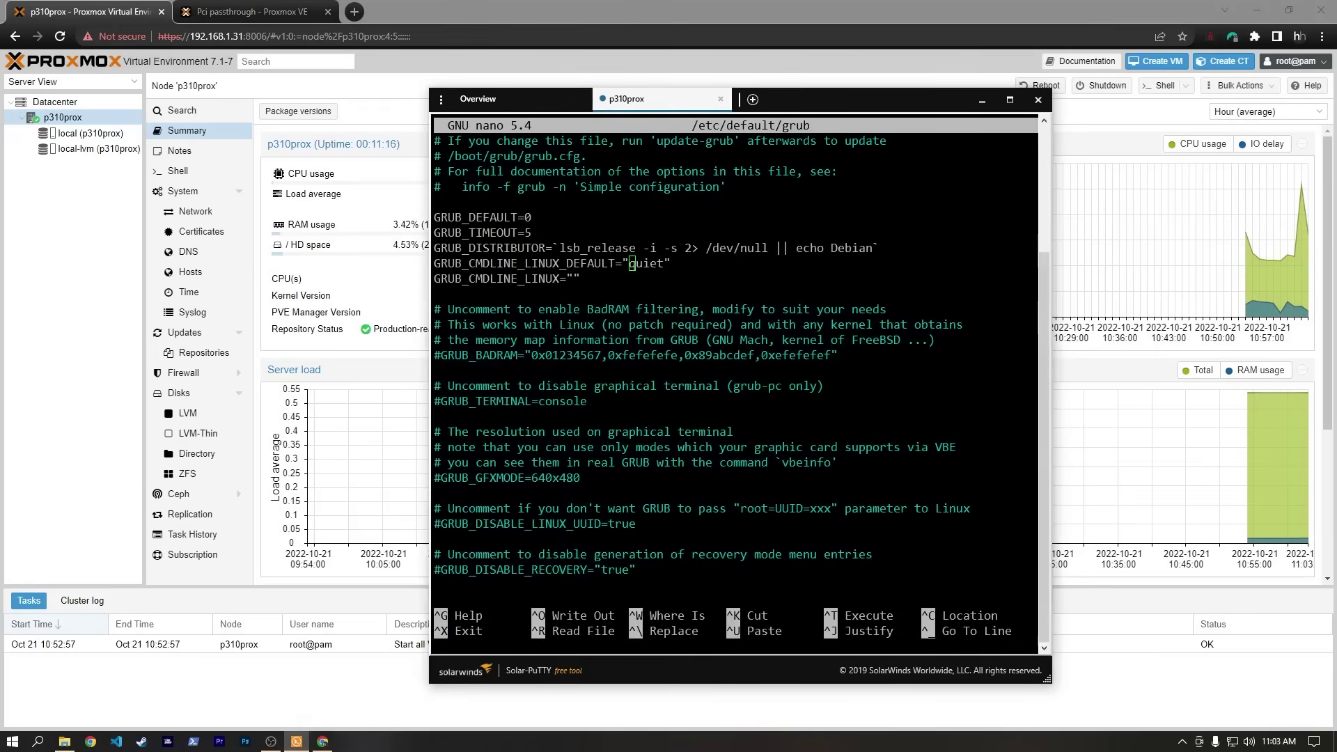
pyautogui.hotkey('ctrl', 'v')
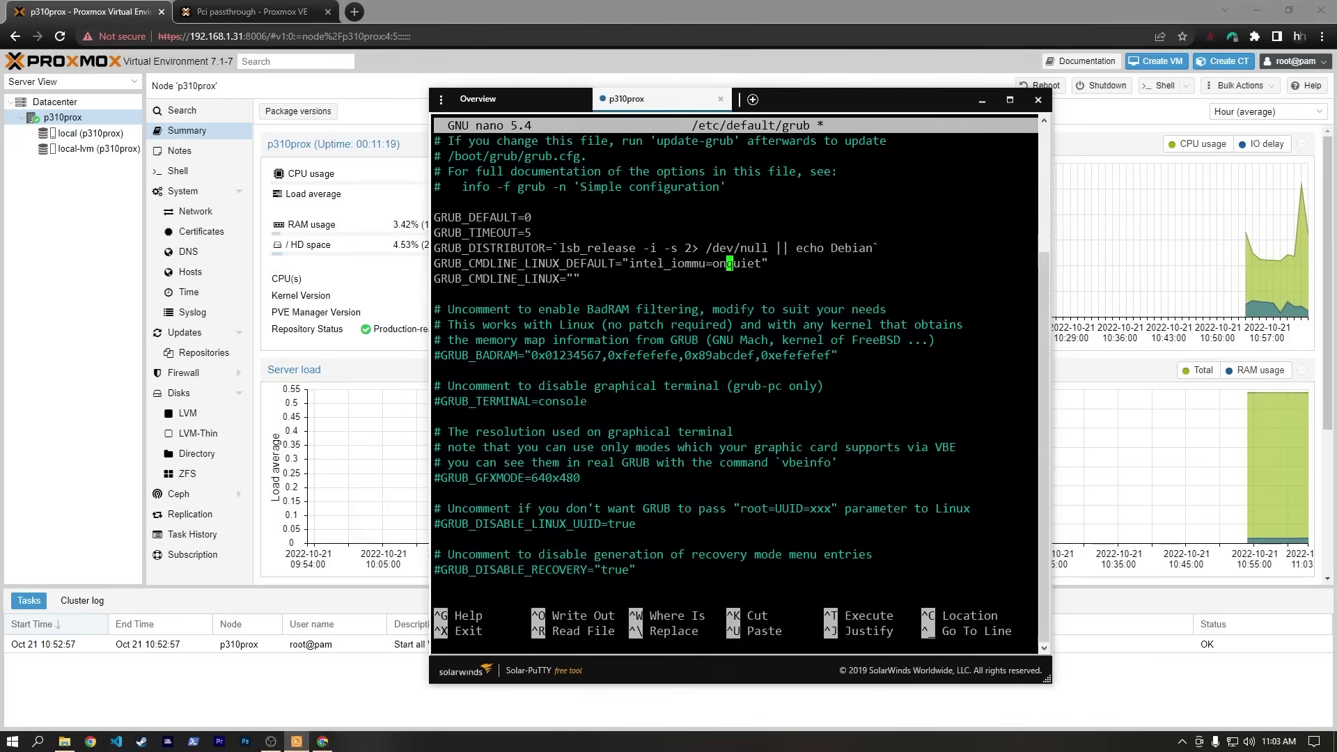
# Fix the misplaced text so the line reads 'quiet intel_iommu=on', then save and exit nano.
pyautogui.click(281, 15)
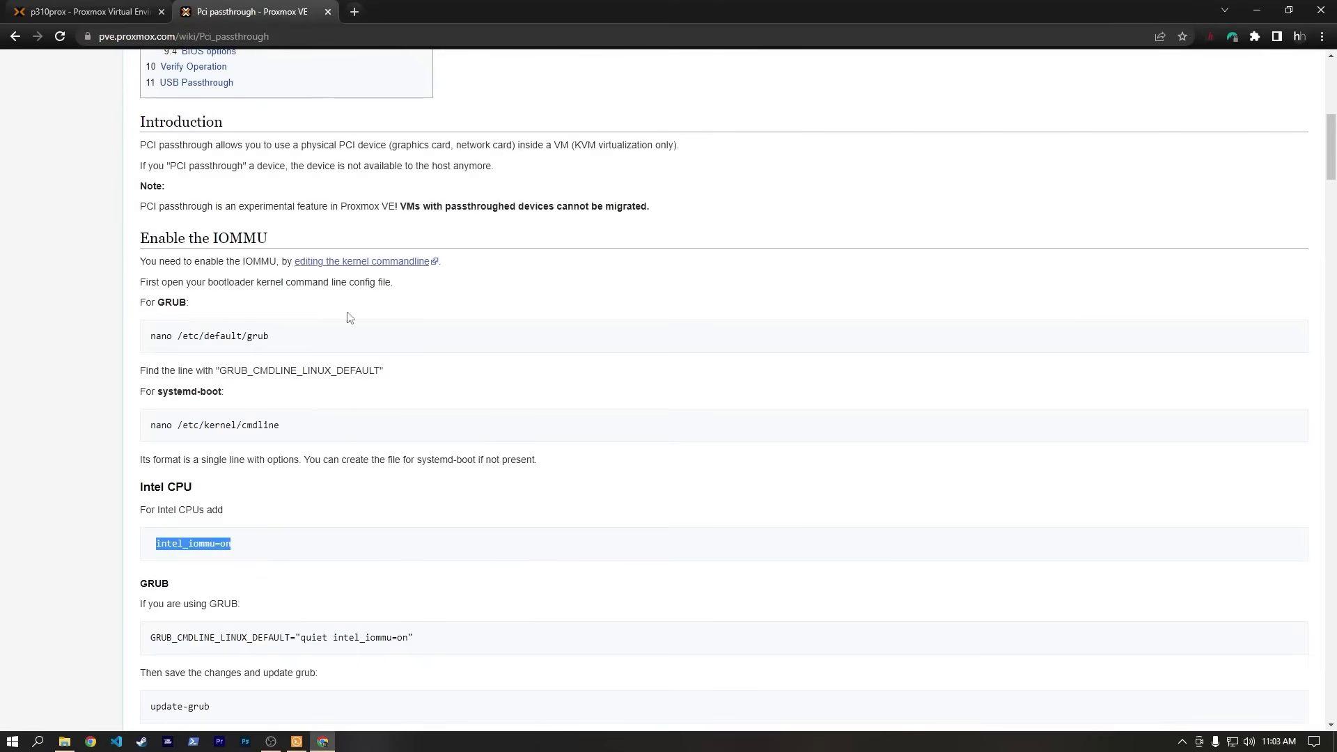
pyautogui.scroll(-3, 325, 473)
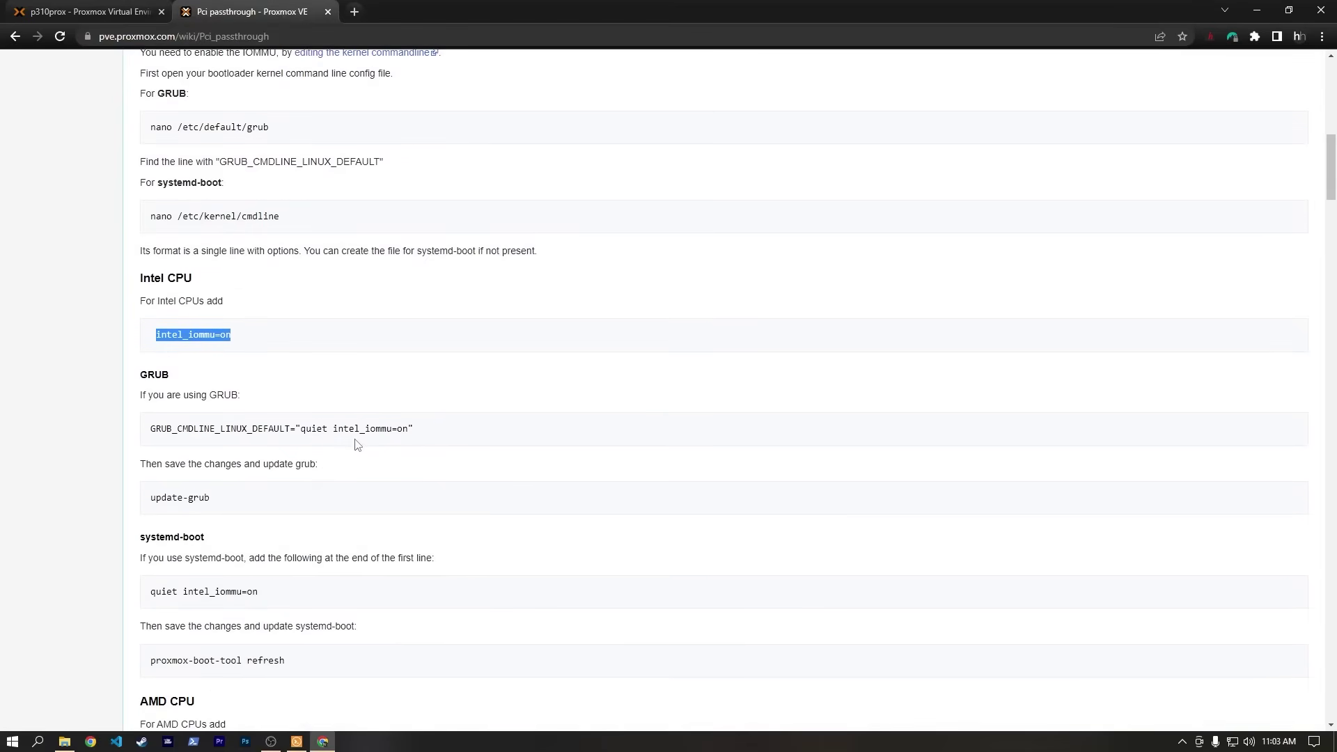
pyautogui.click(296, 741)
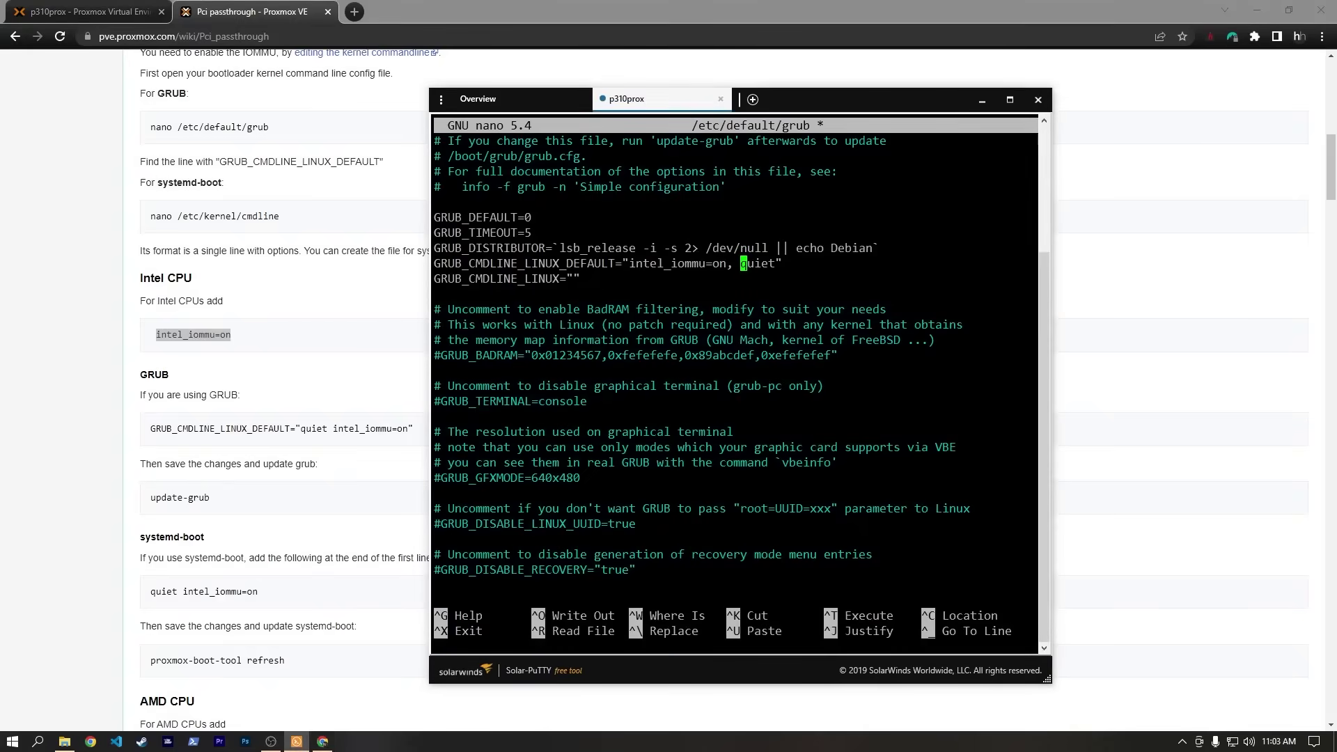
pyautogui.press('BackSpace')
pyautogui.press('BackSpace')
pyautogui.press('BackSpace')
pyautogui.press('BackSpace')
pyautogui.press('BackSpace')
pyautogui.press('BackSpace')
pyautogui.press('BackSpace')
pyautogui.press('BackSpace')
pyautogui.press('BackSpace')
pyautogui.press('BackSpace')
pyautogui.press('BackSpace')
pyautogui.press('BackSpace')
pyautogui.press('BackSpace')
pyautogui.press('BackSpace')
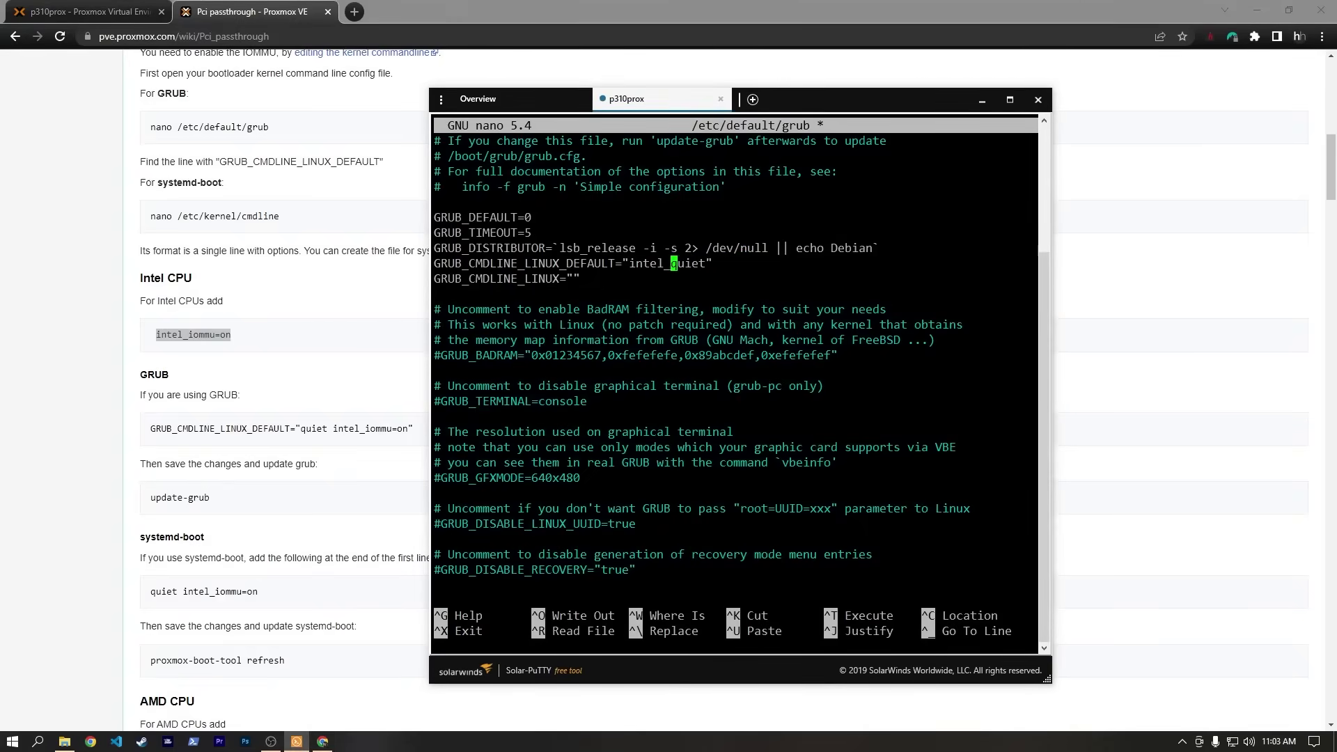
pyautogui.press('BackSpace')
pyautogui.press('Right')
pyautogui.press('Right')
pyautogui.press('Right')
pyautogui.press('Right')
pyautogui.press('Right')
pyautogui.hotkey('ctrl', 'v')
pyautogui.hotkey('ctrl', 'x')
pyautogui.press('y')
pyautogui.press('Return')
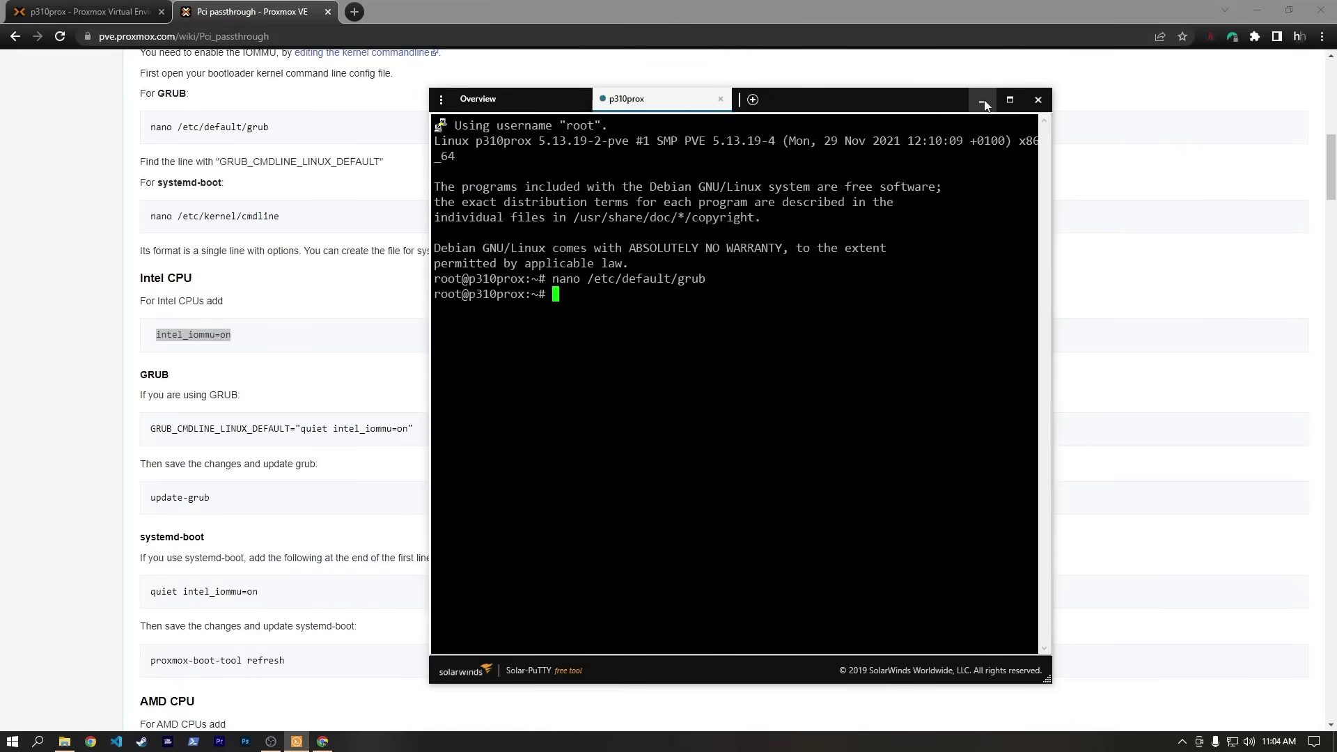
# Tile the terminal right and the wiki left, then run update-grub.
pyautogui.moveTo(815, 112); pyautogui.dragTo(1128, 161)
pyautogui.click(451, 337)
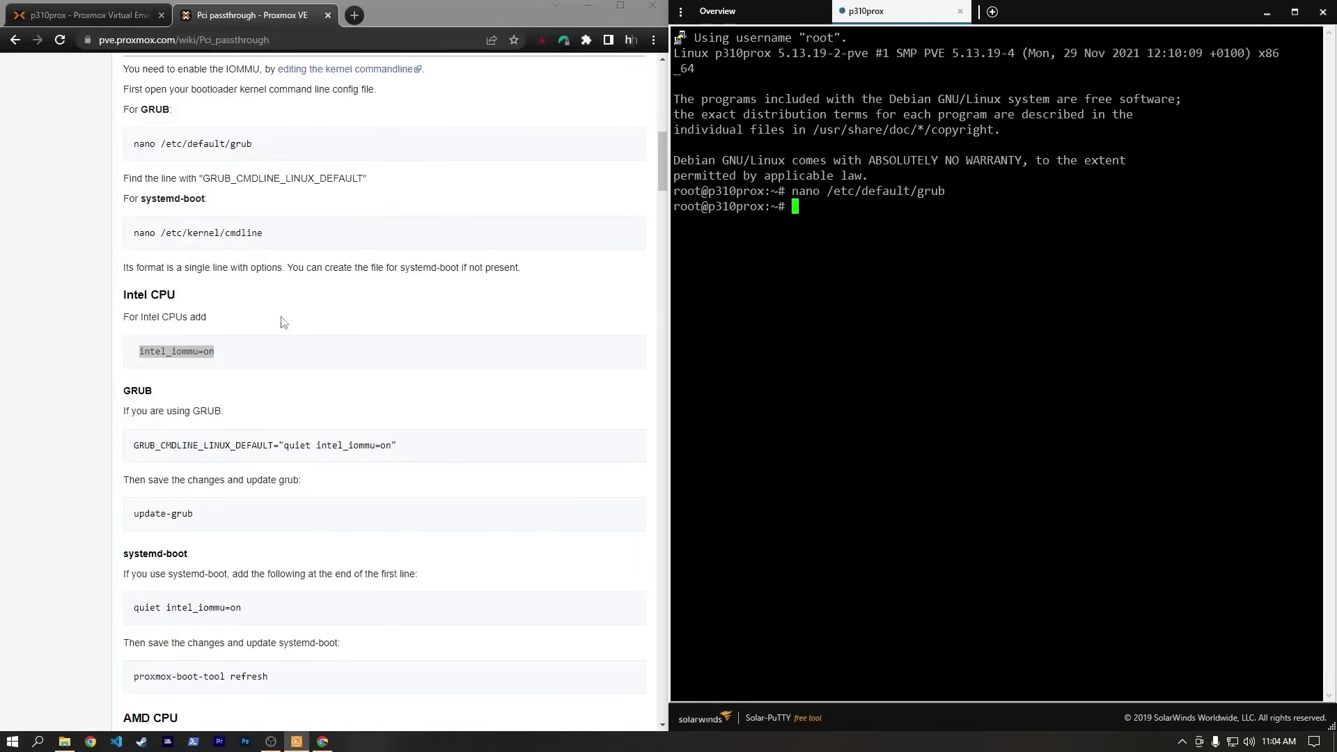
pyautogui.scroll(-3, 293, 334)
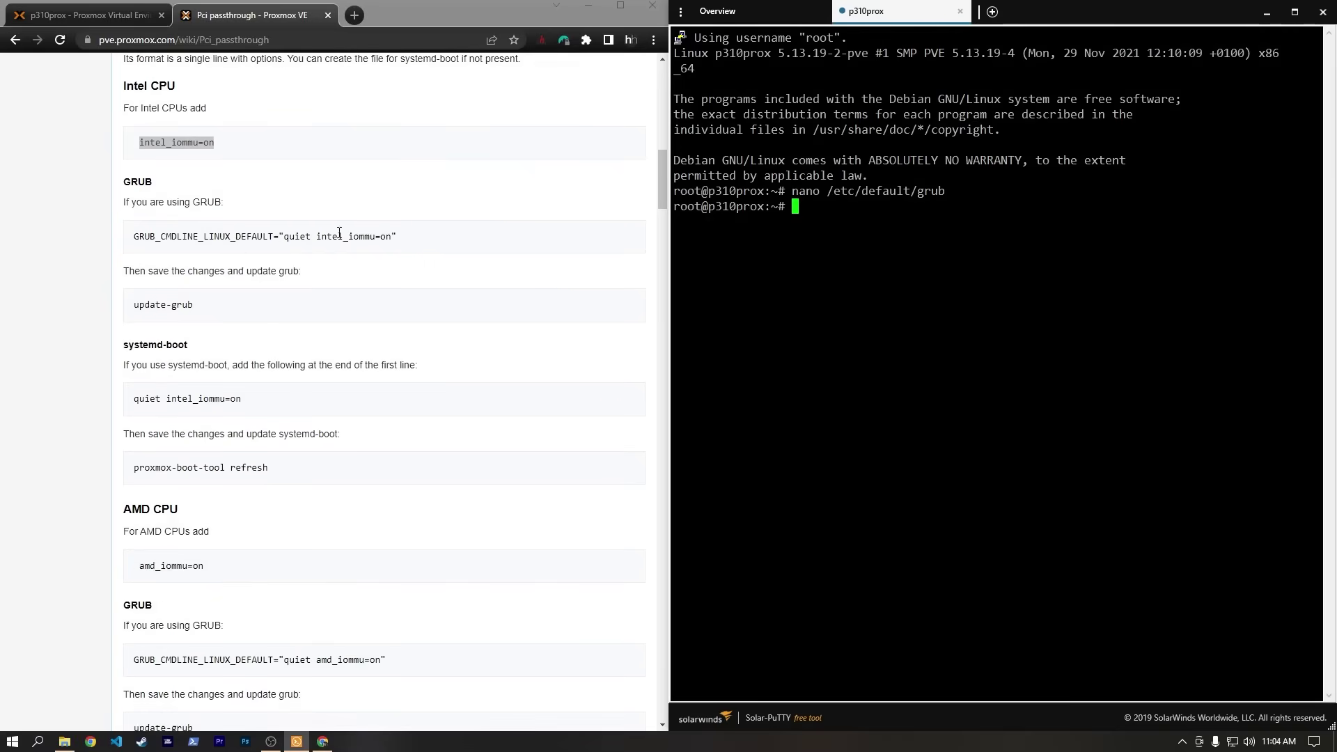
pyautogui.write('update-grub')
pyautogui.press('Return')
# Restart the server with the reboot command.
pyautogui.scroll(-3, 590, 328)
pyautogui.scroll(-6, 590, 328)
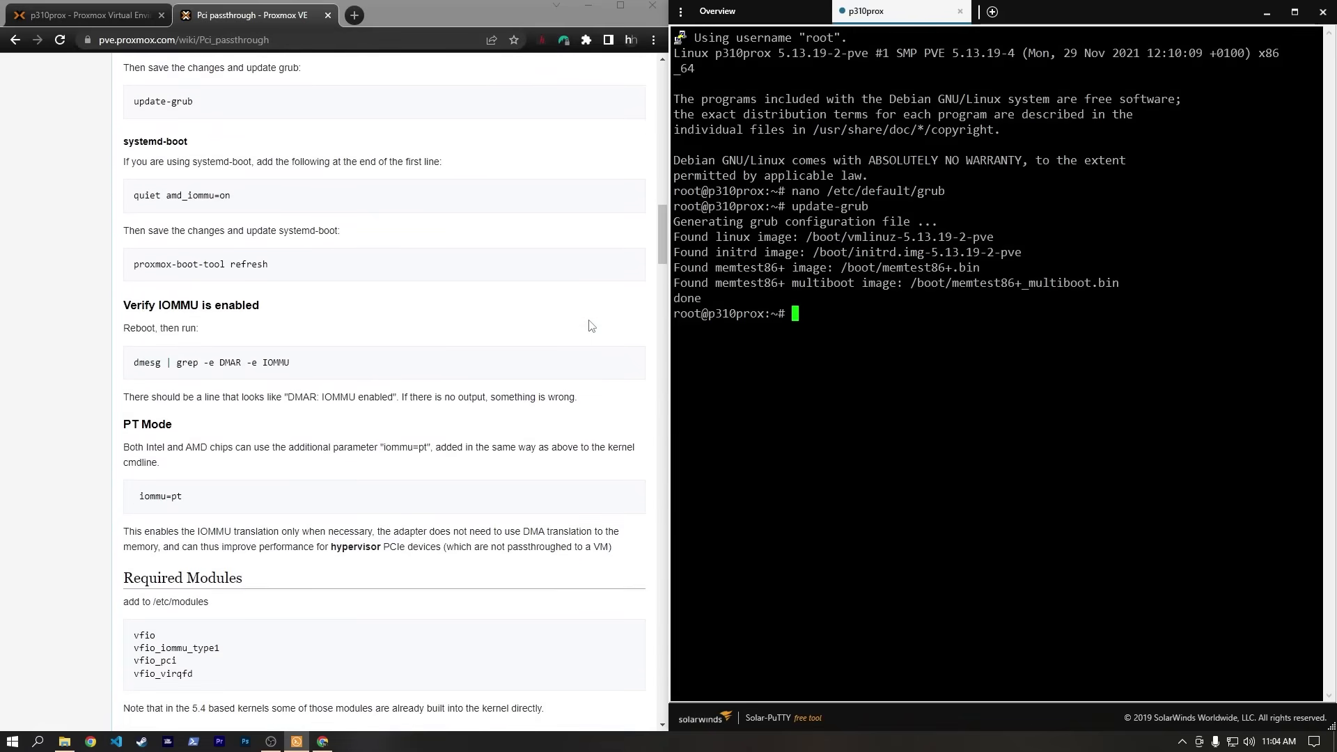
pyautogui.write('reboot')
pyautogui.press('Return')
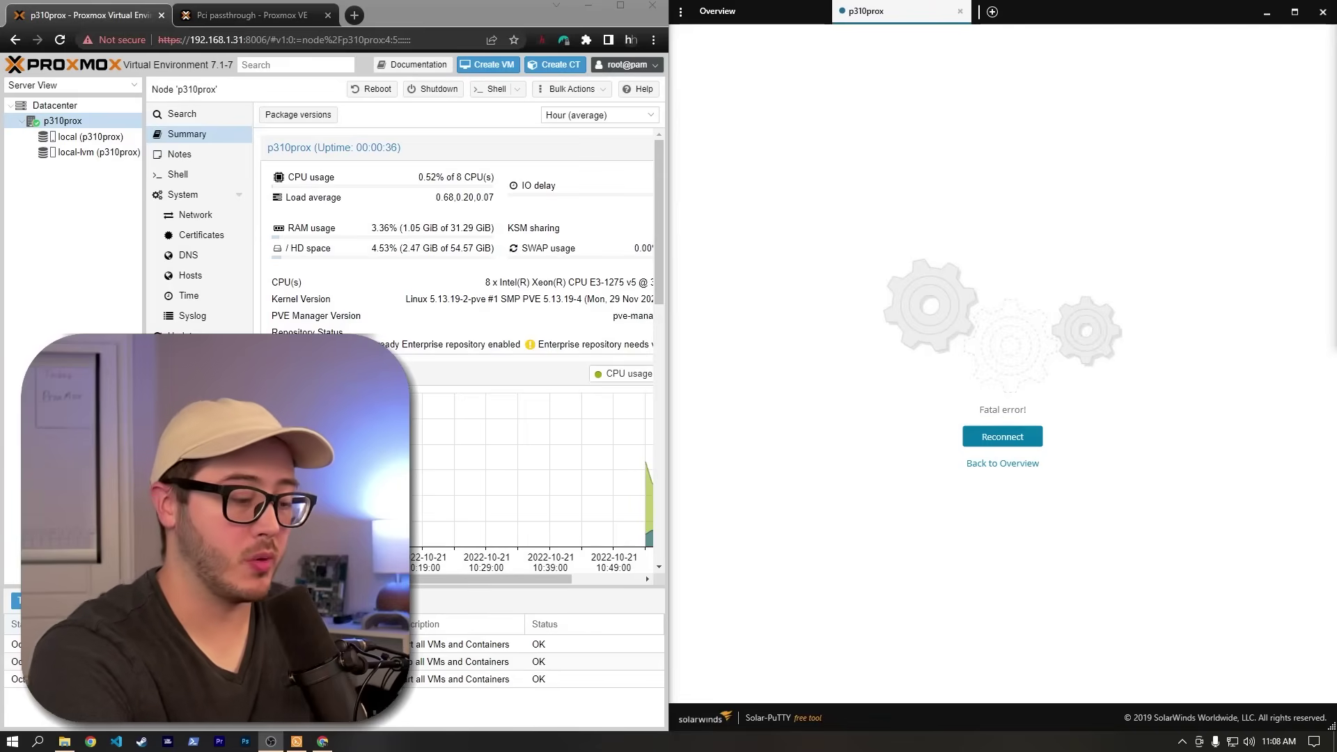
# Reconnect, run dmesg | grep -e DMAR -e IOMMU to confirm IOMMU enabled, then maximize the browser.
pyautogui.click(1003, 436)
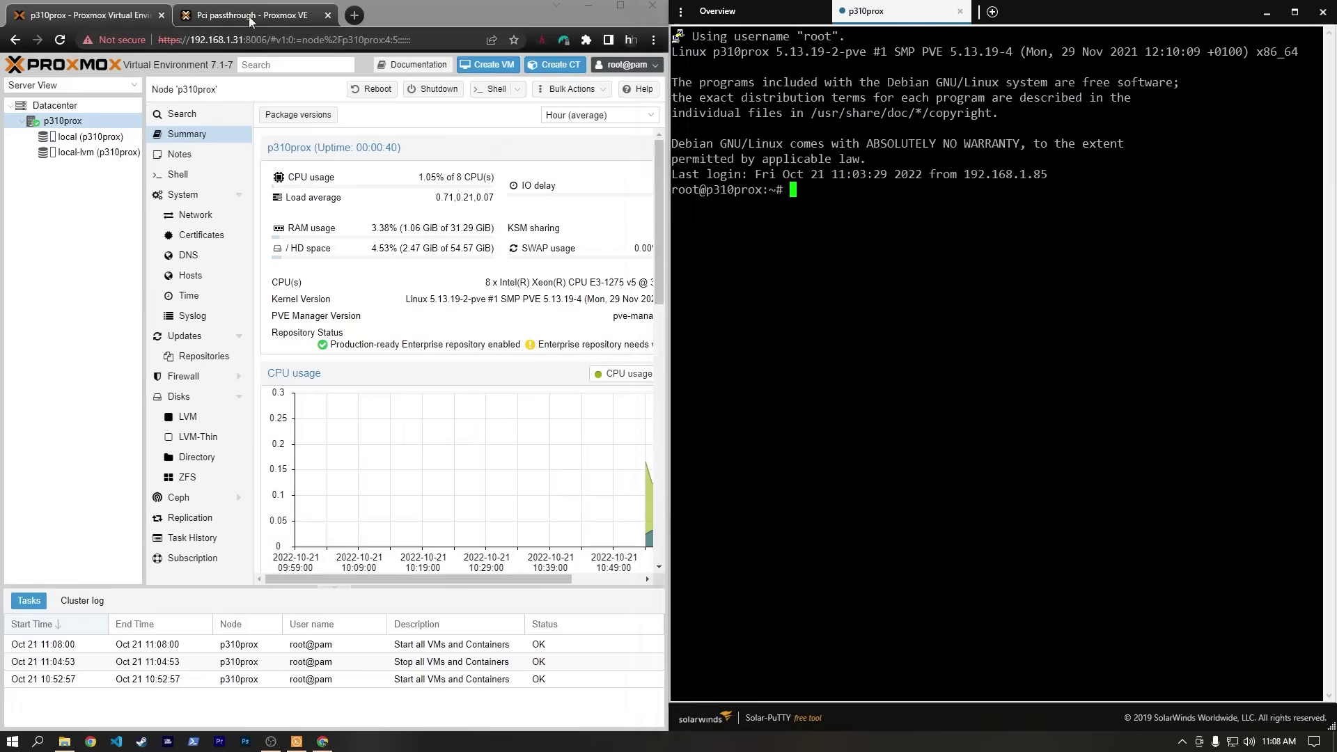
pyautogui.click(292, 15)
pyautogui.moveTo(134, 362); pyautogui.dragTo(306, 372)
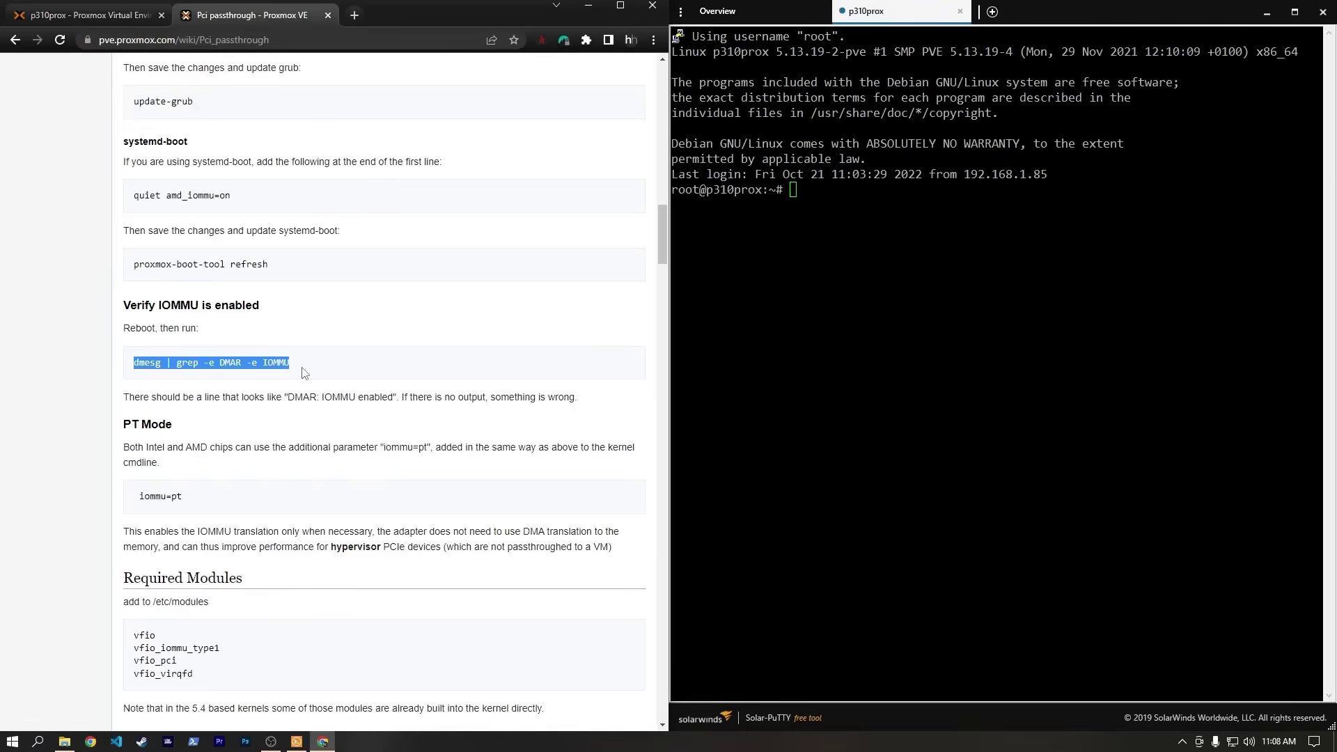
pyautogui.hotkey('ctrl', 'c')
pyautogui.hotkey('alt', 'Tab')
pyautogui.hotkey('ctrl', 'v')
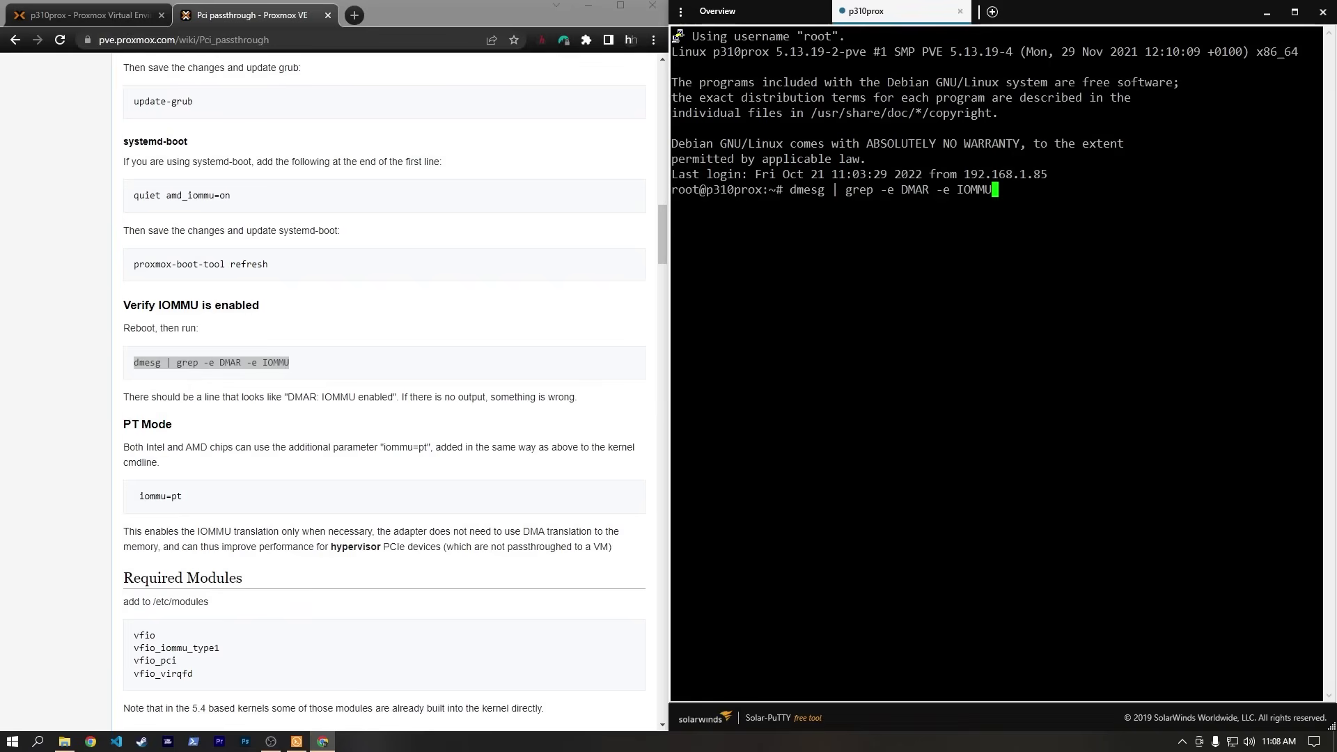
pyautogui.press('Return')
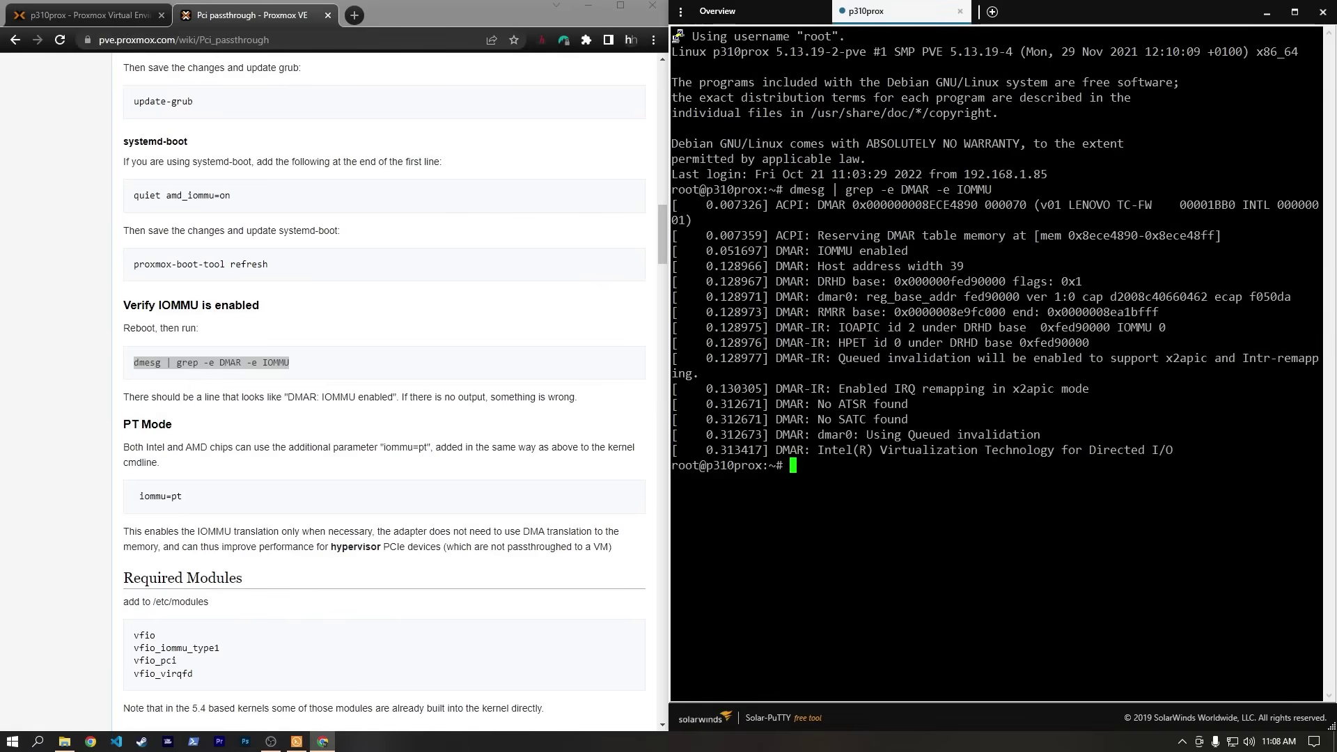
pyautogui.moveTo(819, 251); pyautogui.dragTo(928, 253)
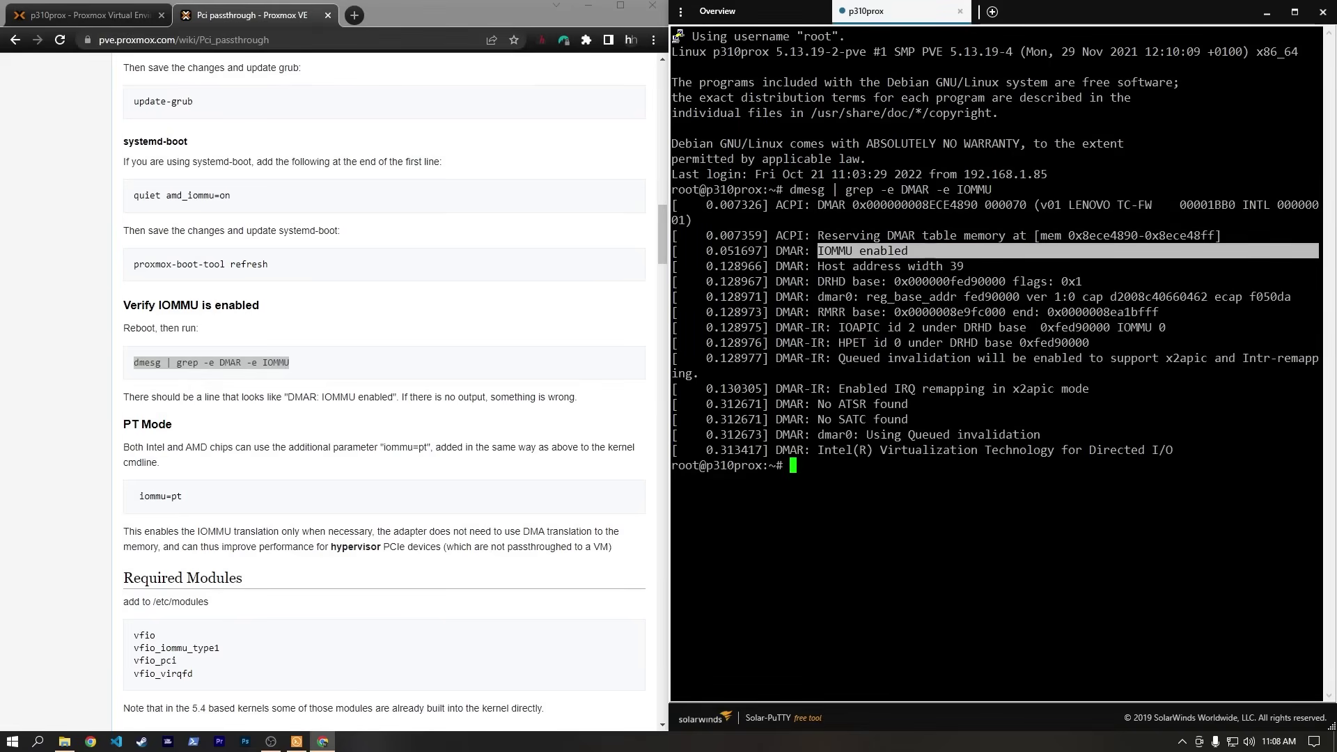
pyautogui.click(1267, 11)
pyautogui.click(619, 6)
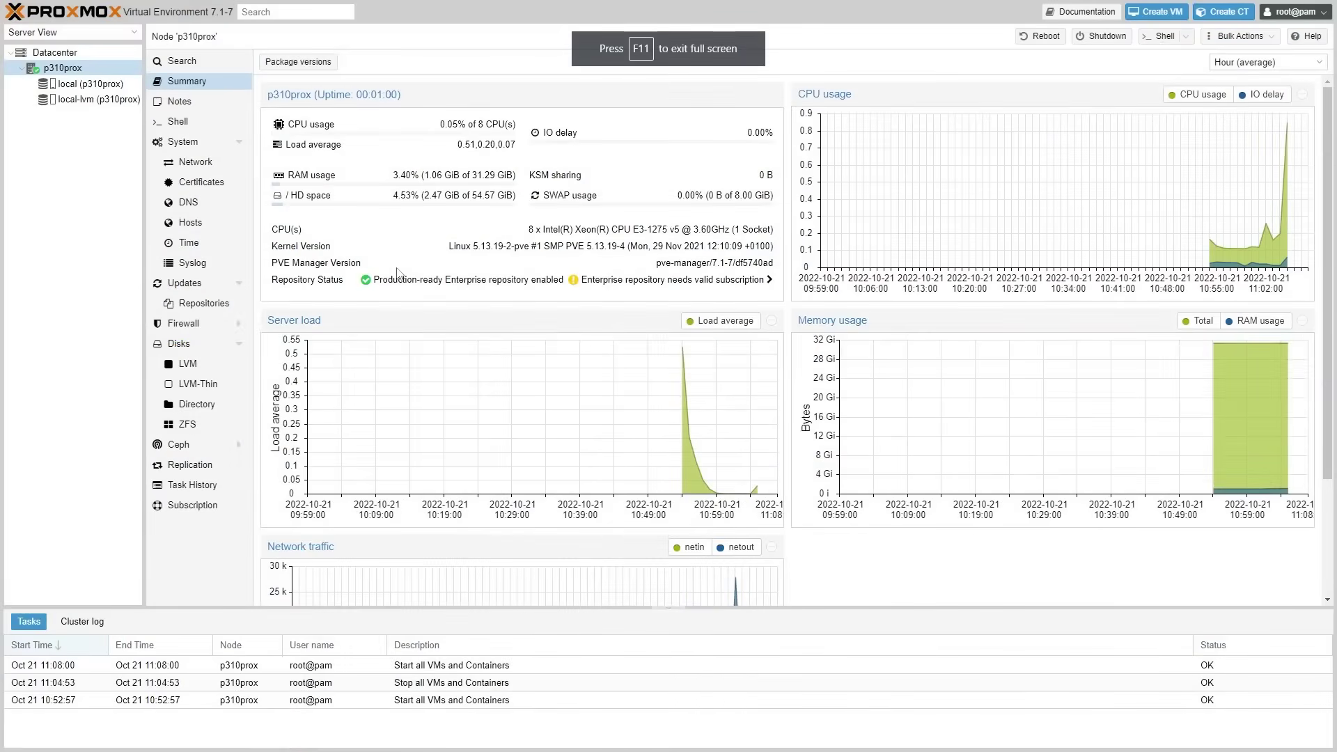
# Upload TrueNAS-SCALE-22.02.1.iso to the ISO Images of p310prox's local storage.
pyautogui.click(74, 82)
pyautogui.click(190, 102)
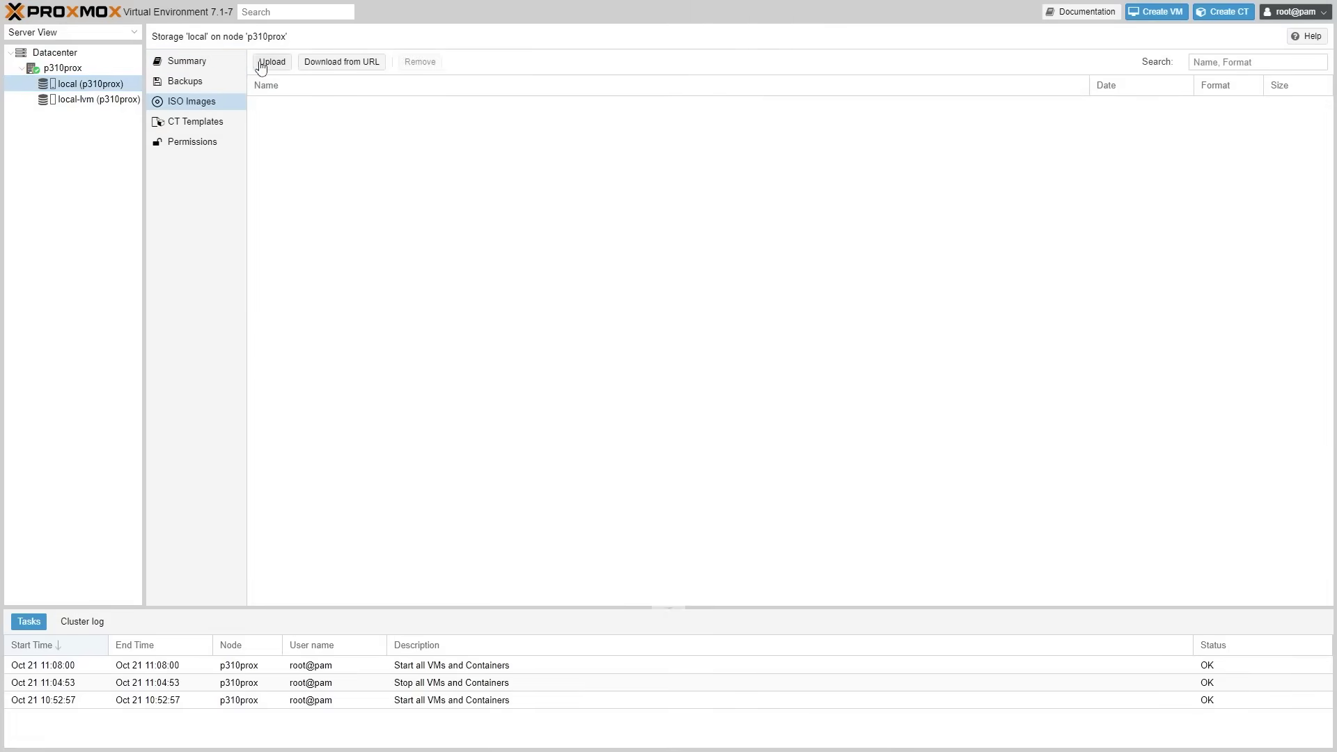
pyautogui.click(271, 61)
pyautogui.click(774, 324)
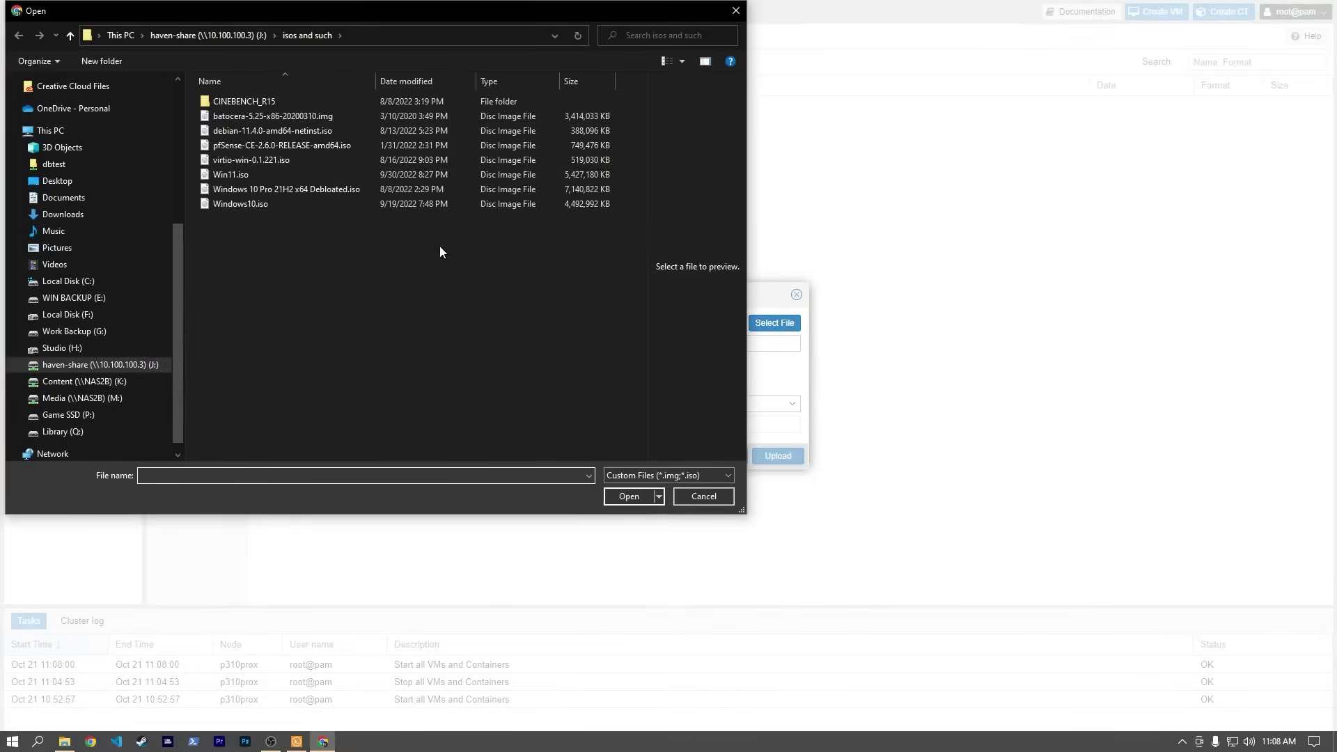
pyautogui.moveTo(230, 10); pyautogui.dragTo(309, 41)
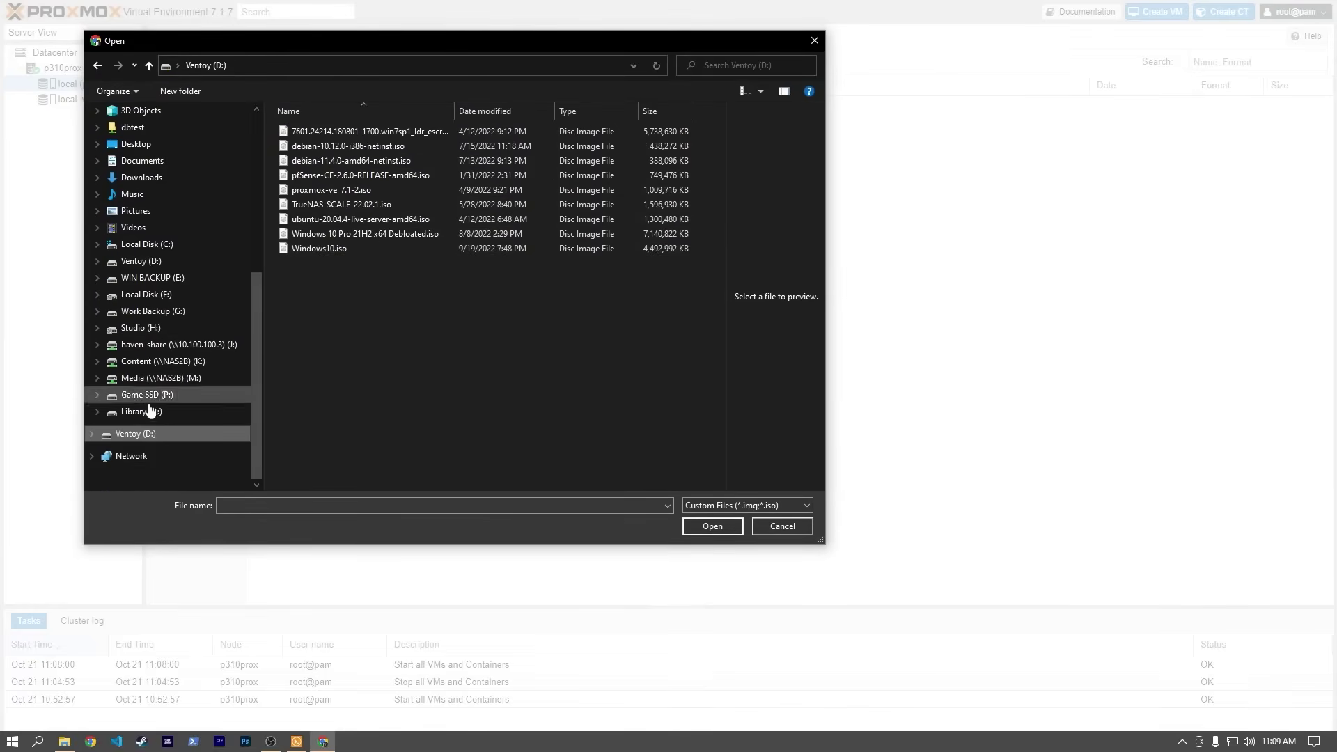
pyautogui.click(353, 204)
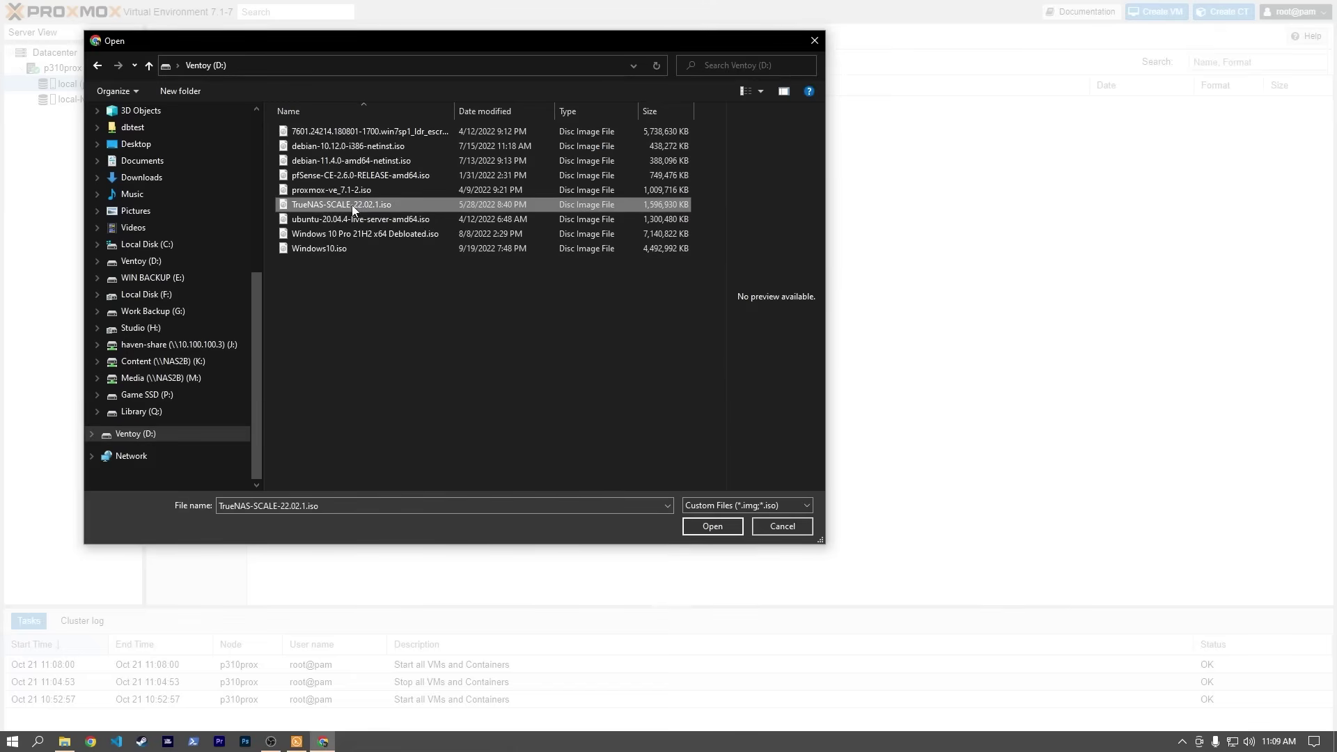
pyautogui.click(712, 526)
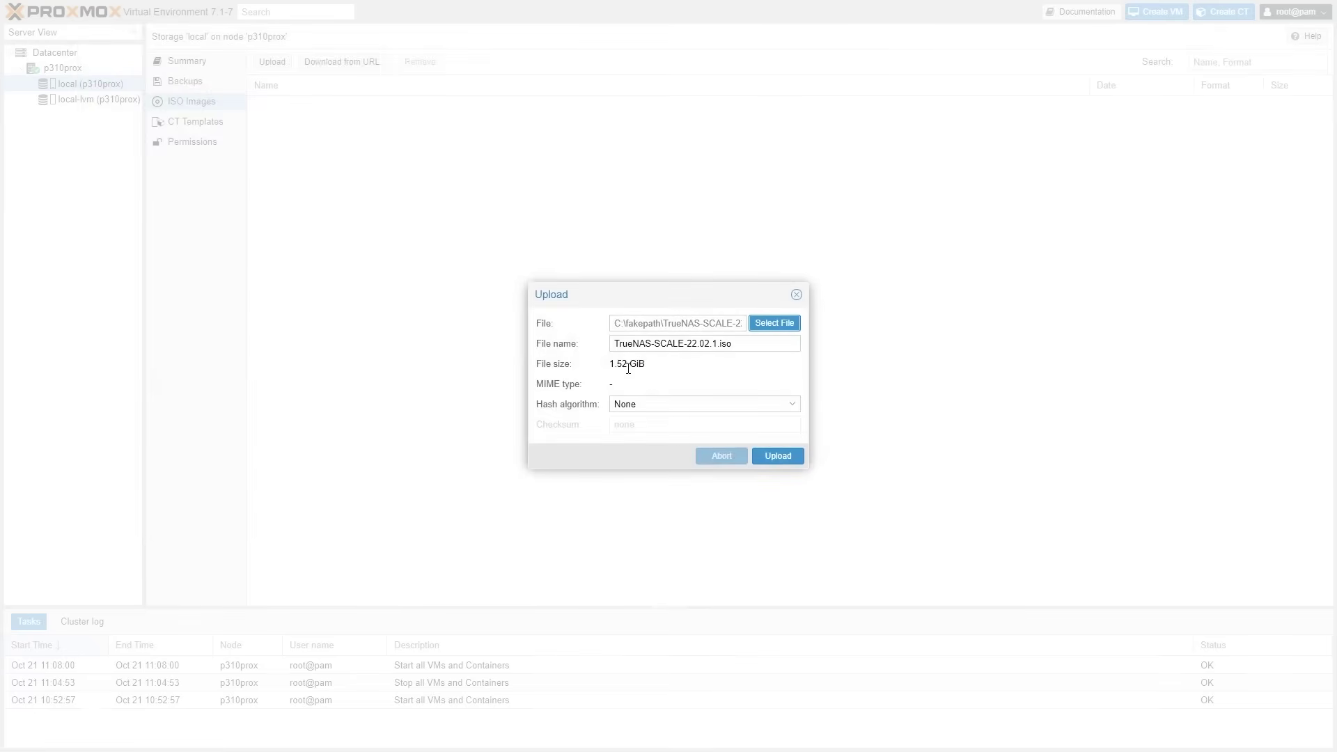
pyautogui.click(778, 456)
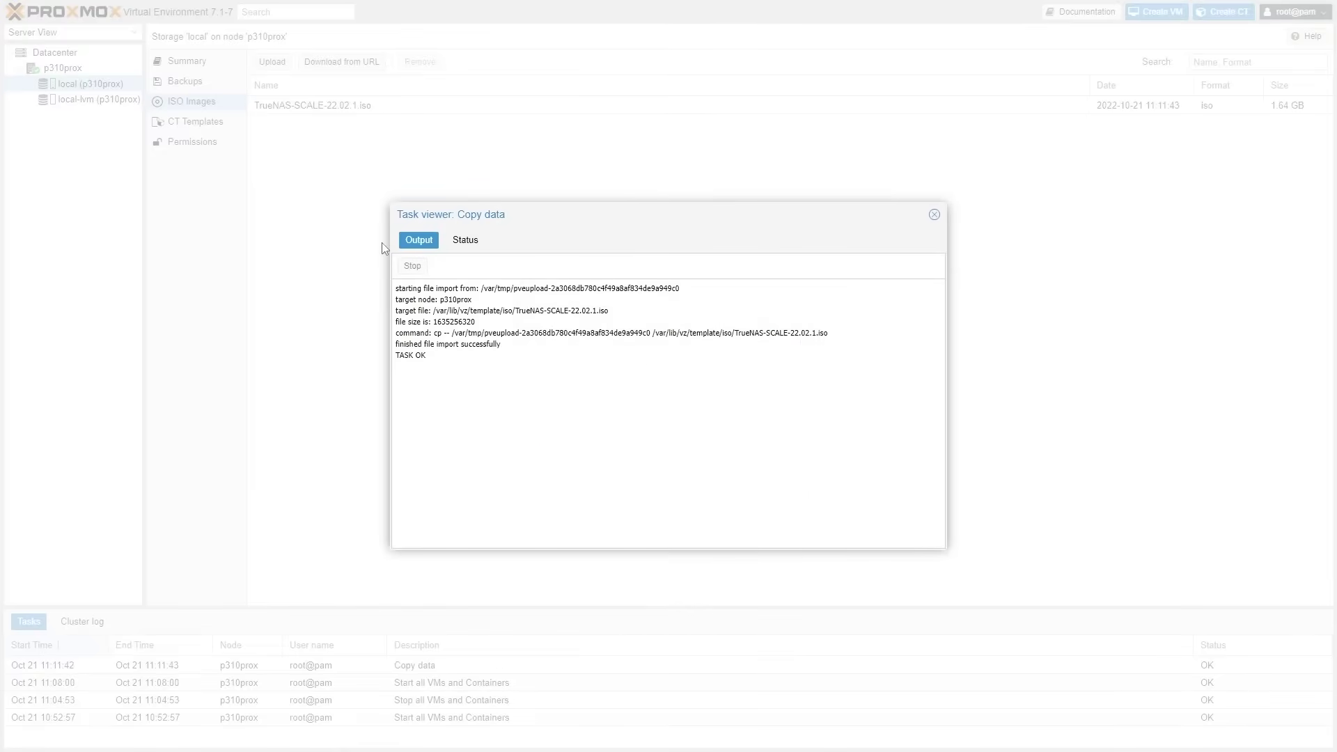
pyautogui.click(935, 215)
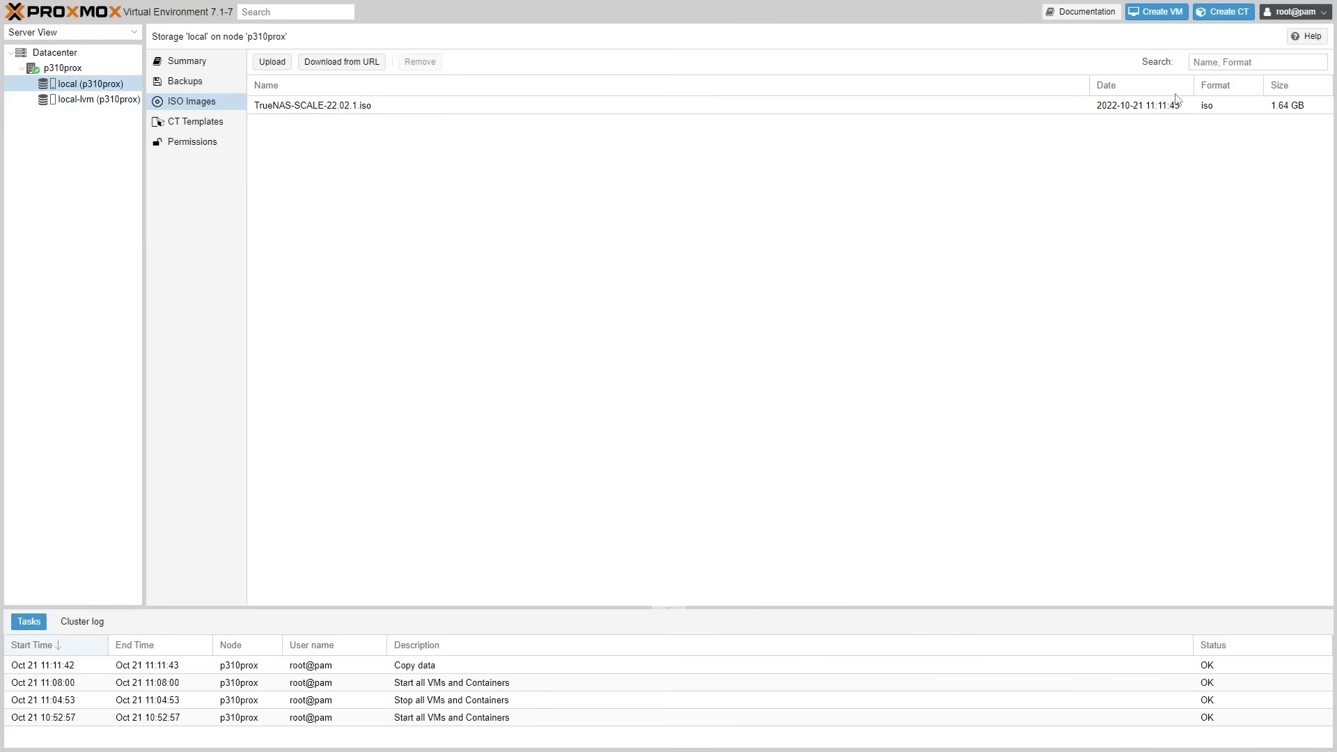
# Start a new VM with TrueNAS-SCALE-22.02.1.iso as install image and Linux 5.x guest type.
pyautogui.click(1156, 13)
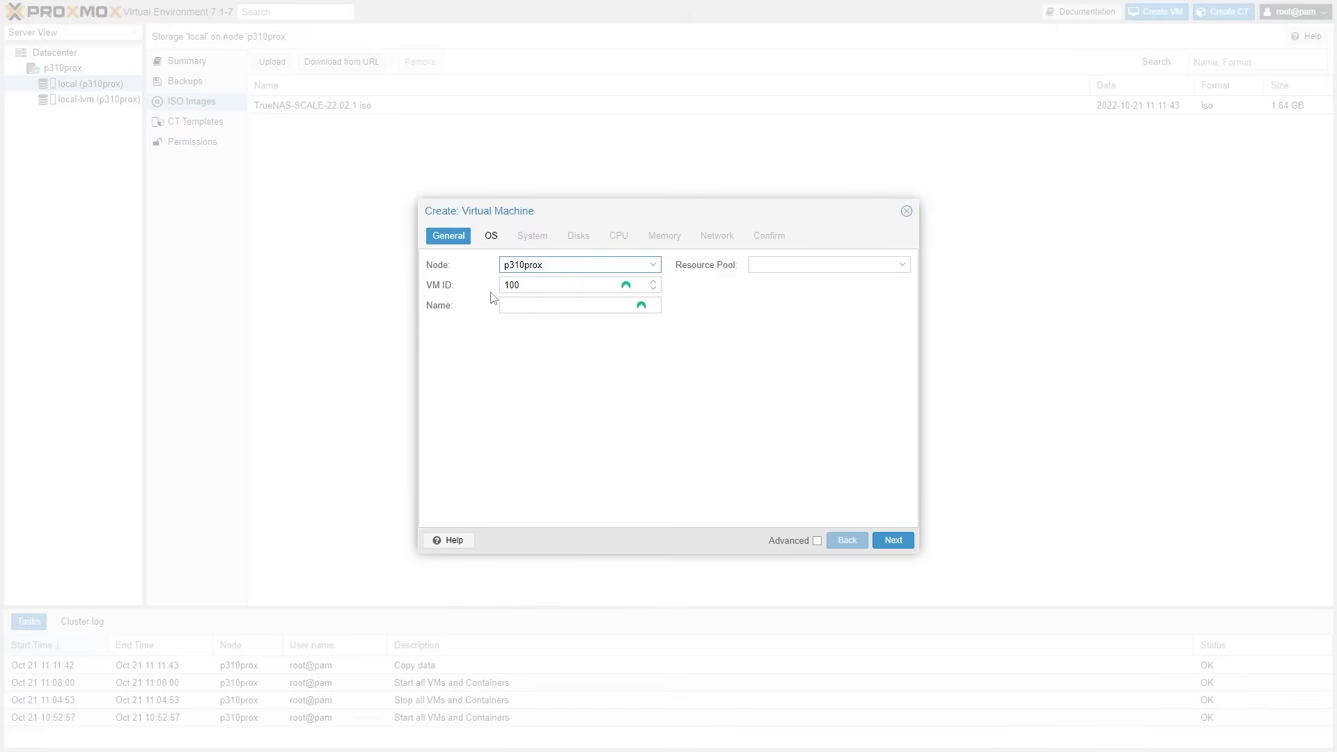
pyautogui.click(893, 541)
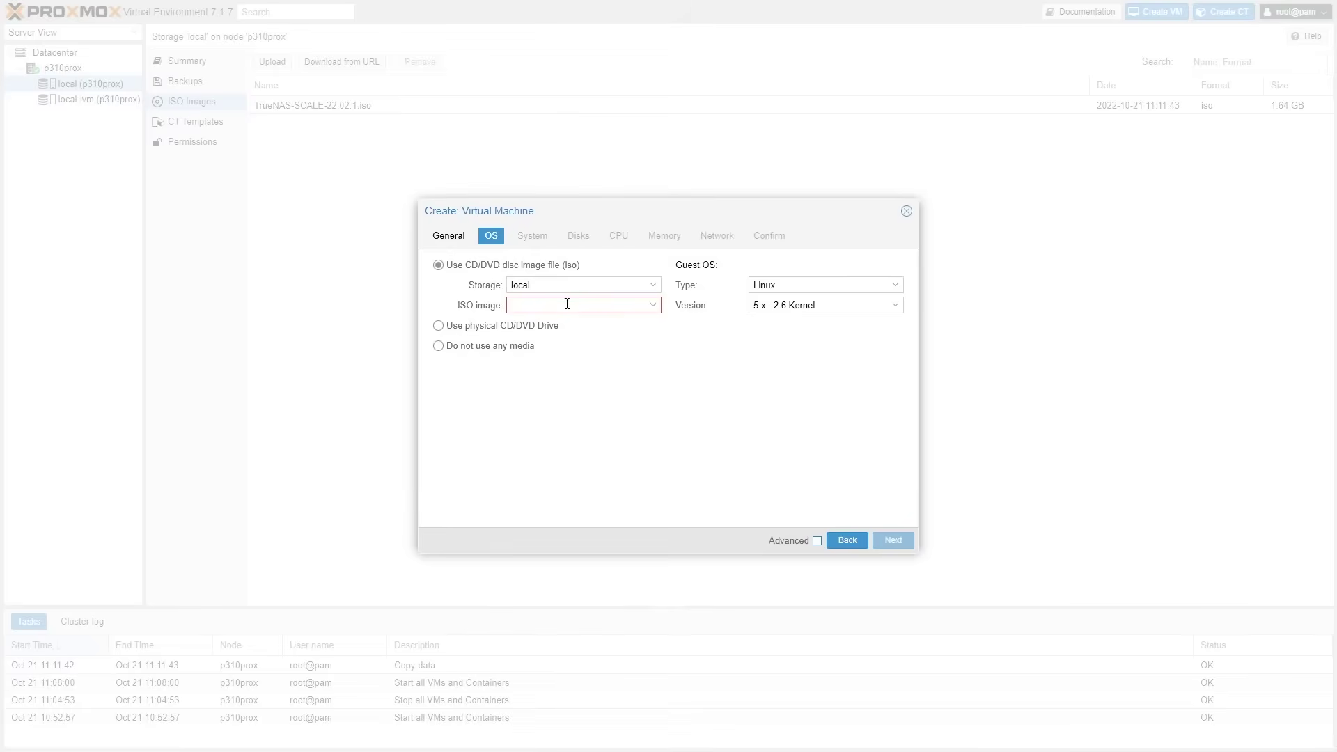
pyautogui.click(652, 307)
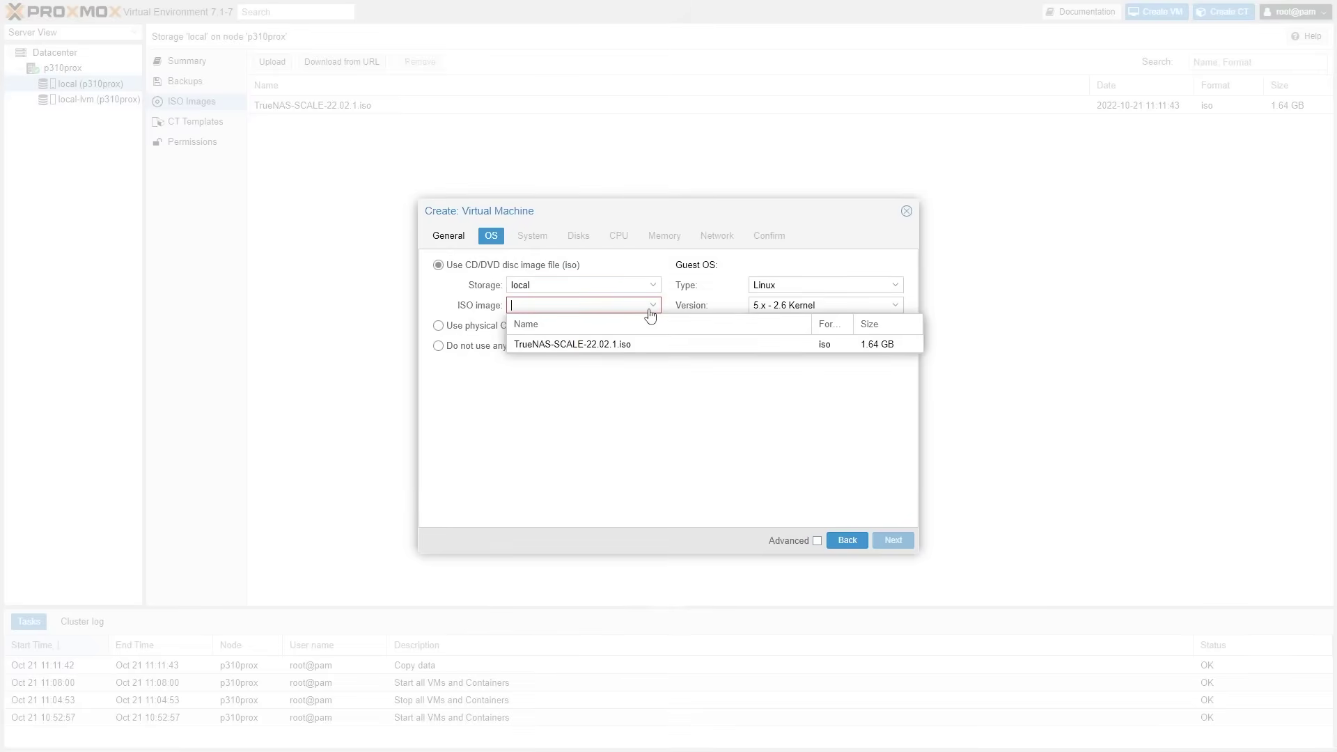
pyautogui.click(652, 344)
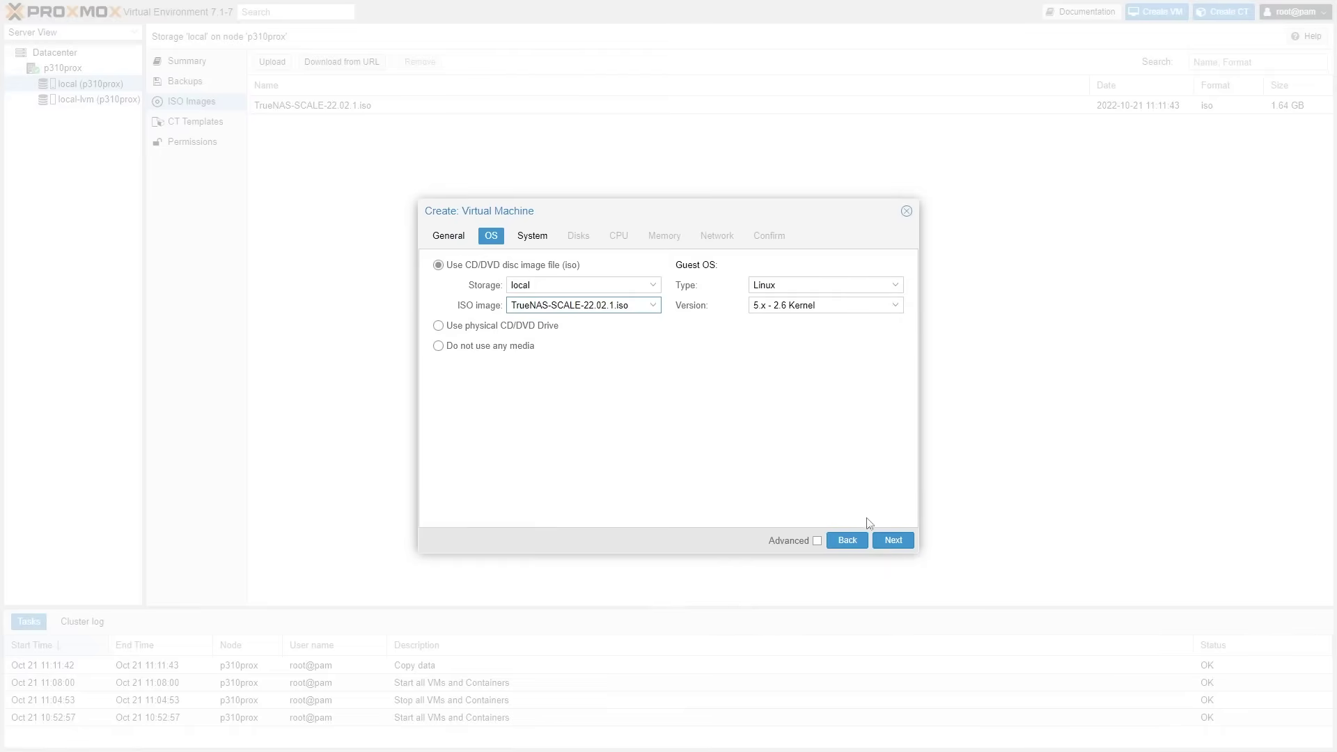
pyautogui.click(891, 542)
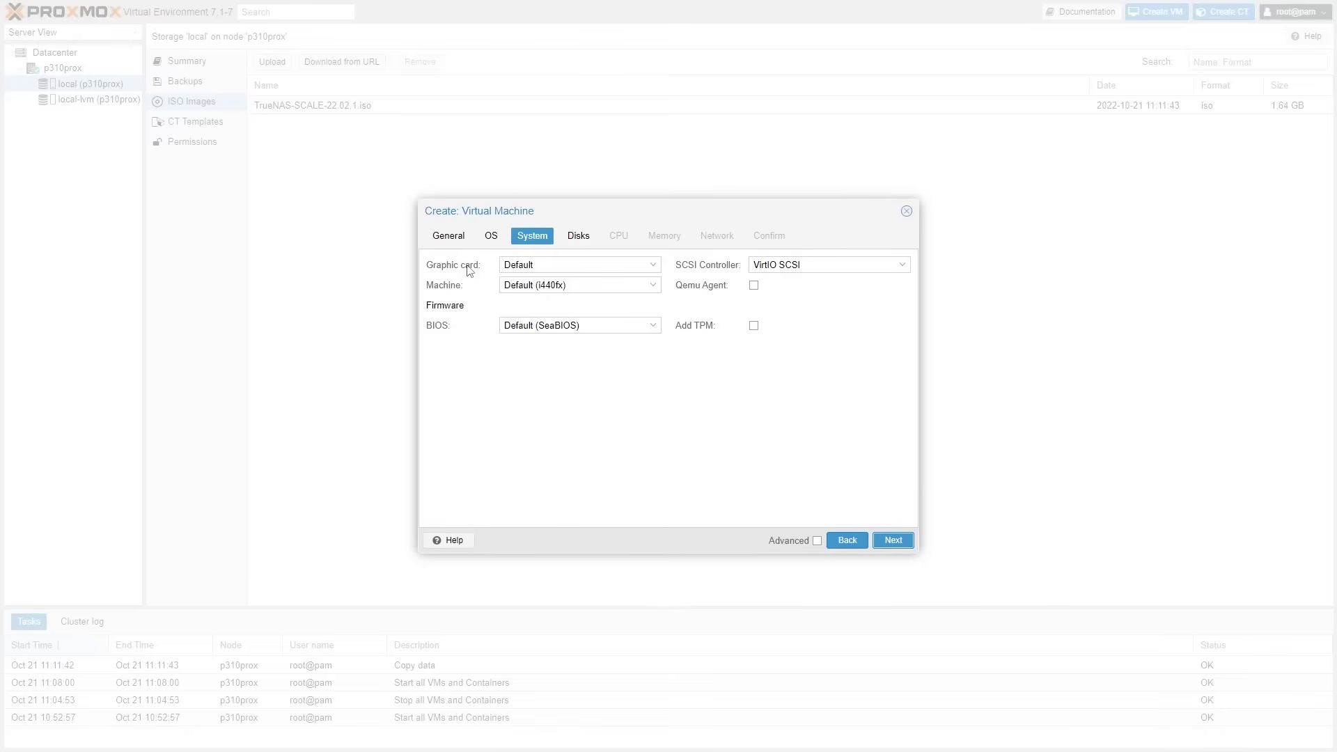
# Set machine type q35 with SeaBIOS firmware and a 42 GiB disk.
pyautogui.click(588, 327)
pyautogui.click(577, 285)
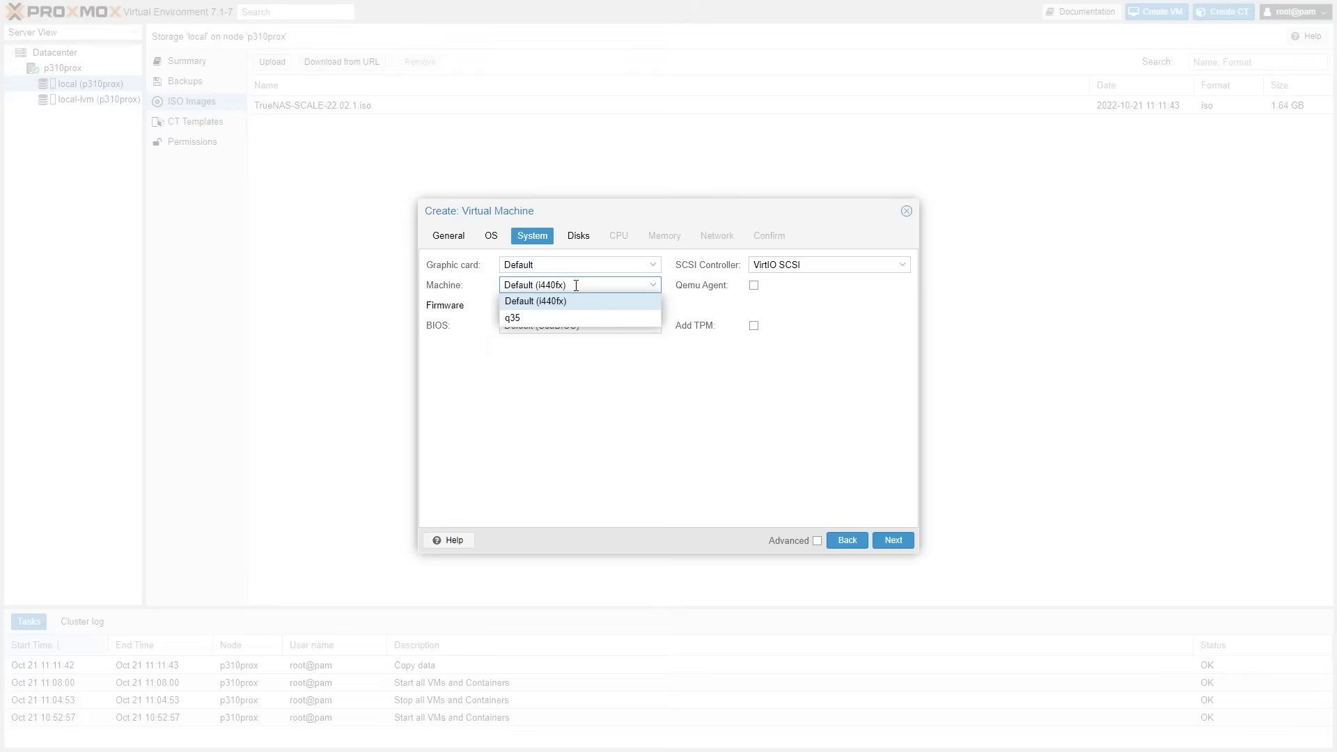
pyautogui.click(531, 321)
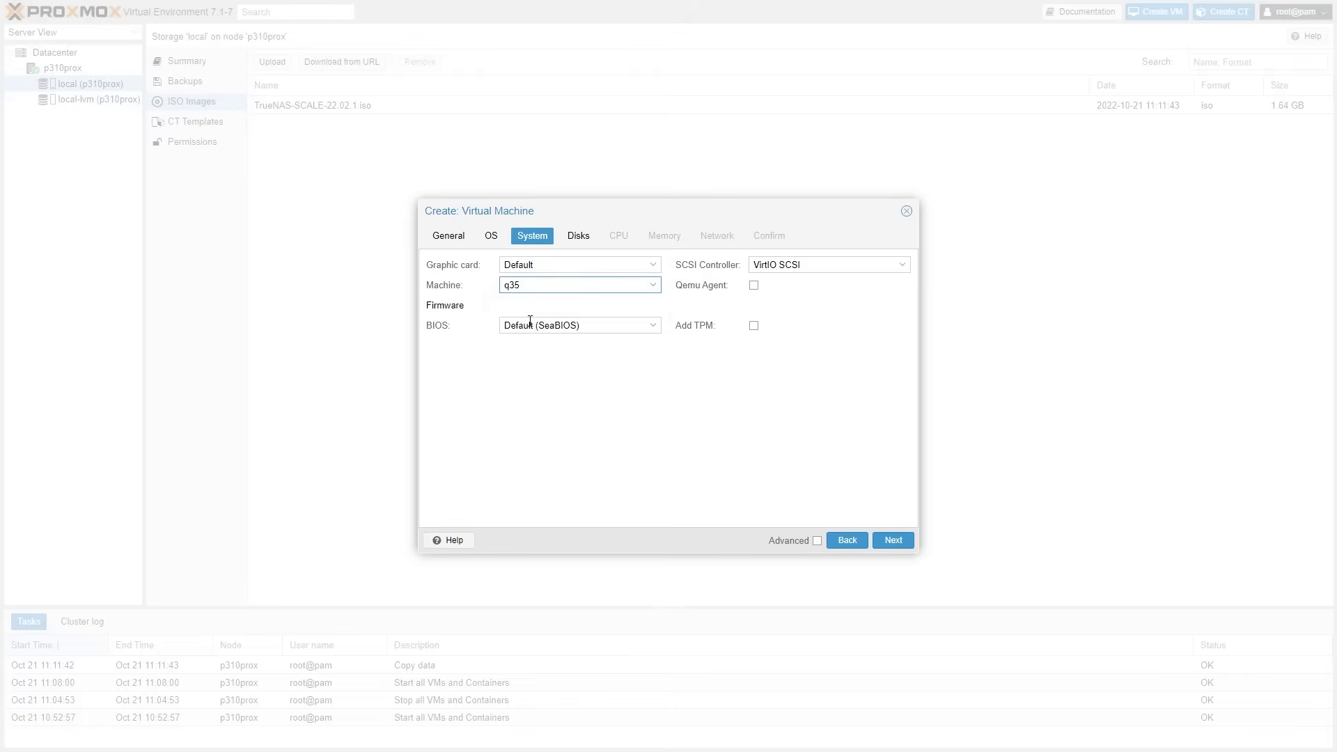
pyautogui.click(539, 325)
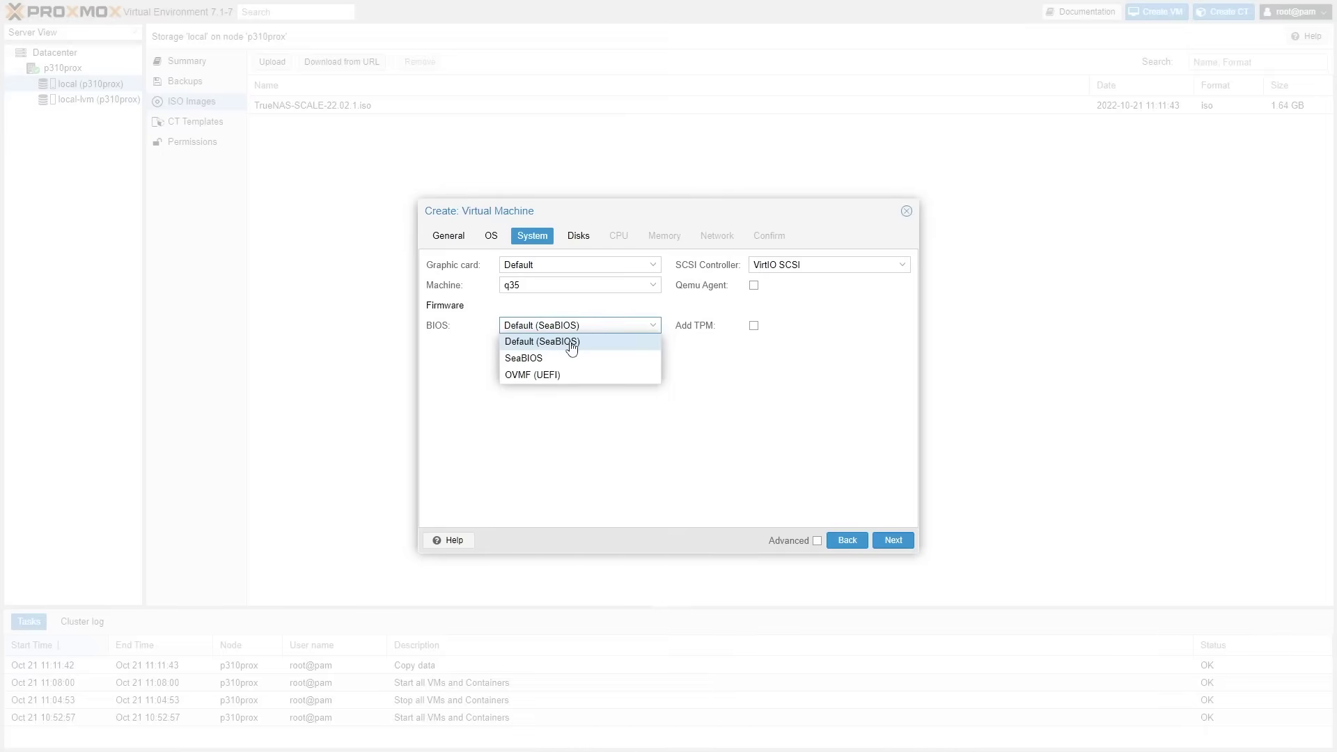
pyautogui.click(573, 344)
pyautogui.click(577, 236)
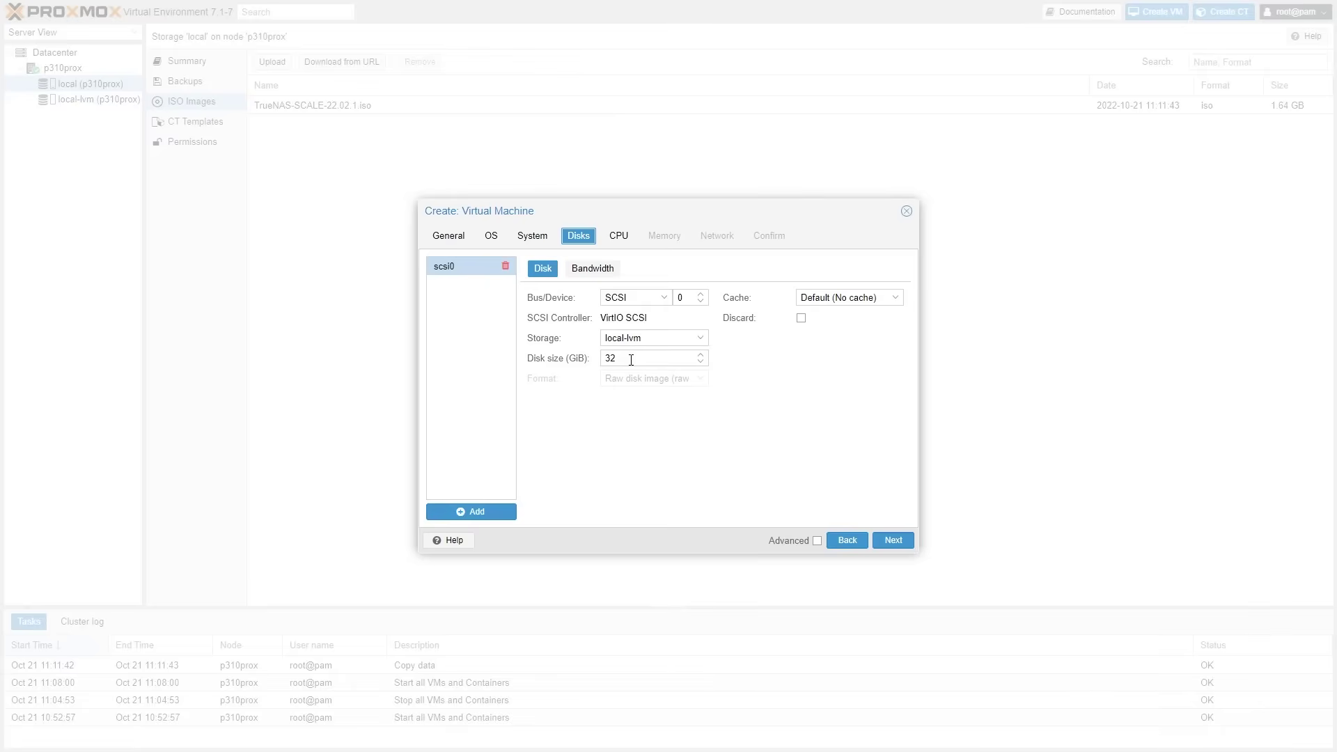
pyautogui.moveTo(631, 360); pyautogui.dragTo(611, 359)
pyautogui.click(727, 365)
# Give the VM 4 CPU cores, then select the 2048 MiB memory value and leave full screen.
pyautogui.click(892, 542)
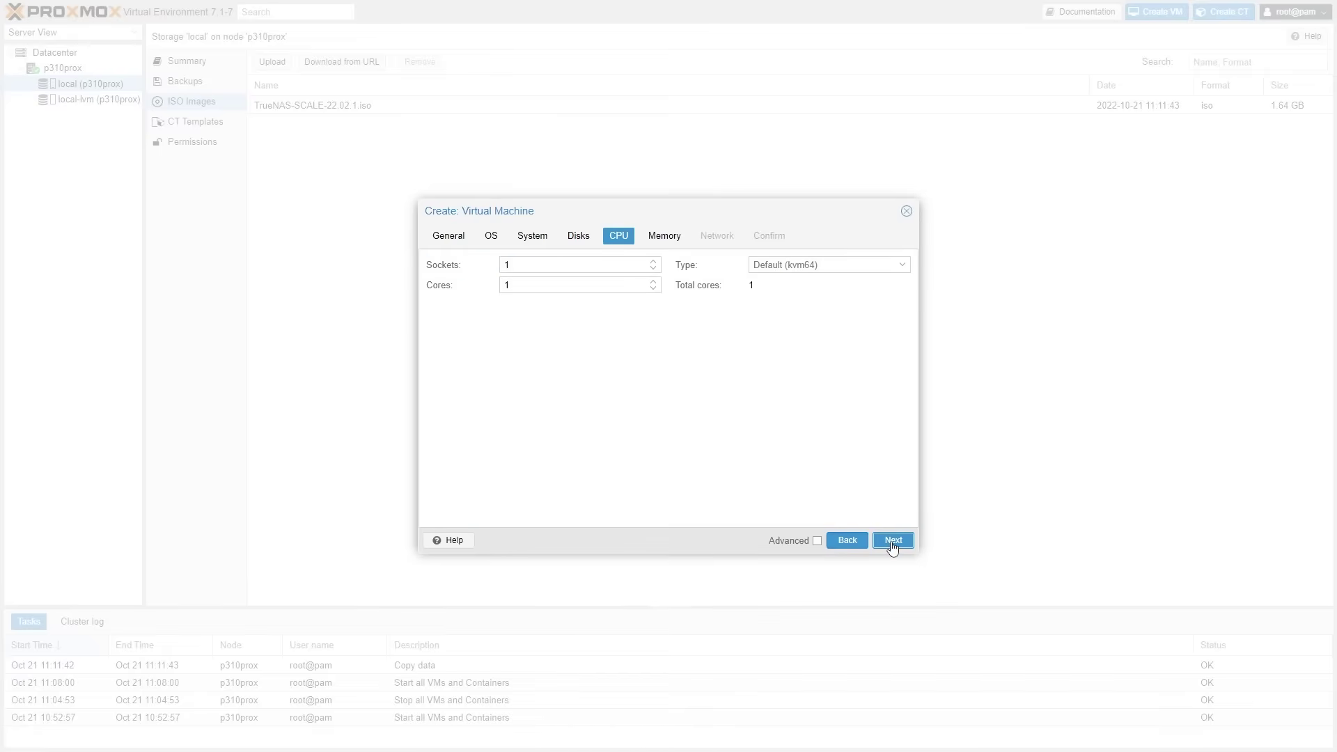
pyautogui.doubleClick(653, 262)
pyautogui.tripleClick(653, 281)
pyautogui.click(892, 547)
pyautogui.doubleClick(545, 266)
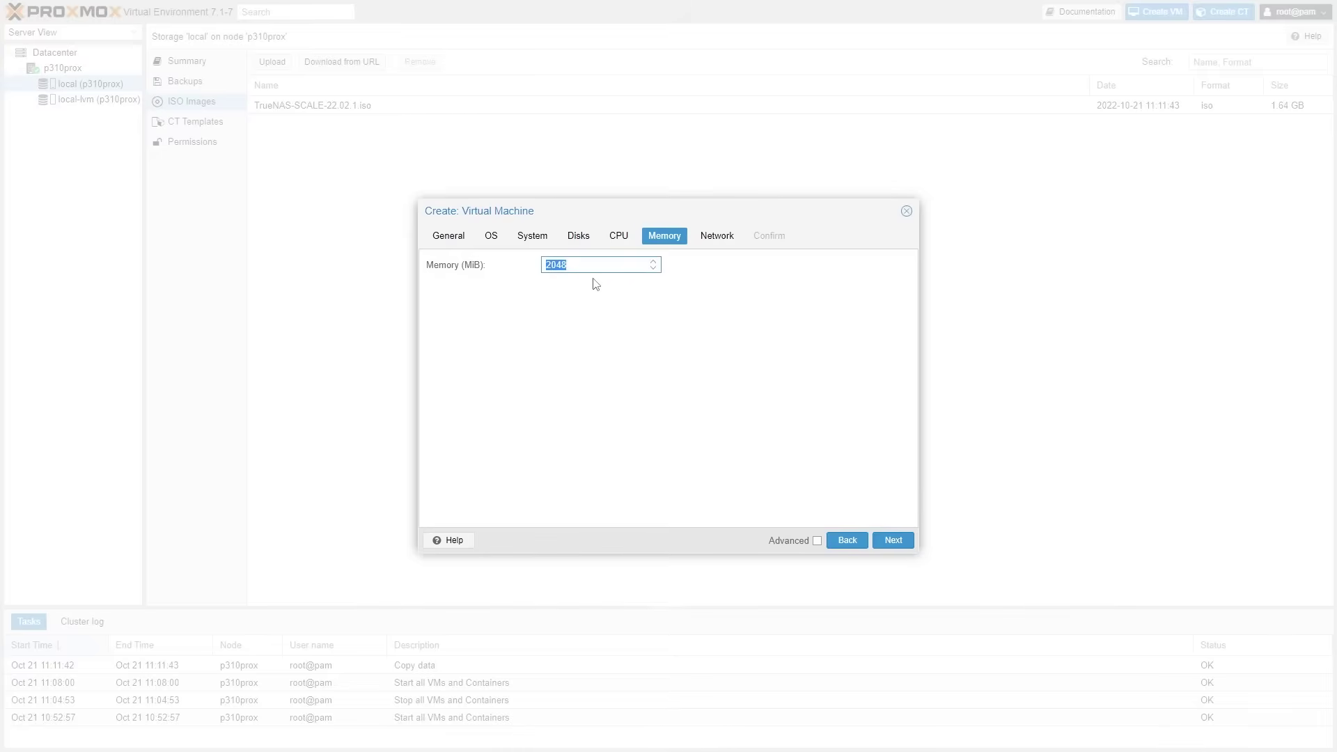
pyautogui.press('F11')
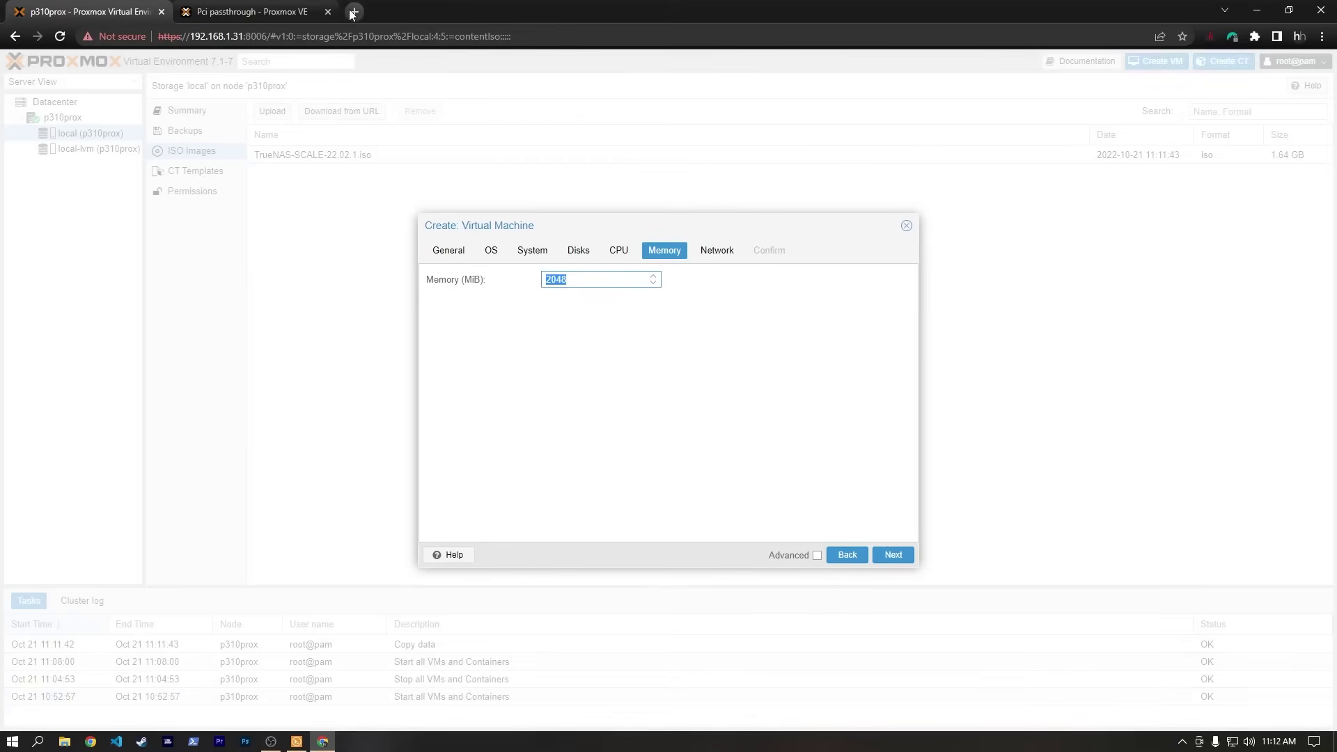
# Calculate 1024 * 12 in Google and use the resulting 12288 MiB as the VM's memory.
pyautogui.click(354, 11)
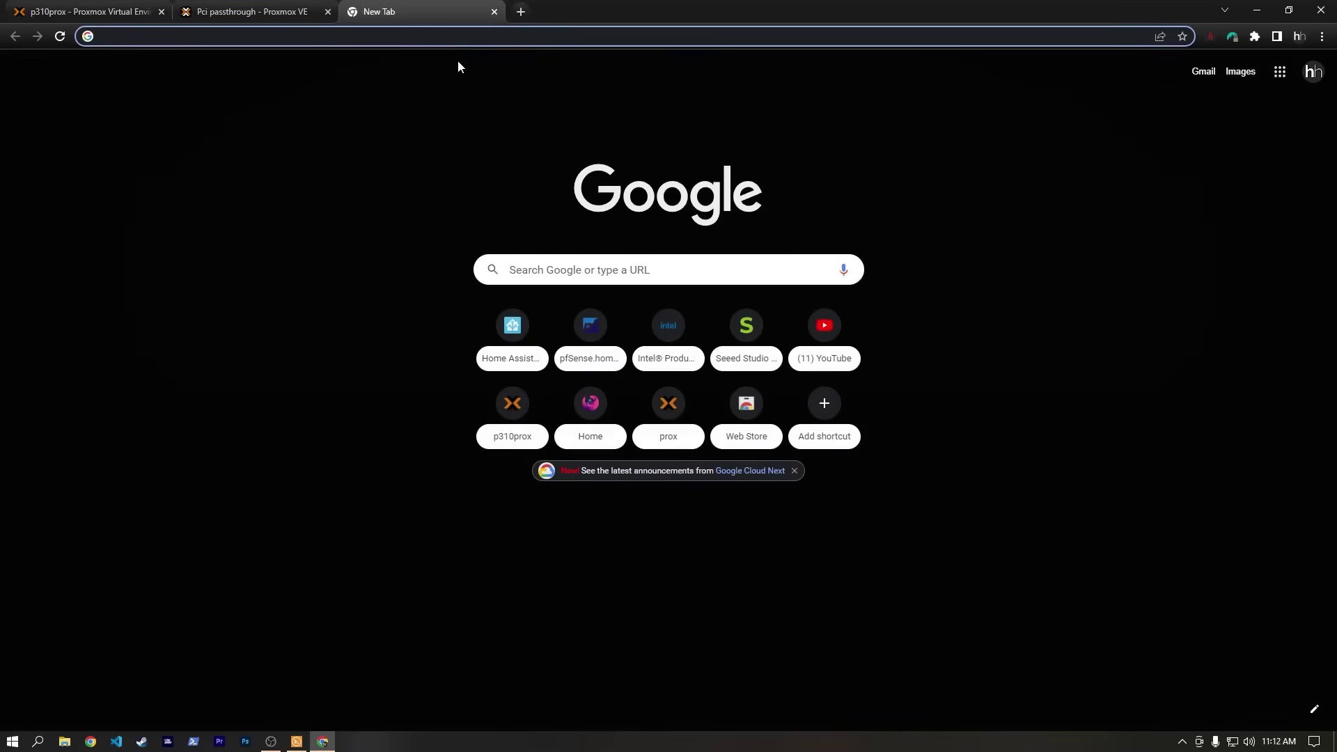
pyautogui.write('1024 * 12')
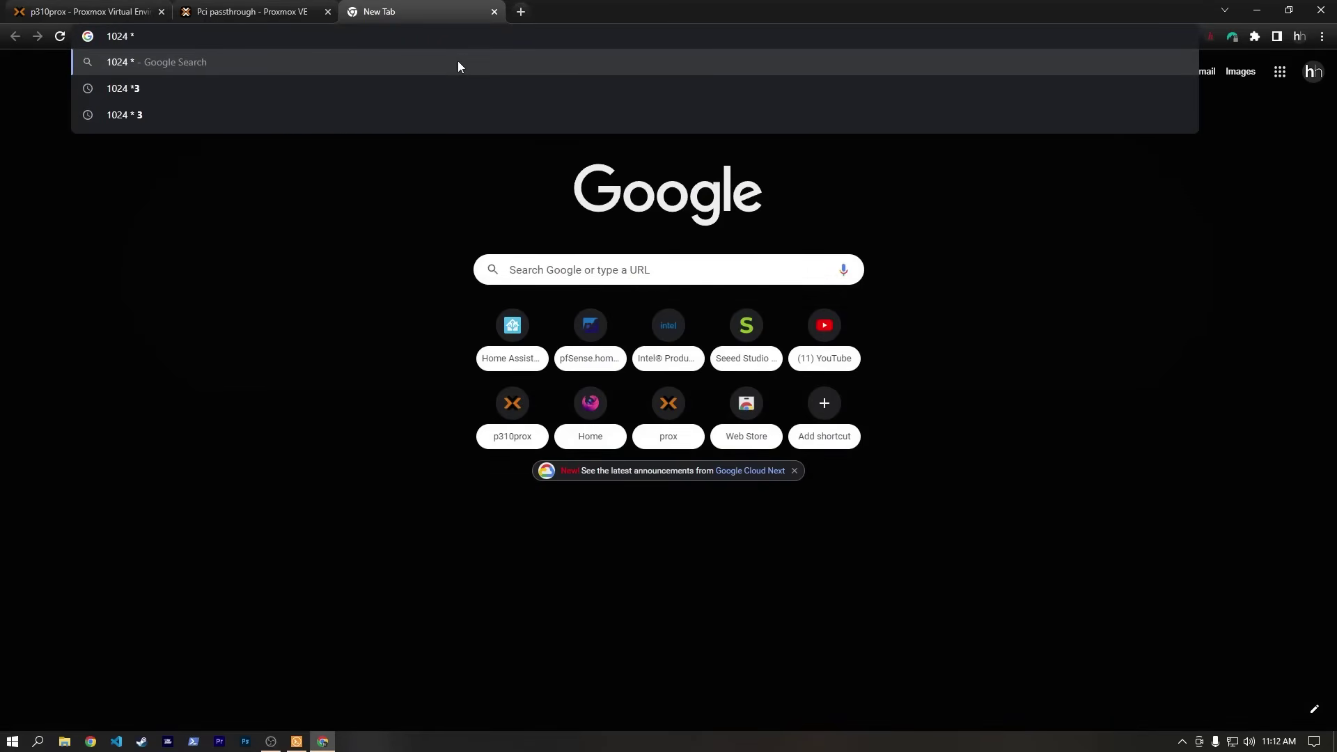
pyautogui.press('Return')
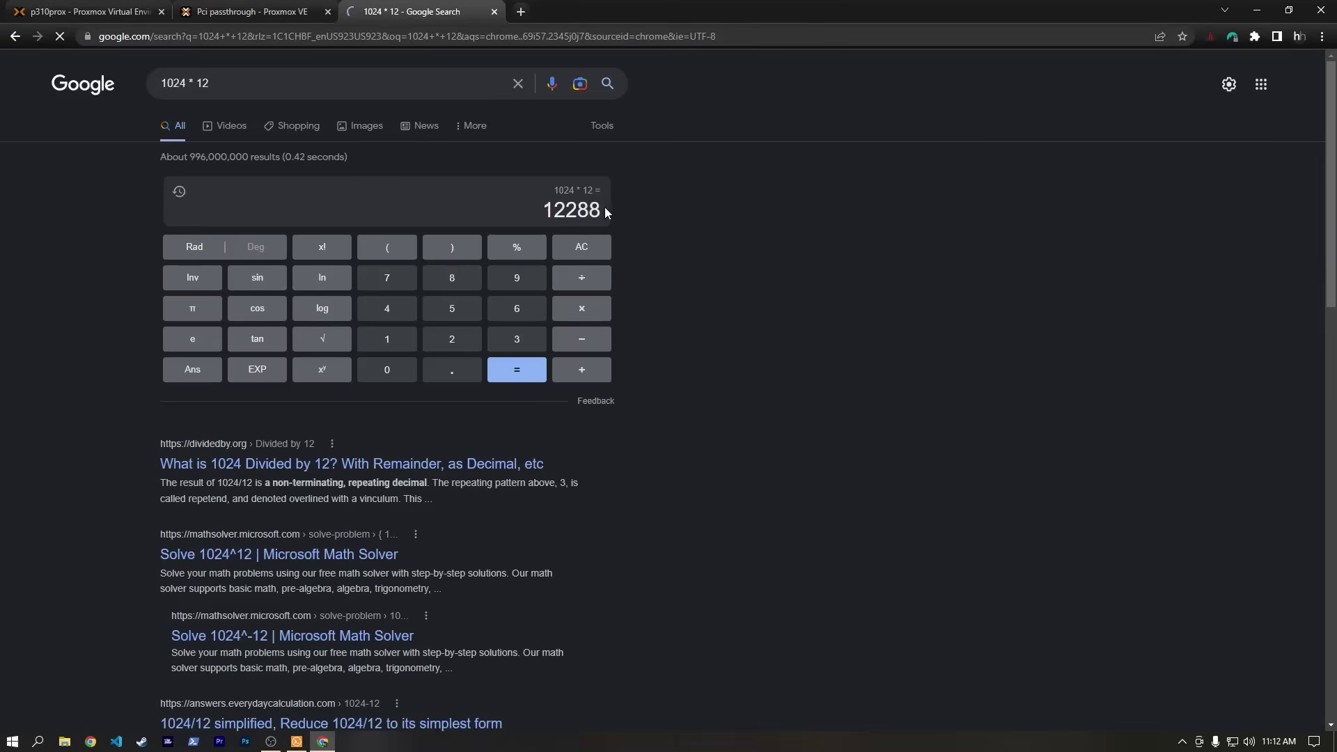
pyautogui.moveTo(605, 208); pyautogui.dragTo(547, 211)
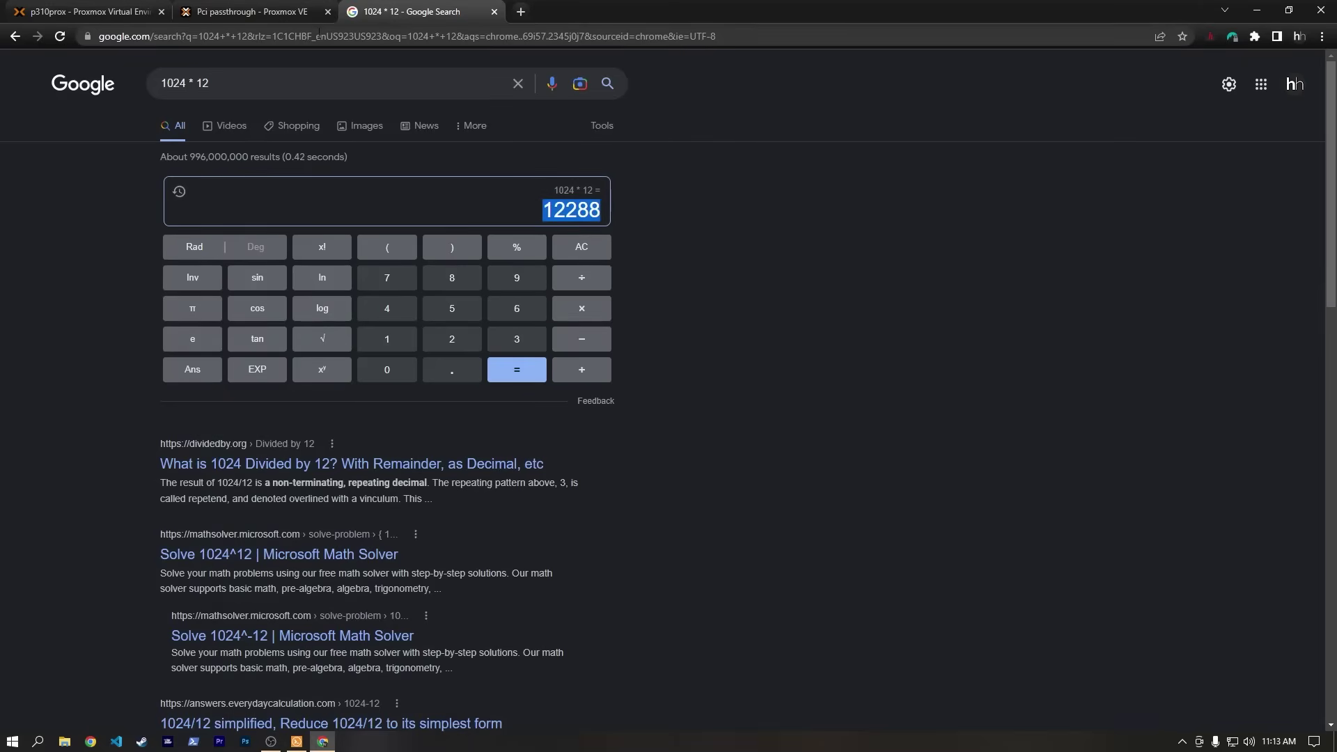
pyautogui.hotkey('ctrl', '1')
pyautogui.click(892, 557)
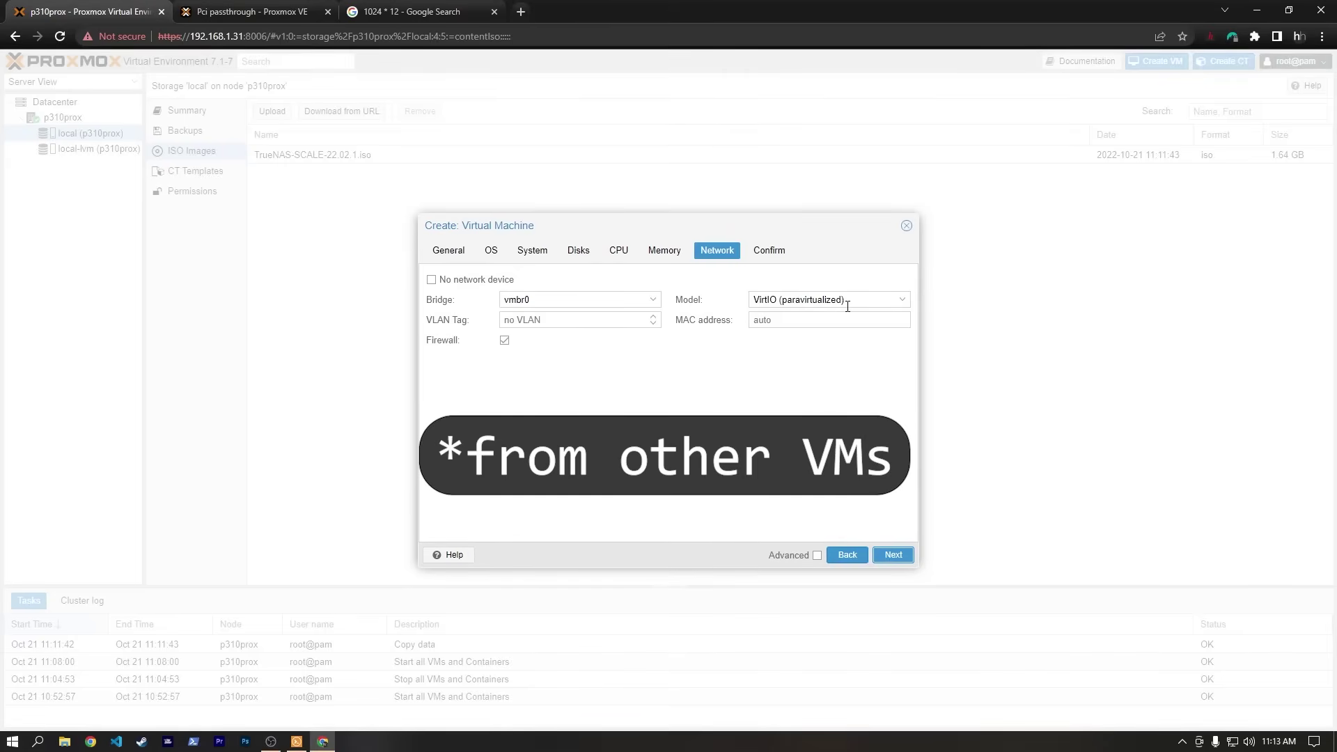
# Keep the default vmbr0 VirtIO networking and finish creating VM 100.
pyautogui.click(897, 557)
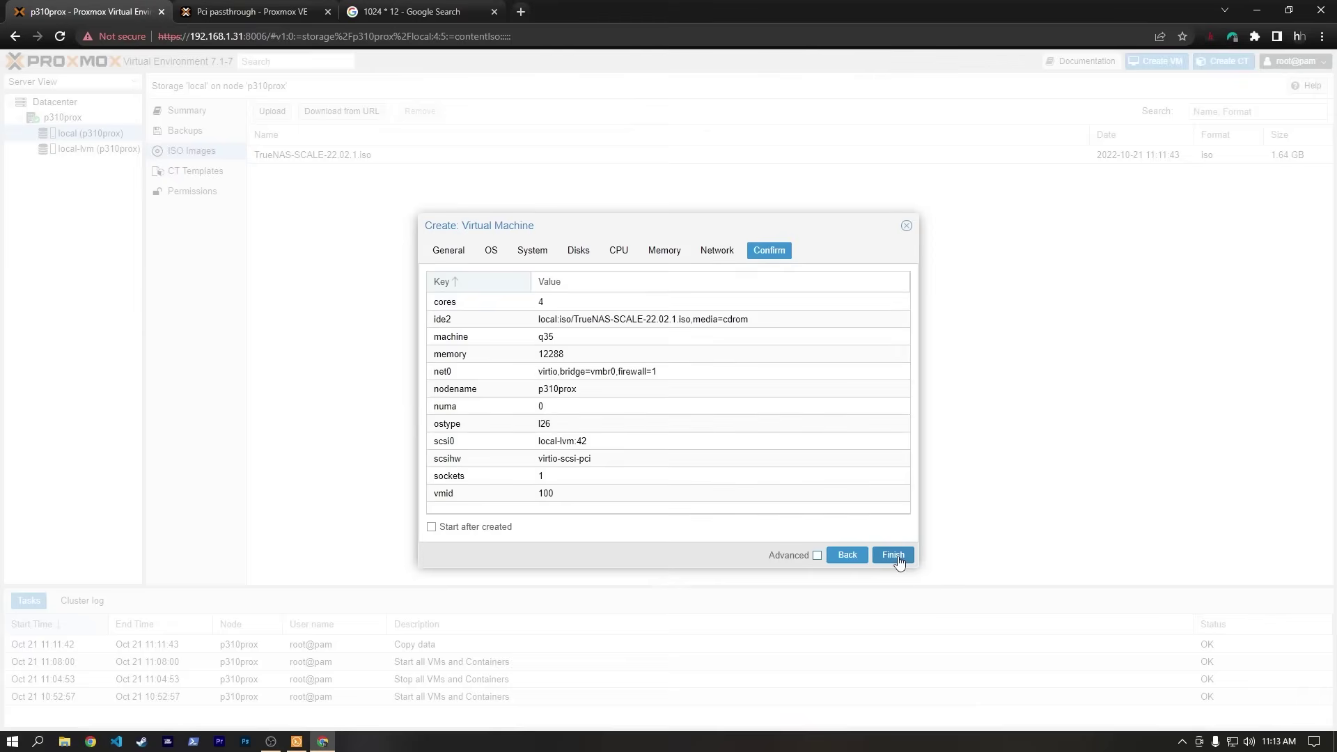
pyautogui.click(893, 556)
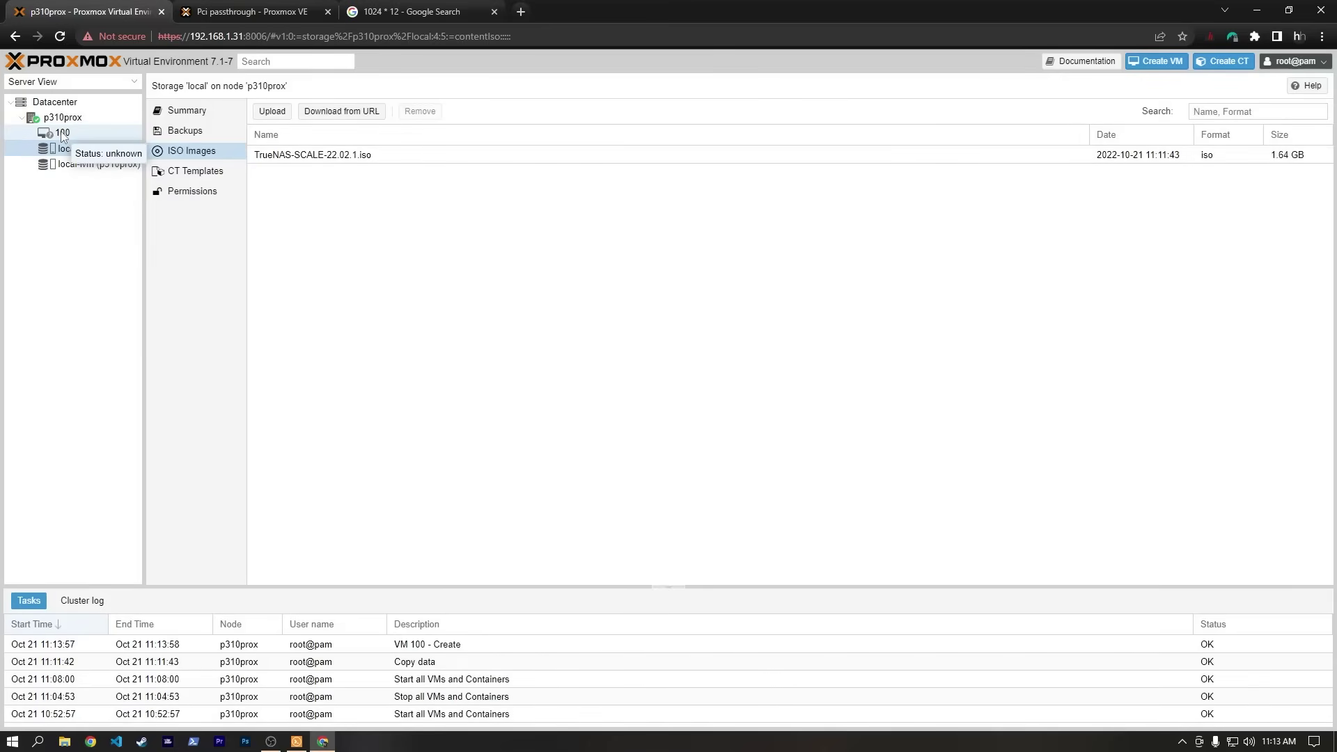
# Open VM 100's Hardware list after dismissing the failed console popup.
pyautogui.doubleClick(60, 131)
pyautogui.moveTo(231, 15); pyautogui.dragTo(410, 76)
pyautogui.click(700, 68)
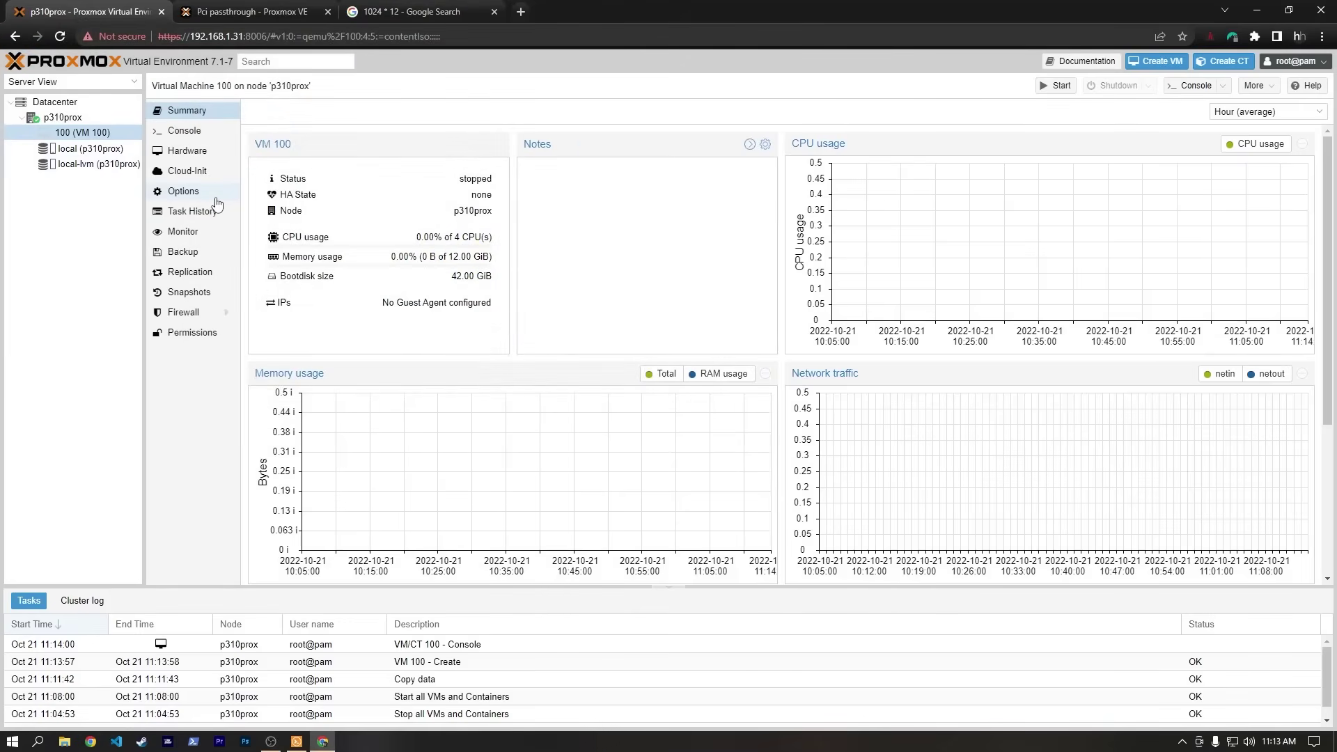
pyautogui.click(198, 156)
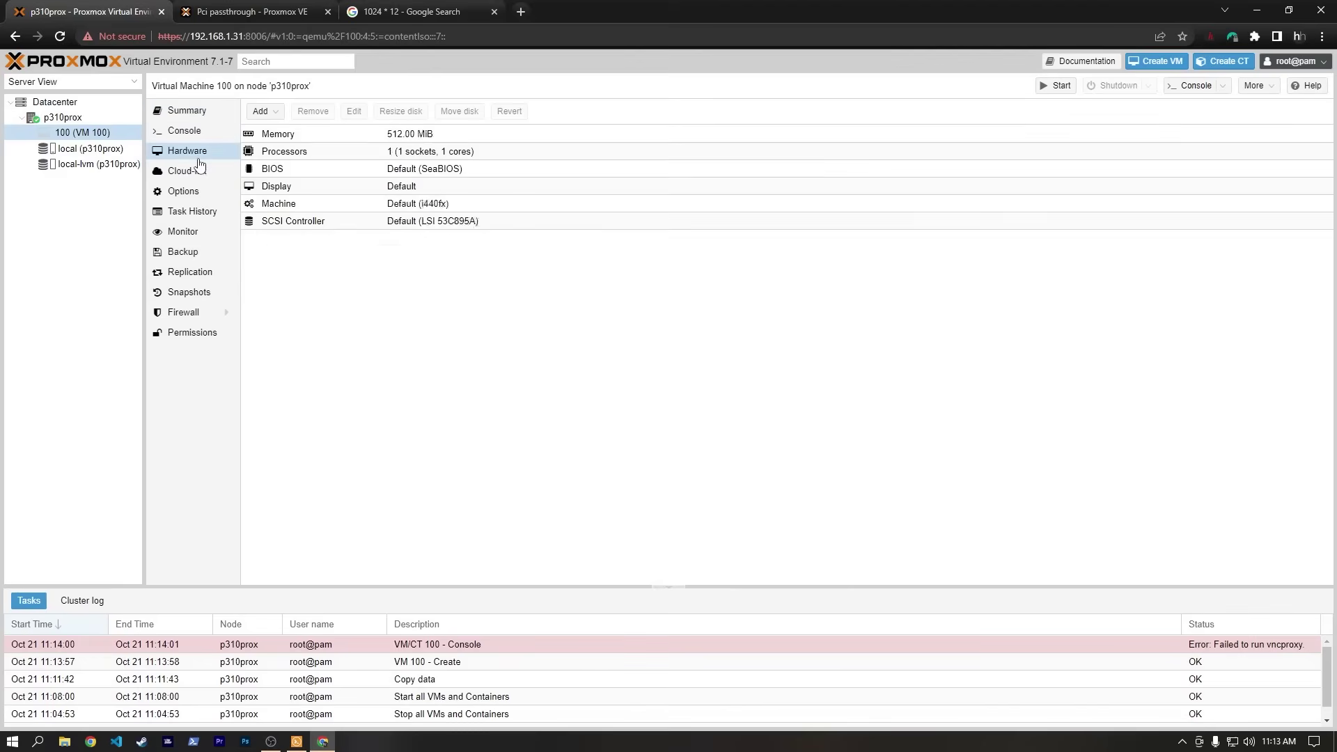
# Add the Realtek RTL8125 2.5GbE controller 0000:02:00.0 as a PCI-Express passthrough device.
pyautogui.click(262, 111)
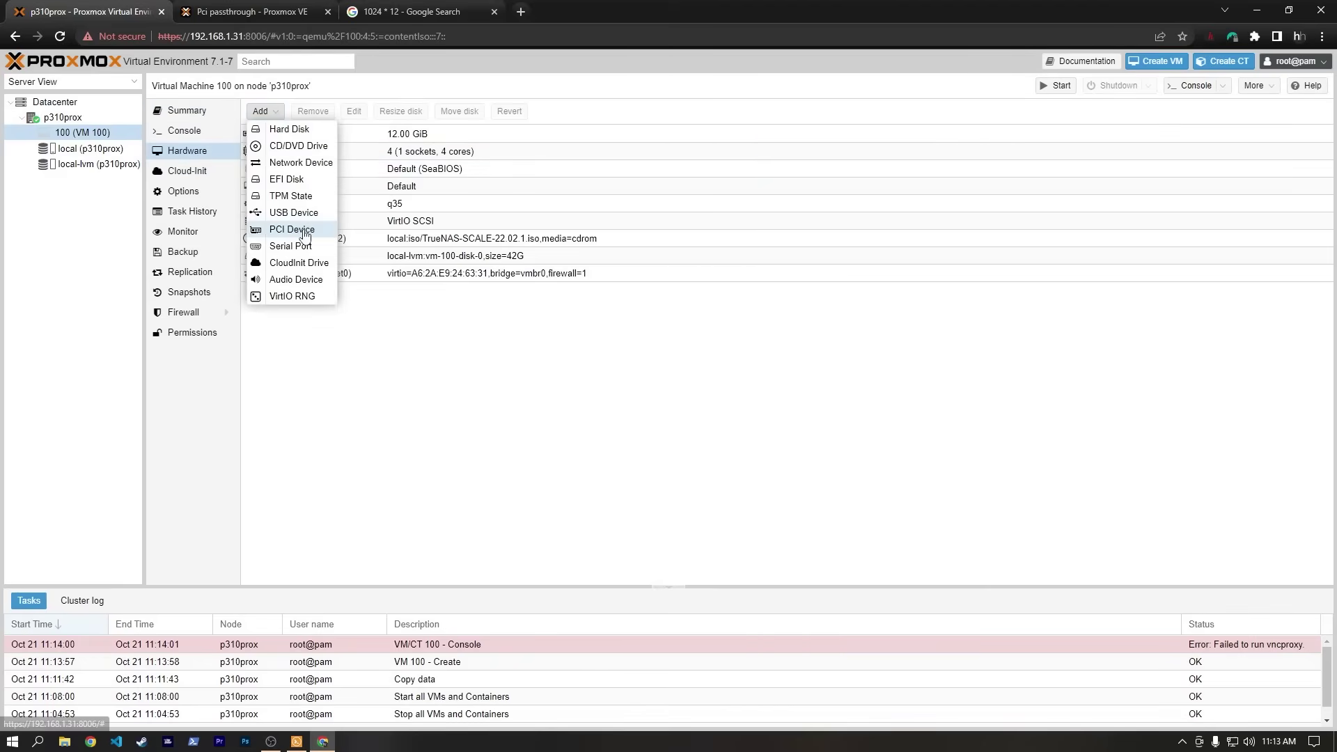
pyautogui.click(305, 230)
pyautogui.click(657, 382)
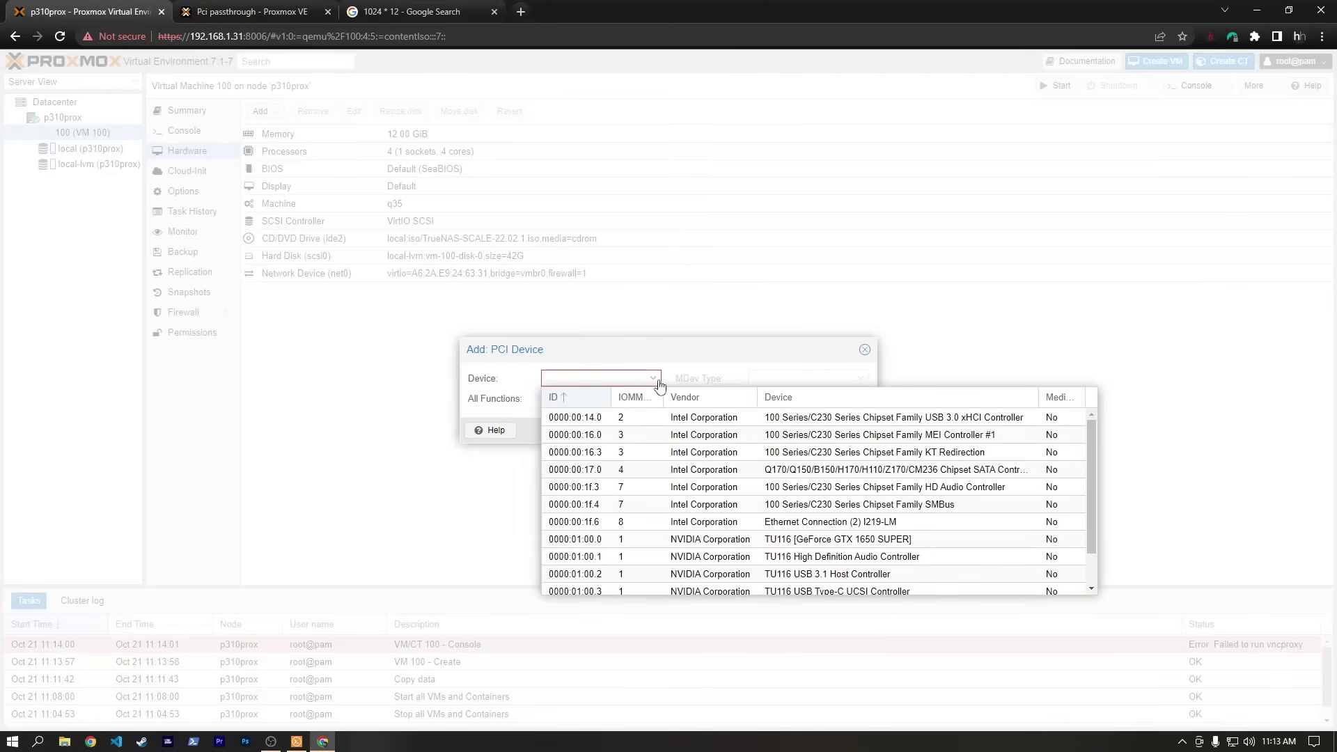
pyautogui.scroll(-2, 655, 411)
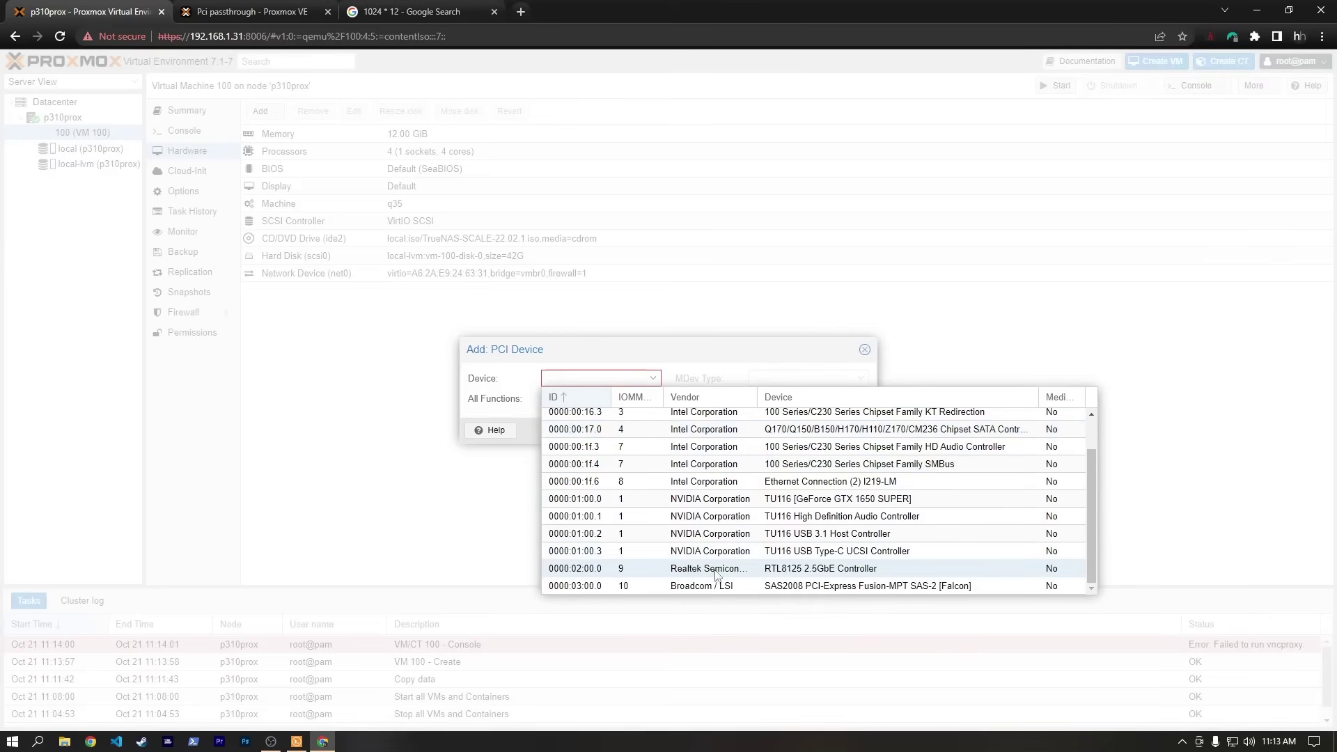
pyautogui.click(711, 570)
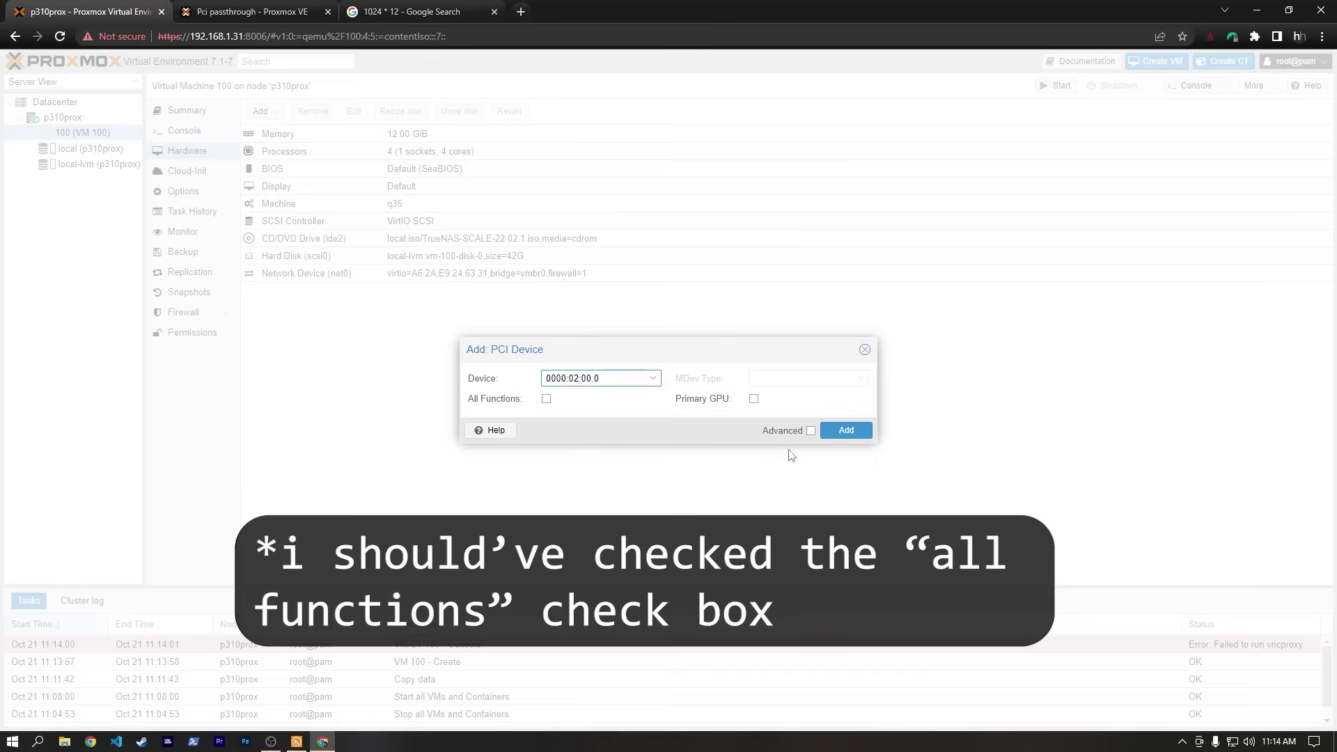
pyautogui.click(811, 431)
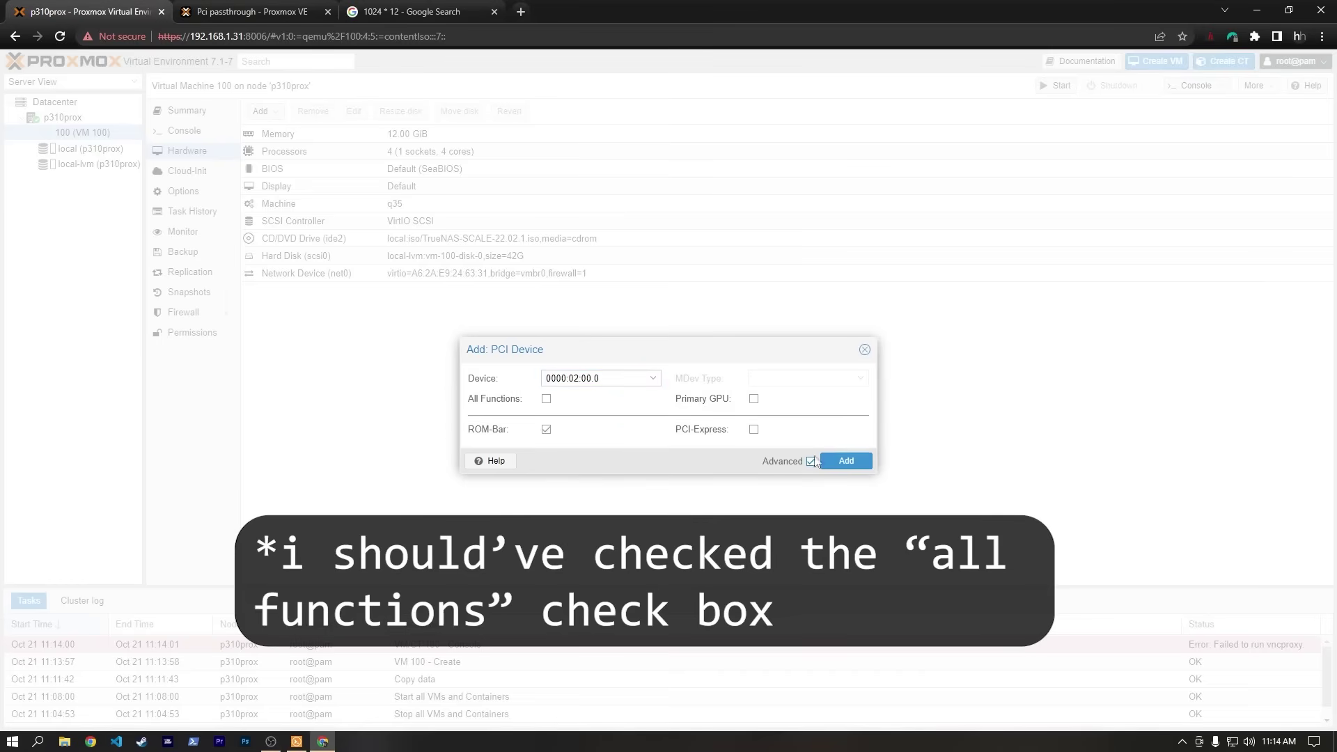
pyautogui.click(755, 431)
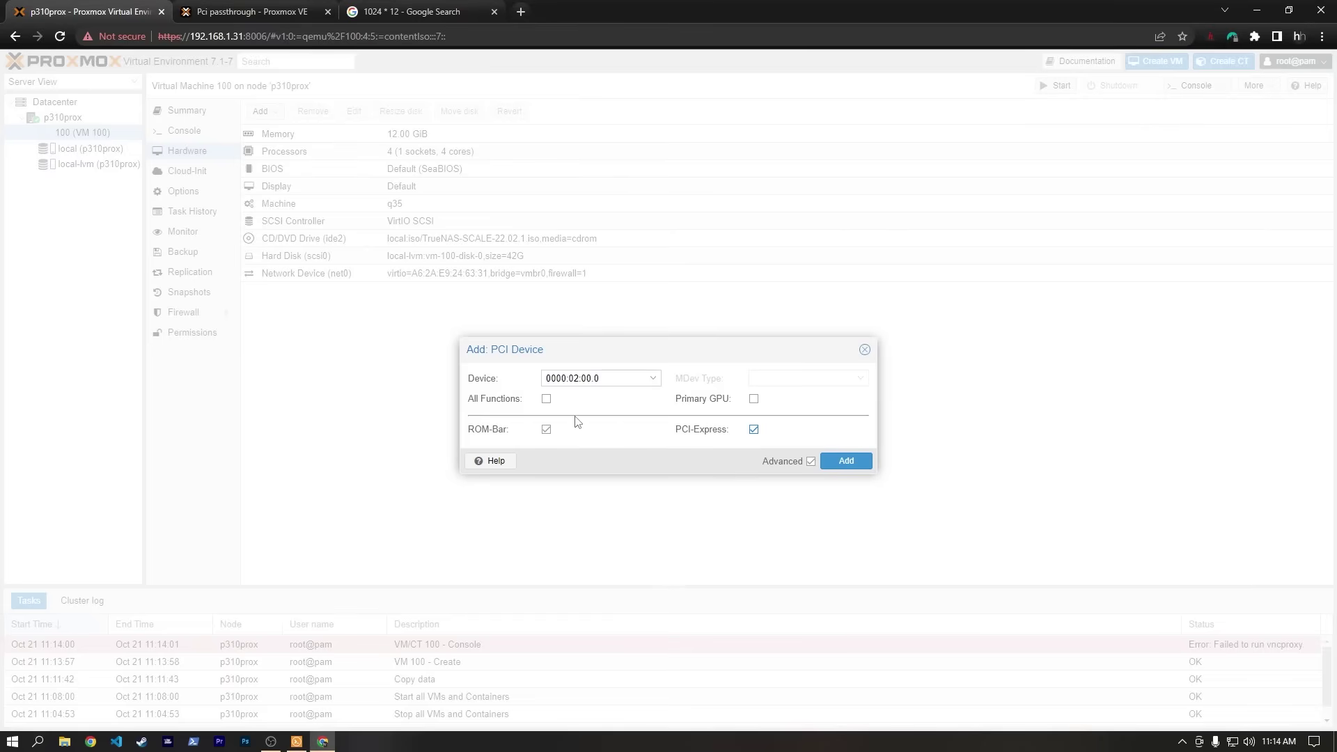
pyautogui.click(847, 462)
# Add the LSI SAS2008 controller 0000:03:00.0 as PCI-Express passthrough and start VM 100.
pyautogui.click(263, 113)
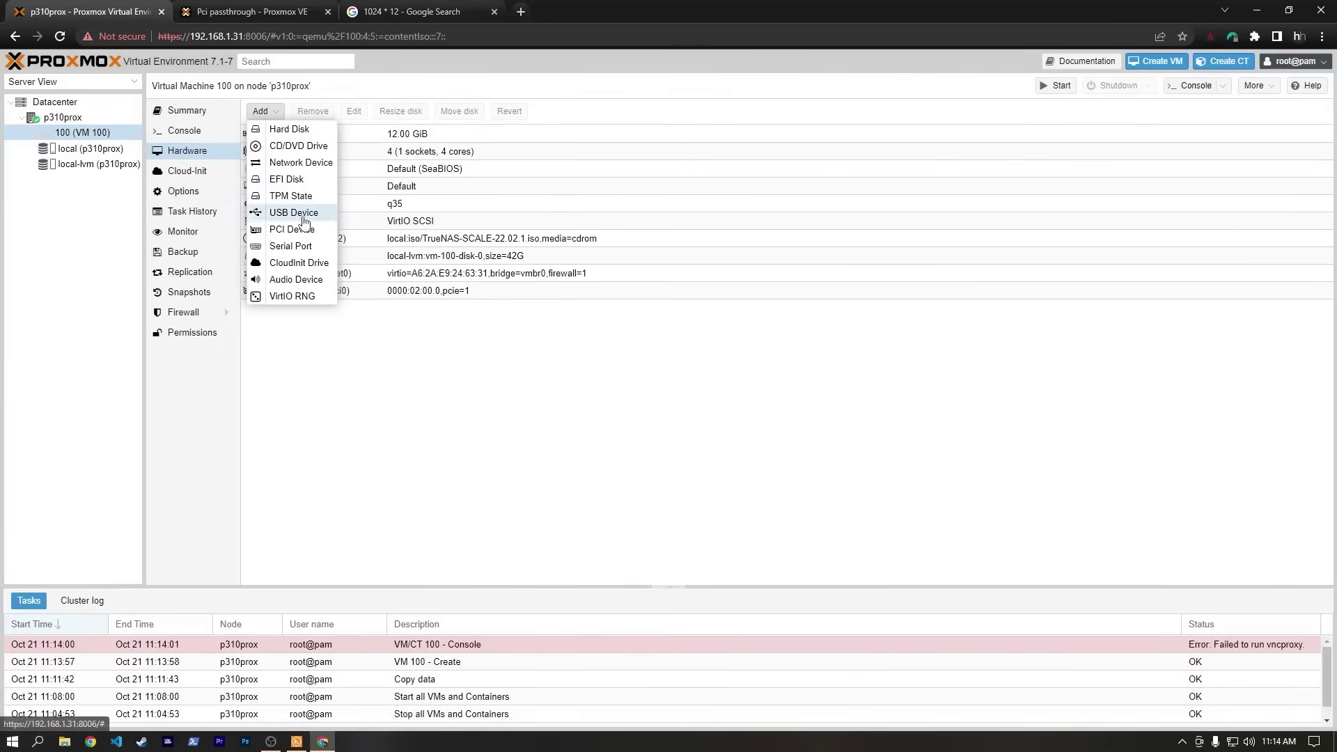
pyautogui.click(291, 229)
pyautogui.click(654, 364)
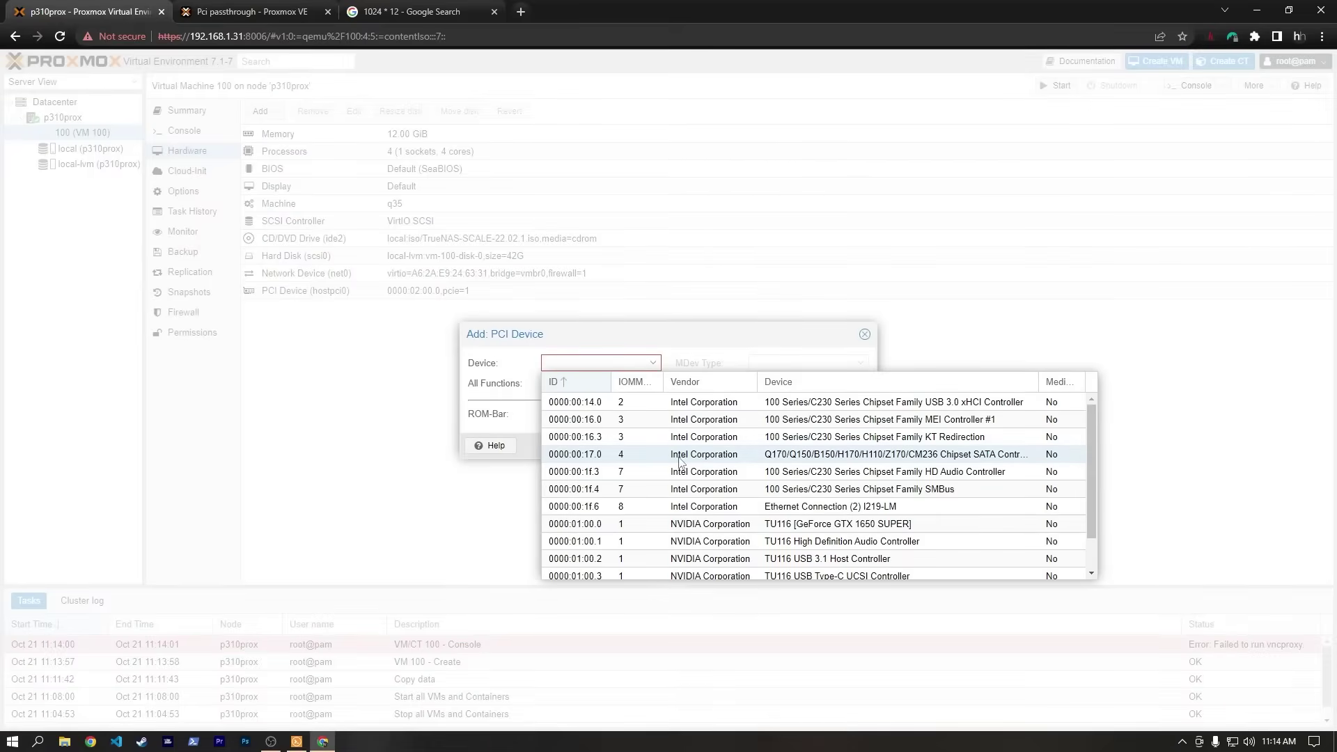
pyautogui.scroll(-2, 654, 455)
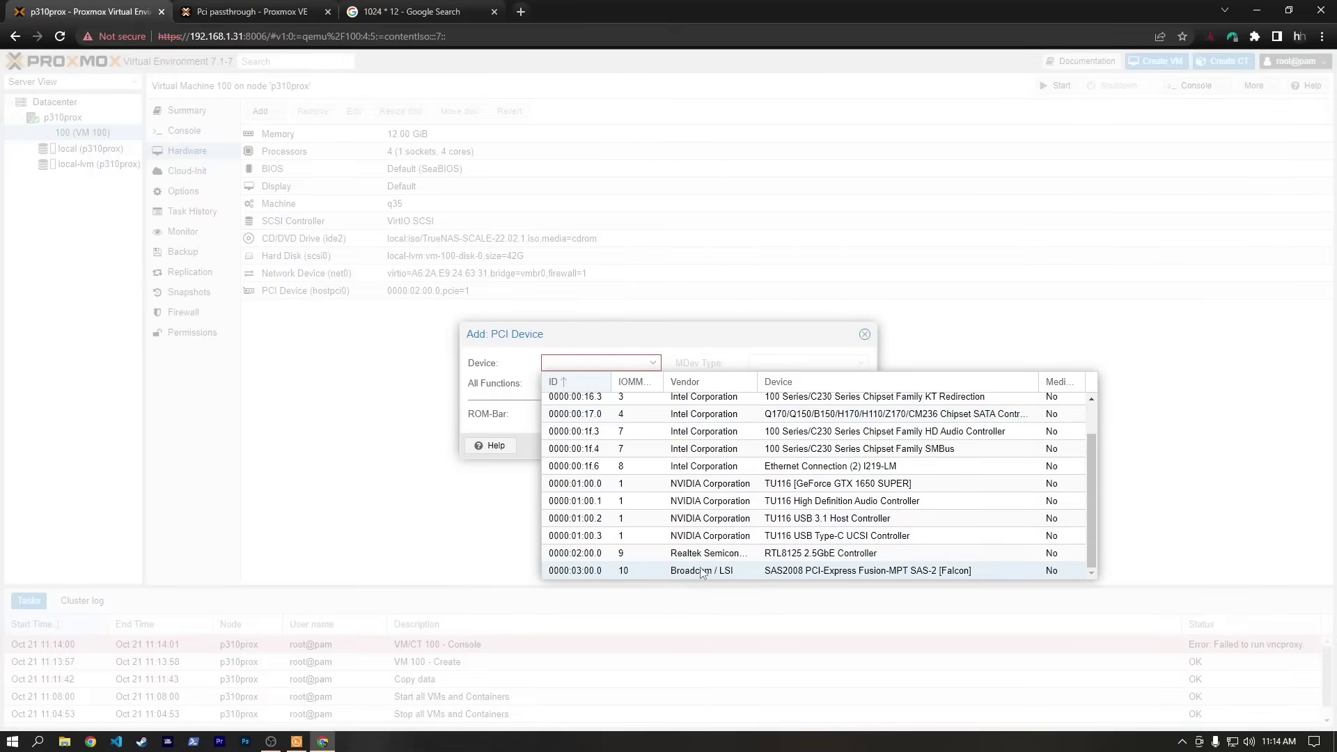
pyautogui.click(758, 574)
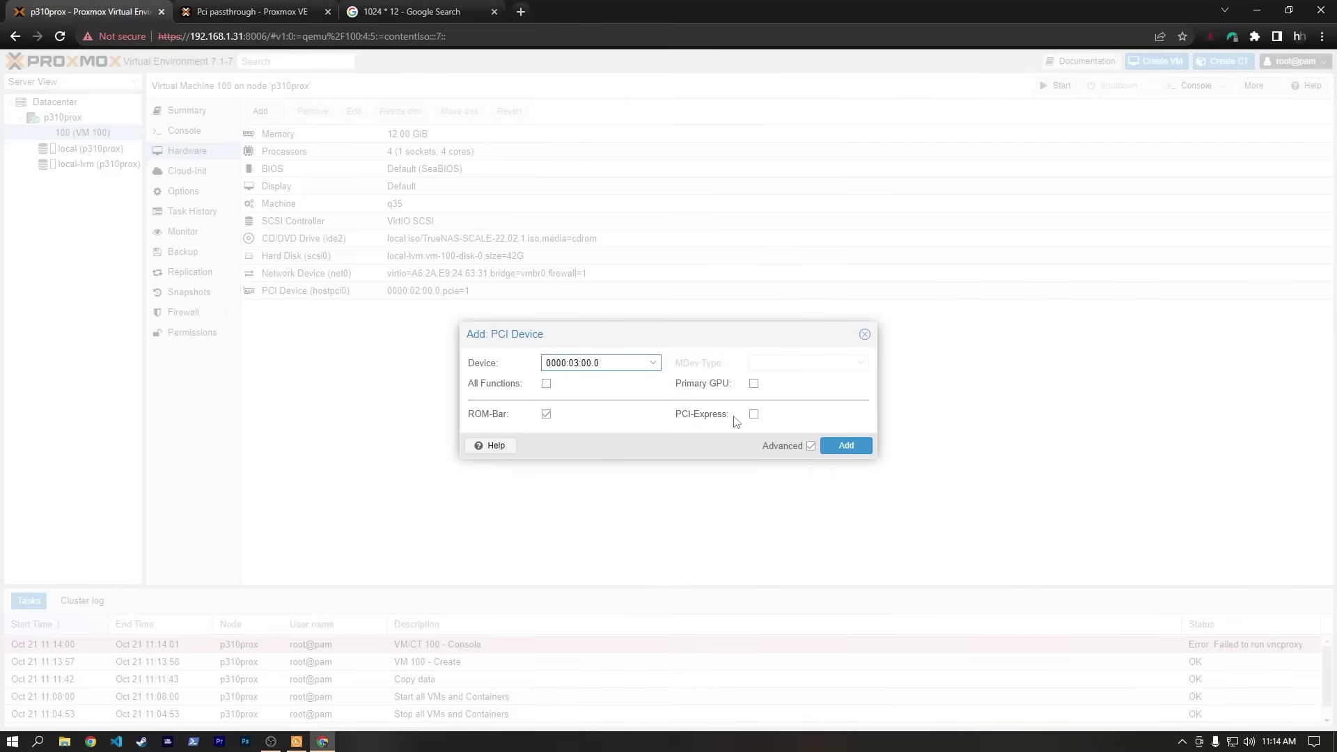
pyautogui.click(754, 415)
pyautogui.click(847, 446)
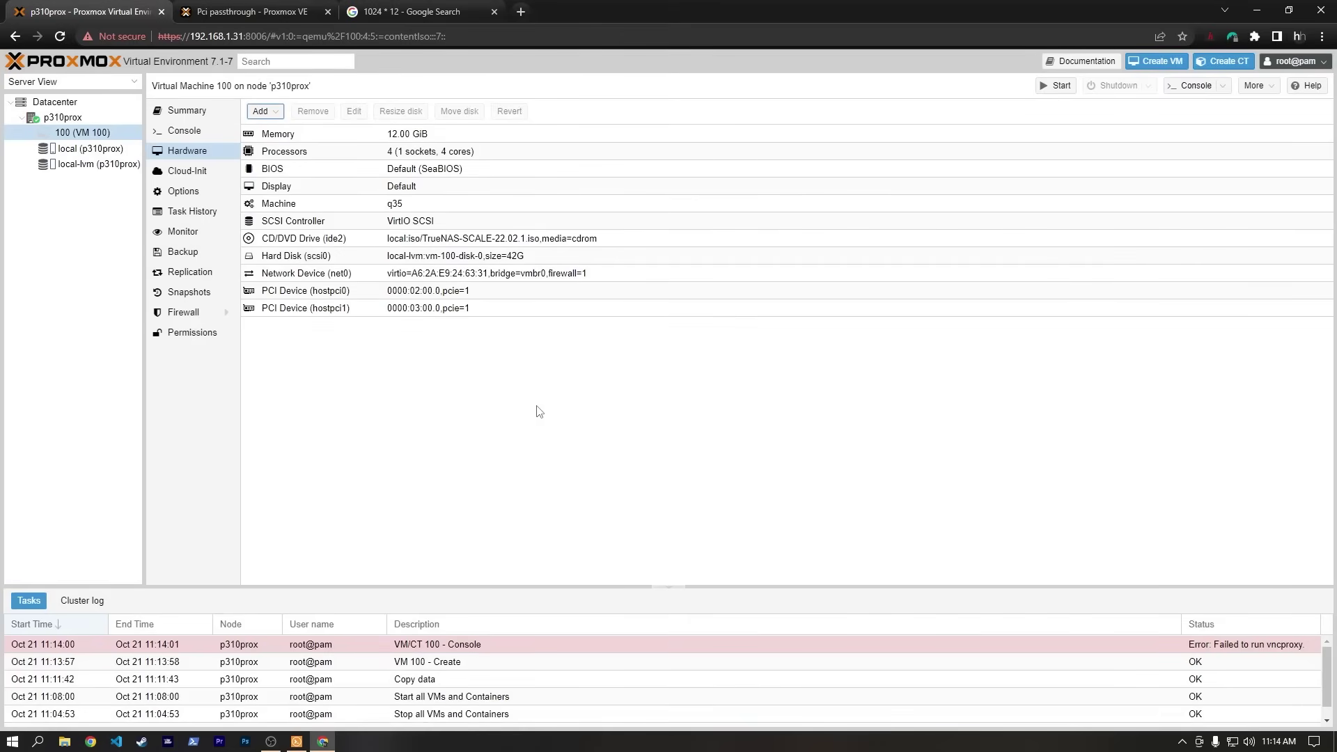
pyautogui.click(1047, 89)
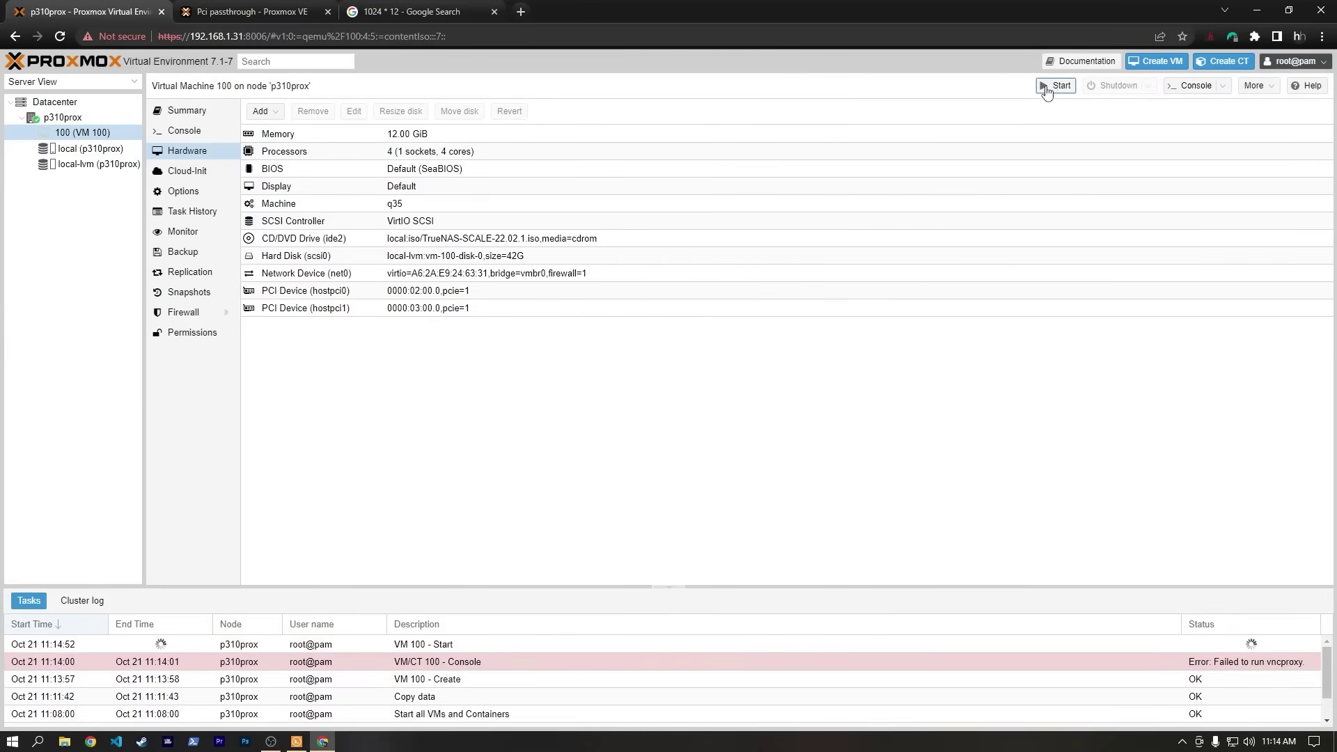
# Open VM 100's console full-screen to reach the TrueNAS installer.
pyautogui.click(67, 136)
pyautogui.doubleClick(68, 134)
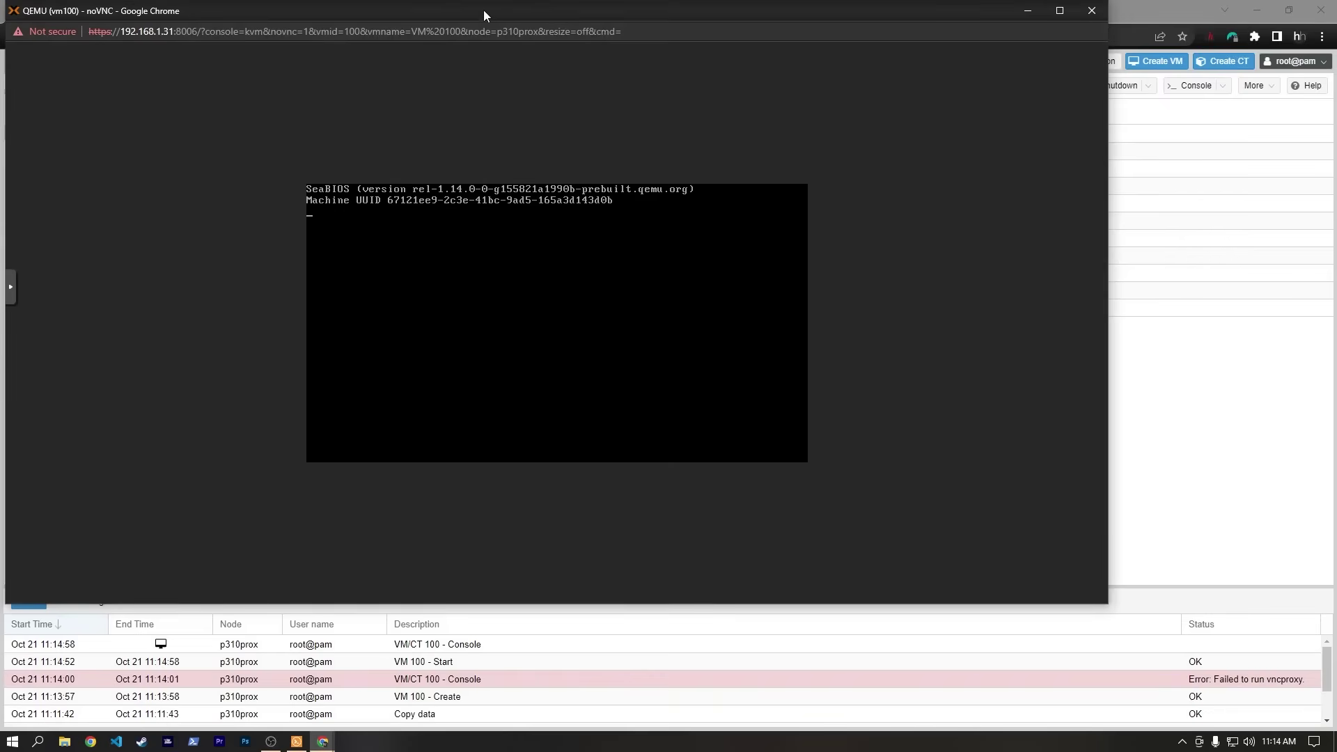
pyautogui.moveTo(483, 10); pyautogui.dragTo(606, 56)
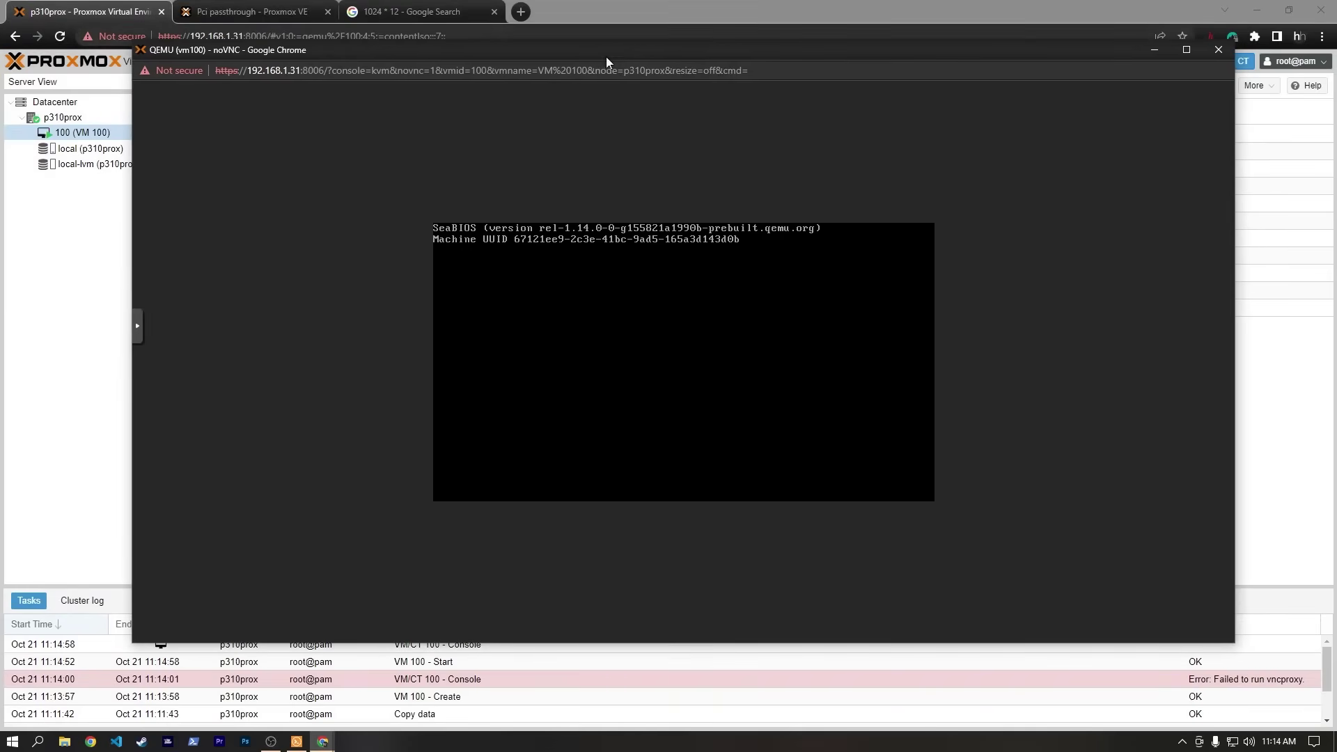
pyautogui.doubleClick(606, 56)
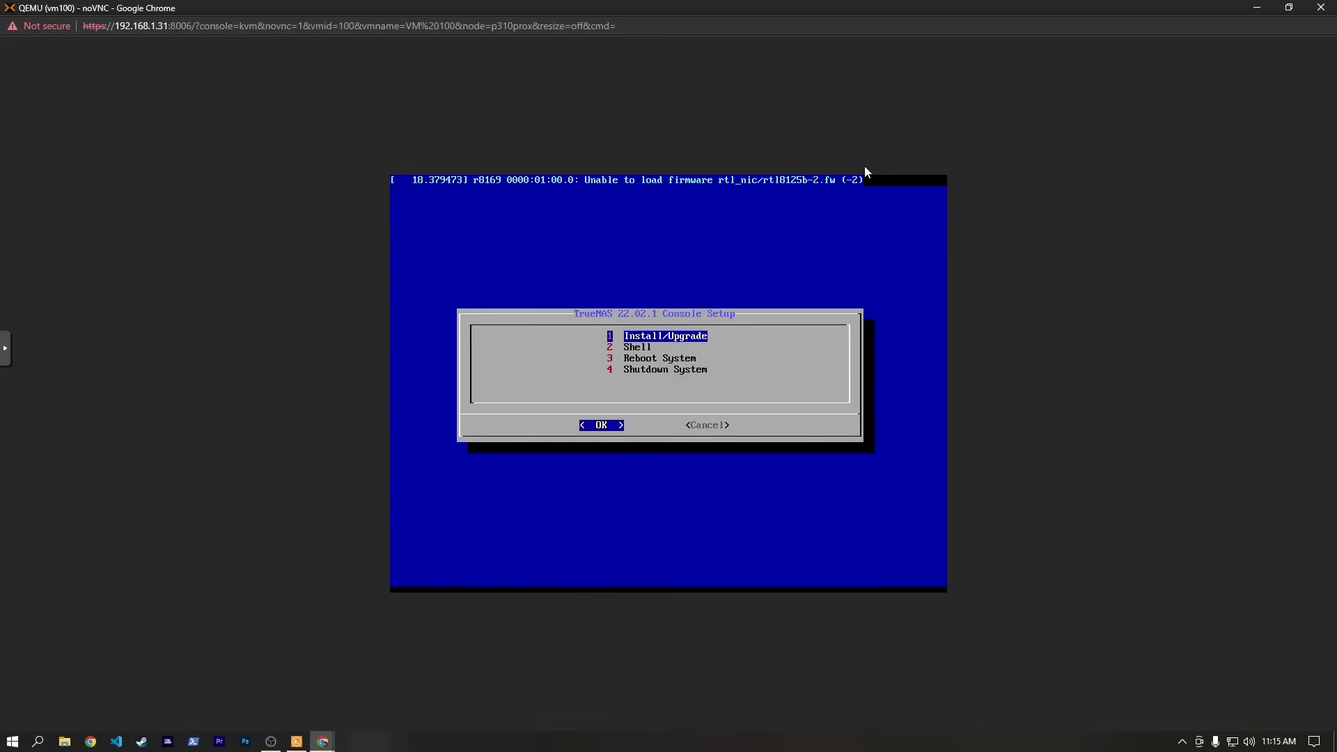
# Choose Install/Upgrade, select the 42 GiB sda disk and agree to erase it.
pyautogui.press('Return')
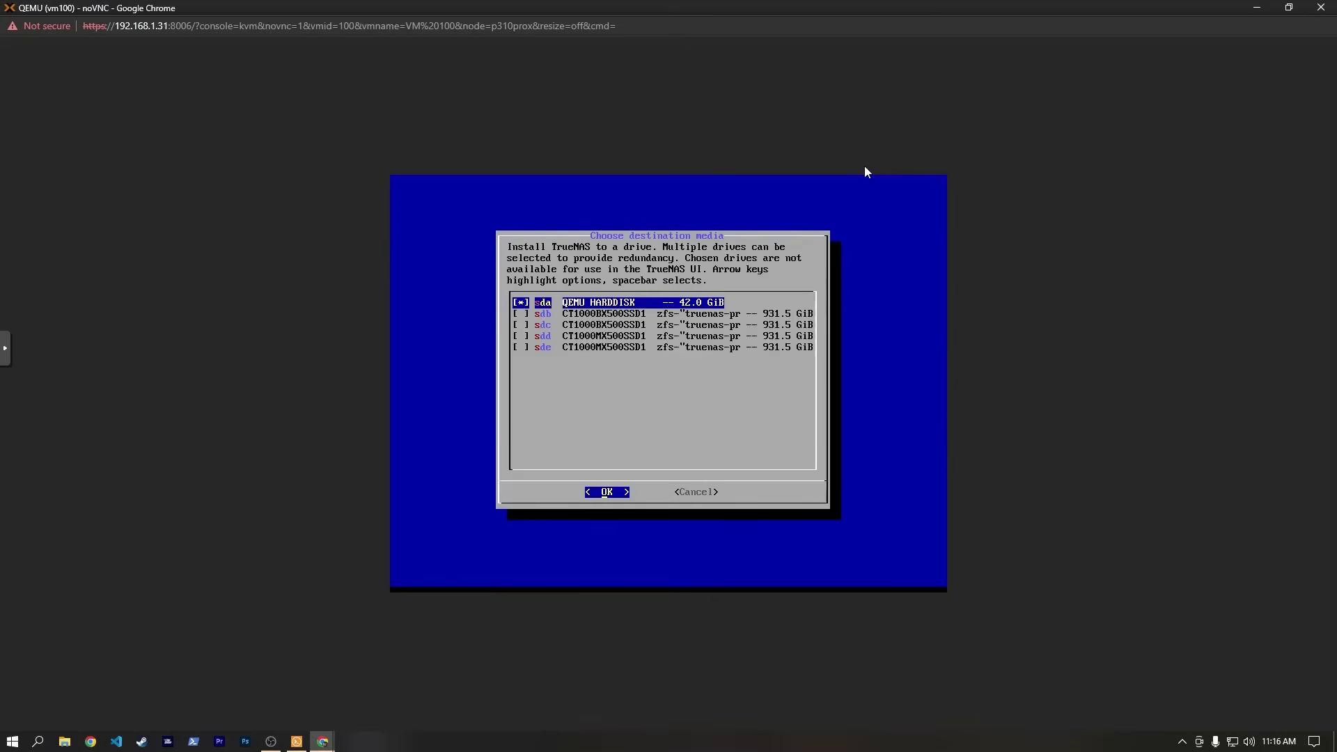
pyautogui.press('Down')
pyautogui.press('Down')
pyautogui.press('Down')
pyautogui.press('Down')
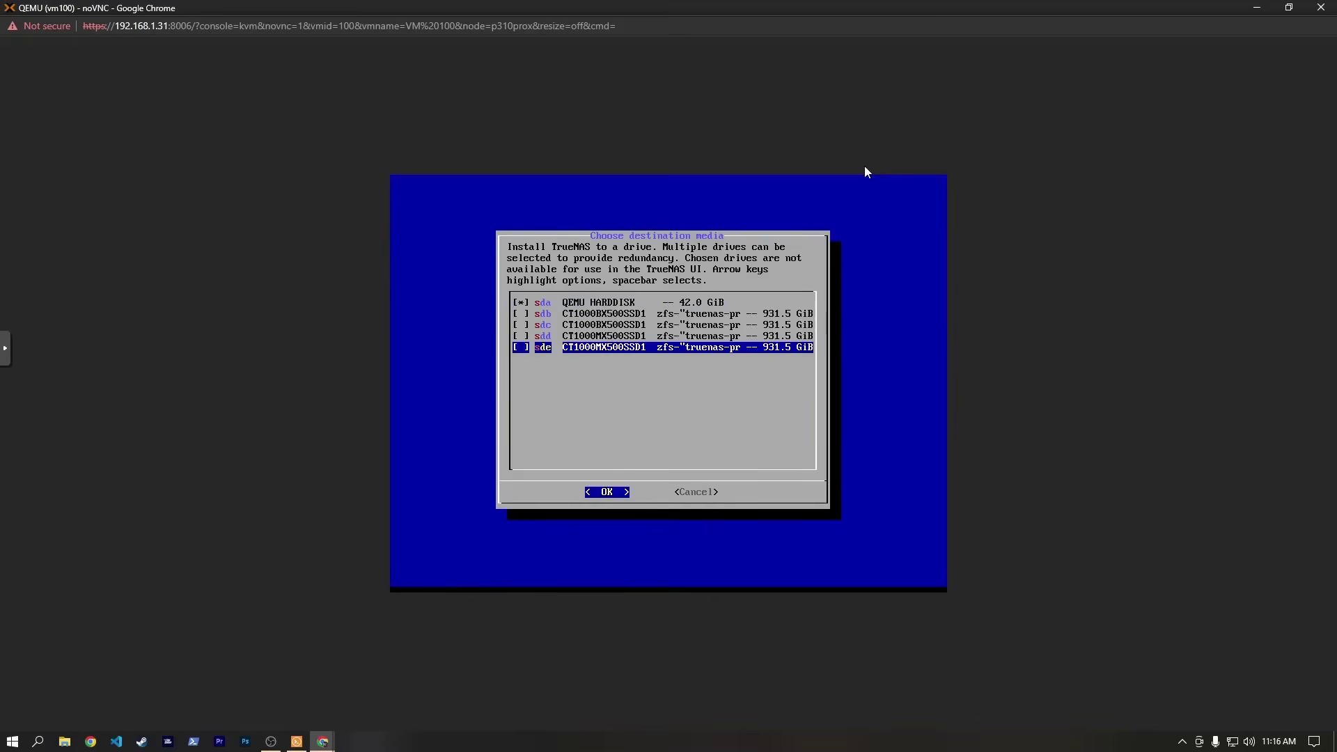
pyautogui.press('Up')
pyautogui.press('Up')
pyautogui.press('Up')
pyautogui.press('Up')
pyautogui.press('Return')
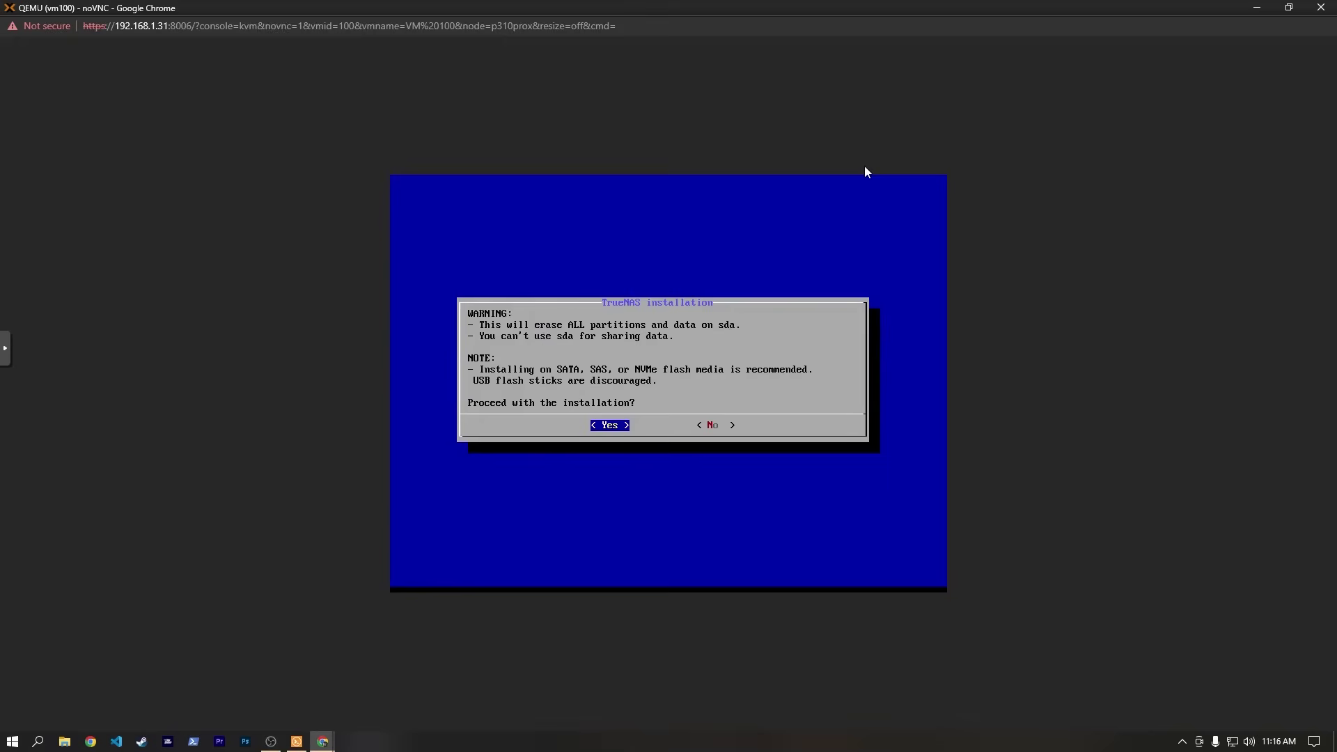
pyautogui.press('Return')
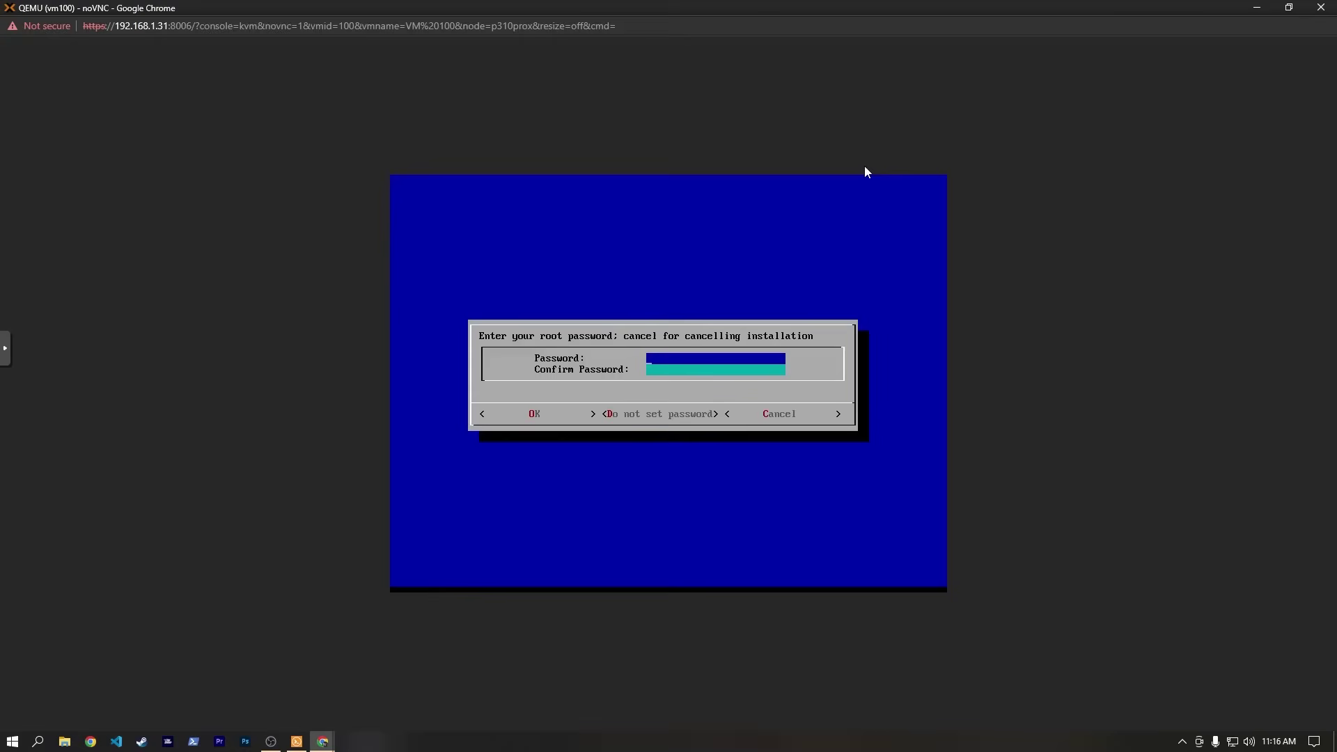
# Set and confirm the root password to begin the installation.
pyautogui.write('*****')
pyautogui.press('Tab')
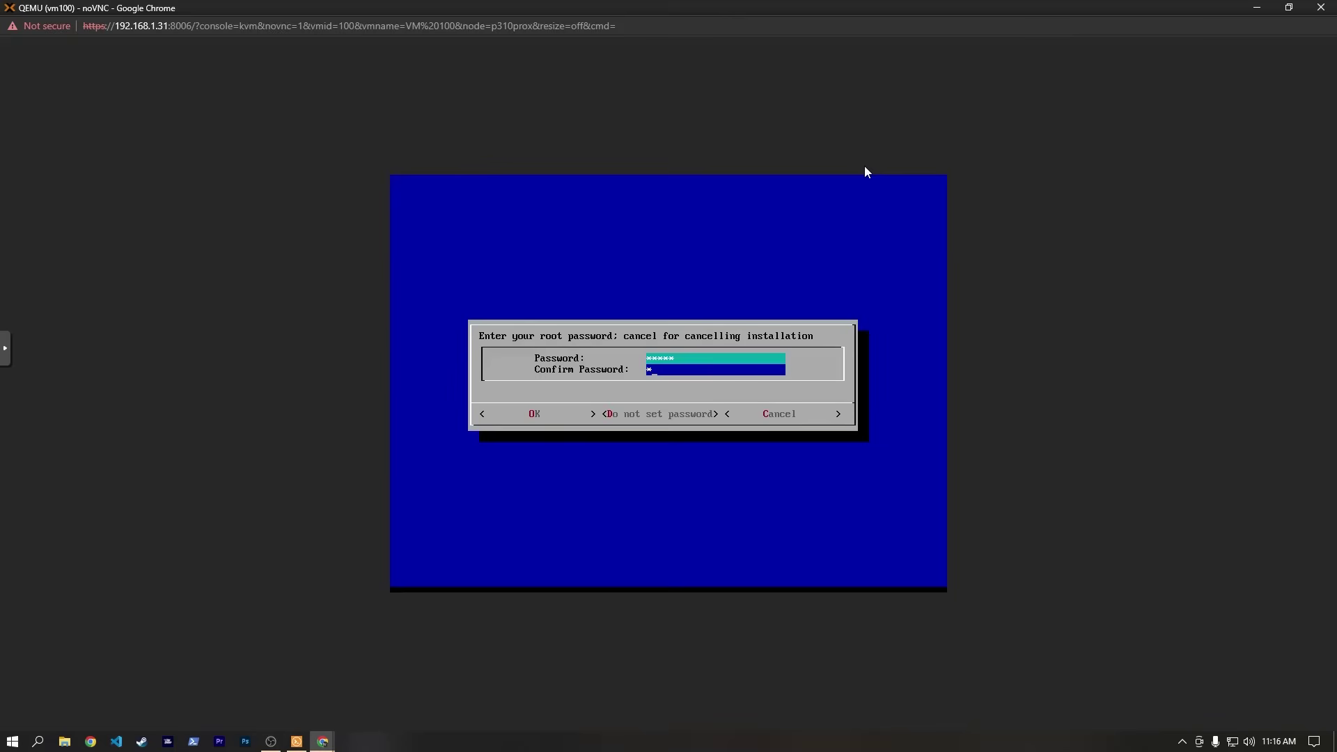
pyautogui.write('*****')
pyautogui.press('Return')
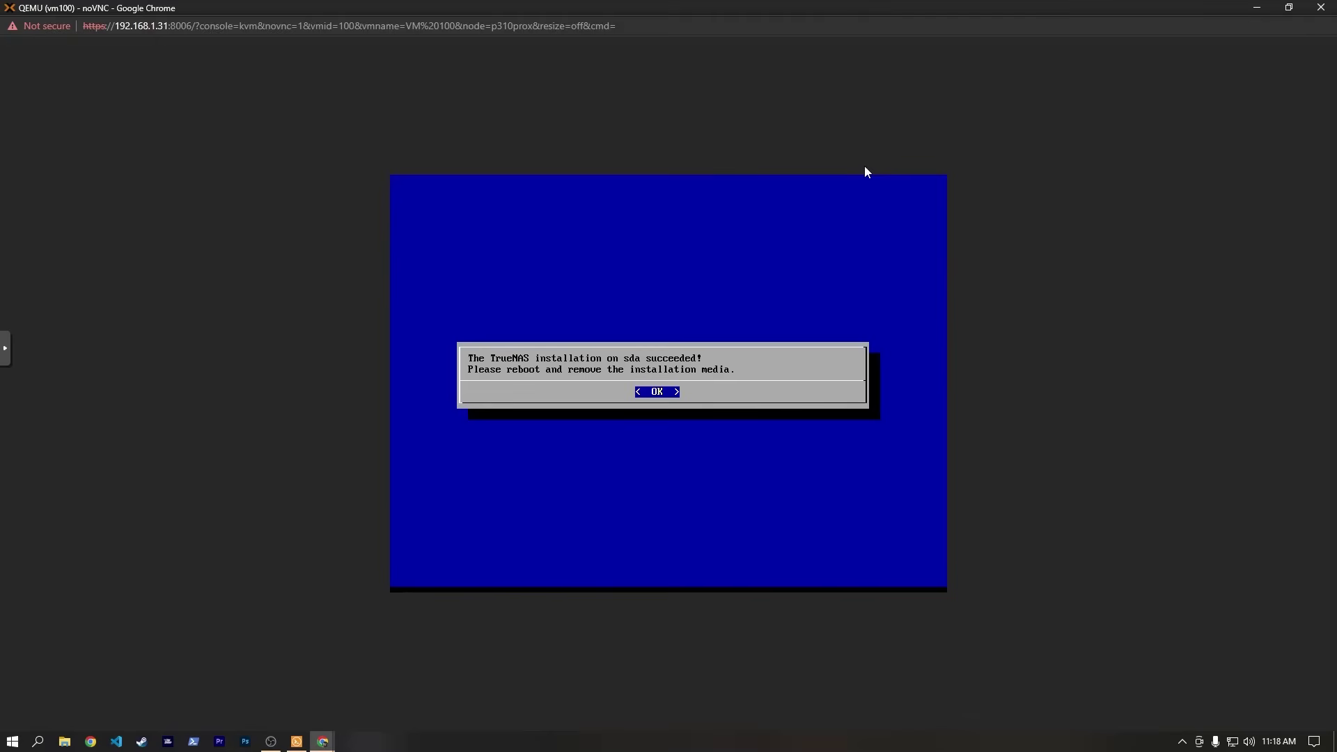
# Dismiss the success message and choose Shutdown System.
pyautogui.press('Return')
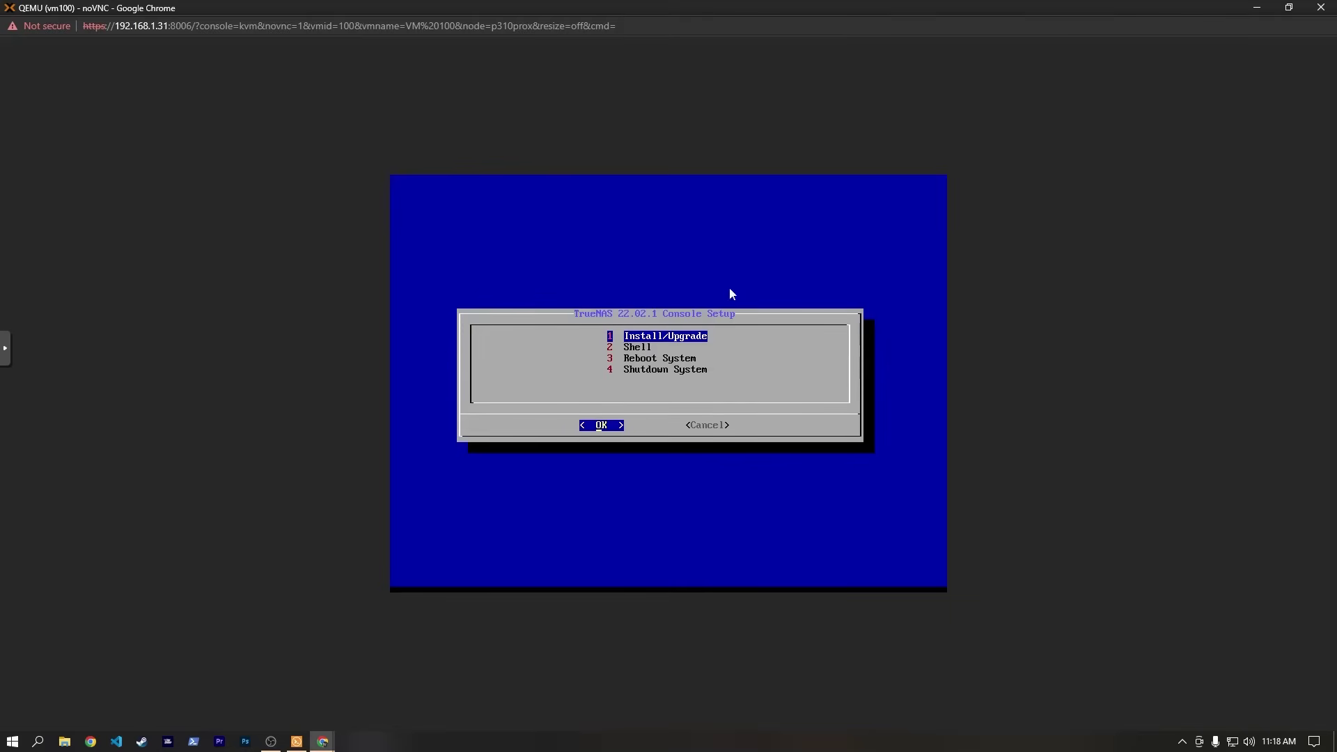
pyautogui.press('Down')
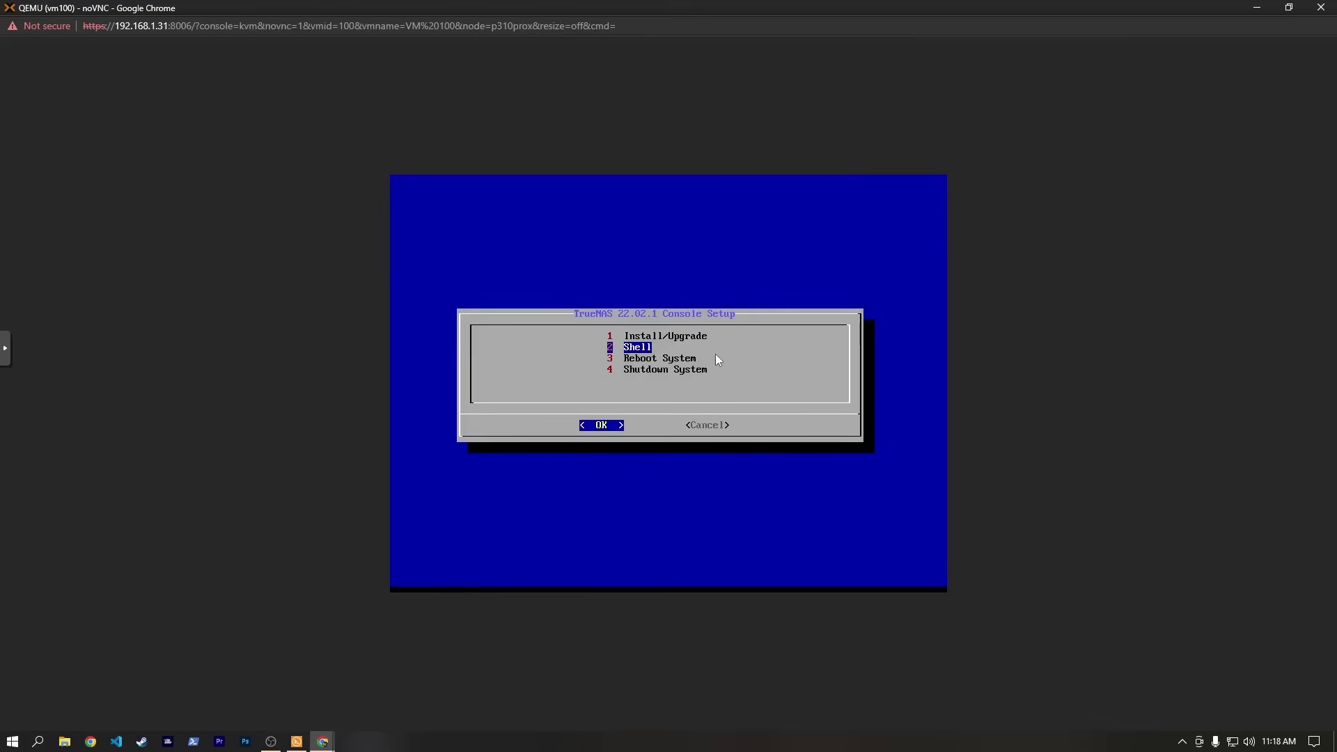
pyautogui.press('Down')
pyautogui.press('Down')
pyautogui.press('Return')
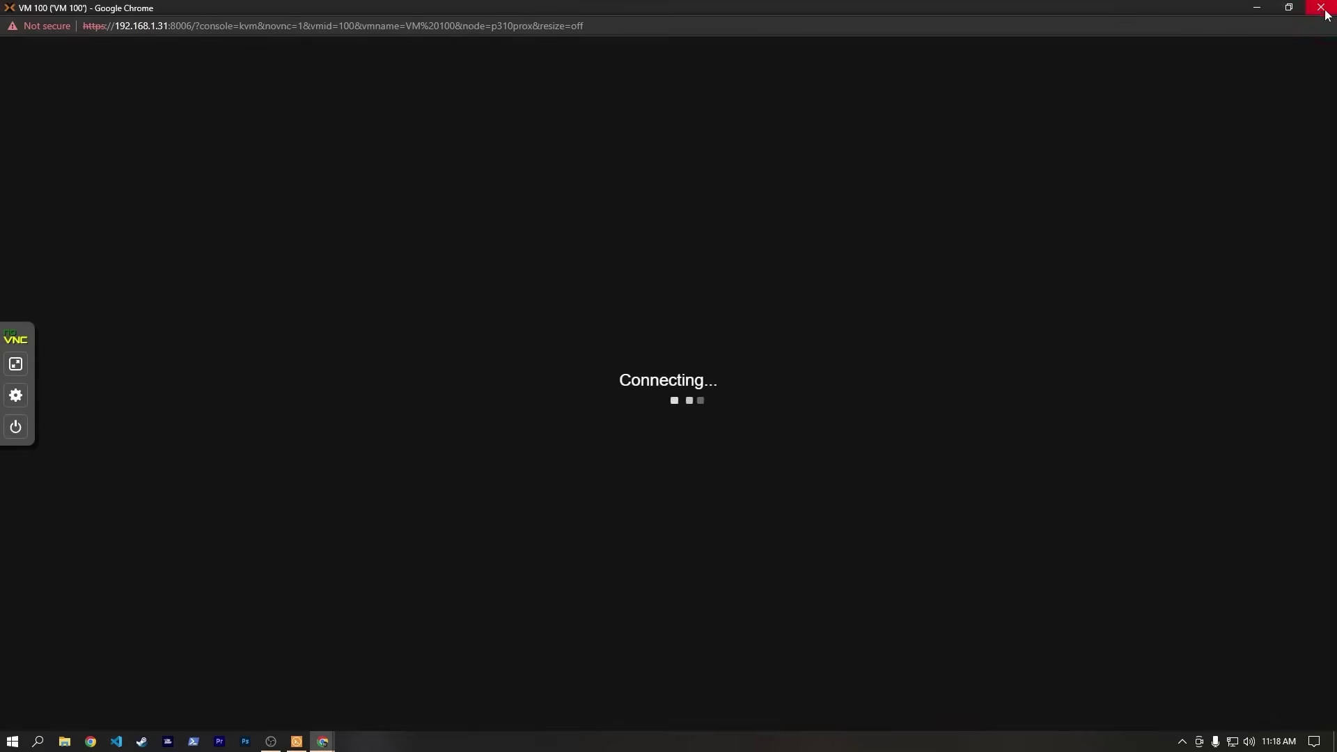
# Close the console and remove CD/DVD Drive (ide2) from VM 100's hardware.
pyautogui.click(1322, 8)
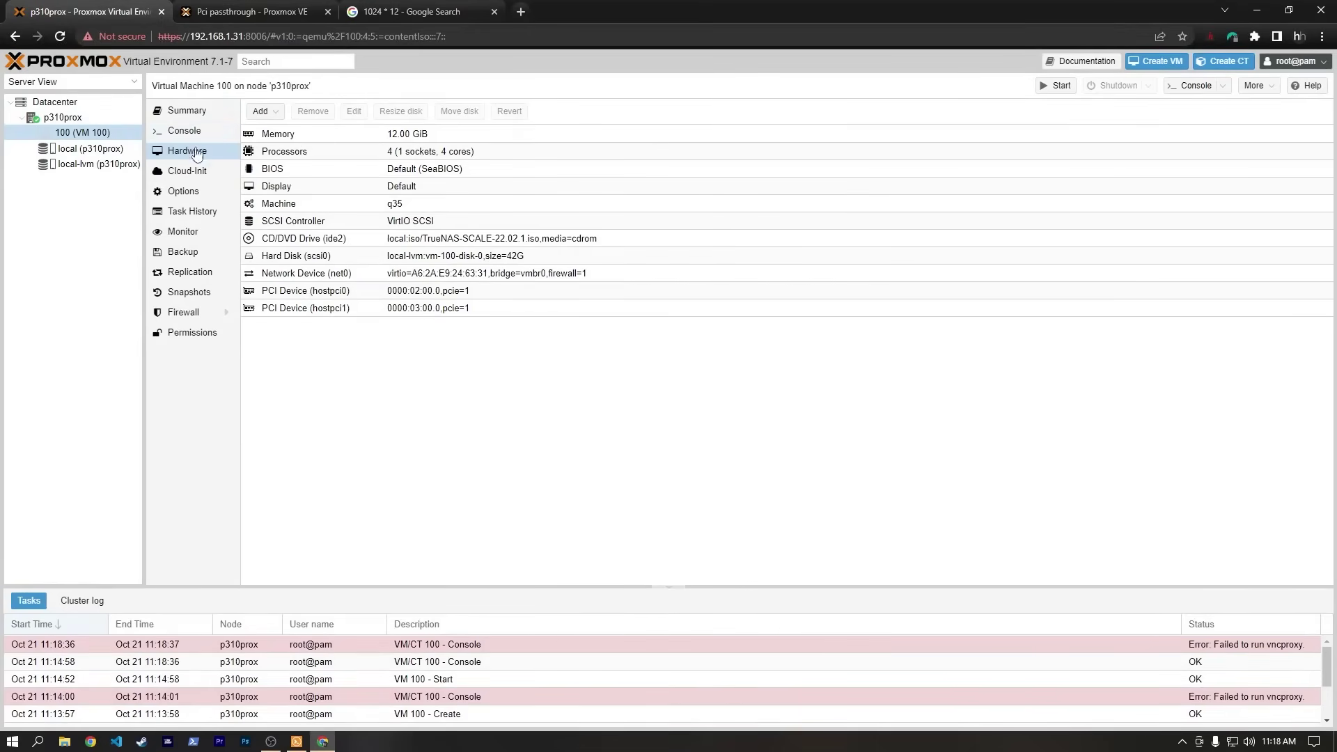
pyautogui.click(324, 241)
pyautogui.rightClick(325, 242)
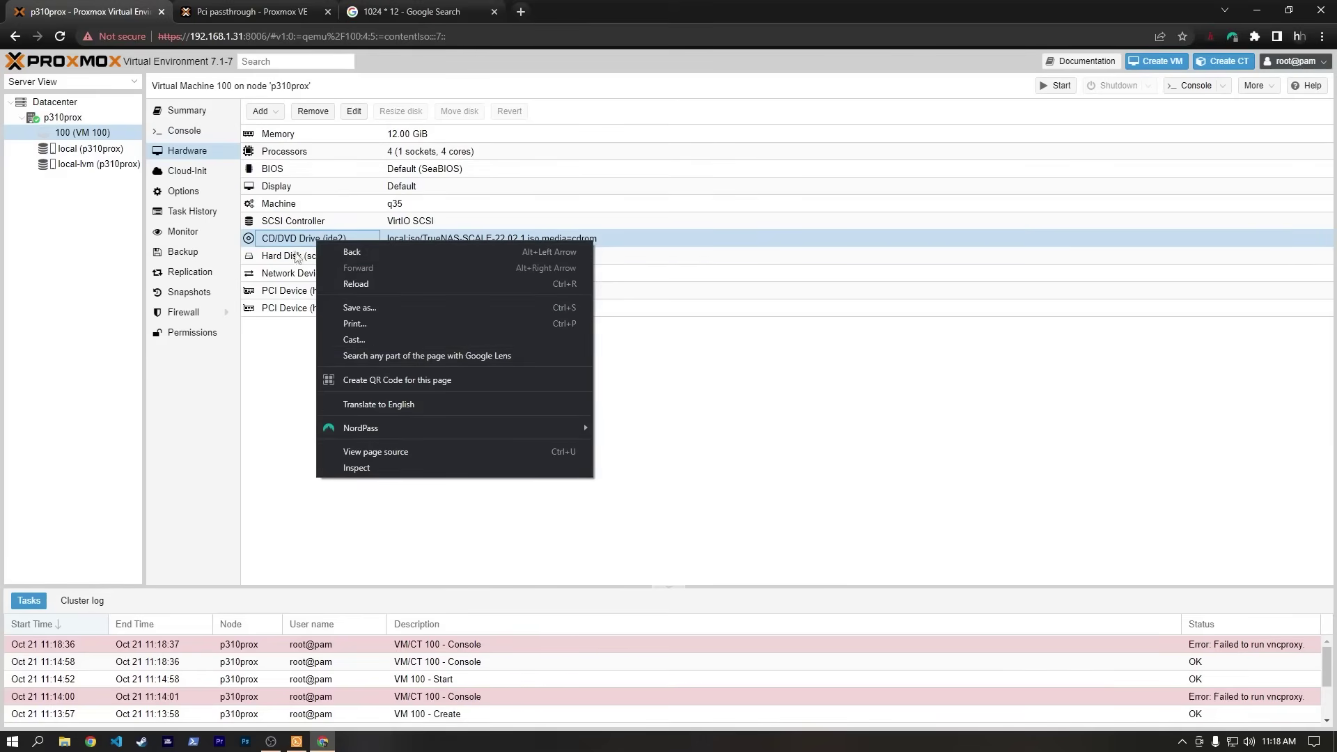
pyautogui.click(297, 243)
pyautogui.click(314, 113)
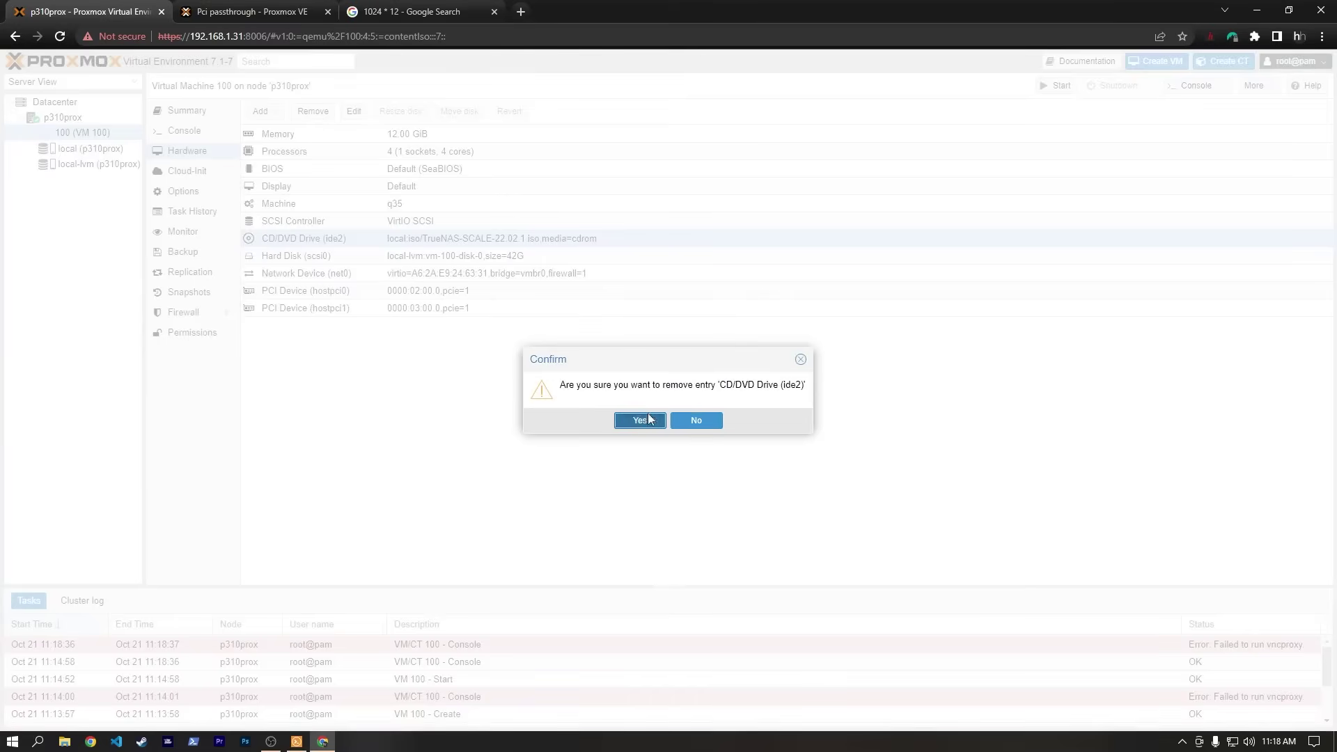
pyautogui.click(640, 420)
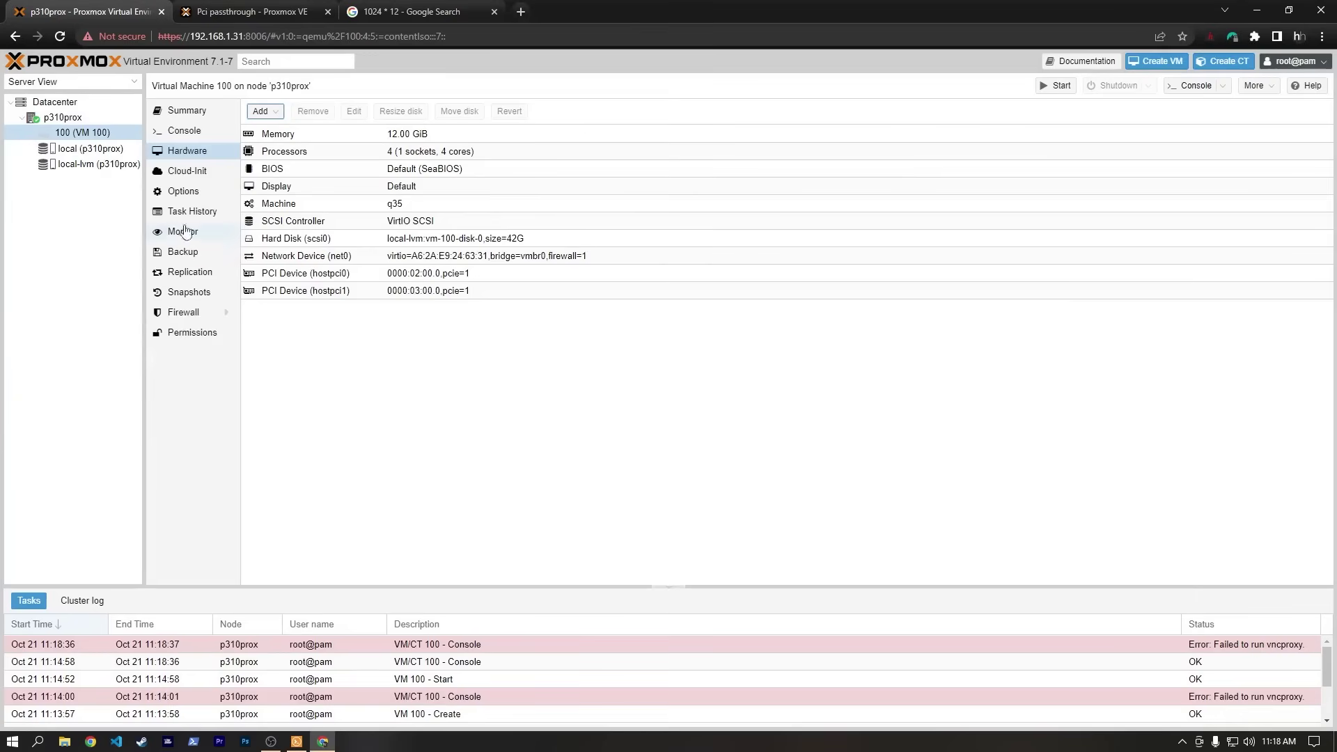
# Start VM 100 and boot the TrueNAS Scale GRUB entry from disk.
pyautogui.click(1062, 87)
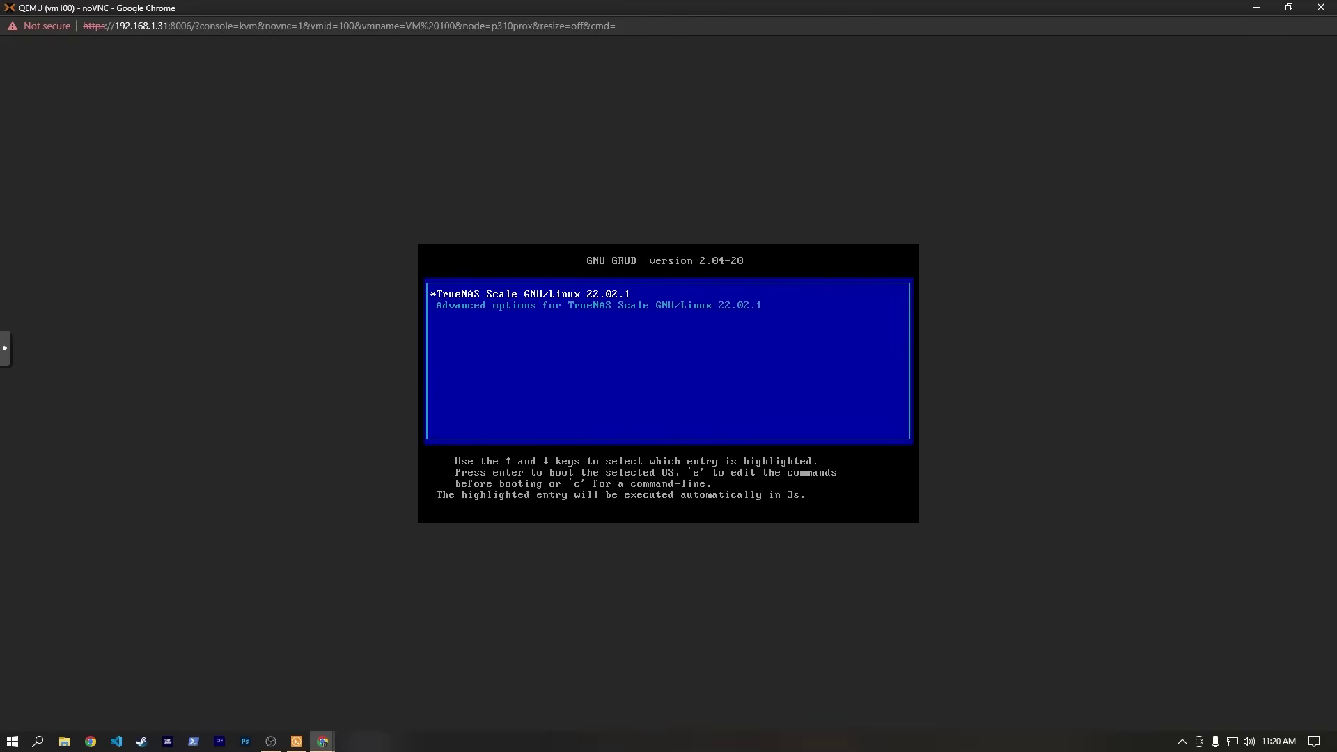
pyautogui.press('Return')
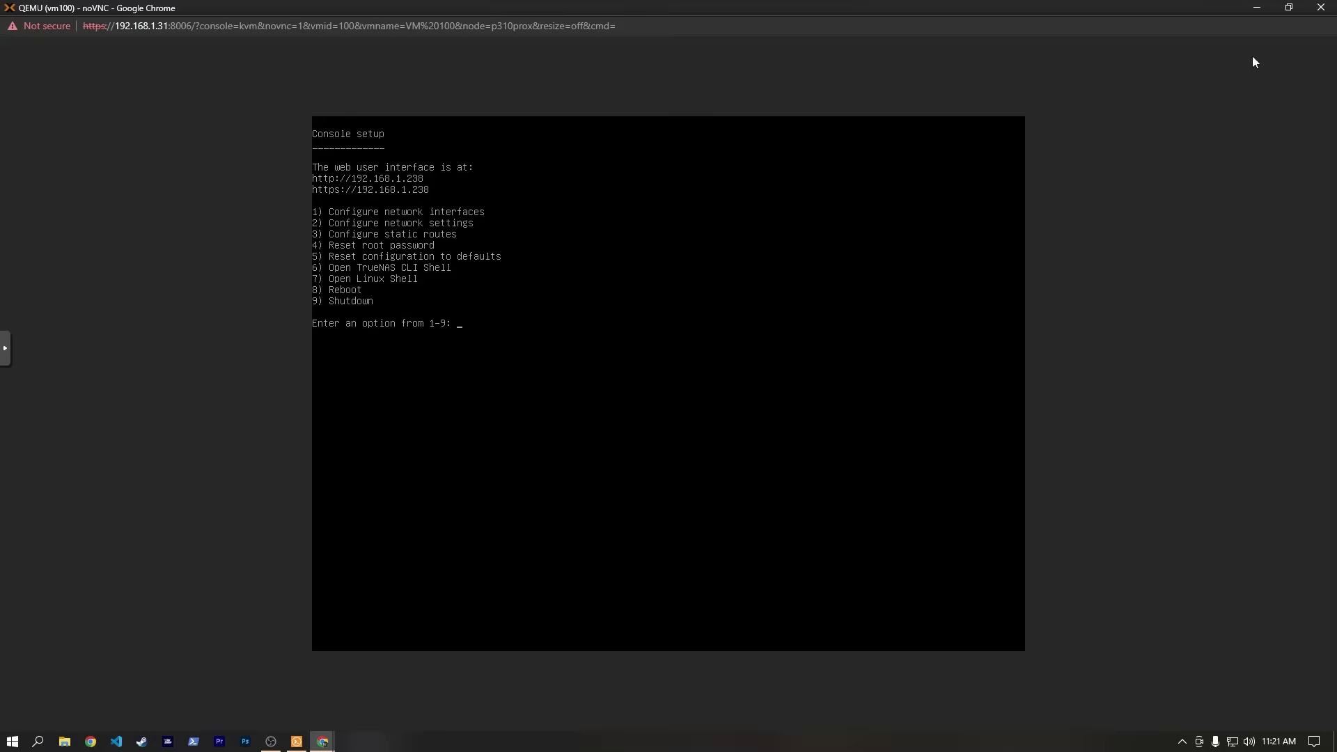
pyautogui.click(1321, 7)
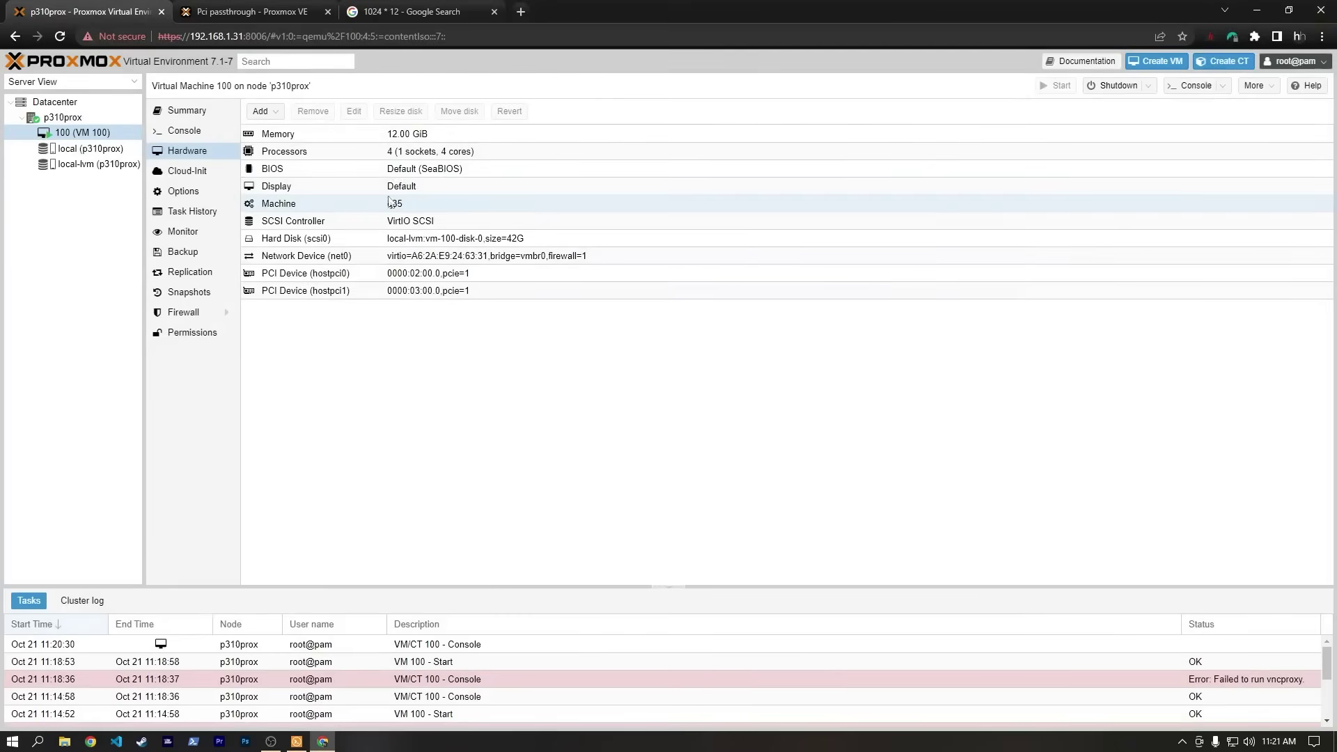
pyautogui.click(495, 11)
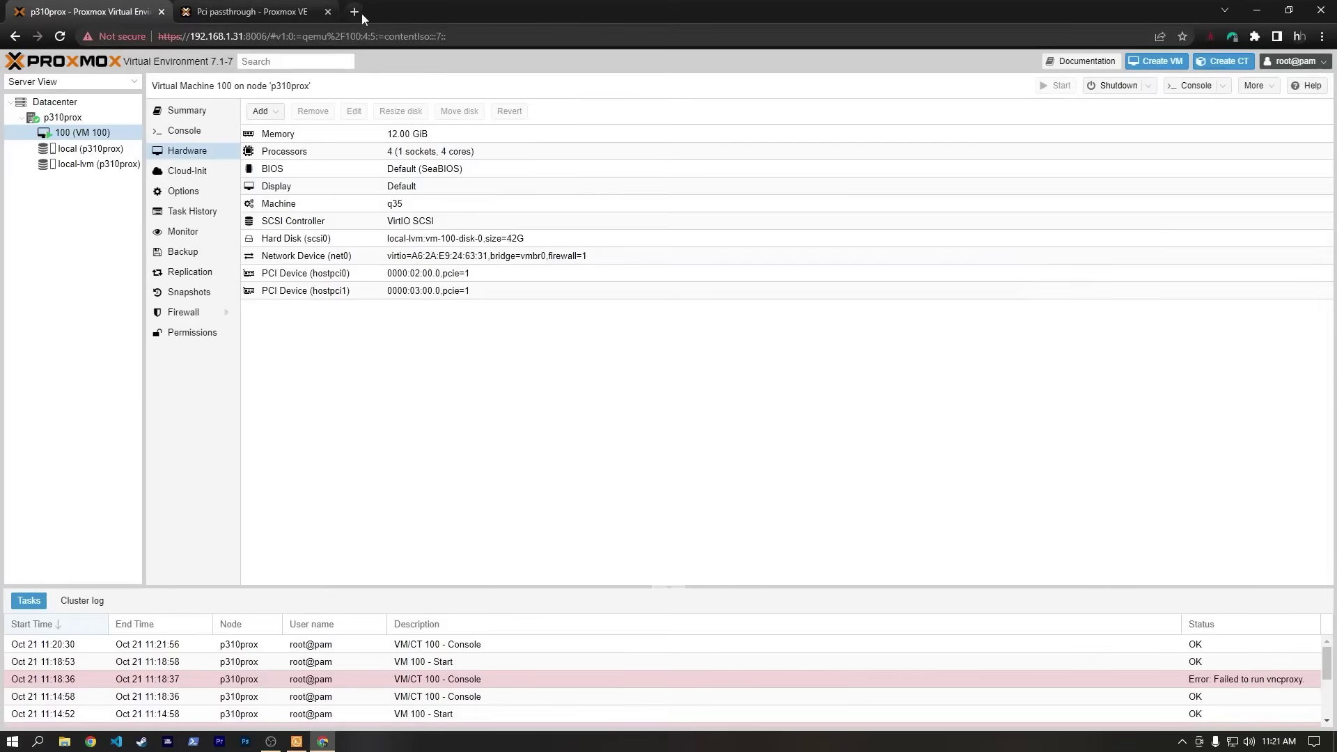
pyautogui.click(361, 14)
pyautogui.write('https://192.168.1.238')
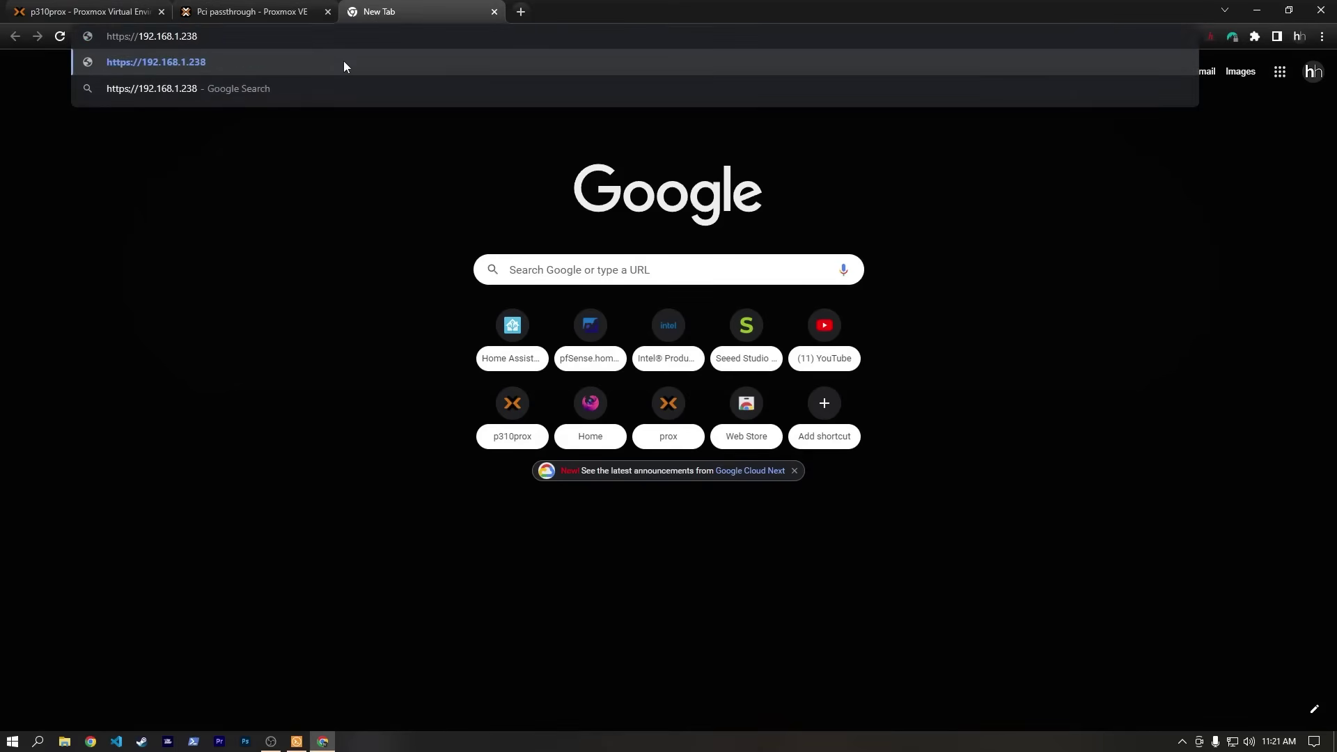
pyautogui.press('Return')
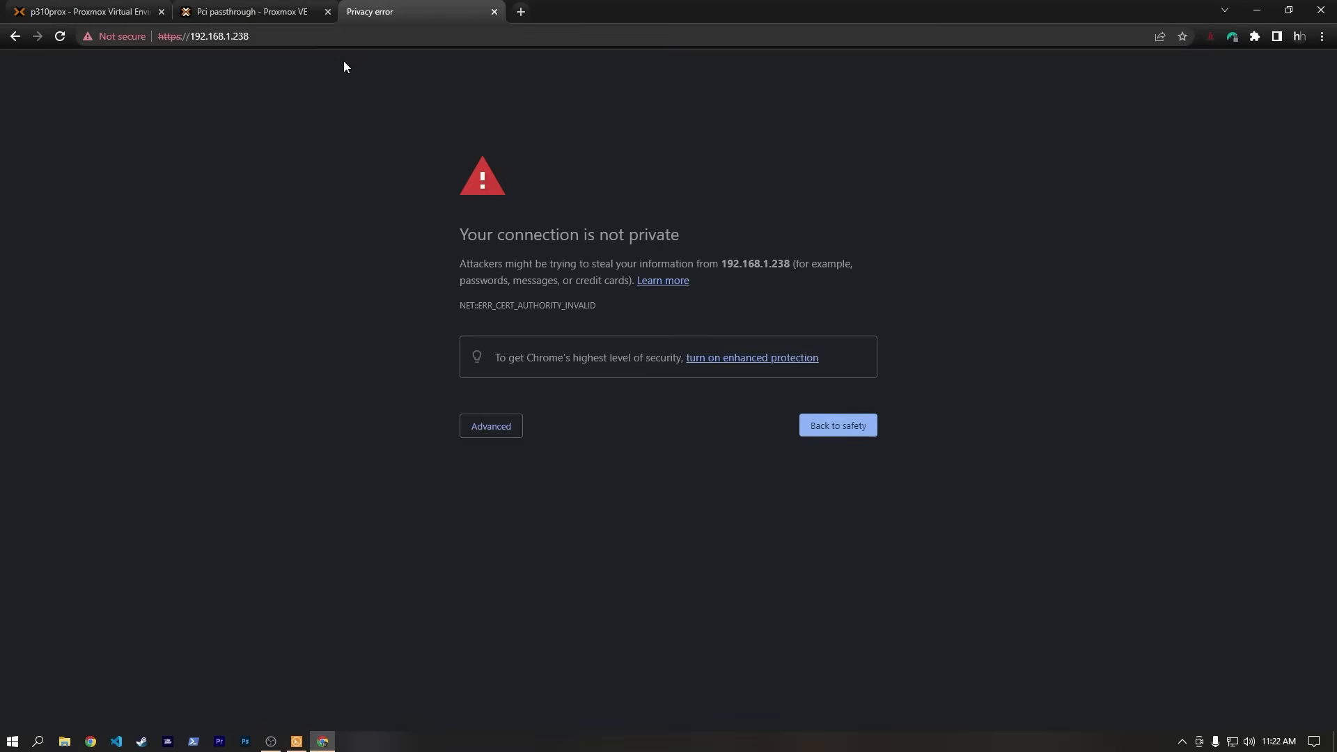
pyautogui.click(491, 427)
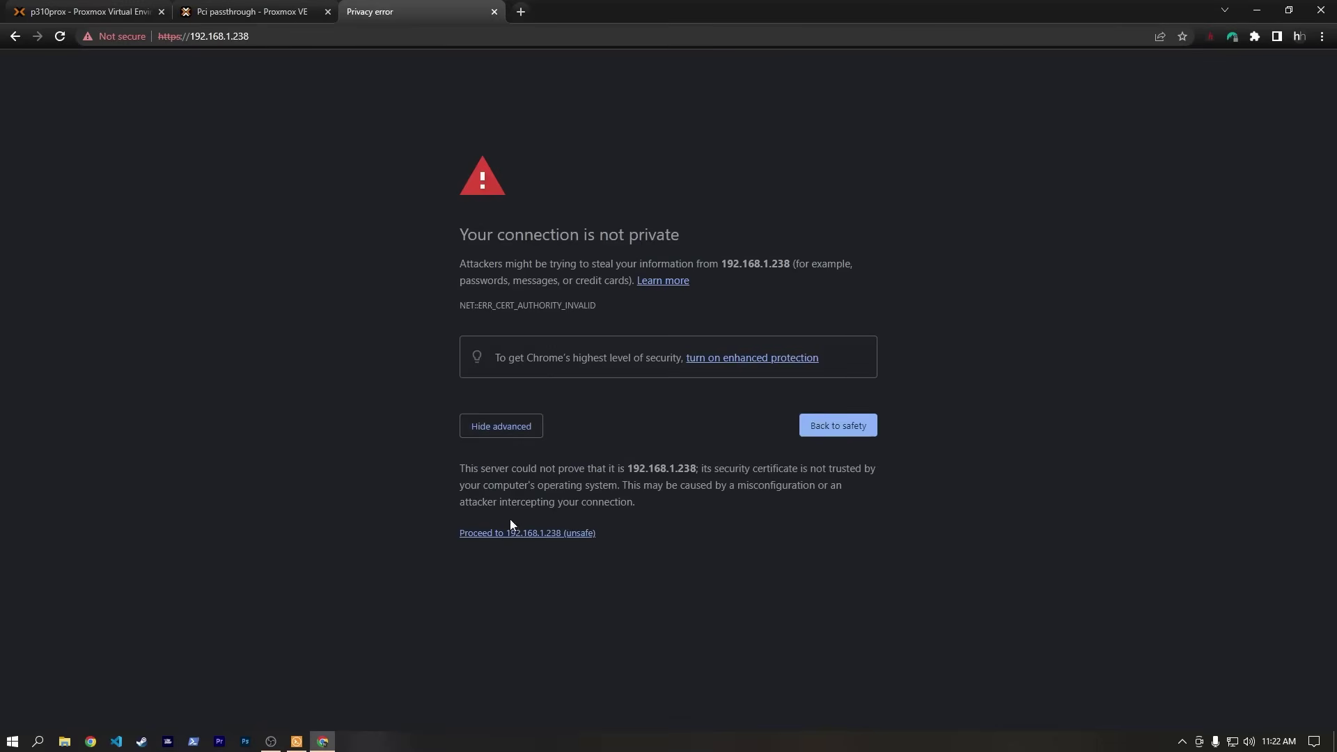
pyautogui.click(509, 533)
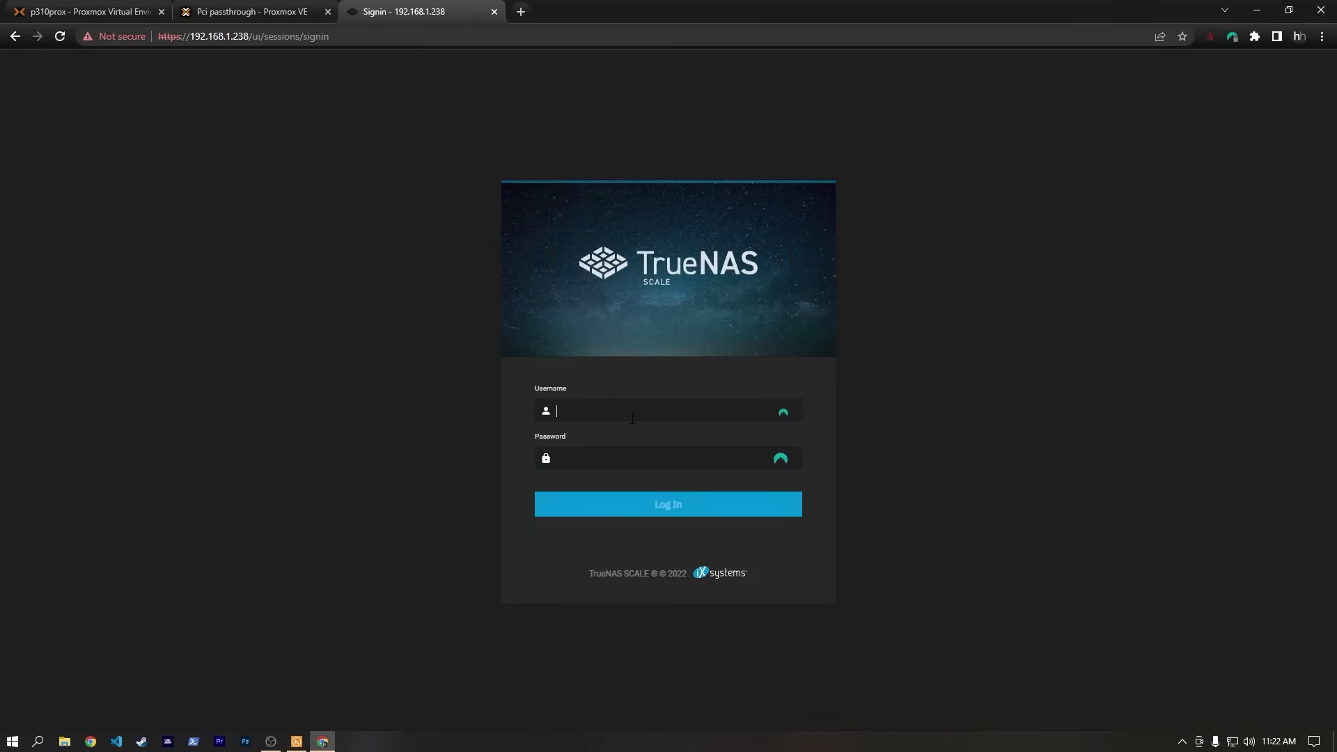
# Log in as root with the root password.
pyautogui.write('root')
pyautogui.press('Tab')
pyautogui.write('*****')
pyautogui.press('Return')
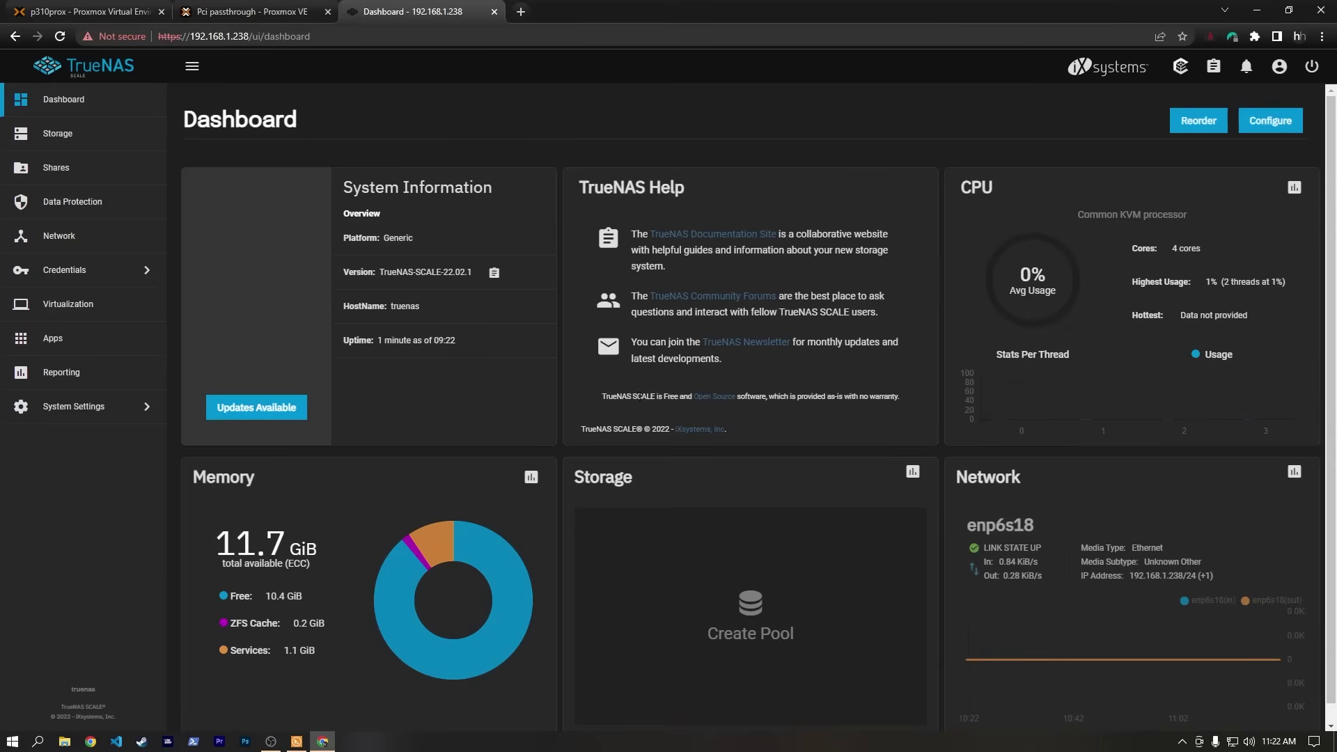
# Start a new pool named prox-pool with all four disks in the data vdev.
pyautogui.click(77, 134)
pyautogui.click(772, 376)
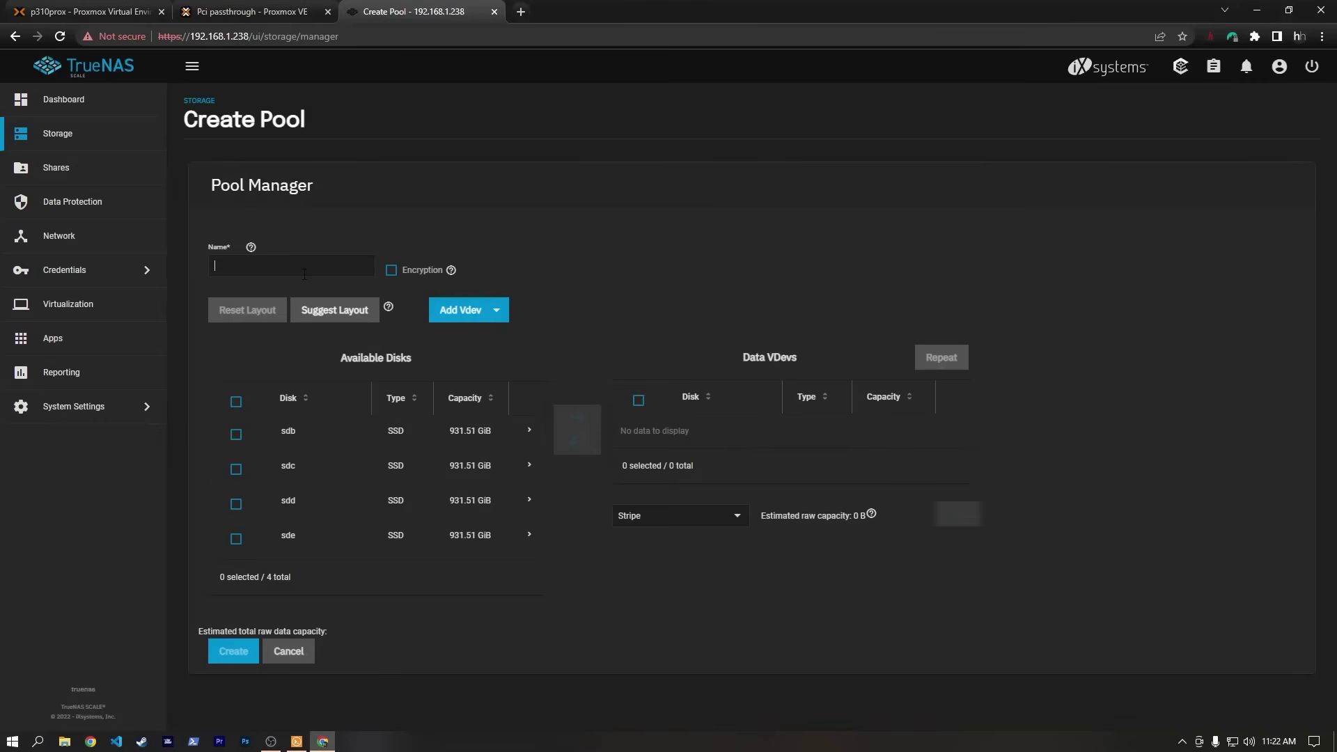
pyautogui.write('prox-pool')
pyautogui.click(236, 402)
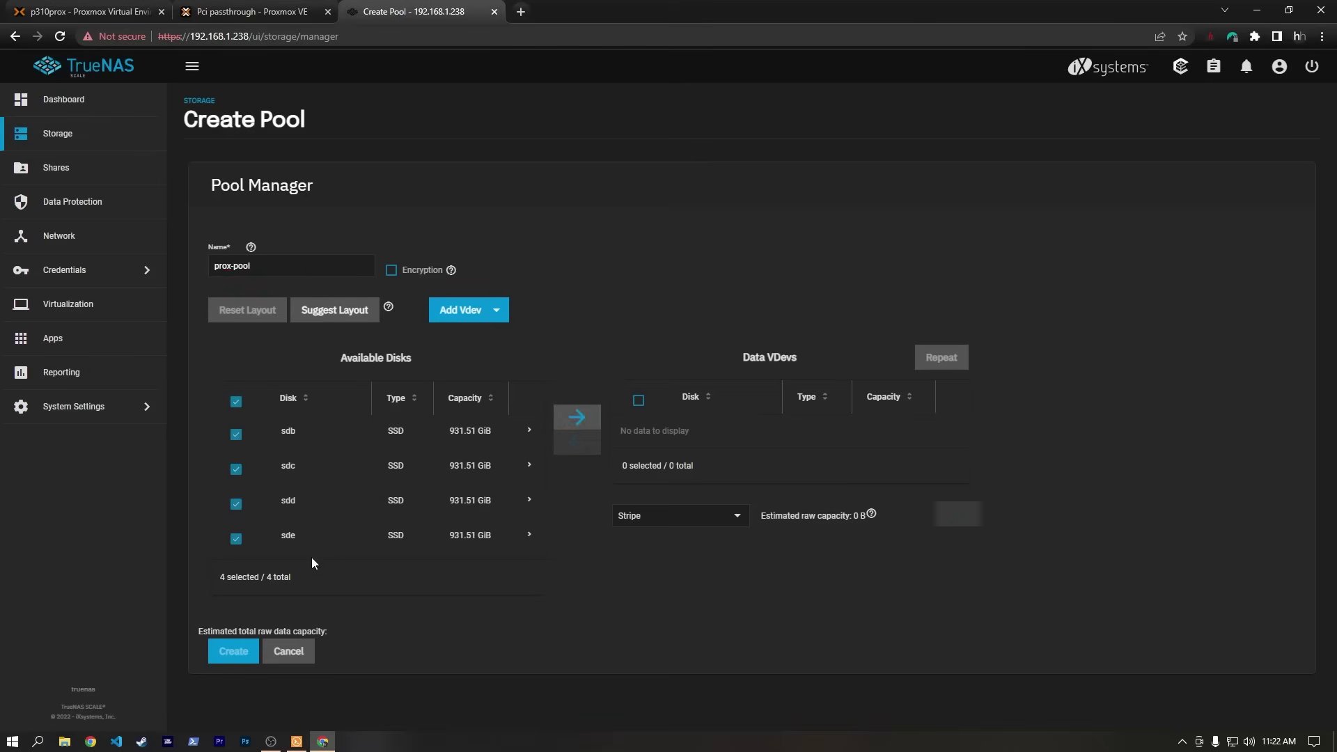
pyautogui.click(572, 417)
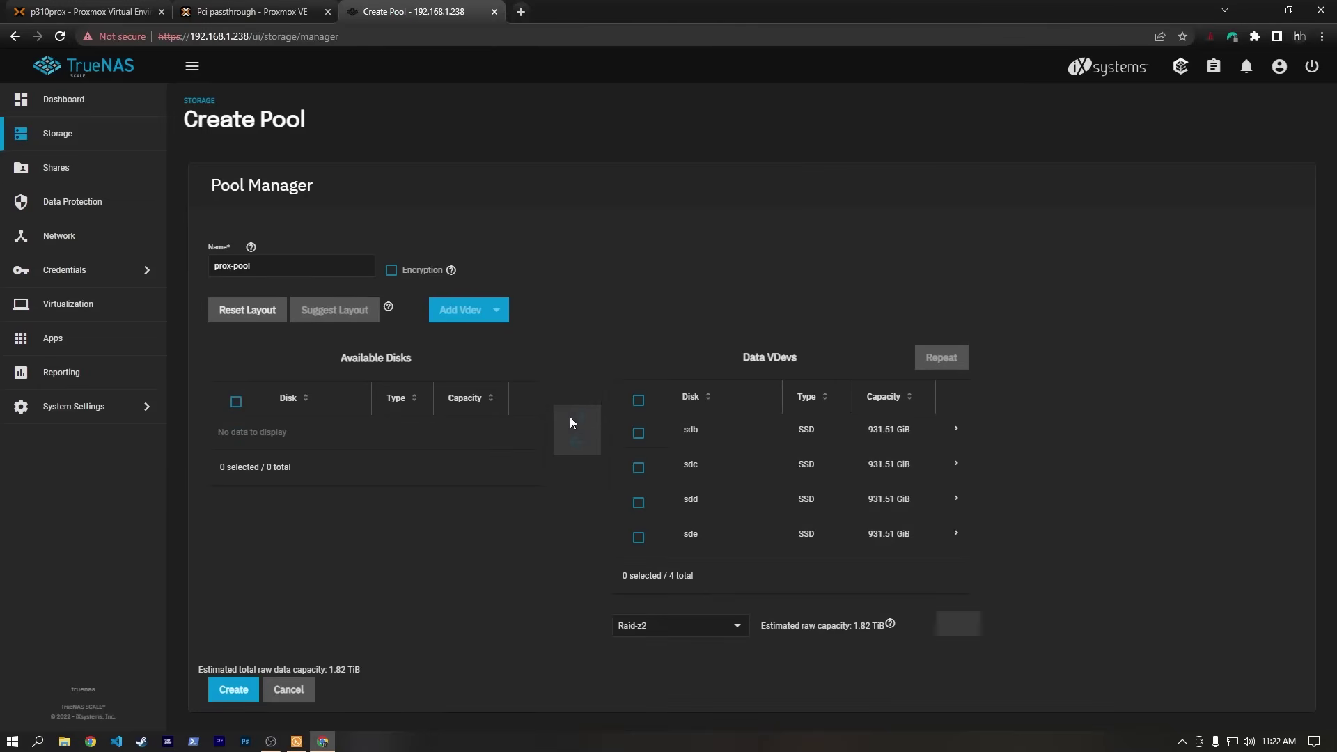
# Set the data vdev layout to Raid-z, confirm erasing the disks, and create the pool.
pyautogui.click(738, 629)
pyautogui.click(710, 611)
pyautogui.click(667, 628)
pyautogui.click(670, 650)
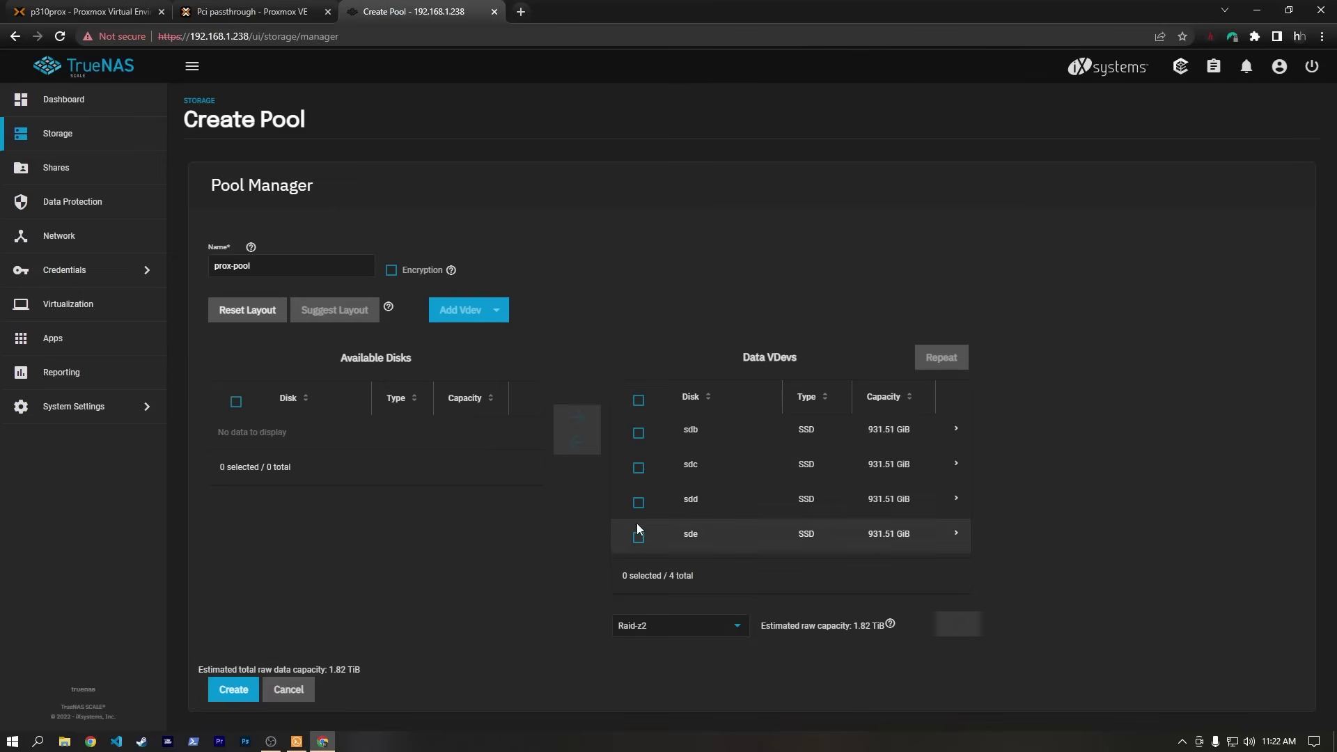
pyautogui.click(728, 629)
pyautogui.click(685, 611)
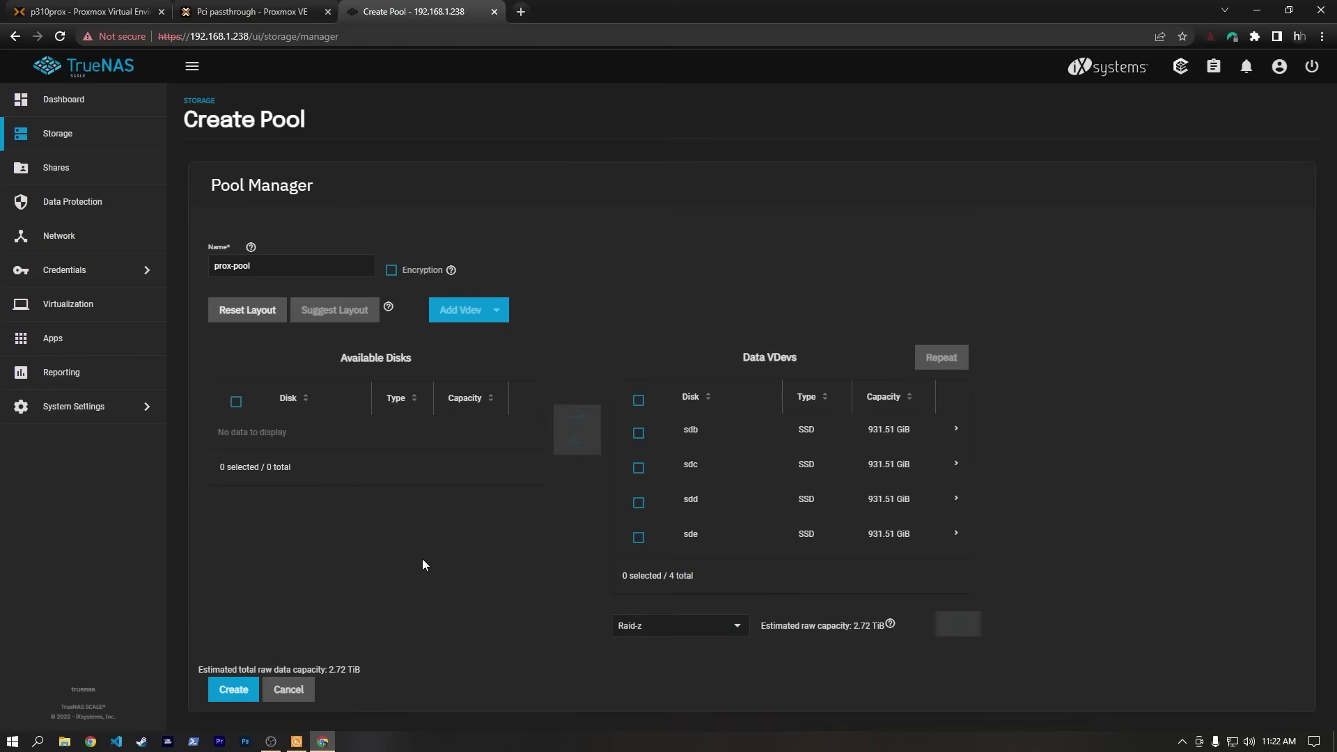
pyautogui.click(233, 688)
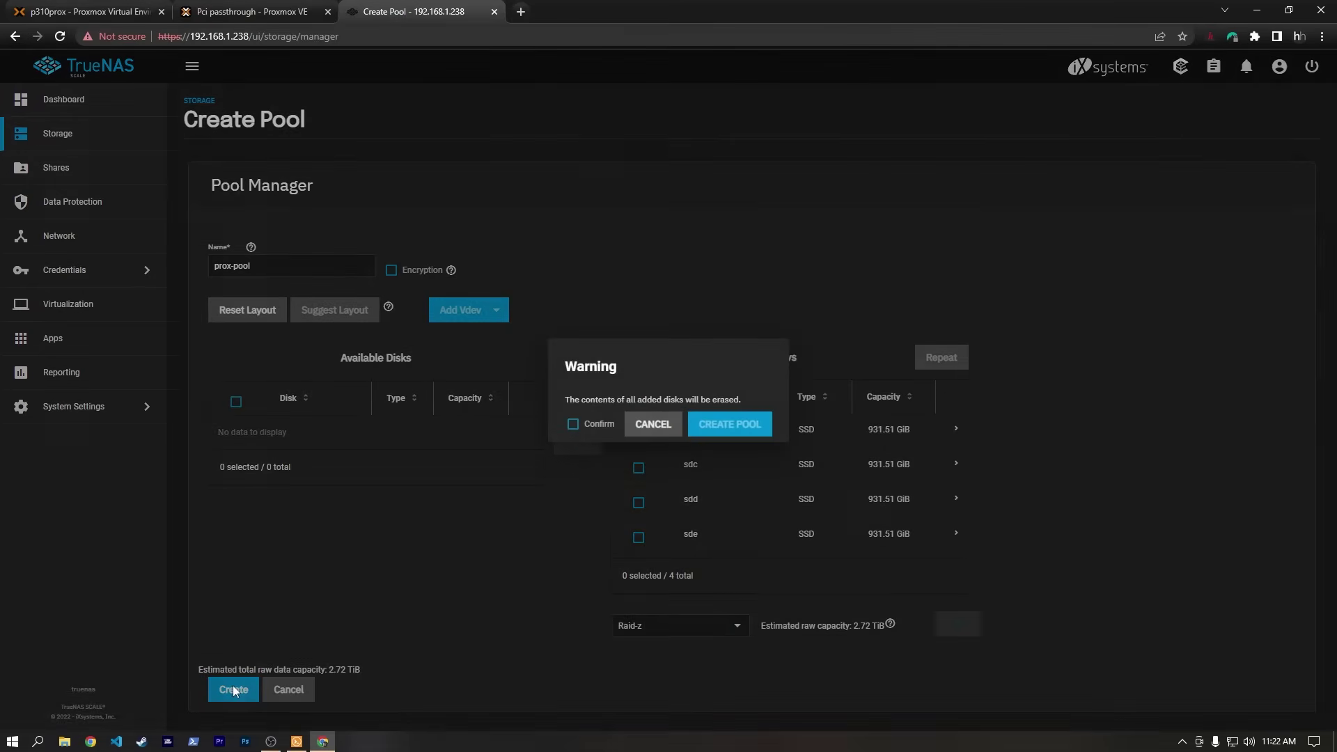
pyautogui.click(587, 427)
pyautogui.click(729, 426)
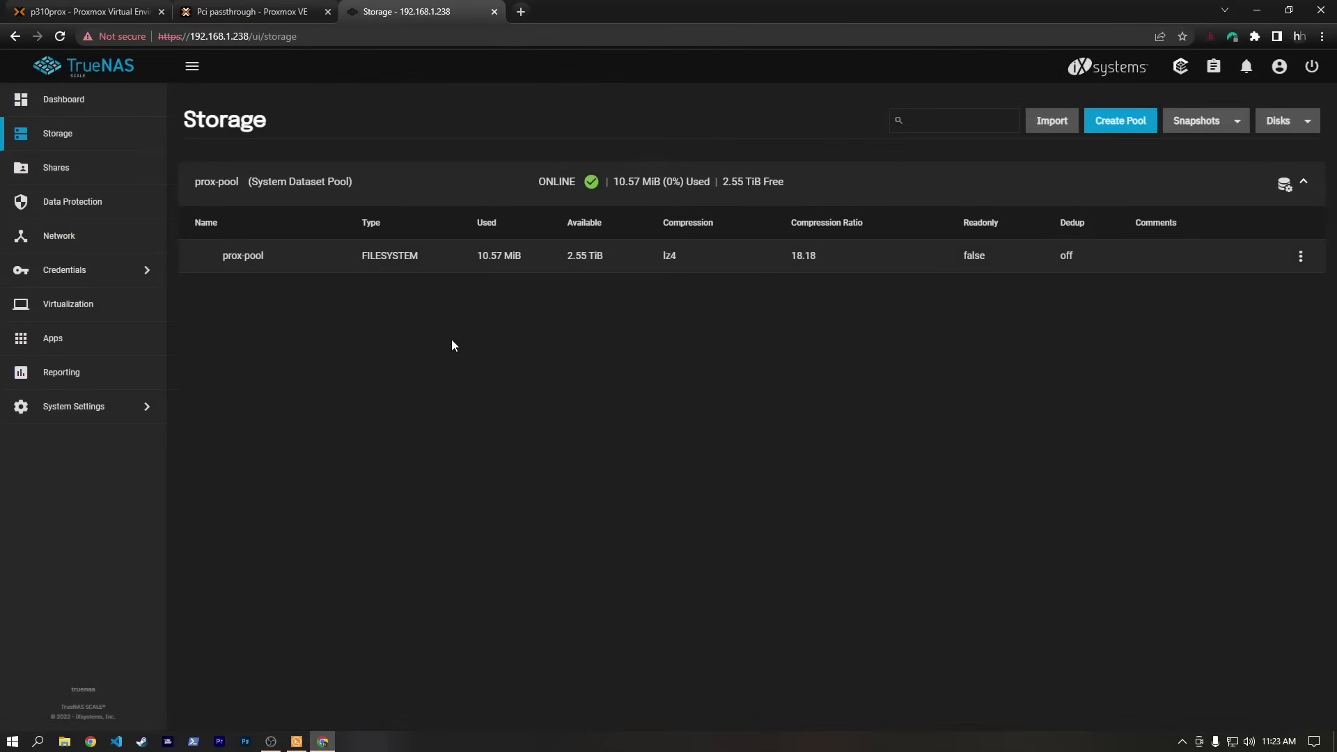
# Add dataset prox-share under prox-pool with Share Type SMB and save it.
pyautogui.press('F11')
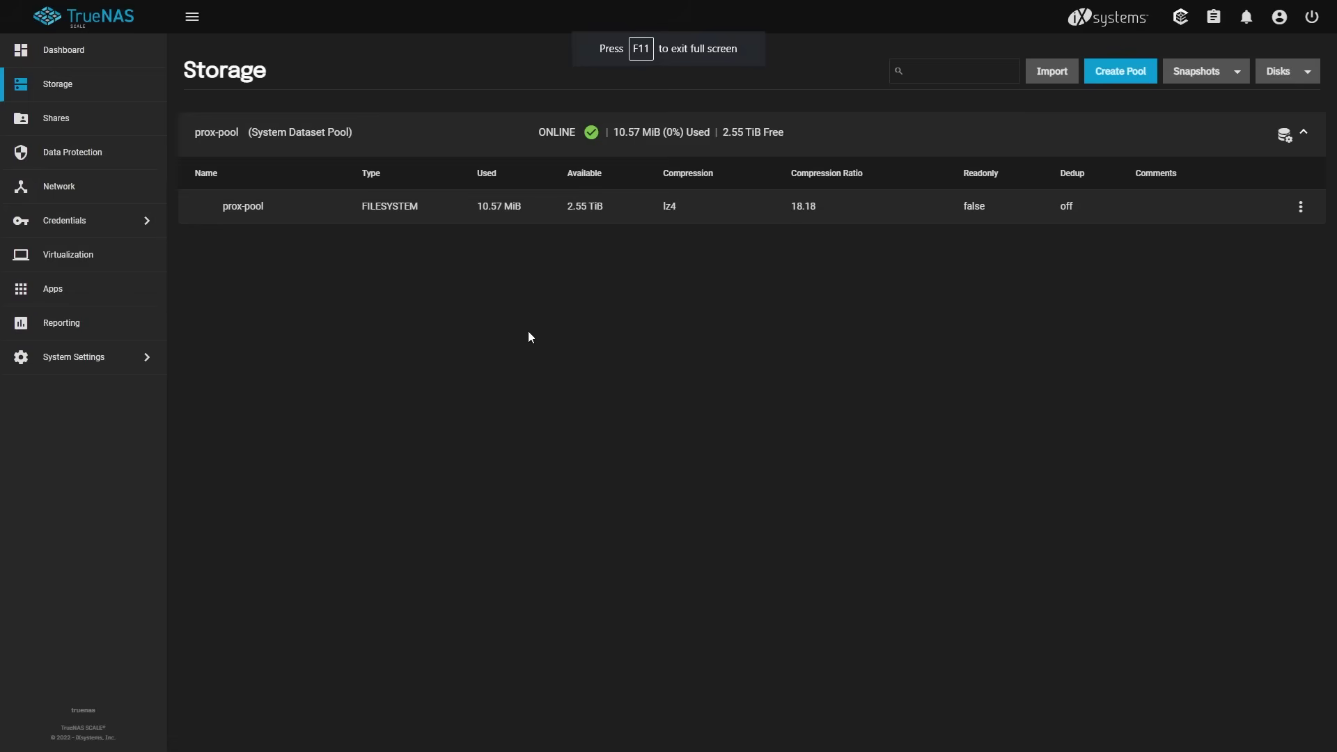
pyautogui.click(1301, 209)
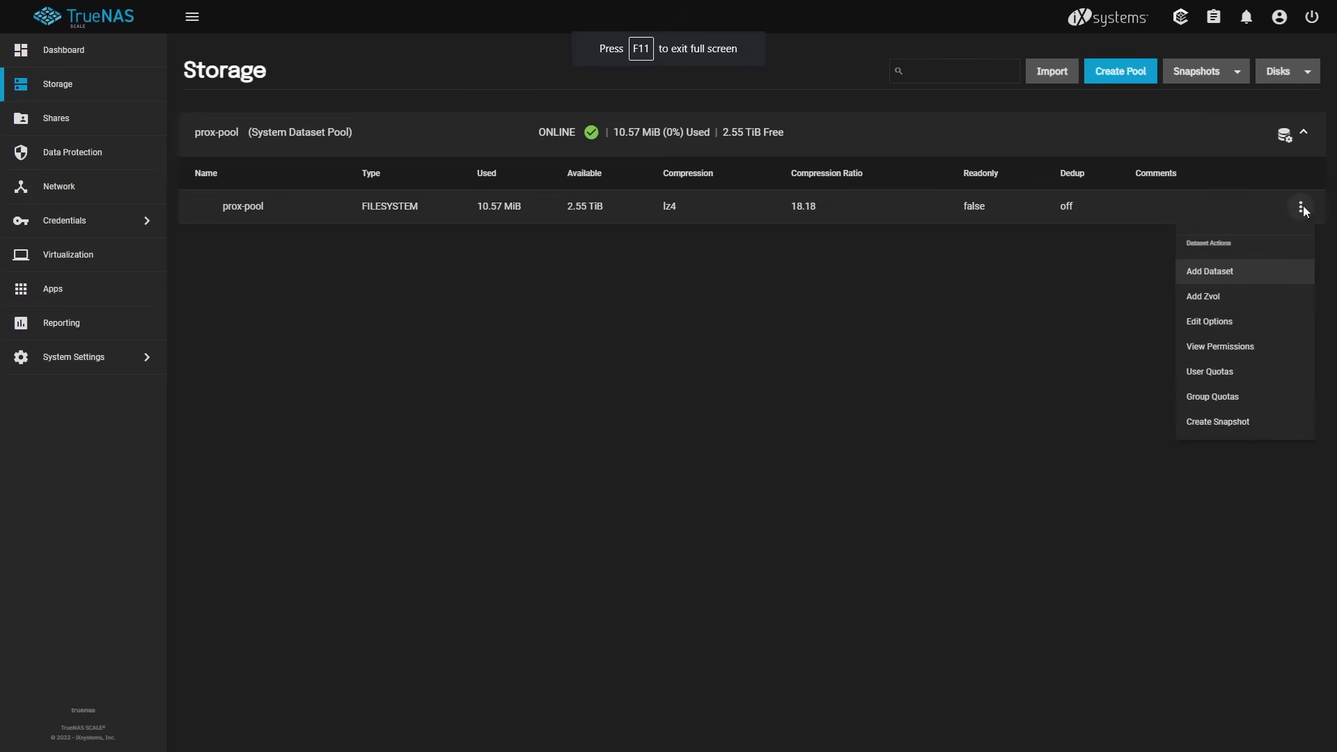
pyautogui.click(1237, 276)
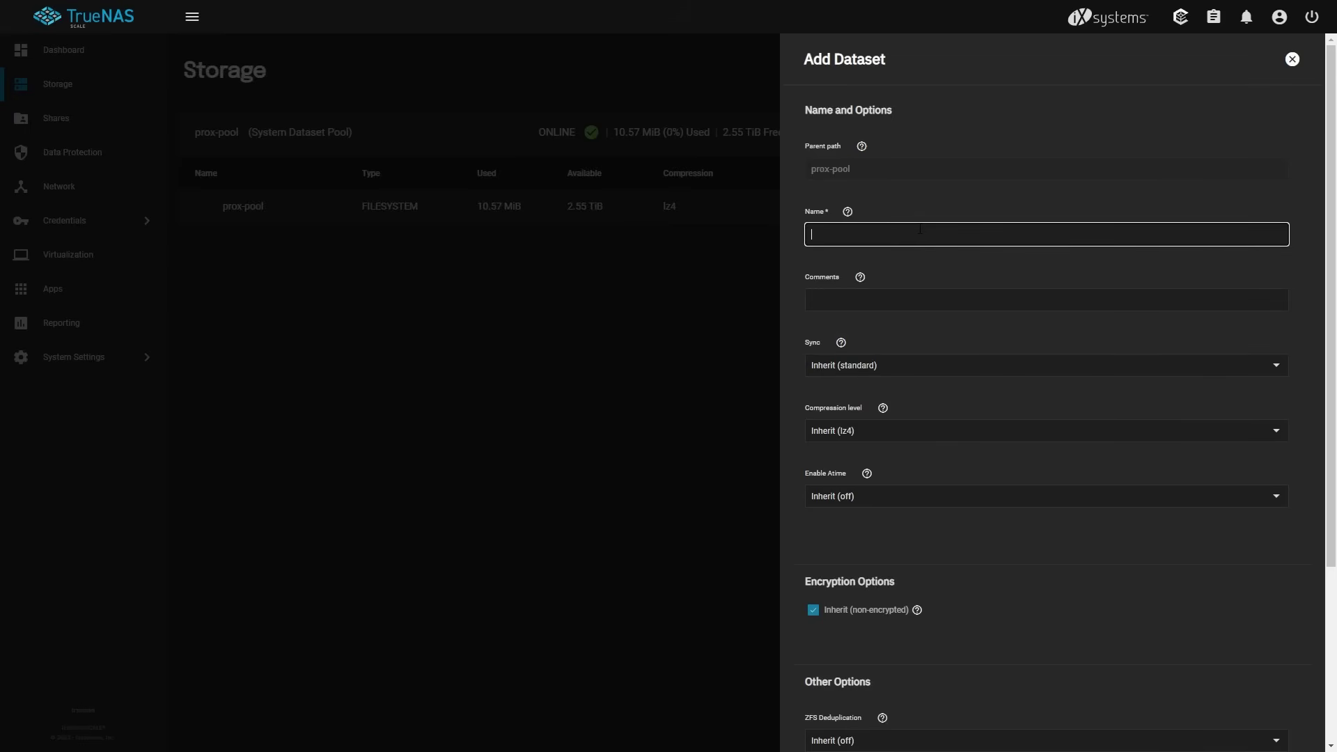
pyautogui.write('prox-share')
pyautogui.scroll(-2, 927, 274)
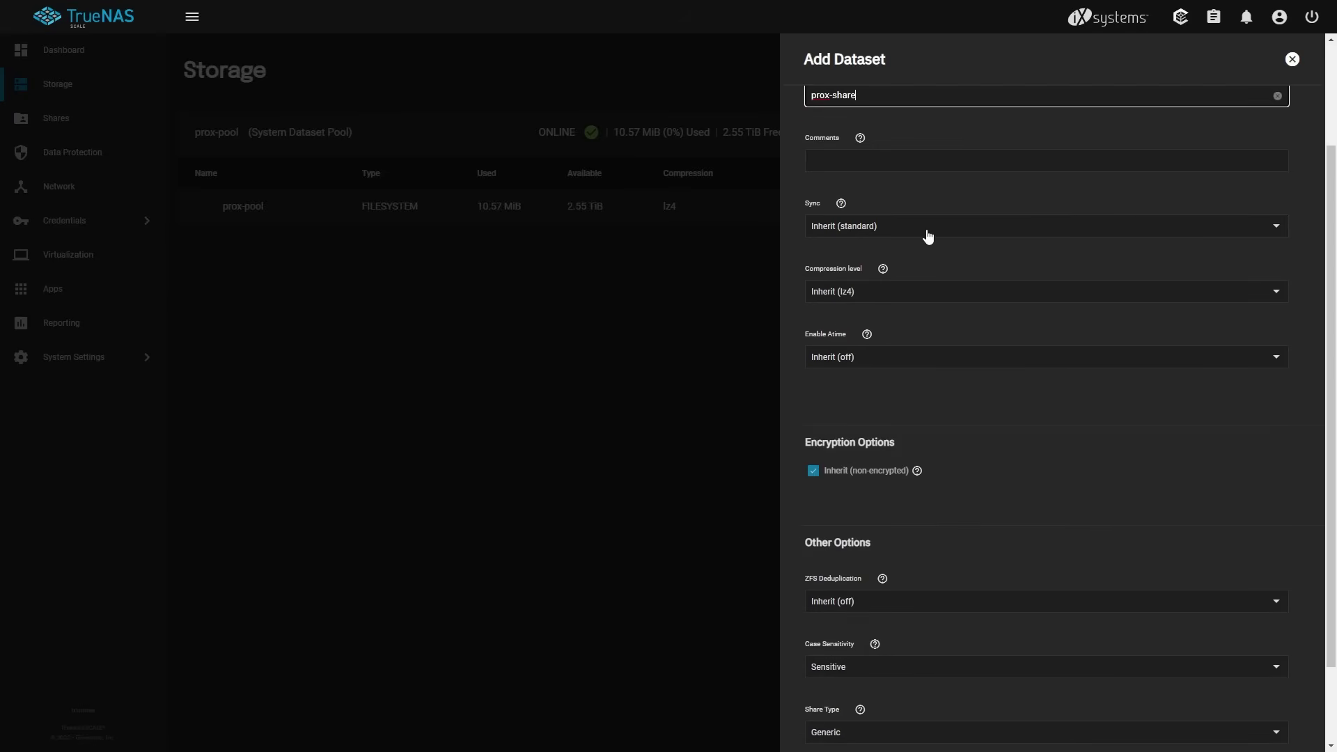
pyautogui.scroll(-2, 975, 209)
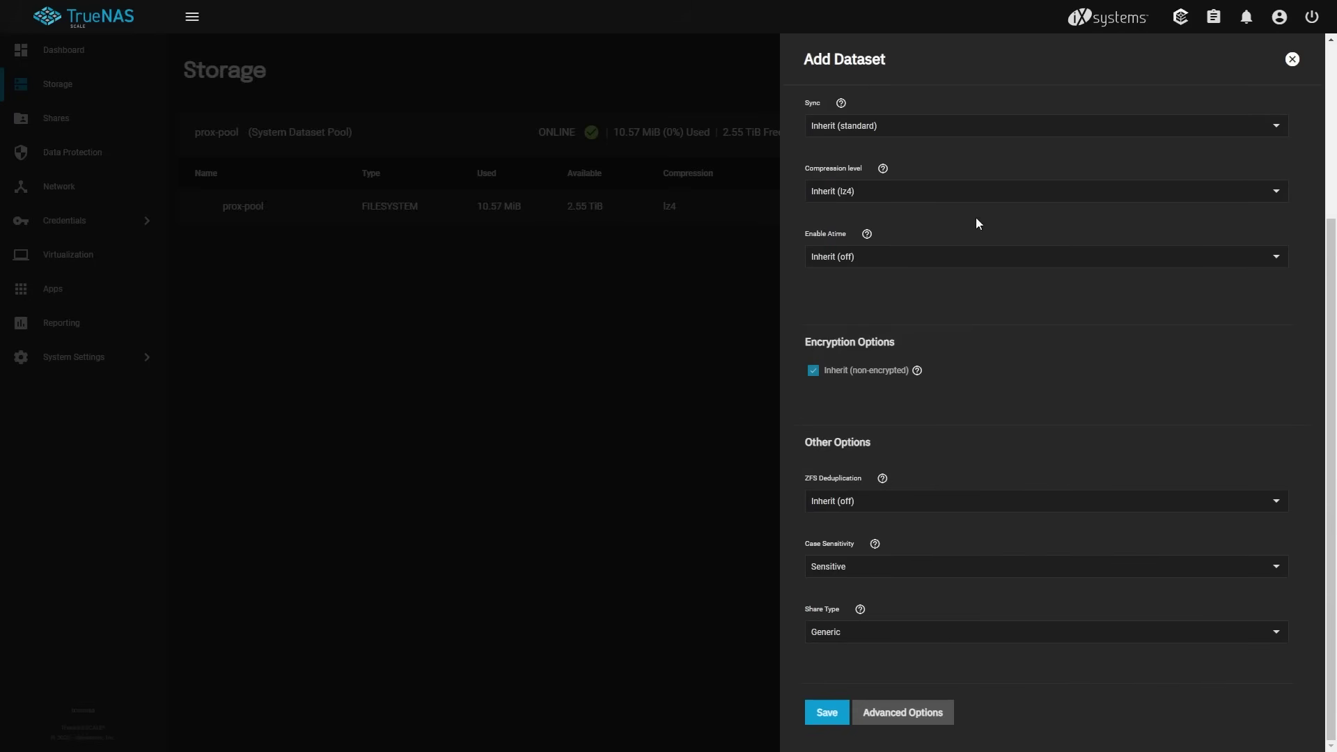
pyautogui.click(940, 633)
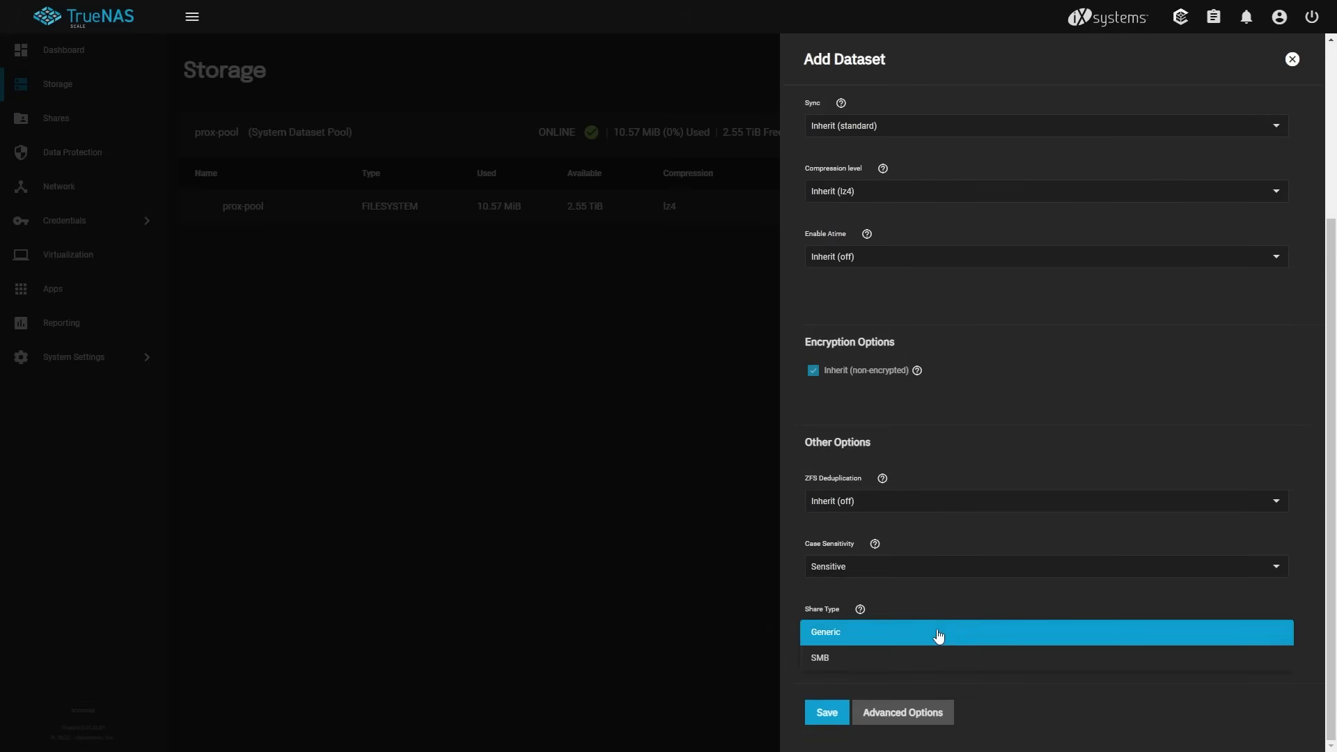
pyautogui.click(898, 657)
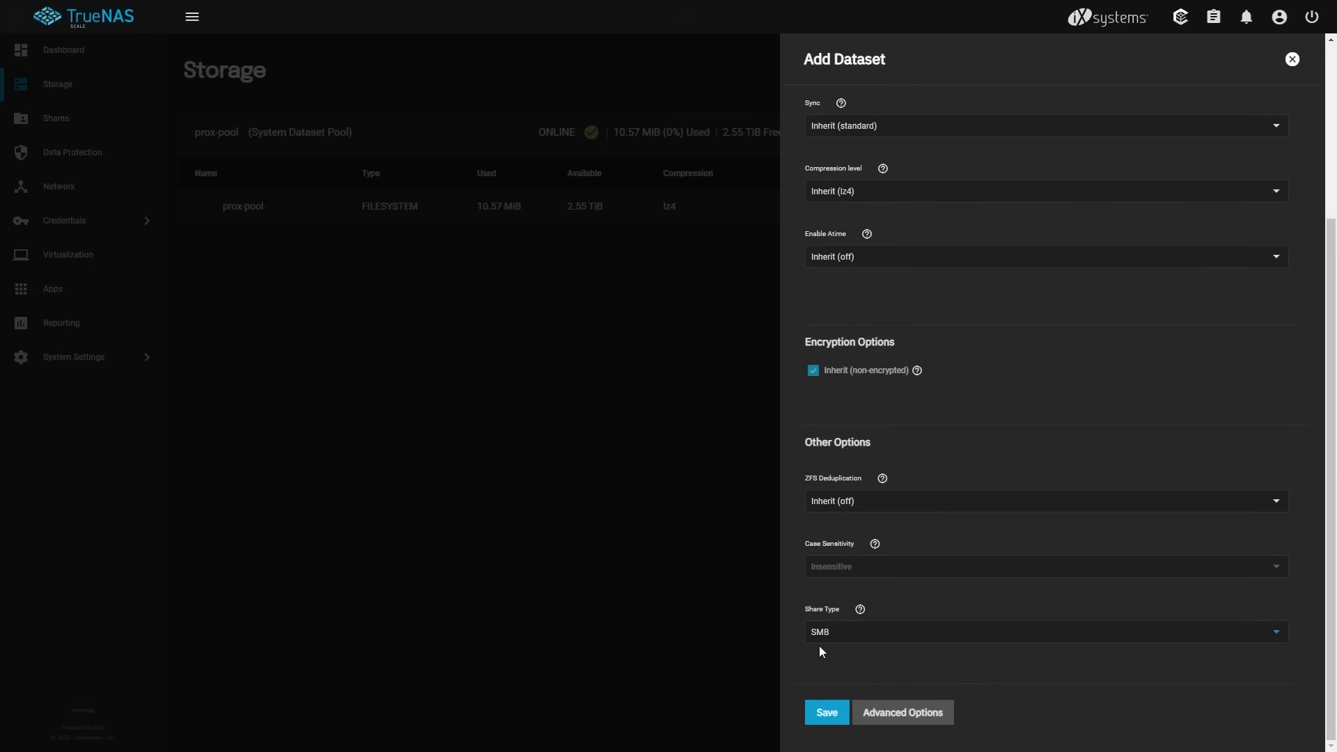
pyautogui.click(836, 714)
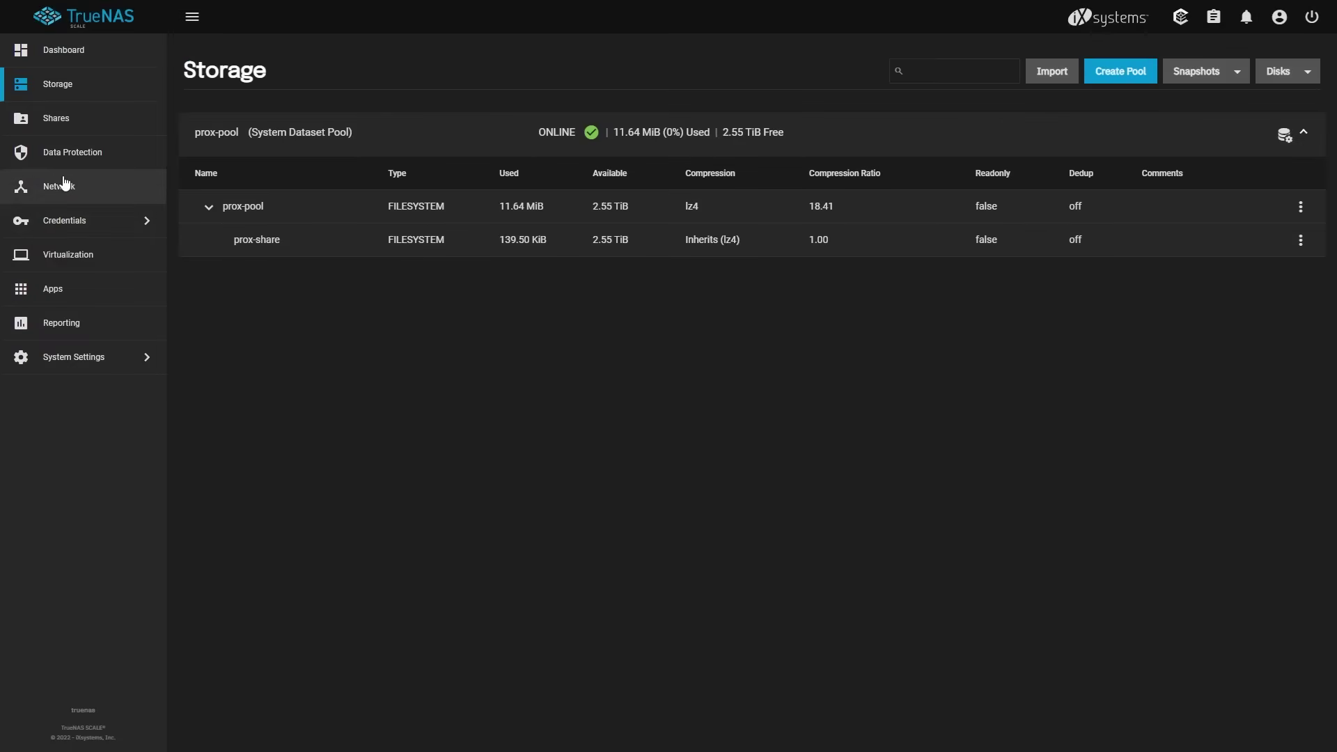
# Go to Credentials > Local Users and start adding a user.
pyautogui.click(65, 219)
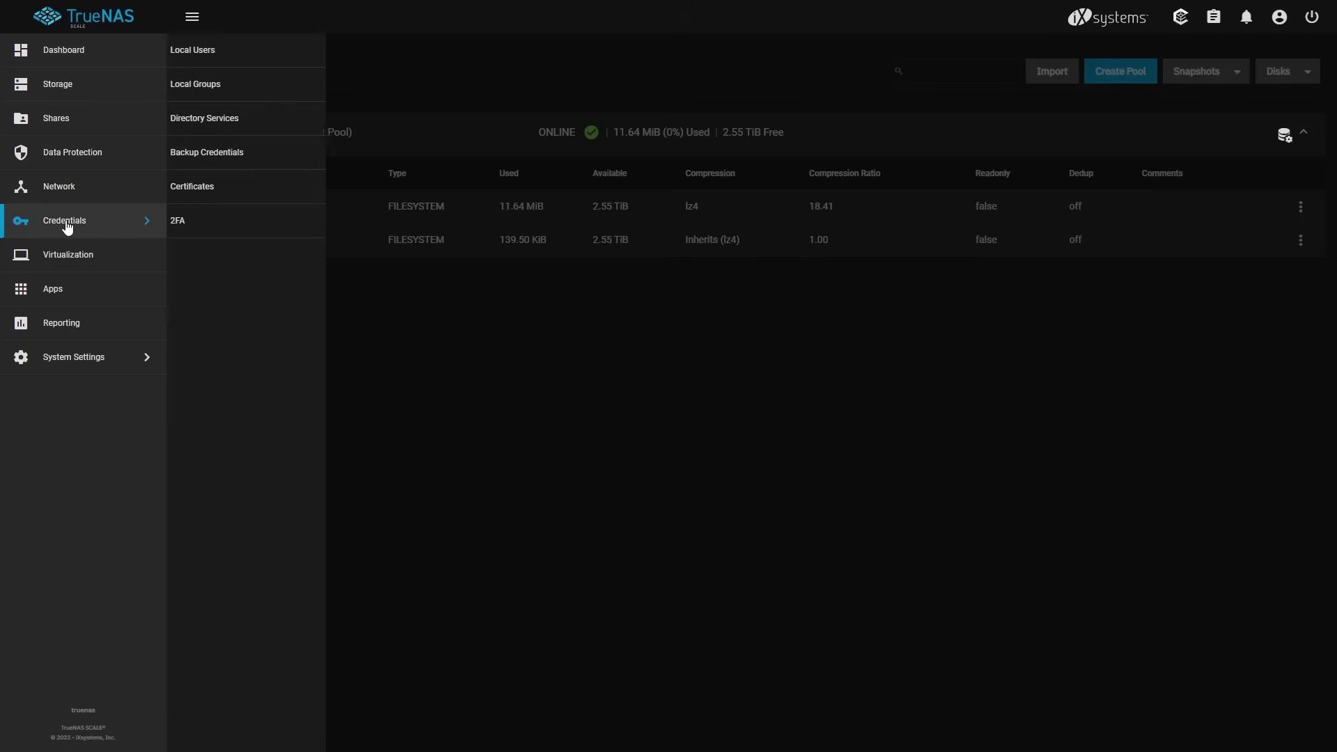
pyautogui.click(209, 53)
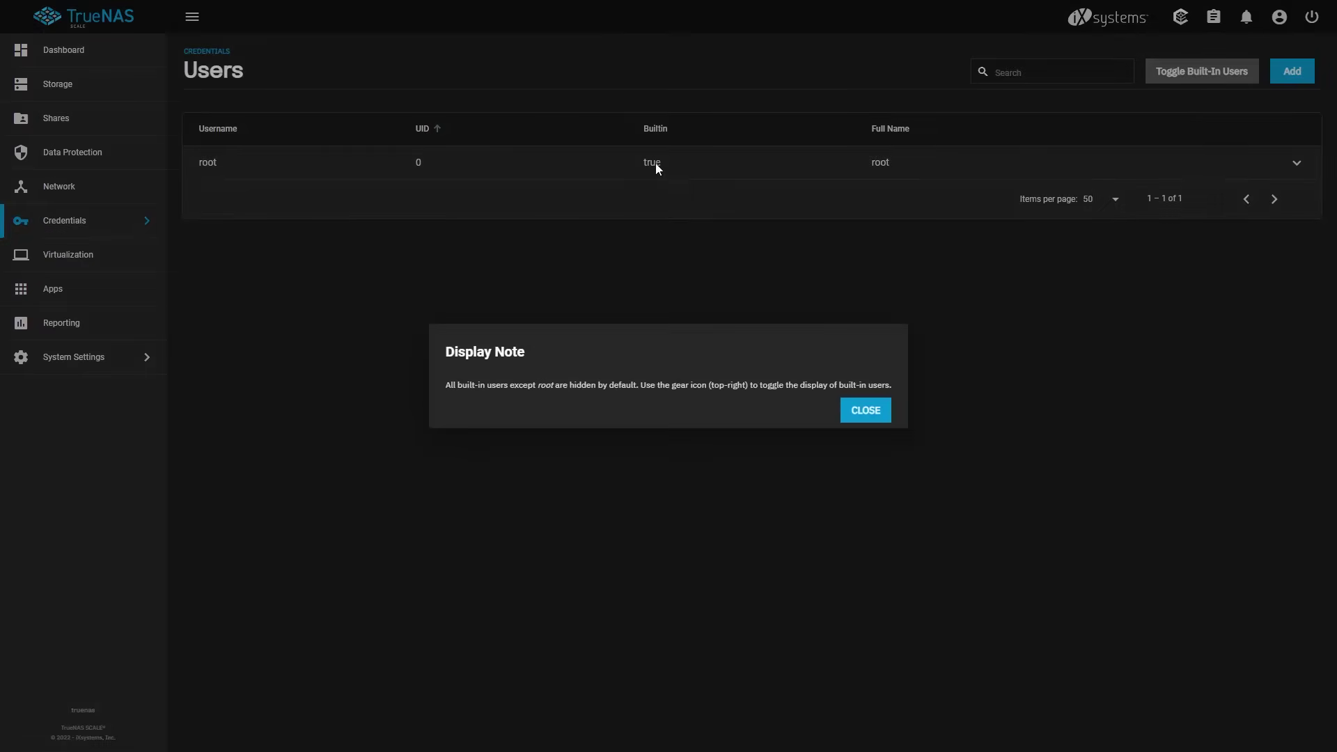
pyautogui.click(866, 418)
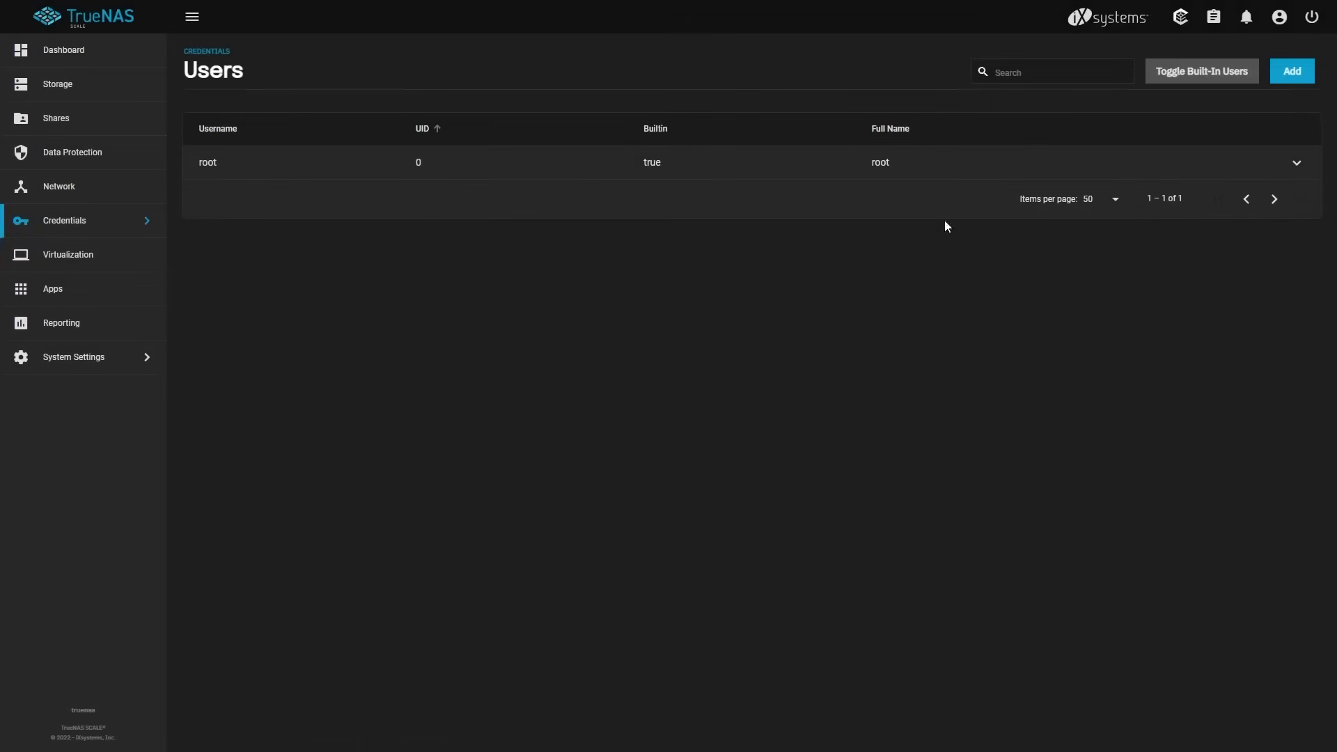
pyautogui.click(1293, 71)
# Enter haven as the full name and type the password in both password fields.
pyautogui.click(872, 172)
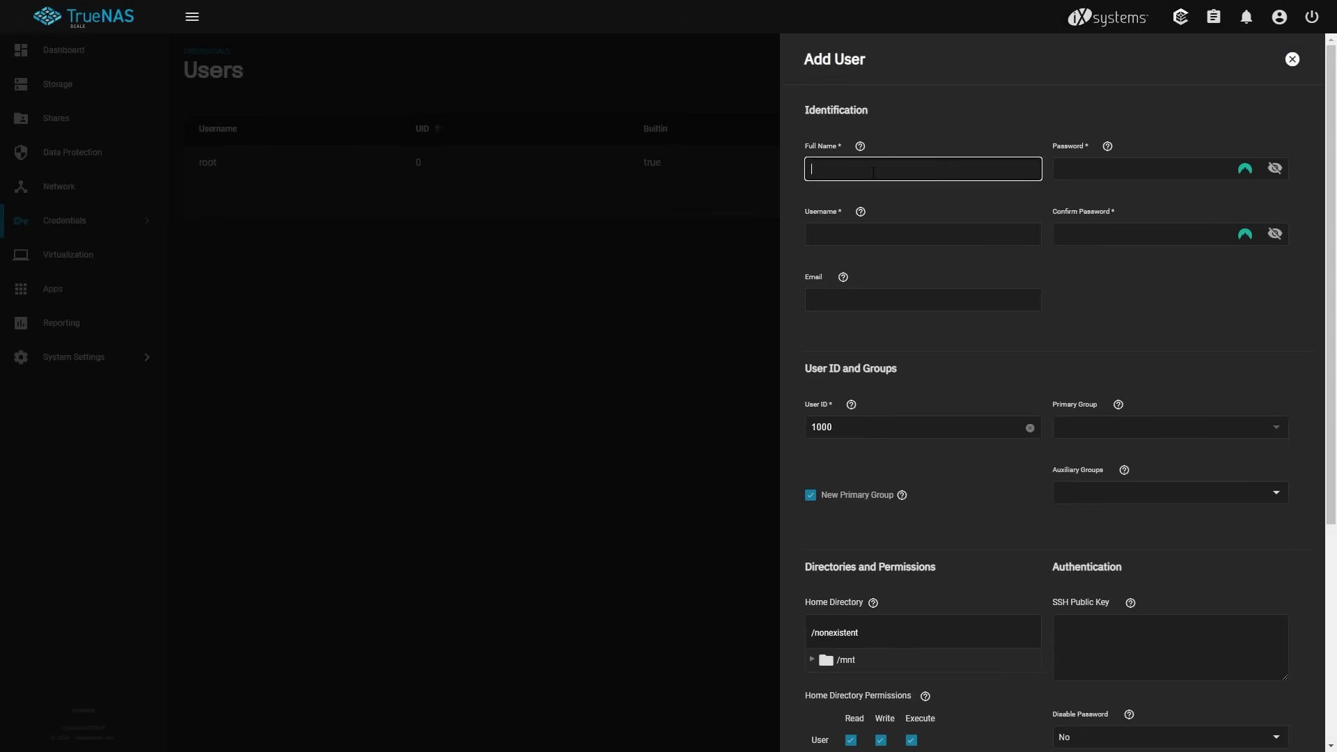
pyautogui.press('Tab')
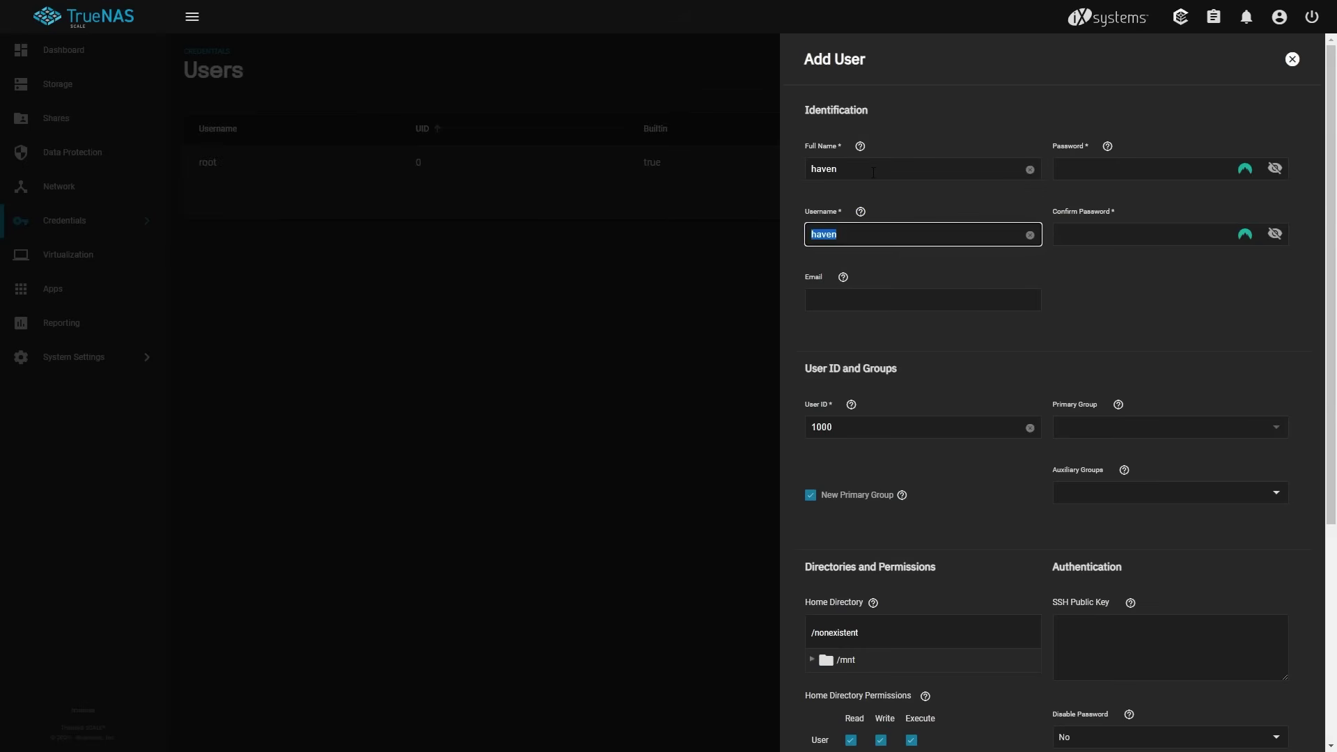
pyautogui.press('Tab')
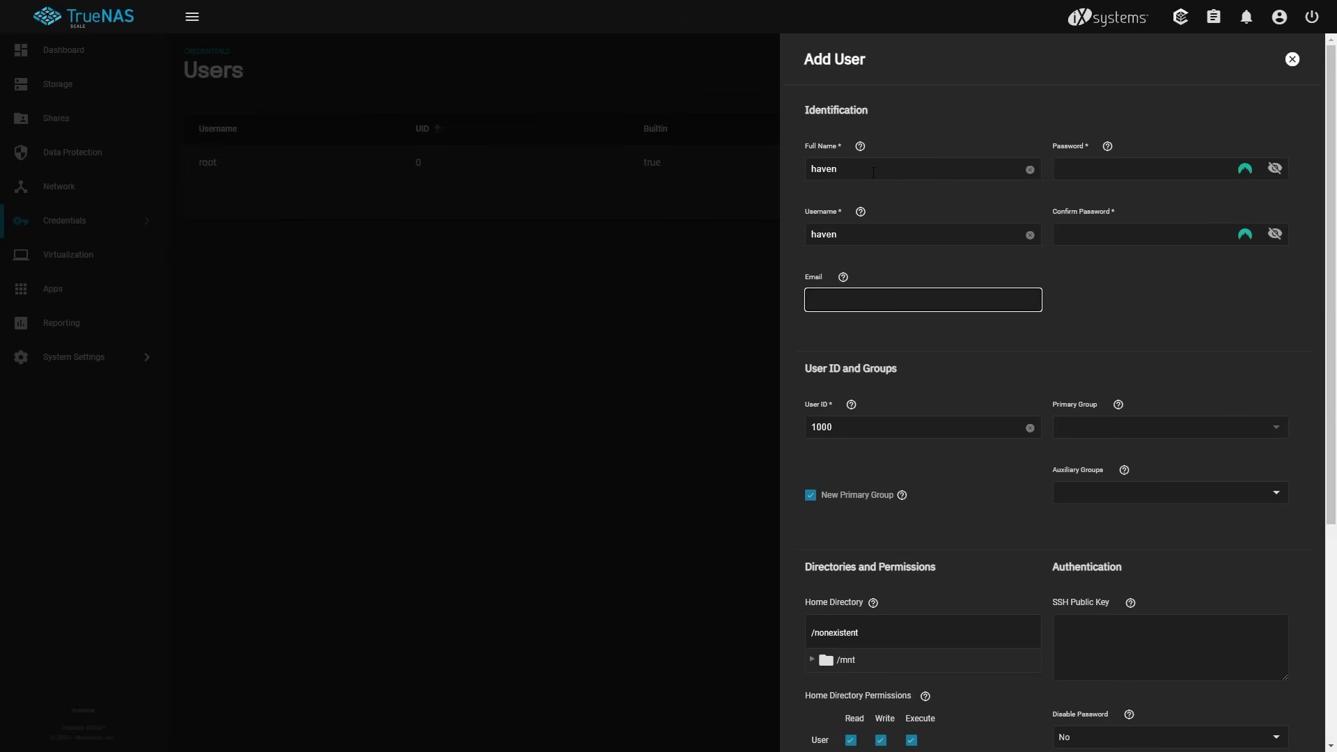
pyautogui.press('Tab')
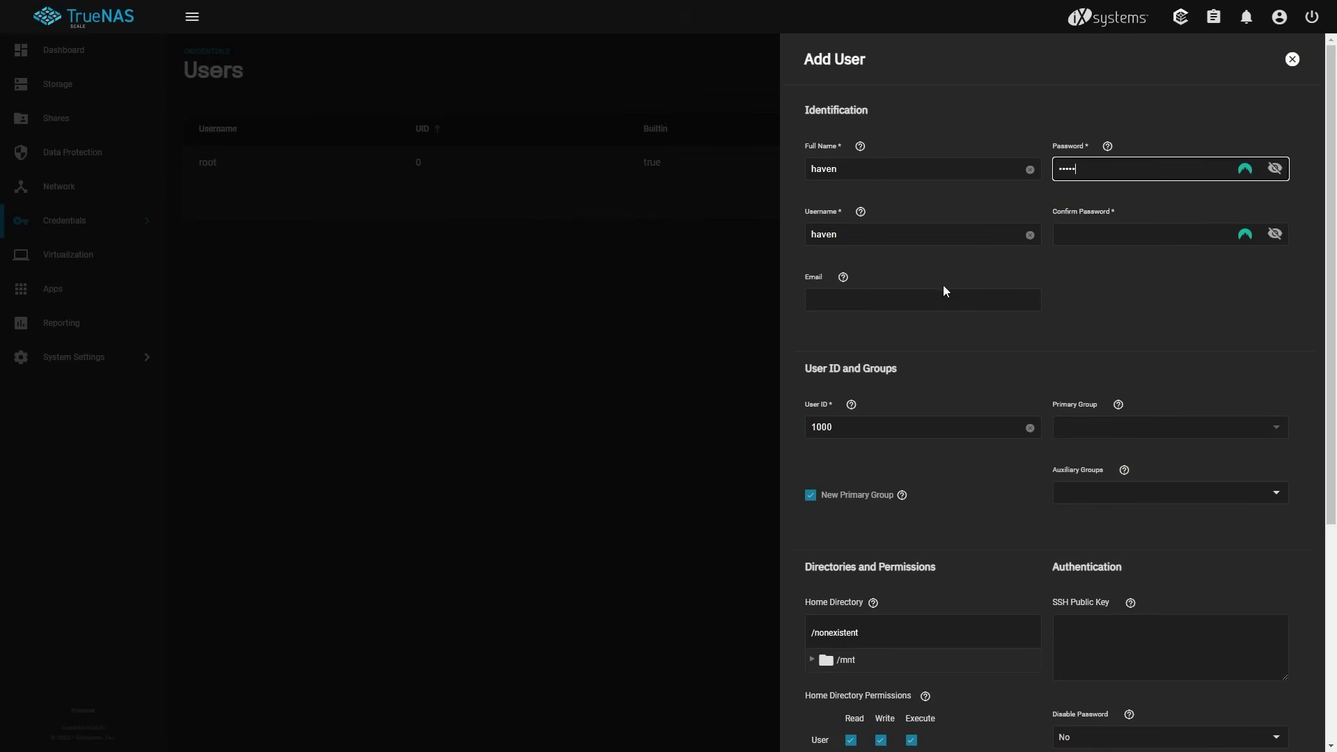
pyautogui.click(1102, 230)
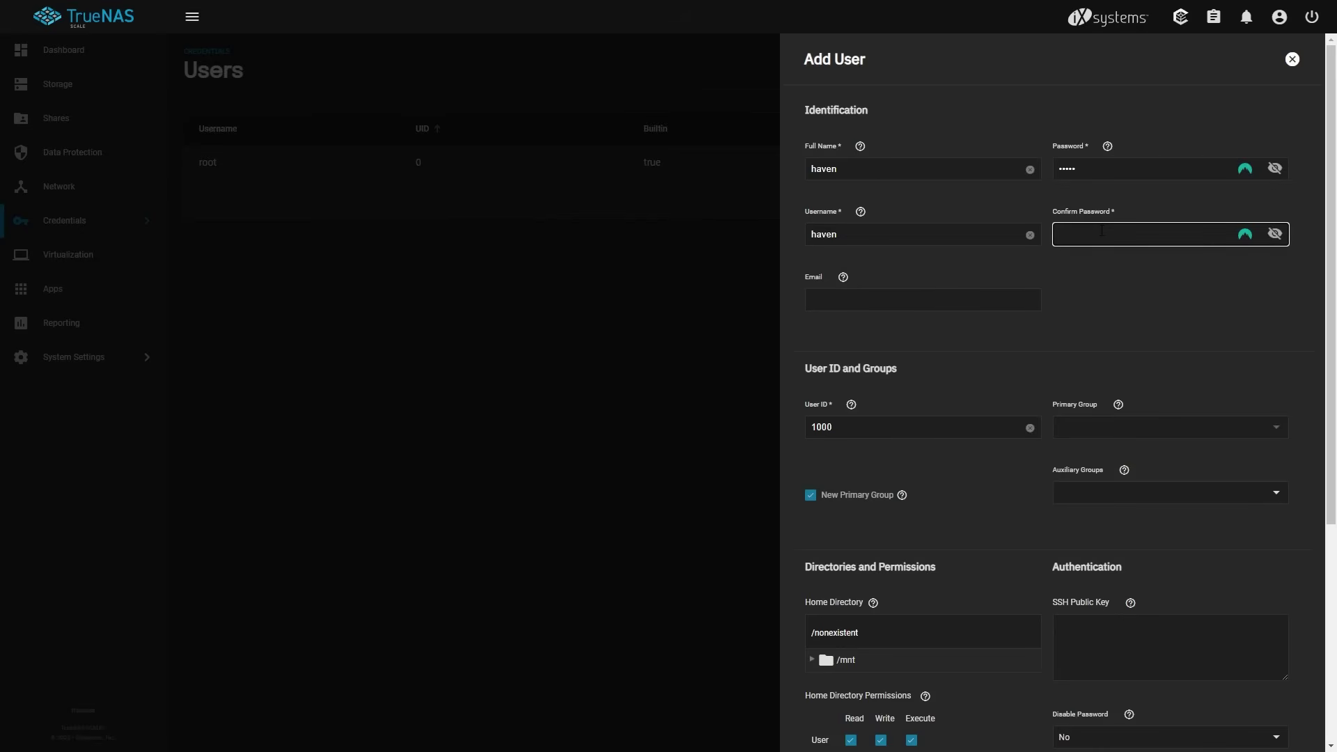
# Enable Permit Sudo and save the new user haven.
pyautogui.scroll(-2, 973, 361)
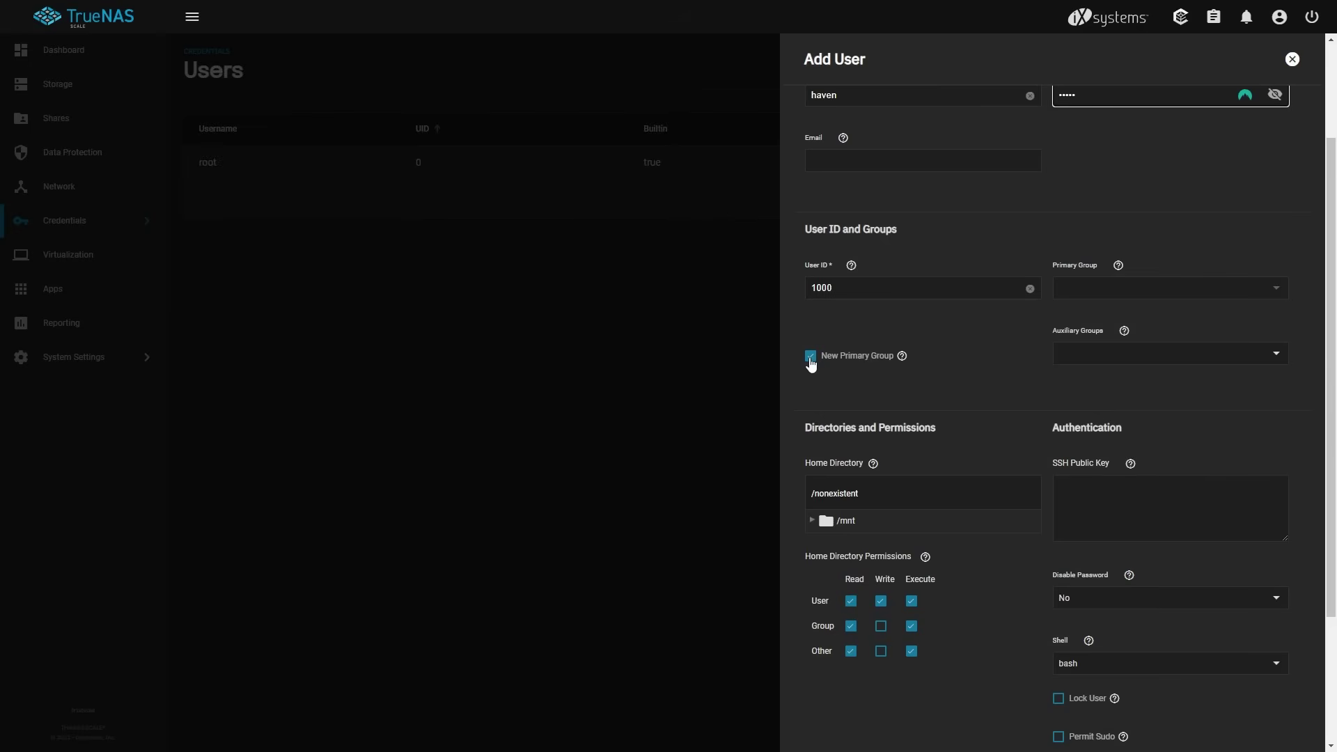
pyautogui.scroll(-2, 992, 348)
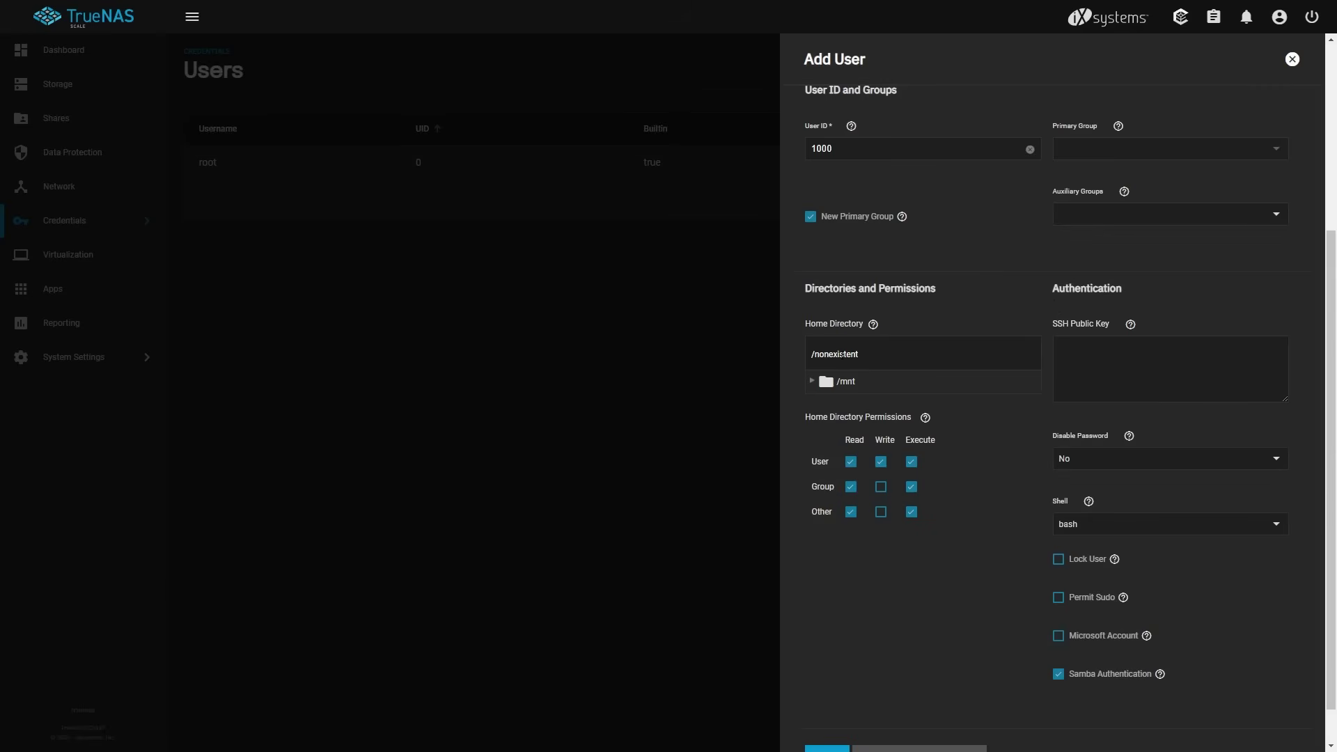
pyautogui.scroll(-1, 1044, 307)
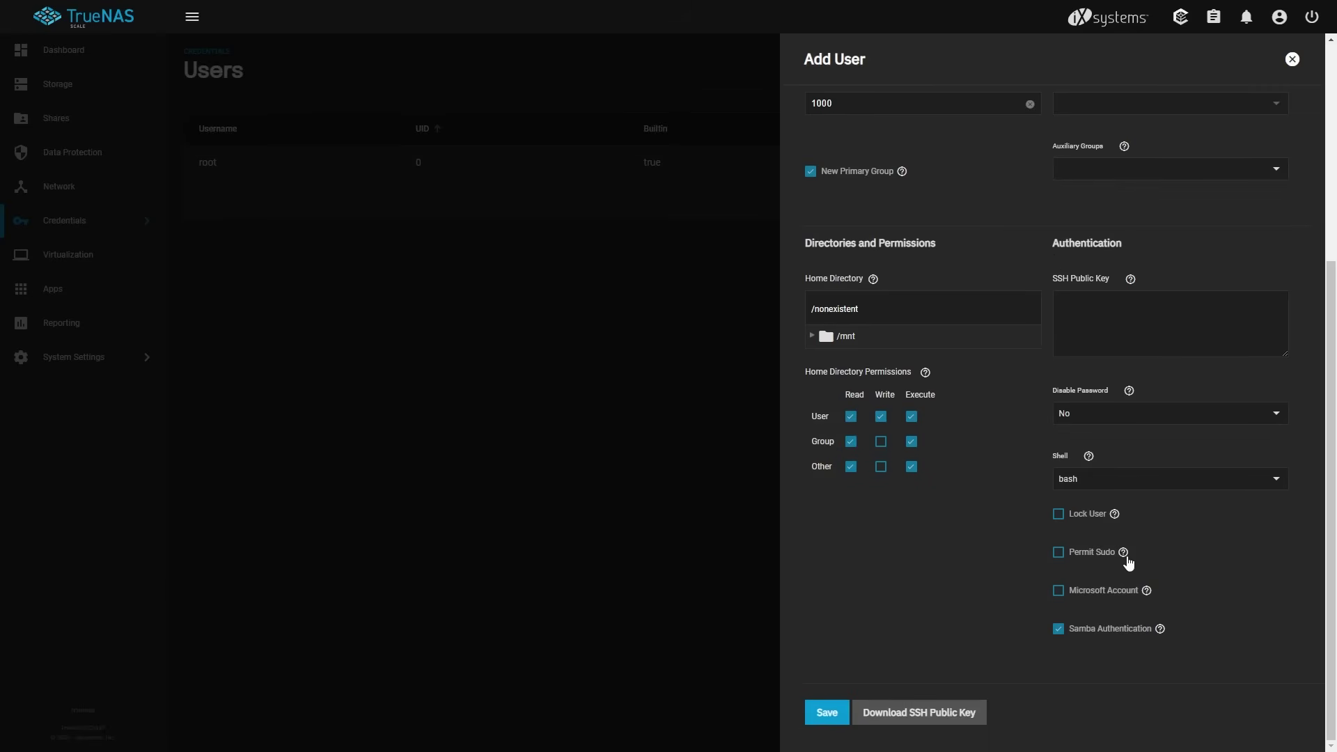
pyautogui.click(1060, 555)
pyautogui.click(826, 714)
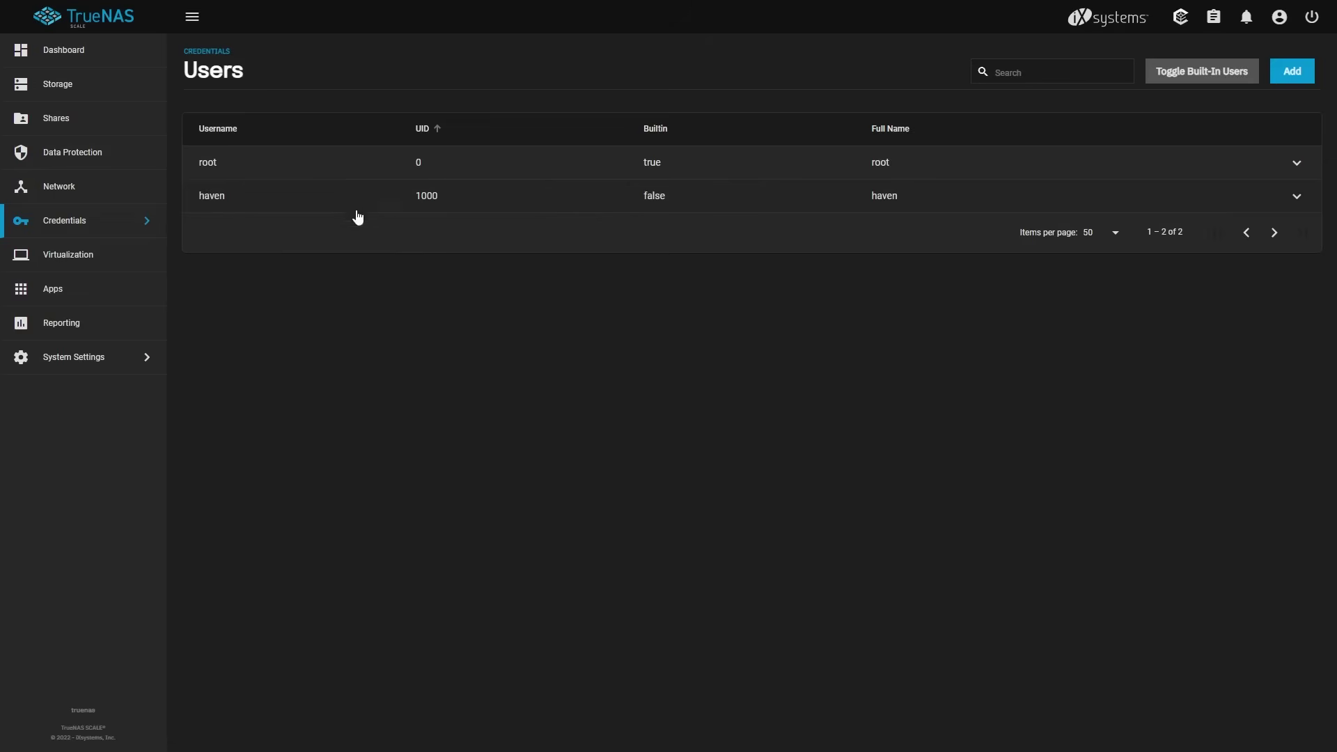
# View the Local Groups list, then go to the Network page.
pyautogui.click(140, 220)
pyautogui.click(234, 95)
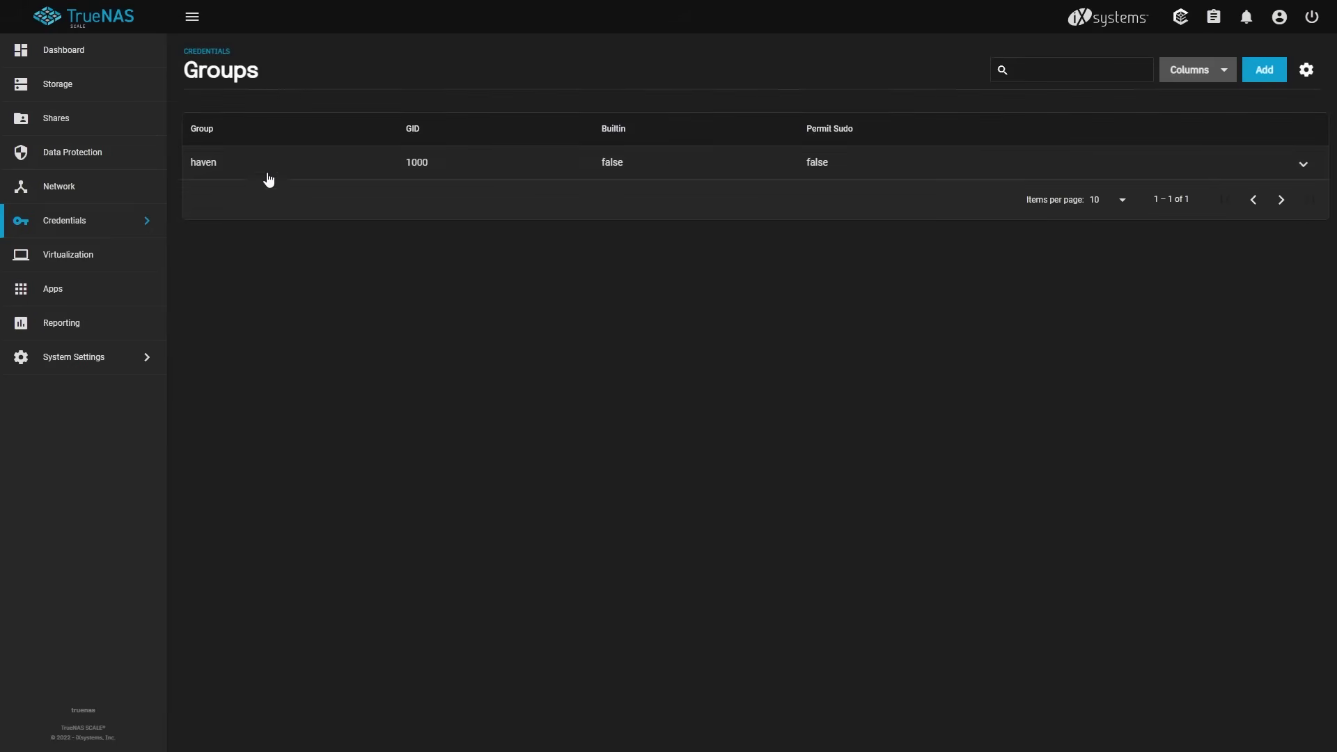
pyautogui.click(67, 193)
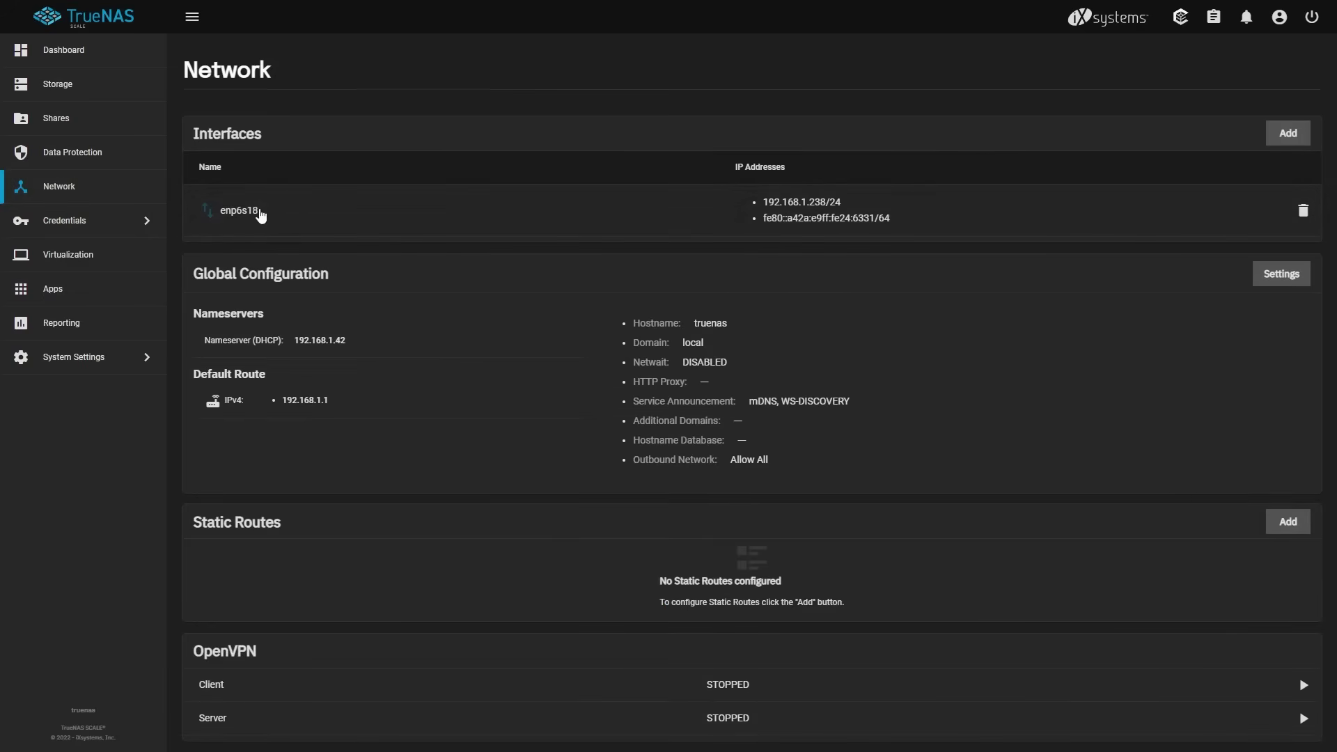
# Open the Add Interface form, view the Type choices, and cancel without adding an interface.
pyautogui.moveTo(207, 215)
pyautogui.click(1288, 137)
pyautogui.click(1160, 175)
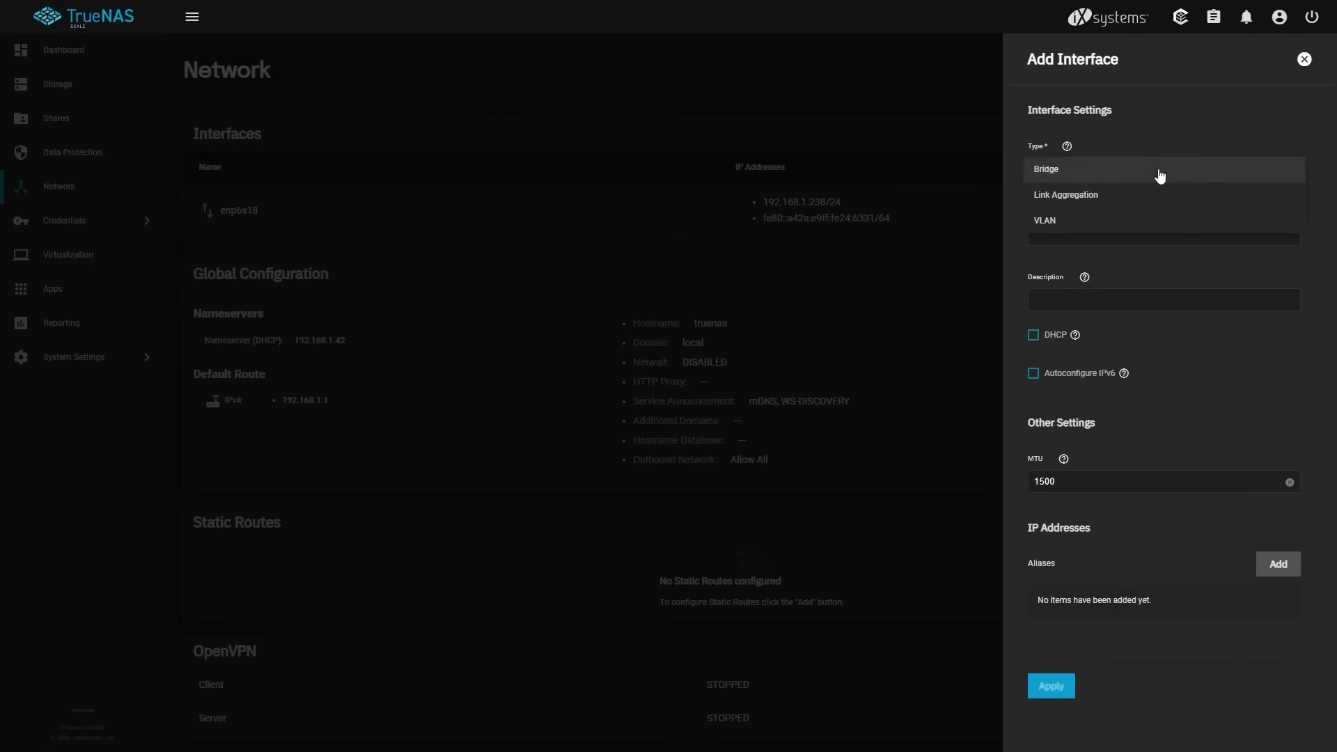
pyautogui.click(1307, 79)
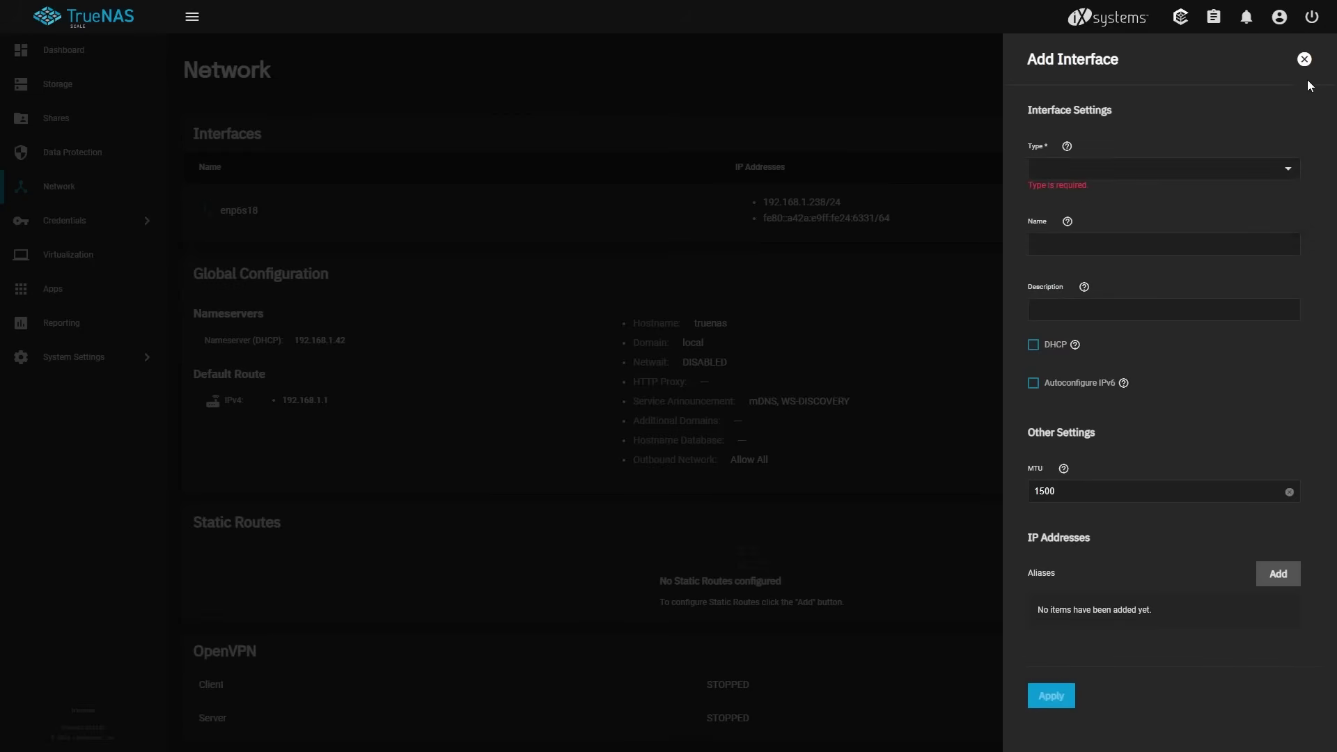
pyautogui.click(1305, 60)
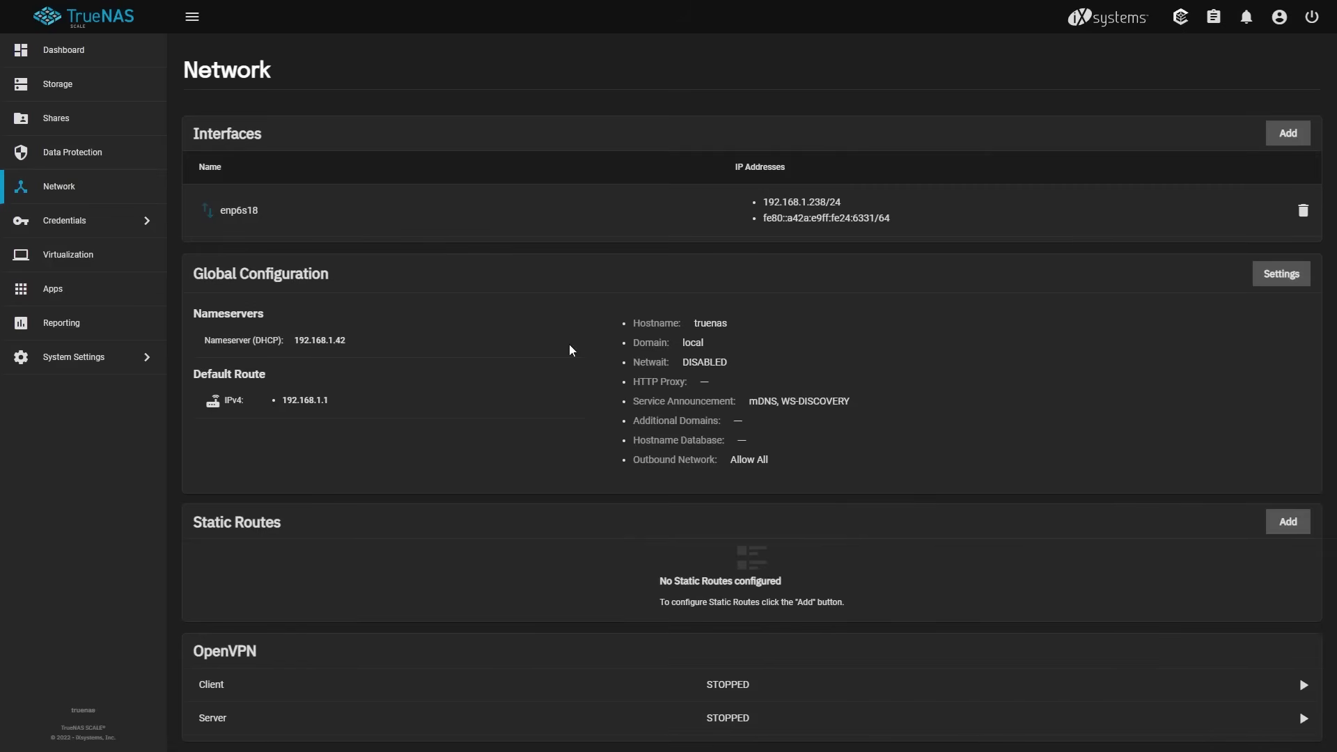
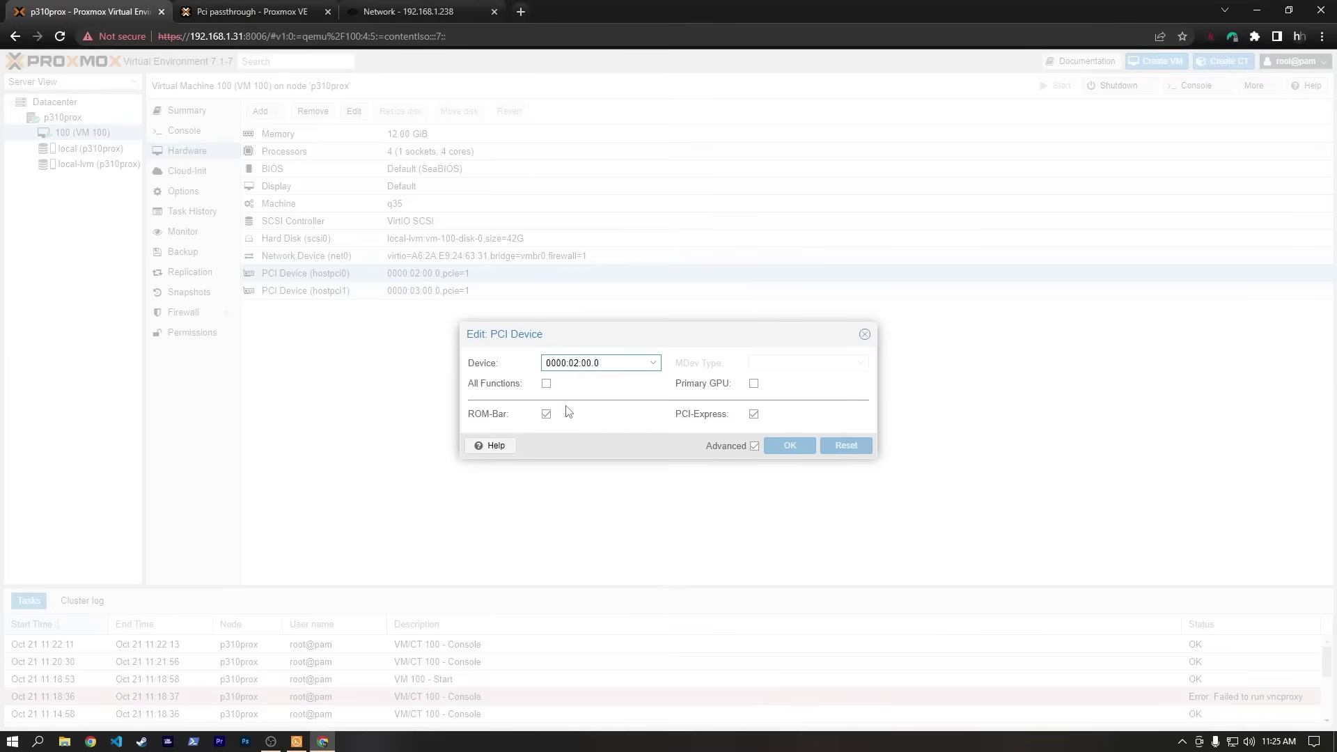
# Set hostpci0 on VM 100 to pass through All Functions, then return to the PCI passthrough guide.
pyautogui.click(547, 385)
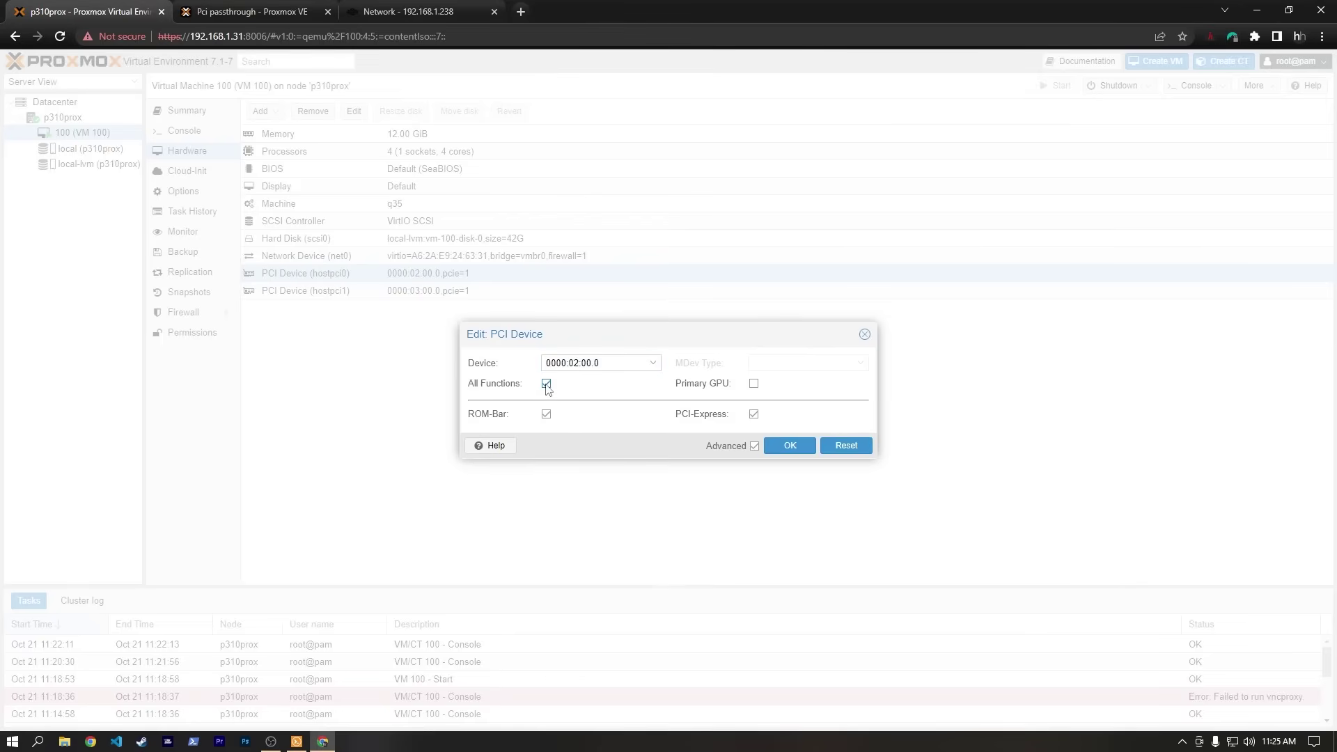
pyautogui.click(790, 446)
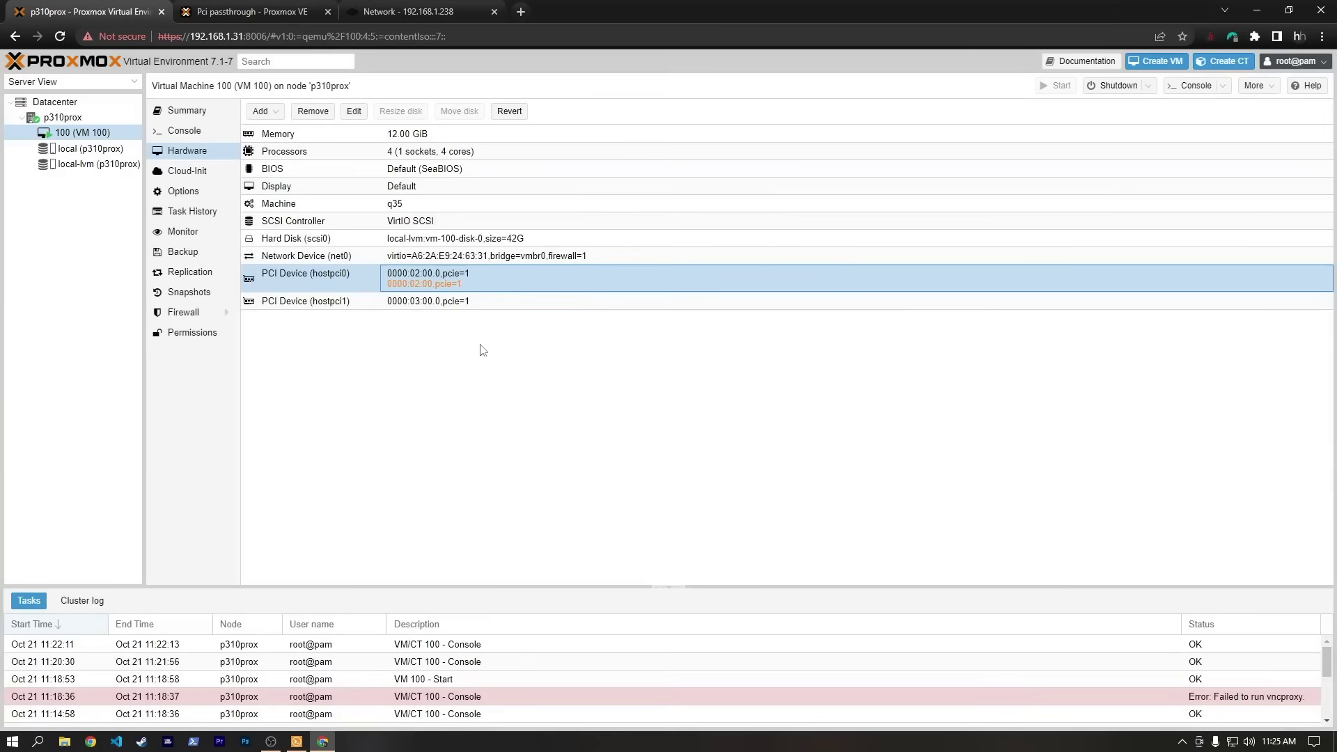
pyautogui.click(227, 15)
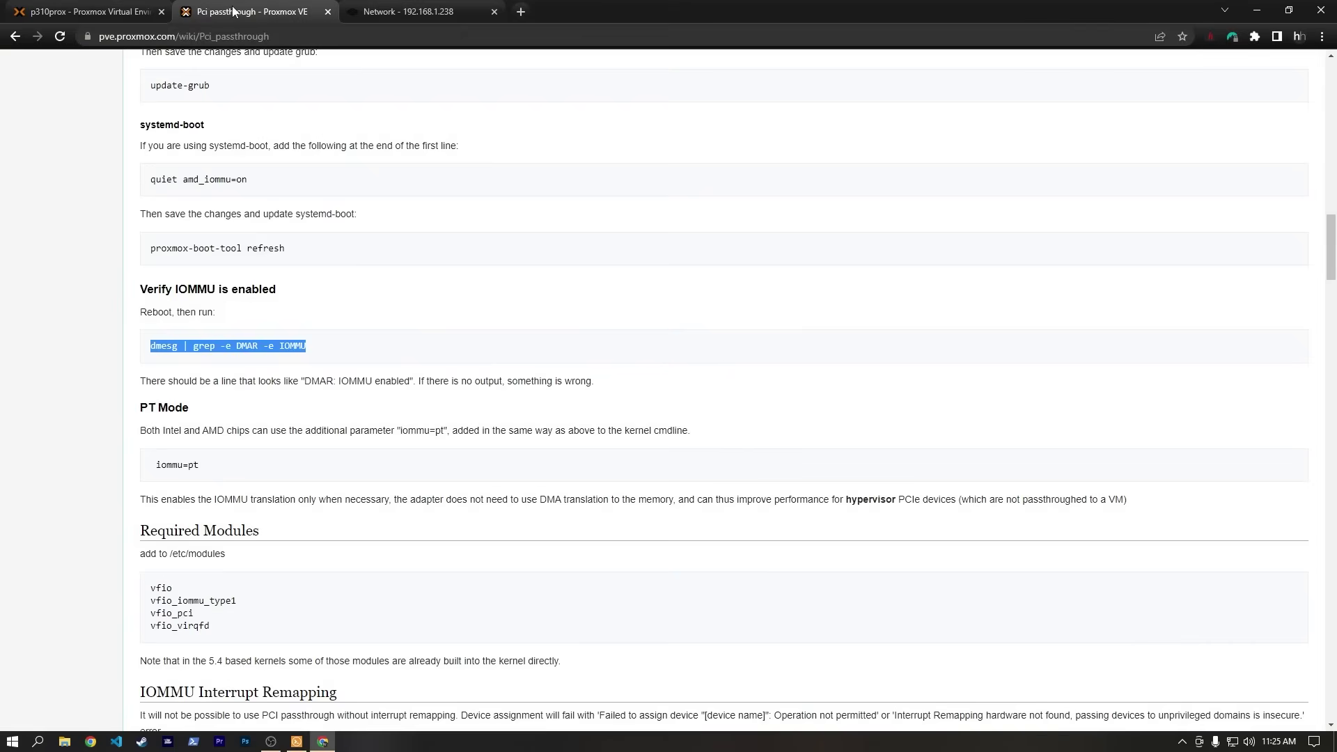
pyautogui.click(408, 12)
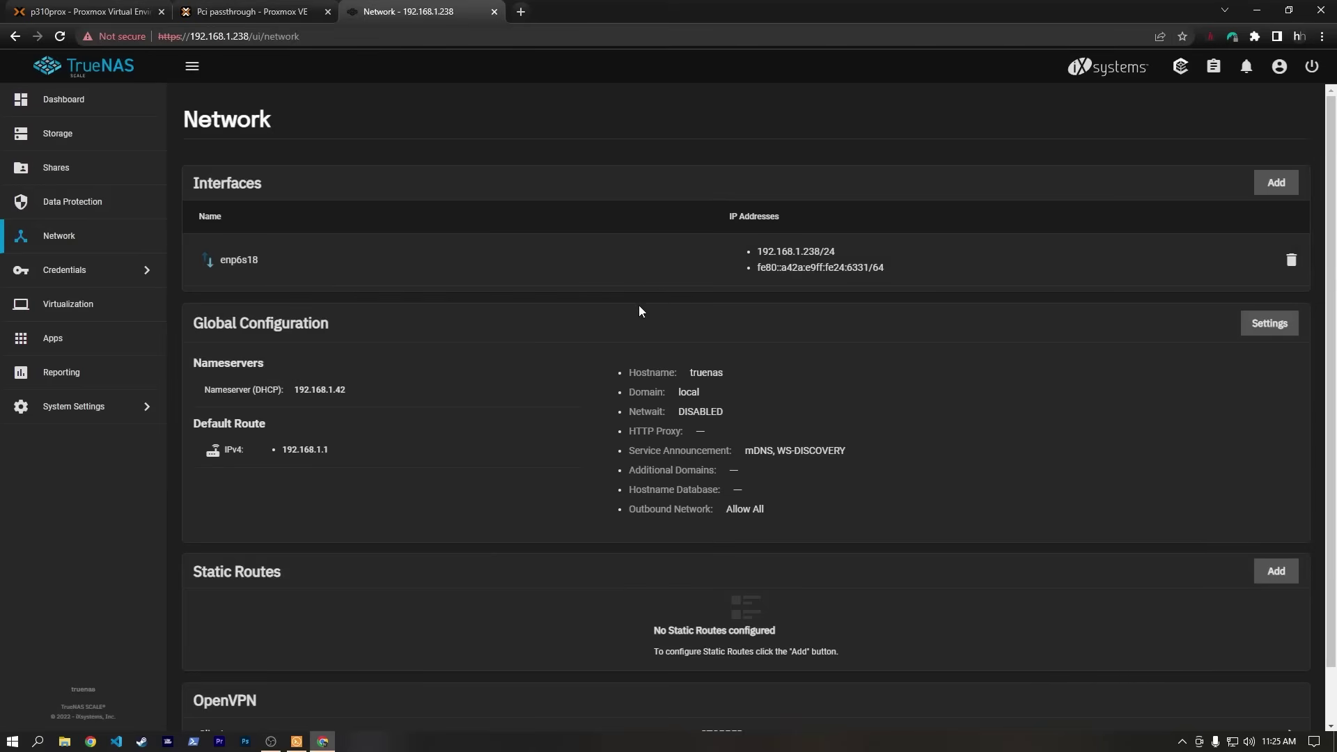
# Turn off DHCP on enp6s18 and apply a static alias 192.168.1.32/24.
pyautogui.click(826, 258)
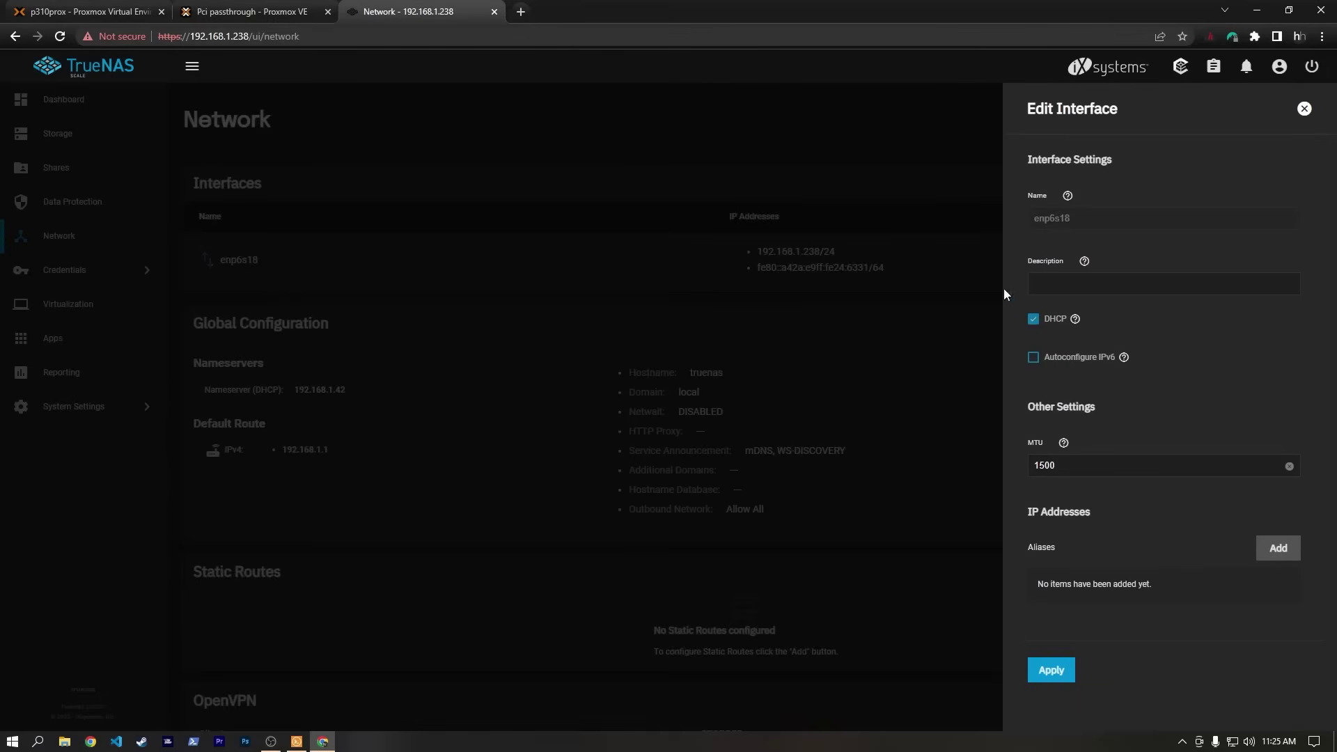
pyautogui.click(1034, 319)
pyautogui.click(1263, 550)
pyautogui.click(1066, 616)
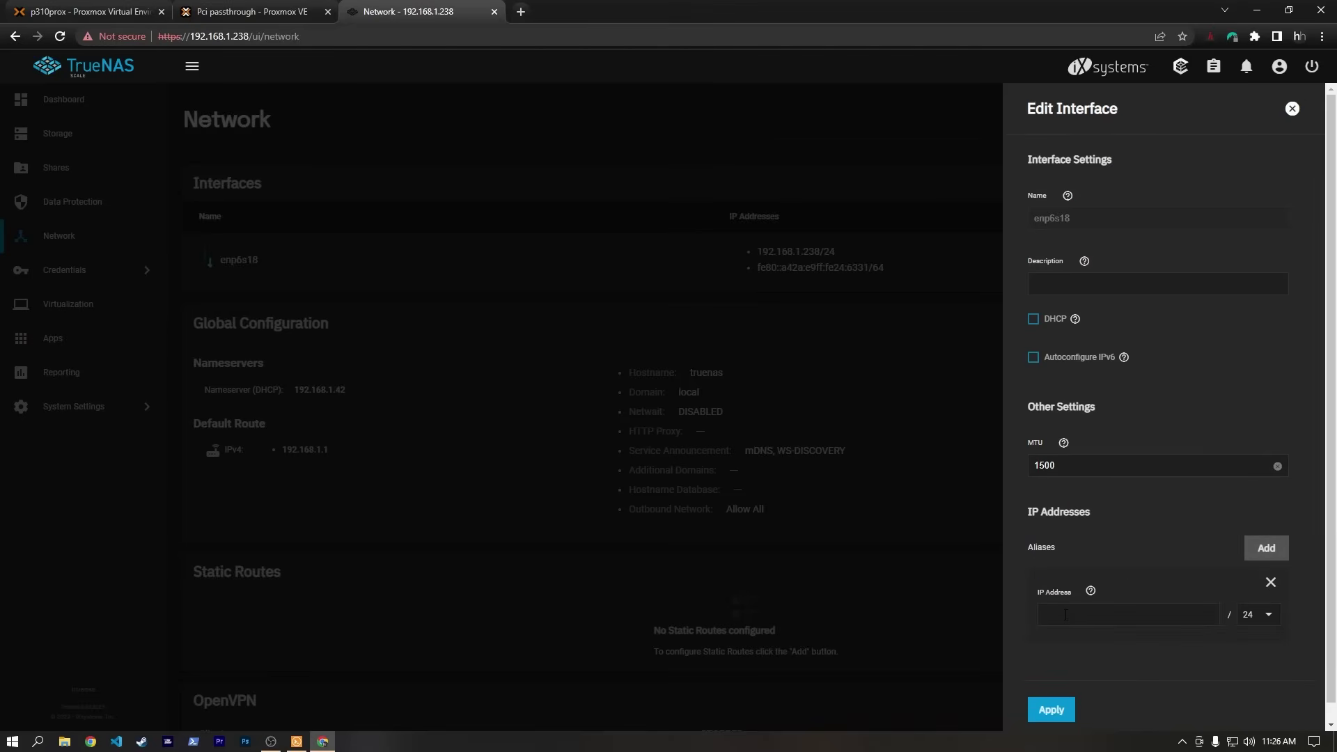
pyautogui.write('192.168.1.32')
pyautogui.click(1060, 715)
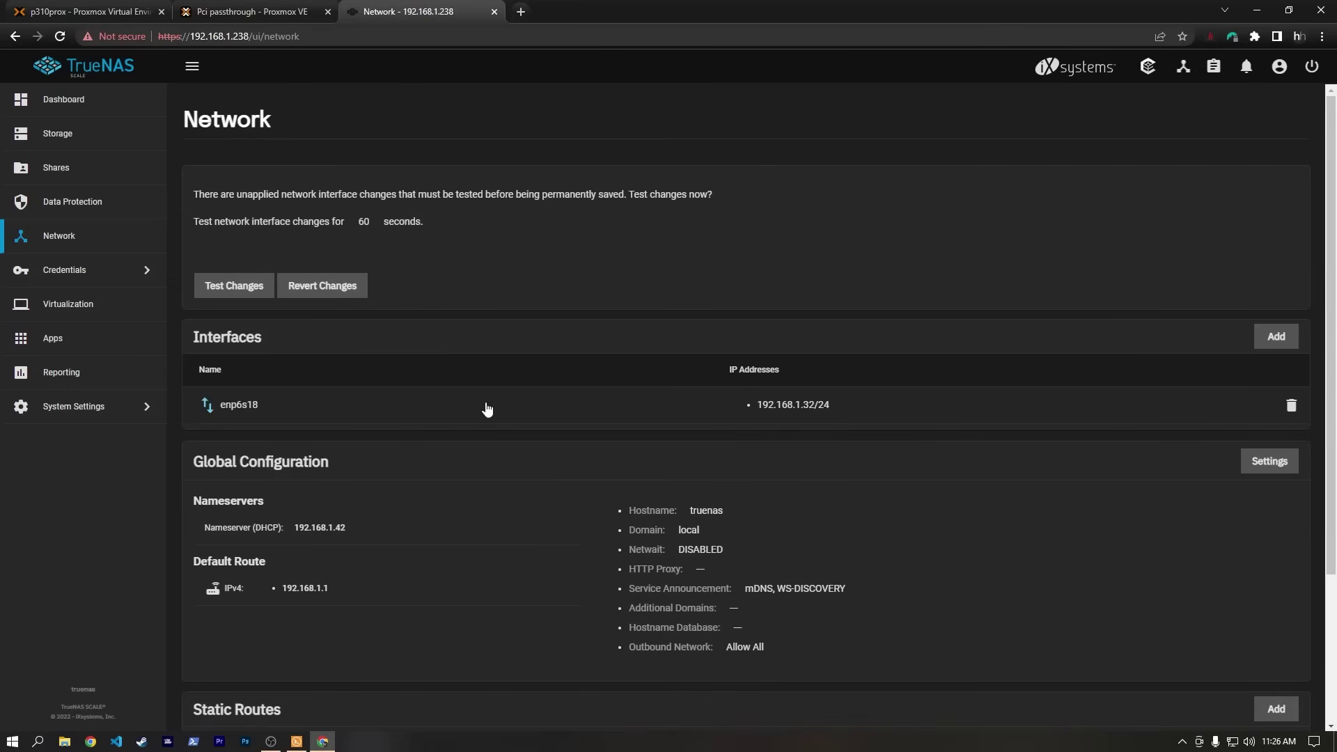
# Start testing the pending network changes with Confirm ticked.
pyautogui.click(234, 291)
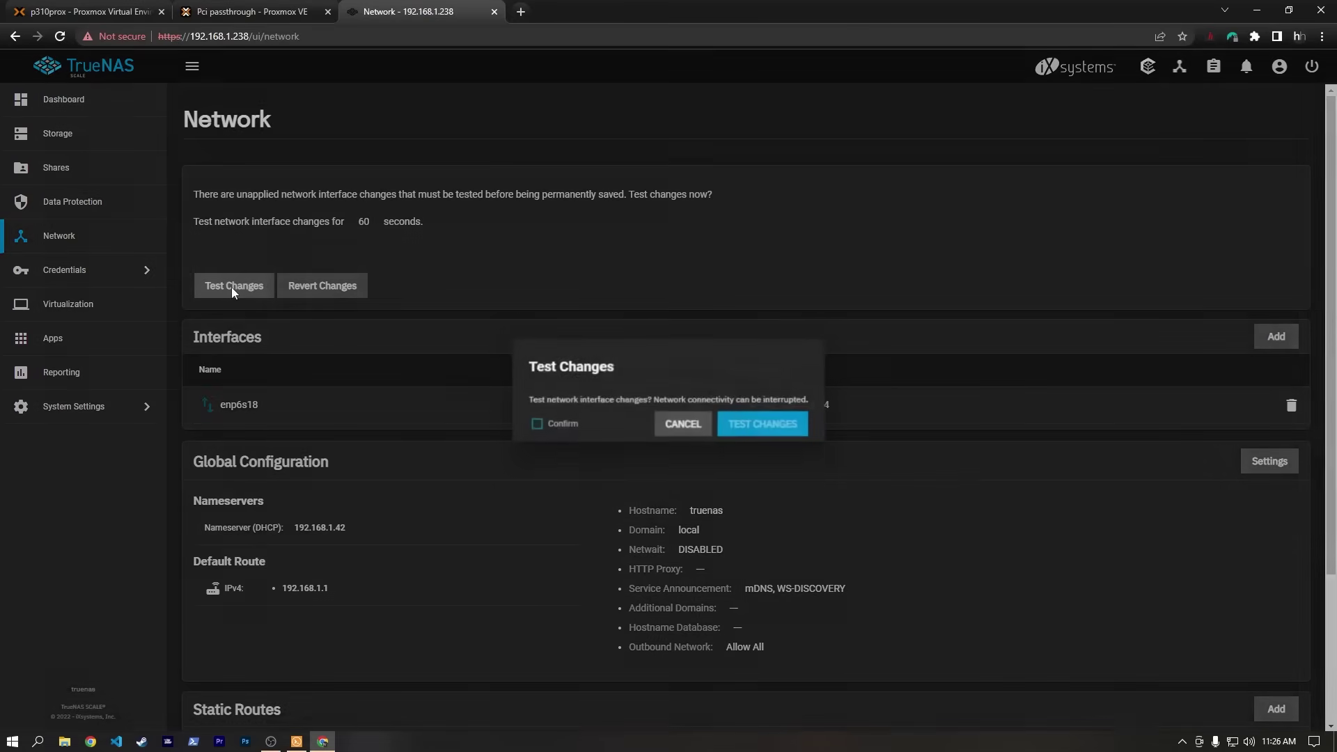
pyautogui.click(576, 425)
pyautogui.click(753, 432)
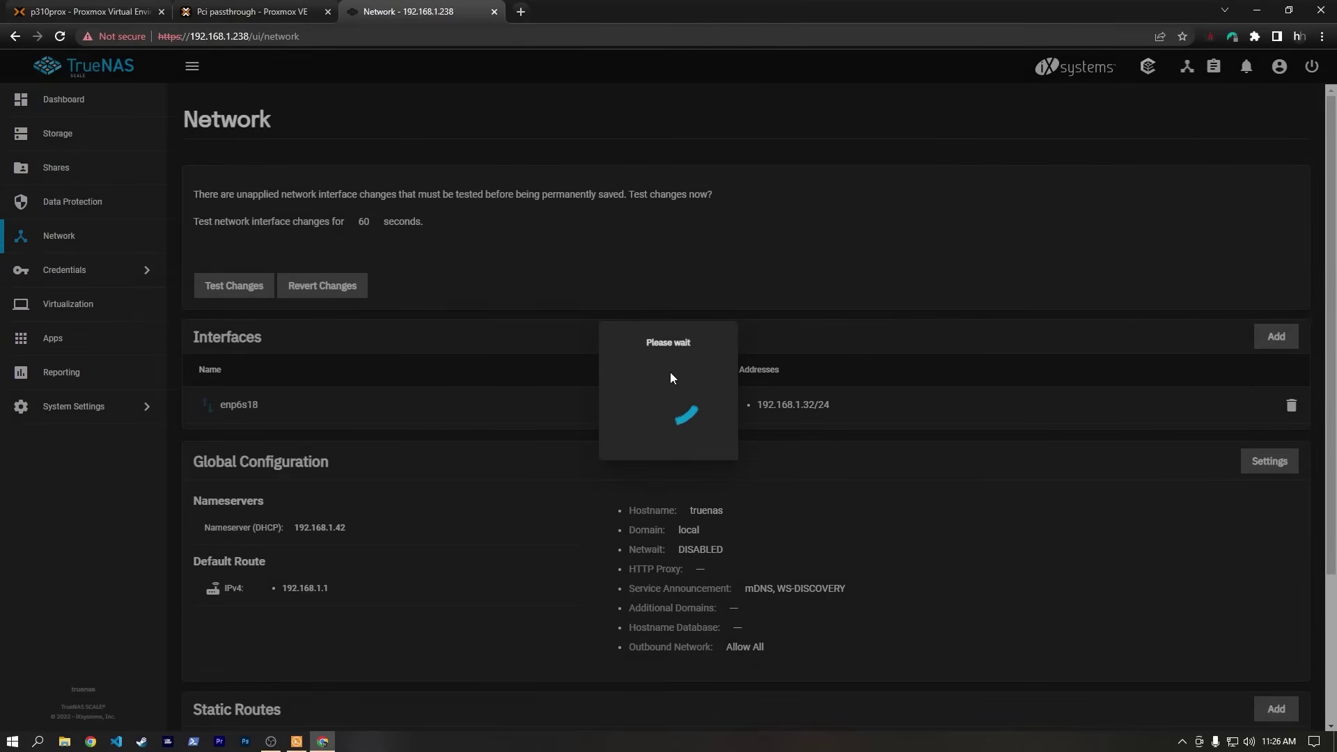
pyautogui.click(522, 18)
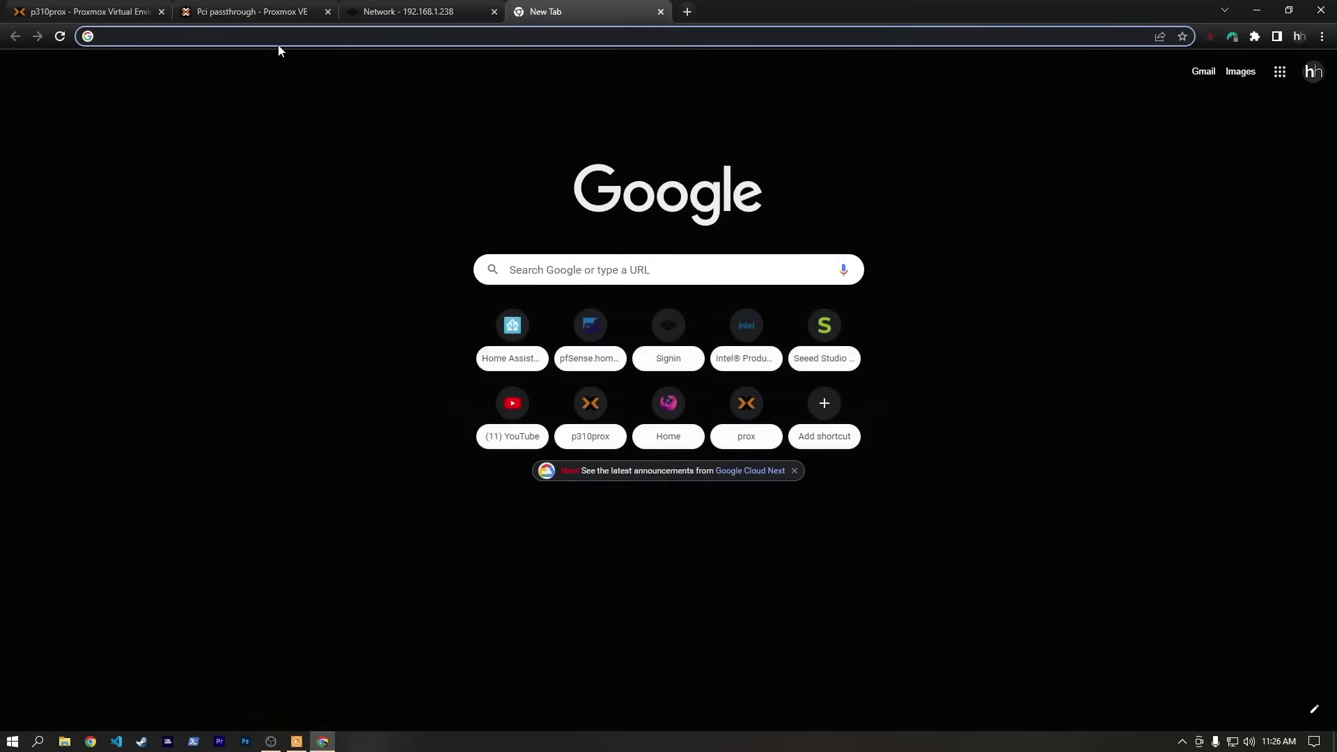
pyautogui.write('https://192.168.1')
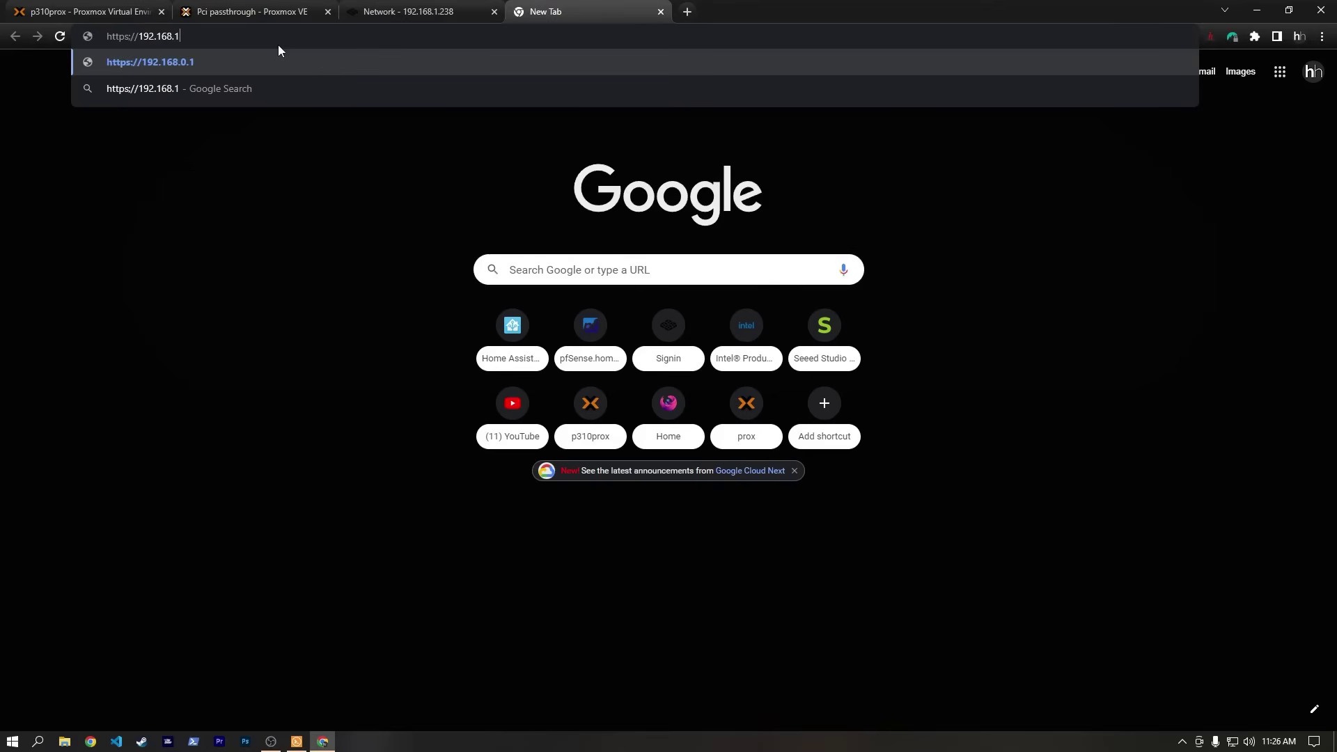
pyautogui.write('.32')
pyautogui.press('Return')
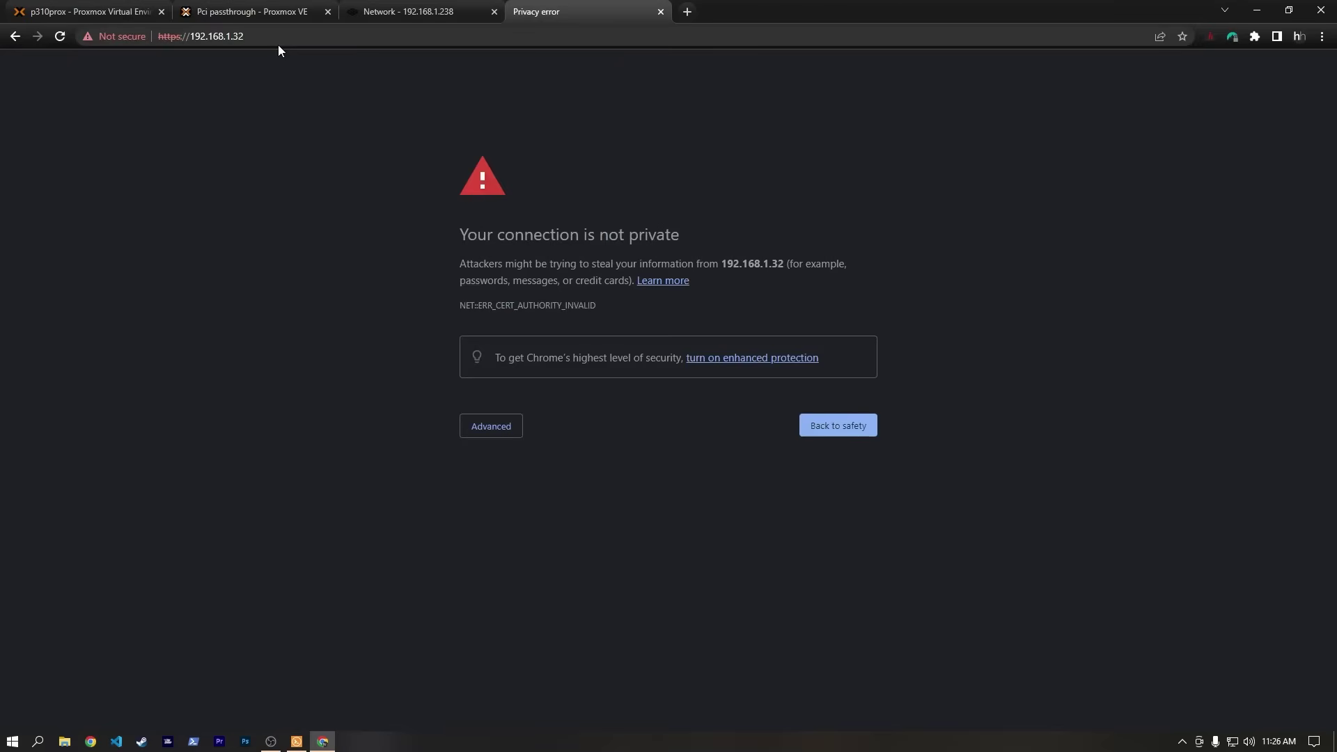
pyautogui.click(487, 426)
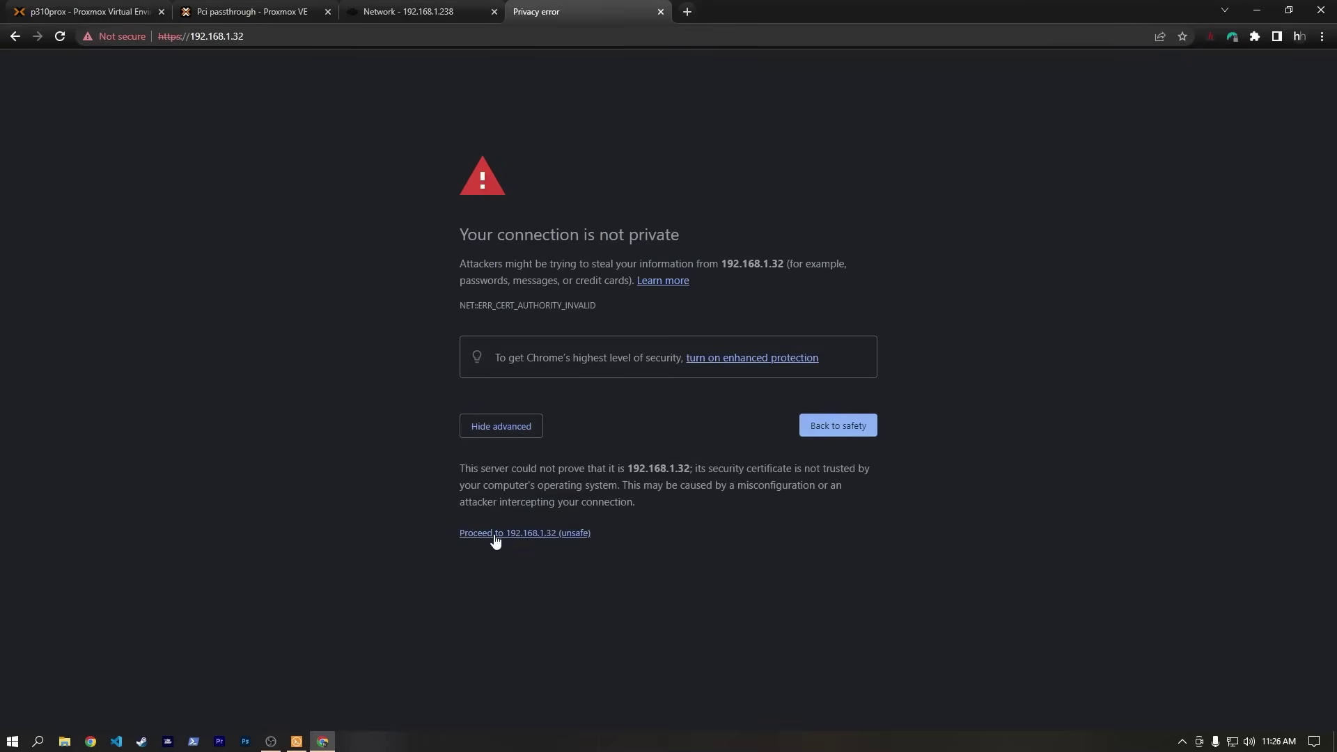
pyautogui.click(494, 537)
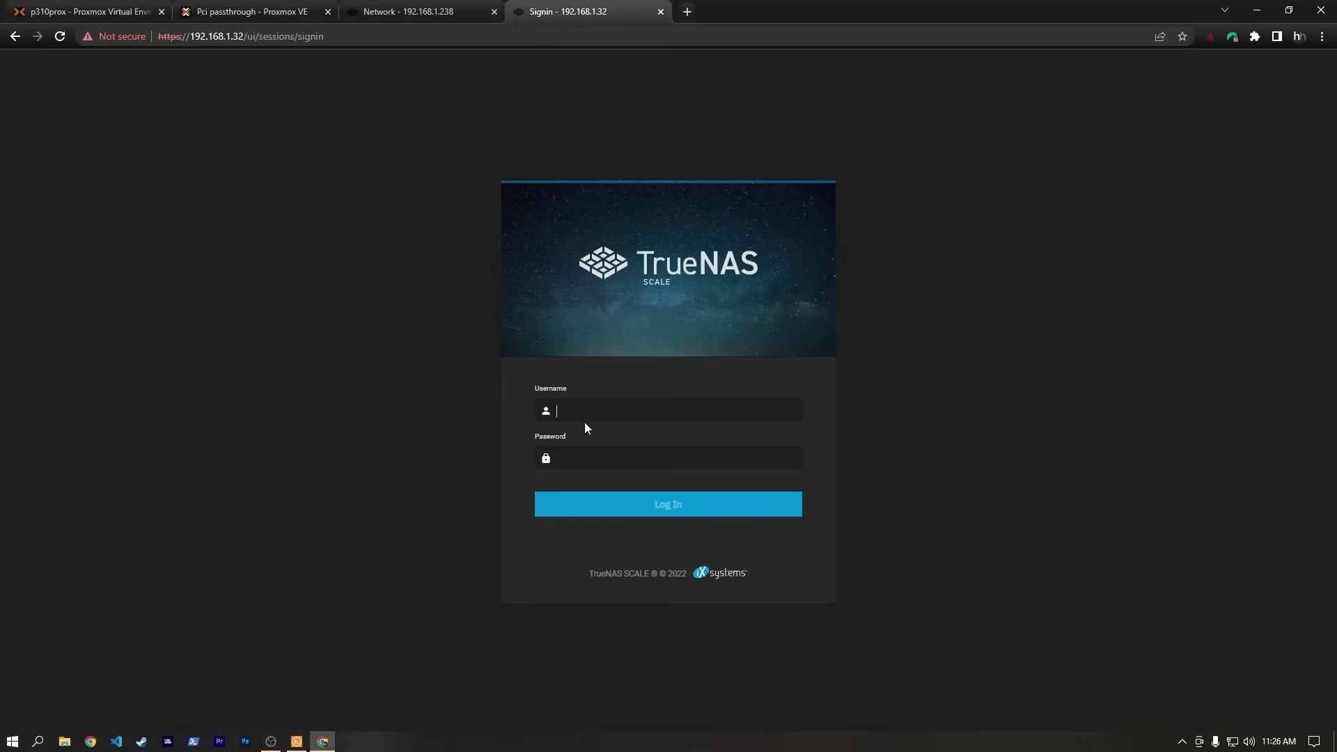
# Log in at 192.168.1.32, save the network changes permanently and close the old tab.
pyautogui.press('Return')
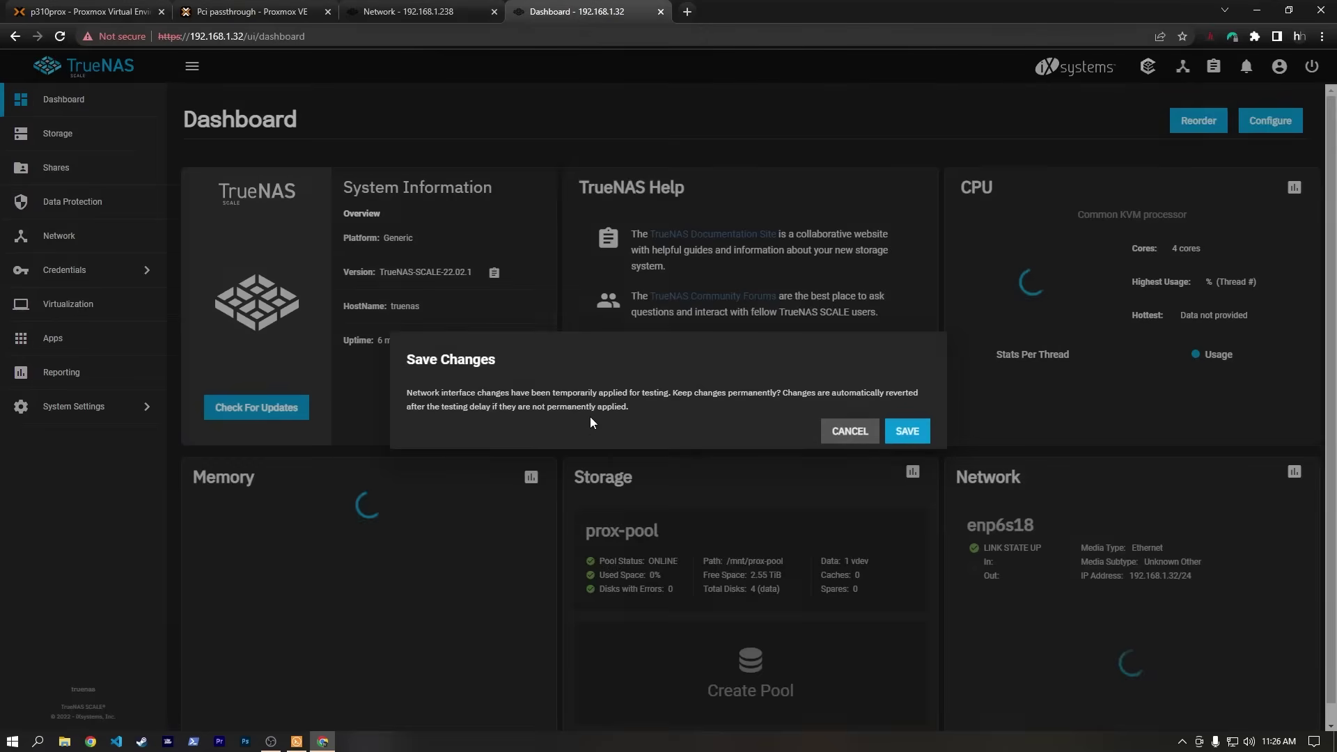
pyautogui.click(900, 436)
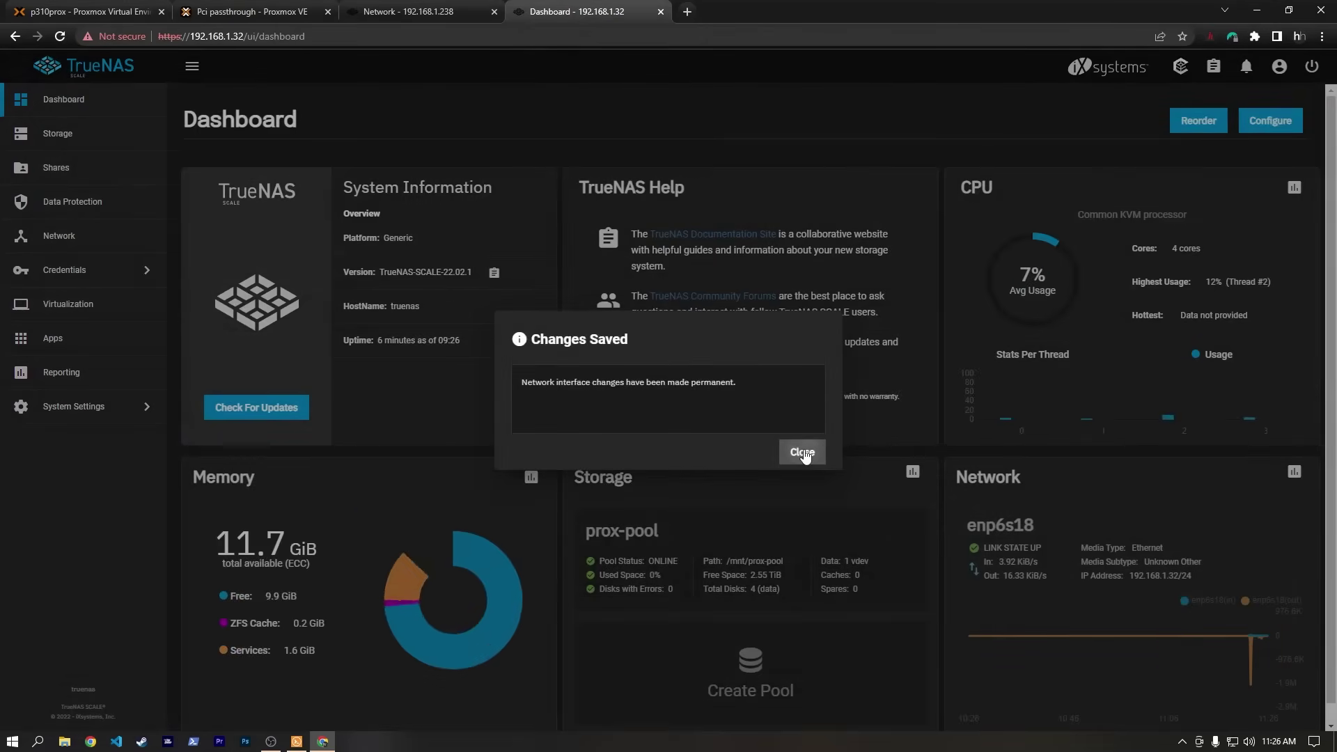
pyautogui.click(802, 452)
pyautogui.click(494, 11)
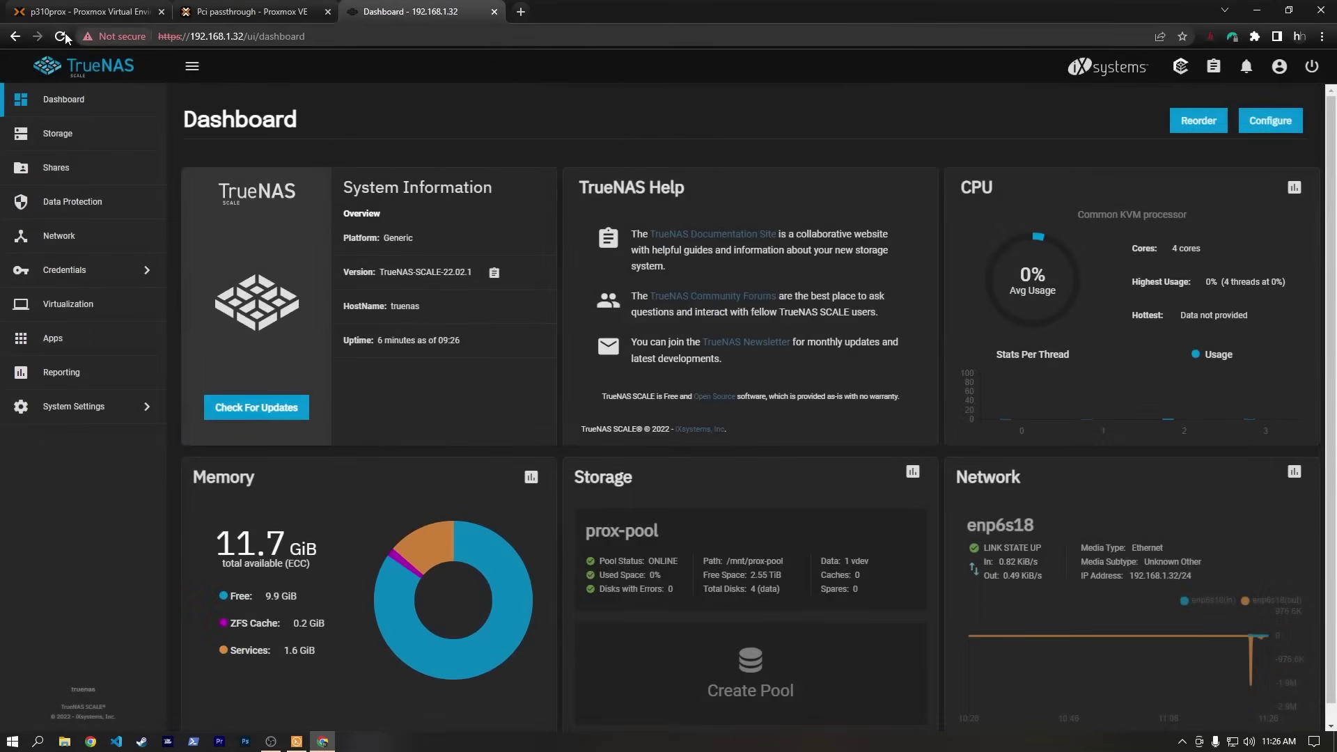
pyautogui.click(59, 36)
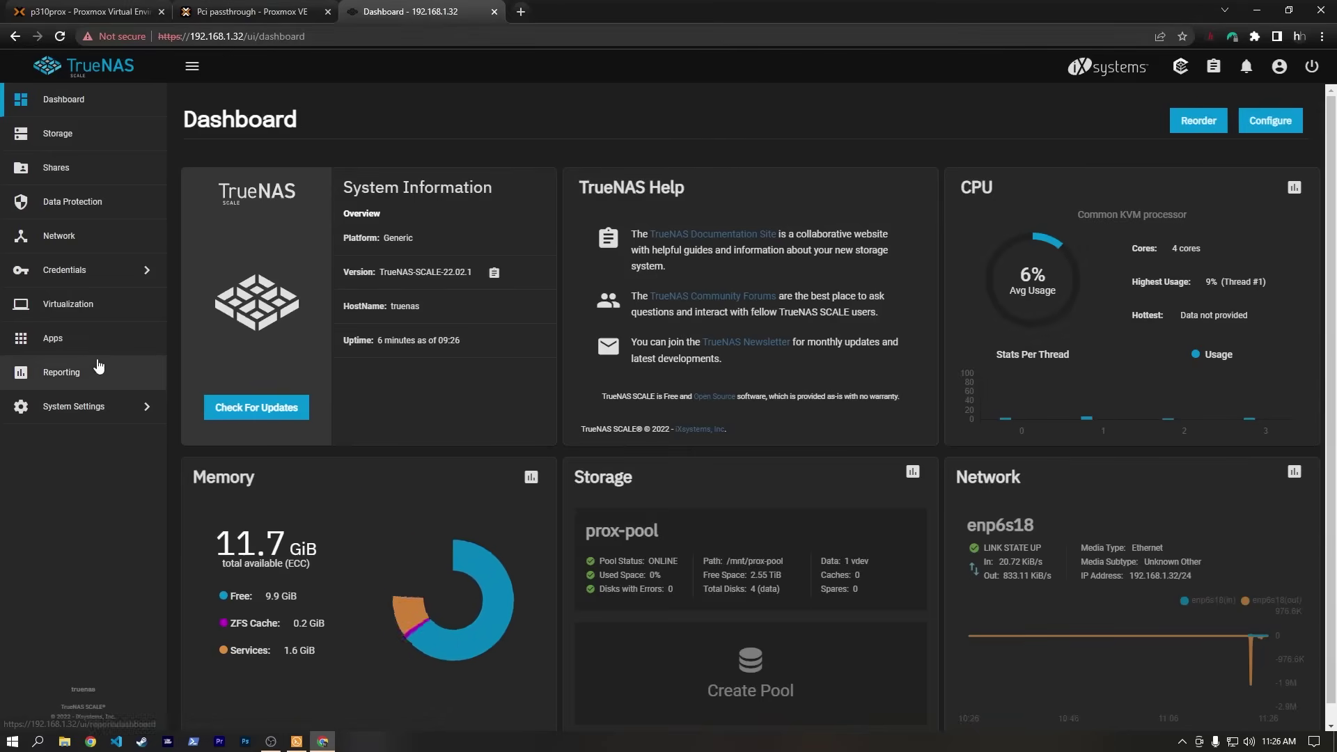
# Set Nameserver 1 and the IPv4 default gateway to 192.168.1.1 in Global Configuration.
pyautogui.click(78, 235)
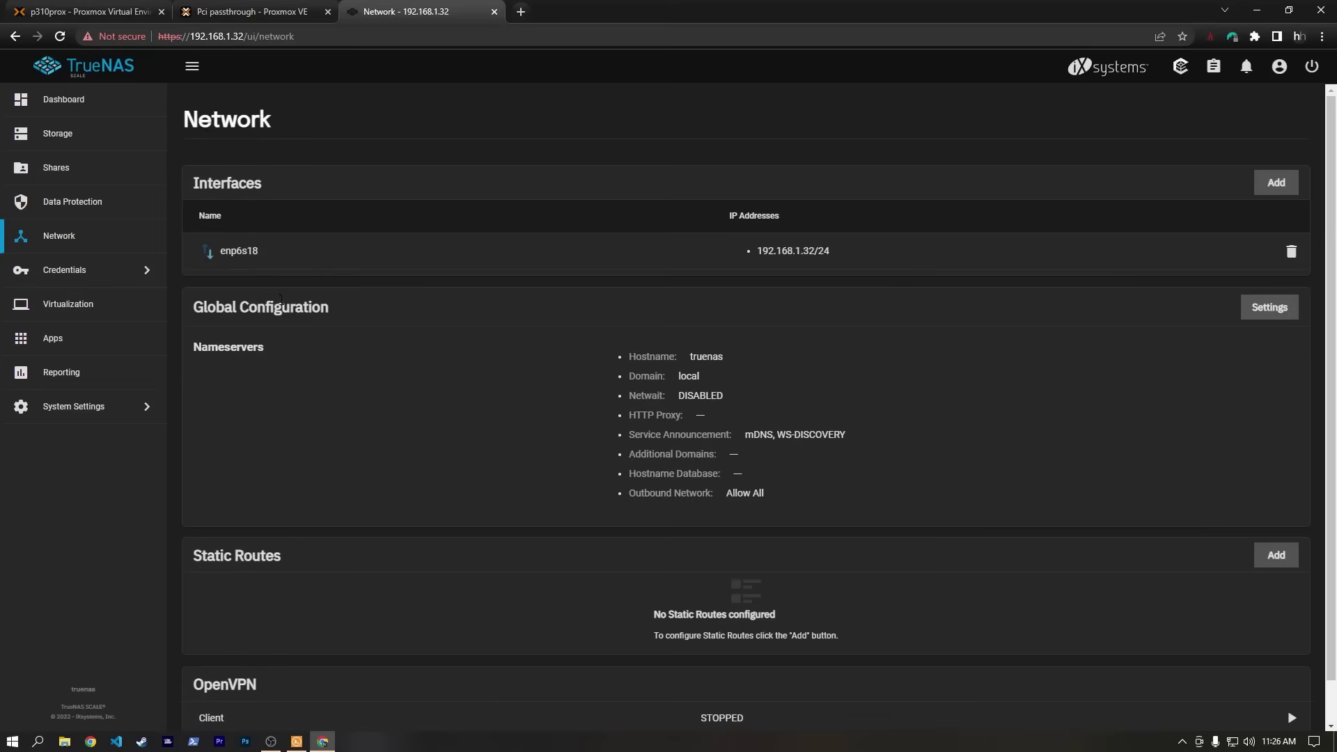
pyautogui.click(1286, 305)
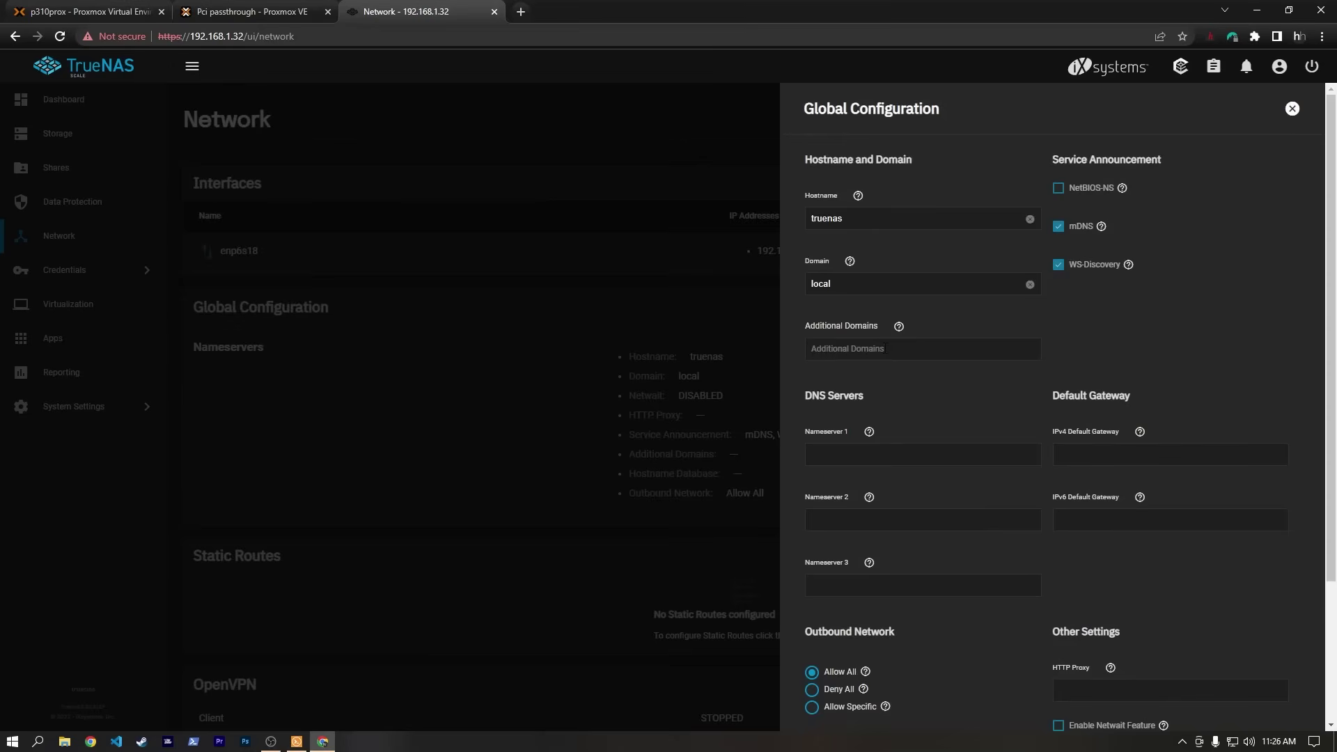
pyautogui.click(870, 453)
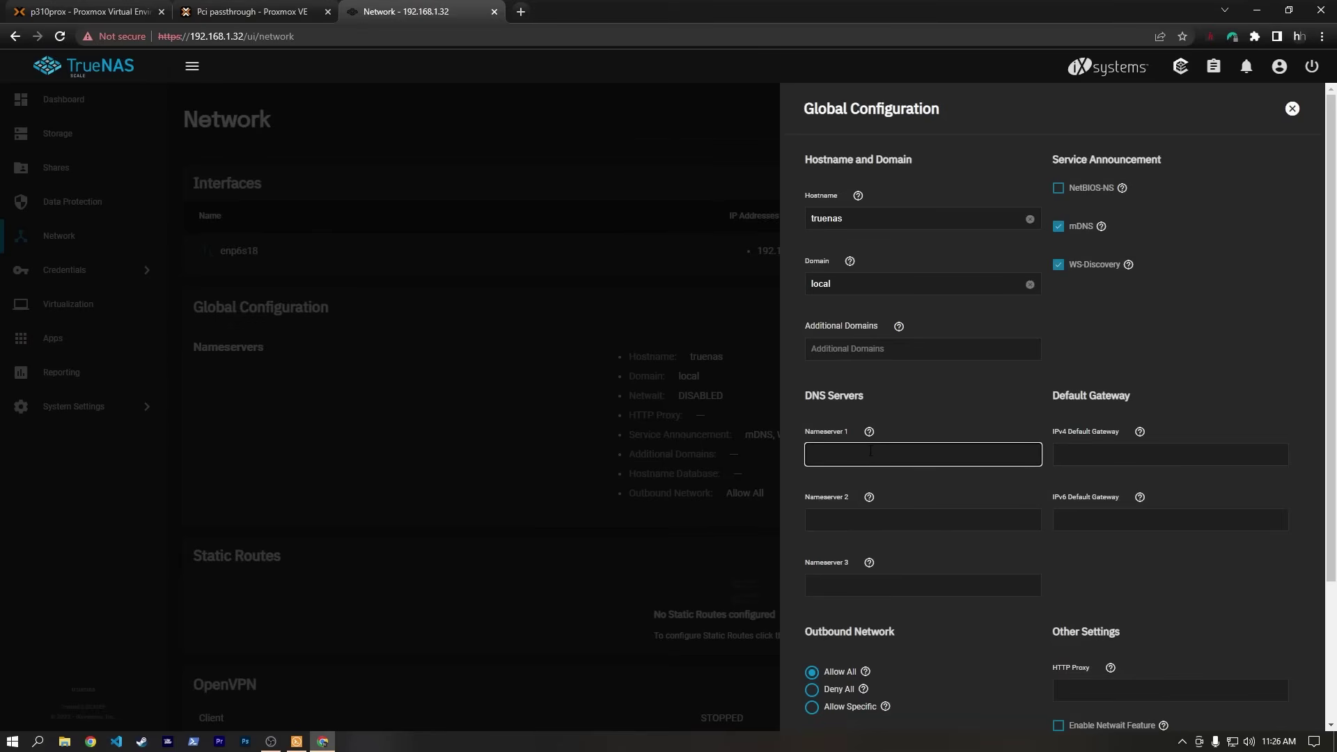
pyautogui.write('192.168.1.1')
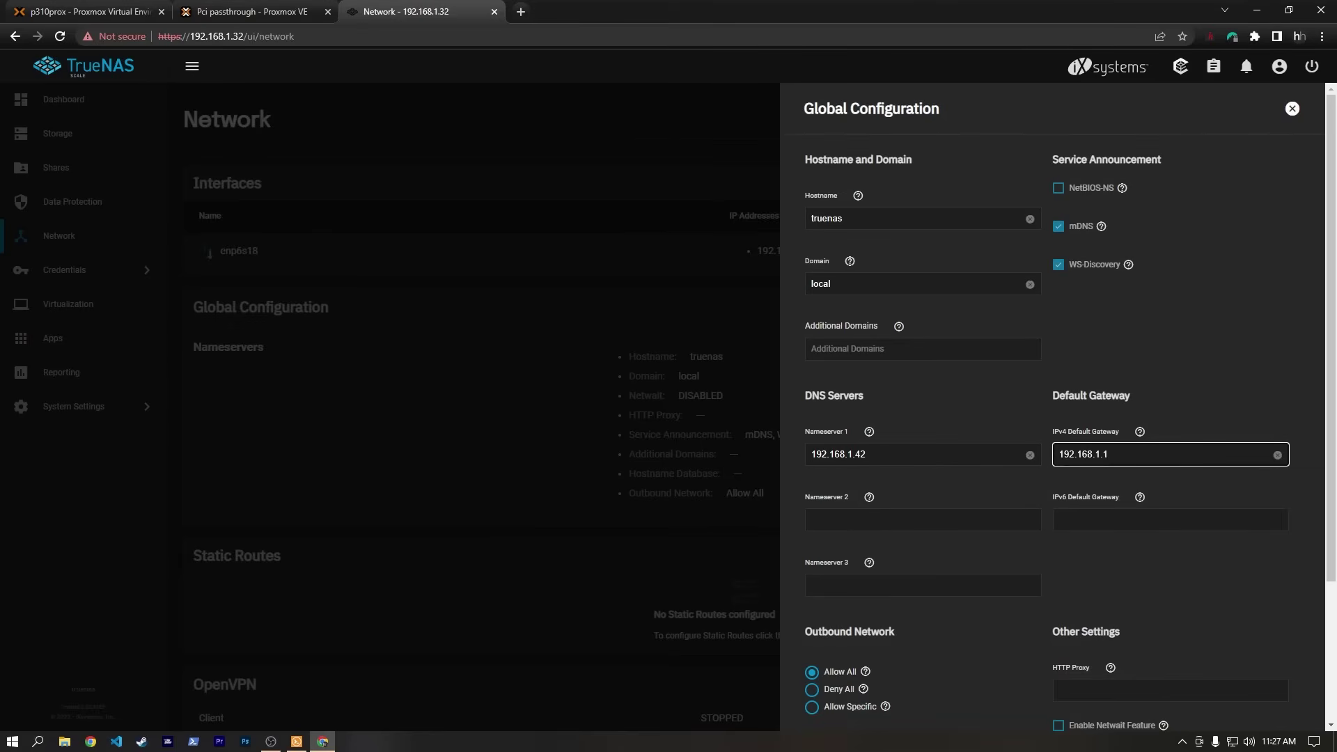
pyautogui.moveTo(868, 455); pyautogui.dragTo(855, 454)
pyautogui.write('1.1')
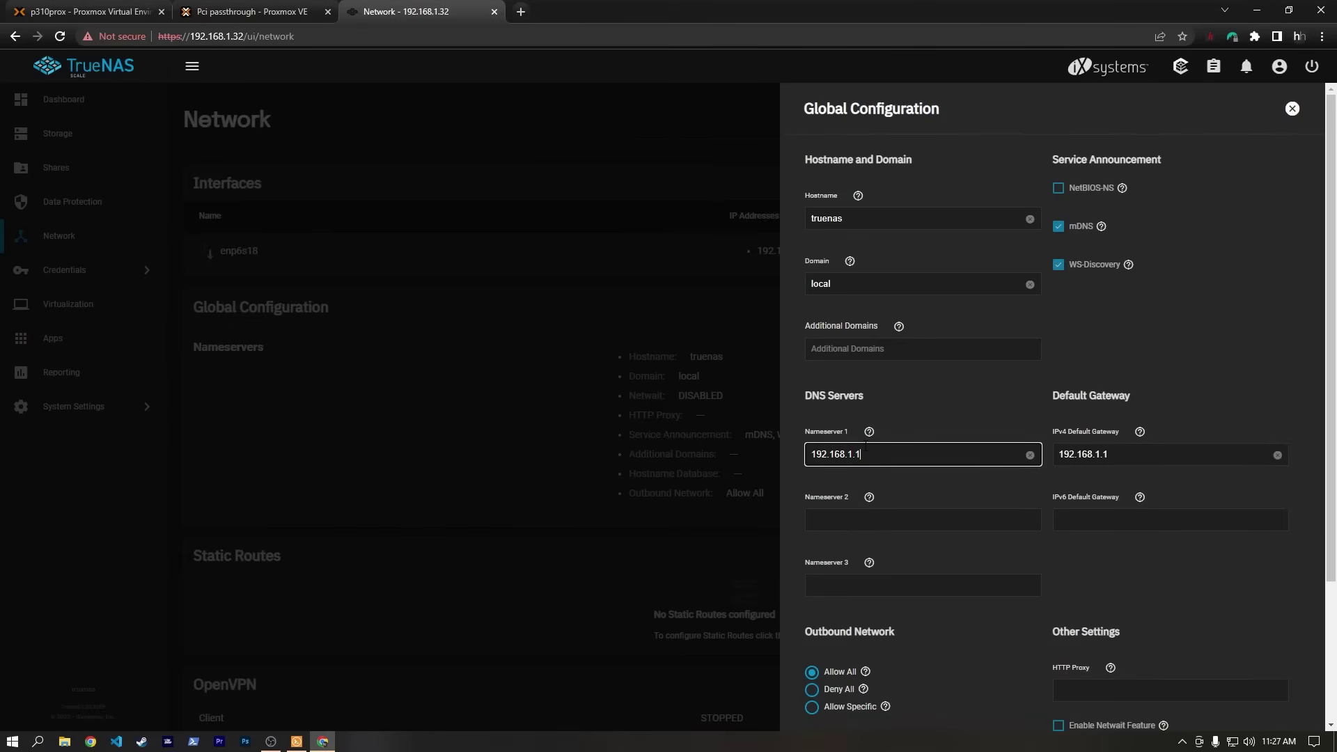
pyautogui.scroll(-3, 1075, 590)
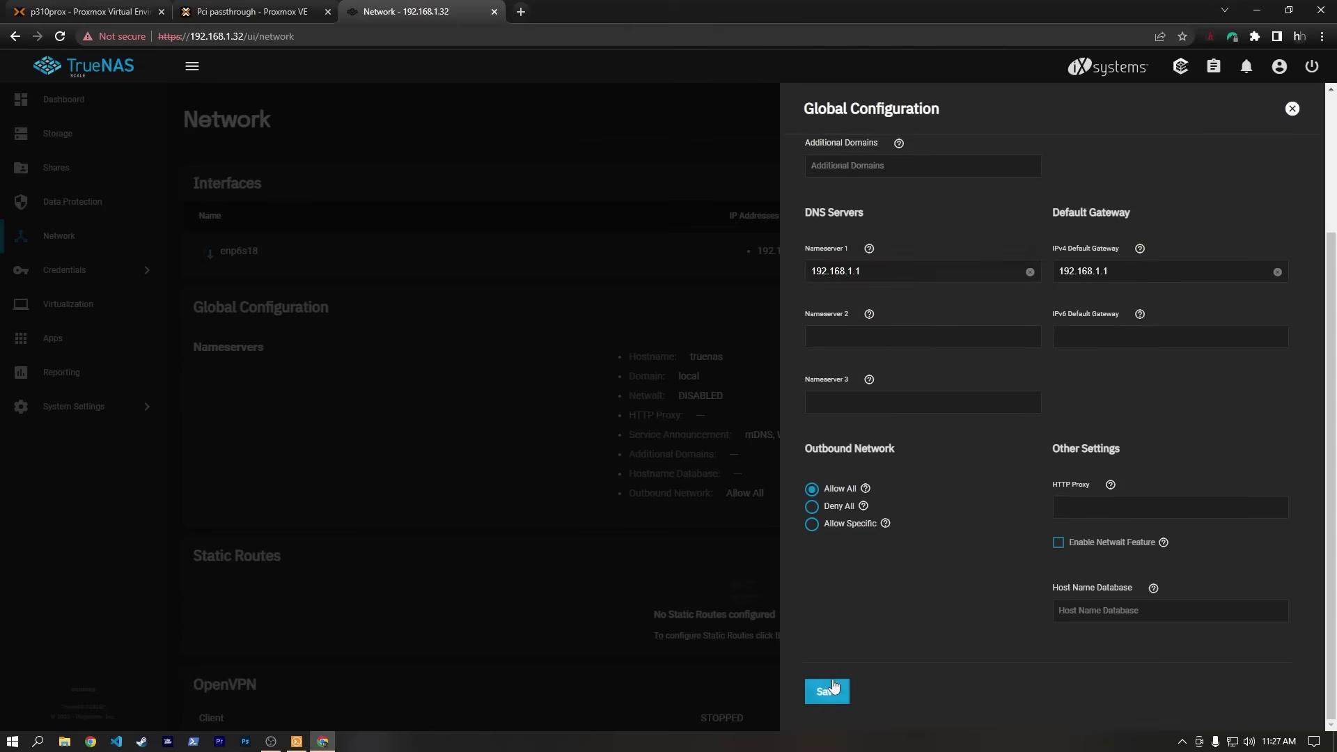
pyautogui.click(829, 691)
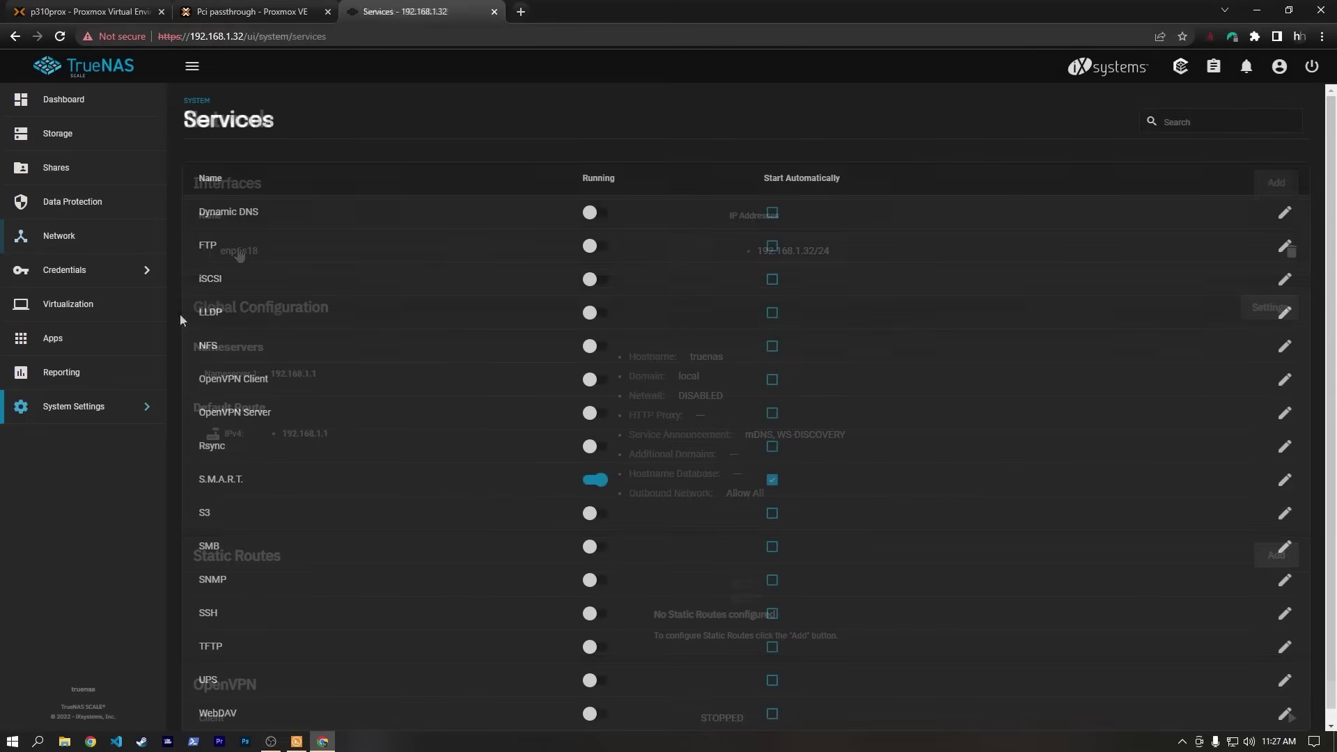
# Ping 192.168.1.1 and google.com from the TrueNAS shell to verify connectivity.
pyautogui.click(90, 408)
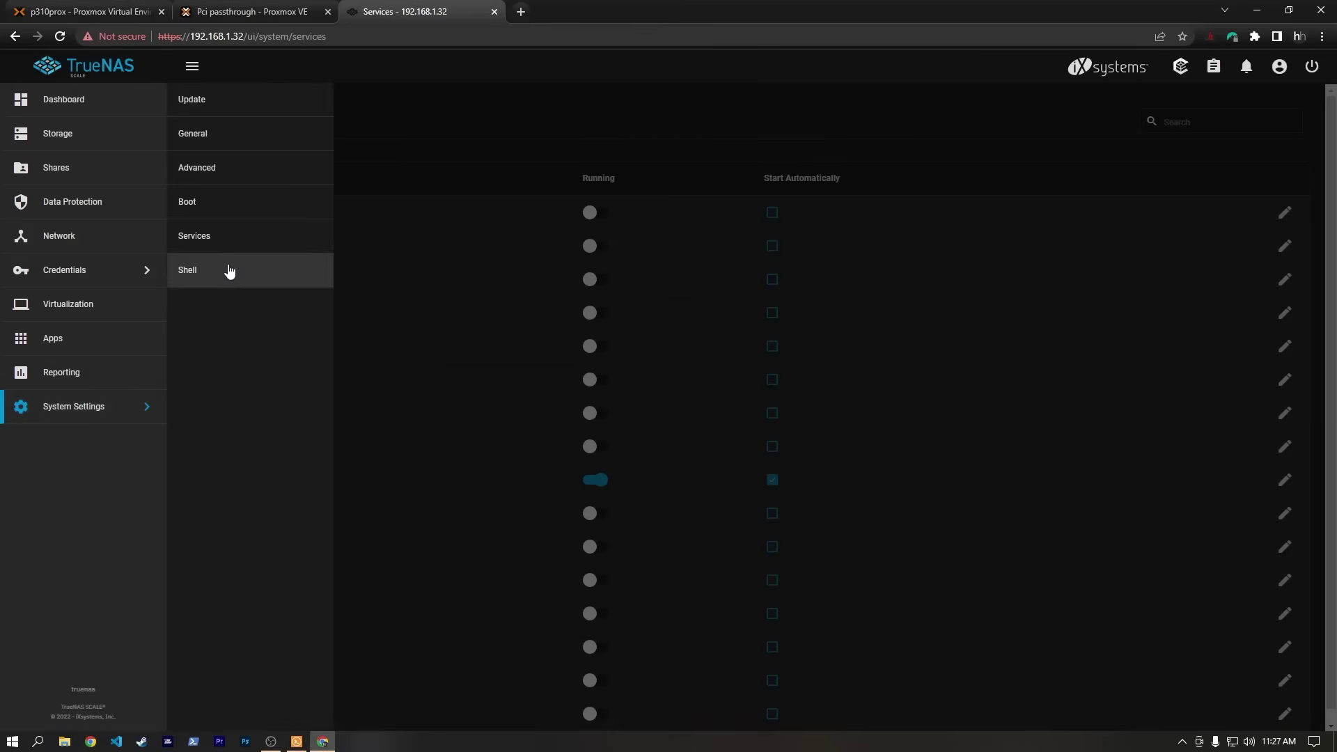
pyautogui.click(227, 272)
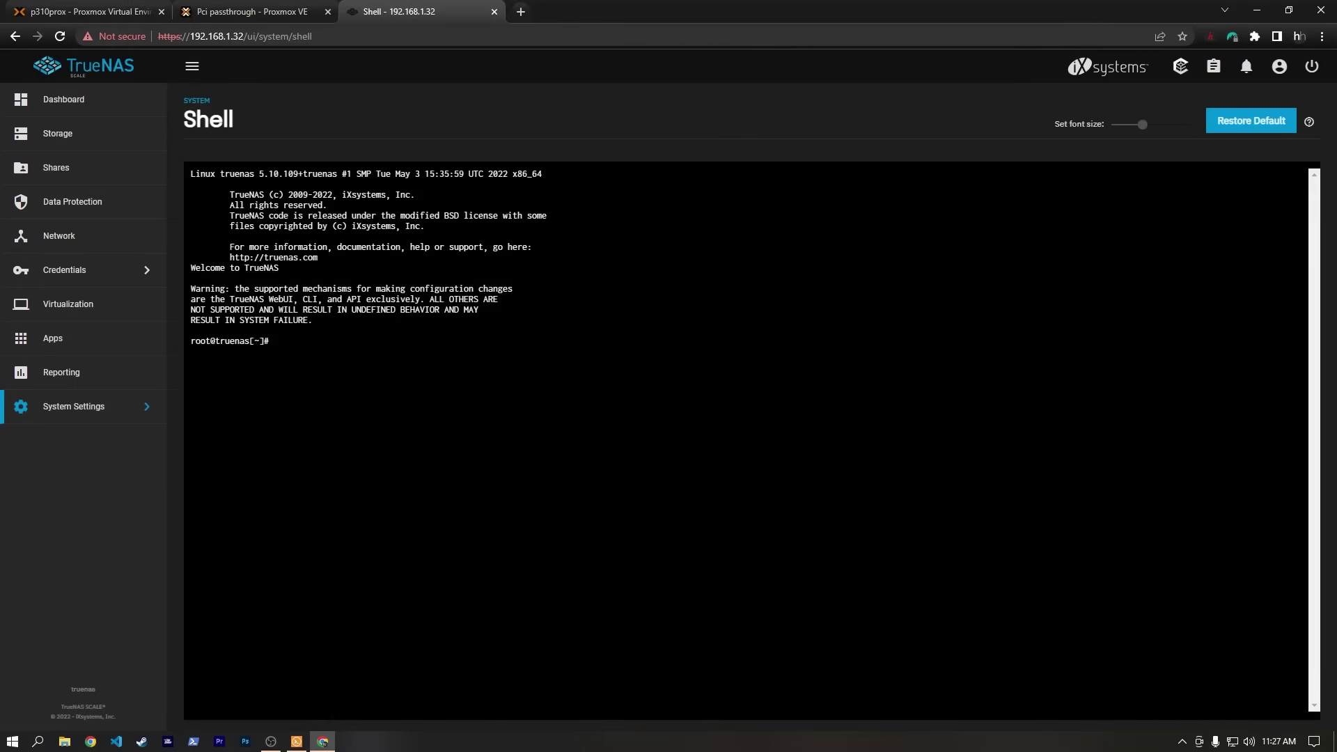
pyautogui.write('ping 192.168.1.1')
pyautogui.press('Return')
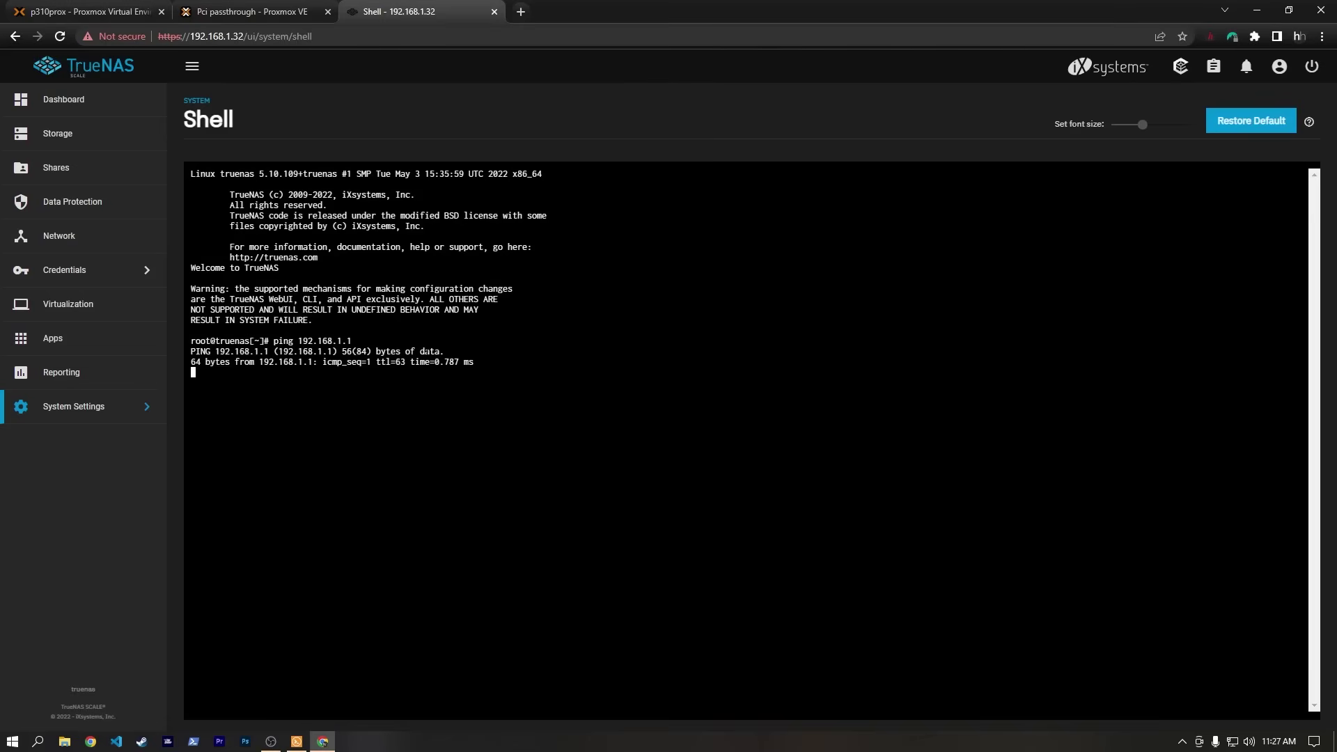
pyautogui.hotkey('ctrl', 'c')
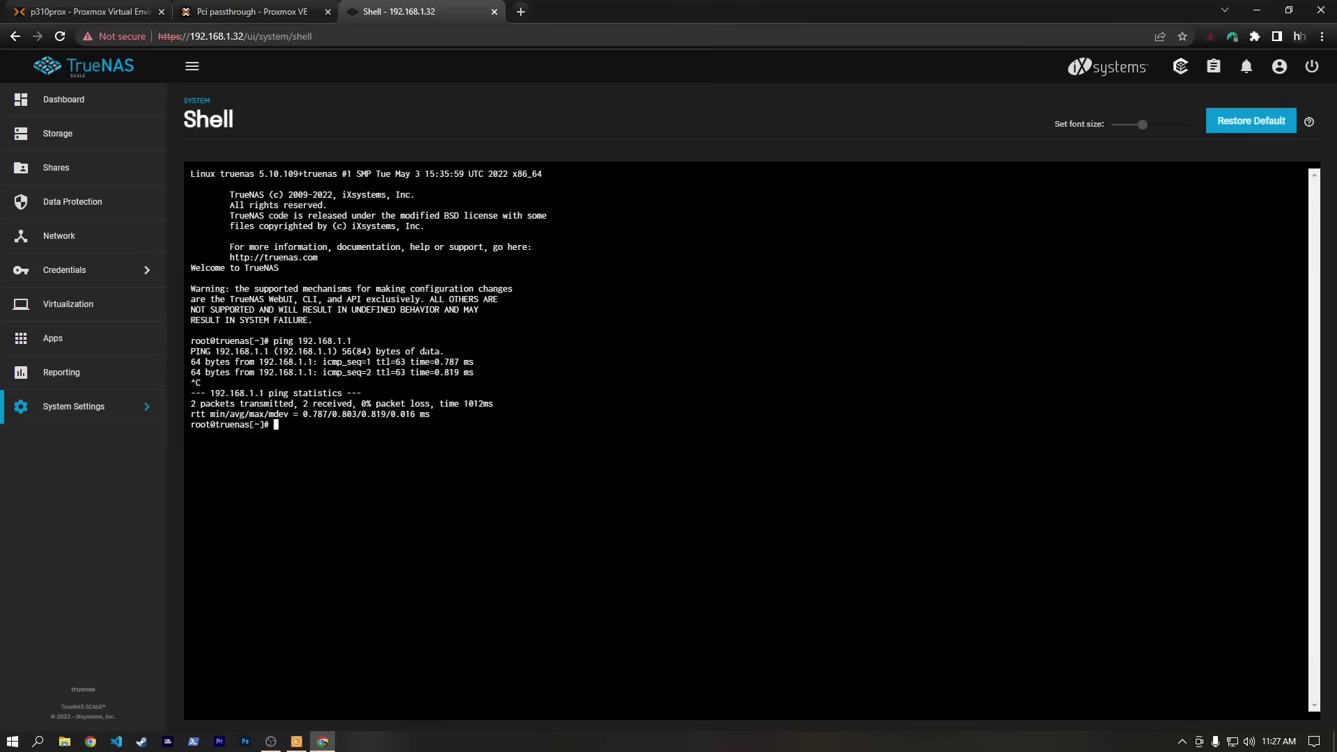
pyautogui.write('ping google.com')
pyautogui.press('Return')
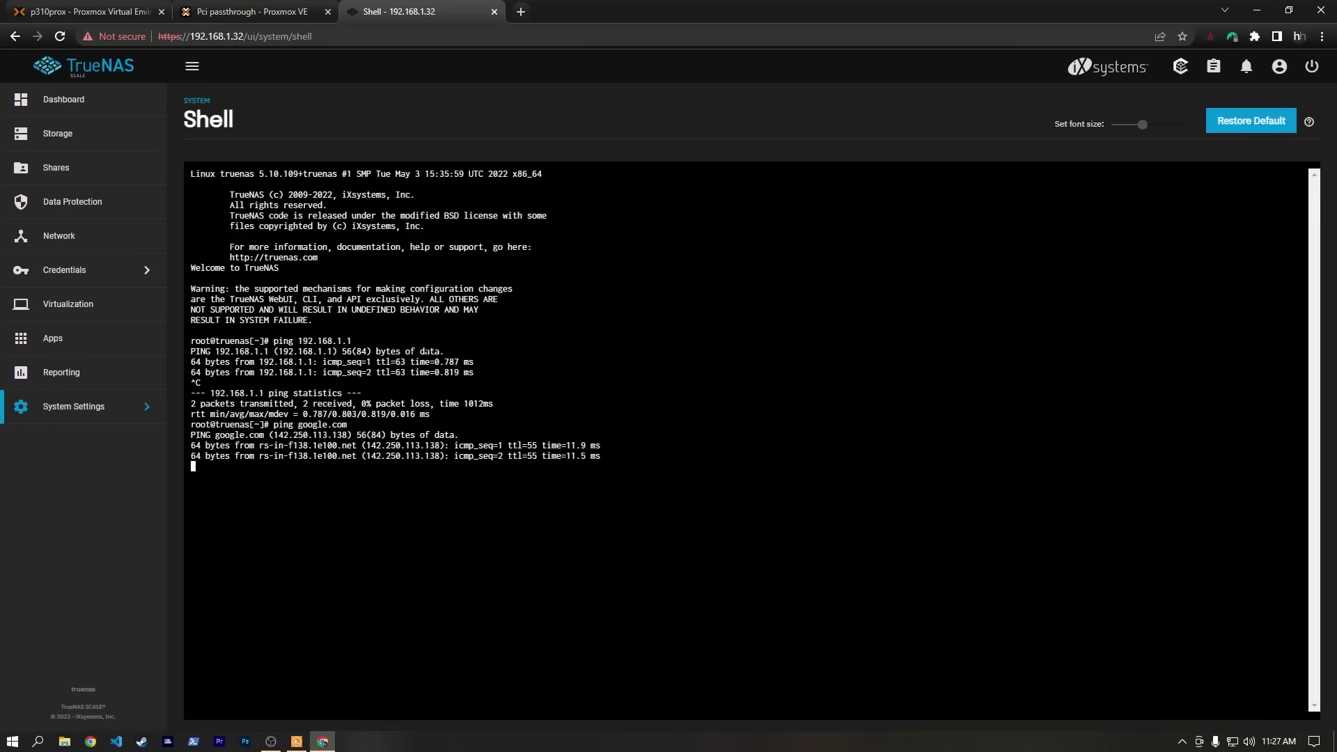
pyautogui.hotkey('ctrl', 'c')
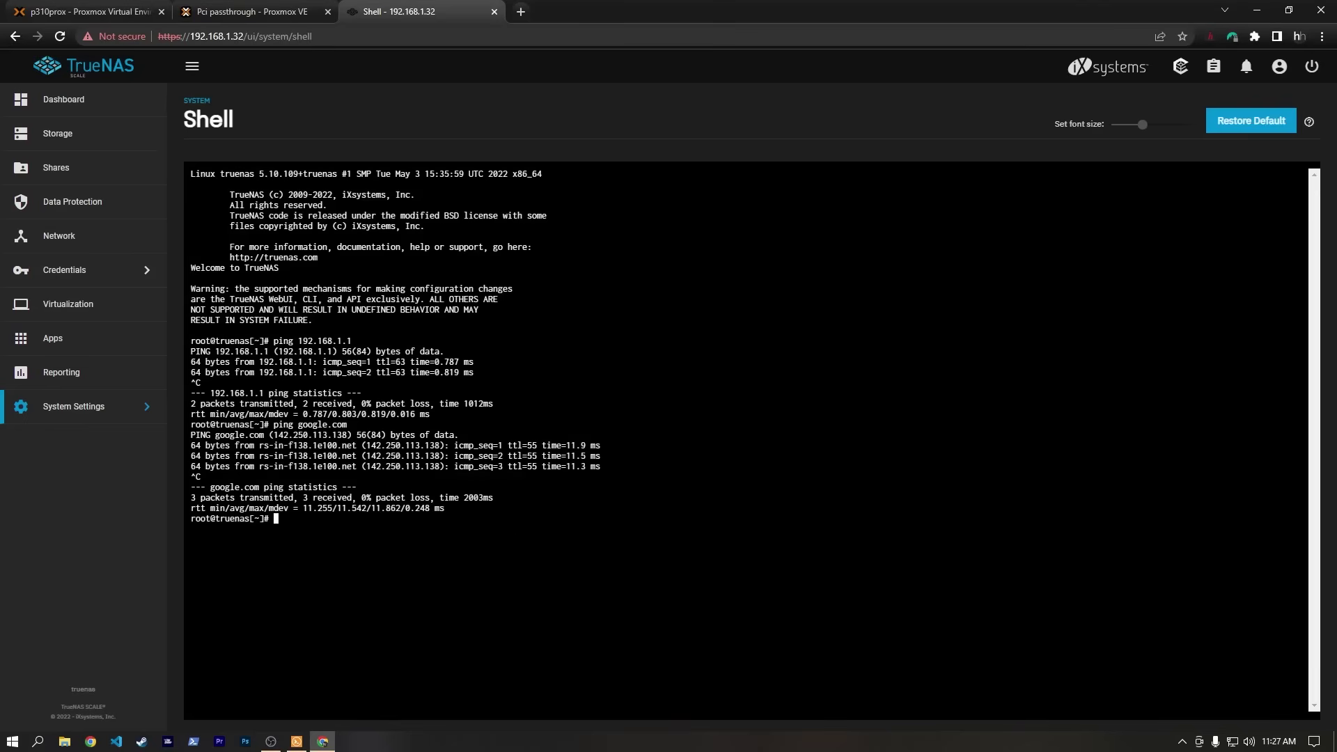
# Check that nameserver and default route read 192.168.1.1, then go to Shares.
pyautogui.click(90, 236)
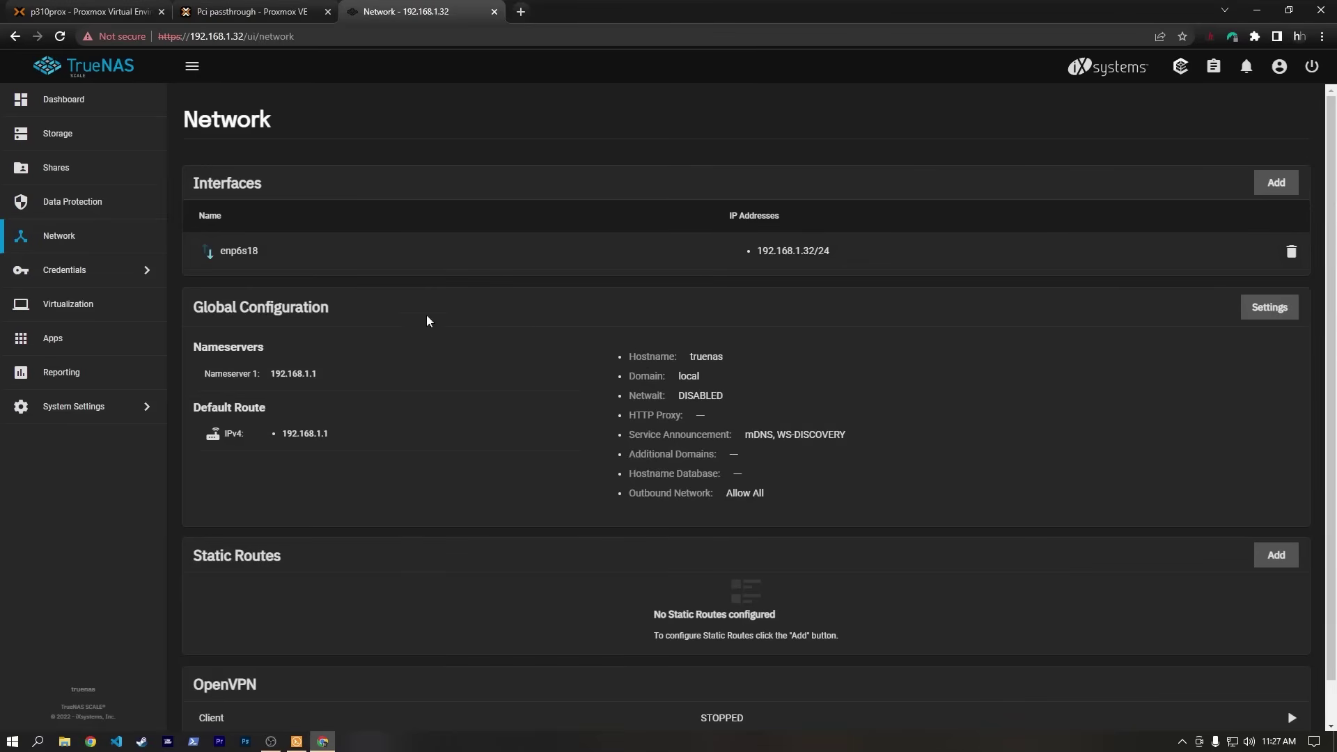
pyautogui.moveTo(270, 374); pyautogui.dragTo(391, 376)
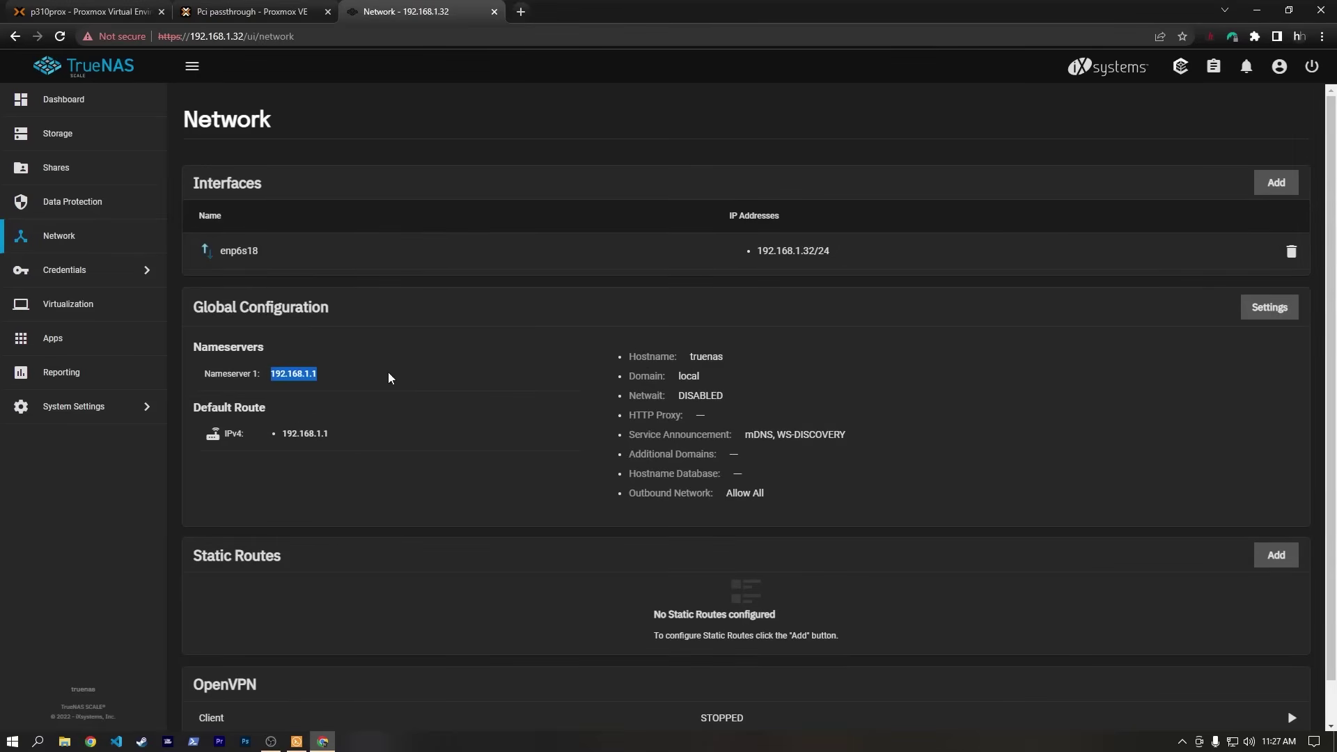
pyautogui.click(382, 385)
pyautogui.moveTo(291, 441); pyautogui.dragTo(382, 428)
pyautogui.click(379, 429)
pyautogui.click(53, 175)
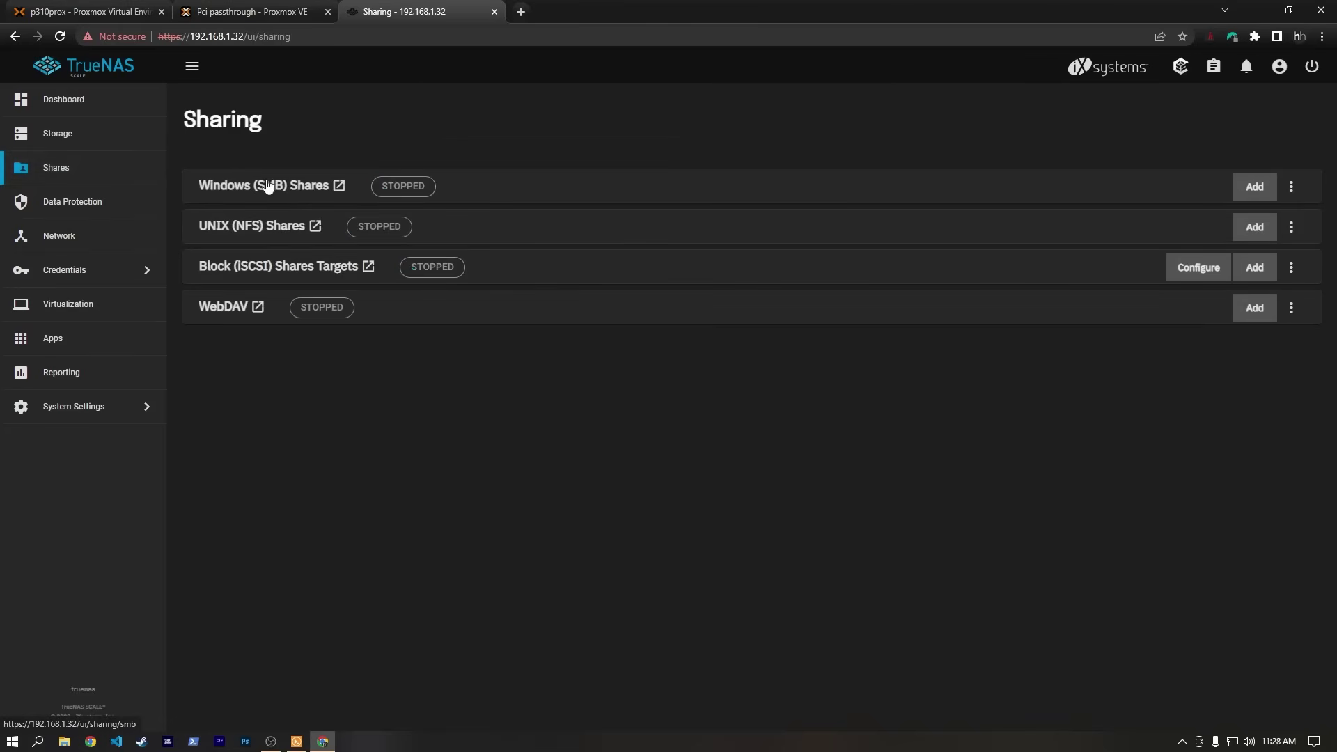
# Create SMB share prox-share with path /mnt/prox-pool/prox-share.
pyautogui.click(261, 186)
pyautogui.click(745, 385)
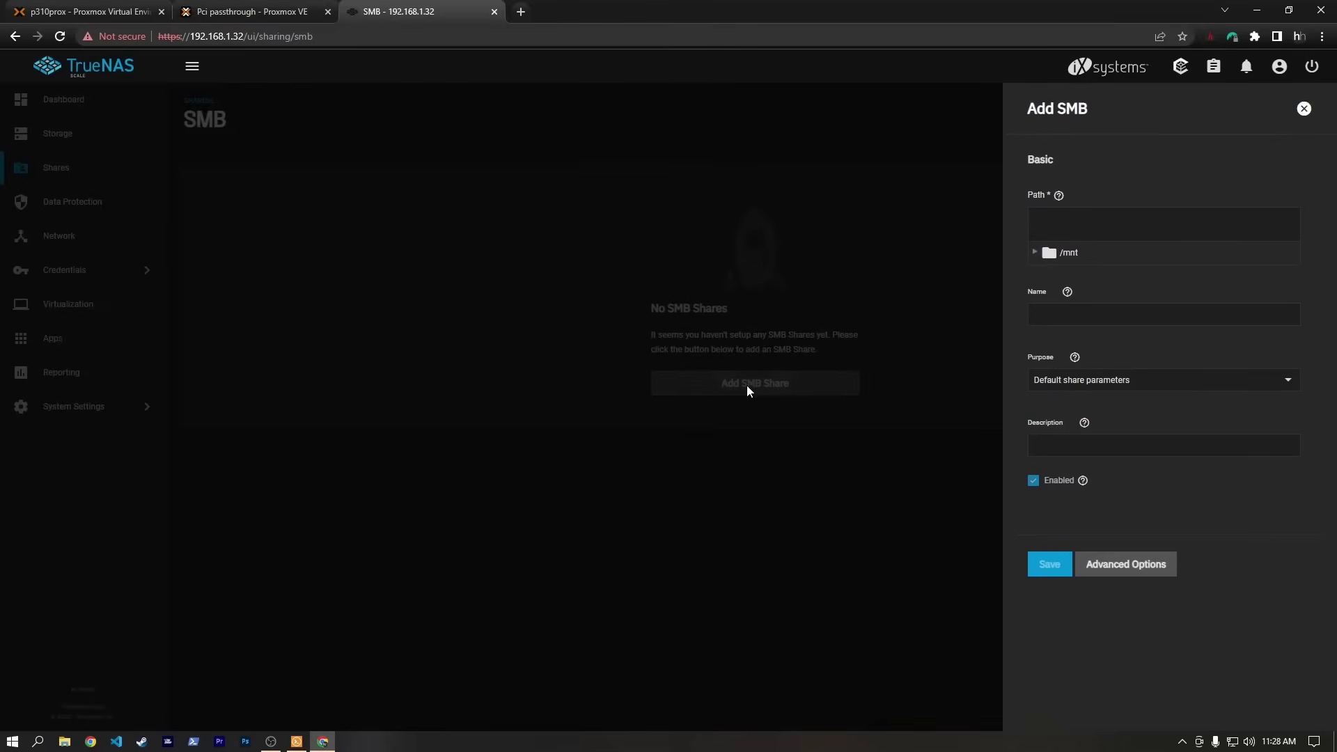
pyautogui.click(1037, 254)
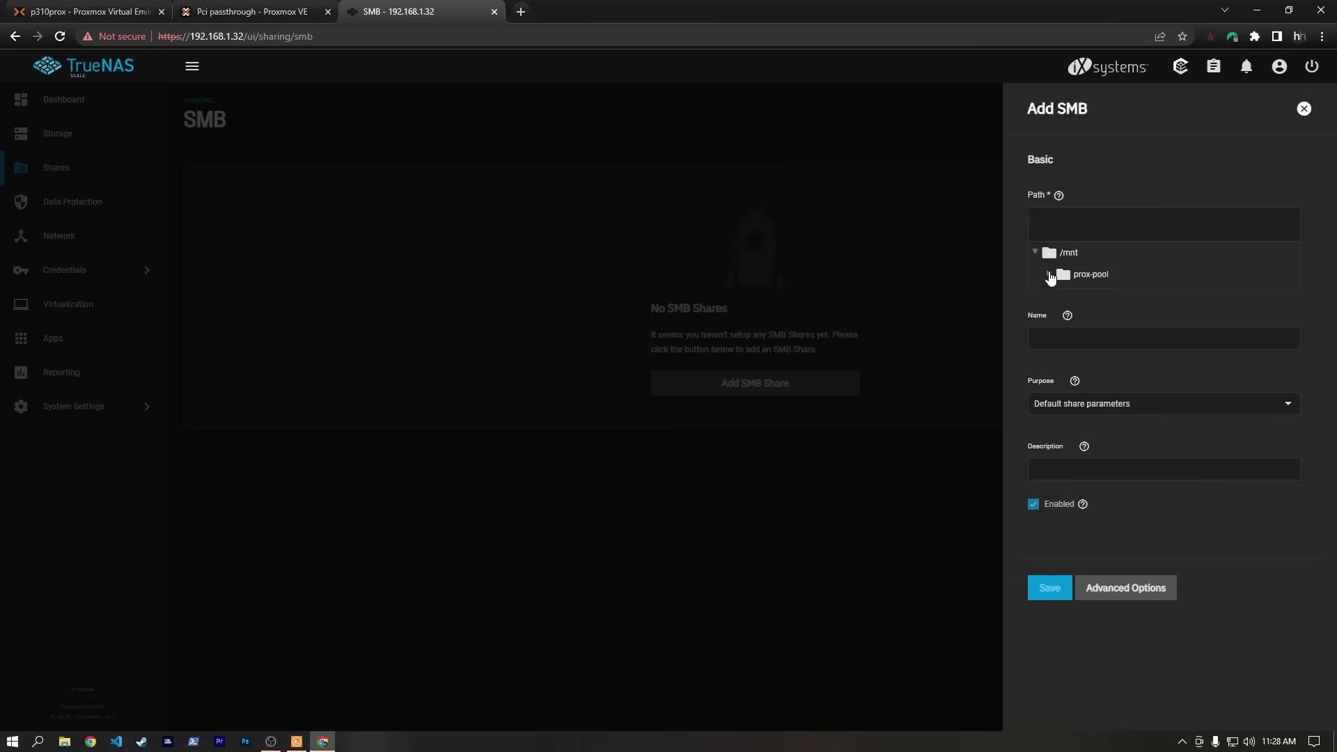
pyautogui.click(1050, 275)
pyautogui.click(1118, 300)
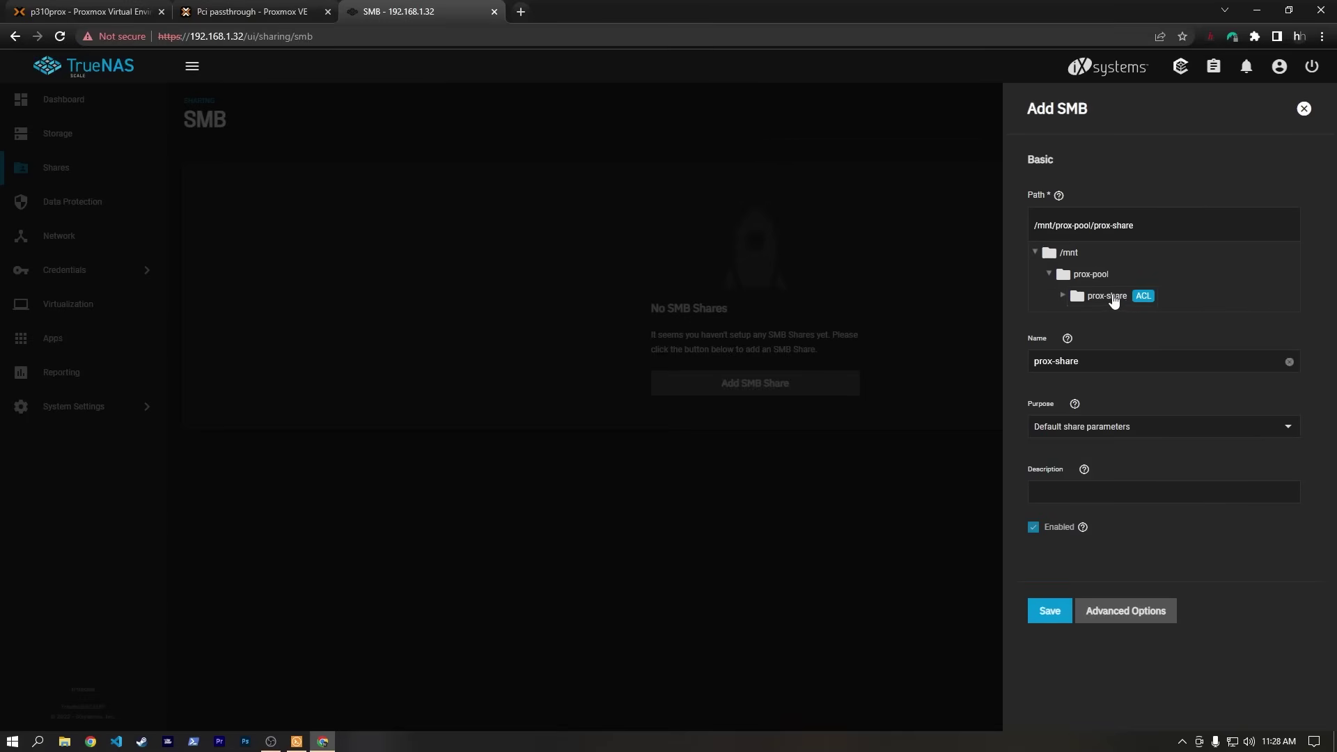
pyautogui.click(1111, 369)
pyautogui.click(1150, 491)
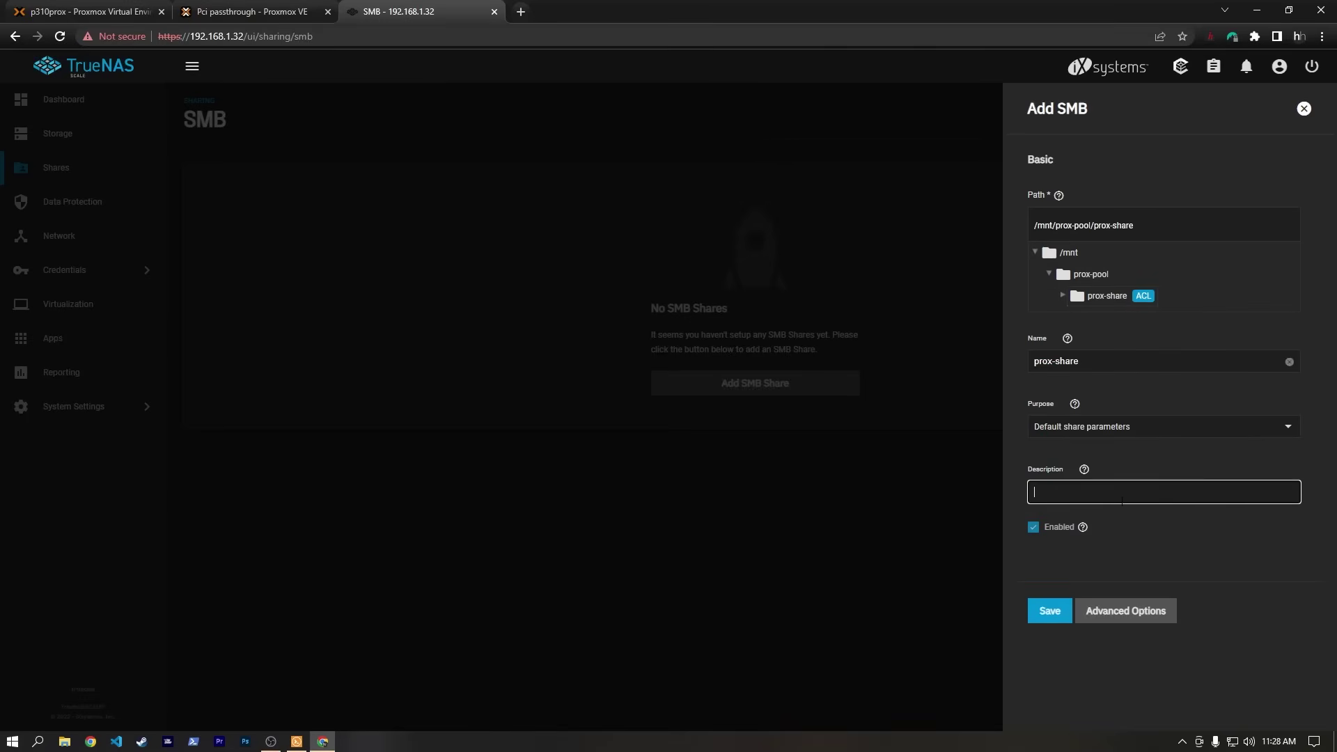
pyautogui.click(1056, 612)
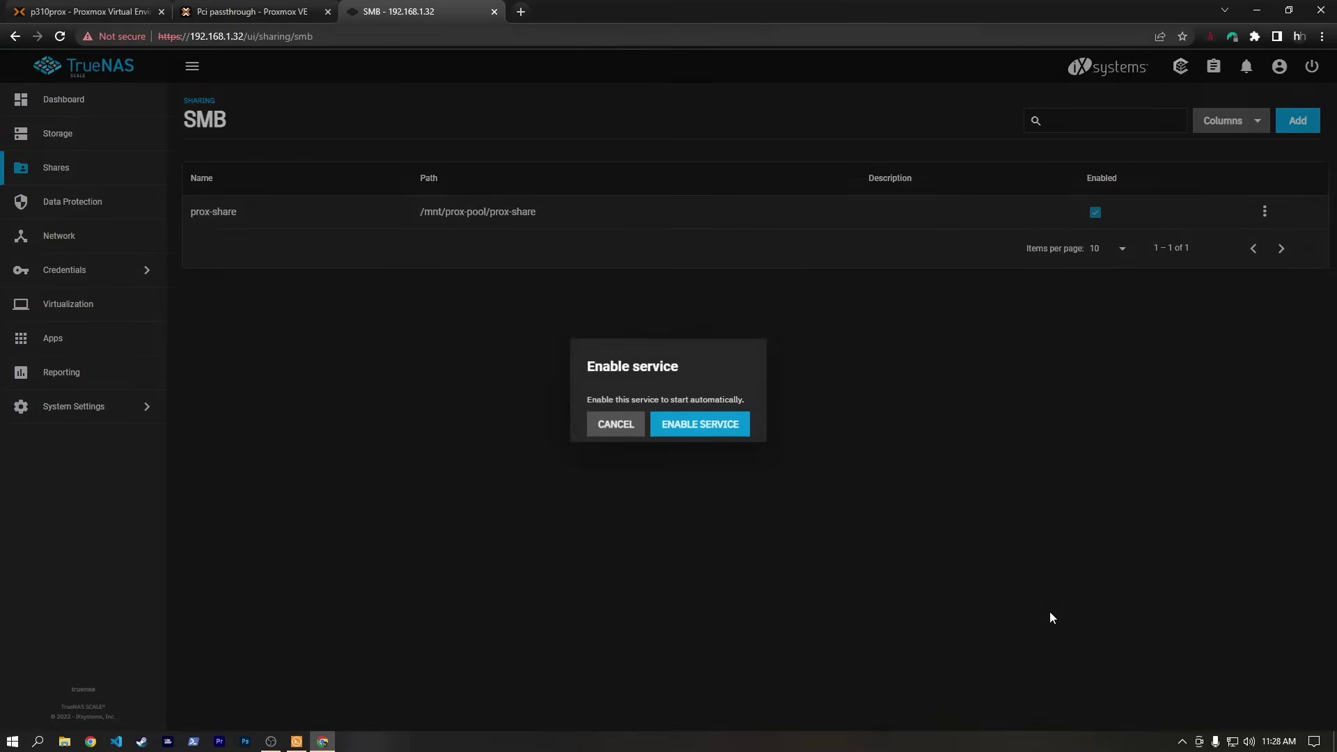
# Enable the SMB service and dismiss the confirmation notice.
pyautogui.click(713, 426)
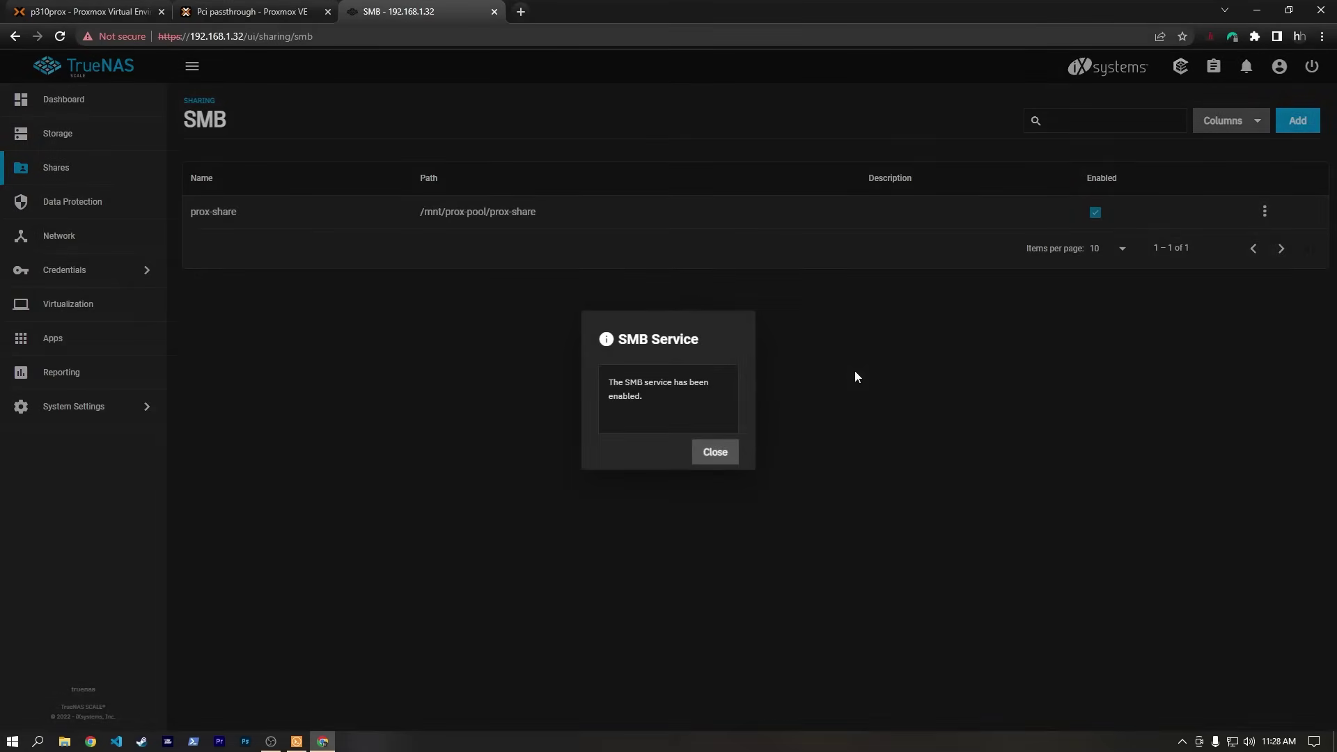
pyautogui.click(713, 453)
pyautogui.click(1265, 212)
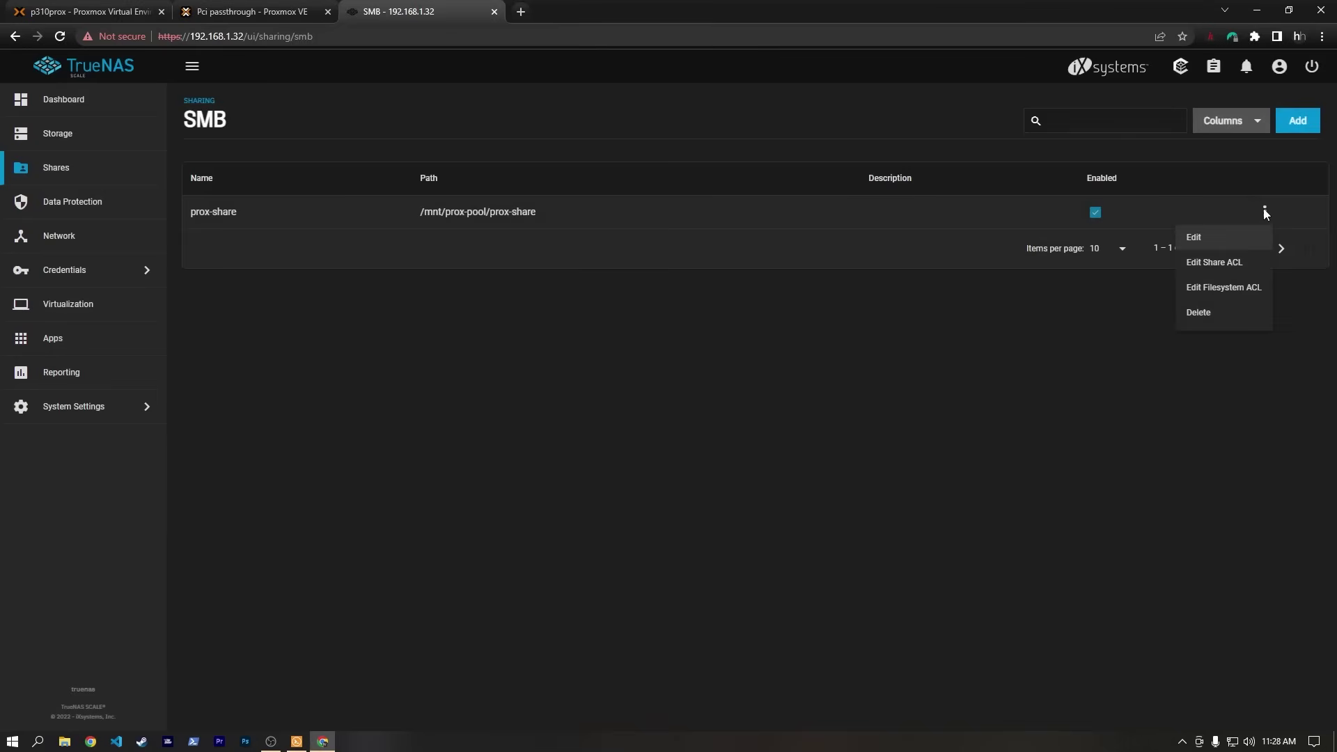
# Add an Allow ACL entry giving the share user's group Full Control on prox-share.
pyautogui.click(1244, 292)
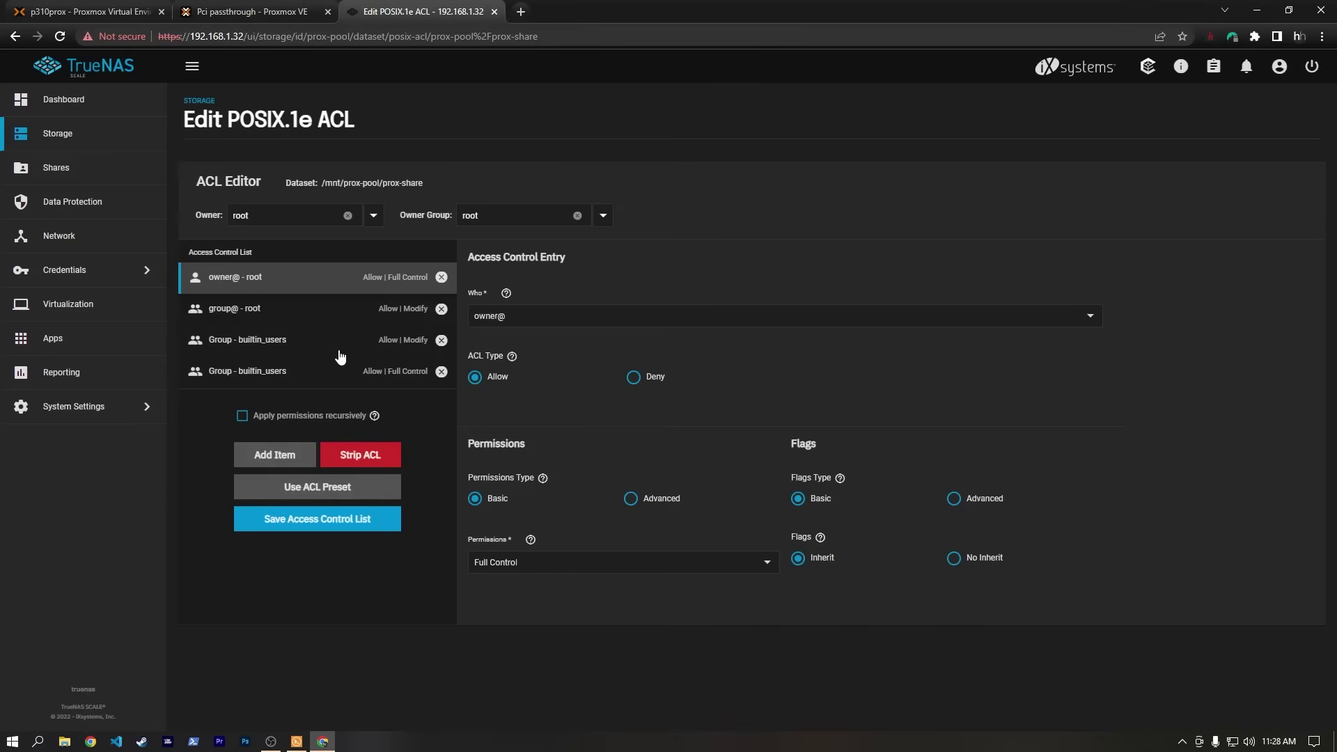
pyautogui.click(281, 457)
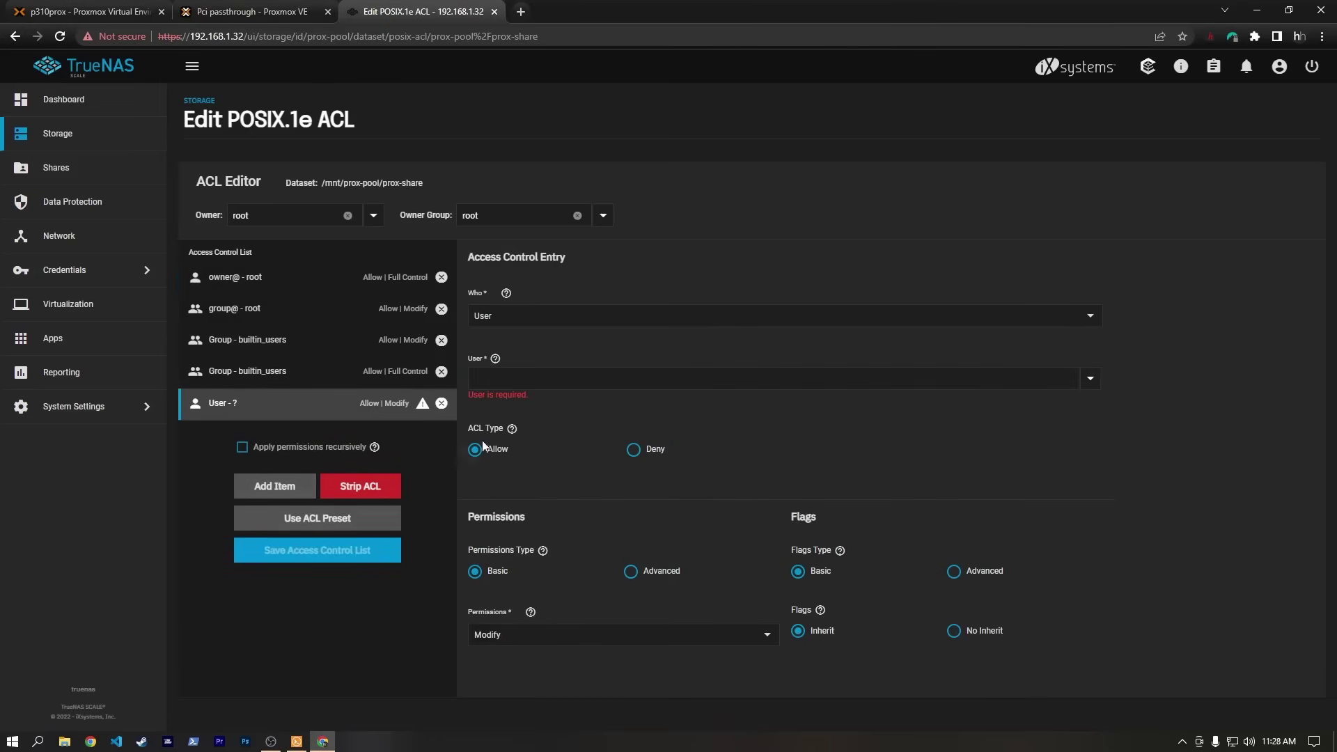
pyautogui.click(516, 324)
pyautogui.click(517, 339)
pyautogui.write('have')
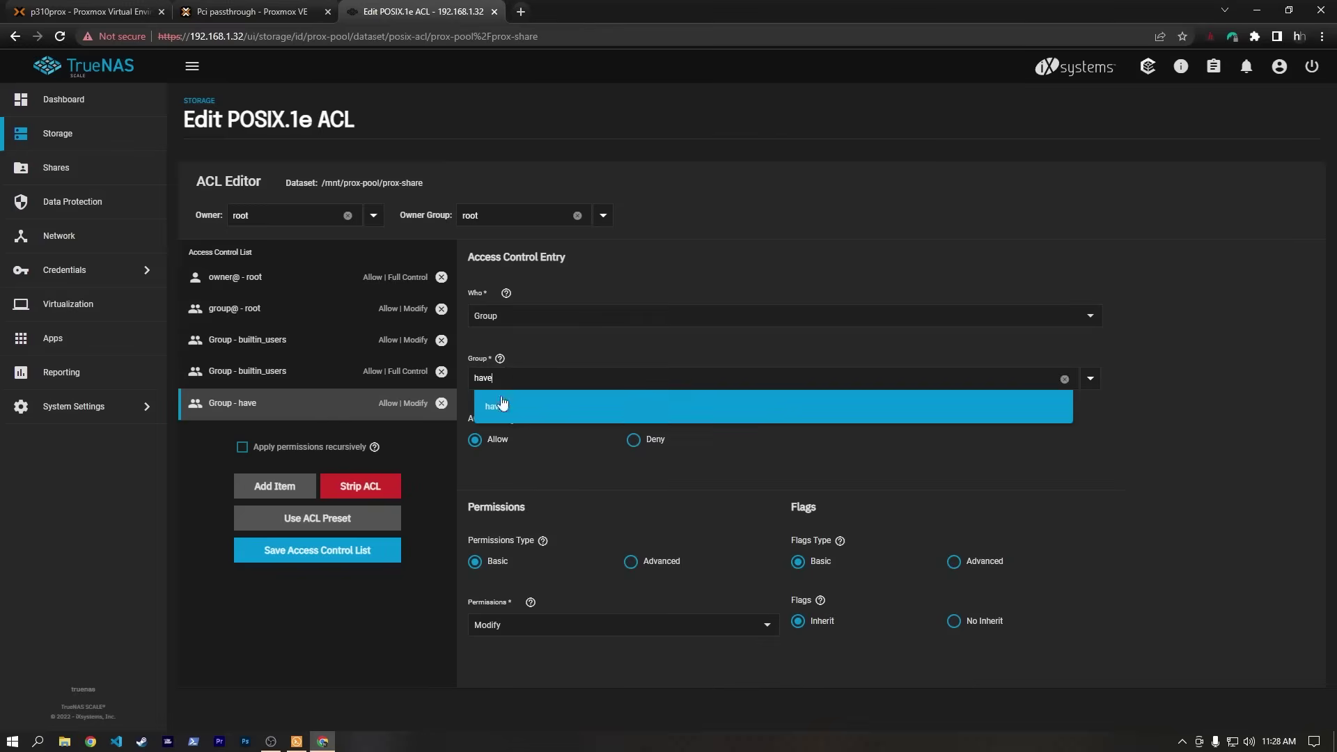
pyautogui.click(503, 406)
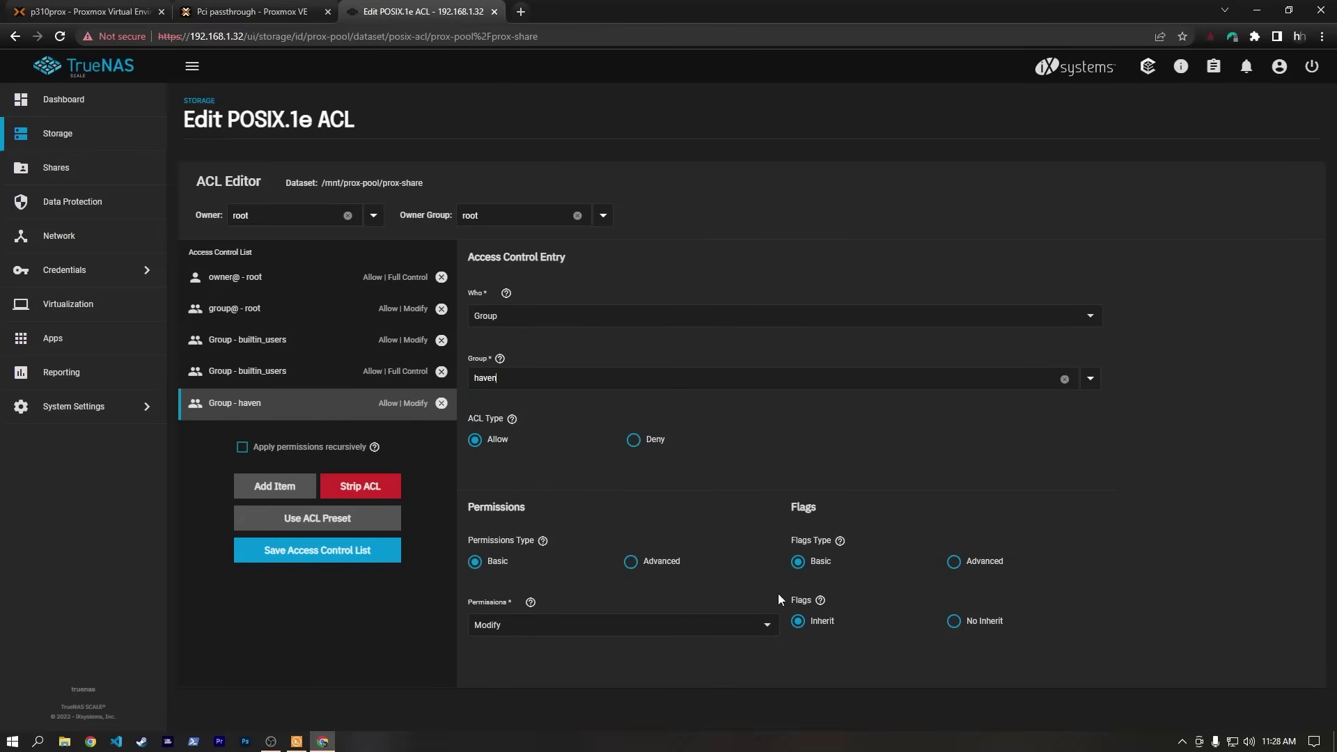
pyautogui.click(626, 625)
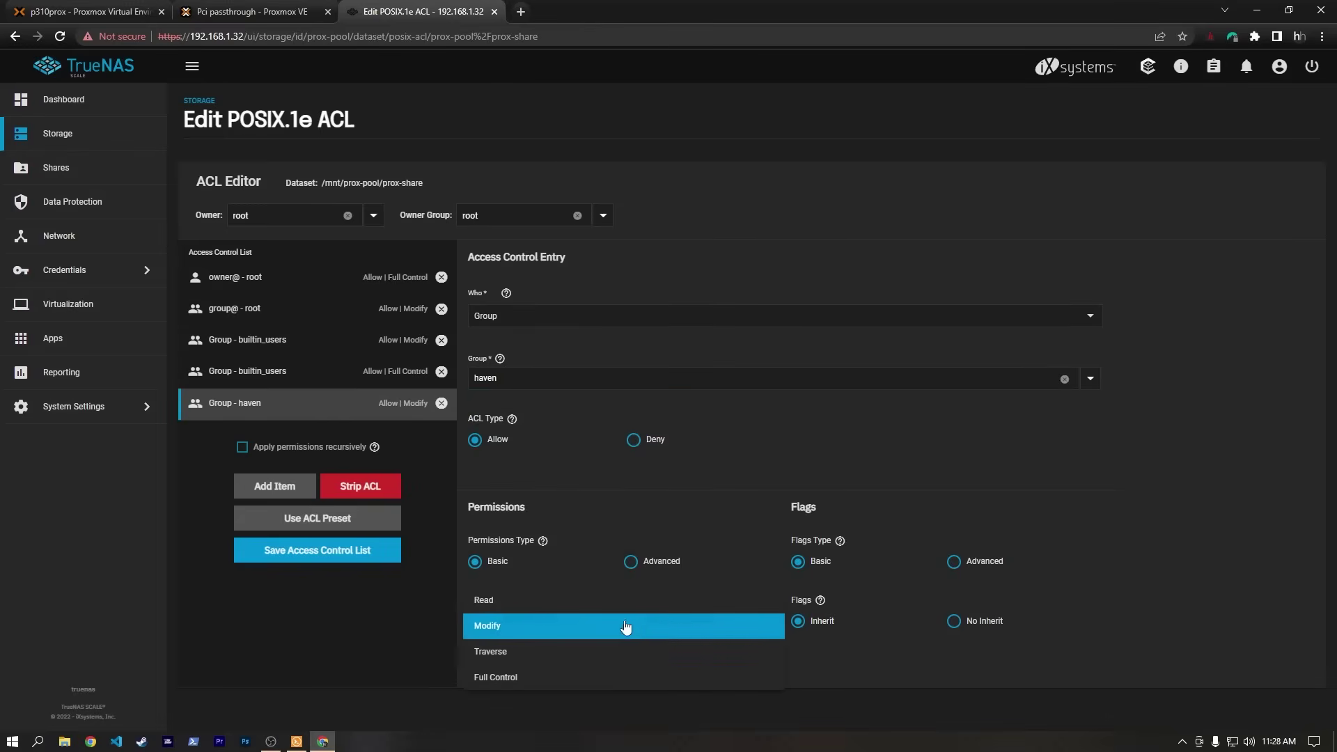
pyautogui.click(576, 677)
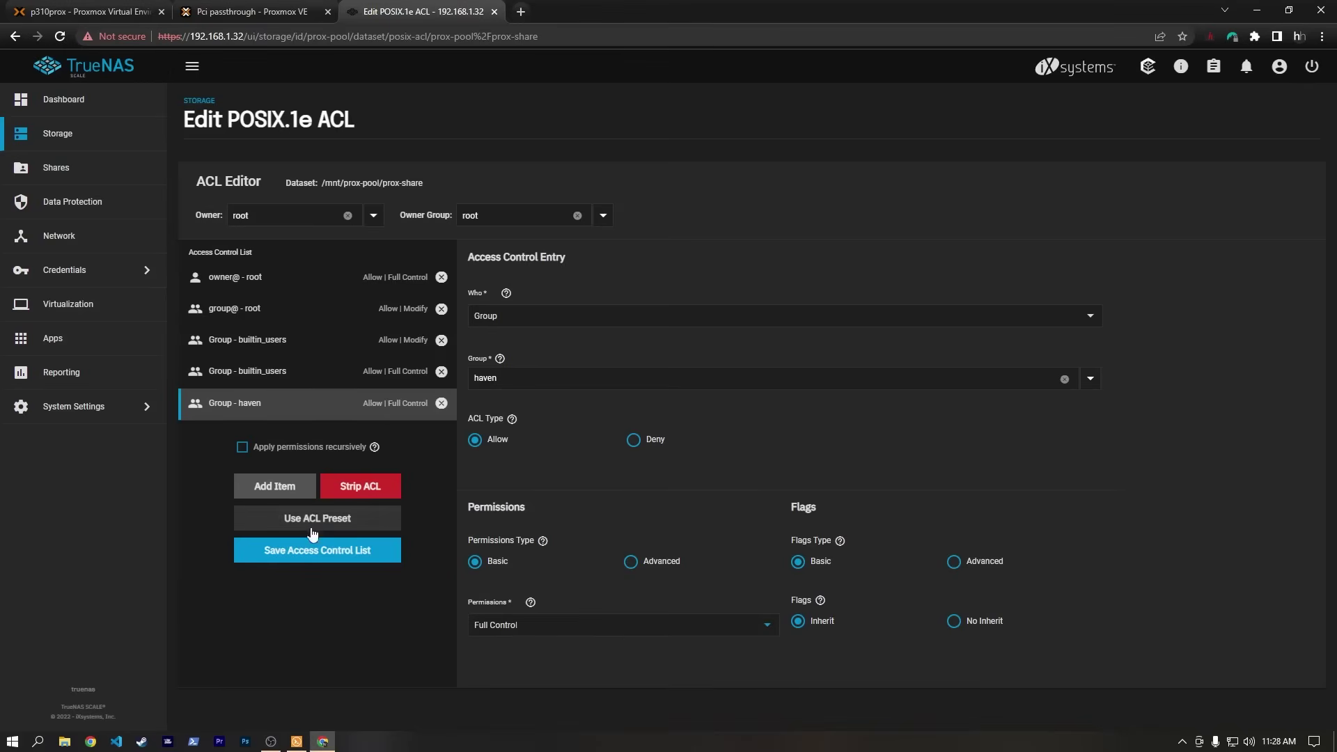
pyautogui.click(315, 550)
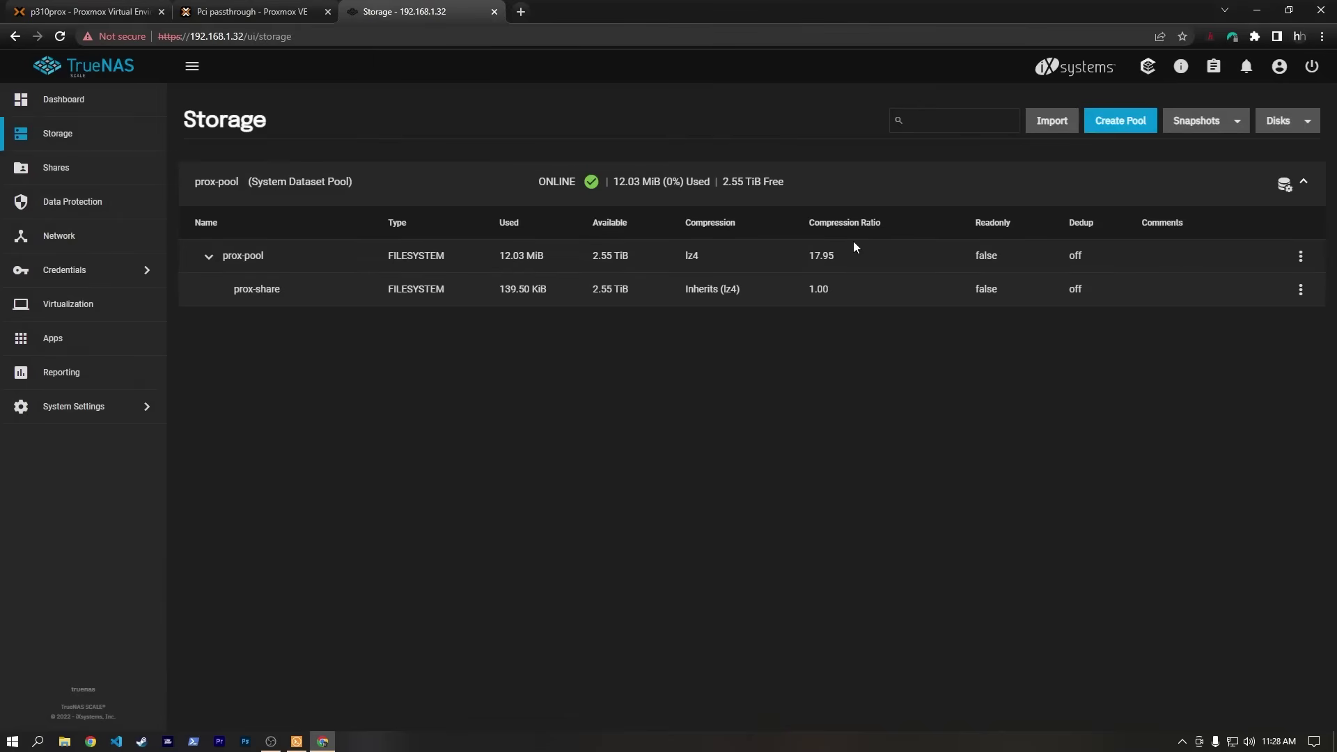
# Open \\192.168.1.32\prox-share in File Explorer, fixing the mistyped address, and sign in as the share user.
pyautogui.click(64, 741)
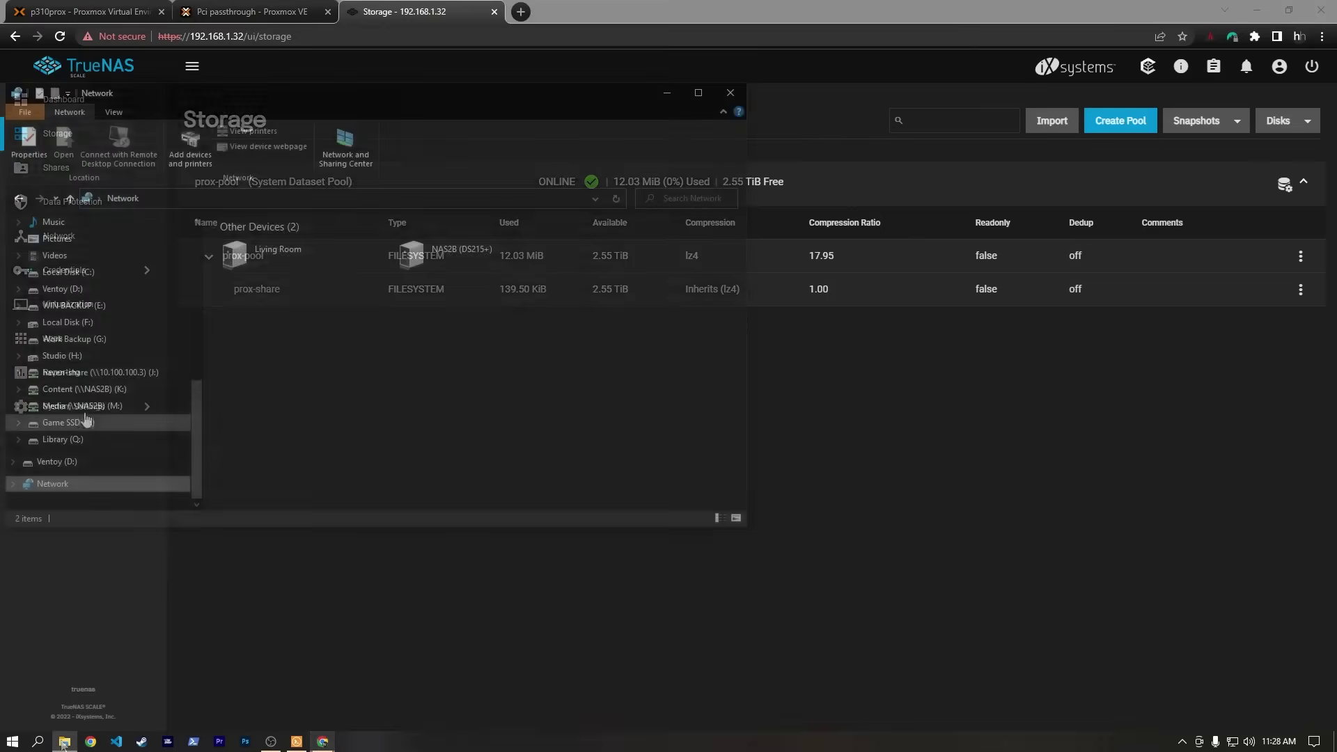
pyautogui.click(164, 198)
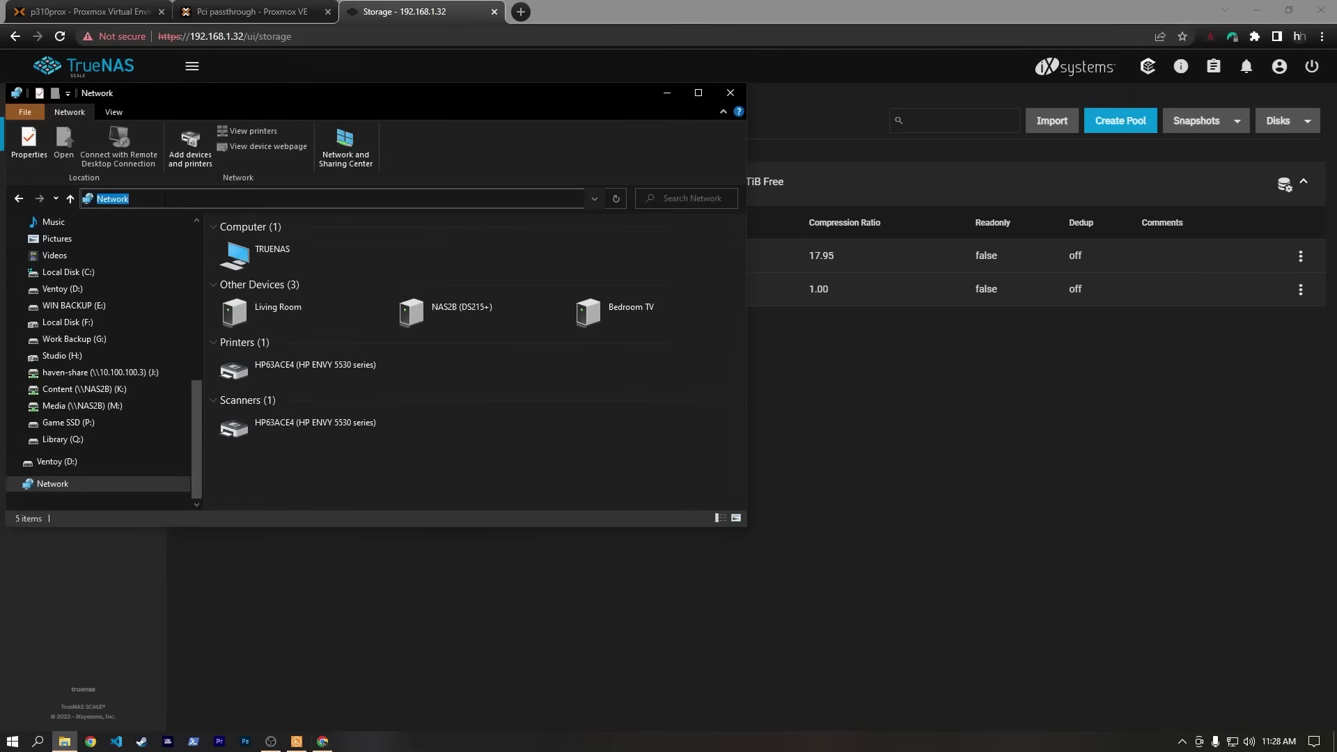
pyautogui.write('\\\\')
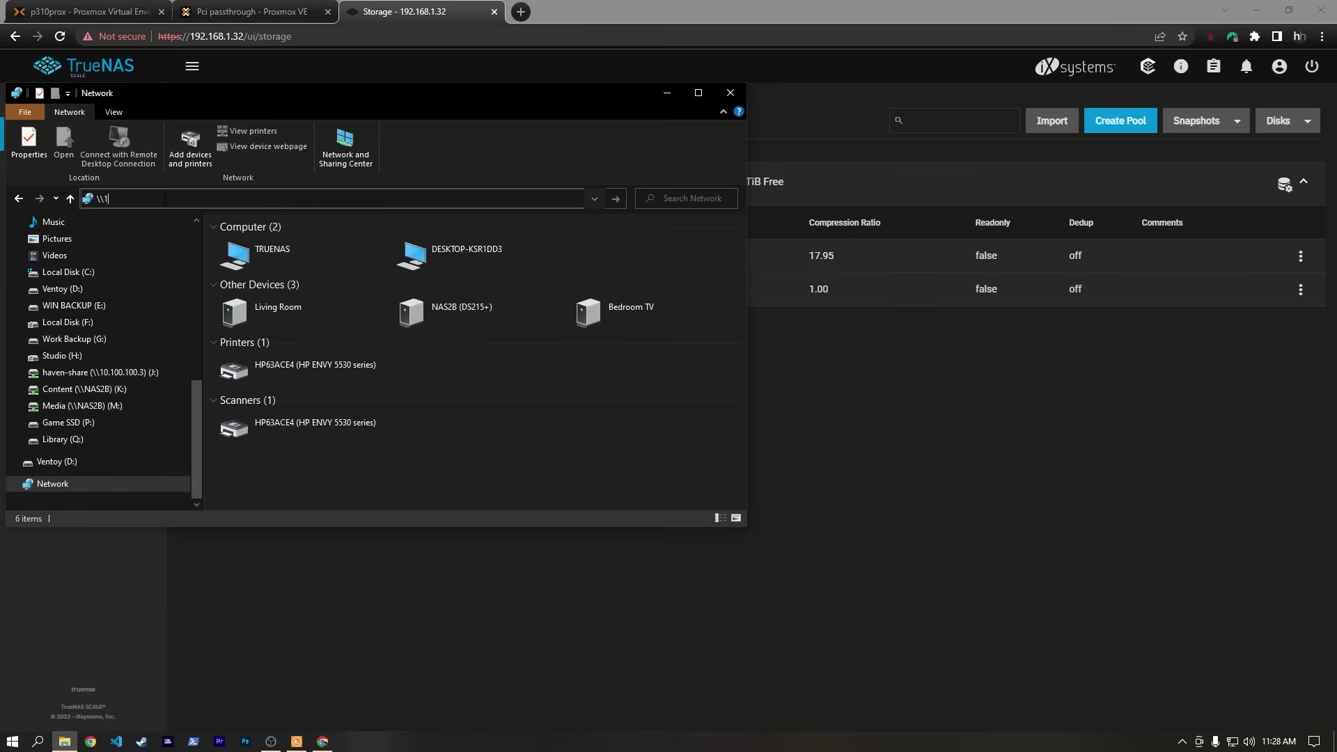
pyautogui.write('192.168.1.31\\prox-share')
pyautogui.press('Return')
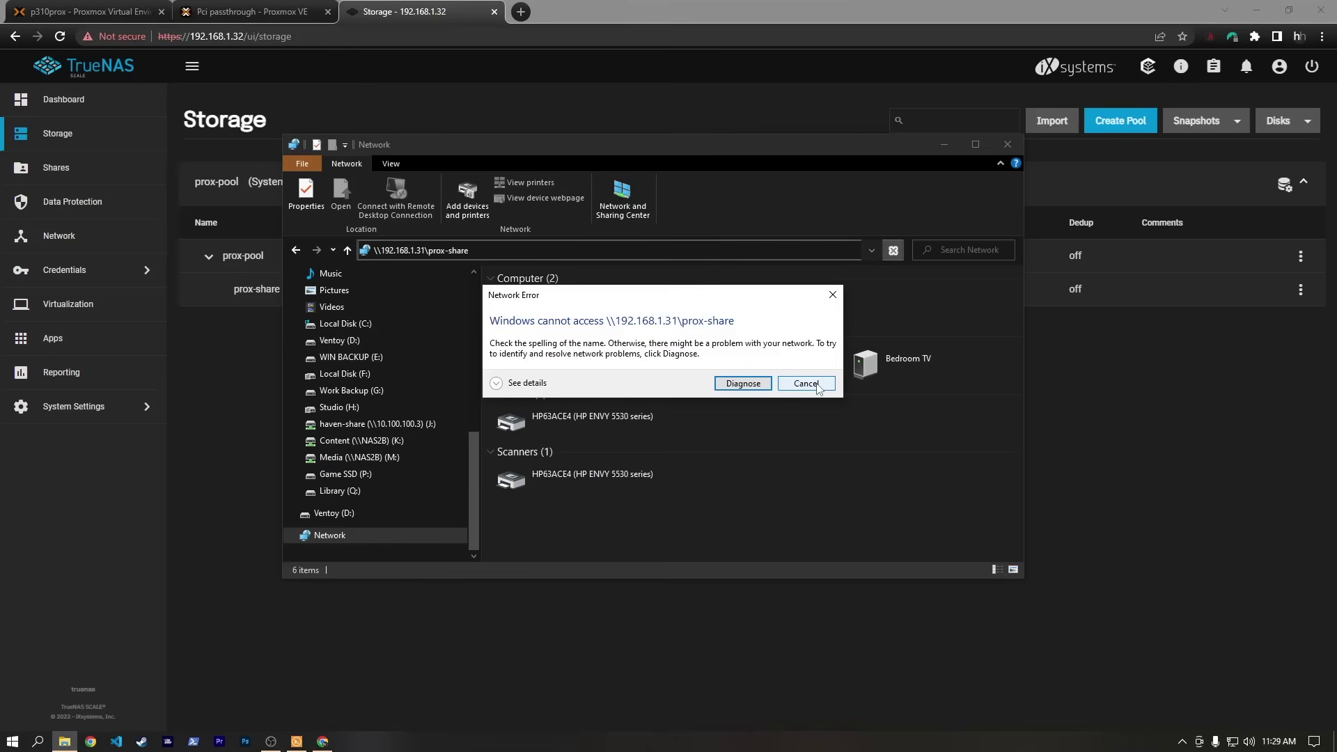
pyautogui.press('Escape')
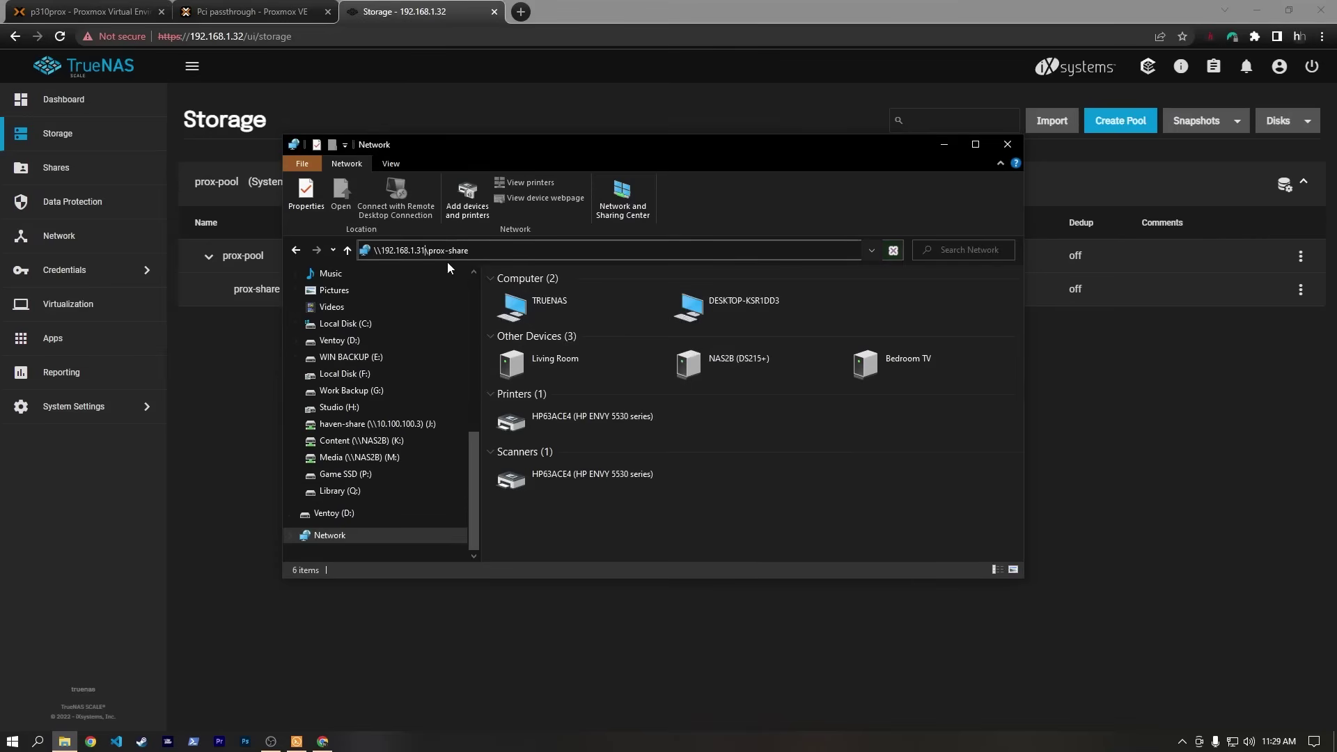
pyautogui.press('Return')
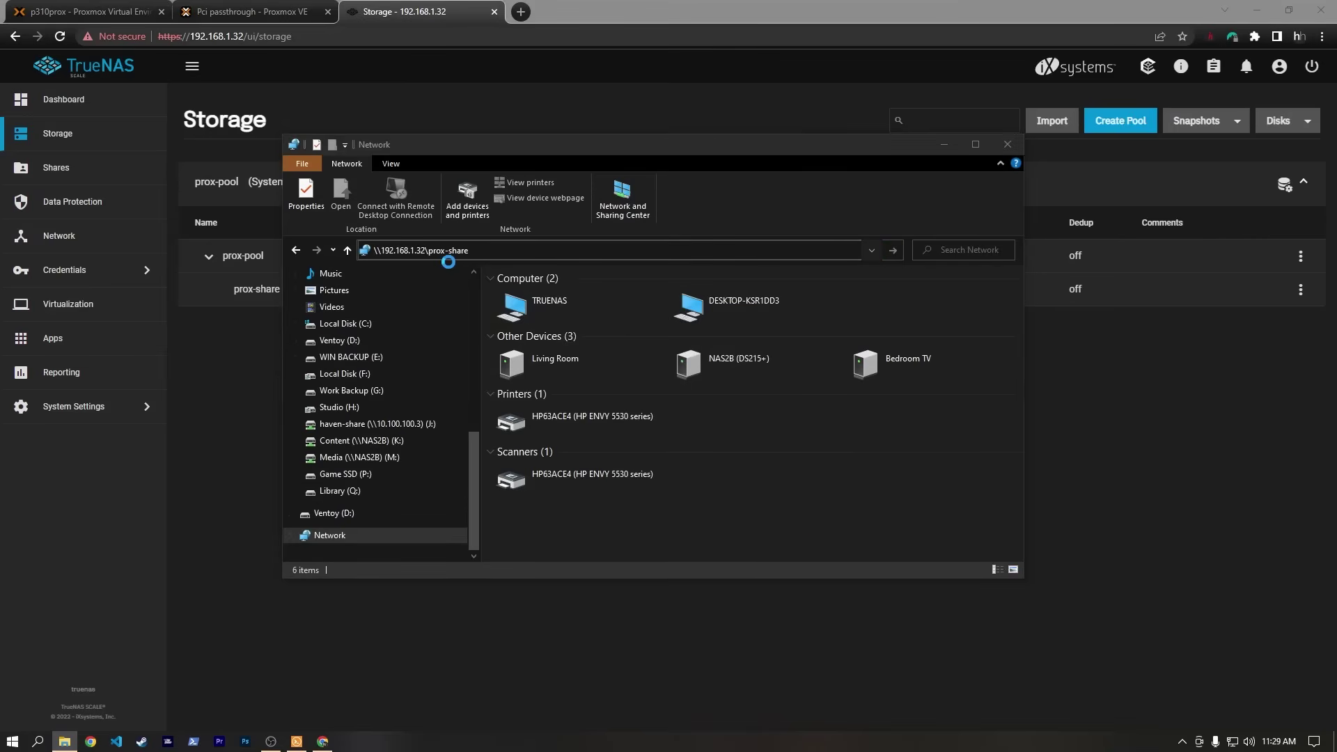
pyautogui.write('haven')
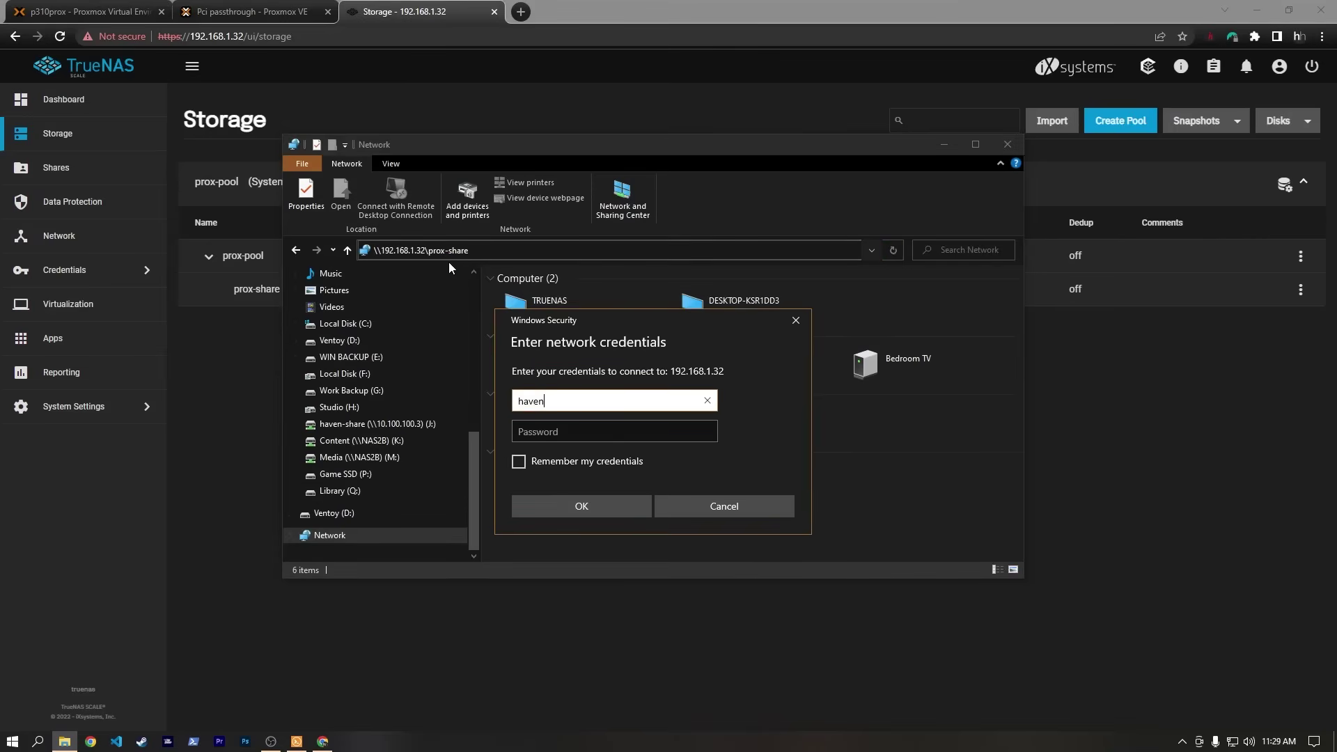
pyautogui.press('Tab')
pyautogui.write('*****')
pyautogui.press('Return')
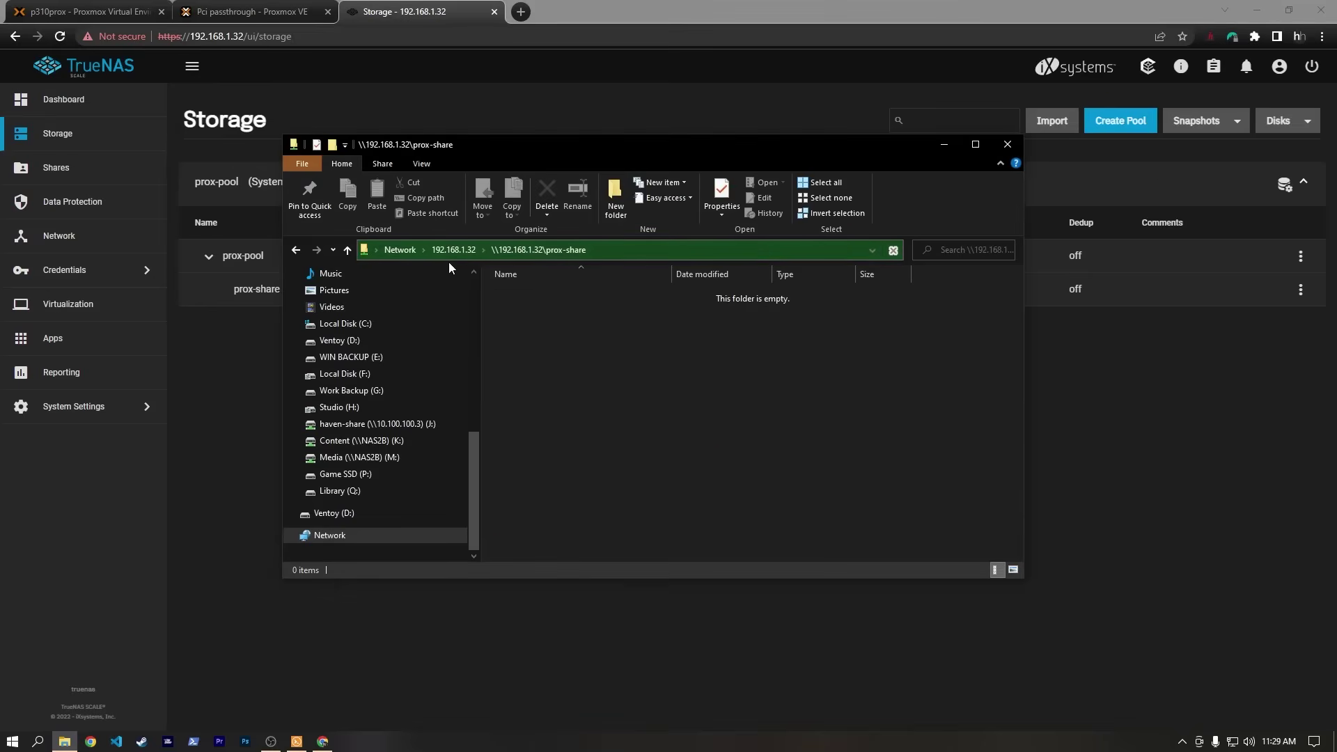
# Browse prox-share, preview HH Splash Screen.png, then close the viewer and the Explorer window.
pyautogui.moveTo(798, 146); pyautogui.dragTo(750, 112)
pyautogui.moveTo(432, 408); pyautogui.dragTo(432, 249)
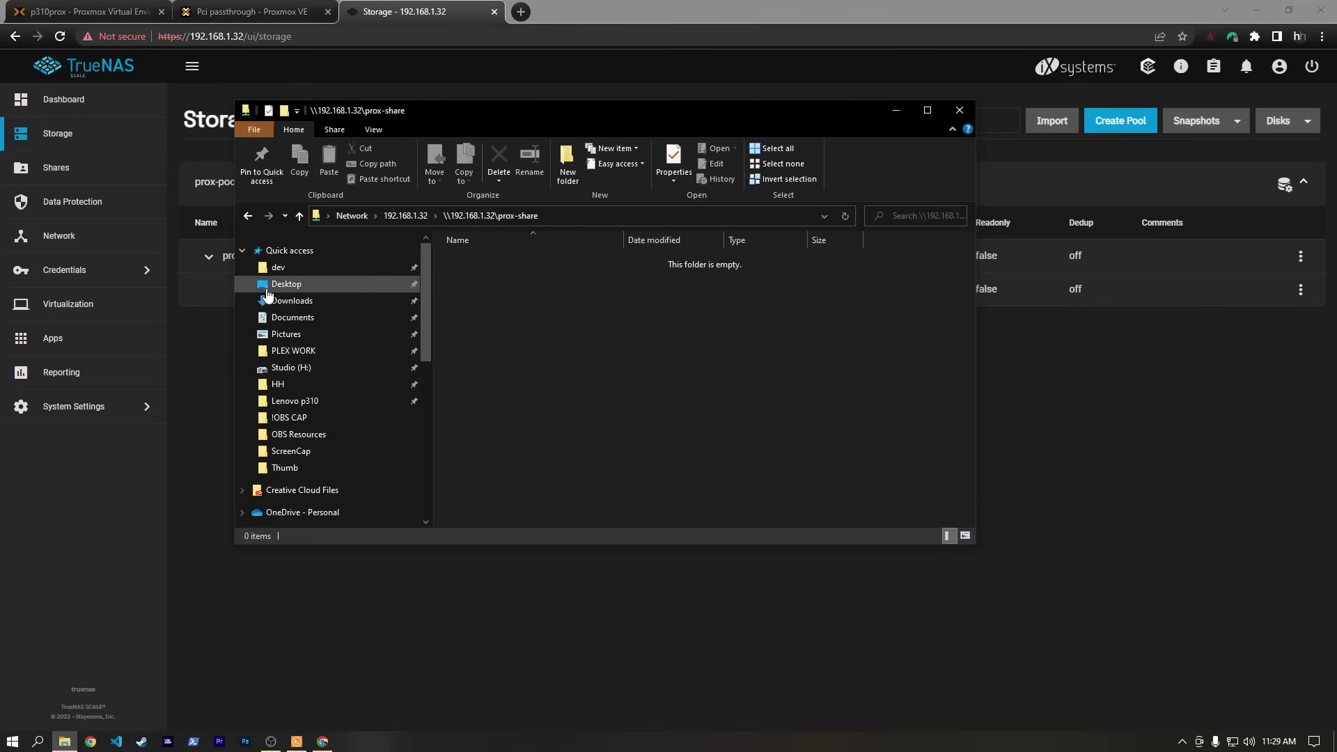
pyautogui.click(278, 384)
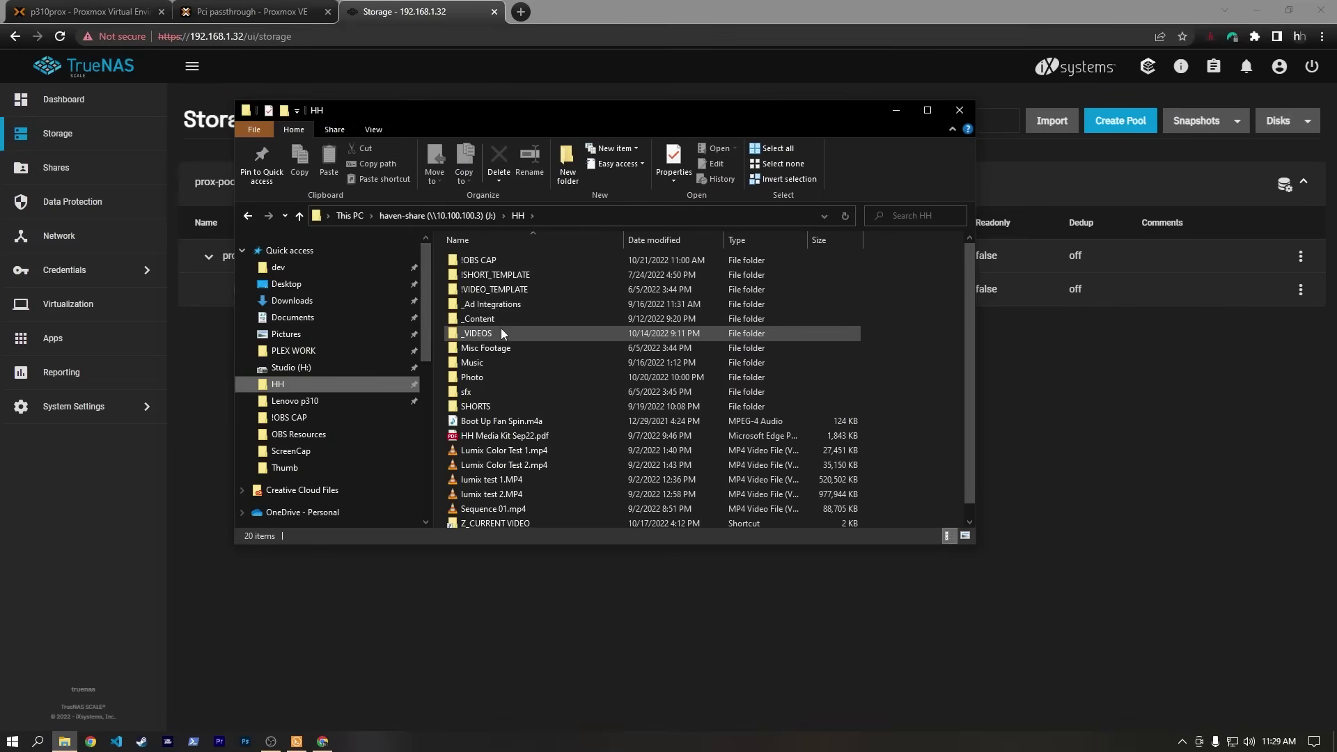
pyautogui.hotkey('alt', 'Left')
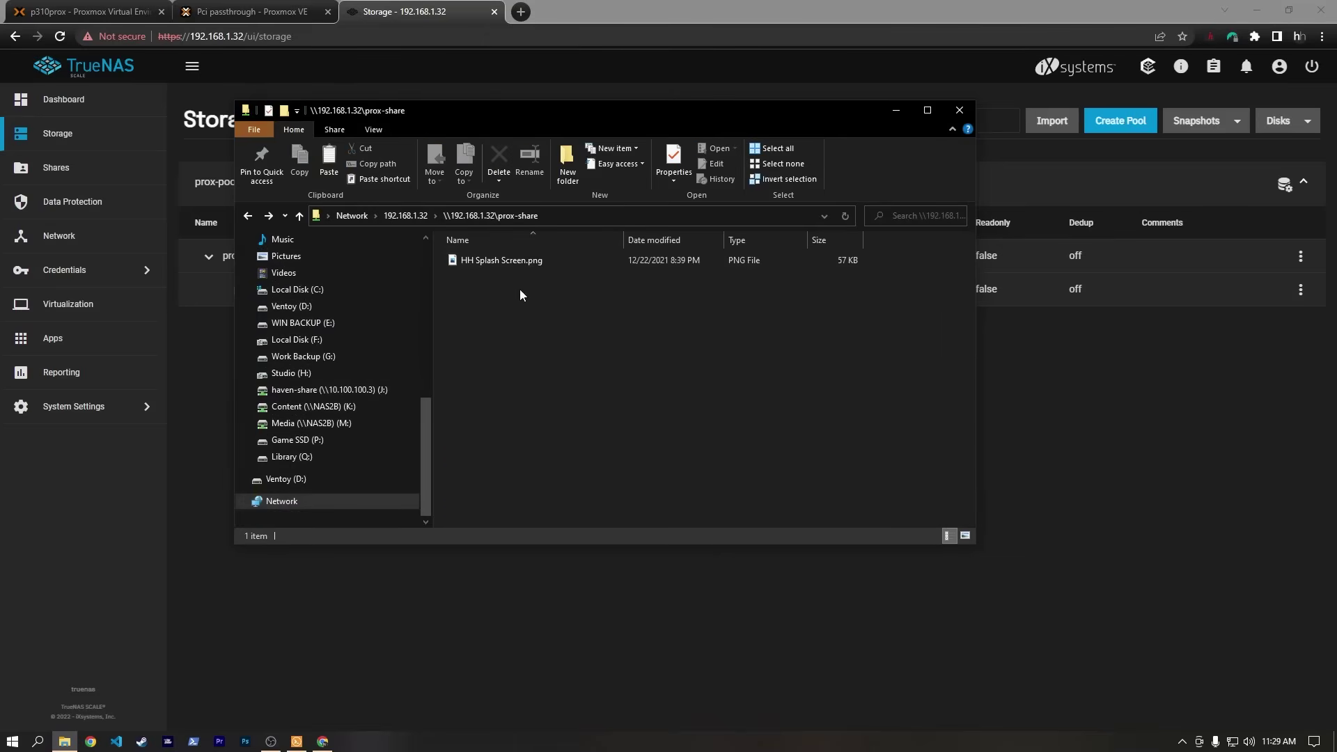
pyautogui.doubleClick(513, 262)
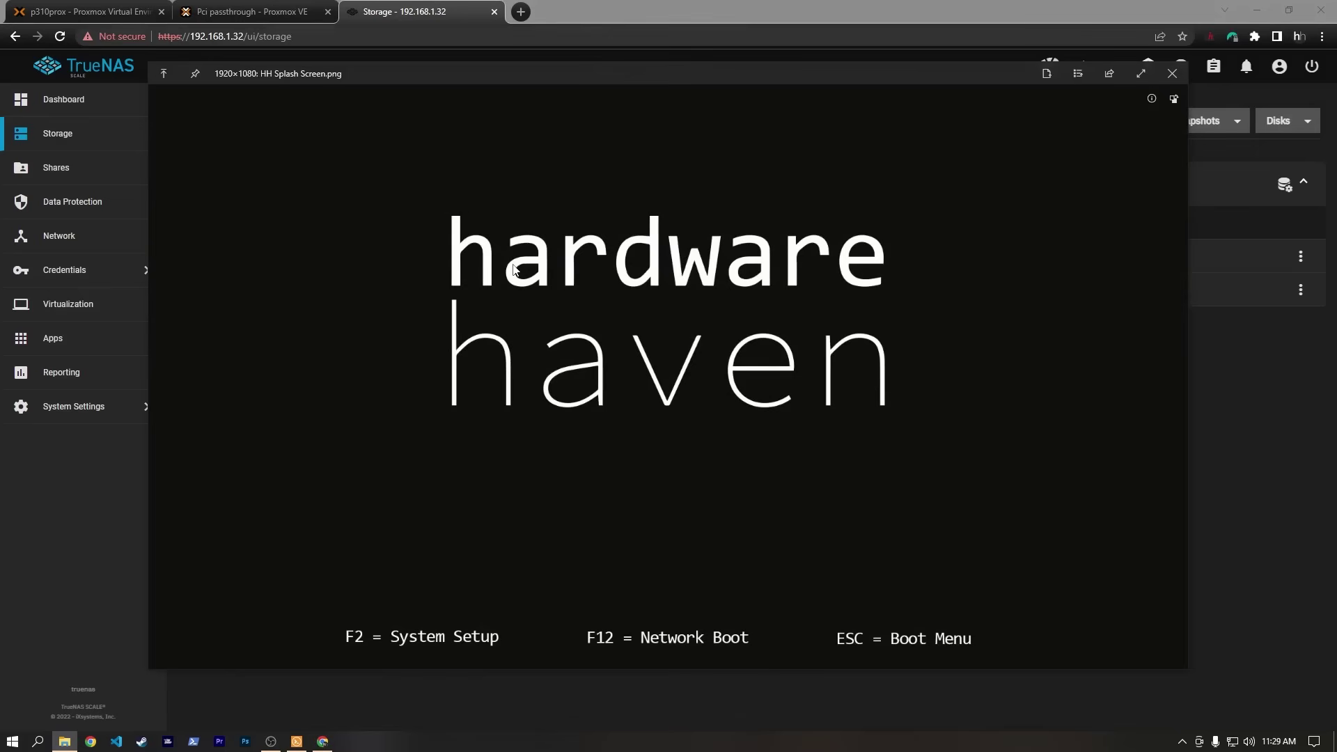
pyautogui.press('Escape')
pyautogui.moveTo(630, 129); pyautogui.dragTo(656, 130)
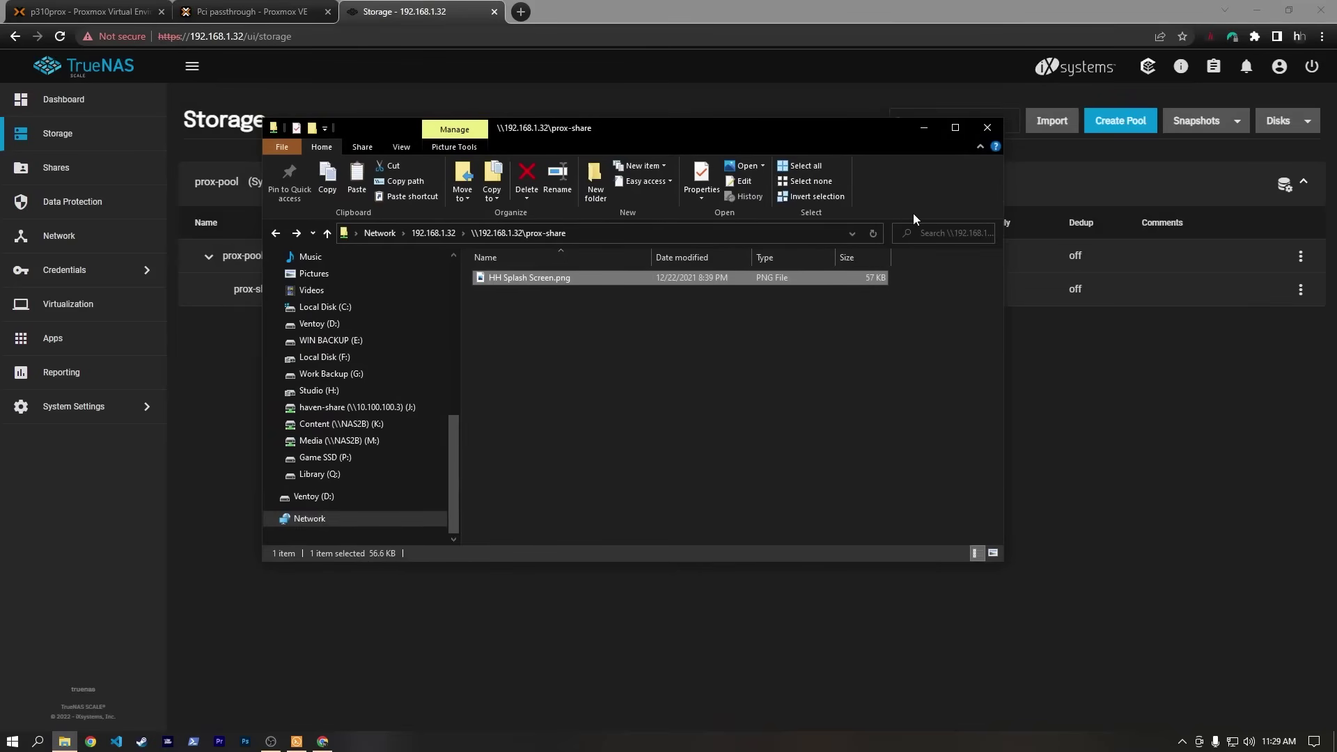
pyautogui.click(989, 126)
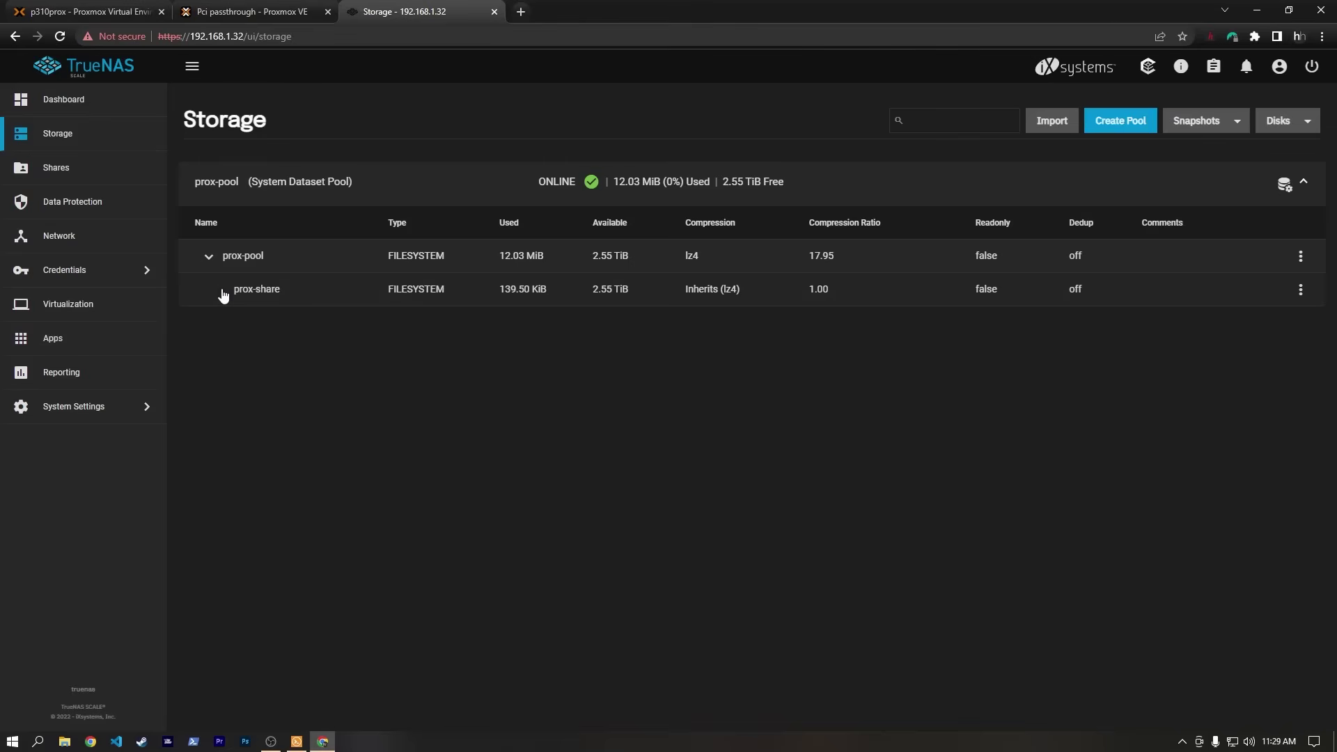
# Switch to the Data Protection page from the TrueNAS sidebar.
pyautogui.click(77, 202)
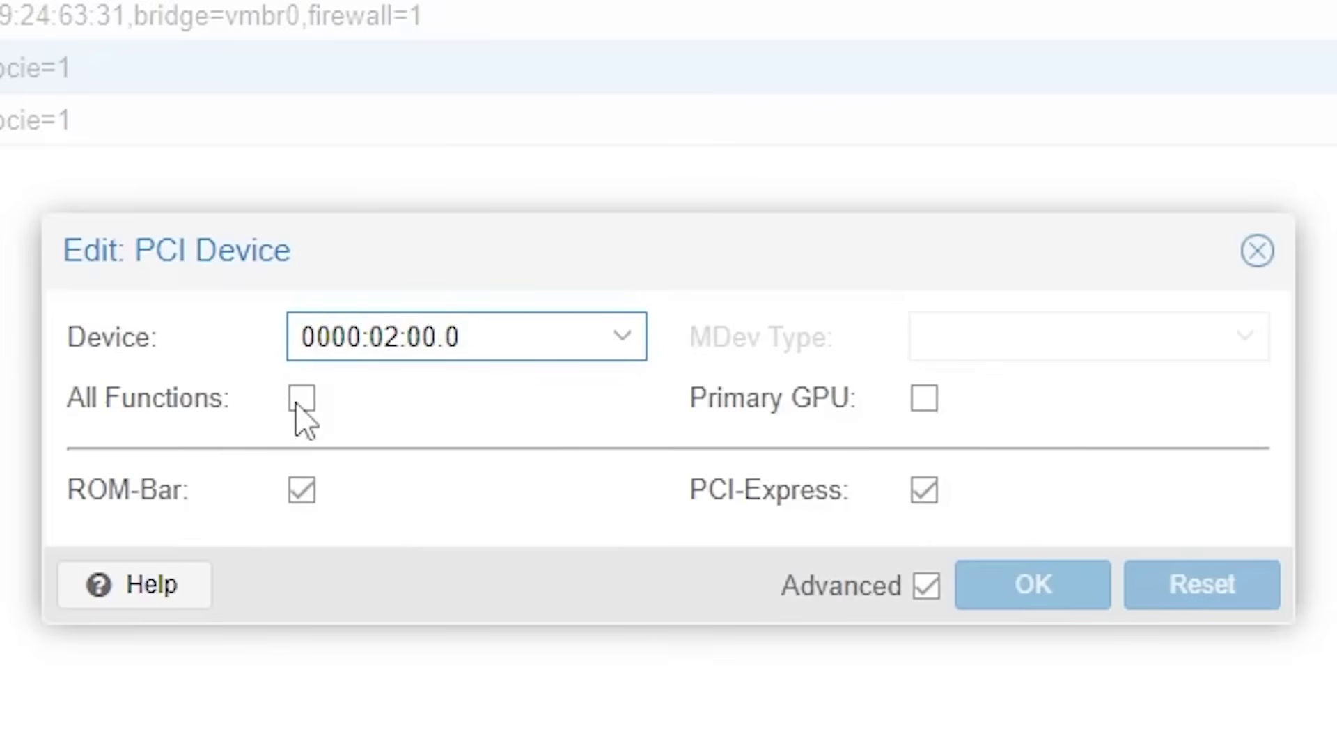
# Tick the All Functions checkbox for PCI device 0000:02:00.0.
pyautogui.click(302, 402)
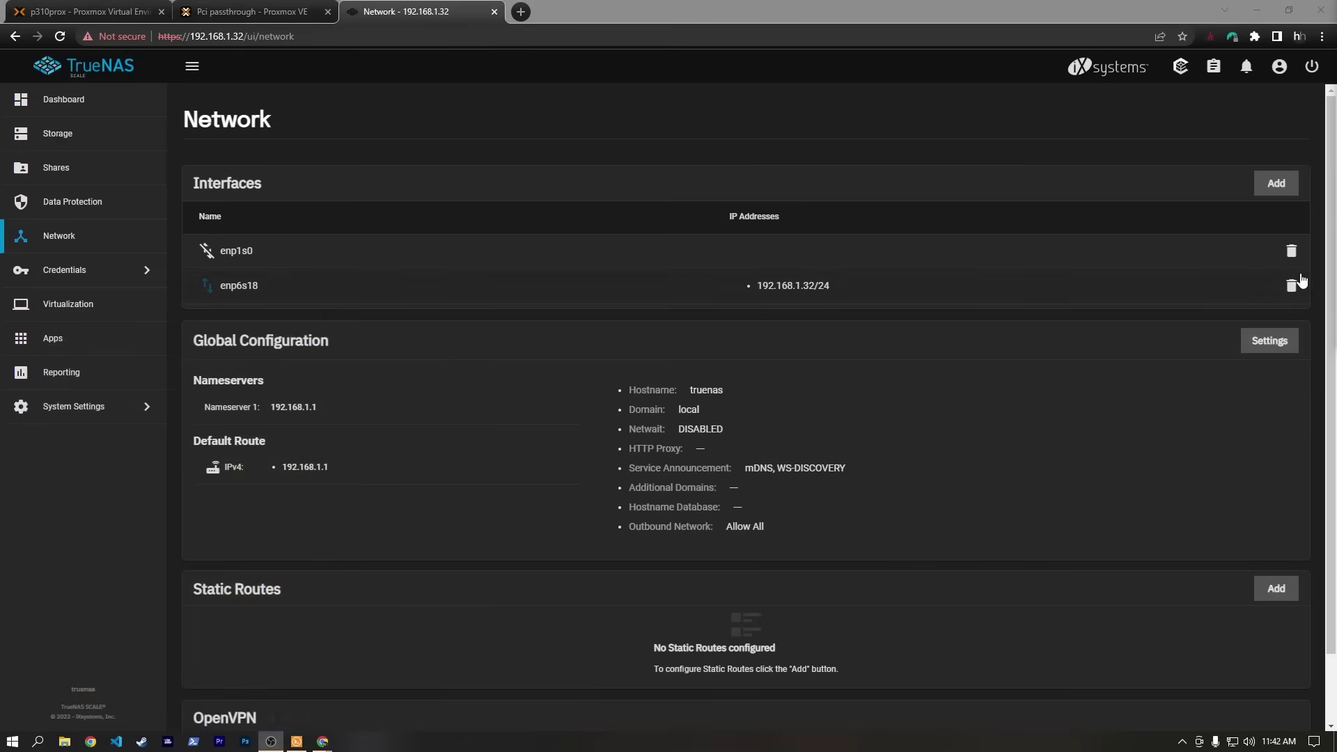
# Give interface enp1s0 the description 2.5Gb and alias 10.100.100.5/24, then apply.
pyautogui.click(252, 250)
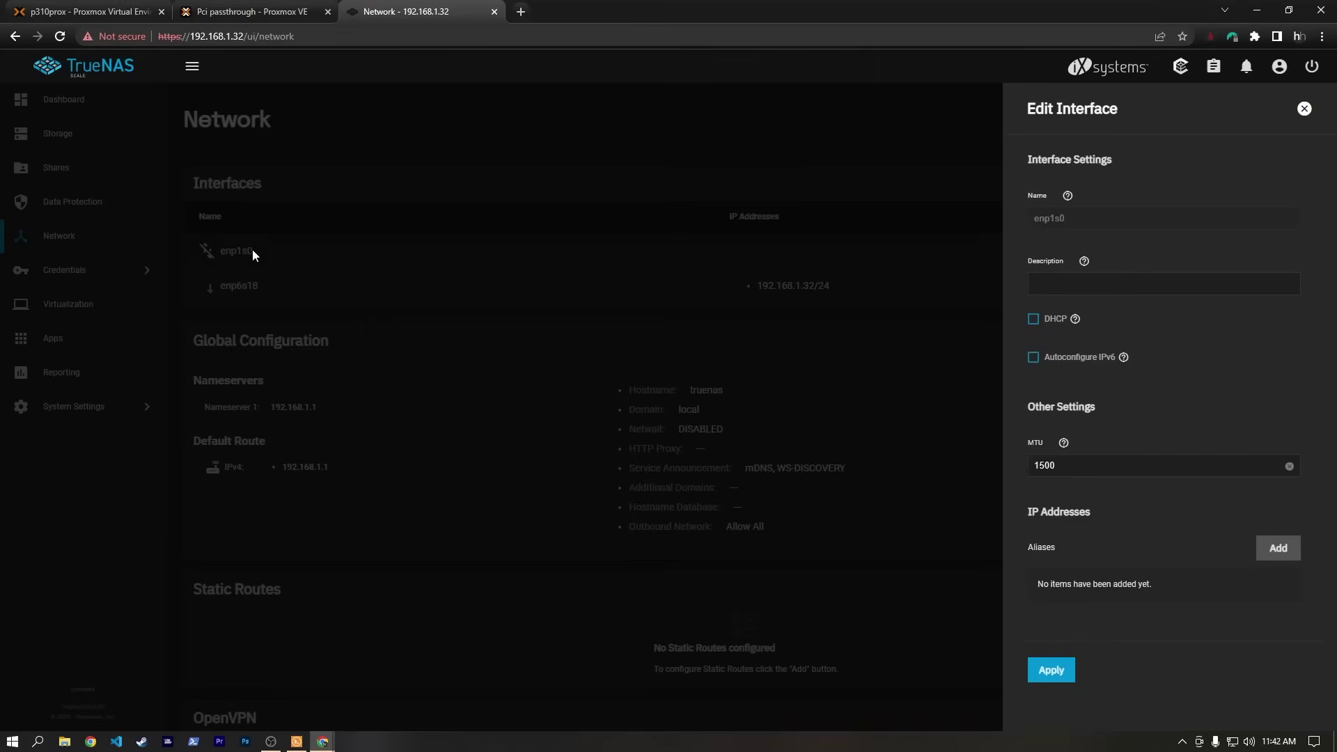
pyautogui.click(1071, 279)
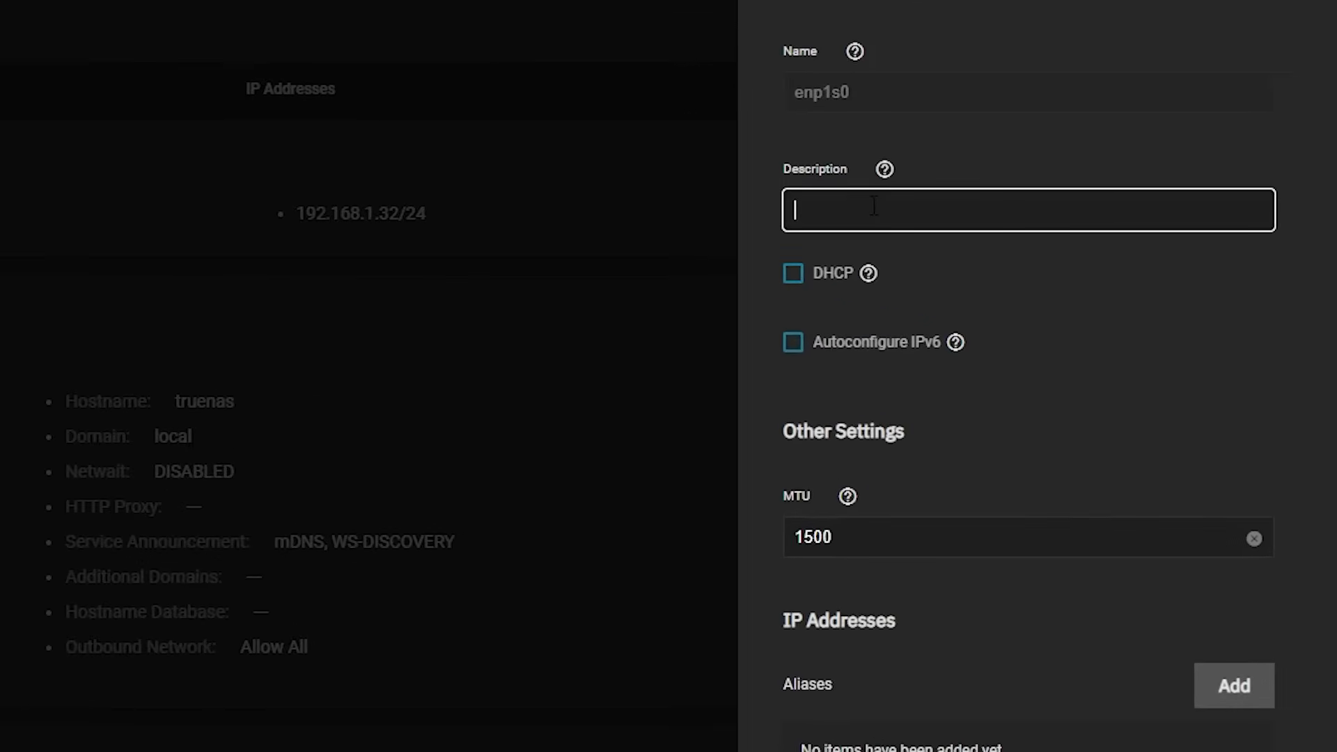
pyautogui.write('2.5Gb')
pyautogui.scroll(-4, 1114, 641)
pyautogui.click(1234, 670)
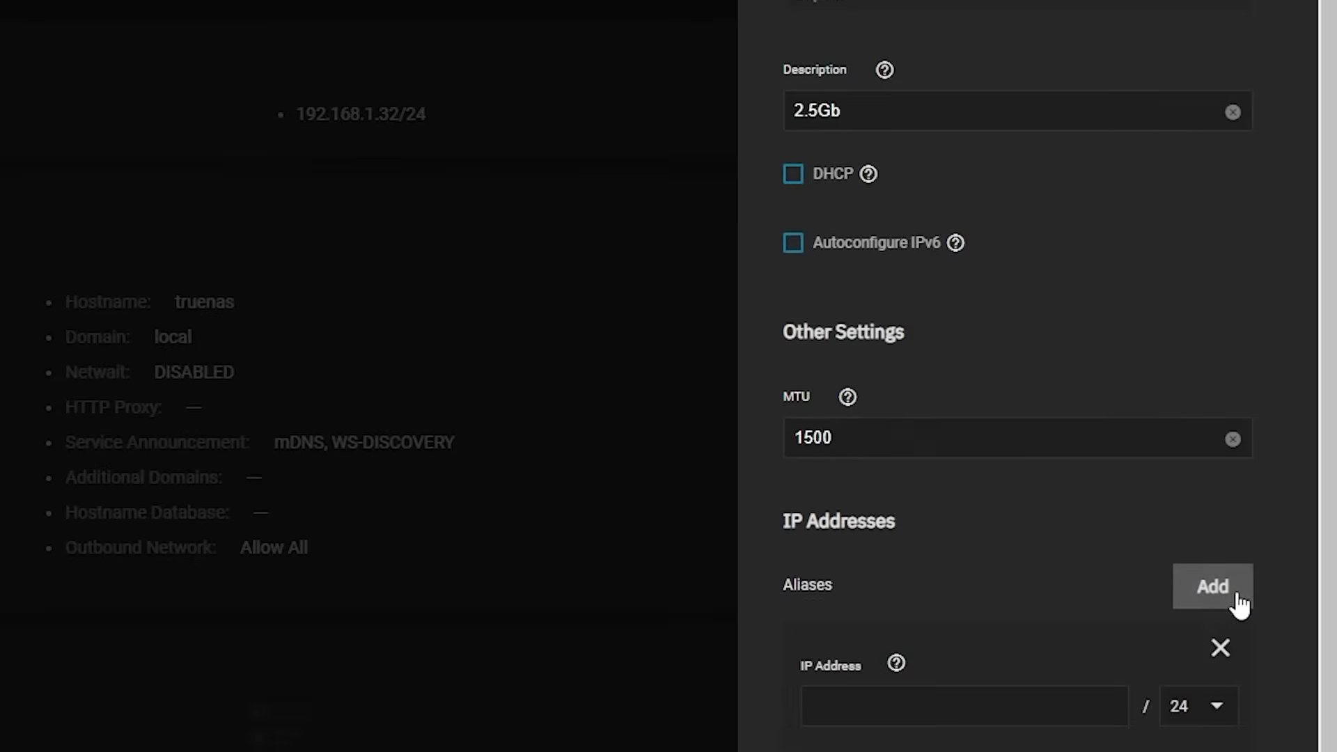
pyautogui.click(957, 542)
pyautogui.write('10.')
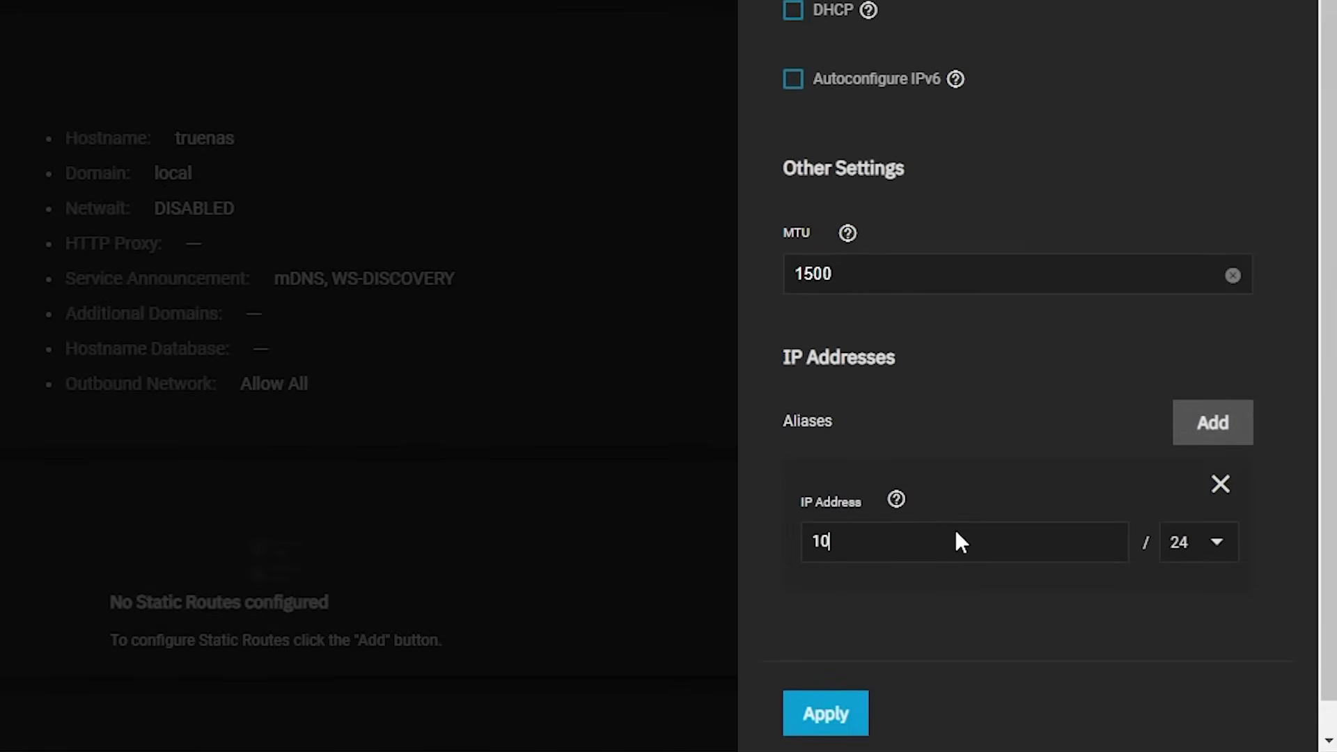
pyautogui.write('100.100.5')
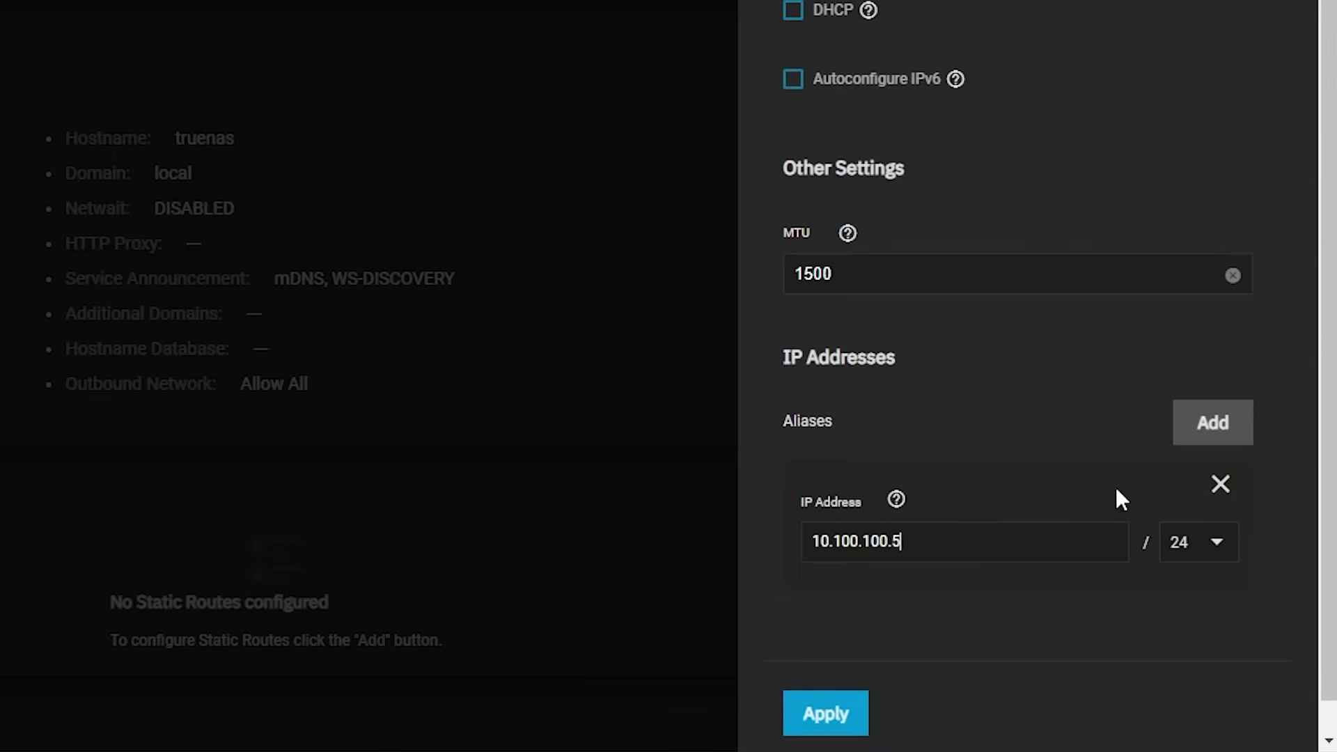
pyautogui.click(936, 721)
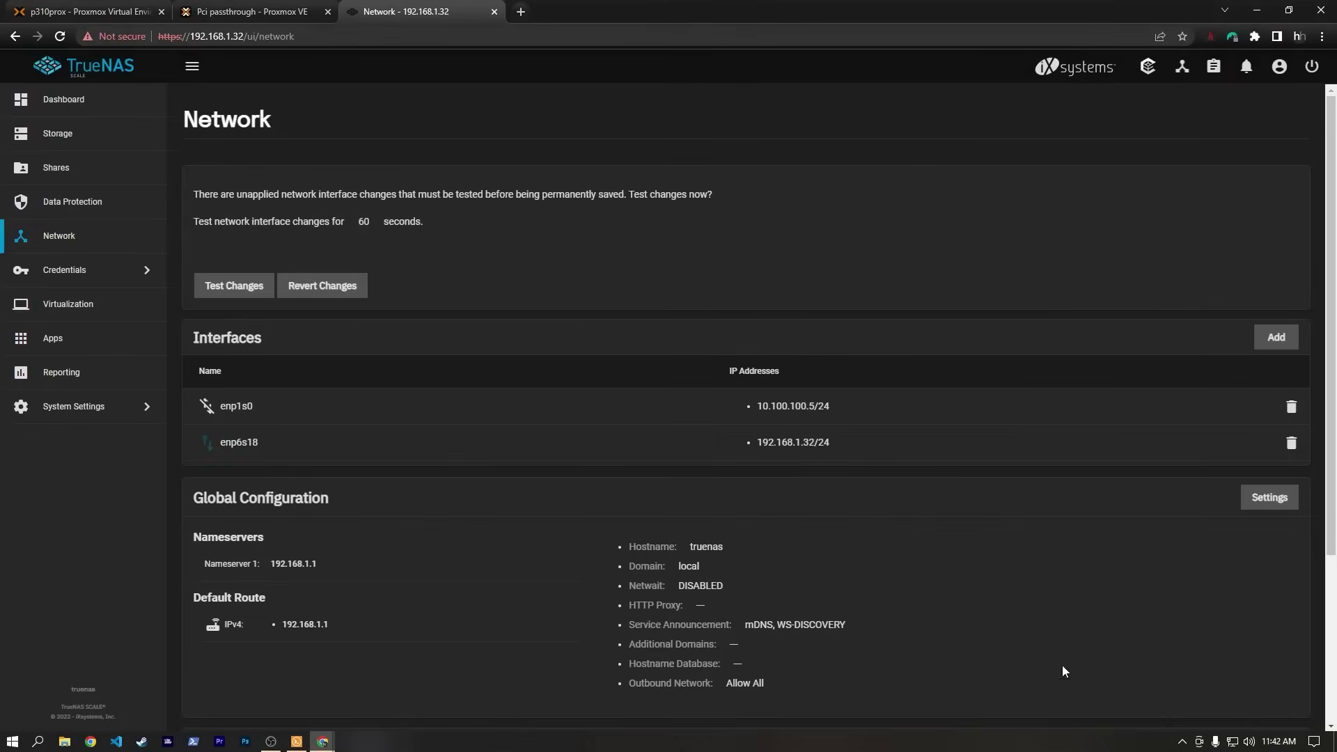
# Test the pending network changes, then save them permanently.
pyautogui.click(234, 285)
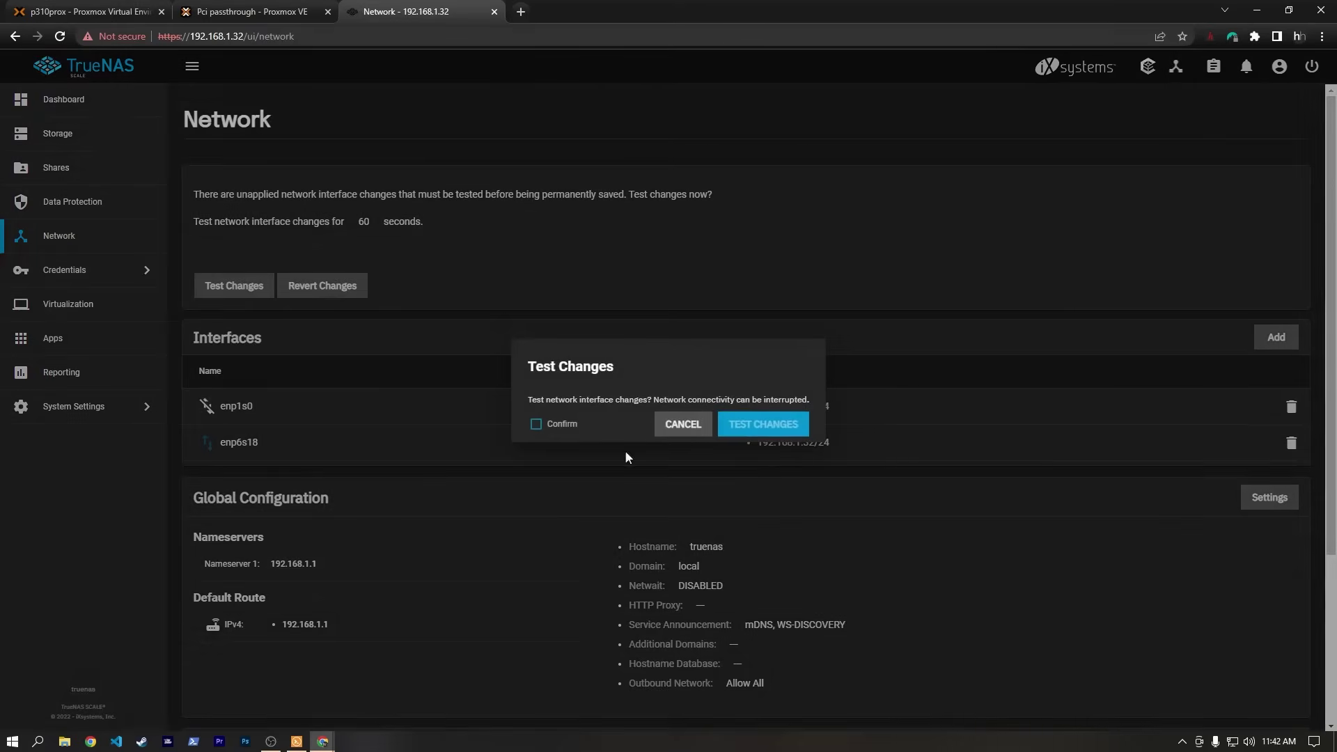
pyautogui.click(535, 424)
pyautogui.click(780, 424)
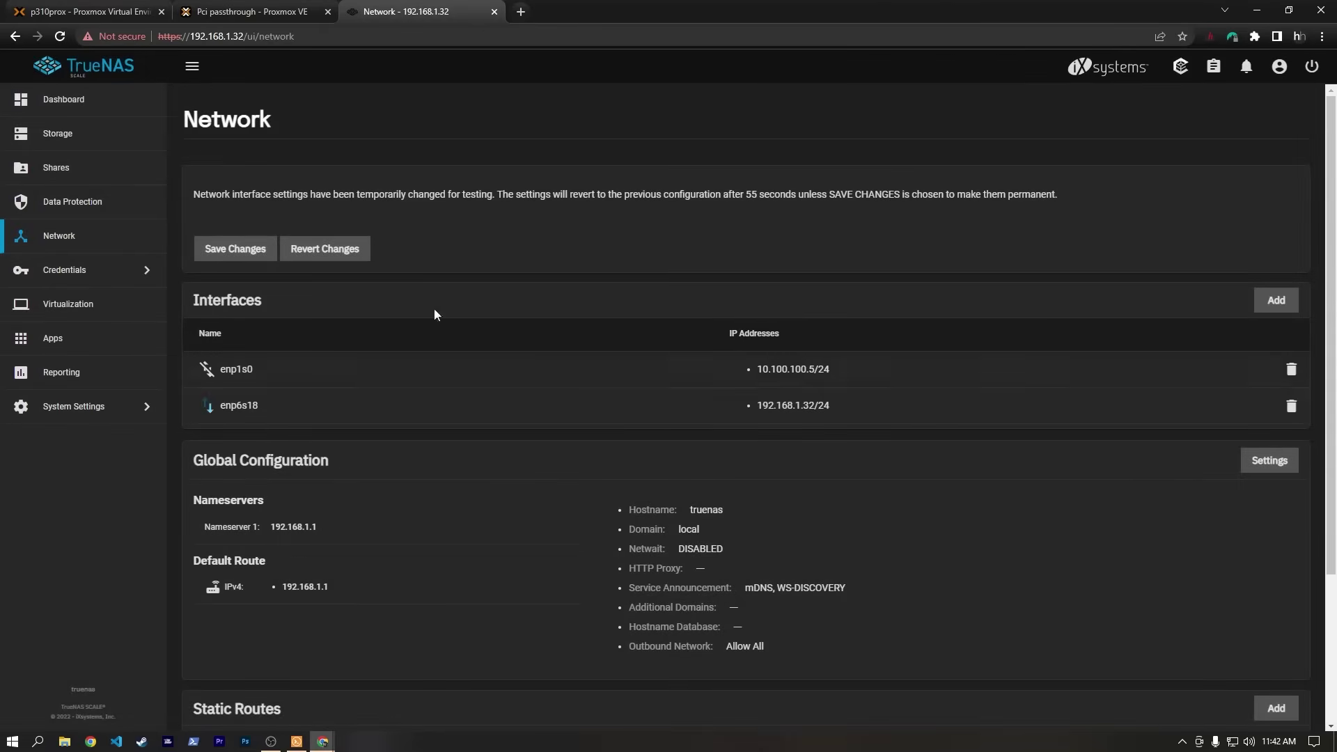
pyautogui.click(237, 248)
pyautogui.click(711, 428)
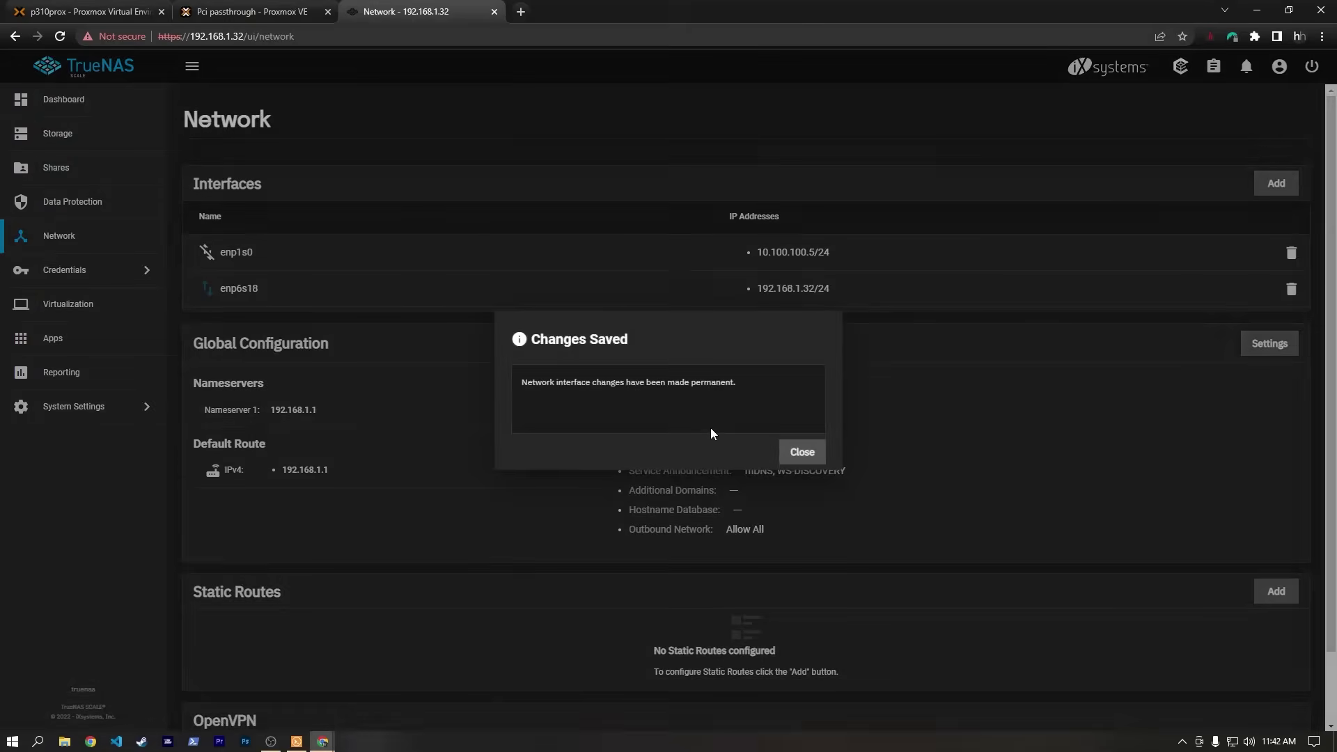
pyautogui.press('Escape')
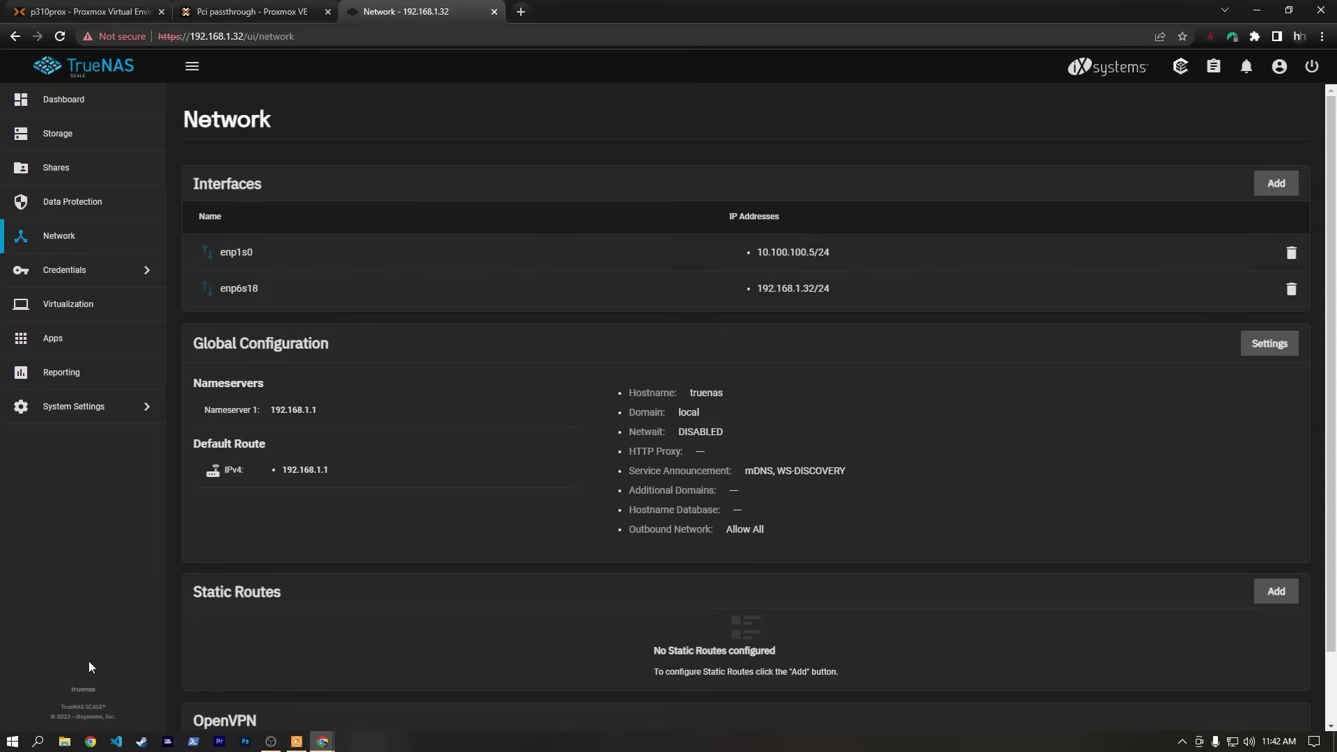
pyautogui.click(65, 742)
# Open \\10.100.100.5\prox-share and log in with the share's username and password.
pyautogui.click(433, 234)
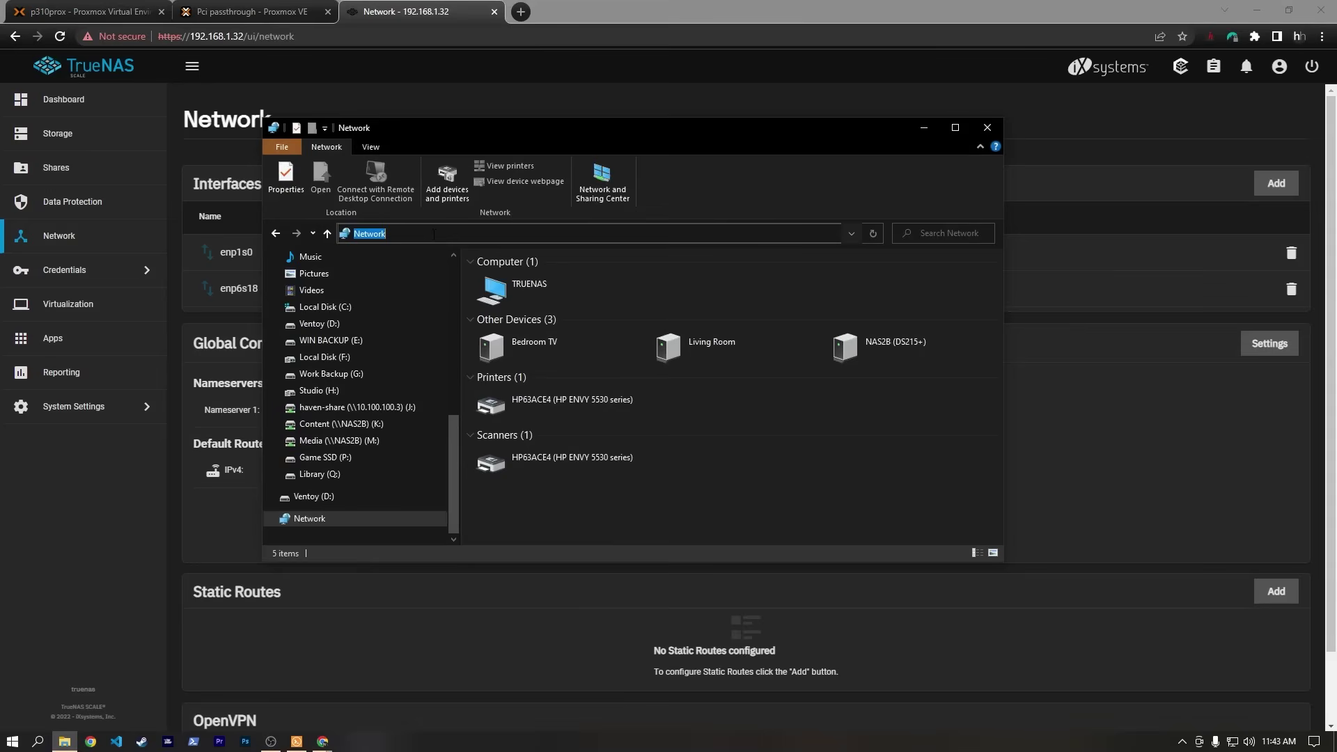
pyautogui.write('\\\\10.100.100.')
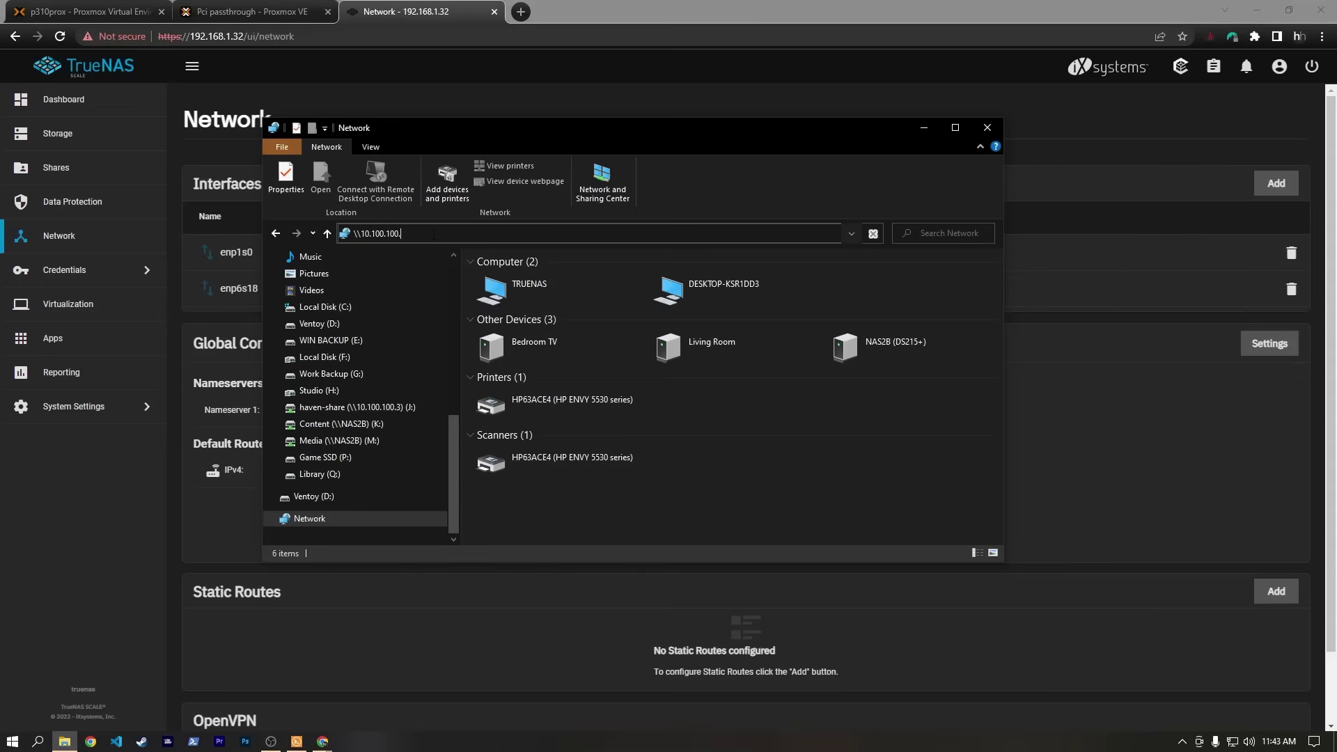
pyautogui.write('5\\prox-share')
pyautogui.press('Return')
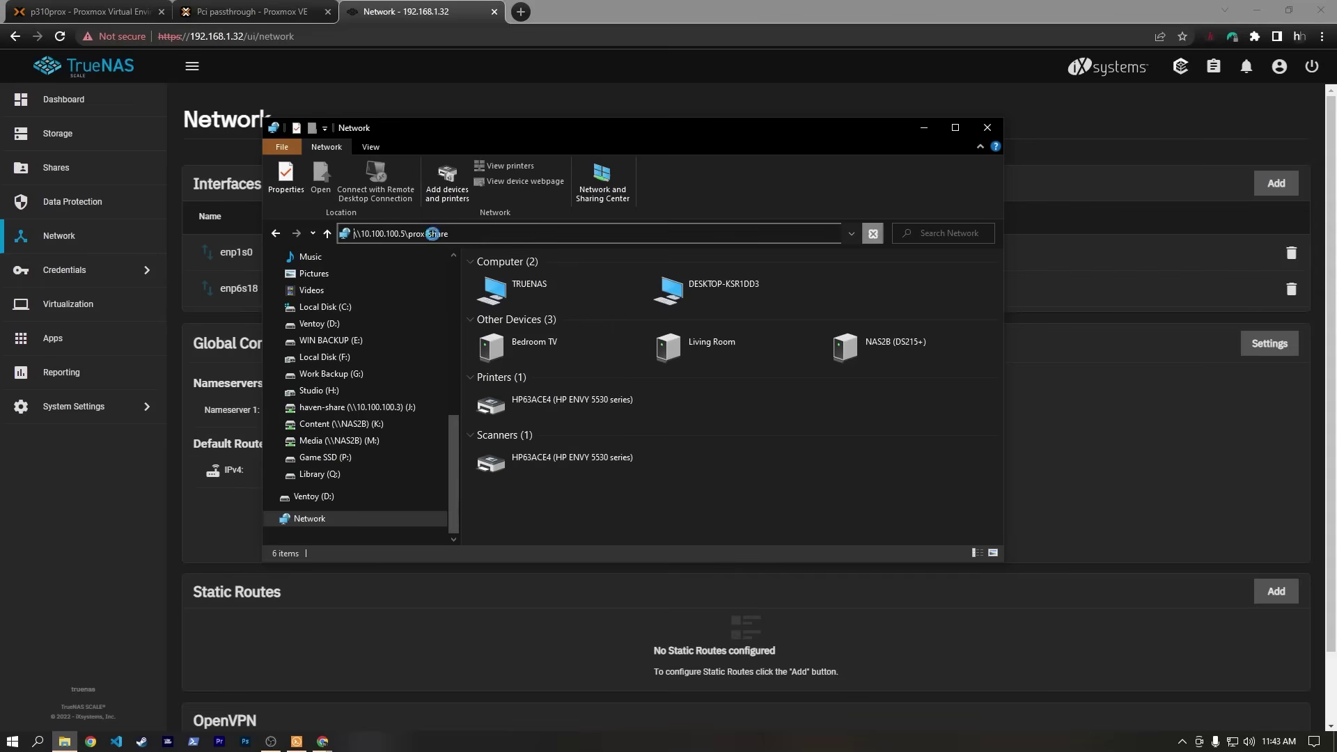
pyautogui.write('haven')
pyautogui.press('Tab')
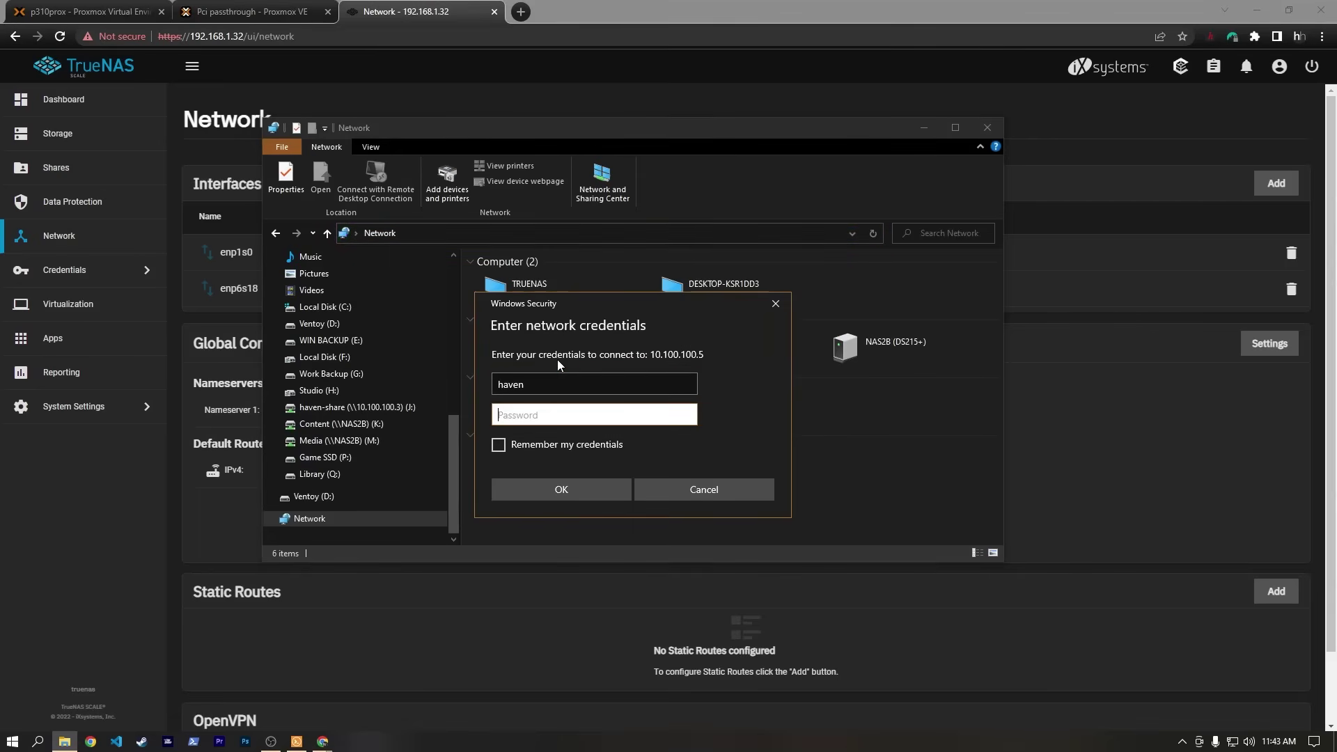
pyautogui.write('••••')
pyautogui.press('Return')
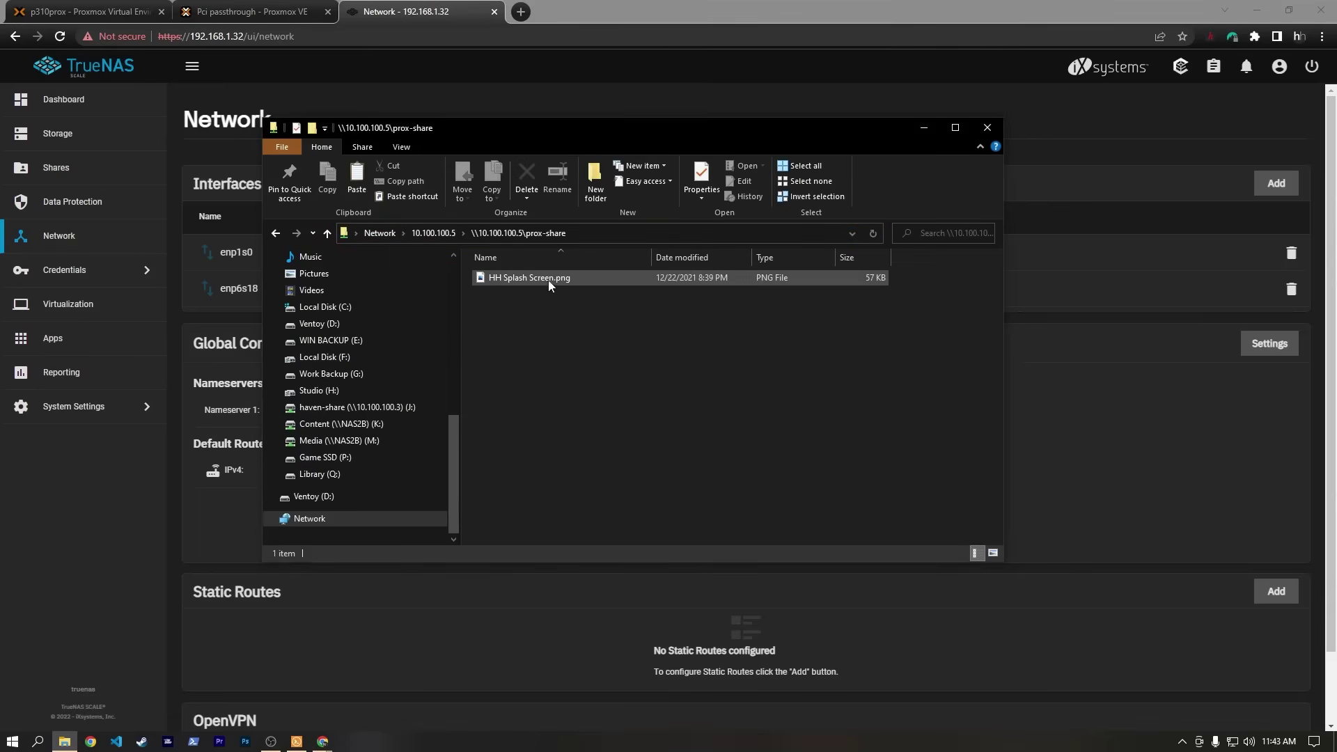
# Paste PFSense VM 1.mp4 into prox-share, then copy it back to the Desktop.
pyautogui.moveTo(454, 436); pyautogui.dragTo(450, 269)
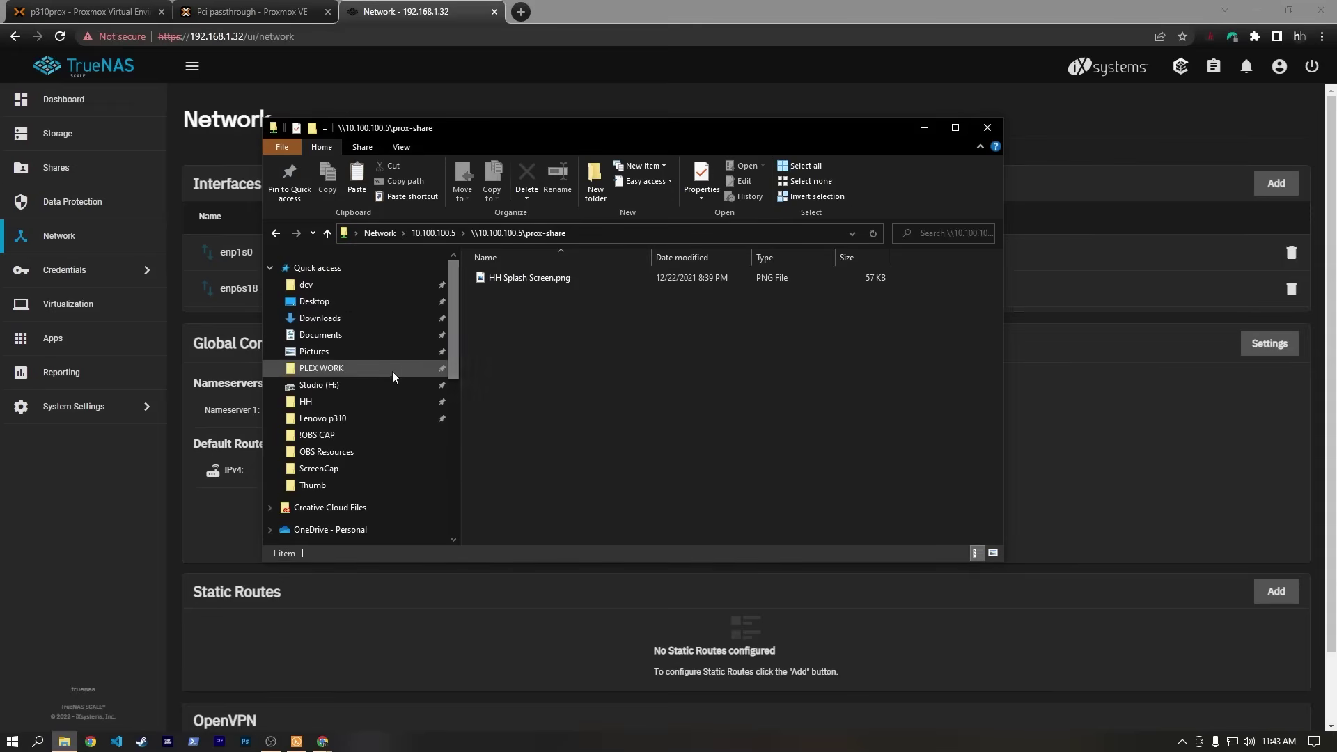
pyautogui.click(321, 402)
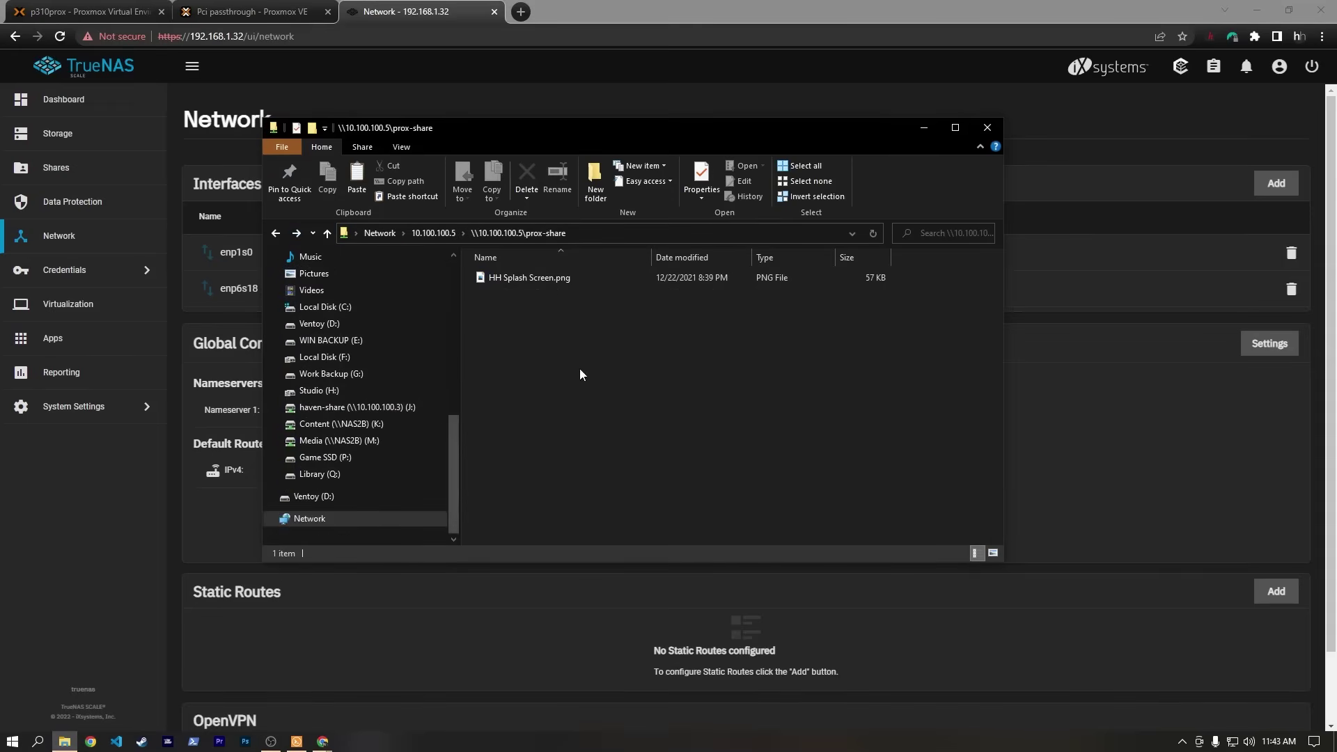
pyautogui.rightClick(553, 350)
pyautogui.click(608, 447)
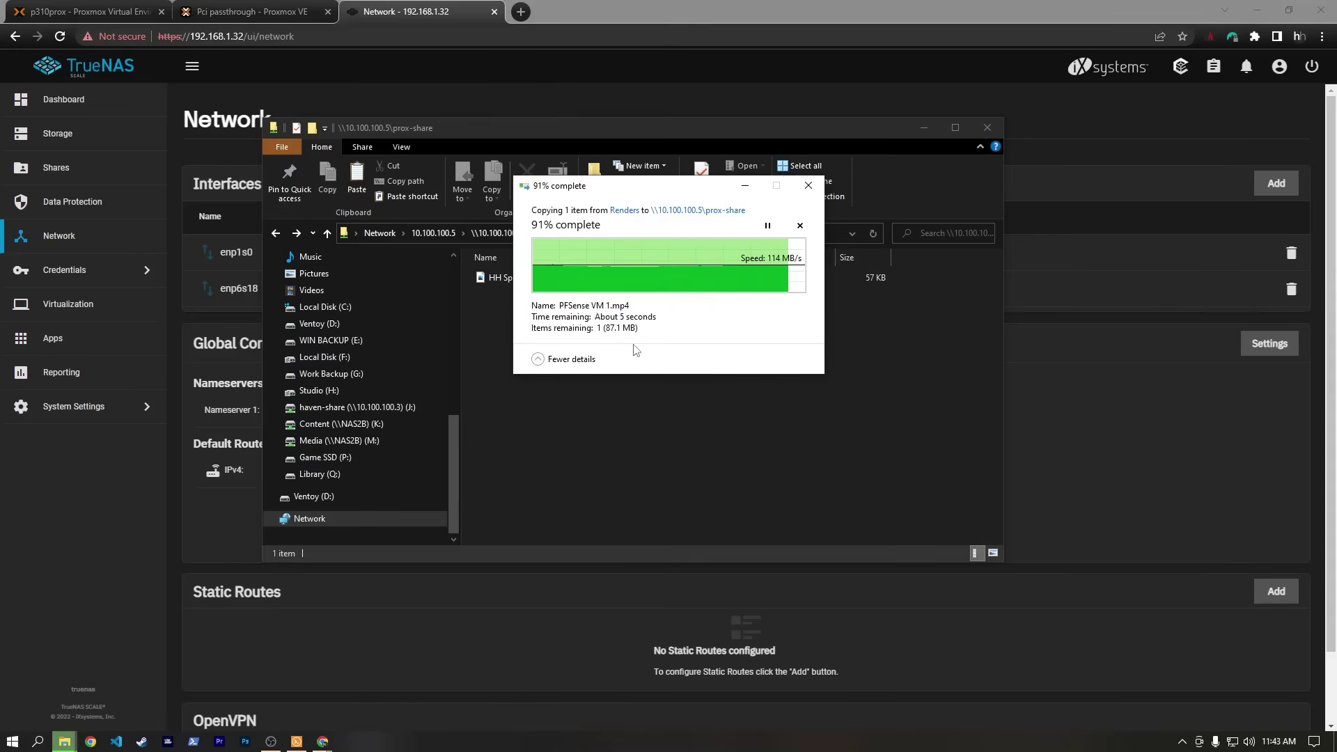
pyautogui.click(634, 345)
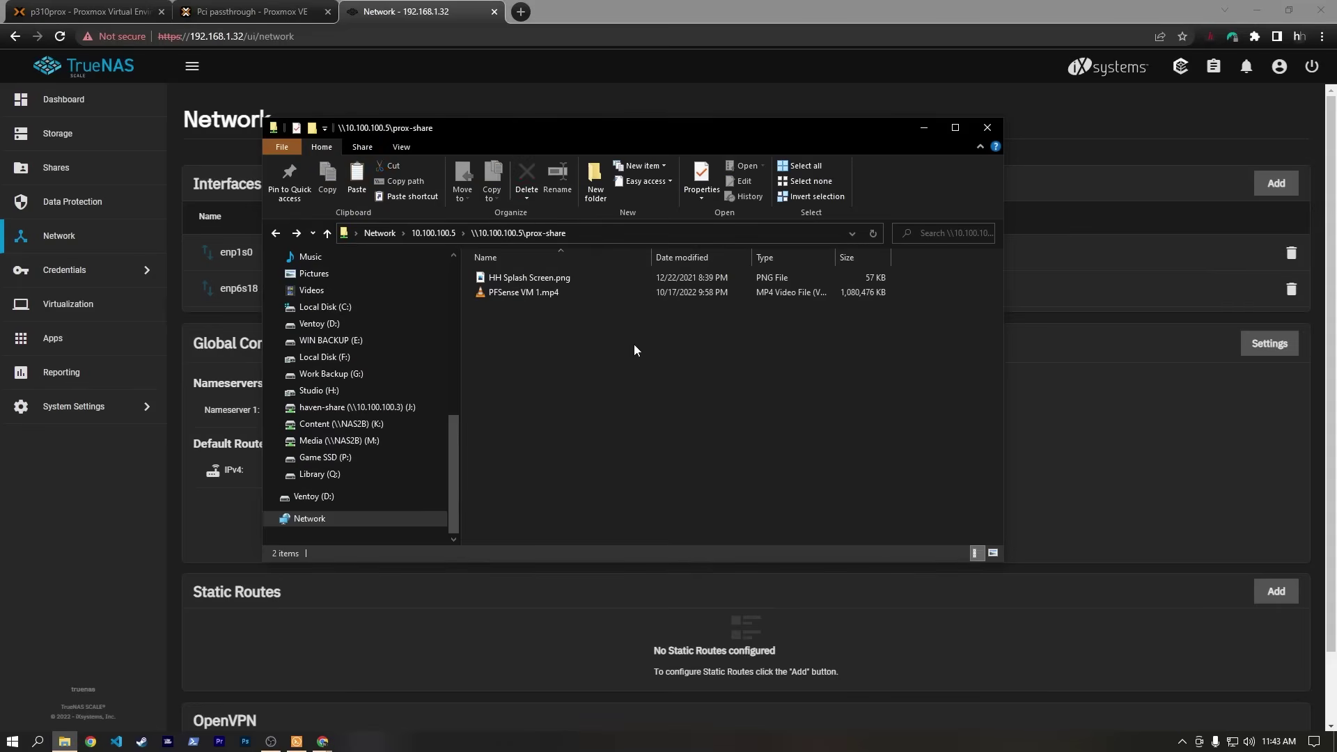
pyautogui.click(565, 293)
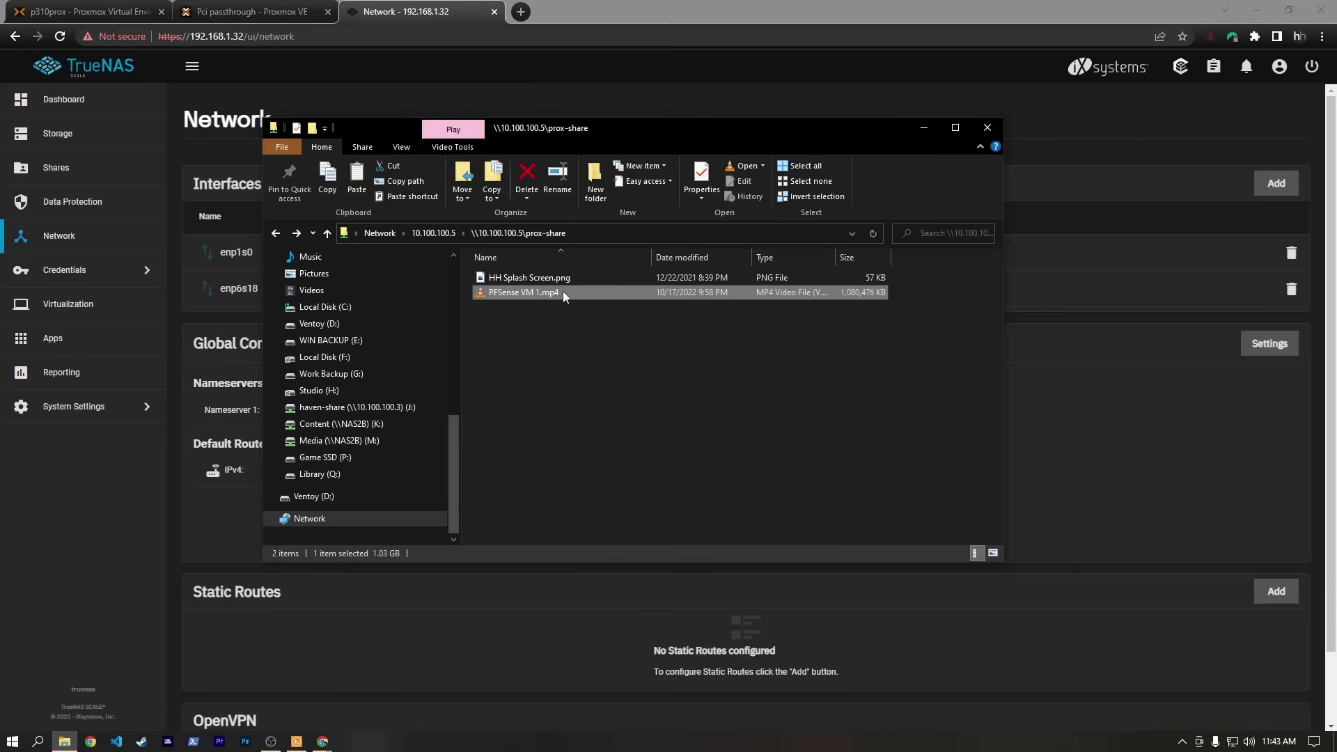
pyautogui.moveTo(452, 461)
pyautogui.mouseDown()
pyautogui.moveTo(453, 306)
pyautogui.moveTo(466, 482)
pyautogui.mouseUp()
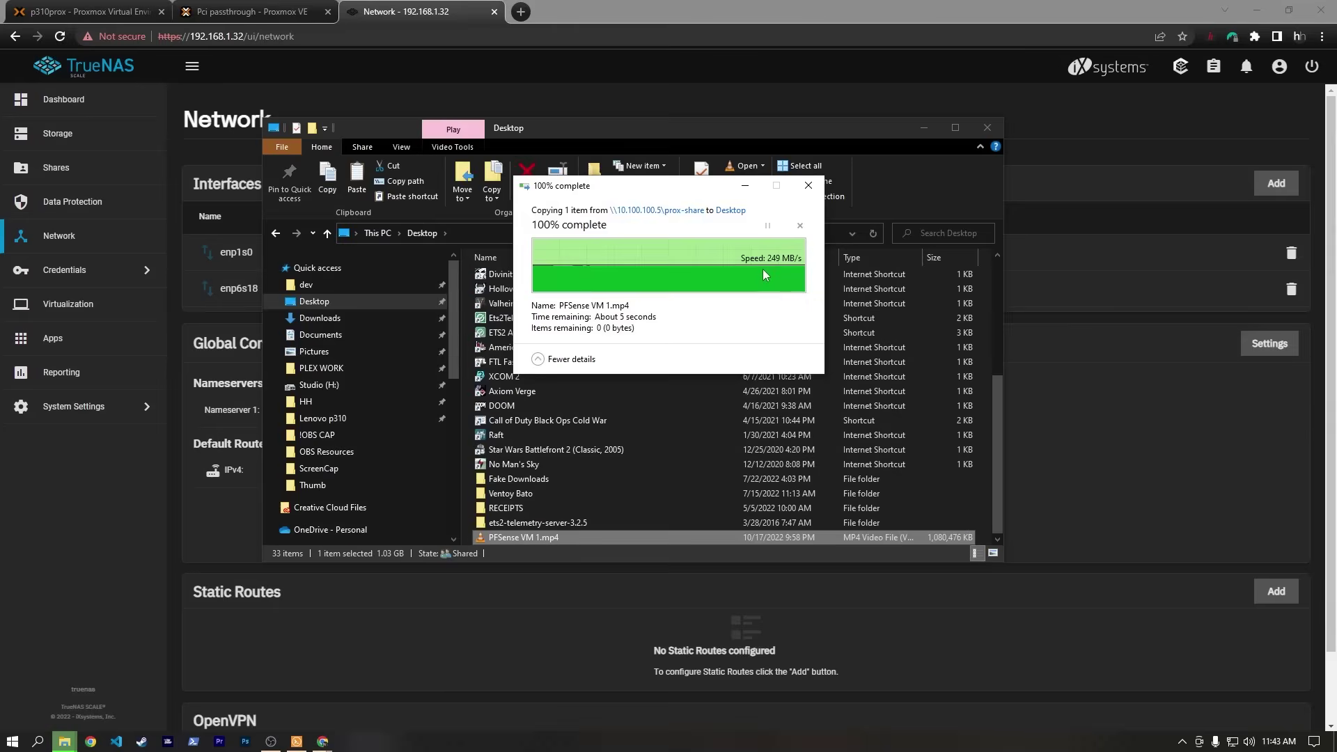
pyautogui.click(1014, 463)
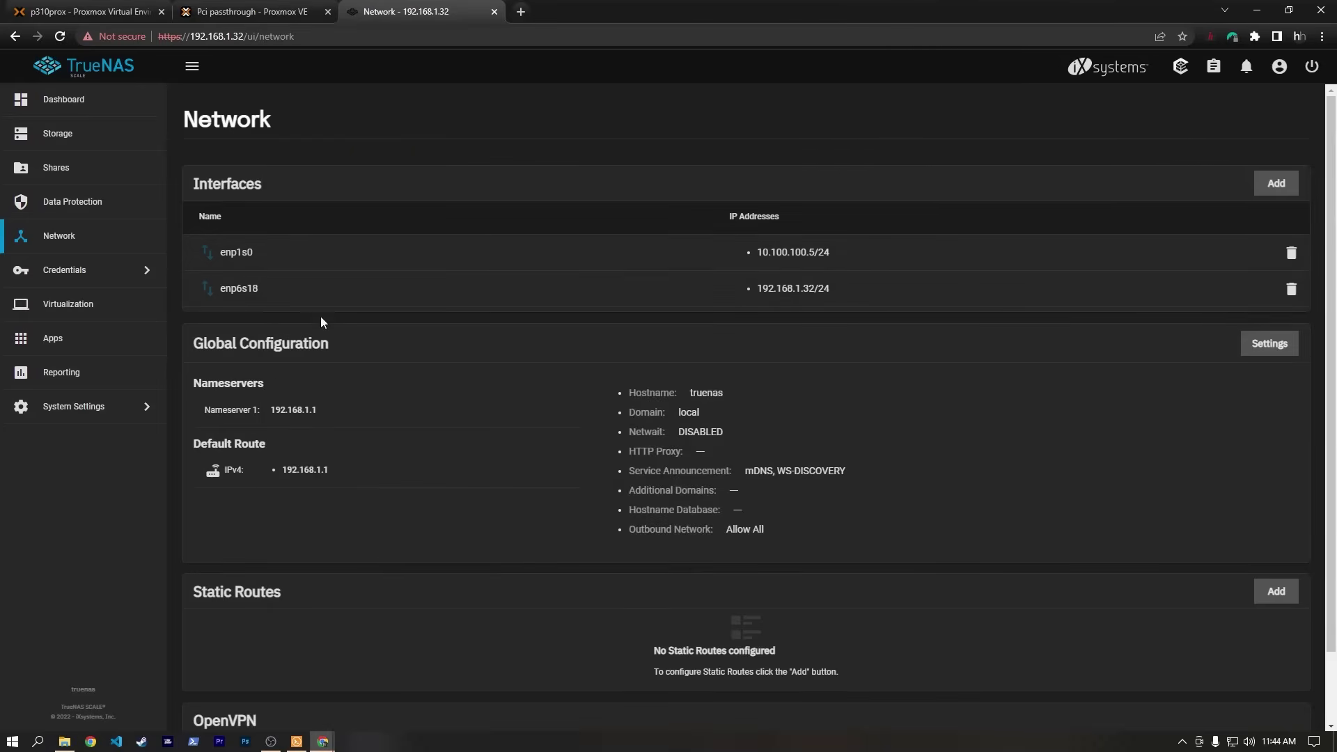
# Close the TrueNAS Network tab and return to the Proxmox VE tab.
pyautogui.click(495, 12)
pyautogui.click(91, 12)
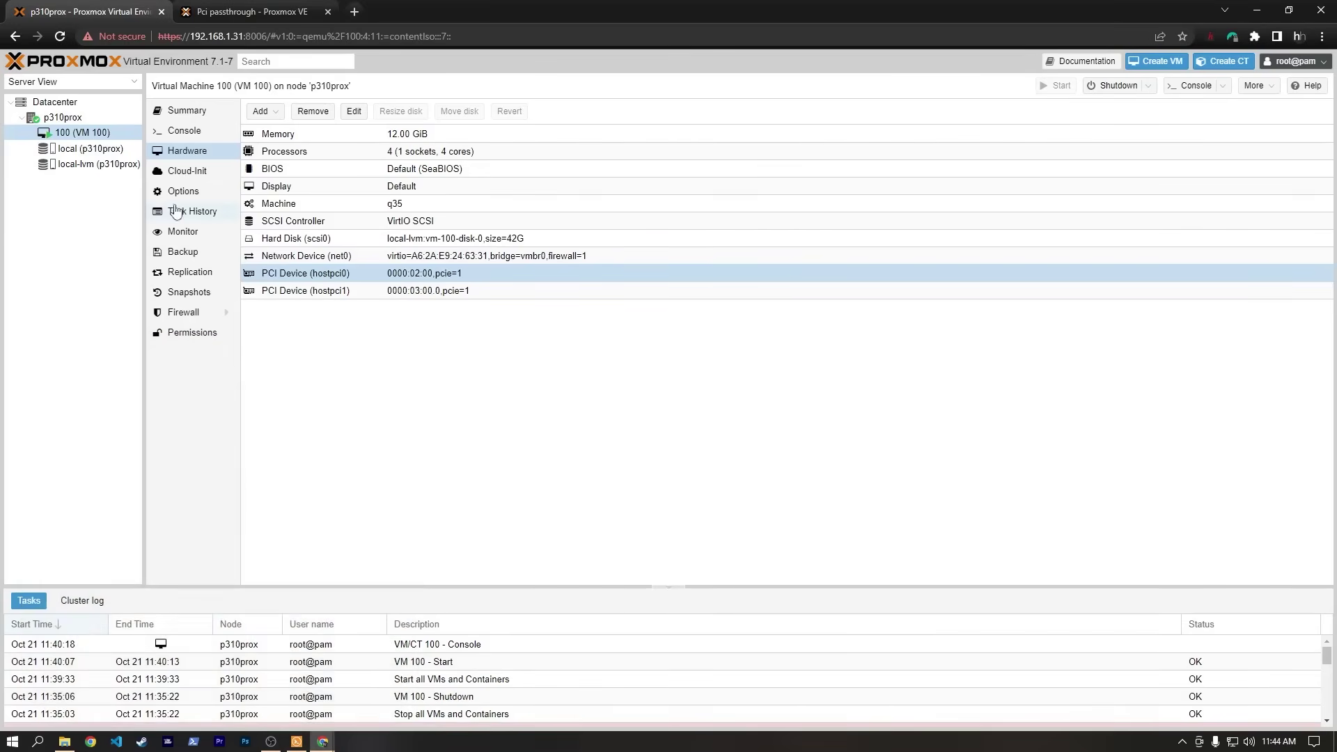
# Upload debian-11.4.0-amd64-netinst.iso to the local (p310prox) ISO images.
pyautogui.click(91, 148)
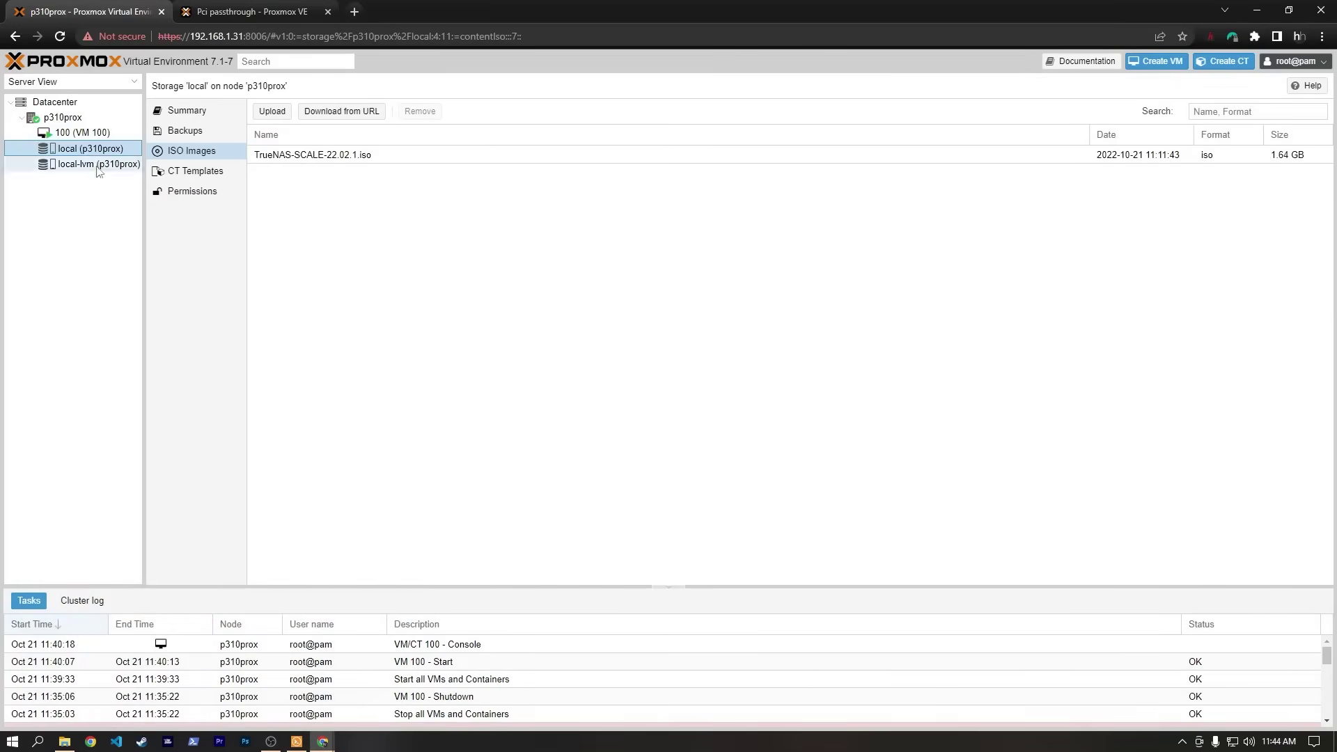
pyautogui.click(272, 112)
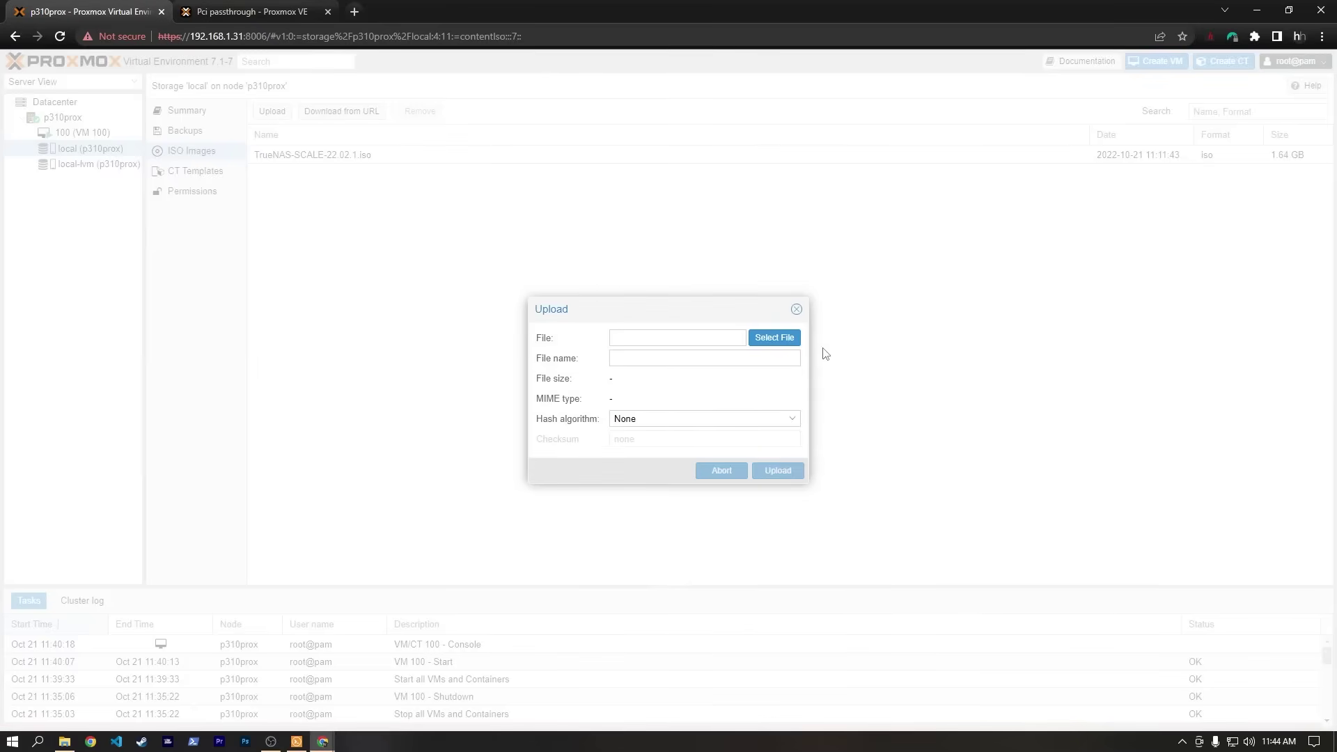
pyautogui.click(774, 337)
pyautogui.doubleClick(282, 134)
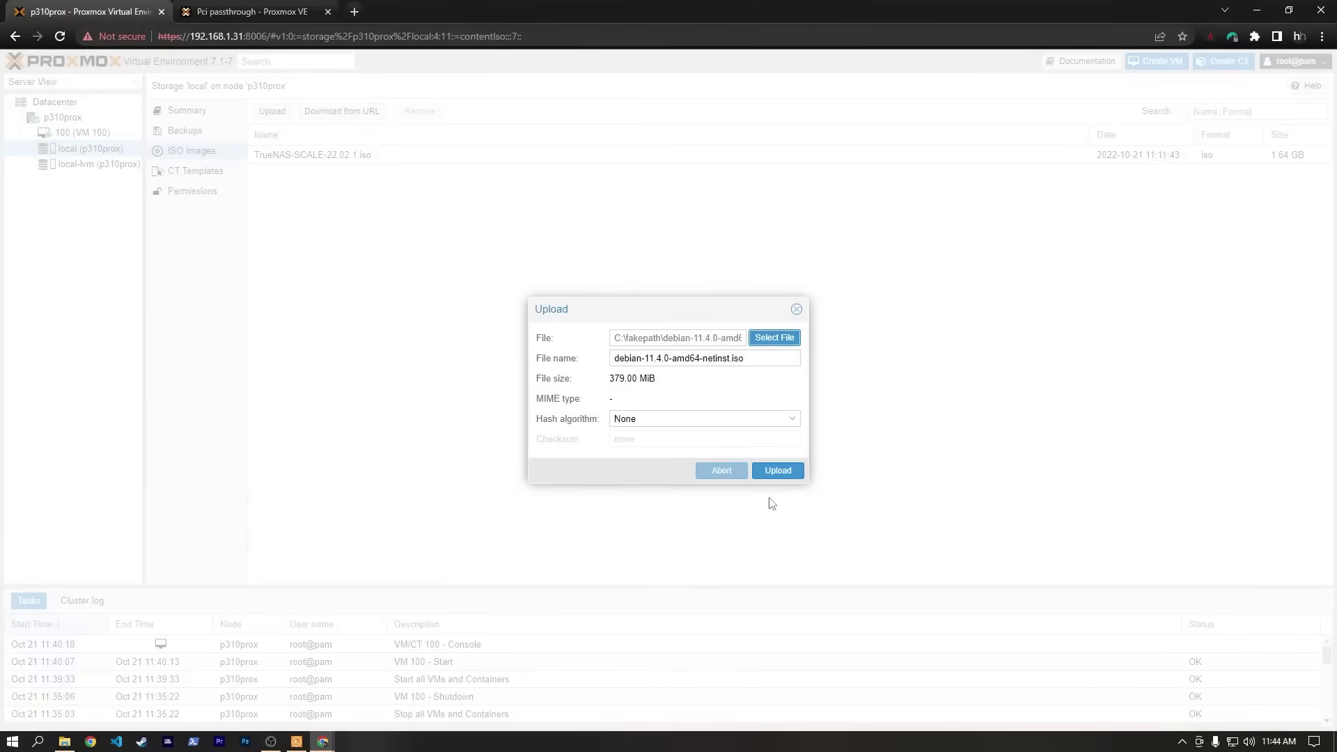
pyautogui.click(778, 471)
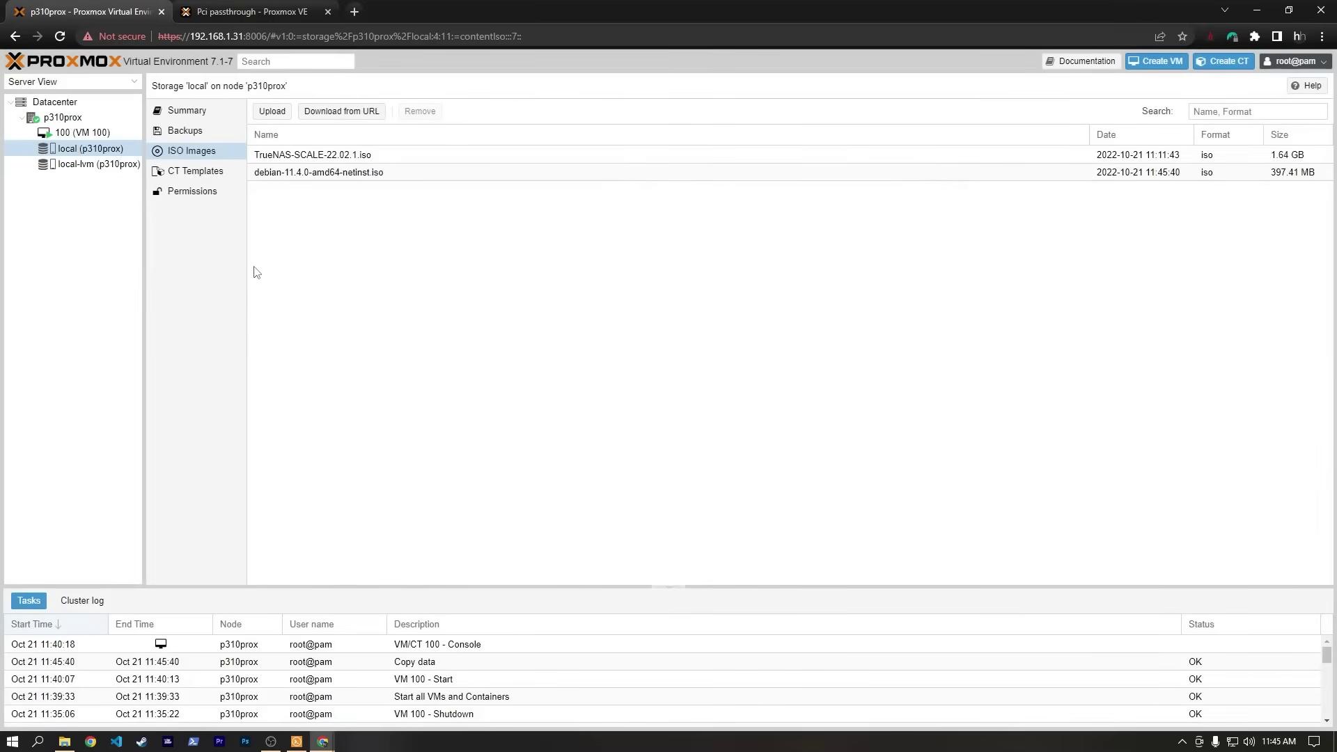
# Begin VM 101 with the Debian netinst ISO and a 32 GiB disk.
pyautogui.click(1147, 67)
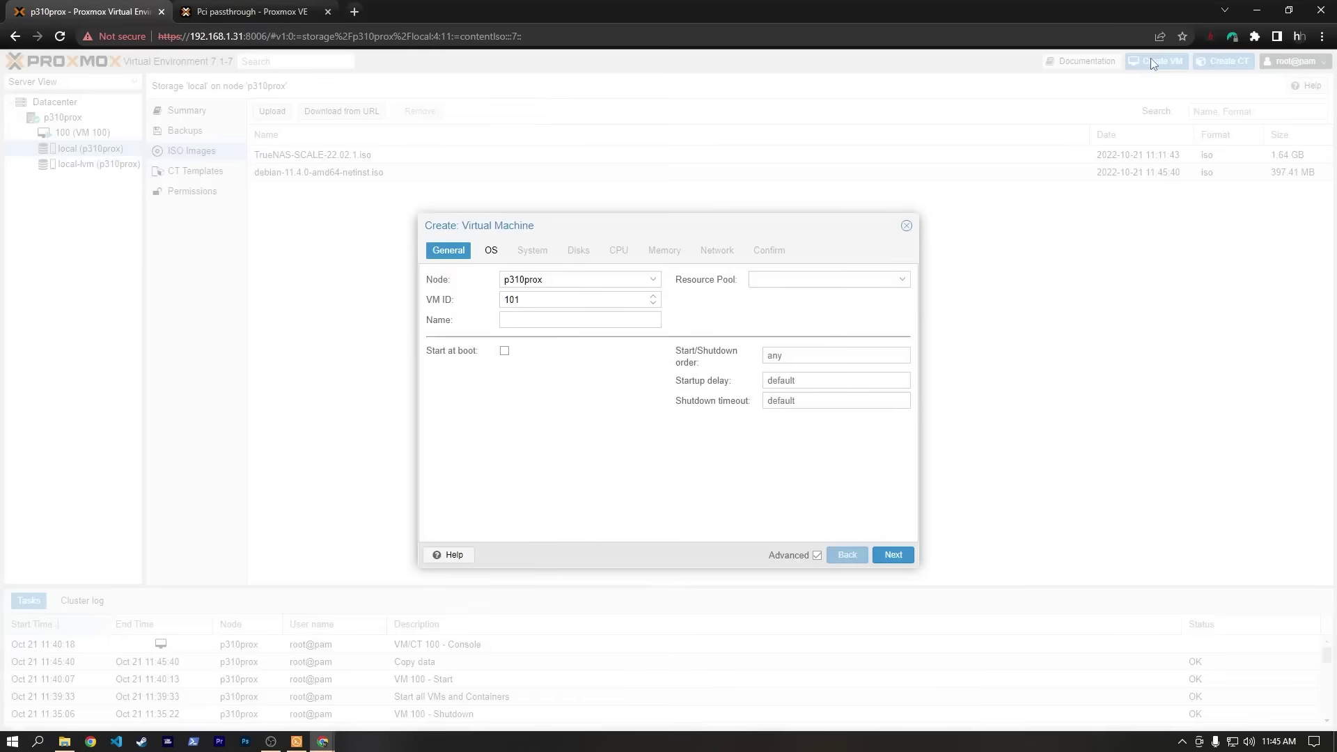
pyautogui.moveTo(735, 221); pyautogui.dragTo(733, 212)
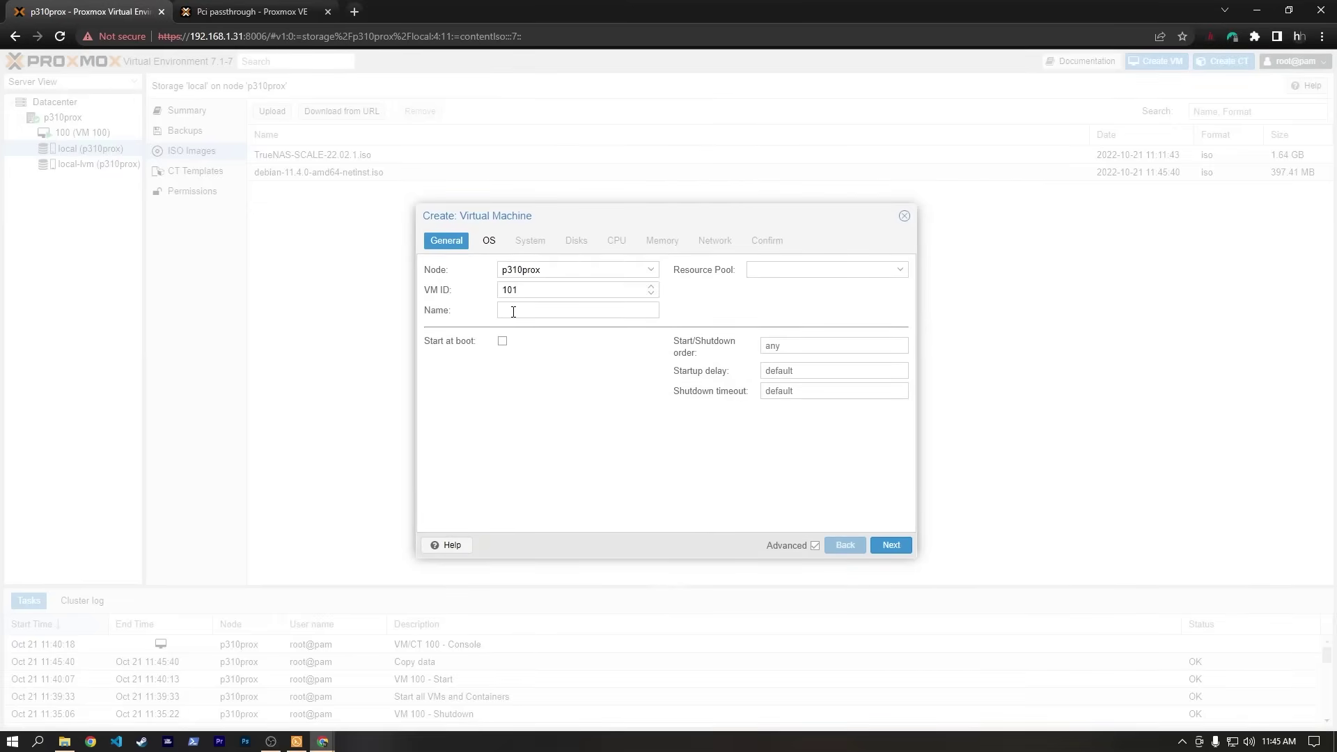
pyautogui.click(892, 545)
pyautogui.click(564, 310)
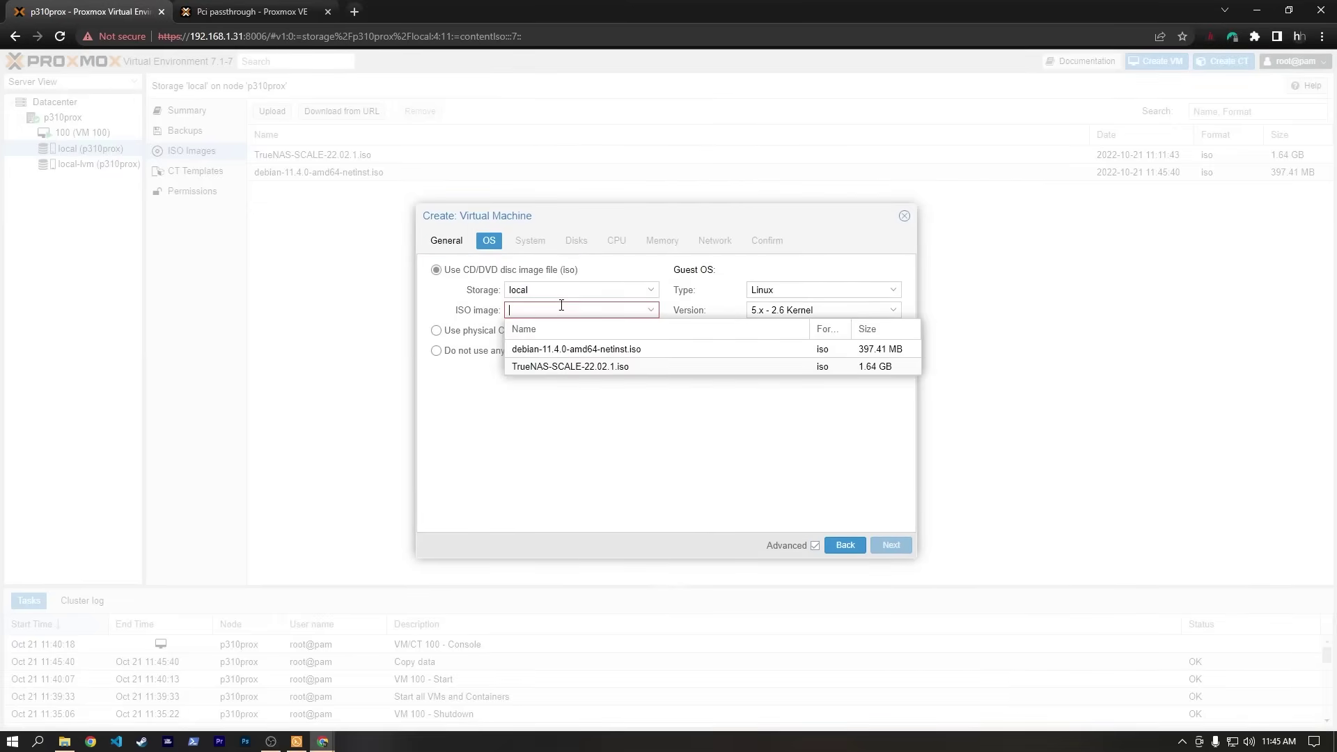
pyautogui.click(579, 351)
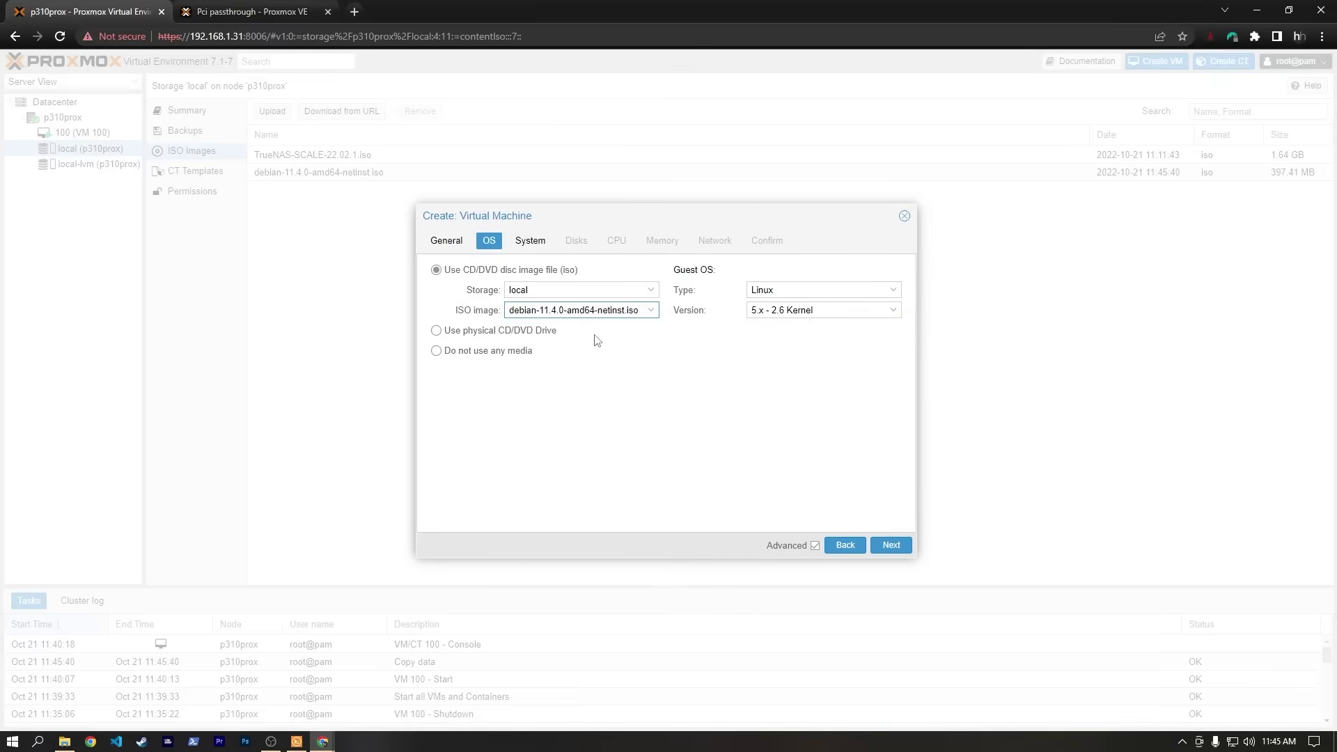
pyautogui.click(530, 240)
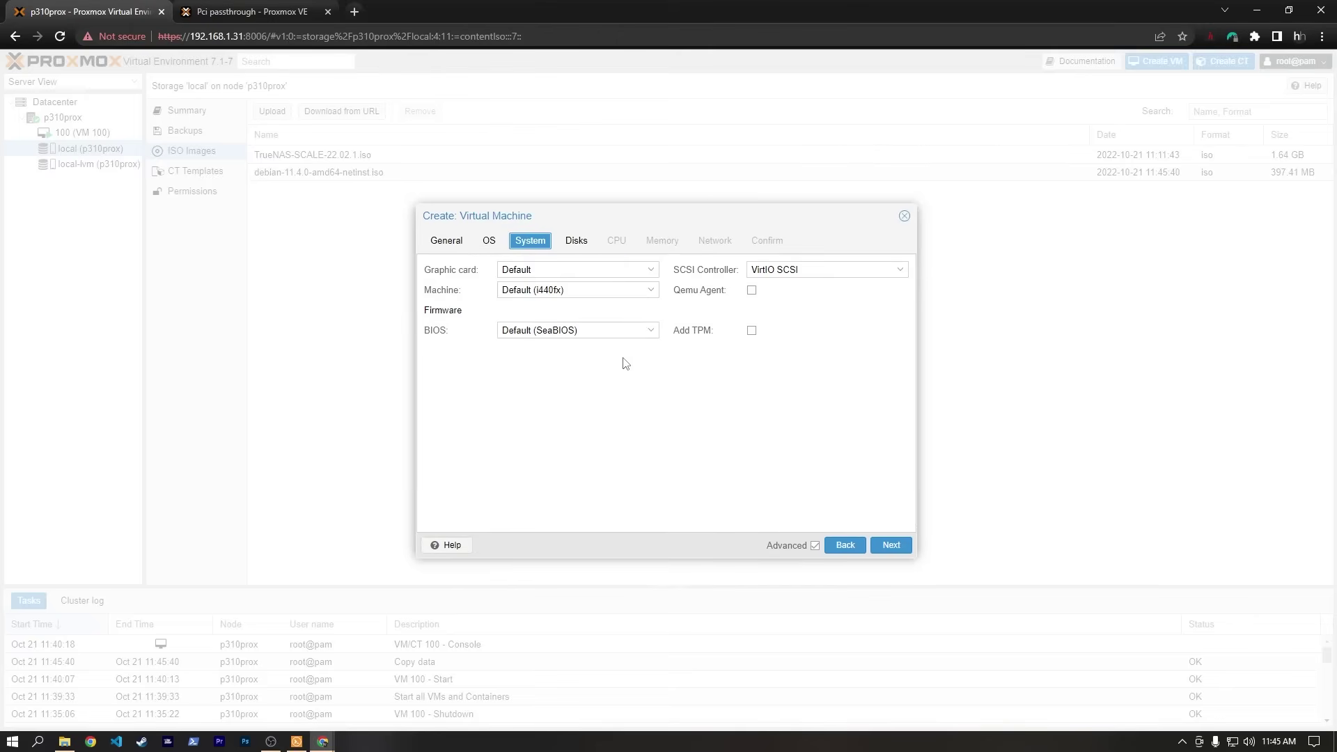
pyautogui.click(883, 545)
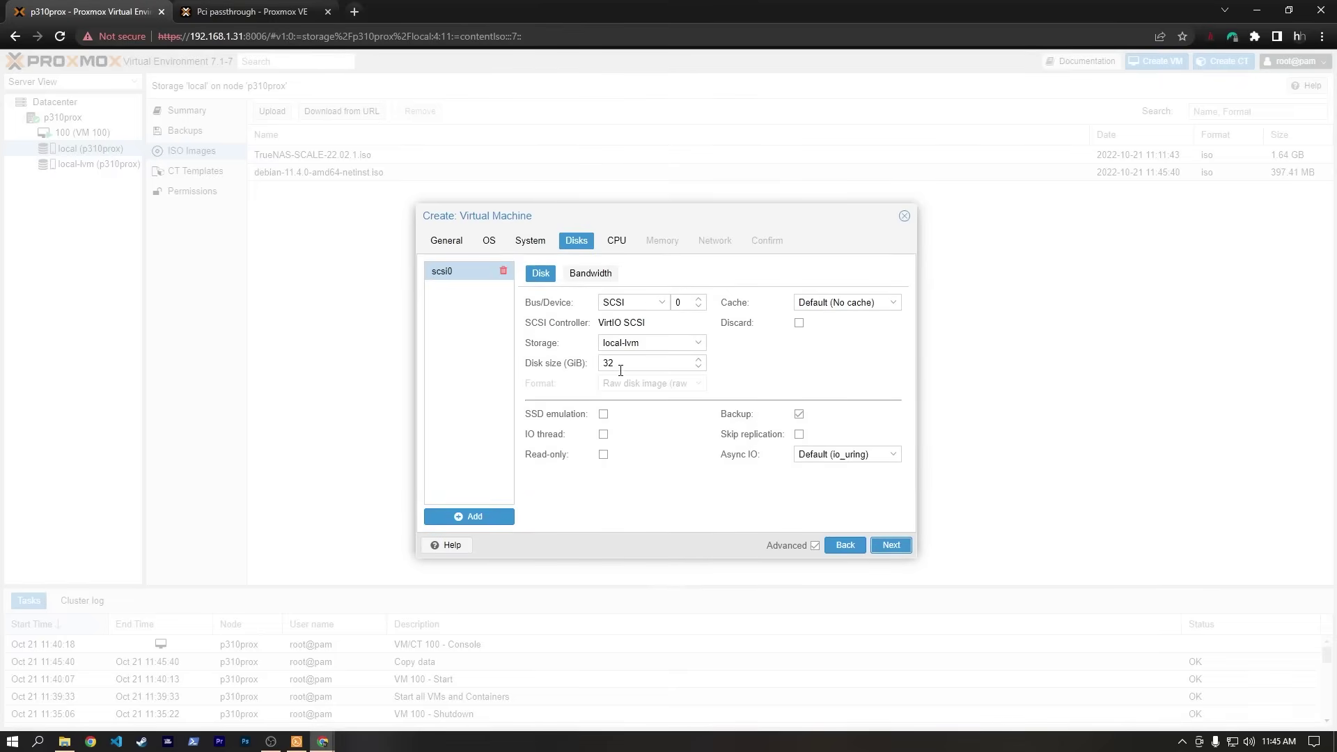
pyautogui.moveTo(620, 363); pyautogui.dragTo(602, 365)
pyautogui.click(769, 374)
# Give the VM 4 CPU cores and 4096 MiB memory.
pyautogui.click(892, 546)
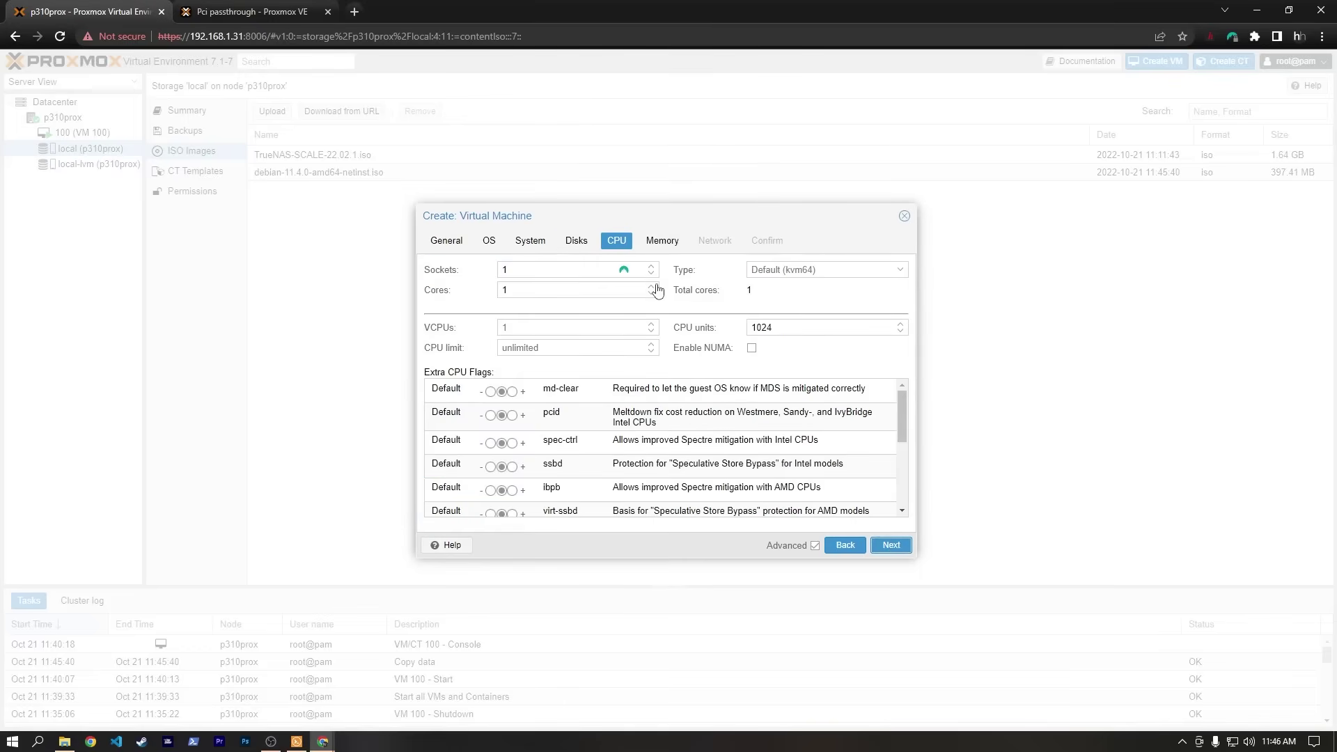
pyautogui.doubleClick(651, 285)
pyautogui.click(653, 295)
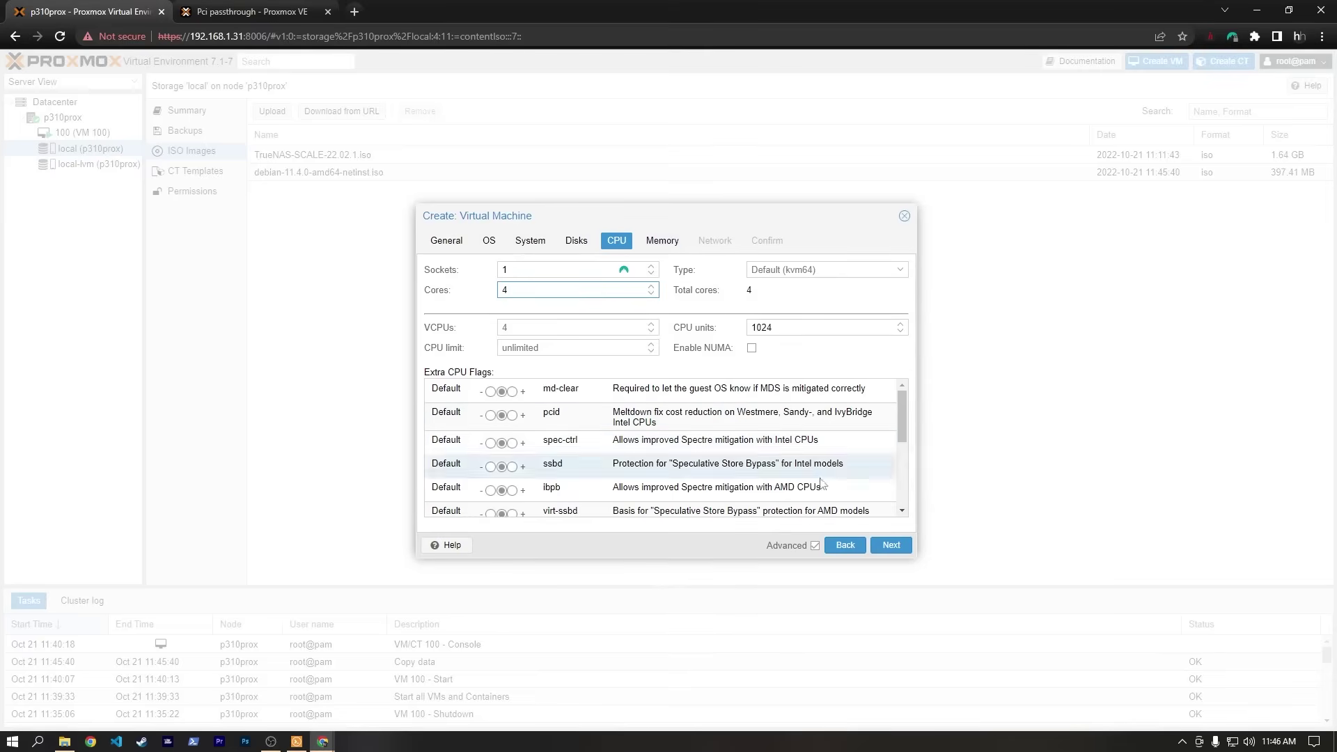
pyautogui.click(893, 549)
pyautogui.moveTo(578, 297); pyautogui.dragTo(543, 298)
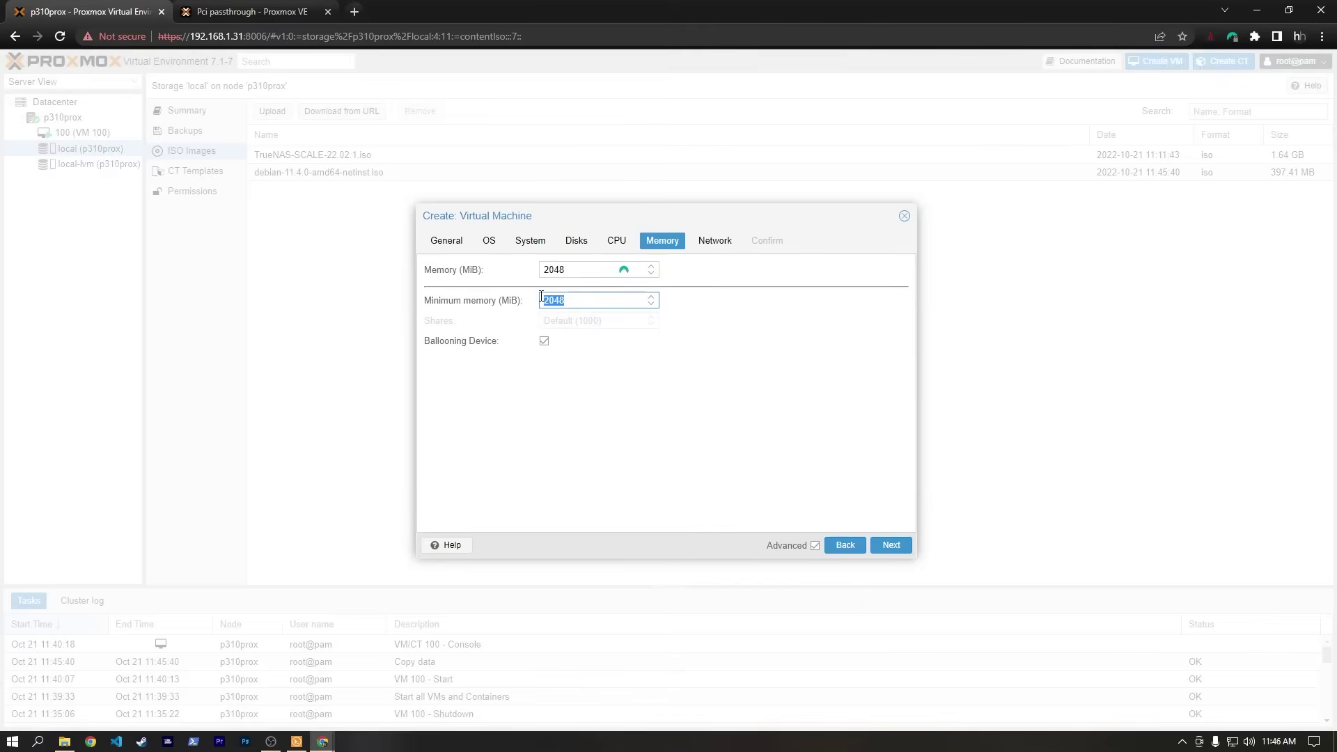
pyautogui.write('4096')
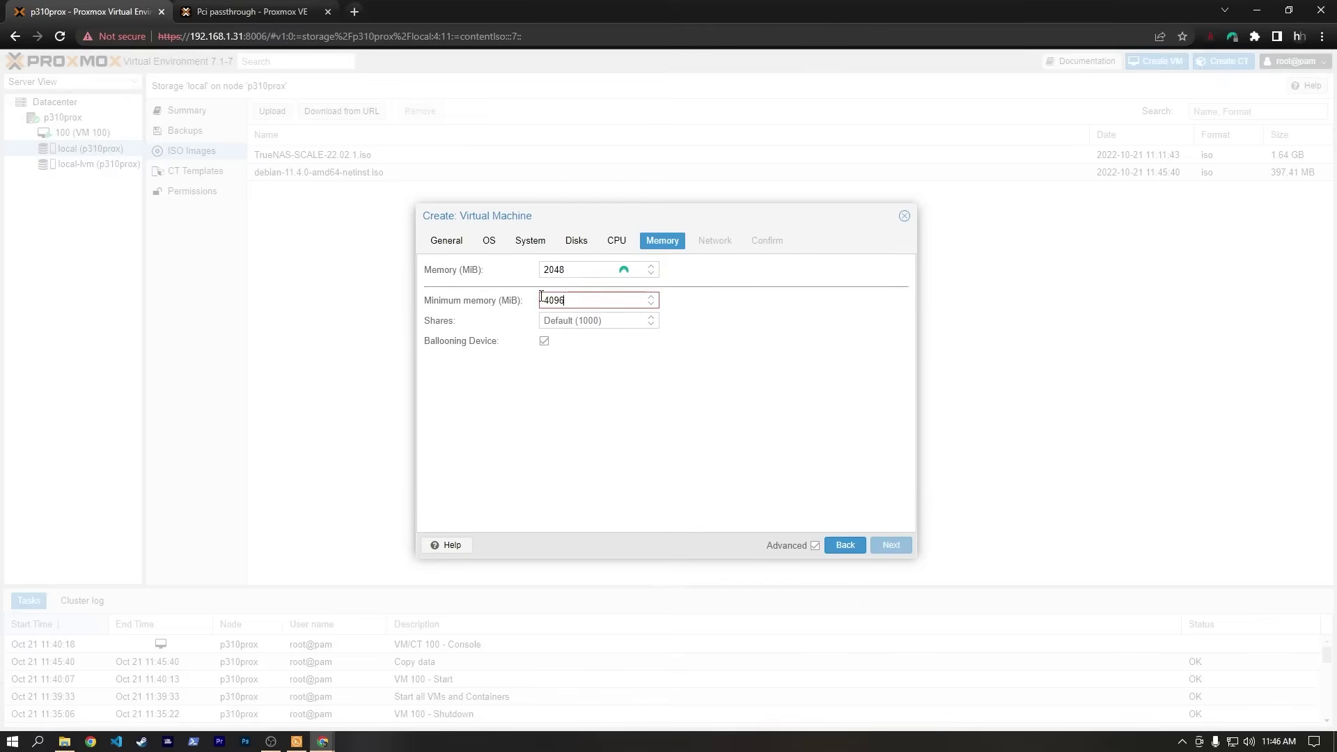
pyautogui.moveTo(560, 301); pyautogui.dragTo(531, 307)
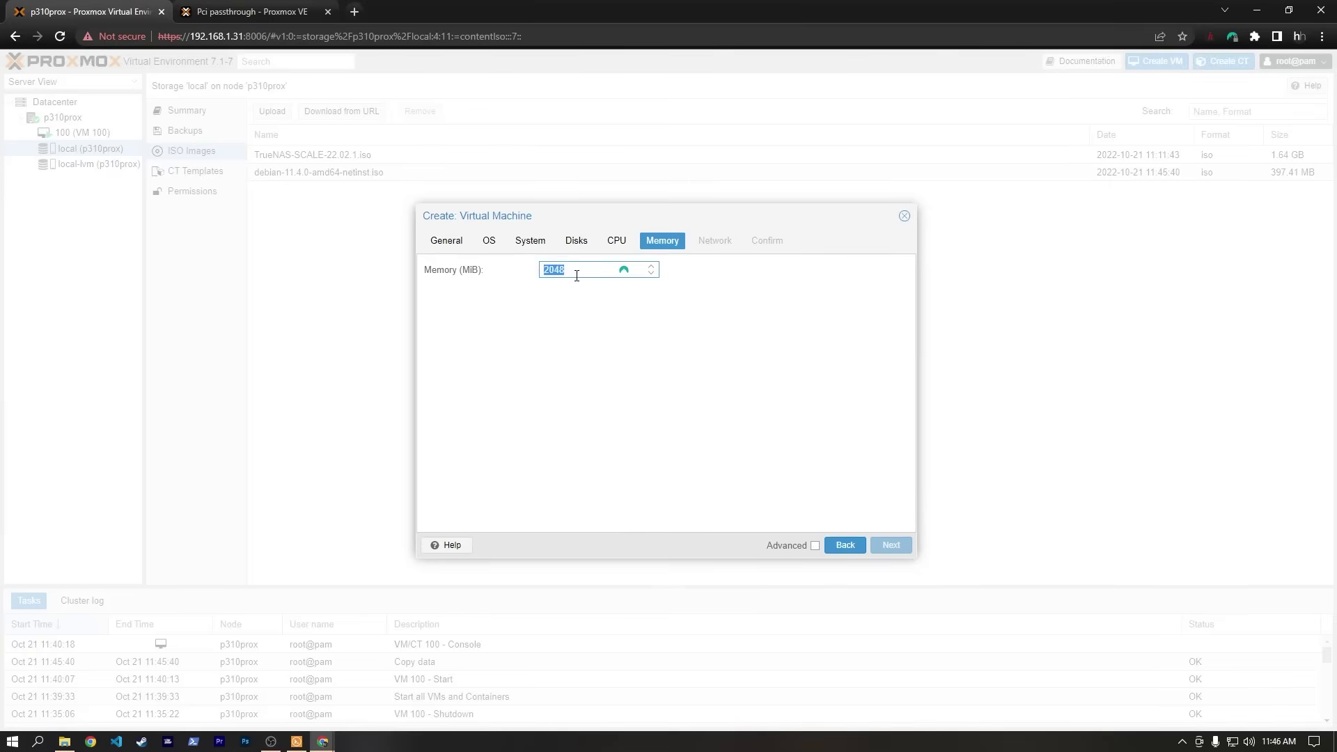
pyautogui.write('4096')
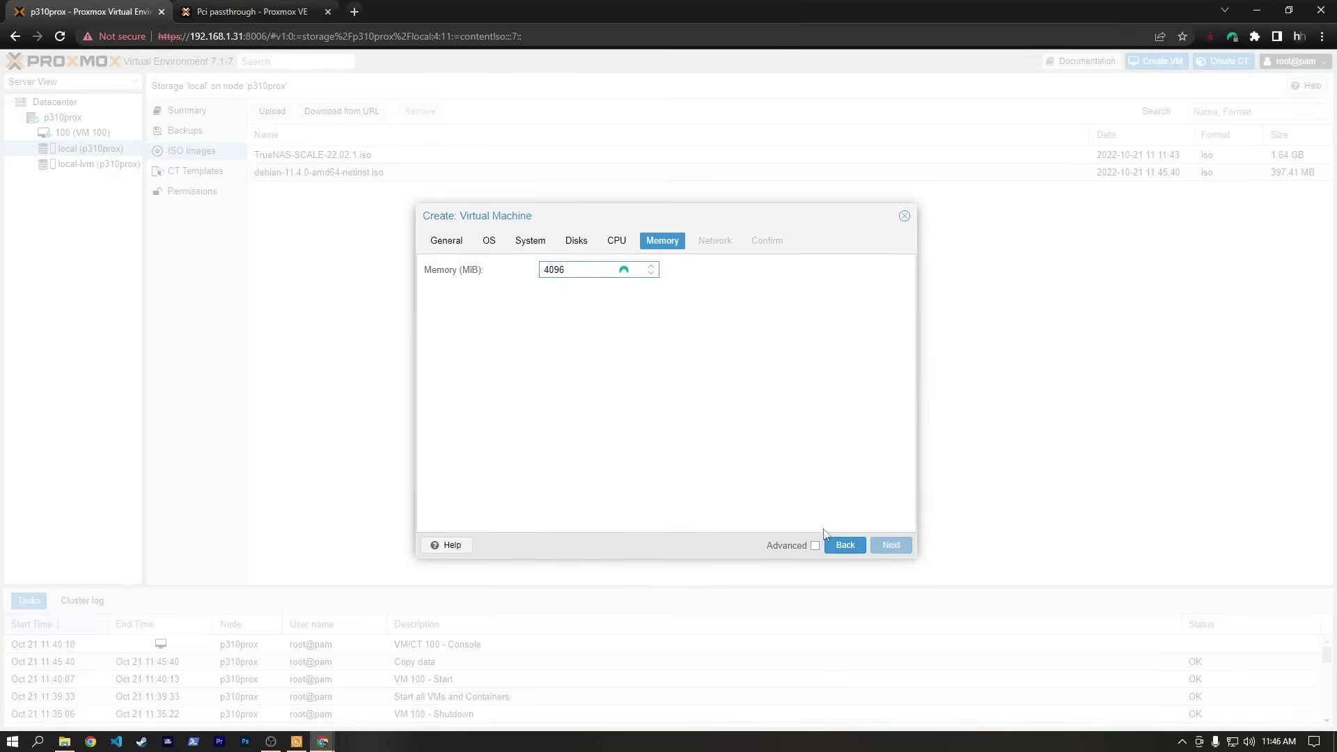
pyautogui.click(815, 545)
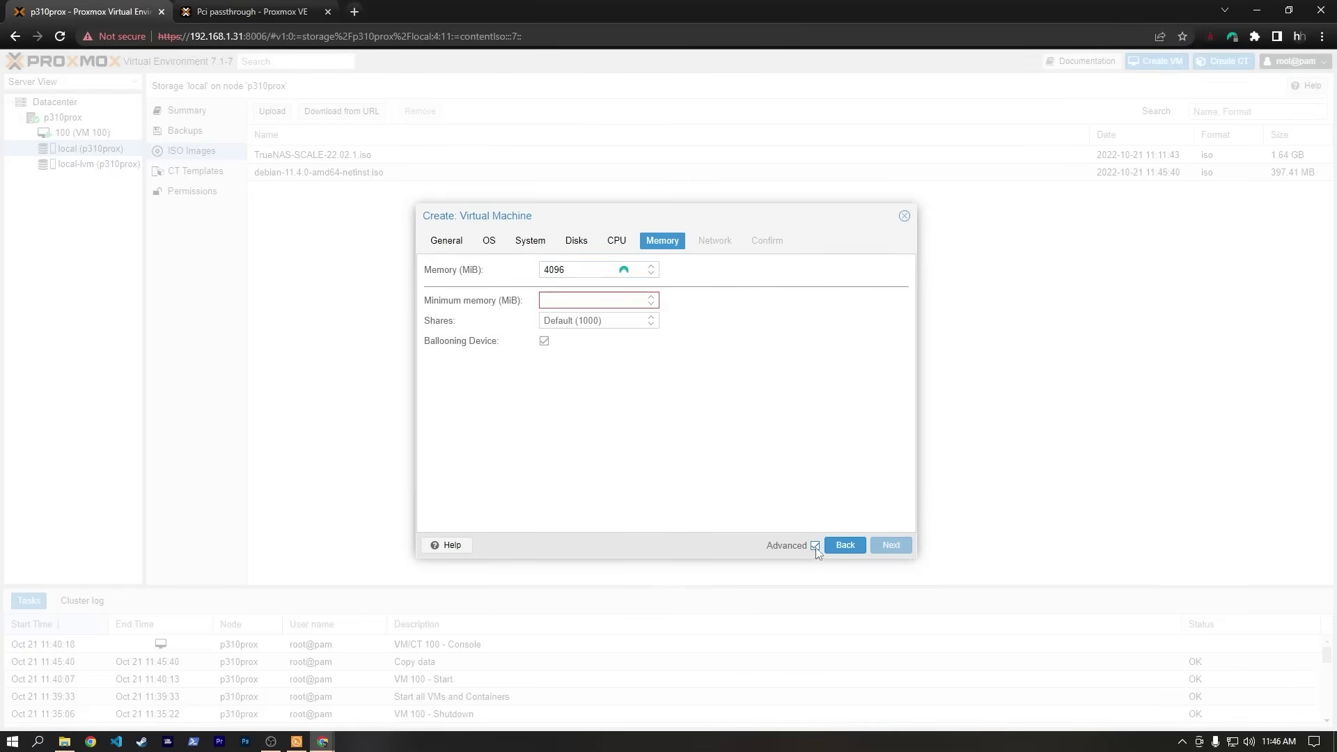
pyautogui.click(565, 308)
pyautogui.write('4096')
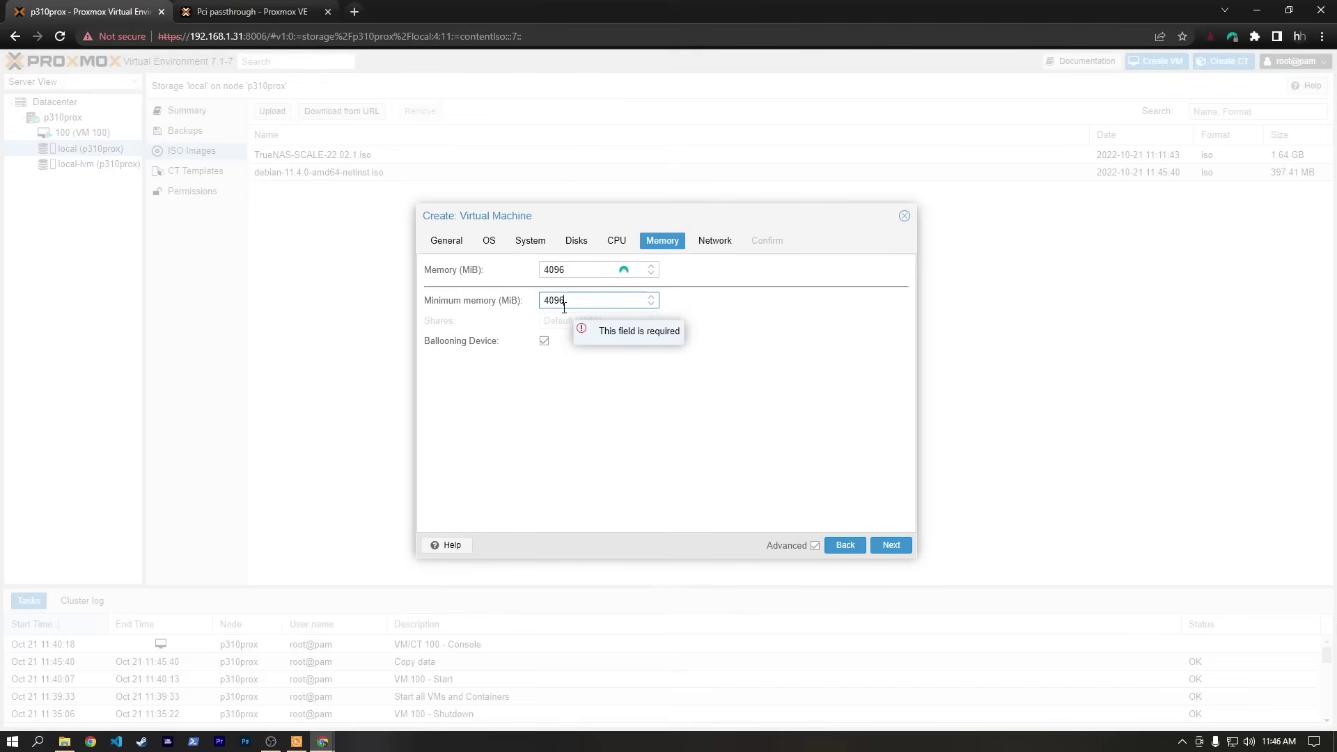
pyautogui.click(815, 546)
# Keep the default network settings and create the VM.
pyautogui.press('Tab')
pyautogui.press('Tab')
pyautogui.press('Return')
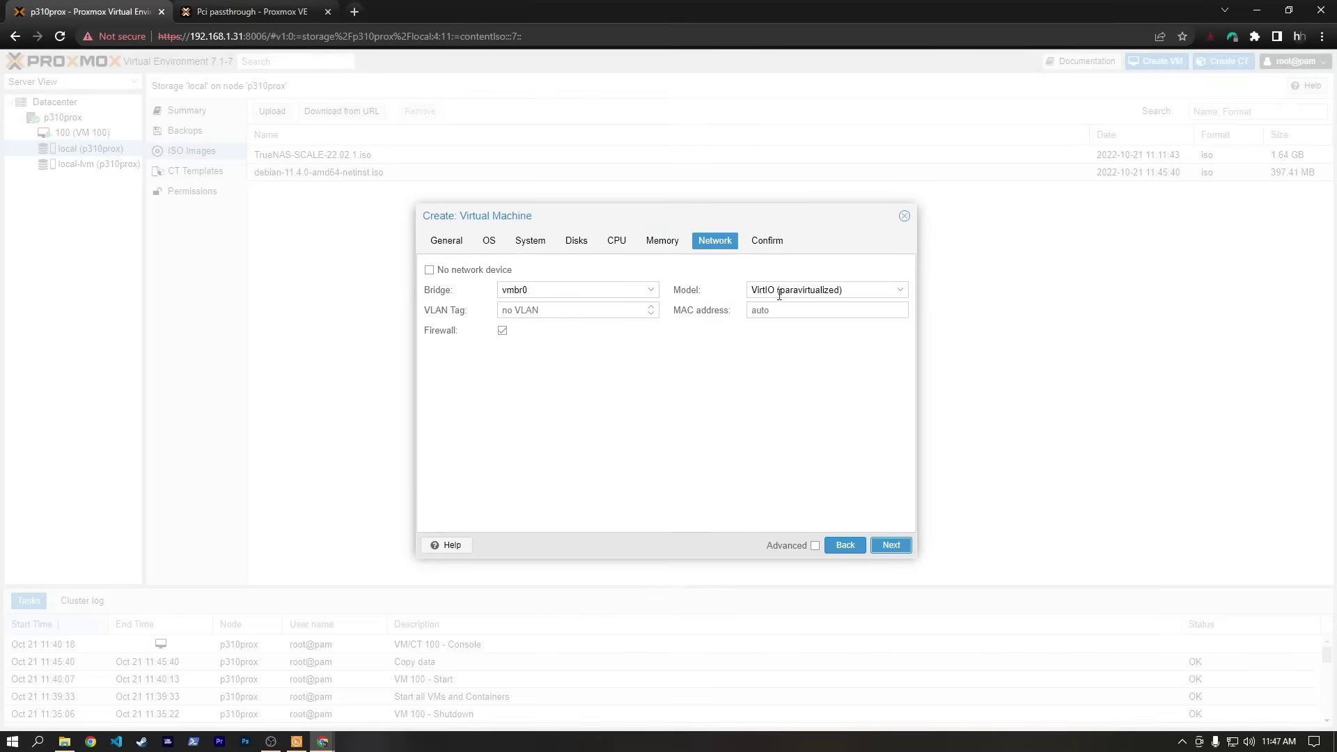
pyautogui.click(893, 548)
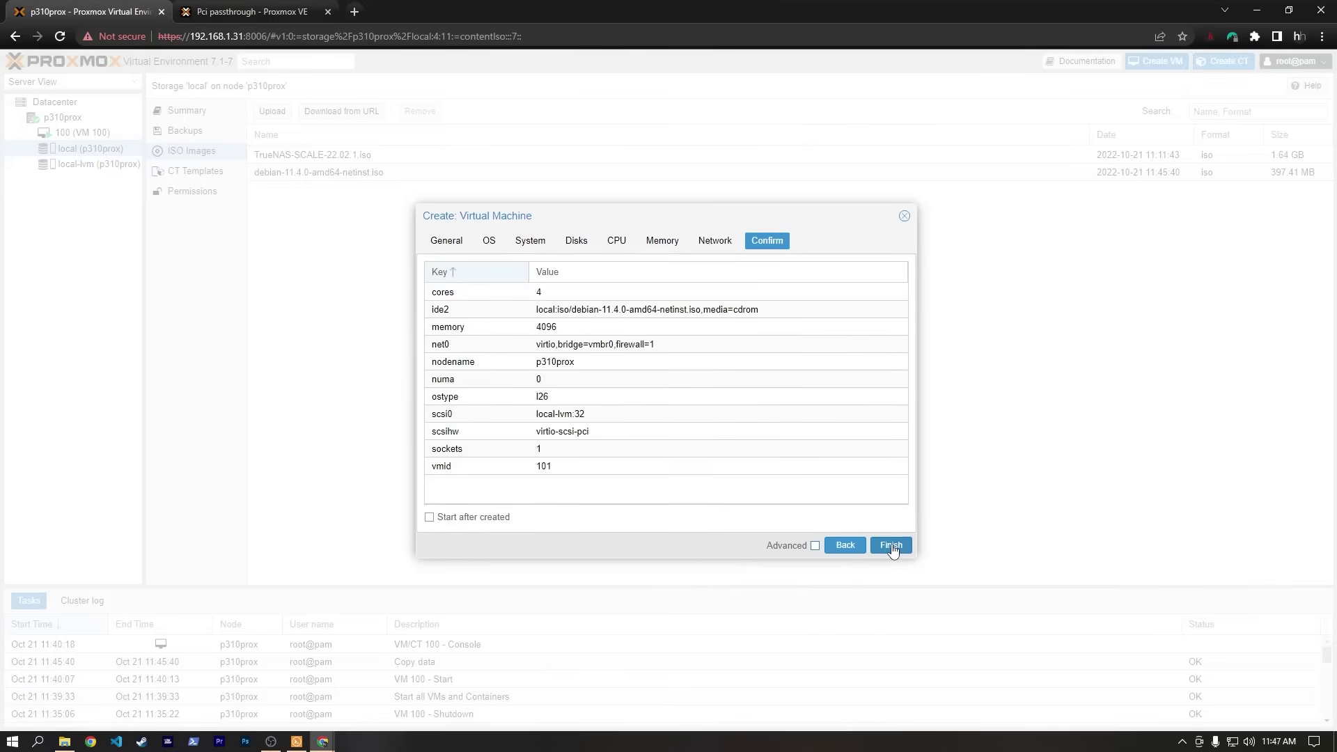
pyautogui.click(892, 546)
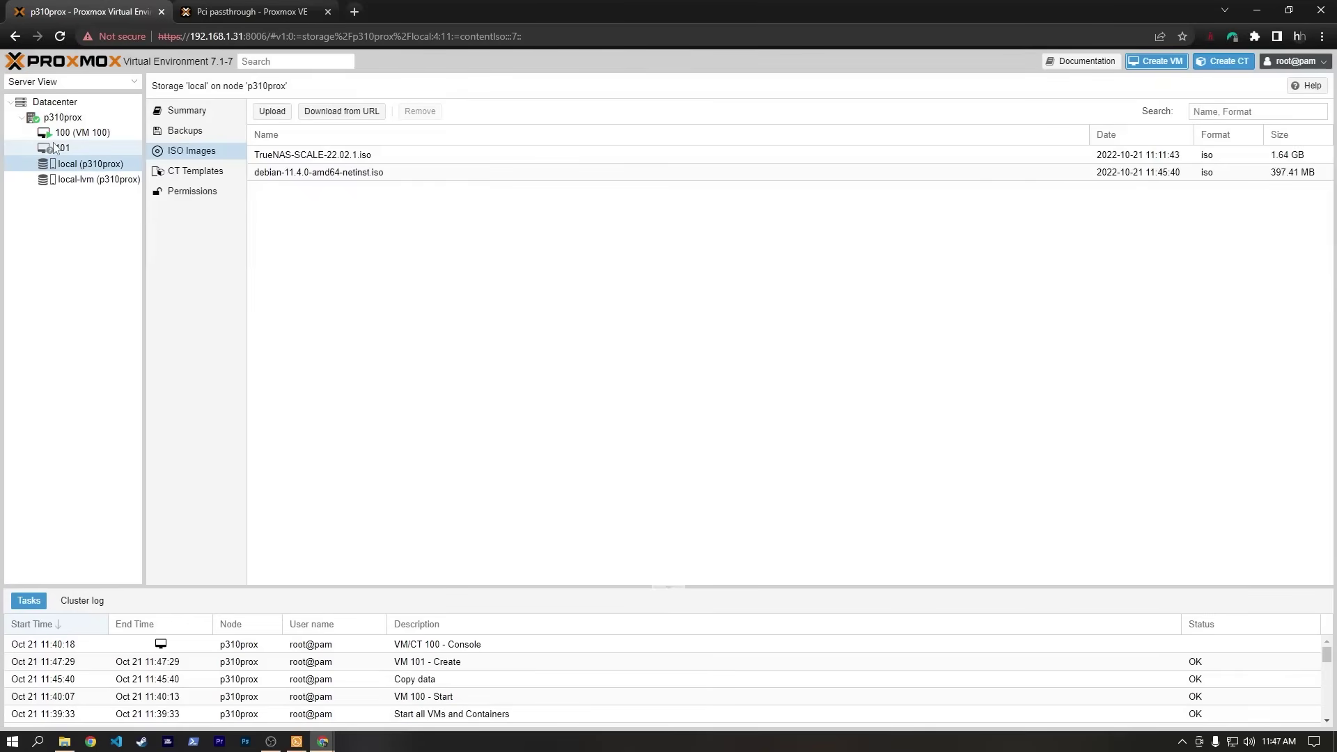
# Start VM 101 and launch the text-mode Debian installer with the default language.
pyautogui.click(58, 149)
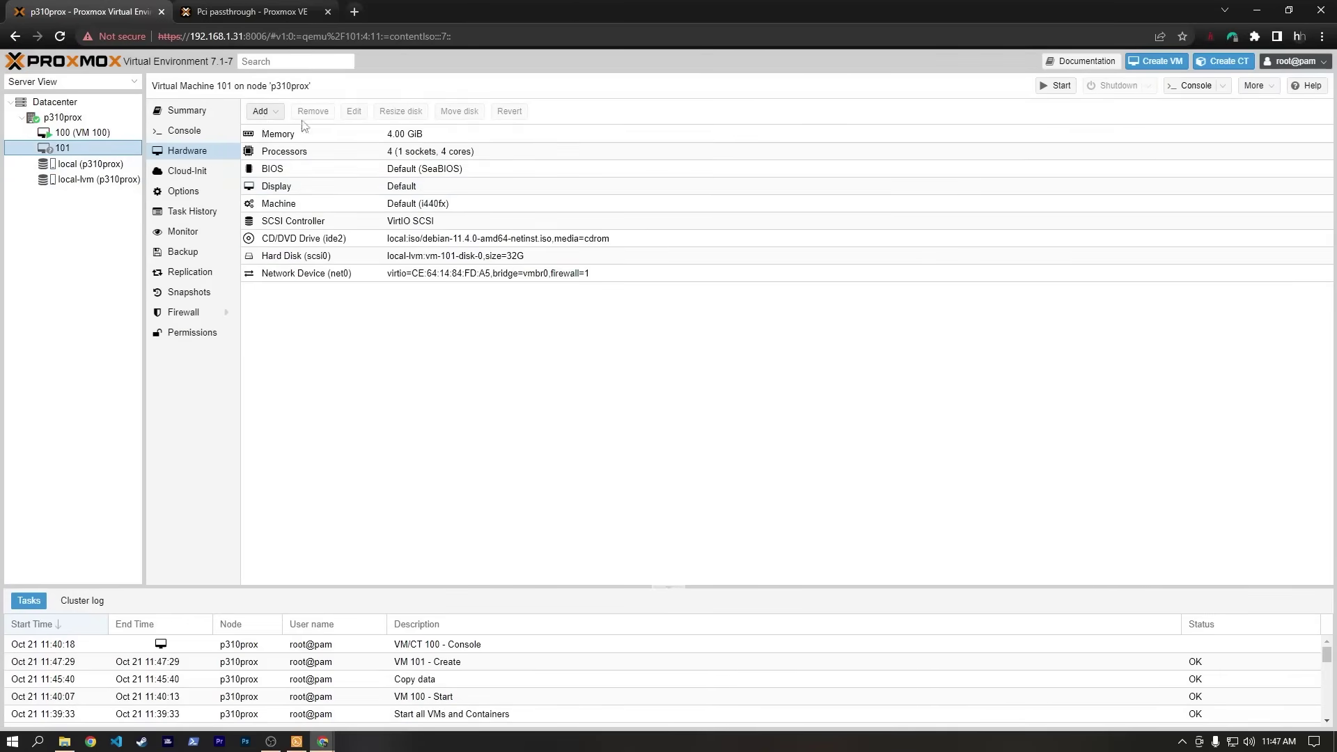
pyautogui.click(1045, 87)
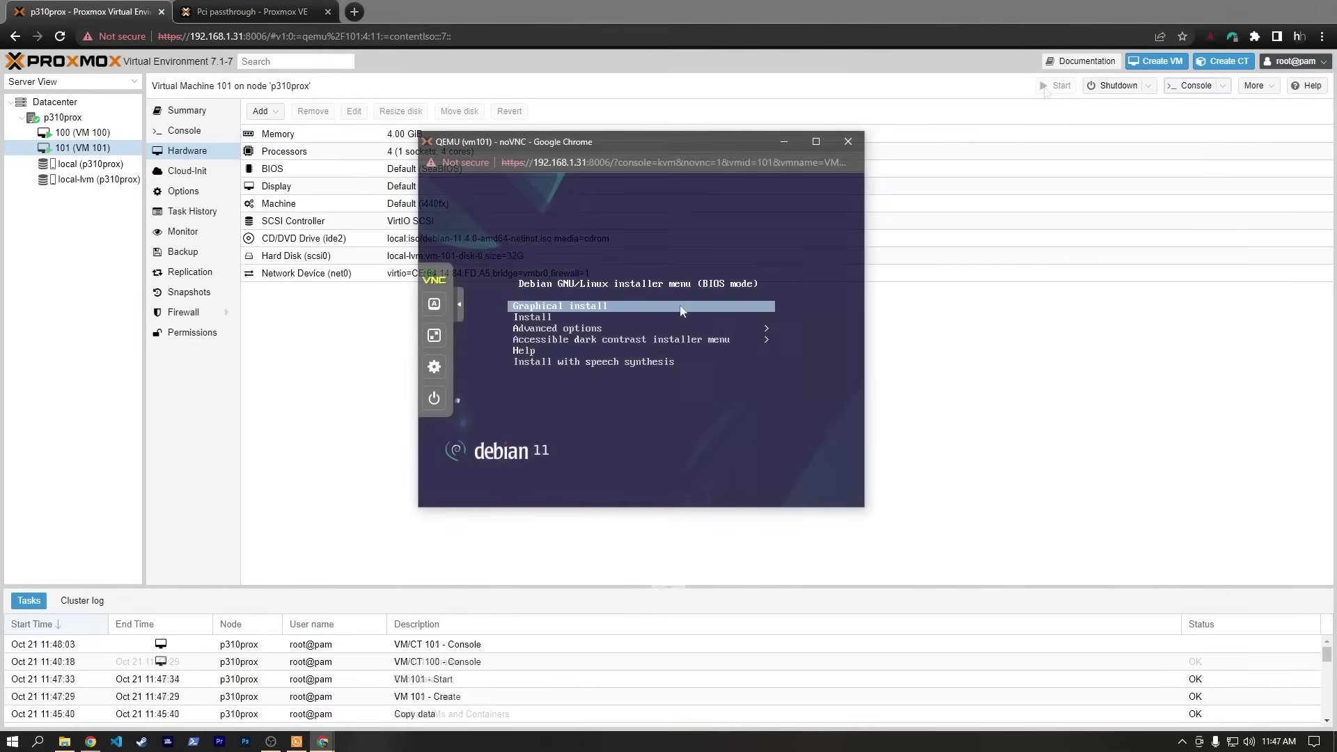
pyautogui.press('Down')
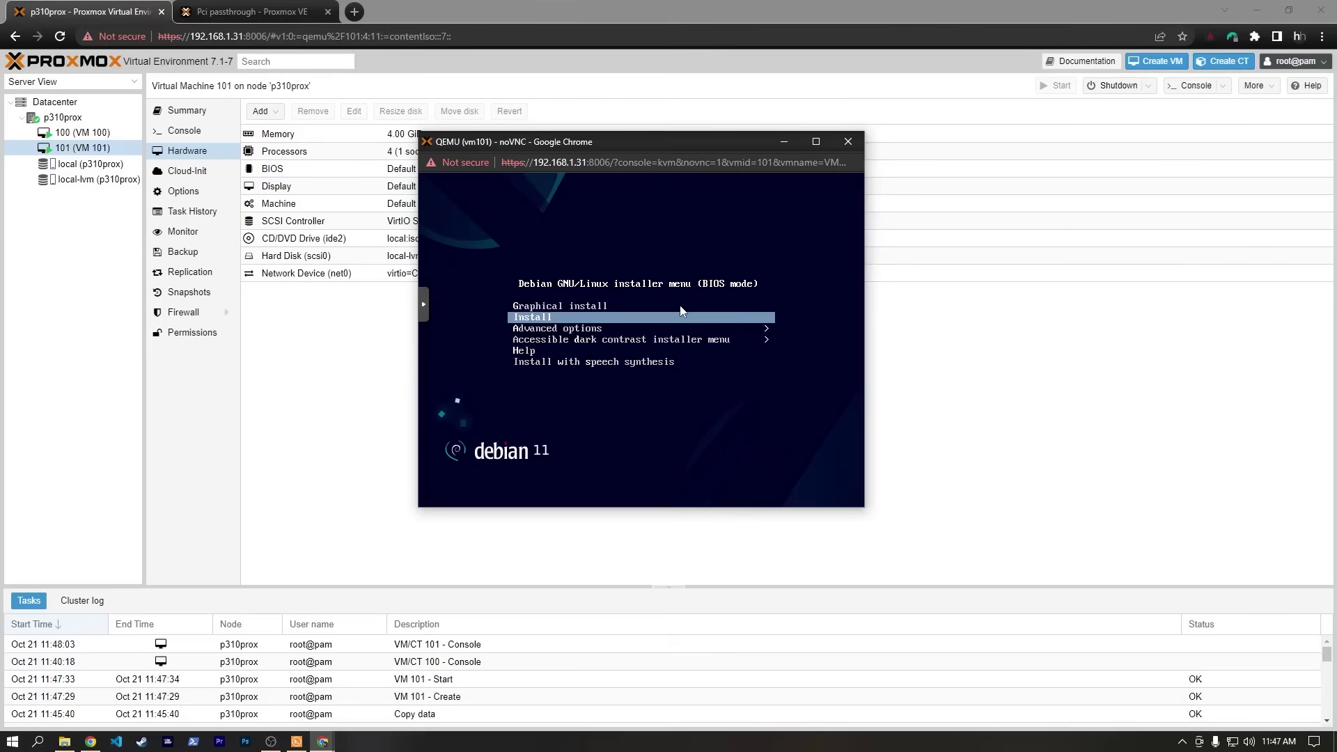
pyautogui.press('Return')
pyautogui.press('Return')
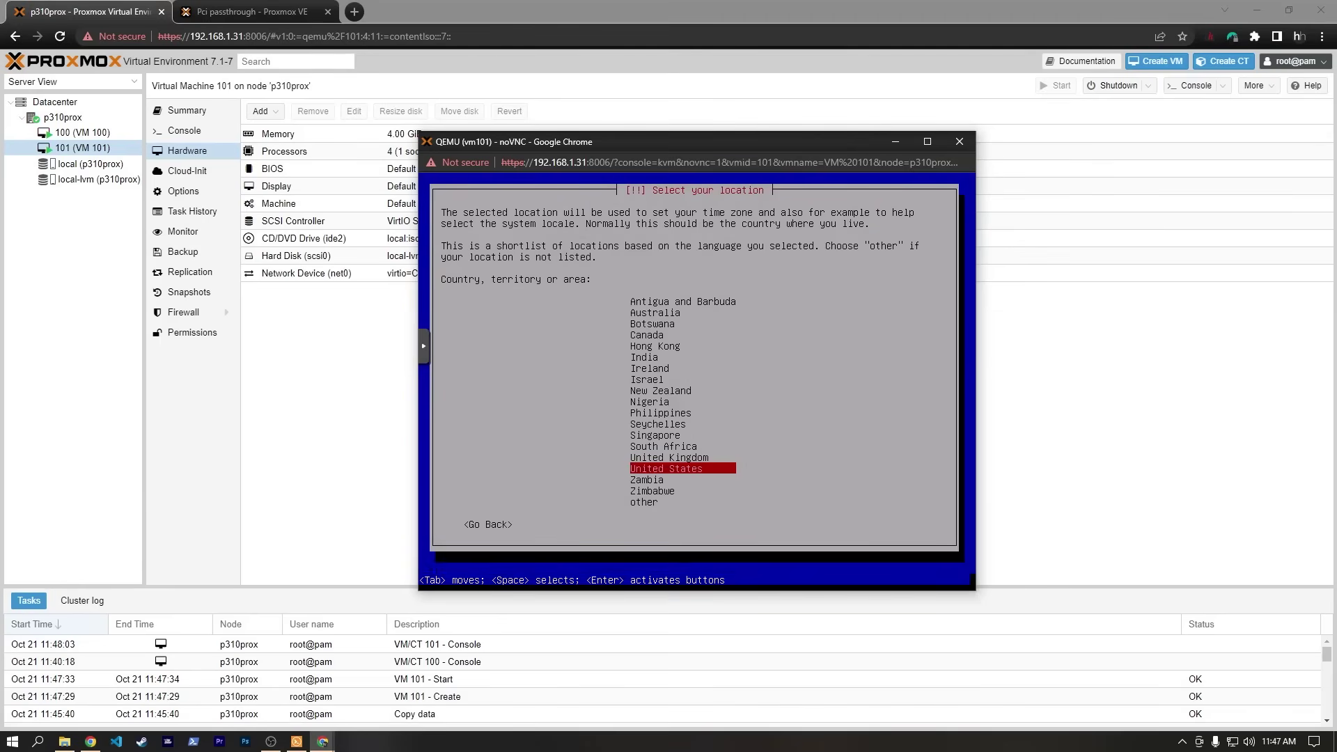
pyautogui.press('Return')
pyautogui.press('Return')
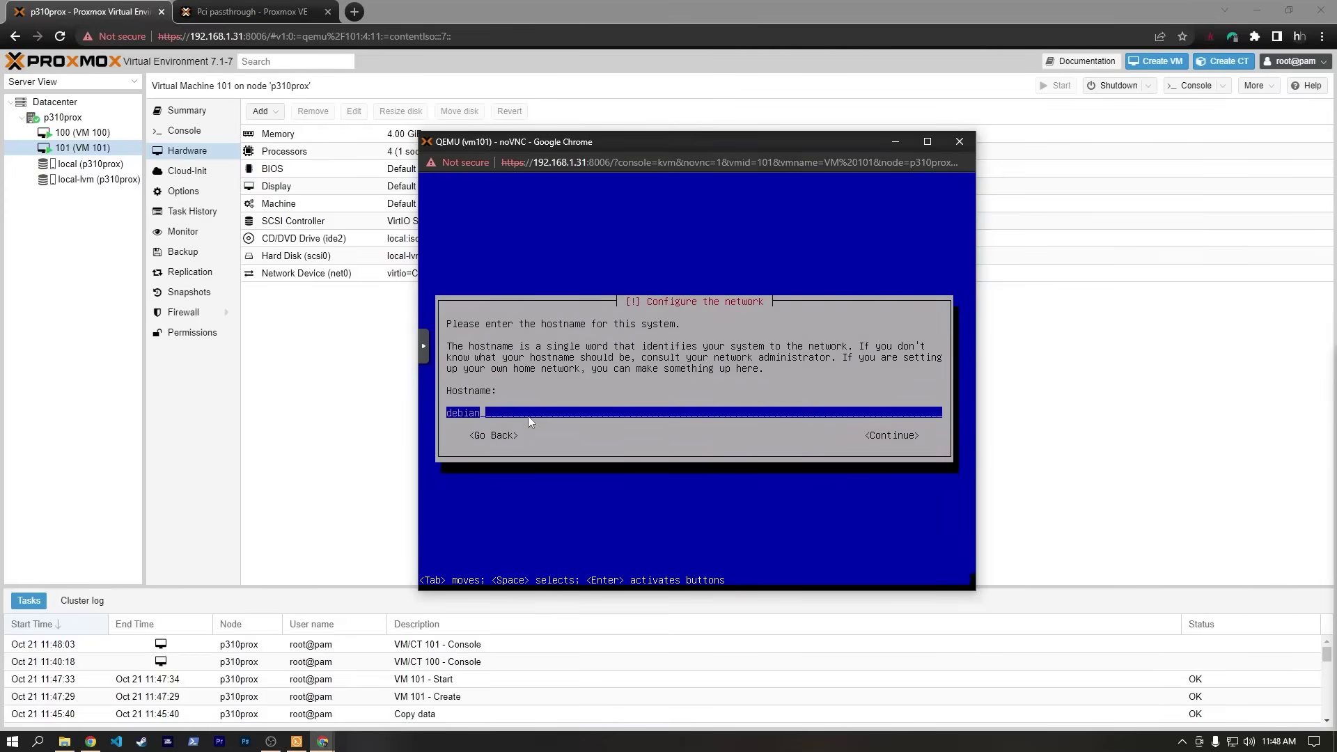
# Enter hostname prox-deb and domain name prox-deb.local.
pyautogui.press('BackSpace')
pyautogui.press('BackSpace')
pyautogui.press('BackSpace')
pyautogui.press('BackSpace')
pyautogui.press('BackSpace')
pyautogui.press('BackSpace')
pyautogui.write('prox-deb')
pyautogui.press('Tab')
pyautogui.press('Return')
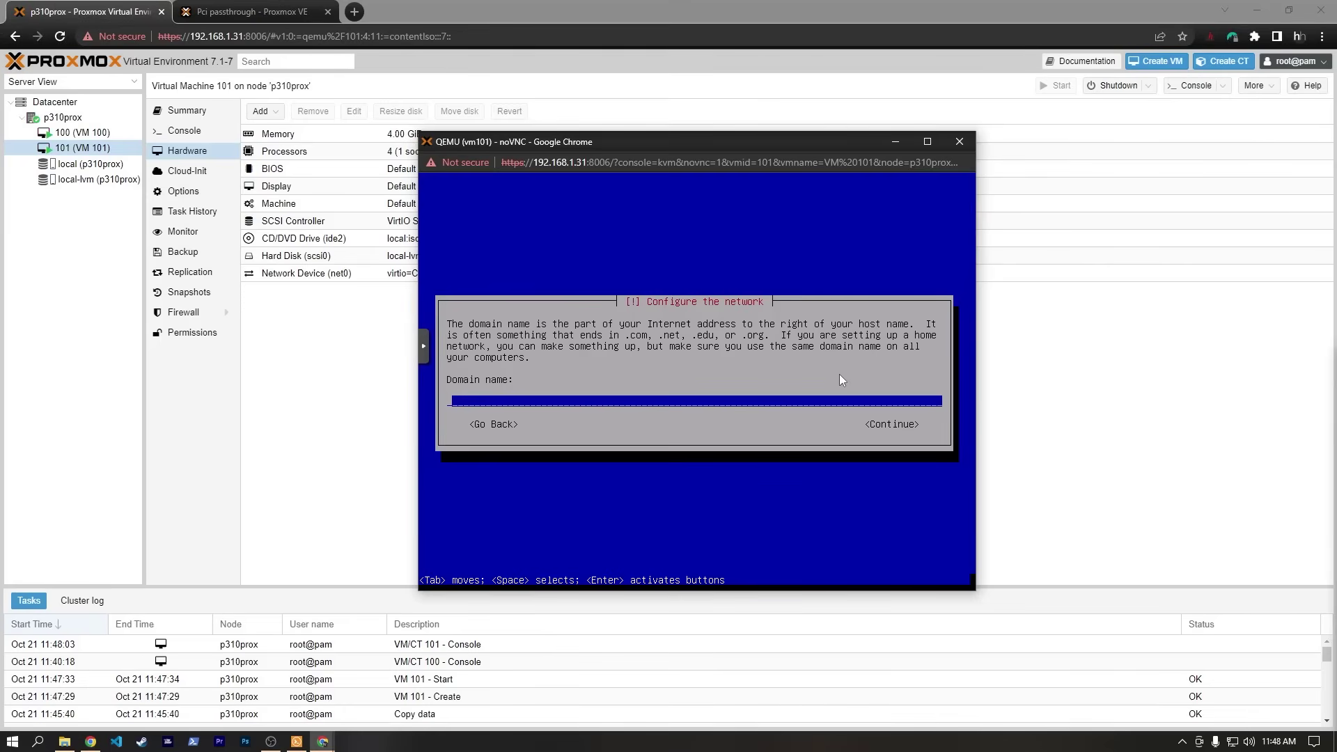
pyautogui.write('prox-deb.local')
pyautogui.press('Return')
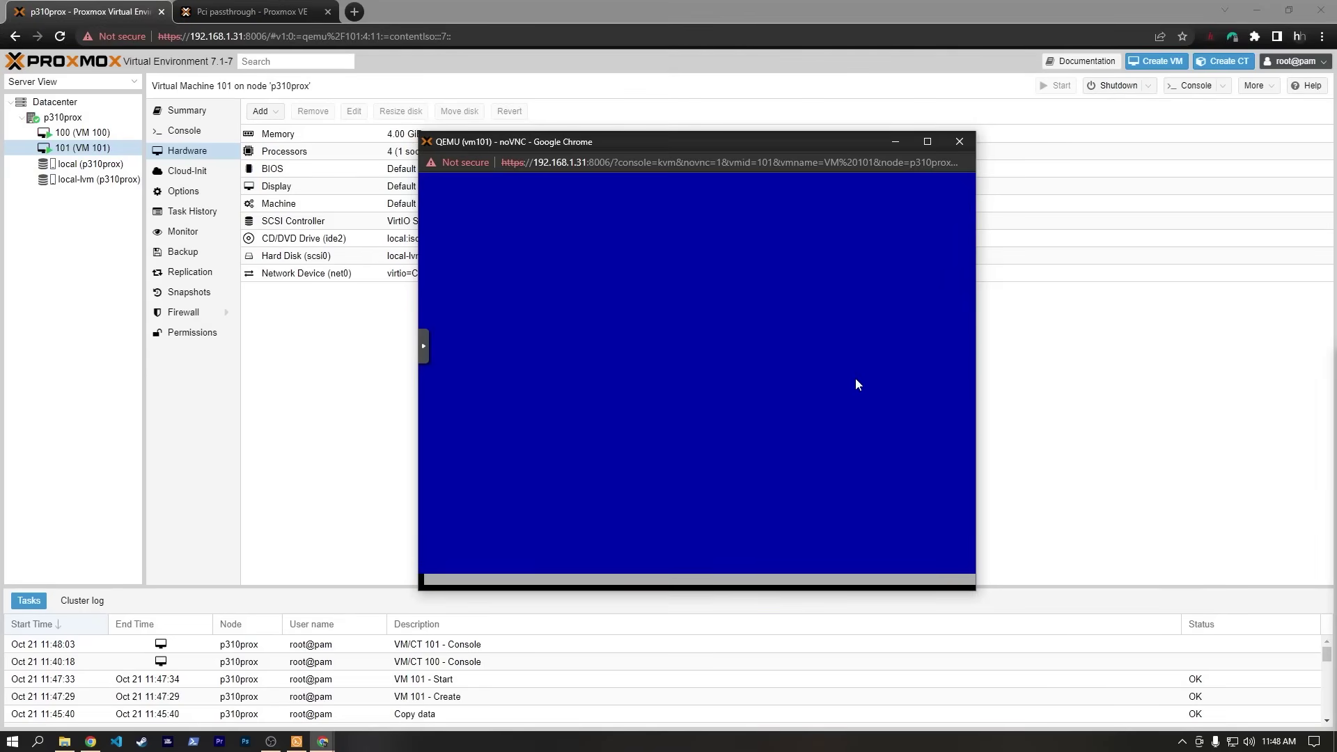
# Set and confirm the root password.
pyautogui.write('*****')
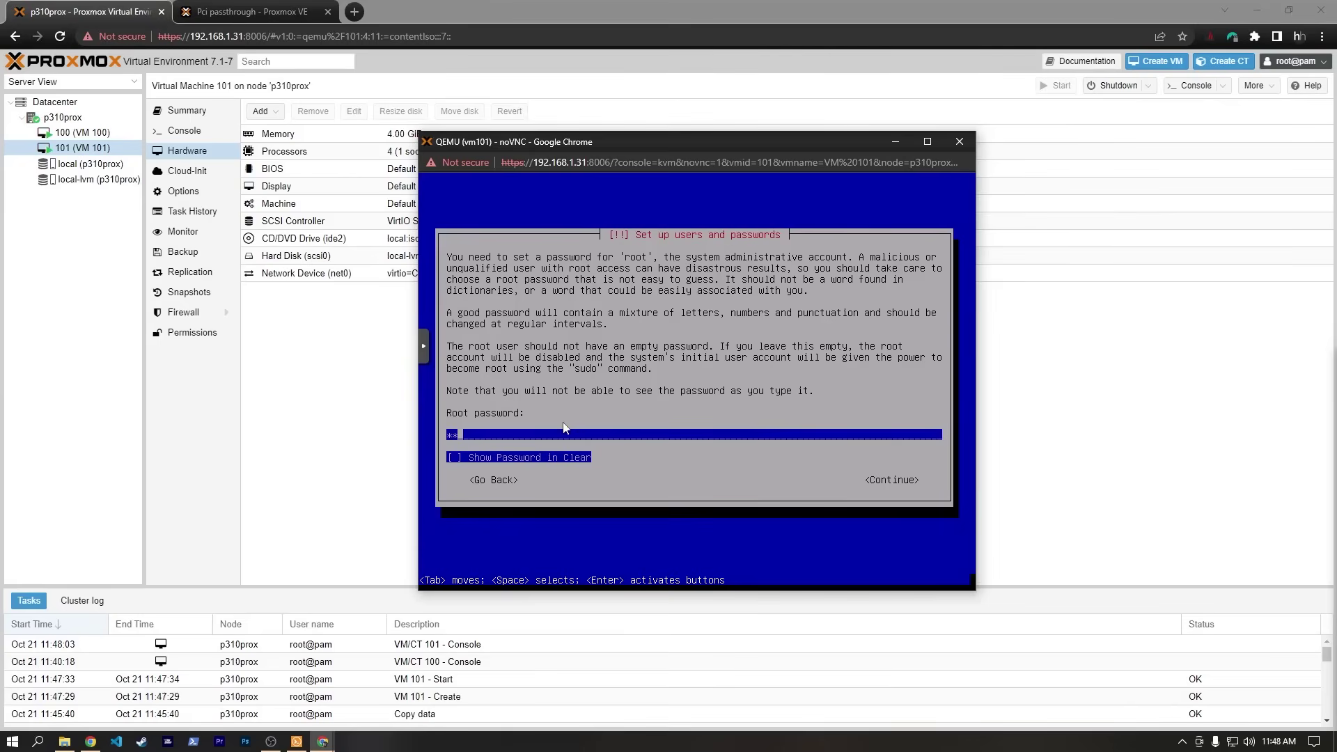
pyautogui.press('Tab')
pyautogui.press('Tab')
pyautogui.press('Return')
pyautogui.write('*****')
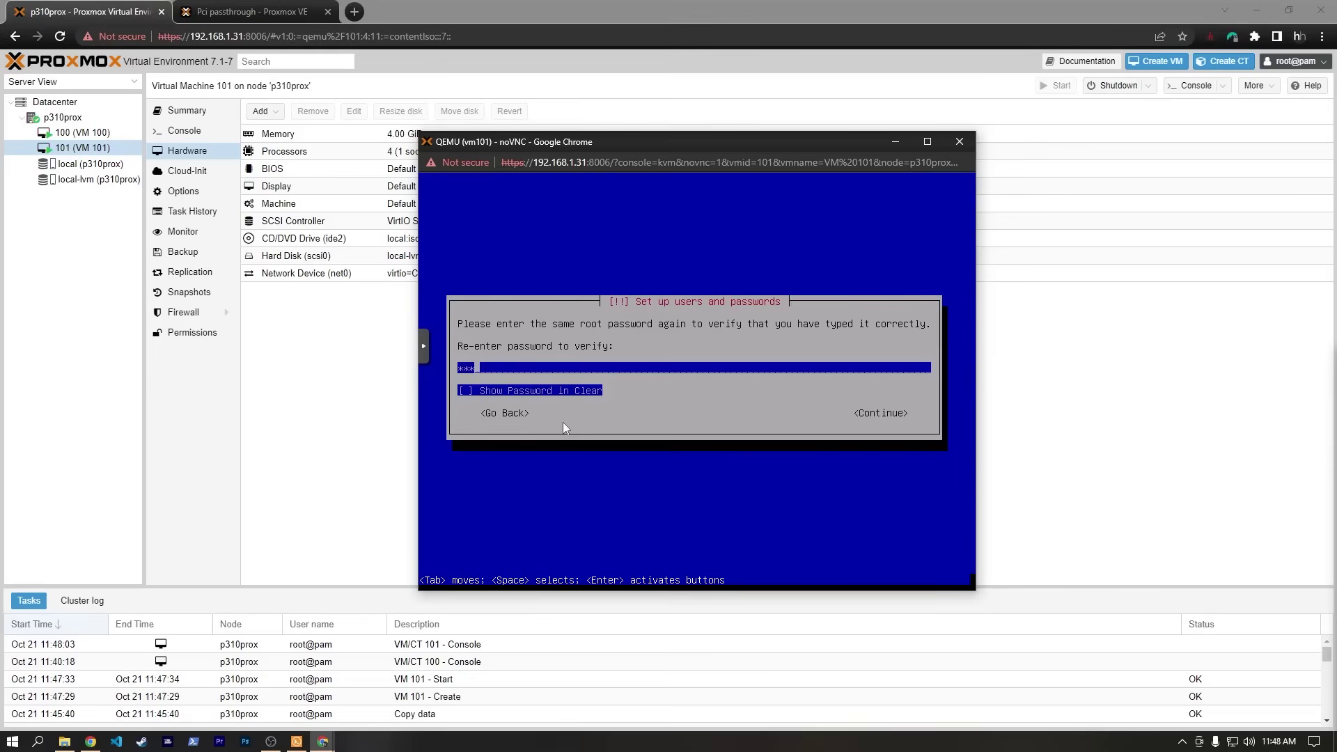
pyautogui.press('Tab')
pyautogui.press('Tab')
pyautogui.press('Return')
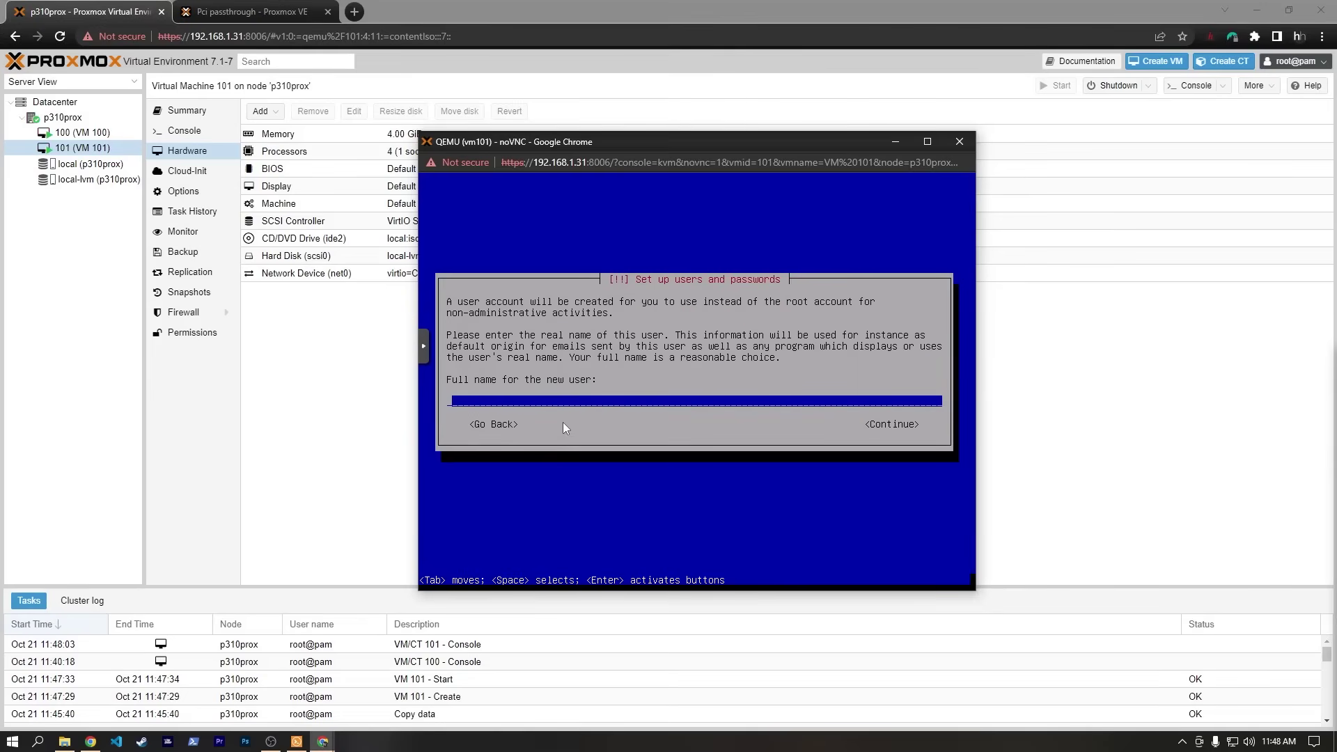
# Create the regular user account with full name, suggested username and password.
pyautogui.write('haven')
pyautogui.press('Return')
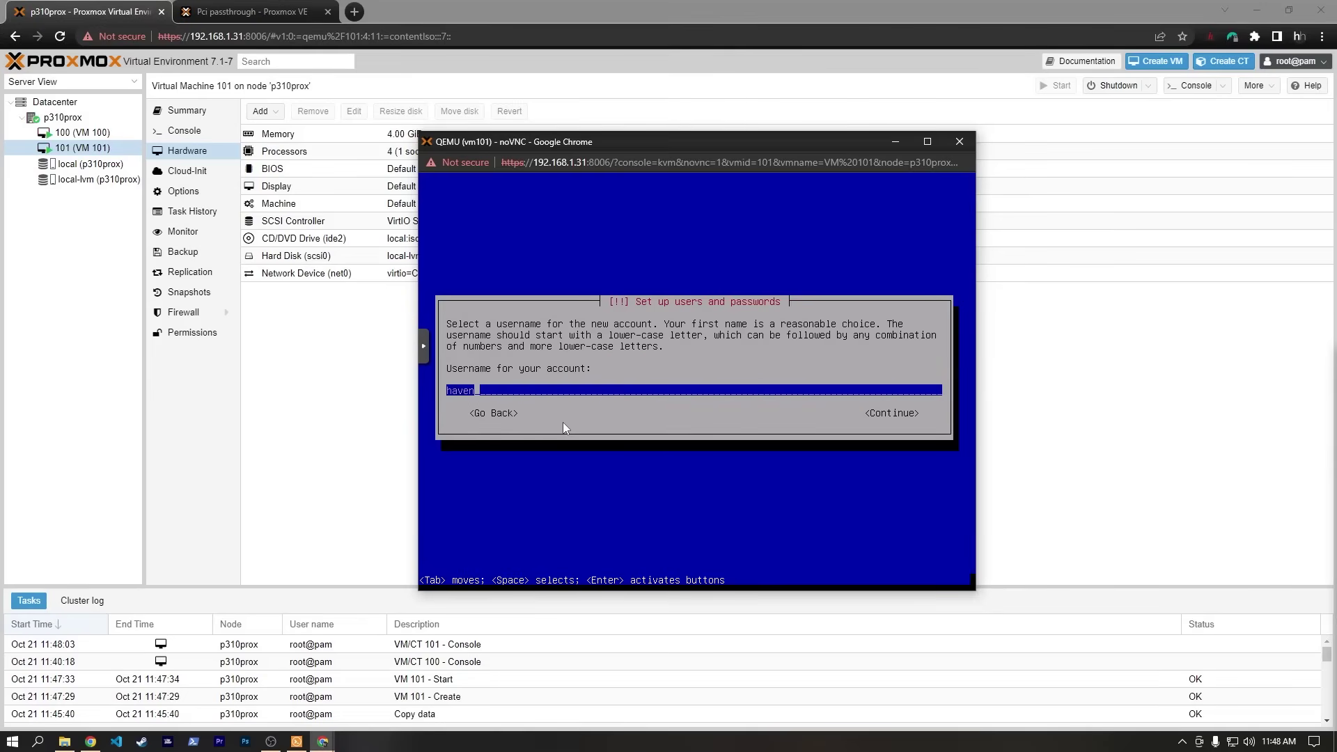
pyautogui.press('Return')
pyautogui.write('*****')
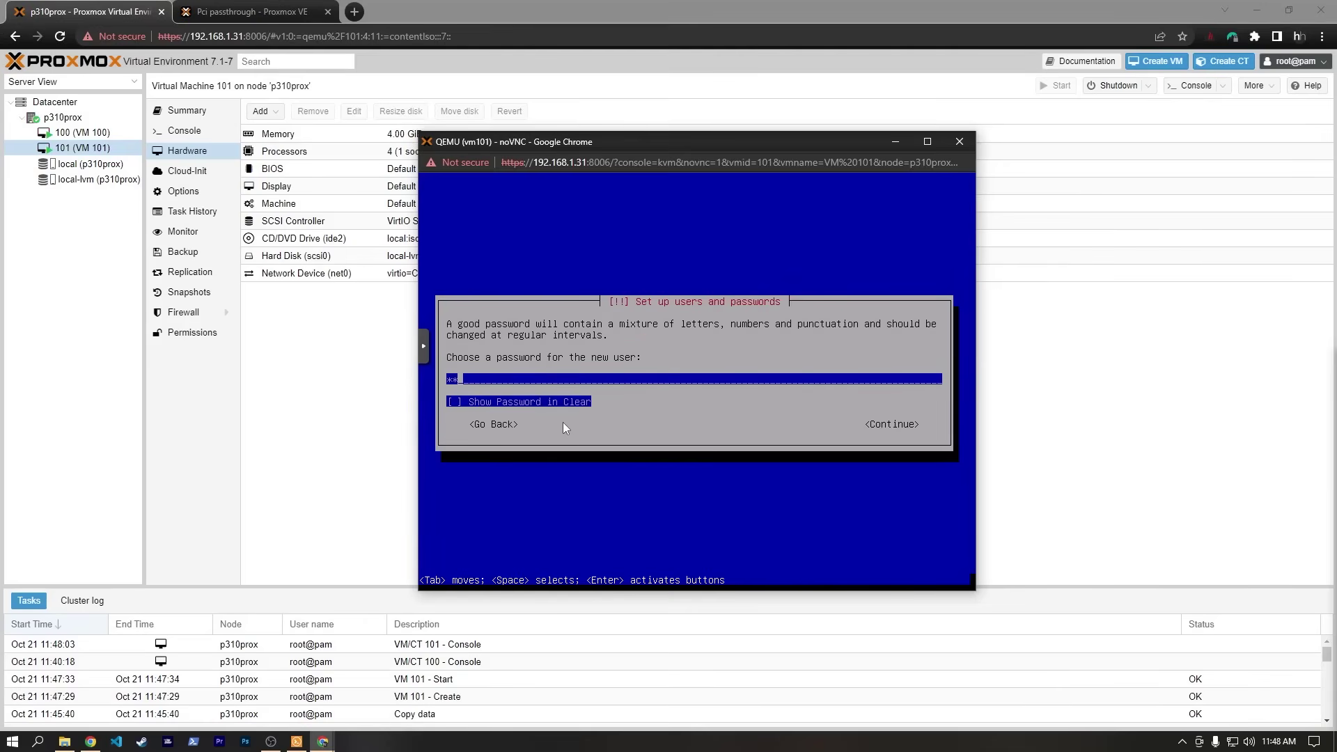
pyautogui.press('Tab')
pyautogui.press('Tab')
pyautogui.press('Return')
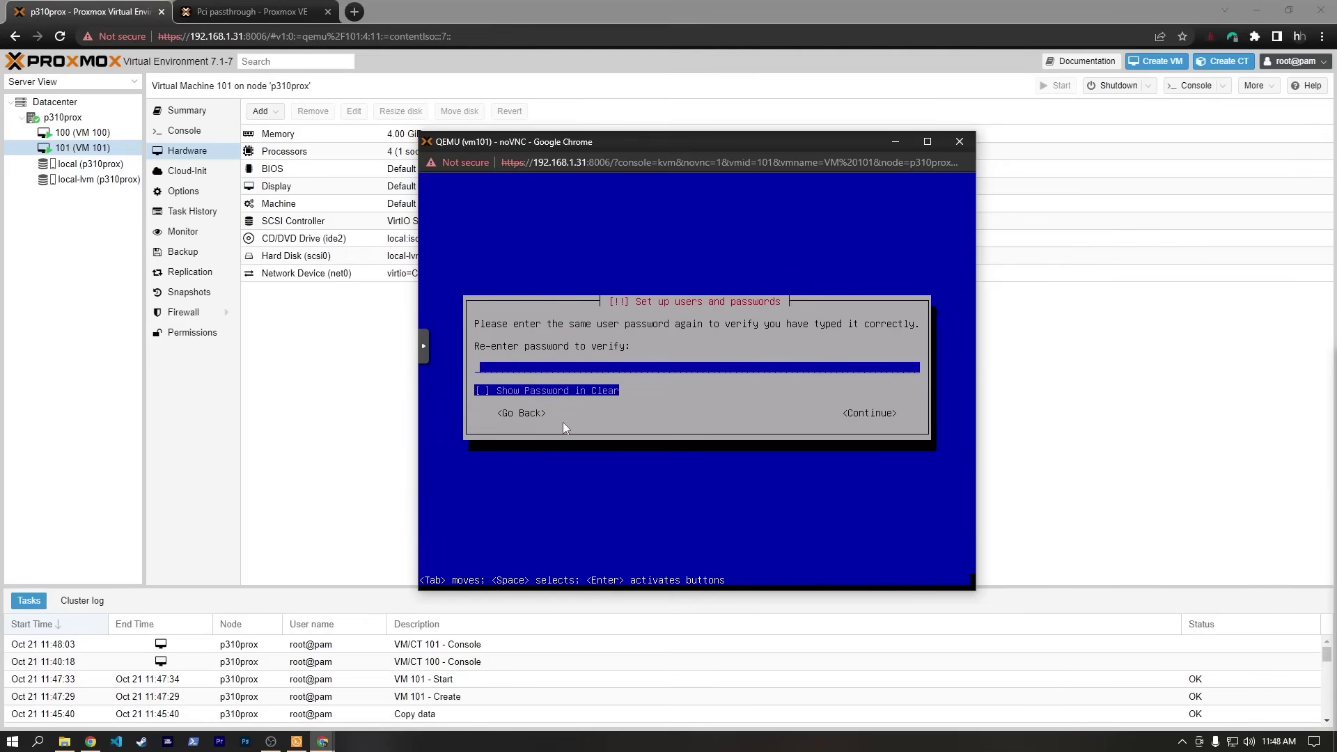
pyautogui.write('*****')
pyautogui.press('Tab')
pyautogui.press('Tab')
pyautogui.press('Return')
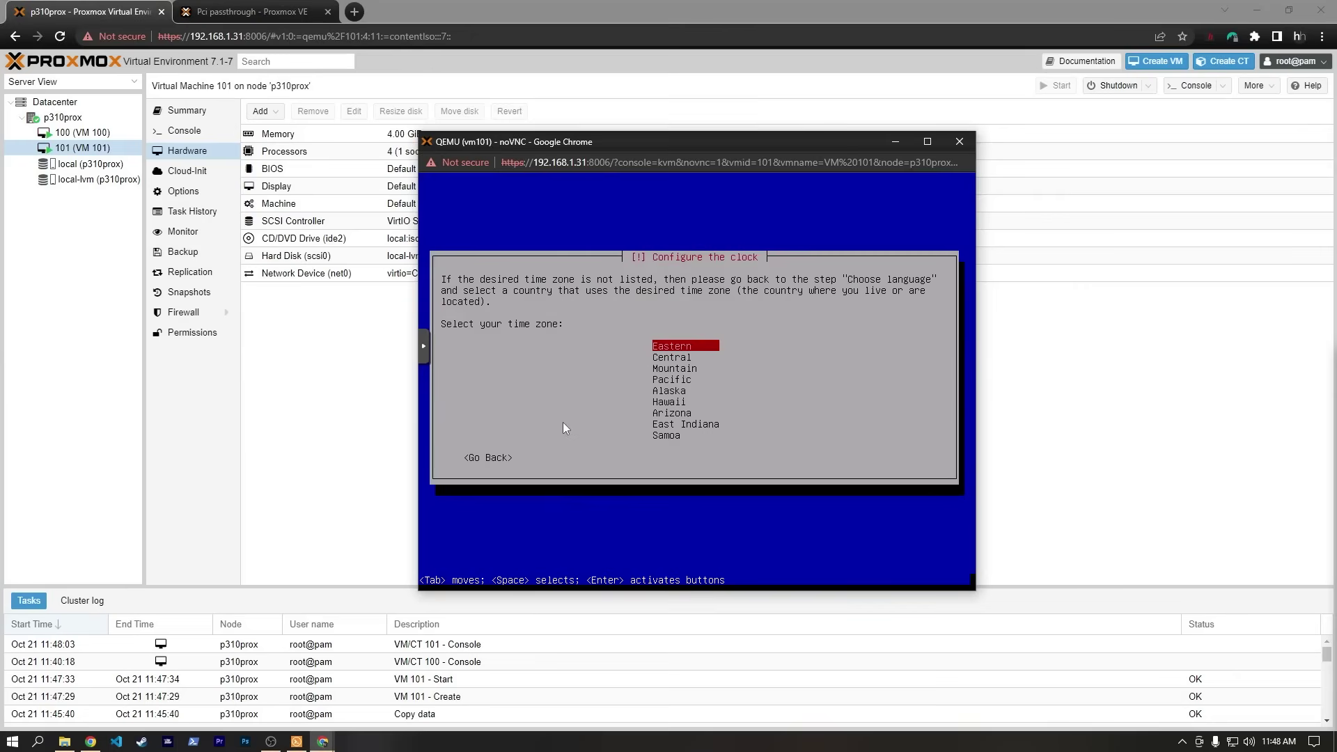
# Choose Central time and guided whole-disk partitioning with all files in one partition.
pyautogui.press('Down')
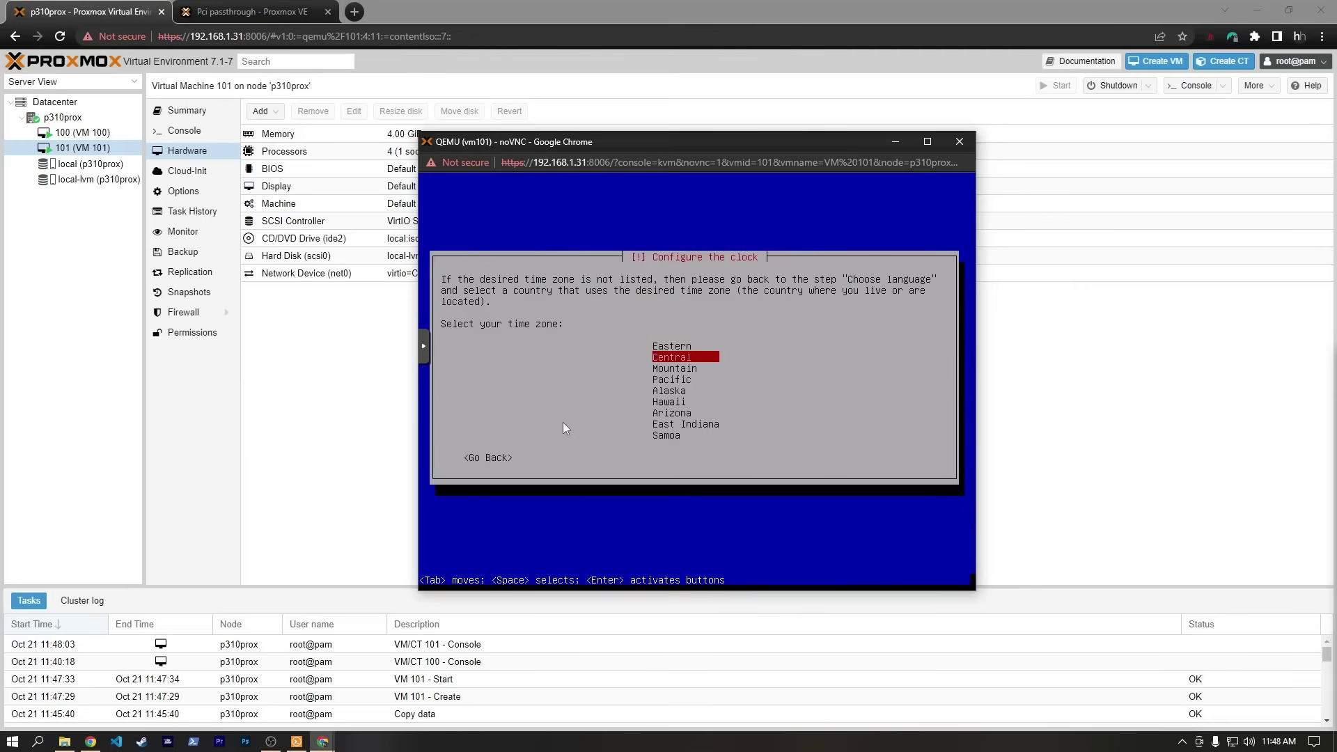
pyautogui.press('Return')
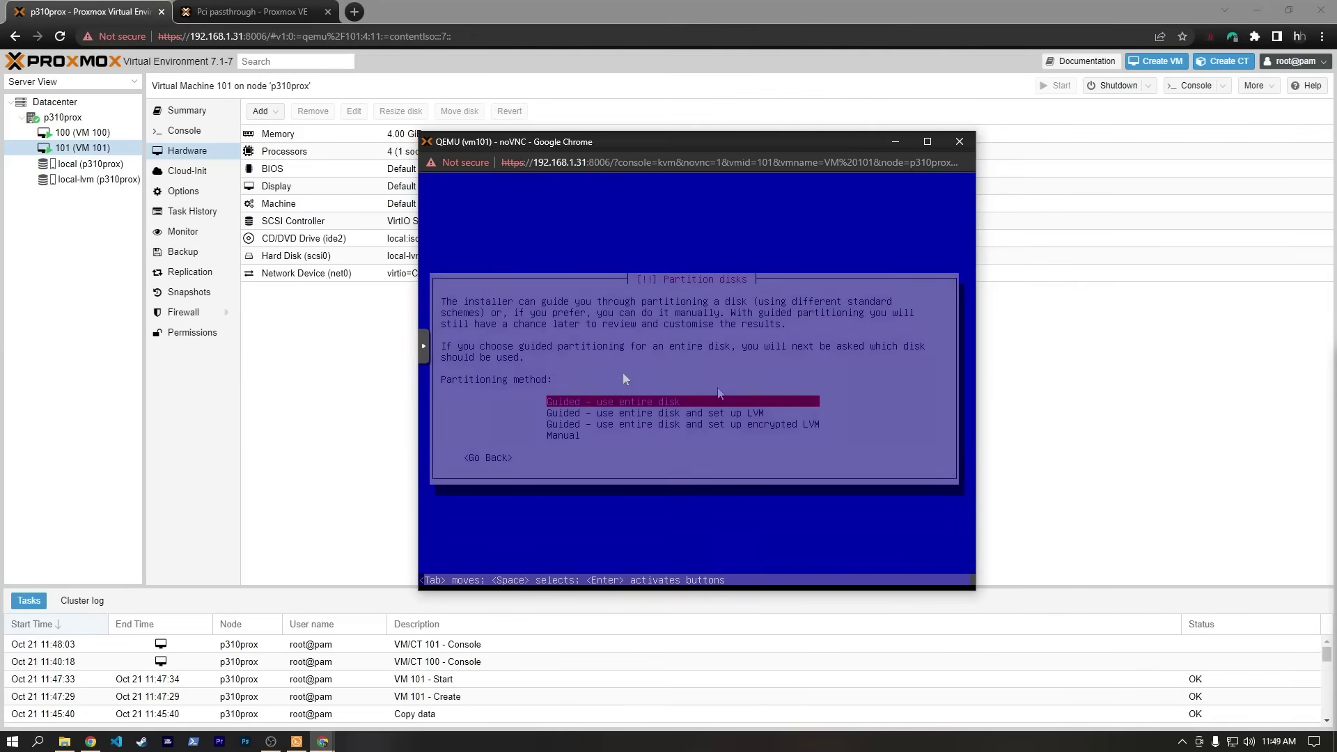
pyautogui.press('Return')
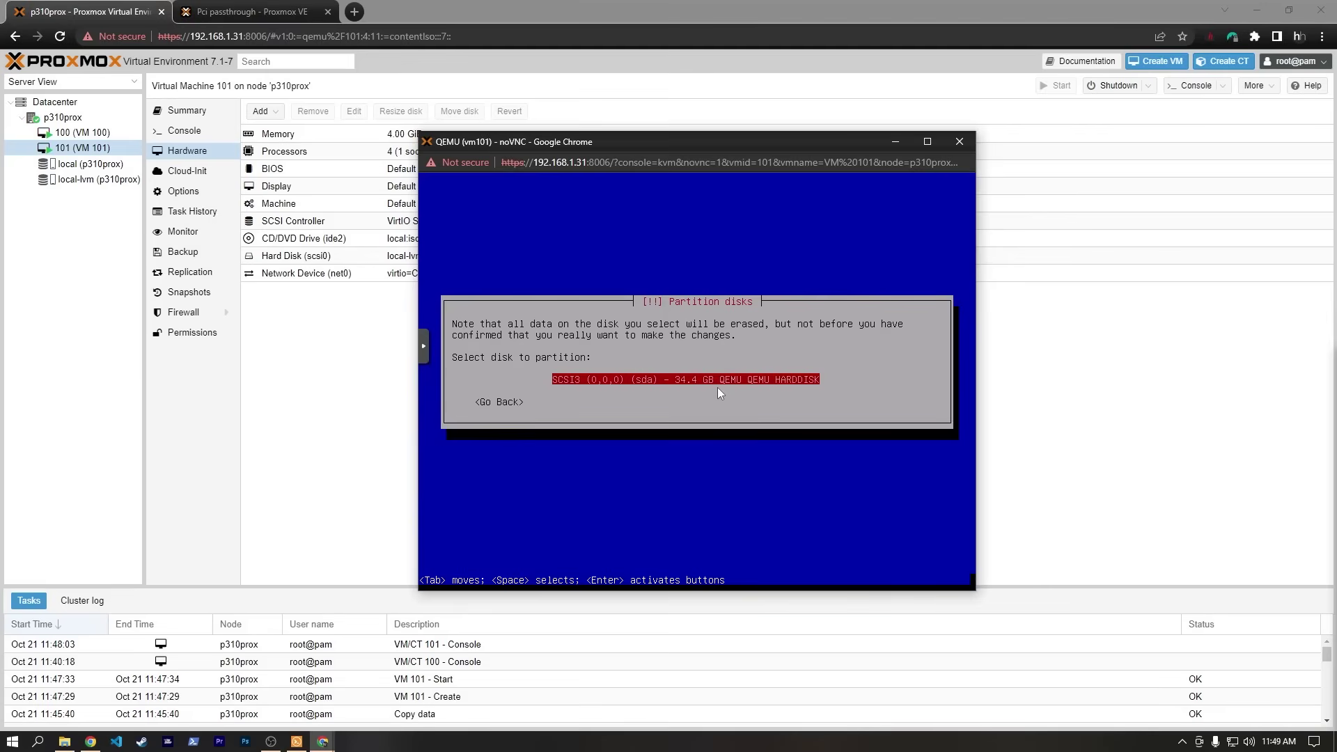
pyautogui.press('Return')
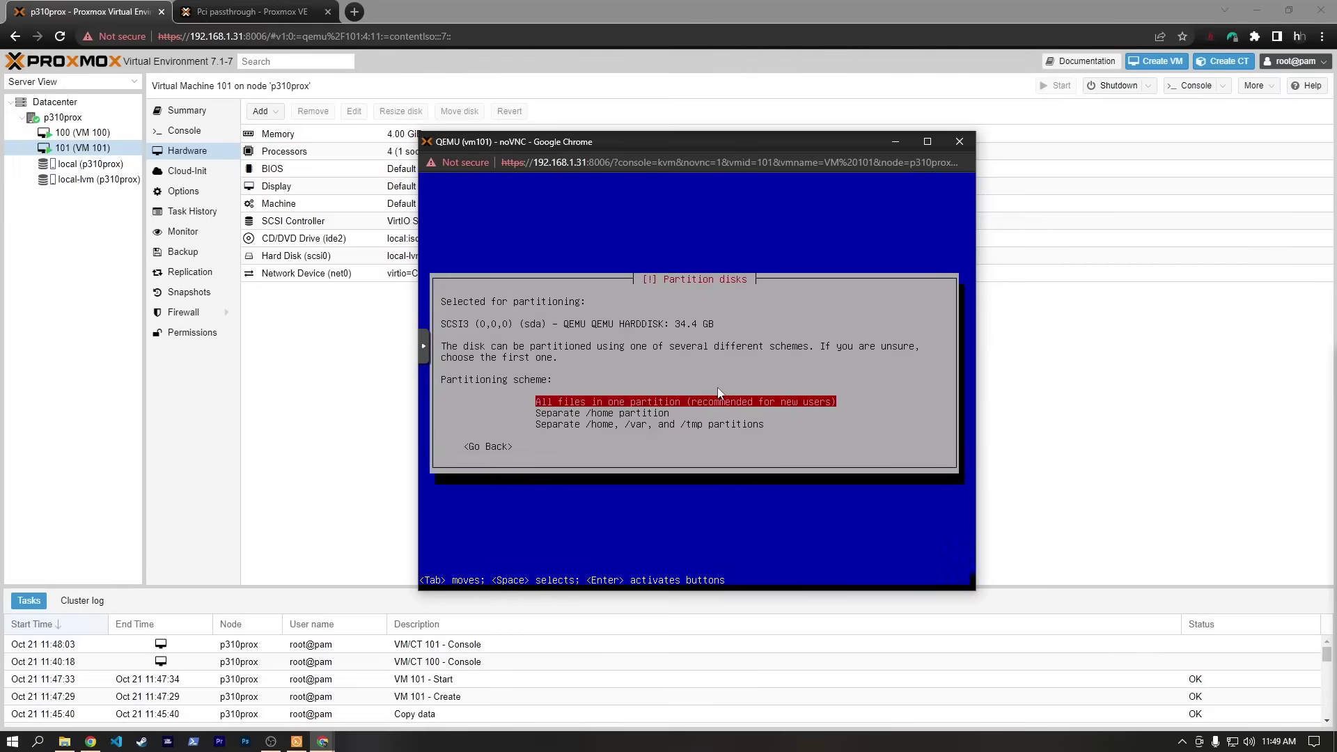
pyautogui.press('Return')
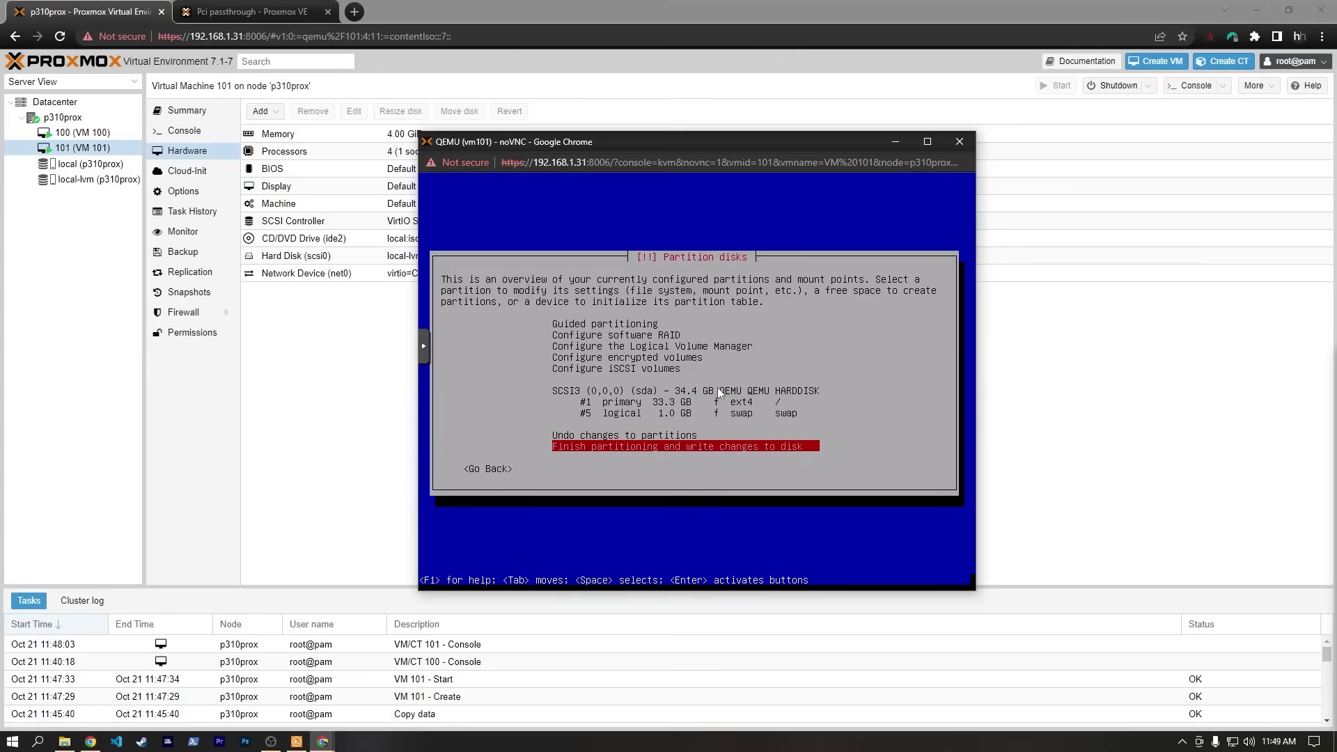
pyautogui.press('Return')
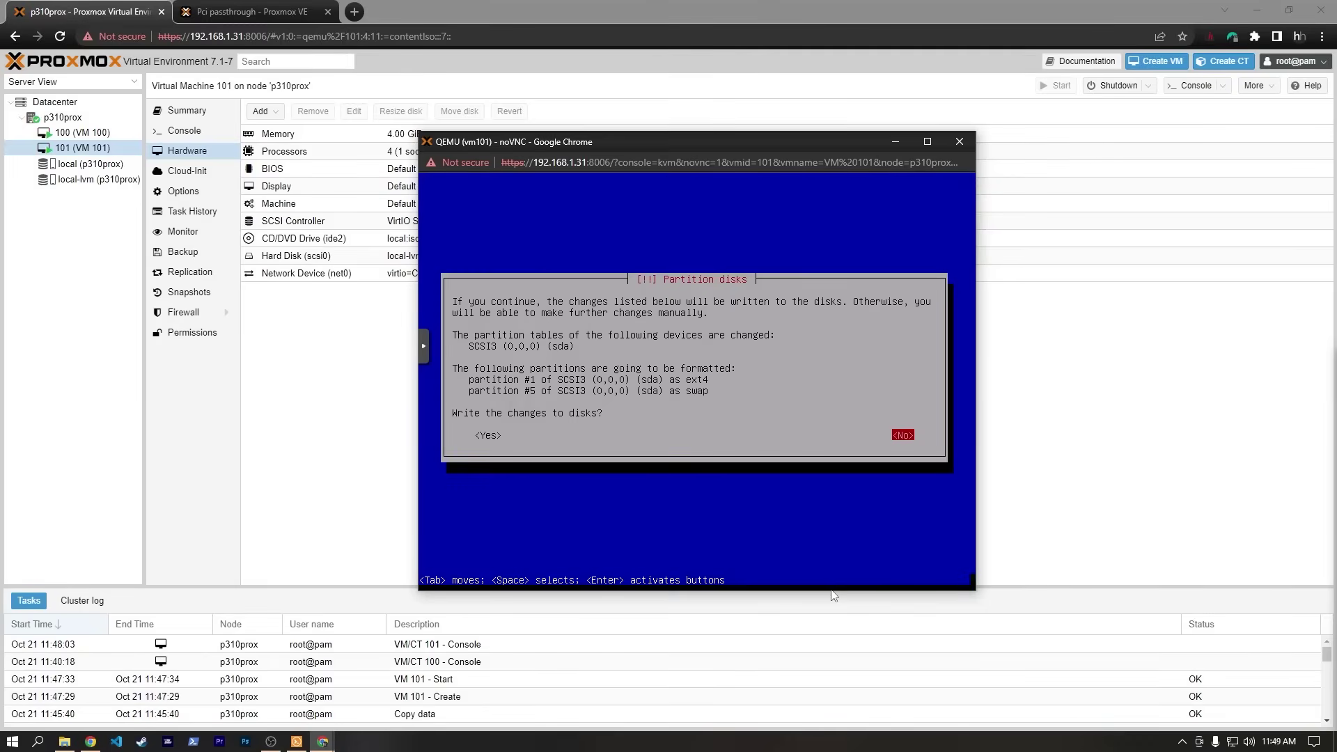
pyautogui.press('Tab')
pyautogui.press('Return')
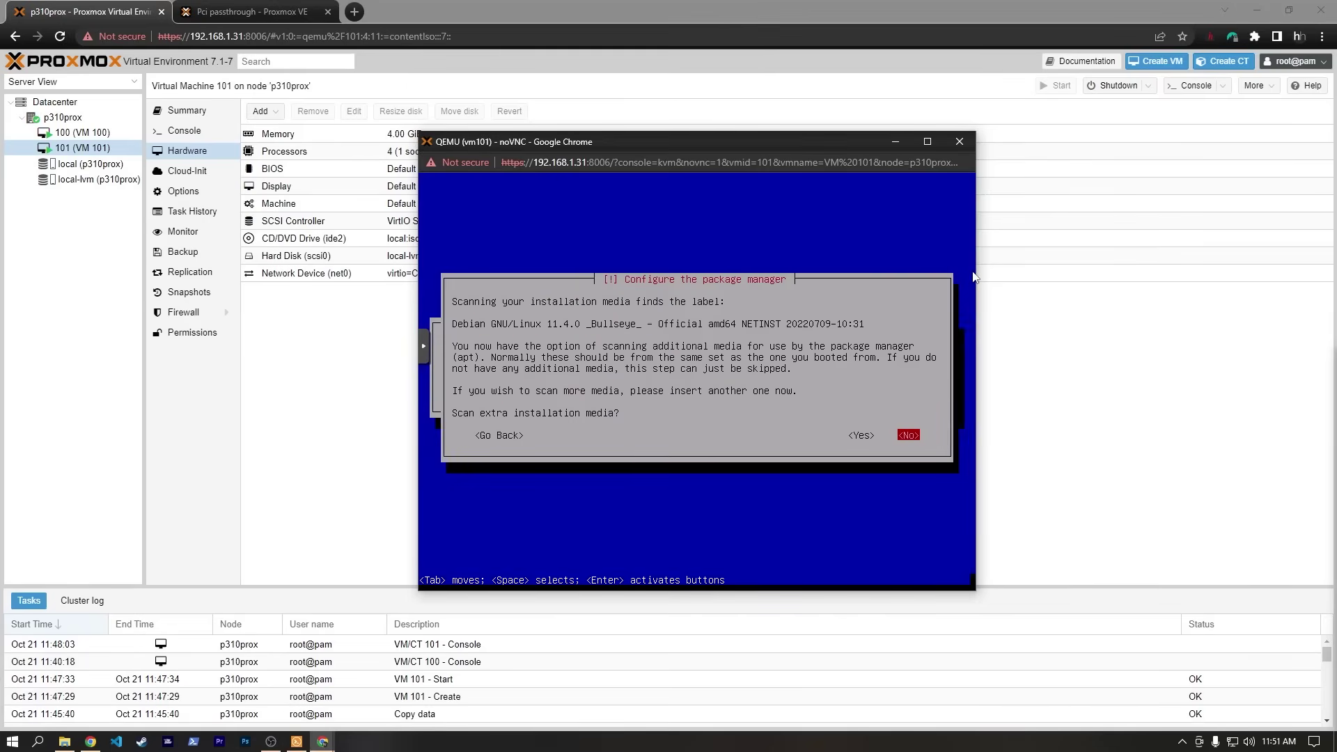
# Use the US deb.debian.org mirror with no proxy and join the package survey.
pyautogui.press('Return')
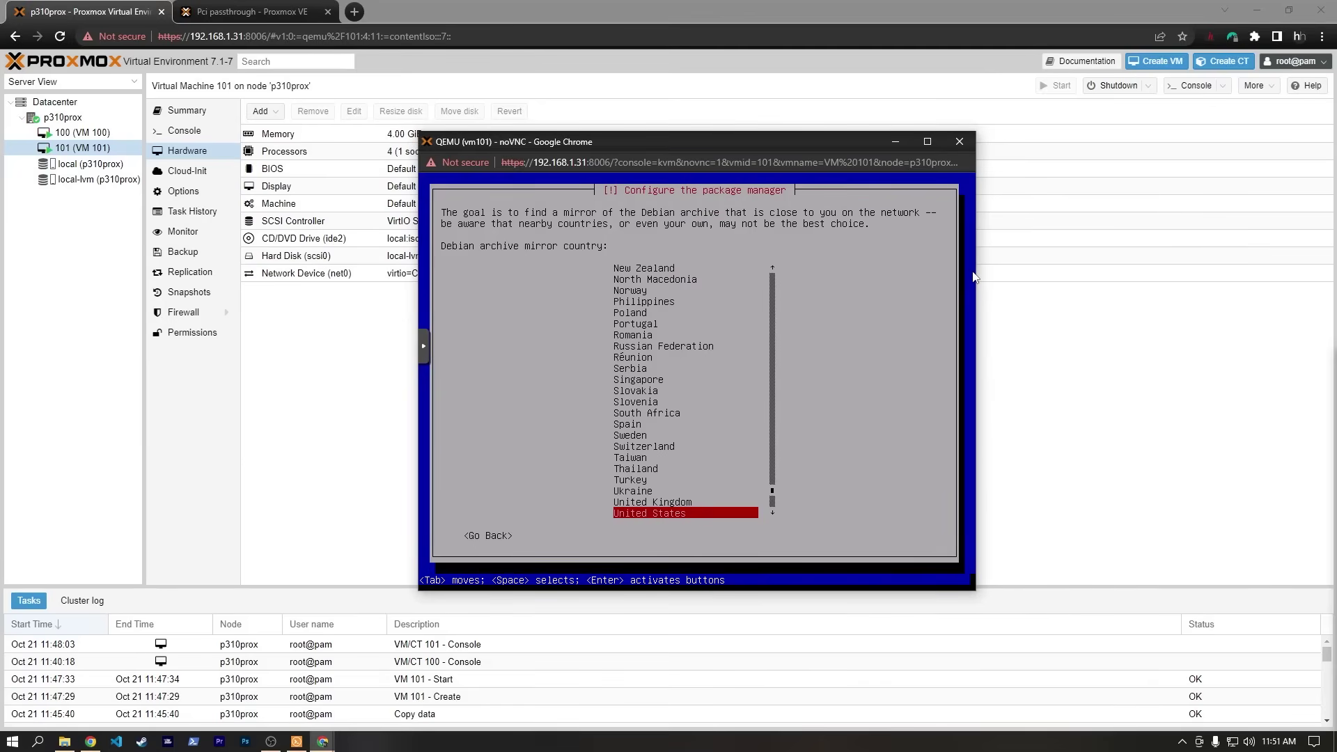
pyautogui.press('Return')
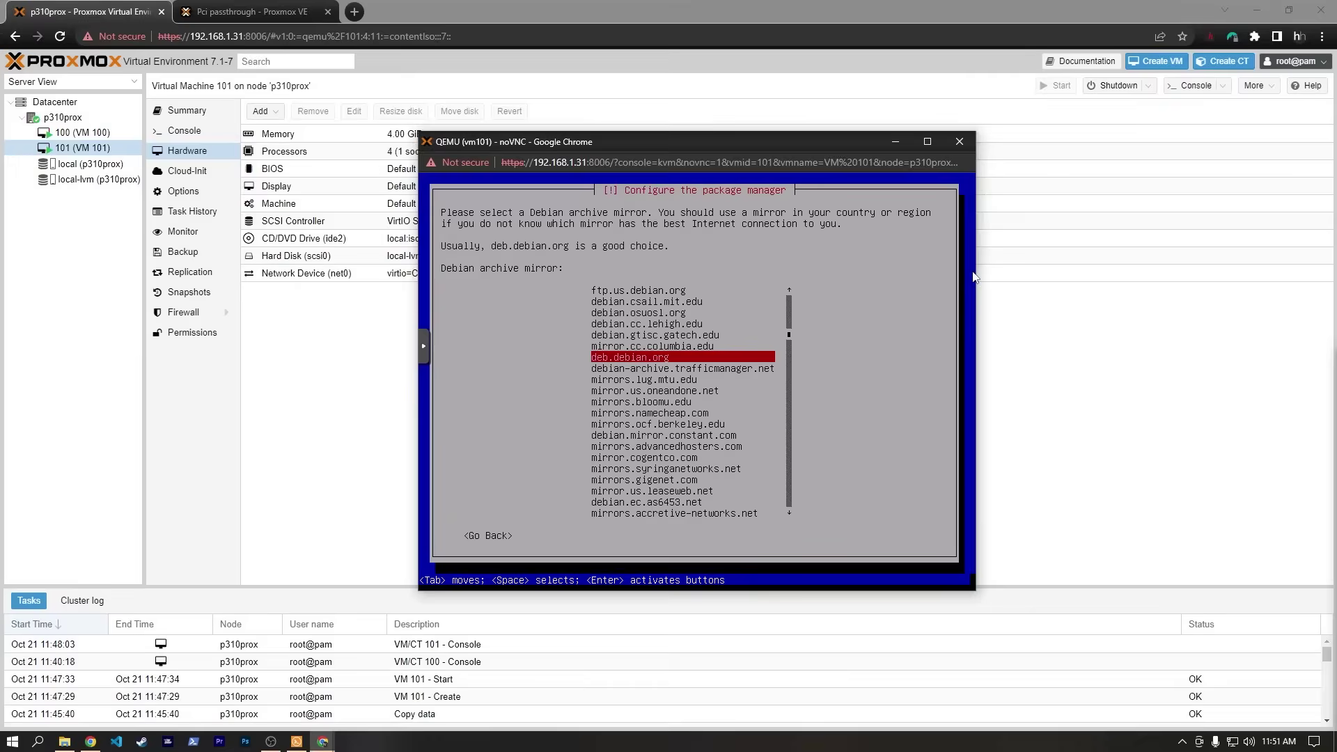
pyautogui.press('Return')
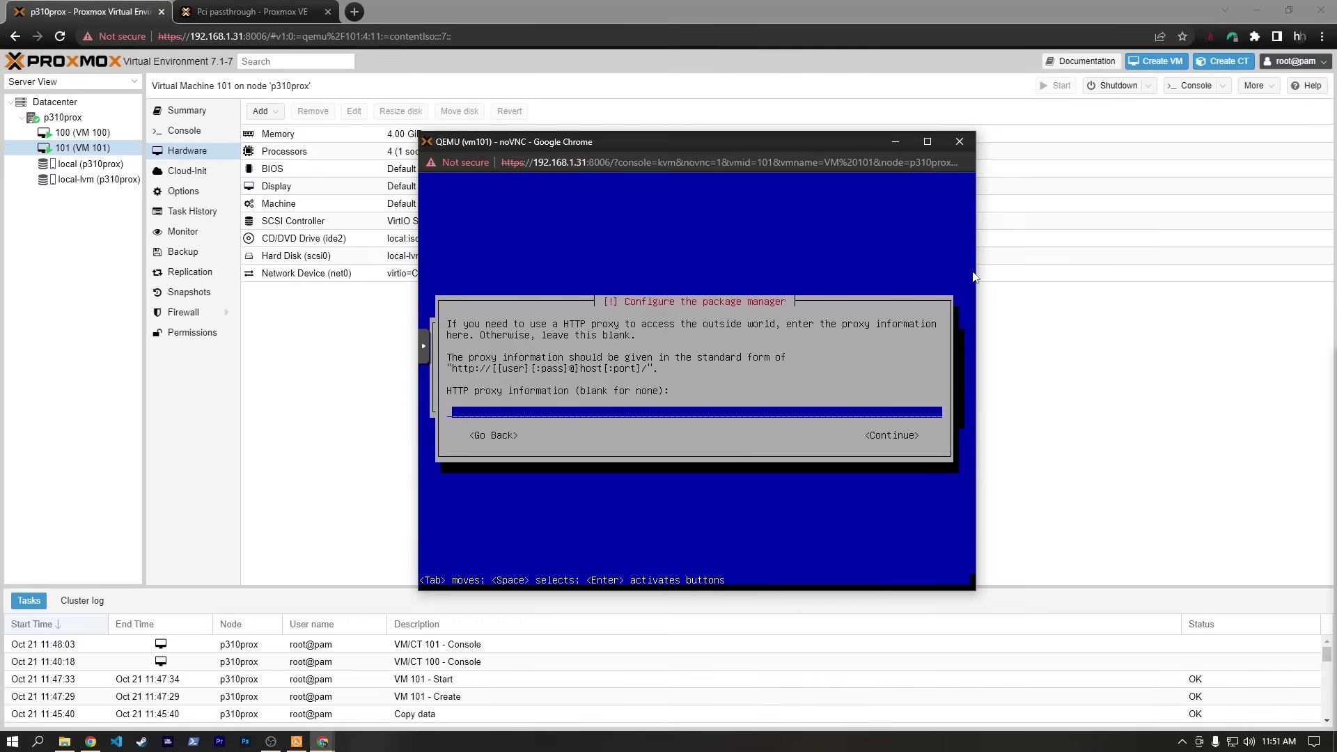
pyautogui.press('Tab')
pyautogui.press('Return')
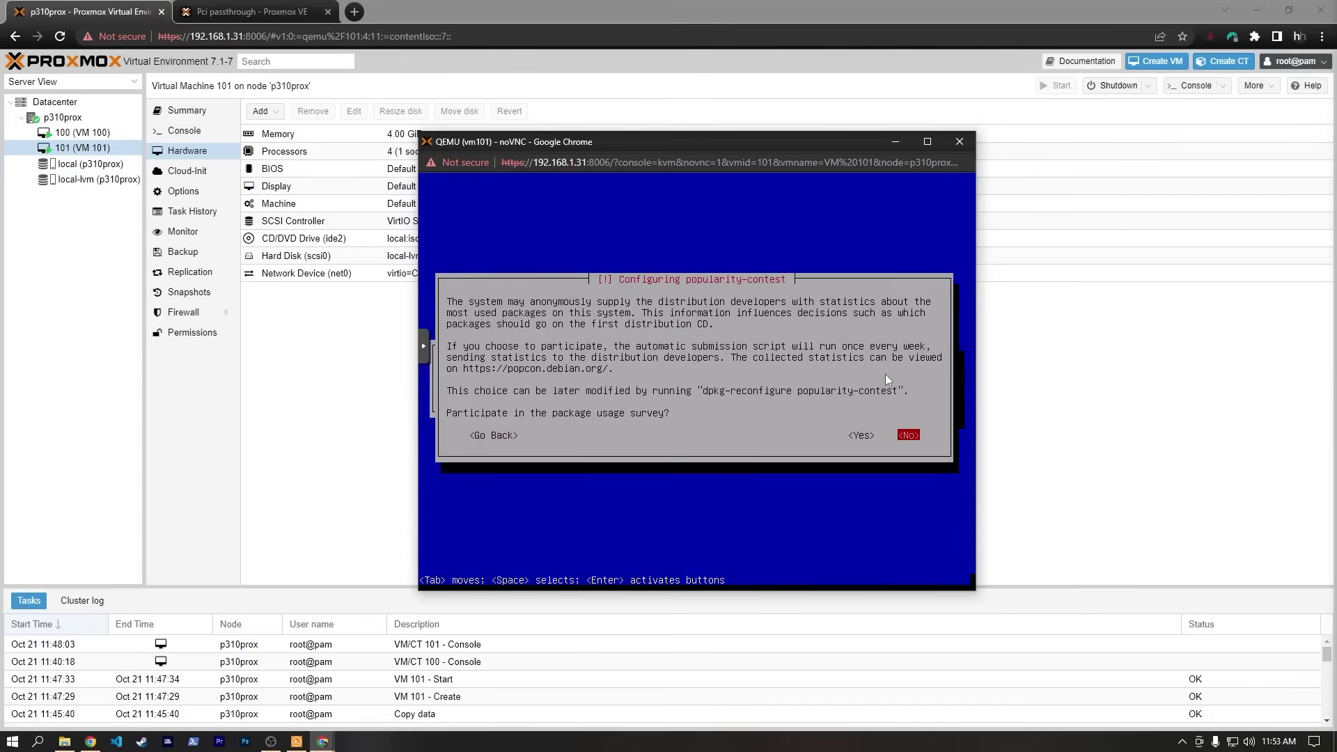
pyautogui.press('Left')
pyautogui.press('Return')
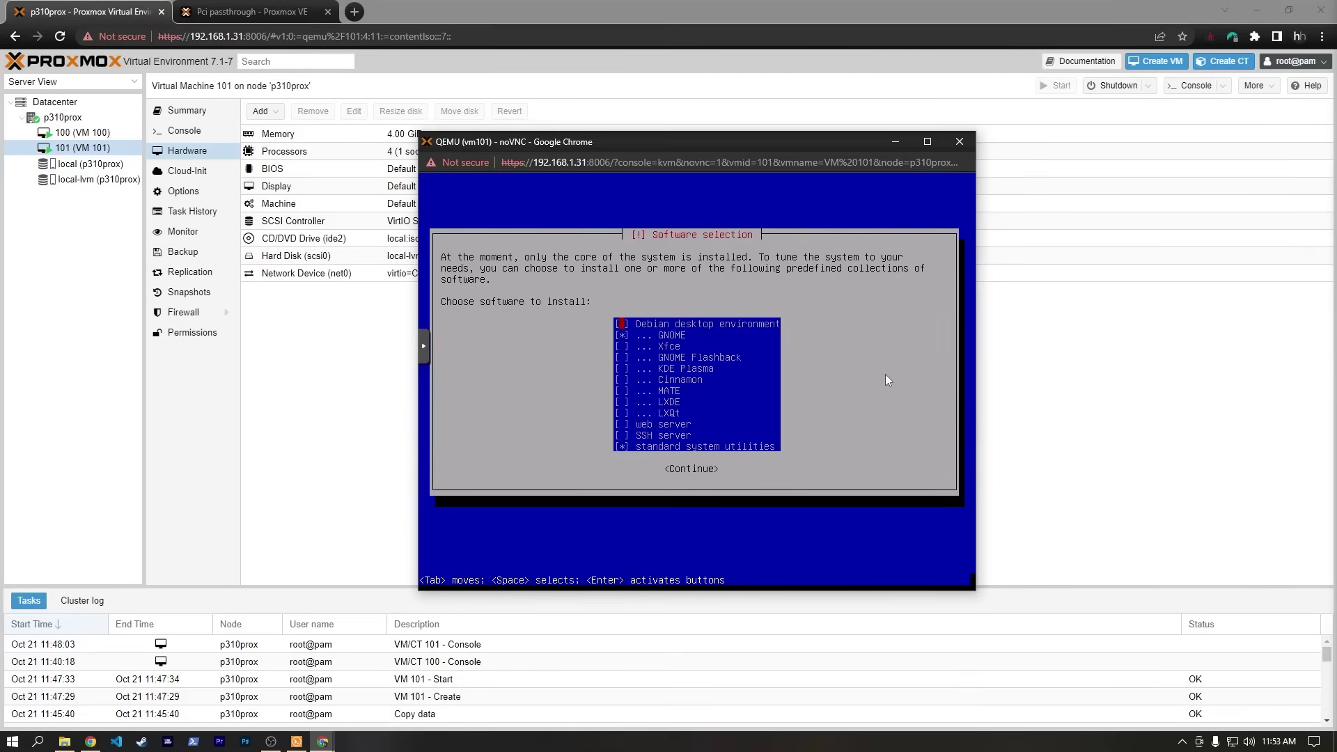
# Install with GNOME, put GRUB on /dev/sda, and finish the installation.
pyautogui.press('Down')
pyautogui.press('Down')
pyautogui.press('Down')
pyautogui.press('Down')
pyautogui.press('Up')
pyautogui.press('Up')
pyautogui.press('Up')
pyautogui.press('Up')
pyautogui.press('Down')
pyautogui.press('Down')
pyautogui.press('Down')
pyautogui.press('Down')
pyautogui.press('Down')
pyautogui.press('Down')
pyautogui.press('Down')
pyautogui.press('Down')
pyautogui.press('Down')
pyautogui.press('Down')
pyautogui.press('Down')
pyautogui.press('Return')
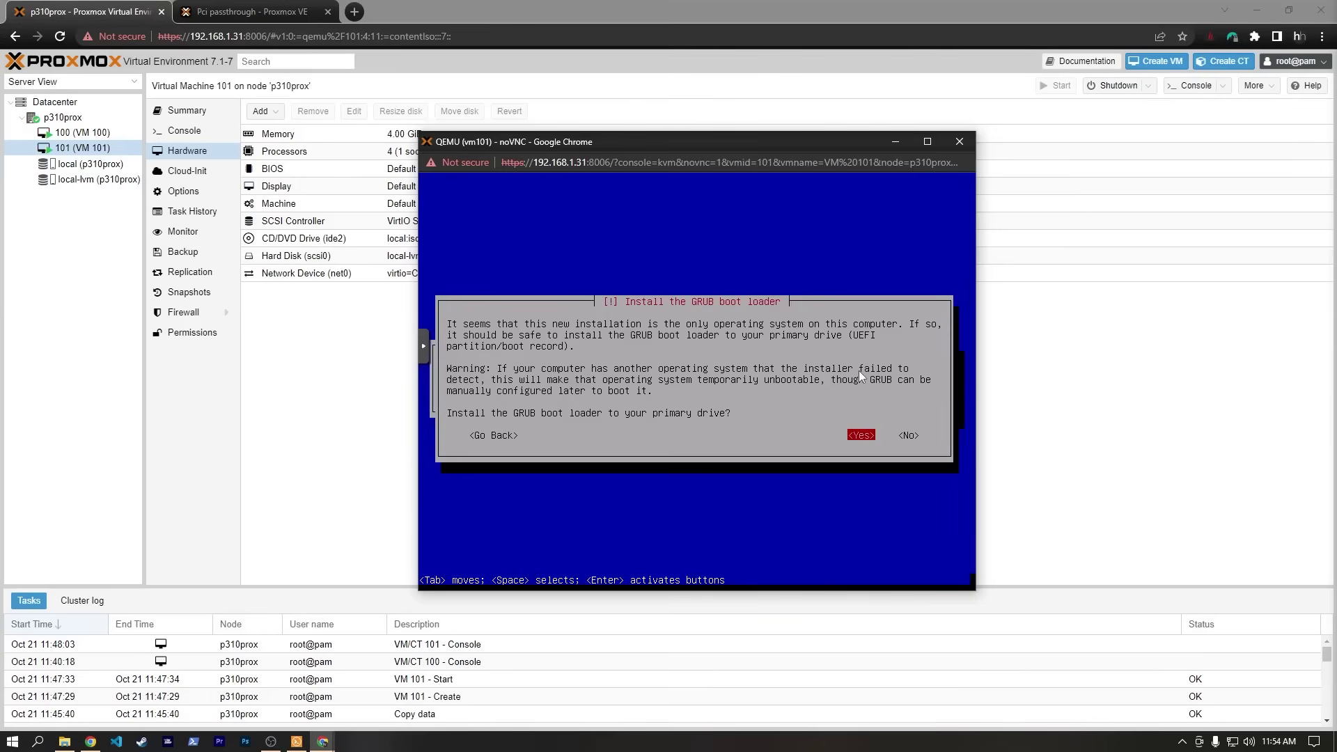
pyautogui.press('Return')
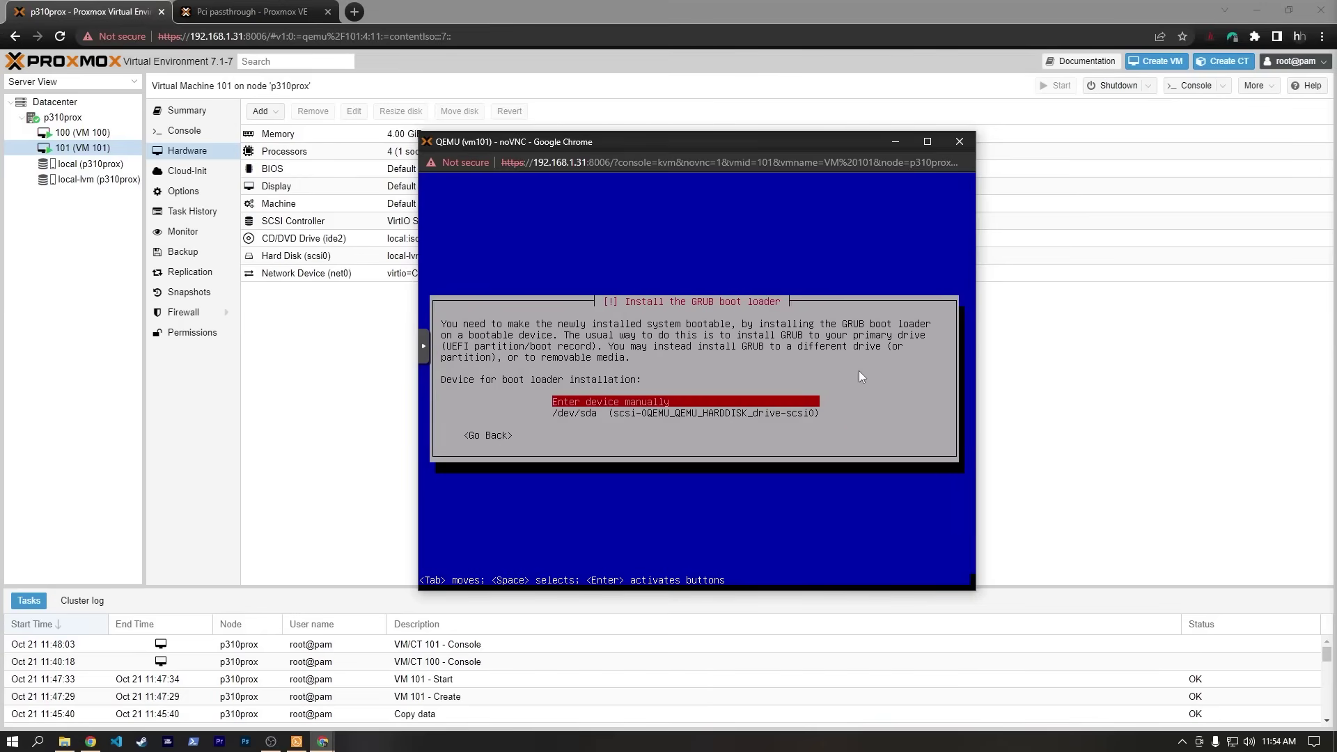
pyautogui.press('Down')
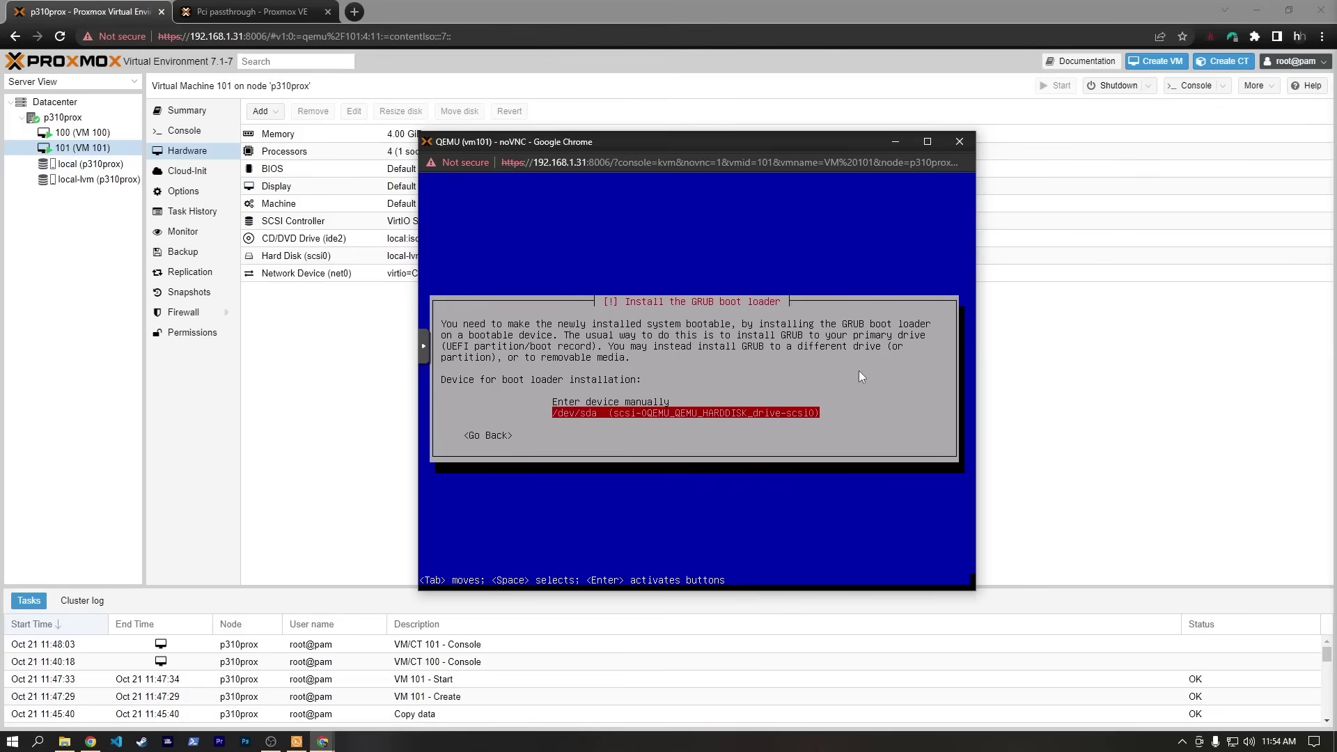
pyautogui.press('Return')
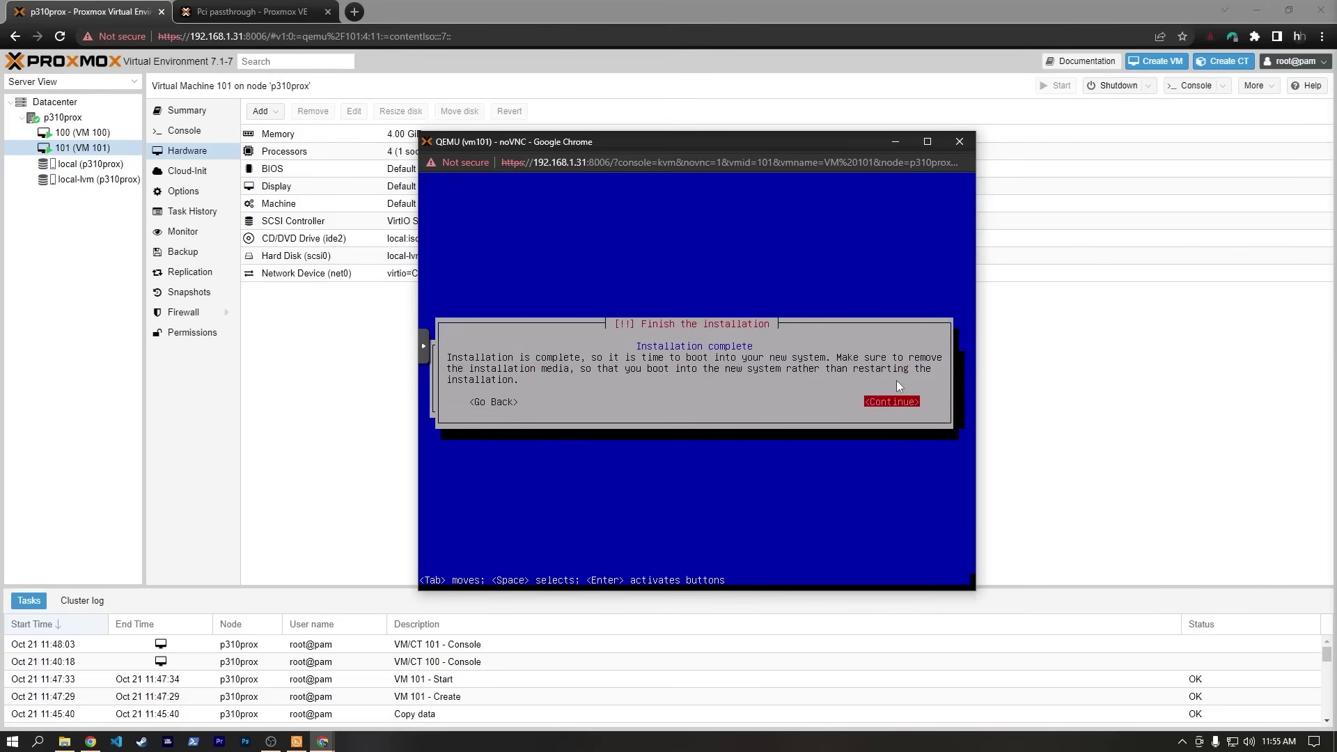
pyautogui.press('Return')
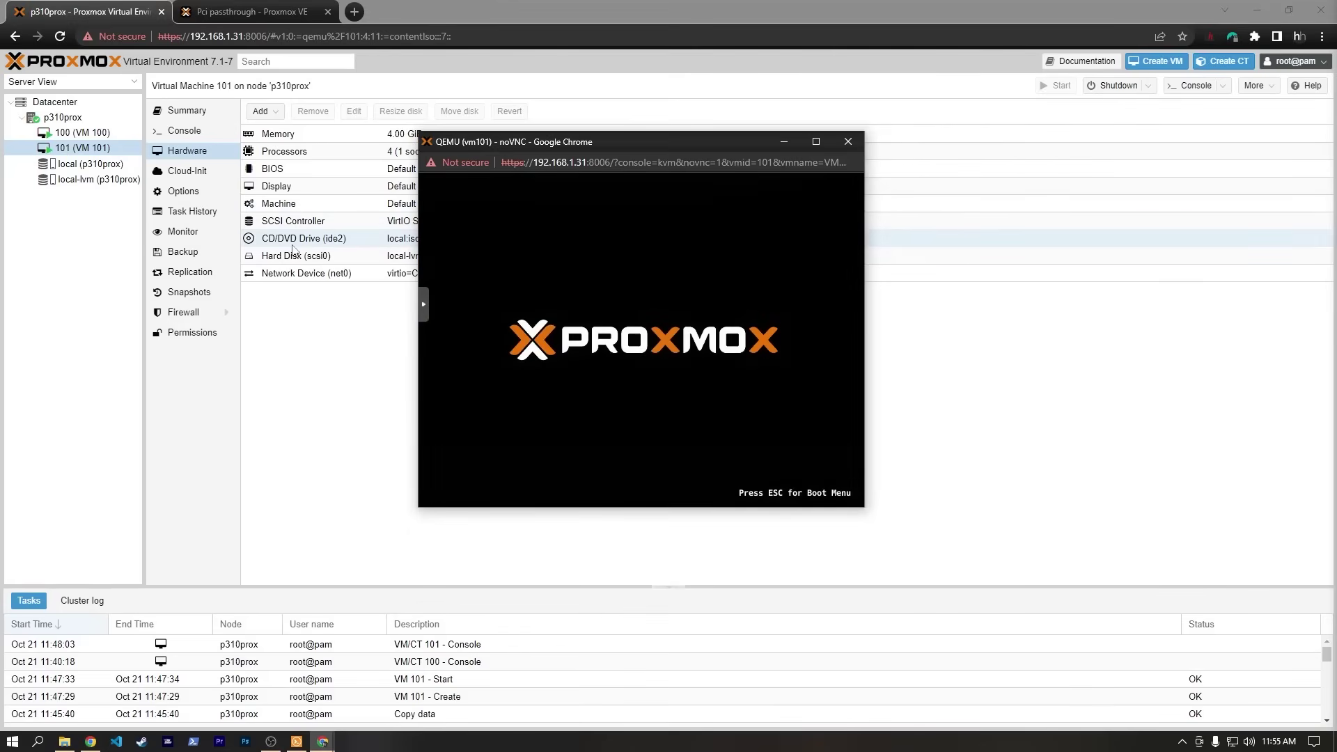
# Remove VM 101's CD/DVD Drive (ide2) from its hardware.
pyautogui.click(292, 241)
pyautogui.click(293, 241)
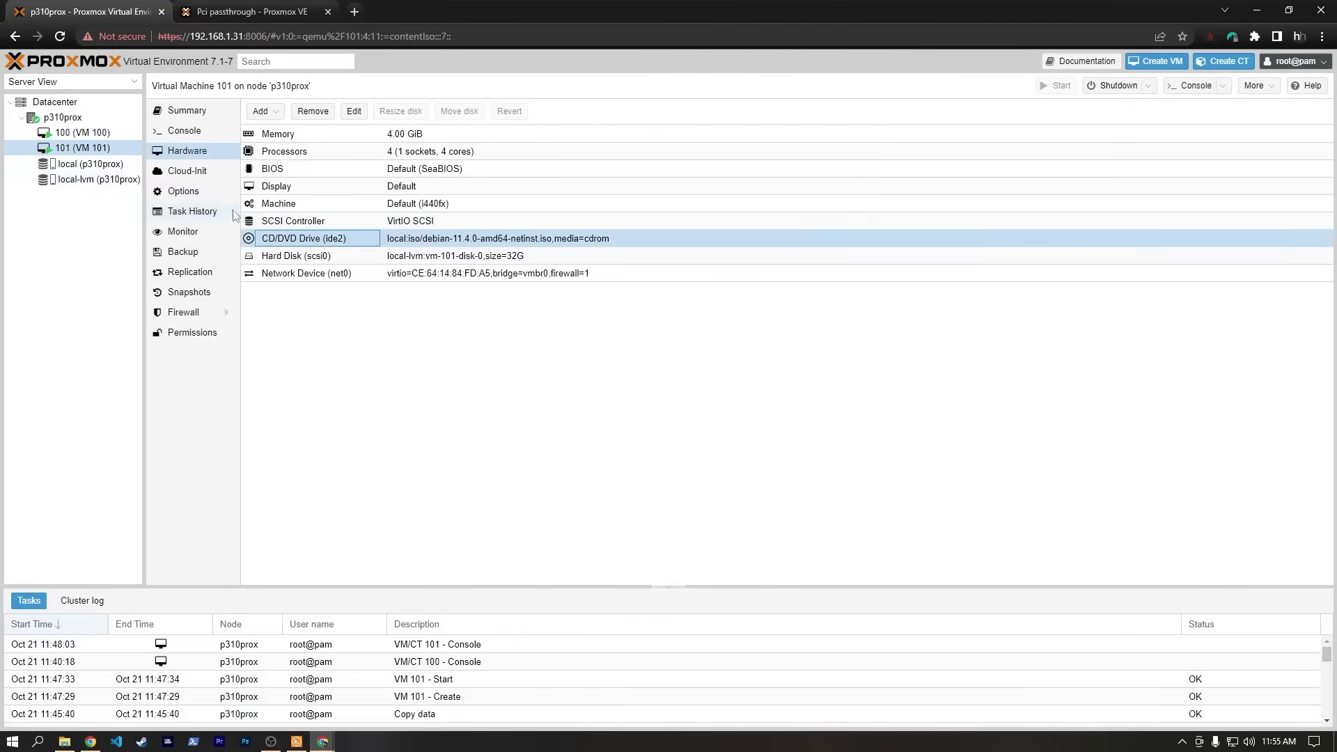
pyautogui.rightClick(301, 239)
pyautogui.click(280, 238)
pyautogui.click(313, 113)
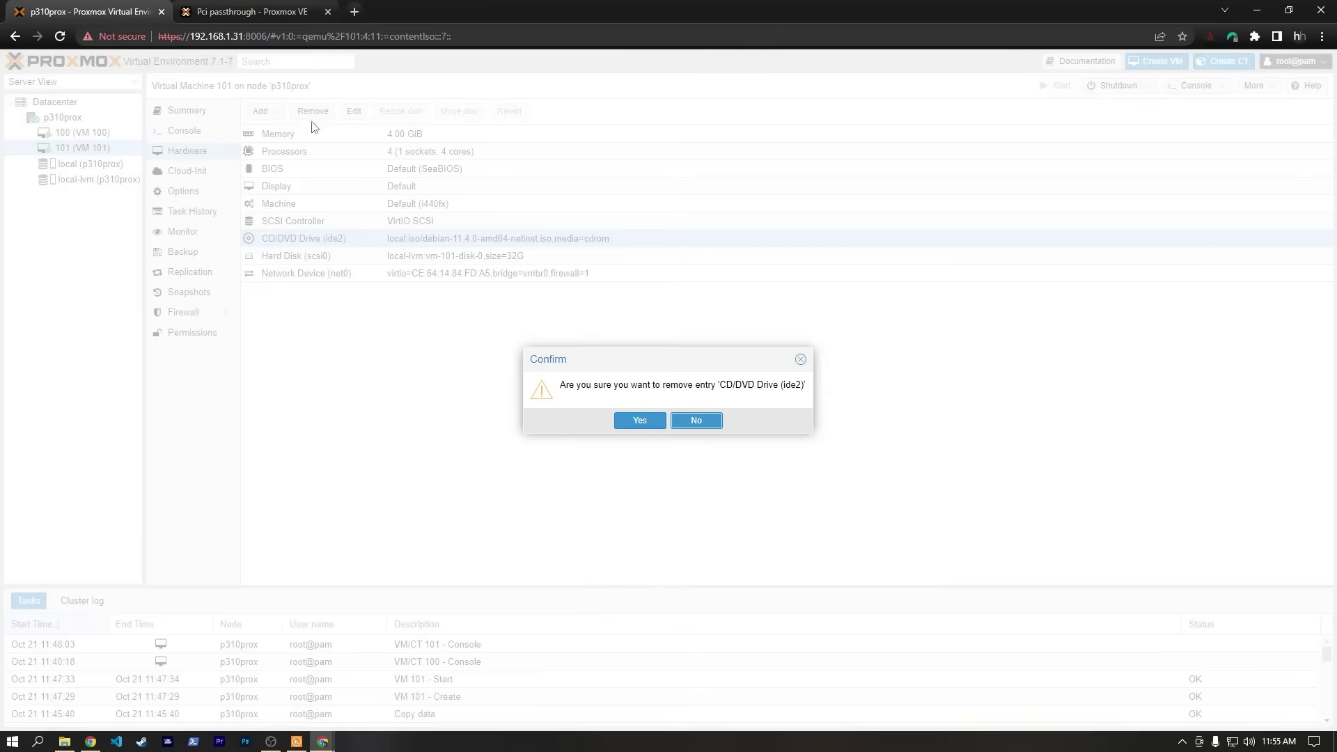
pyautogui.click(639, 422)
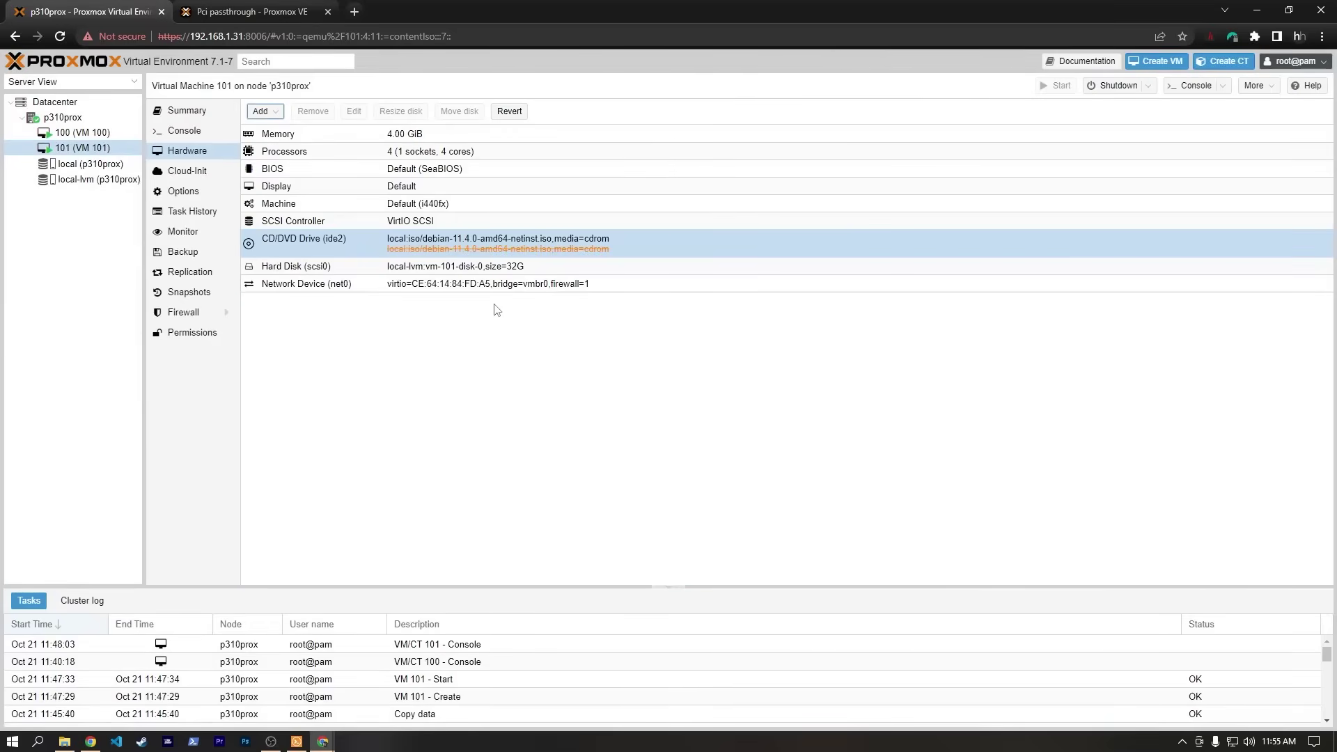
# Open VM 101's console showing the prox-deb login prompt.
pyautogui.doubleClick(326, 242)
pyautogui.click(663, 420)
pyautogui.click(1196, 85)
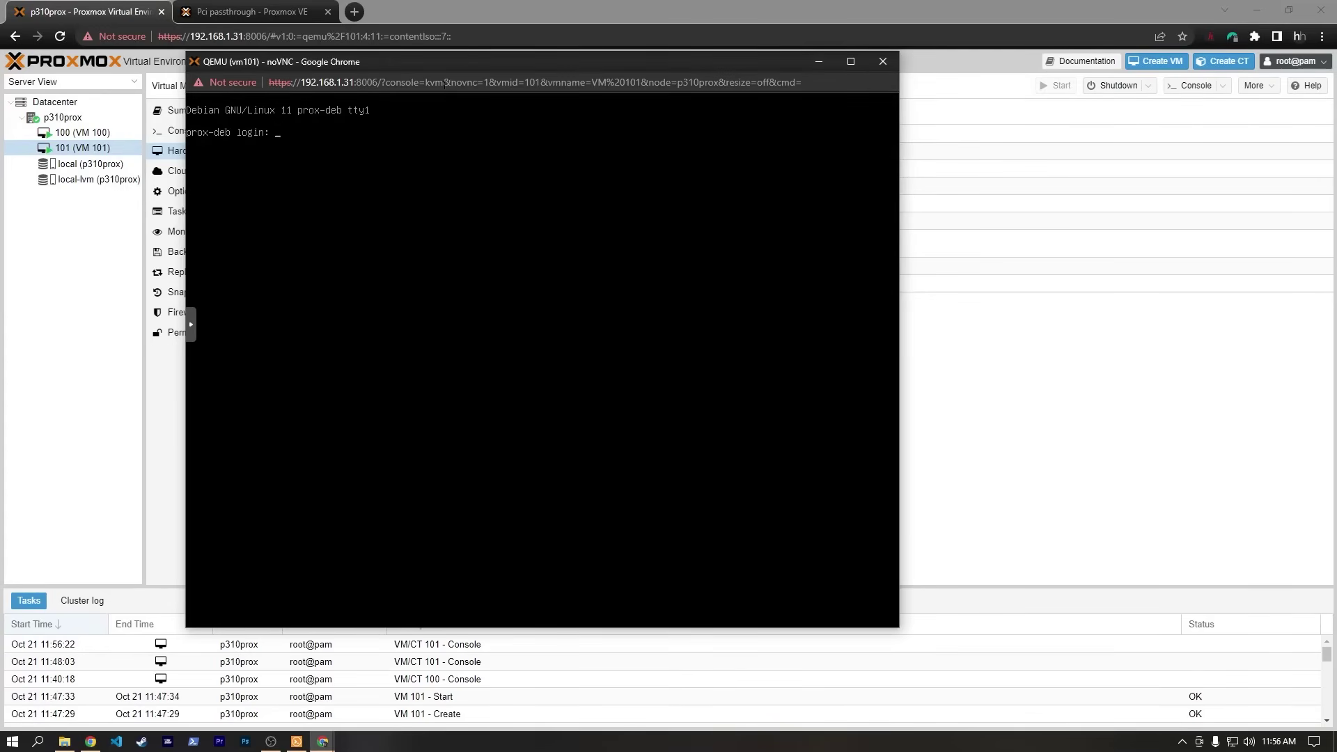
# Log in as root, run apt update && apt upgrade -y, and clear.
pyautogui.moveTo(467, 61); pyautogui.dragTo(603, 78)
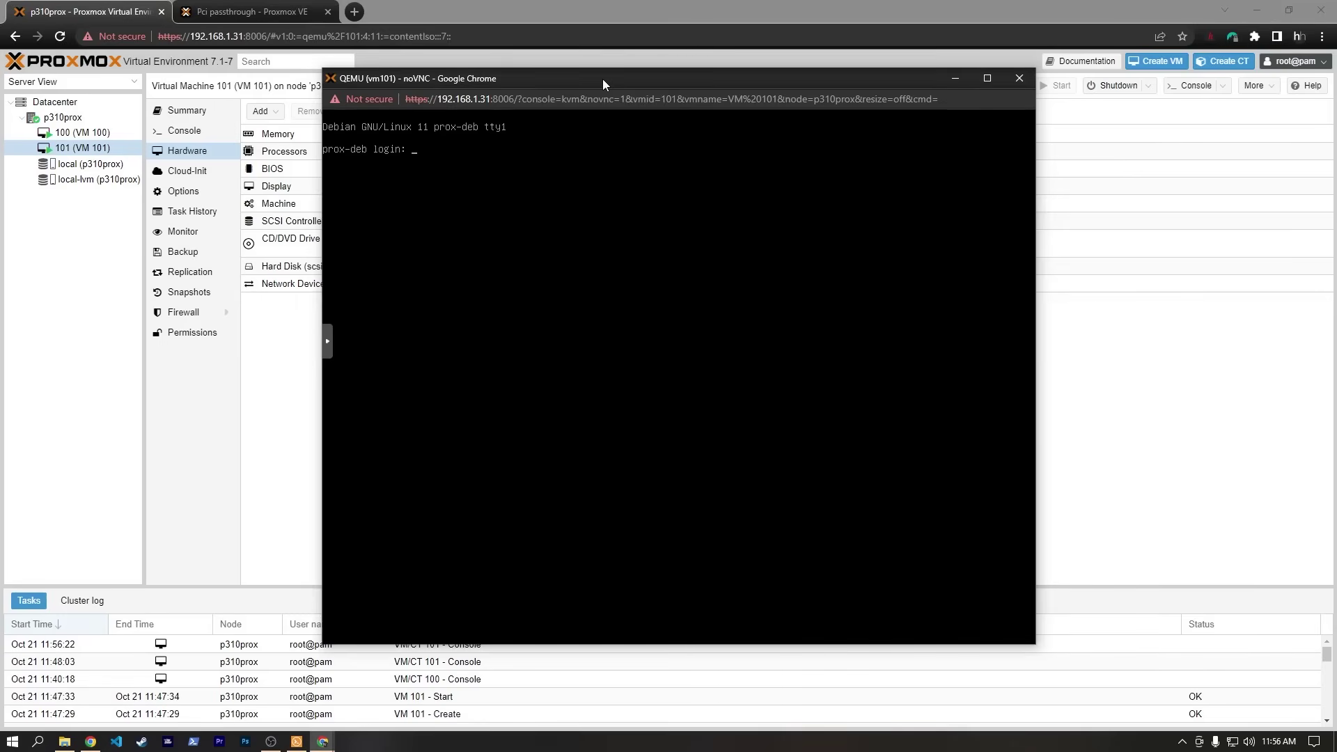
pyautogui.write('root')
pyautogui.press('Return')
pyautogui.press('Return')
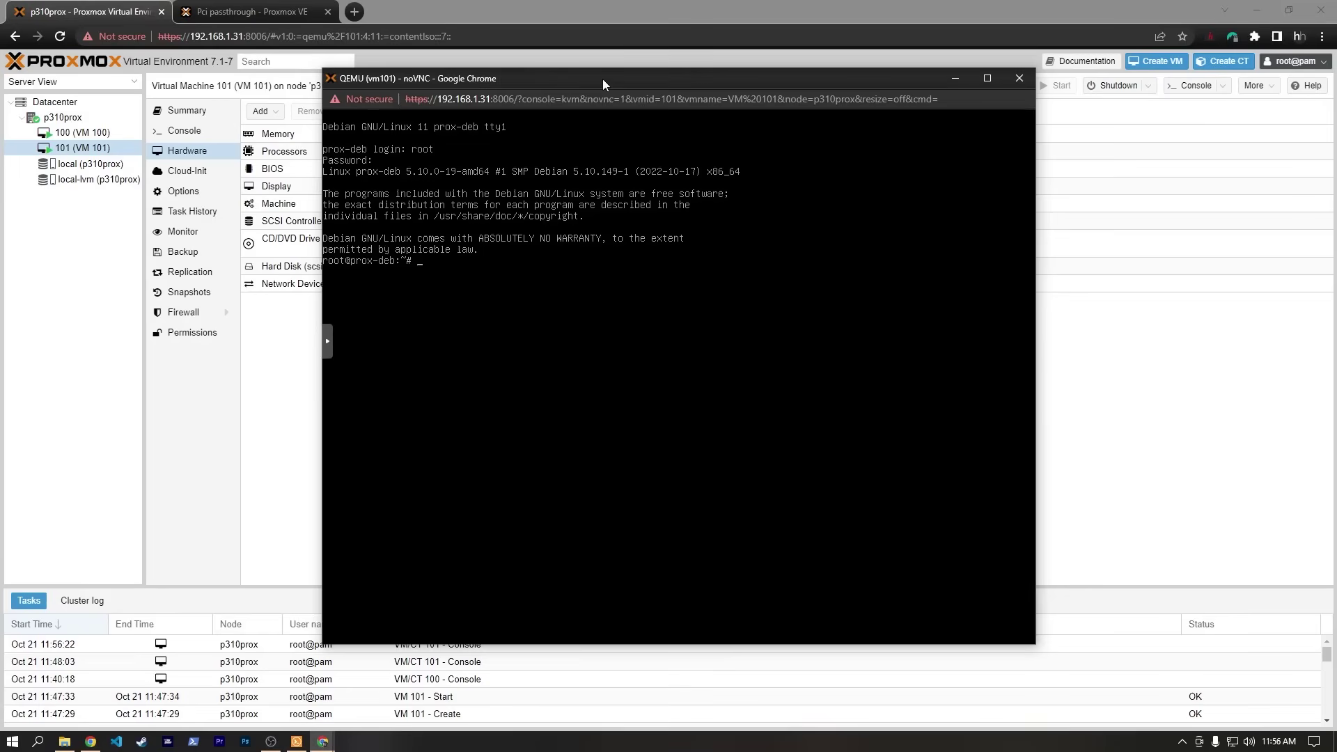
pyautogui.write('apt update && apt upgrade -y')
pyautogui.press('Return')
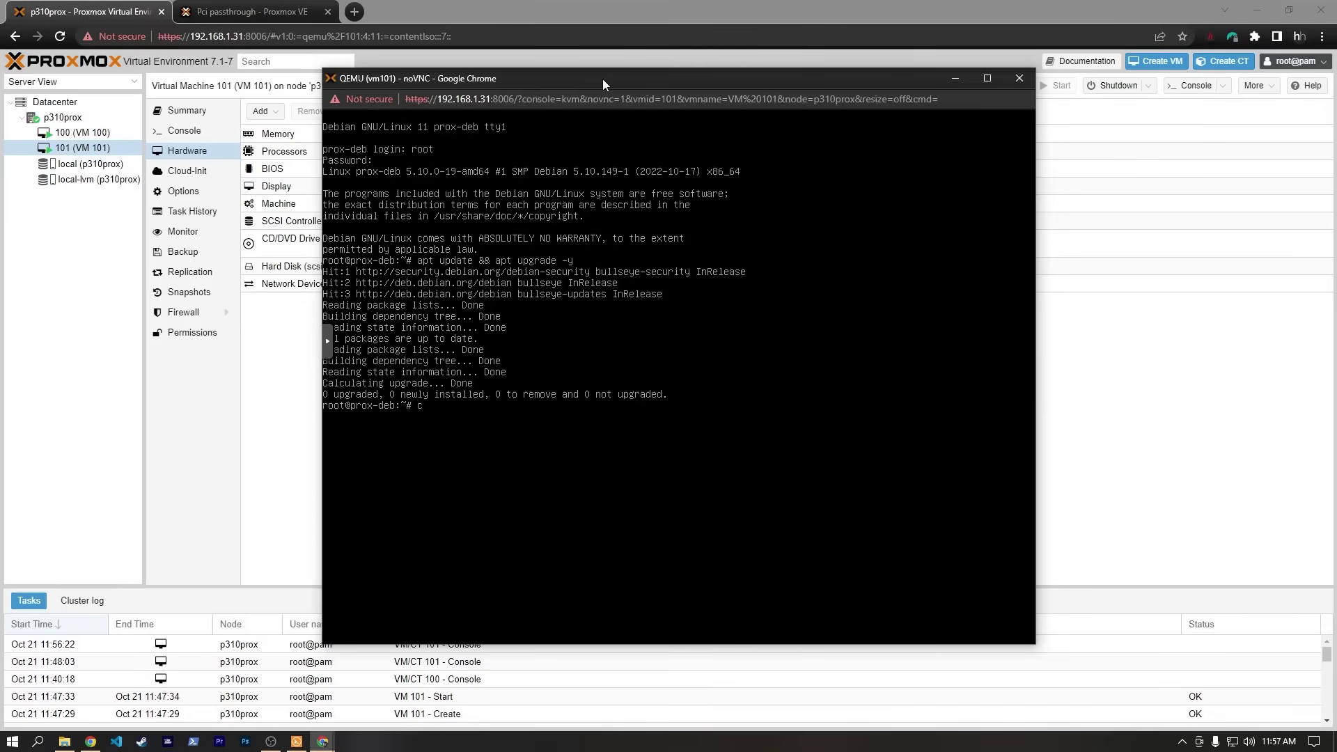
pyautogui.write('lear')
pyautogui.press('Return')
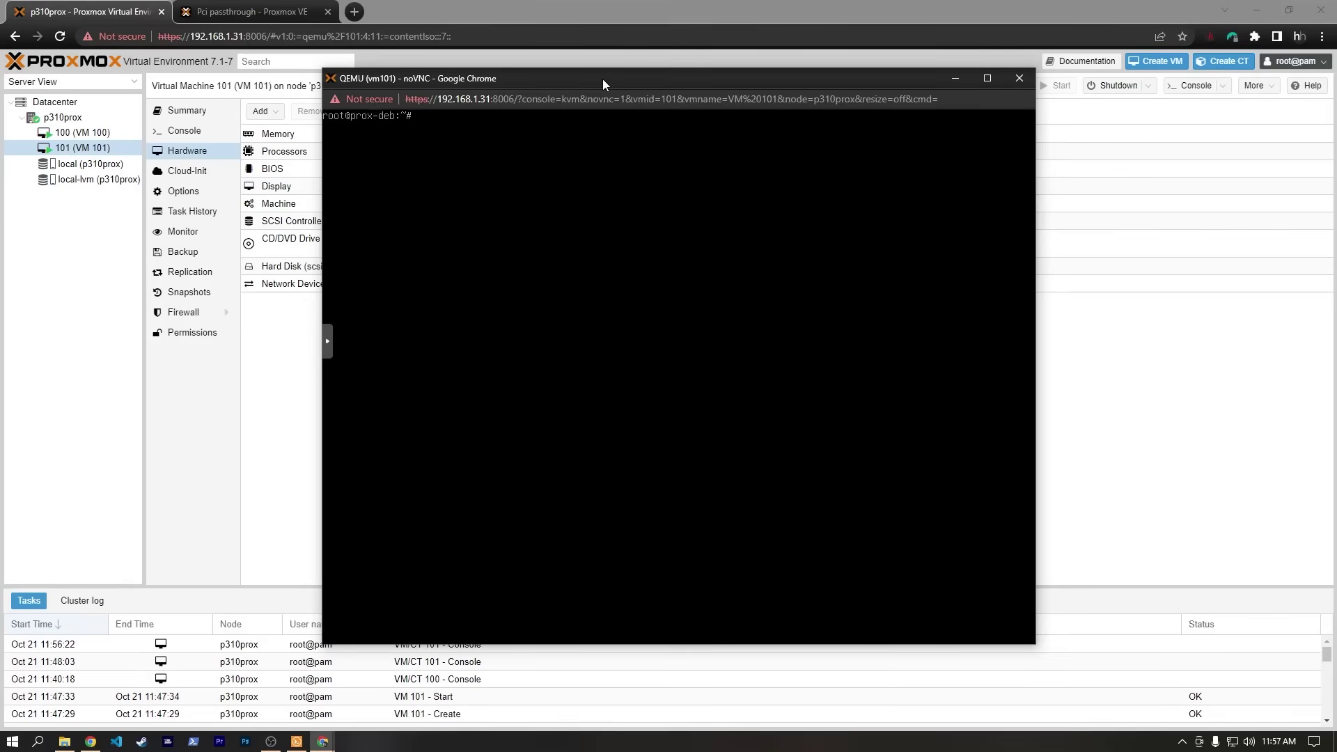
# Run apt install sudo and usermod -aG sudo for the regular user, then clear.
pyautogui.write('apt install sudo')
pyautogui.press('Return')
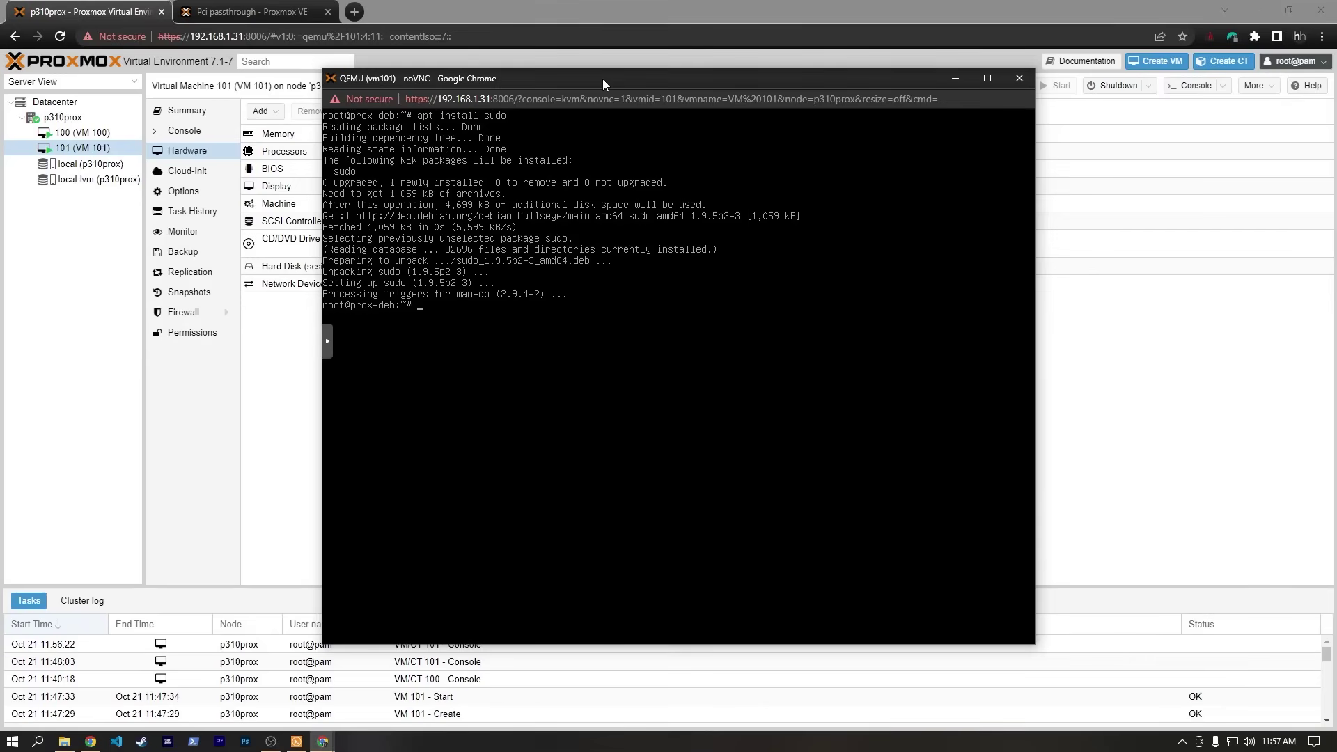
pyautogui.write('usermod -aG sudo haven')
pyautogui.press('Return')
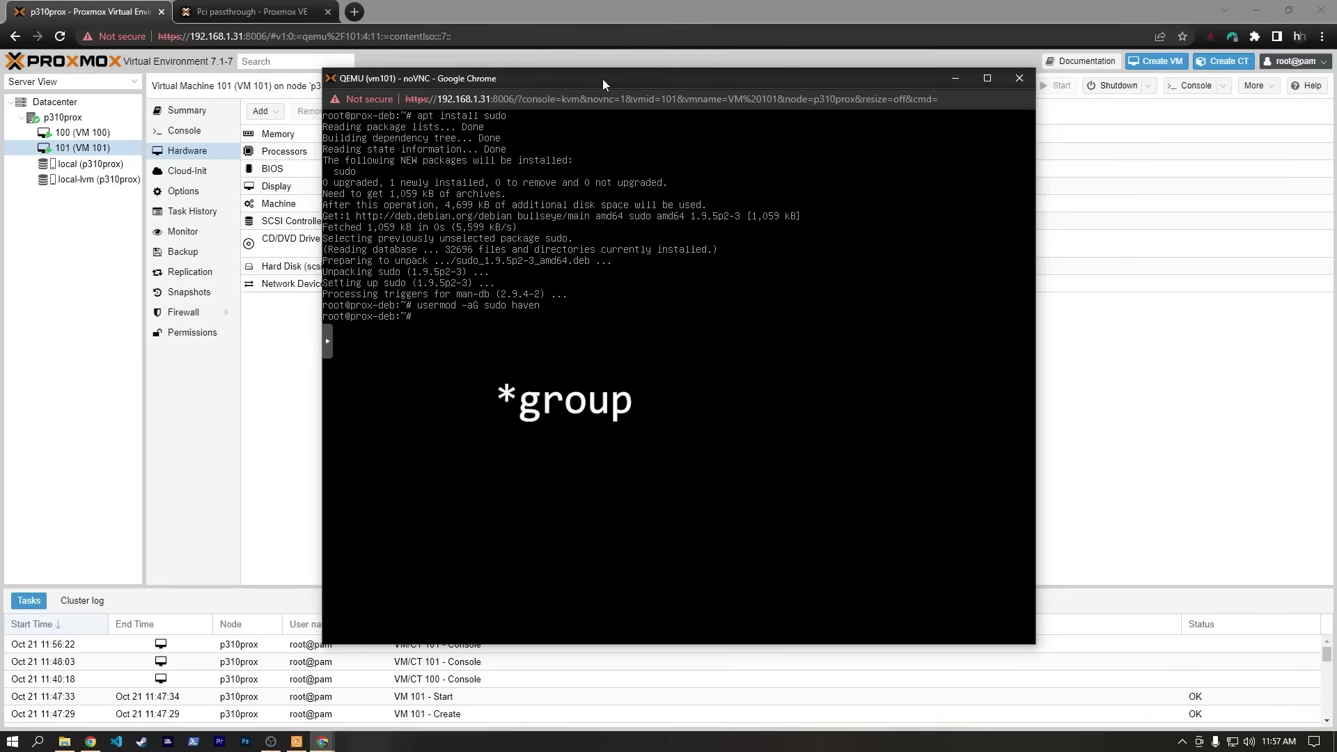
pyautogui.write('clear')
pyautogui.press('Return')
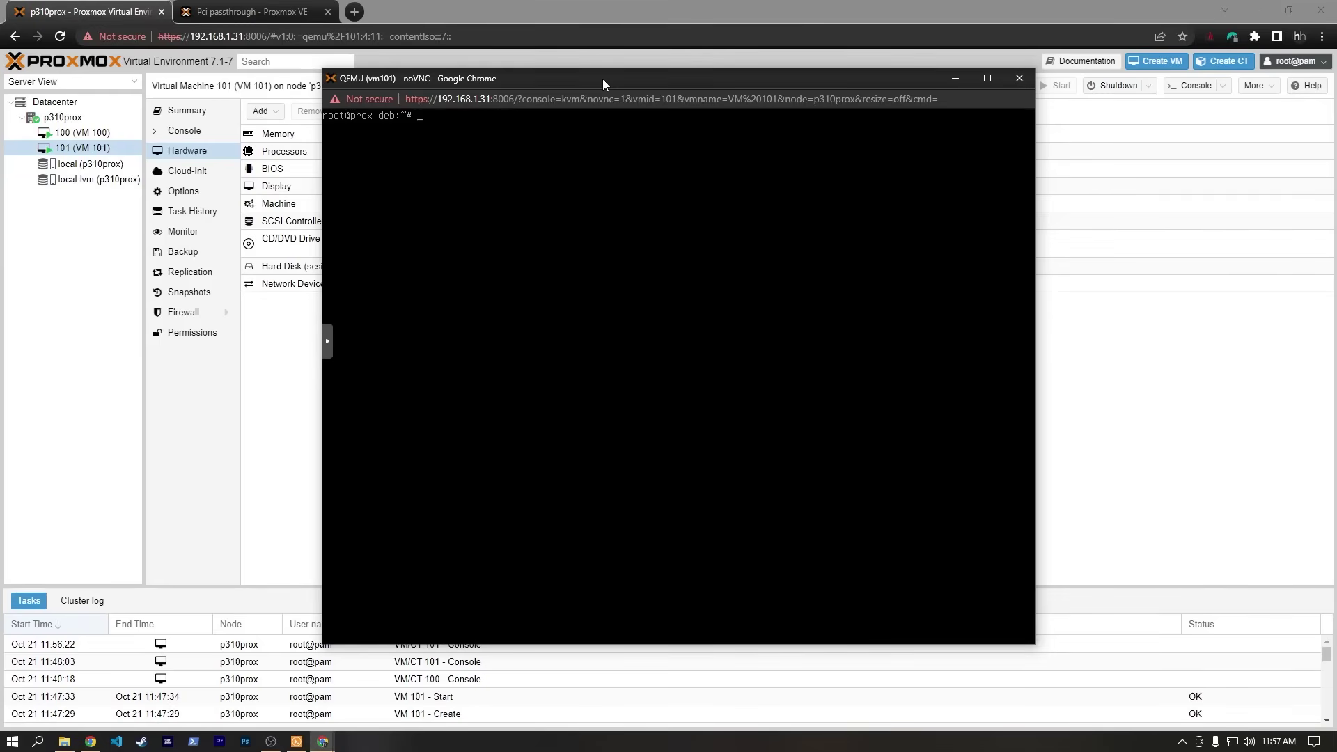
# Switch from root to the regular user and confirm sudo works with sudo whoami.
pyautogui.write('logout')
pyautogui.press('Return')
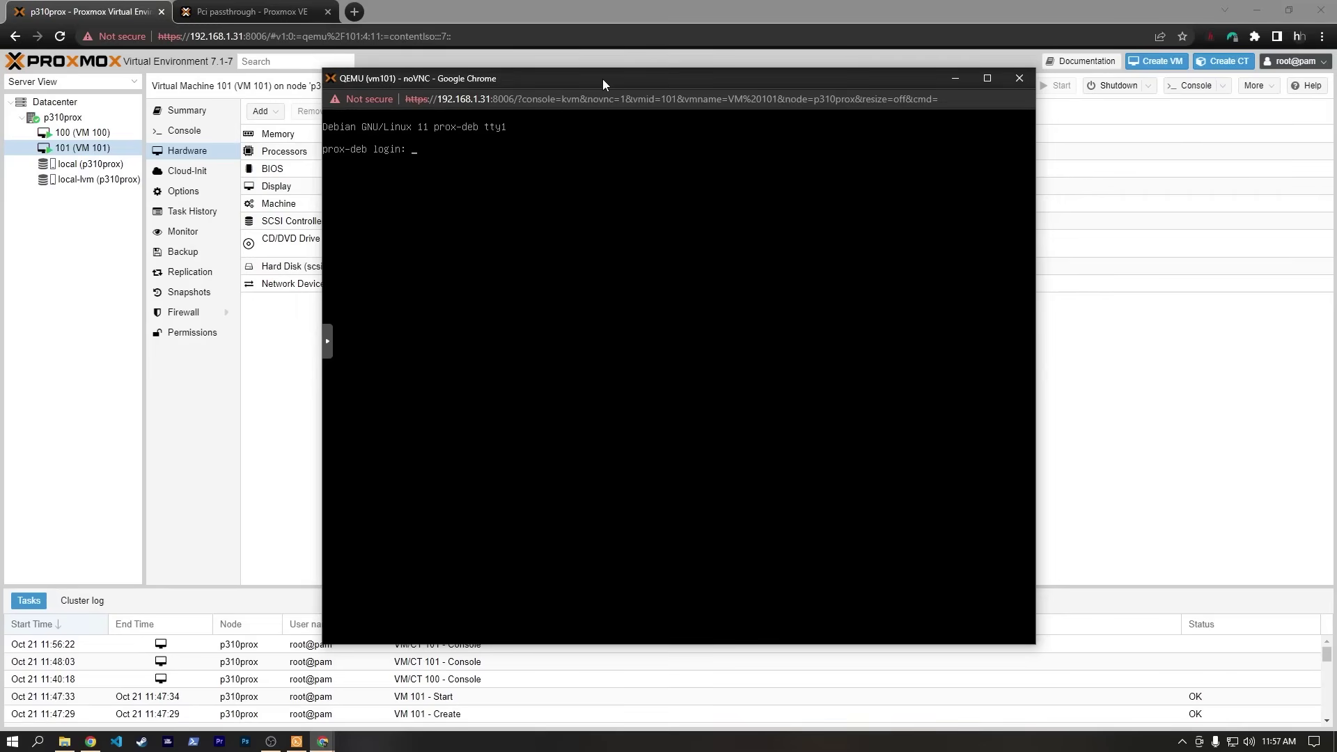
pyautogui.write('haven')
pyautogui.press('Return')
pyautogui.press('Return')
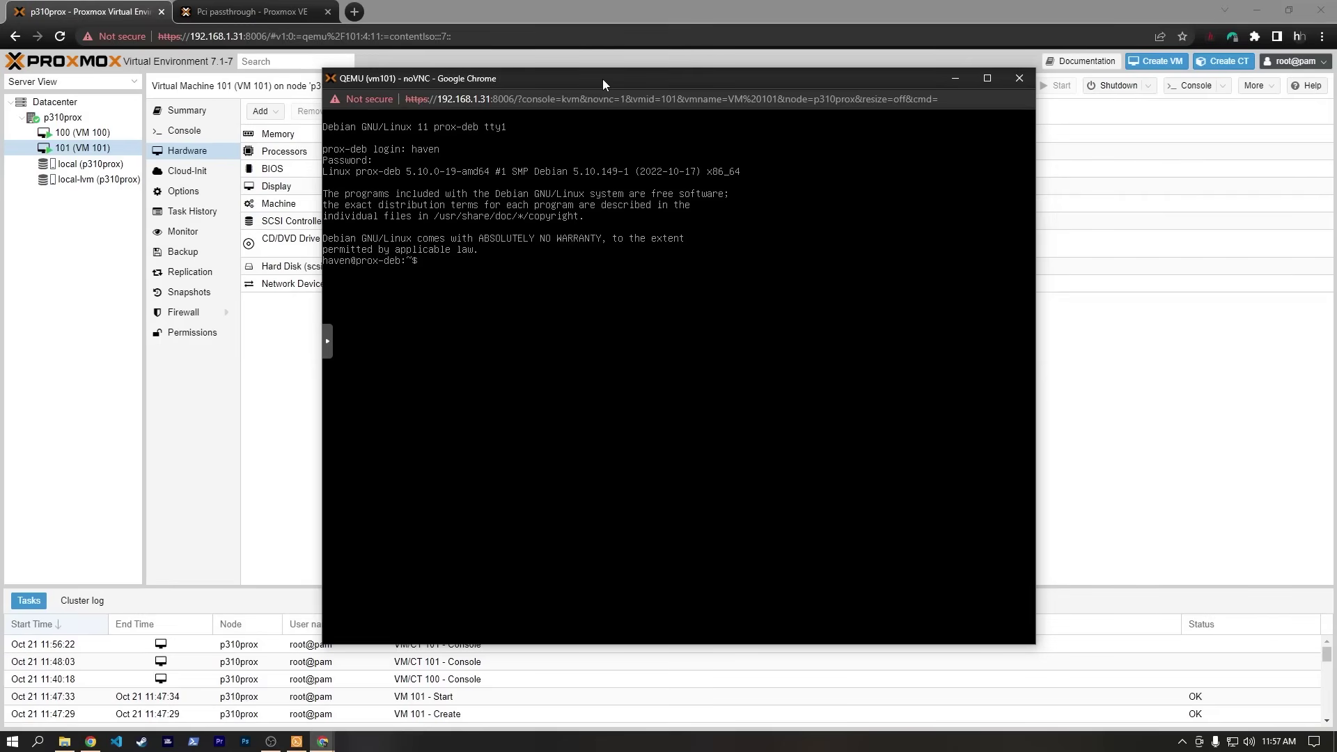
pyautogui.write('sudo whoami')
pyautogui.press('Return')
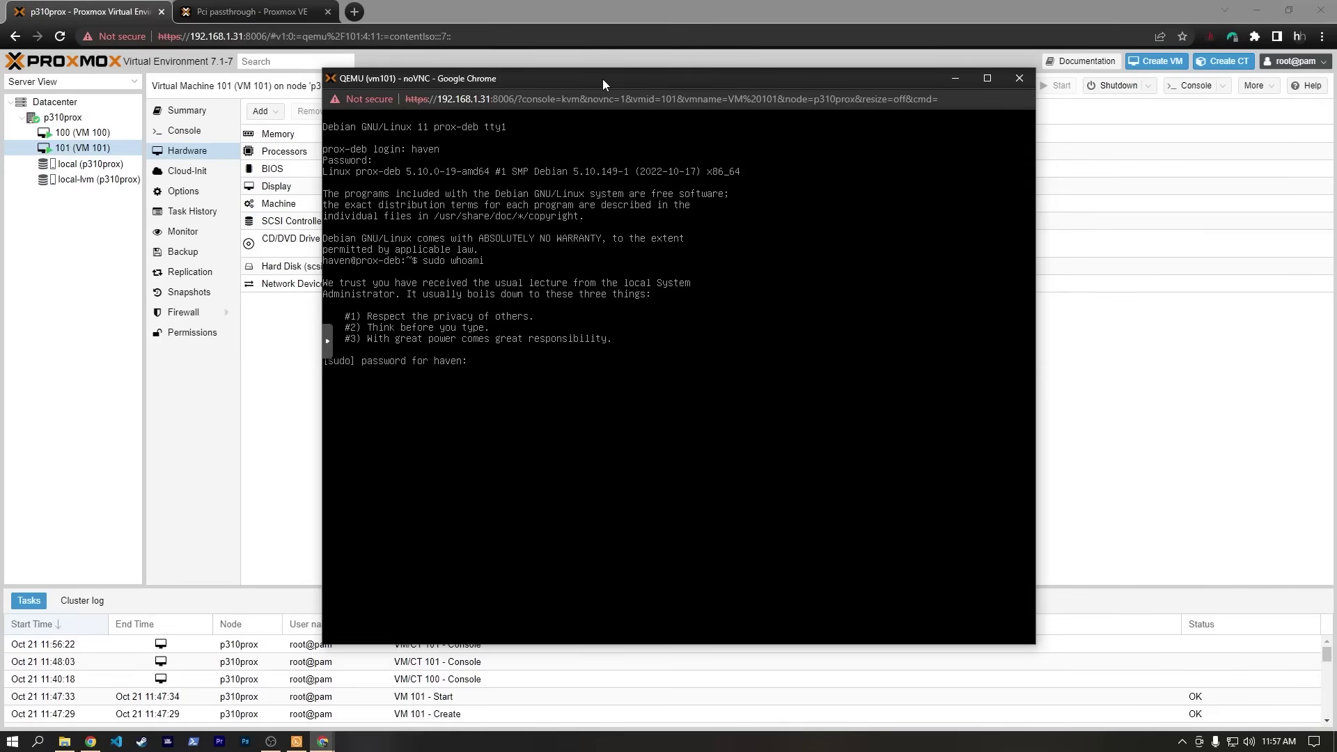
pyautogui.press('Return')
pyautogui.hotkey('ctrl', 'l')
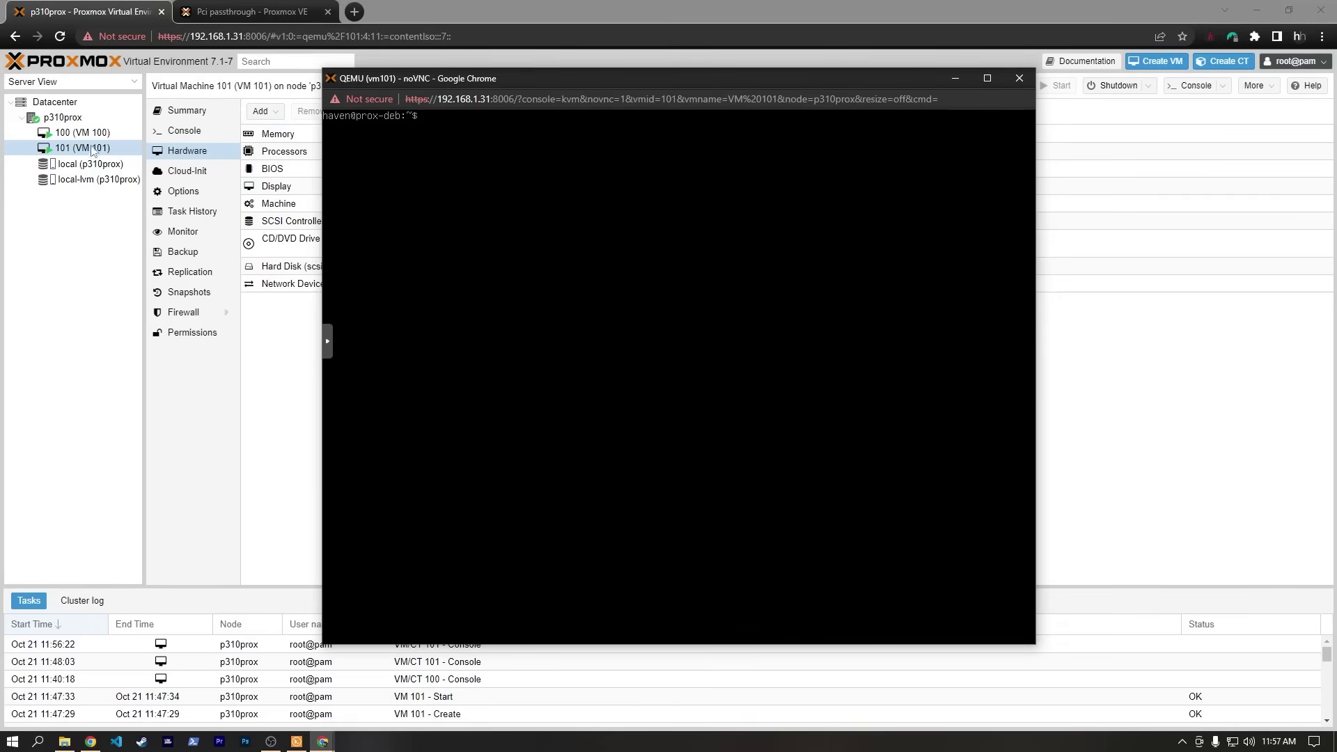
# Install cifs-utils with sudo apt, accept the installation prompt, and clear the console.
pyautogui.moveTo(559, 83); pyautogui.dragTo(546, 85)
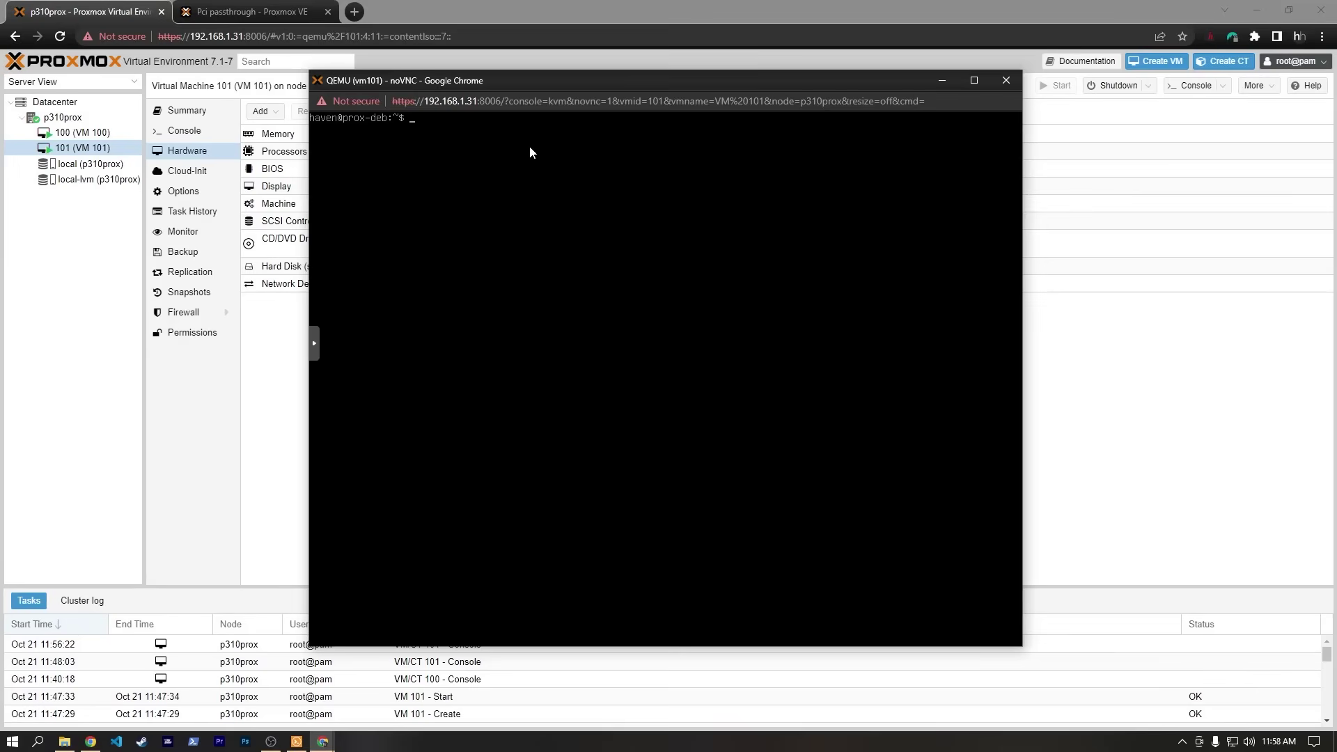
pyautogui.write('sudo apt install cifs-utils')
pyautogui.press('Return')
pyautogui.write('y')
pyautogui.press('Return')
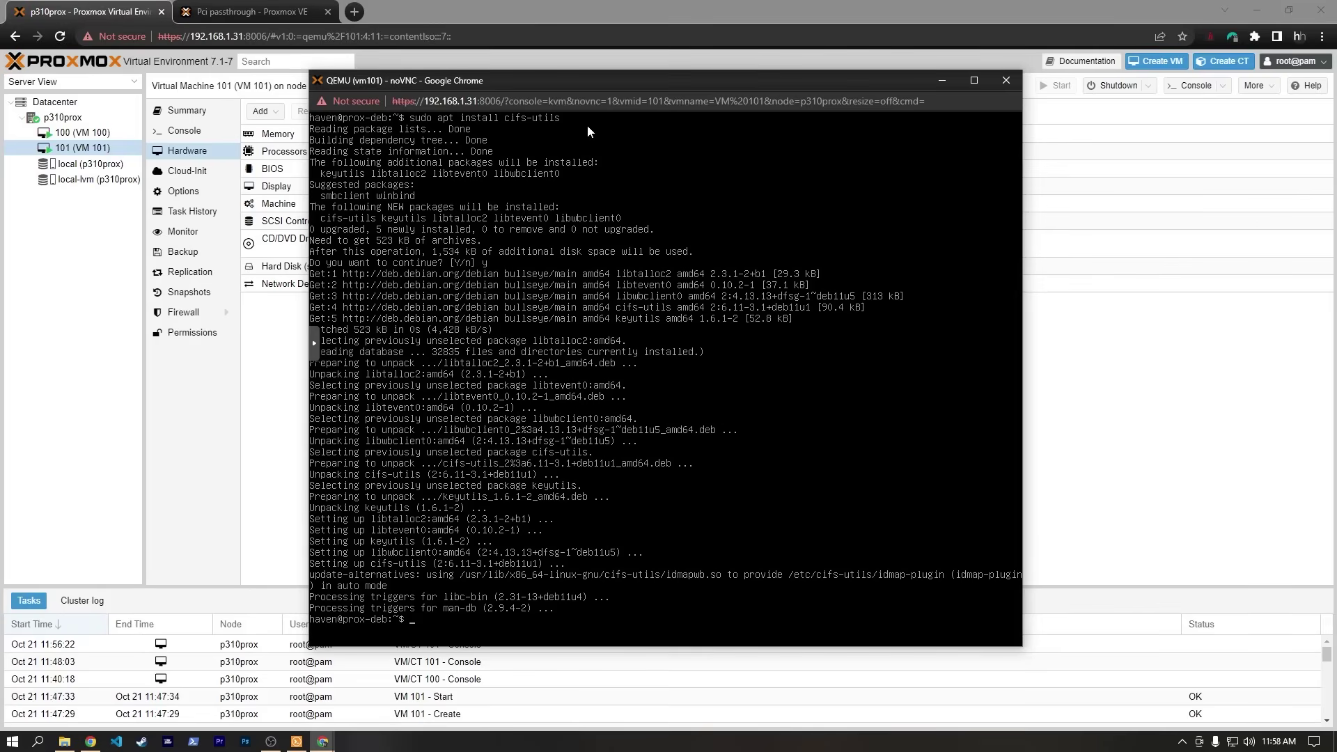
pyautogui.write('clear')
pyautogui.press('Return')
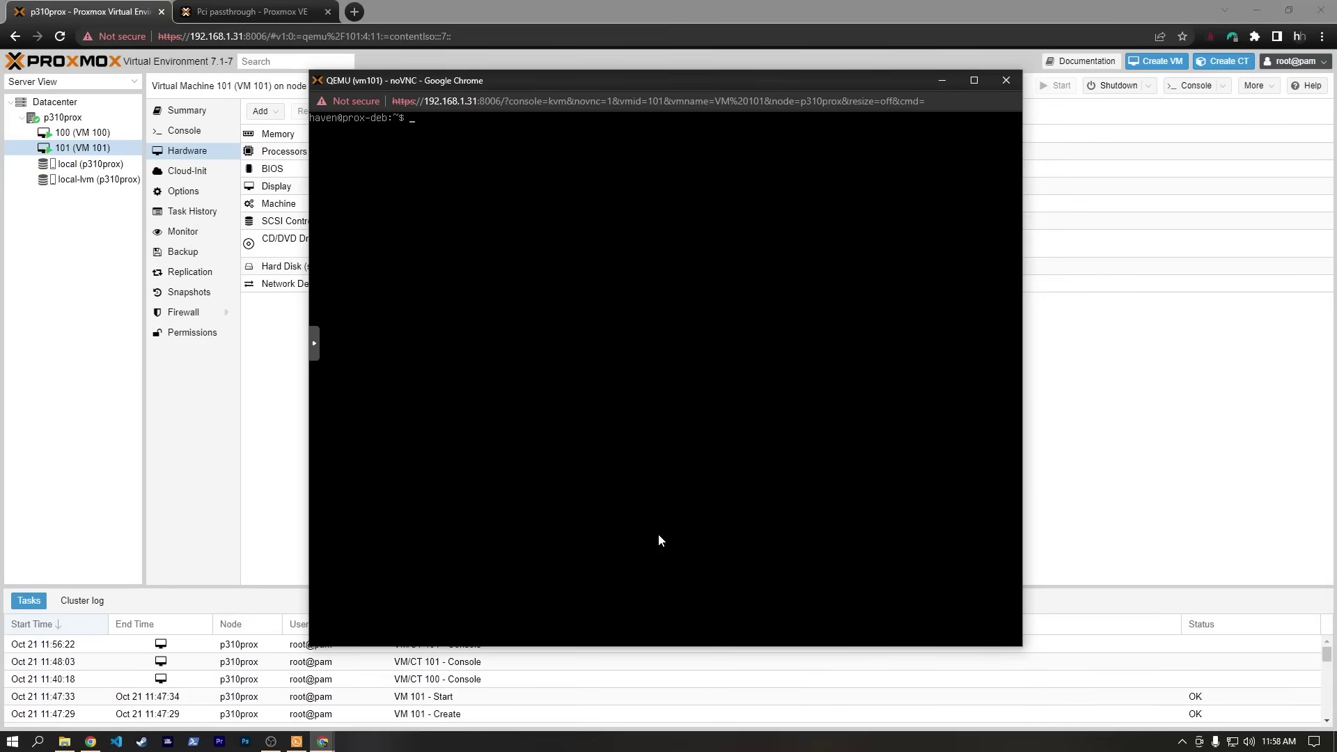
# Create the /mnt/prox-share mount folder, rerunning mkdir with sudo !!
pyautogui.write('mkdir /mnt/prox-share')
pyautogui.press('Return')
pyautogui.write('sudo !!')
pyautogui.press('Return')
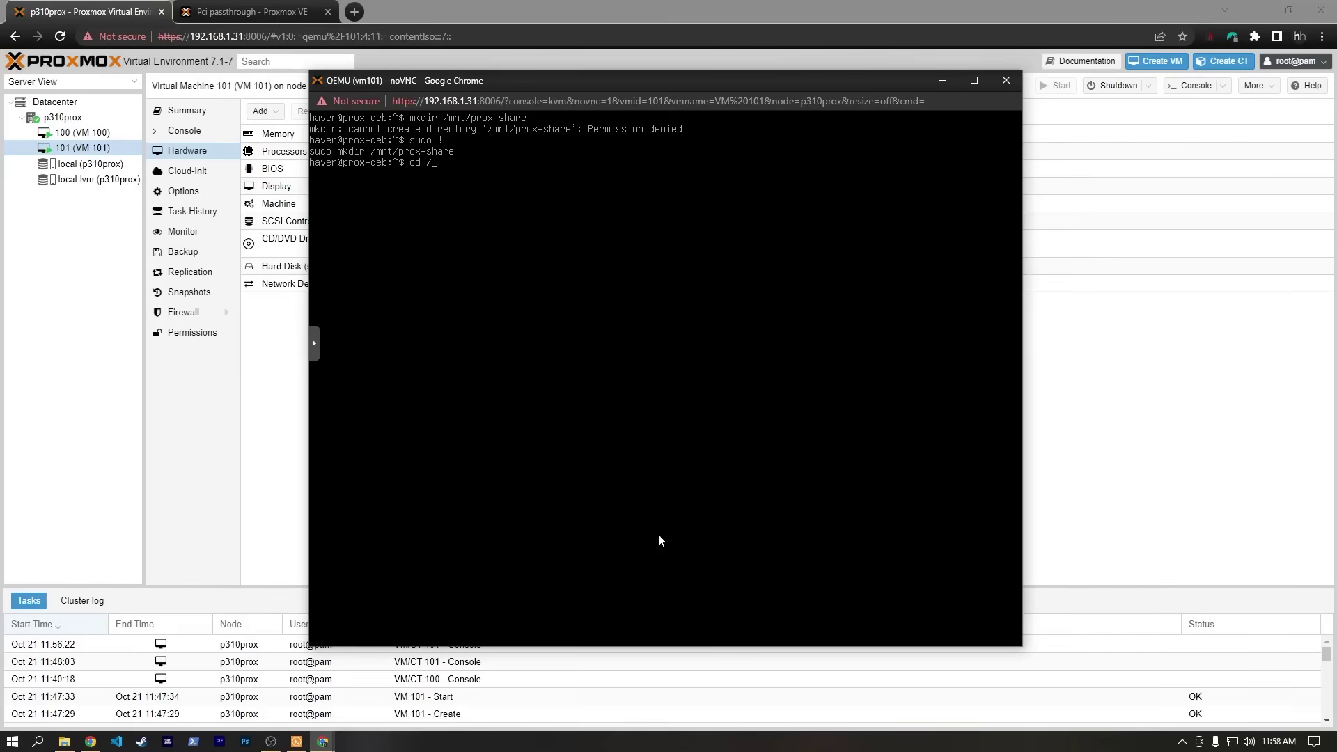
# Change into /mnt/prox-share and open /etc/fstab in nano as root.
pyautogui.write('cd /mnt/prox-share/')
pyautogui.press('Return')
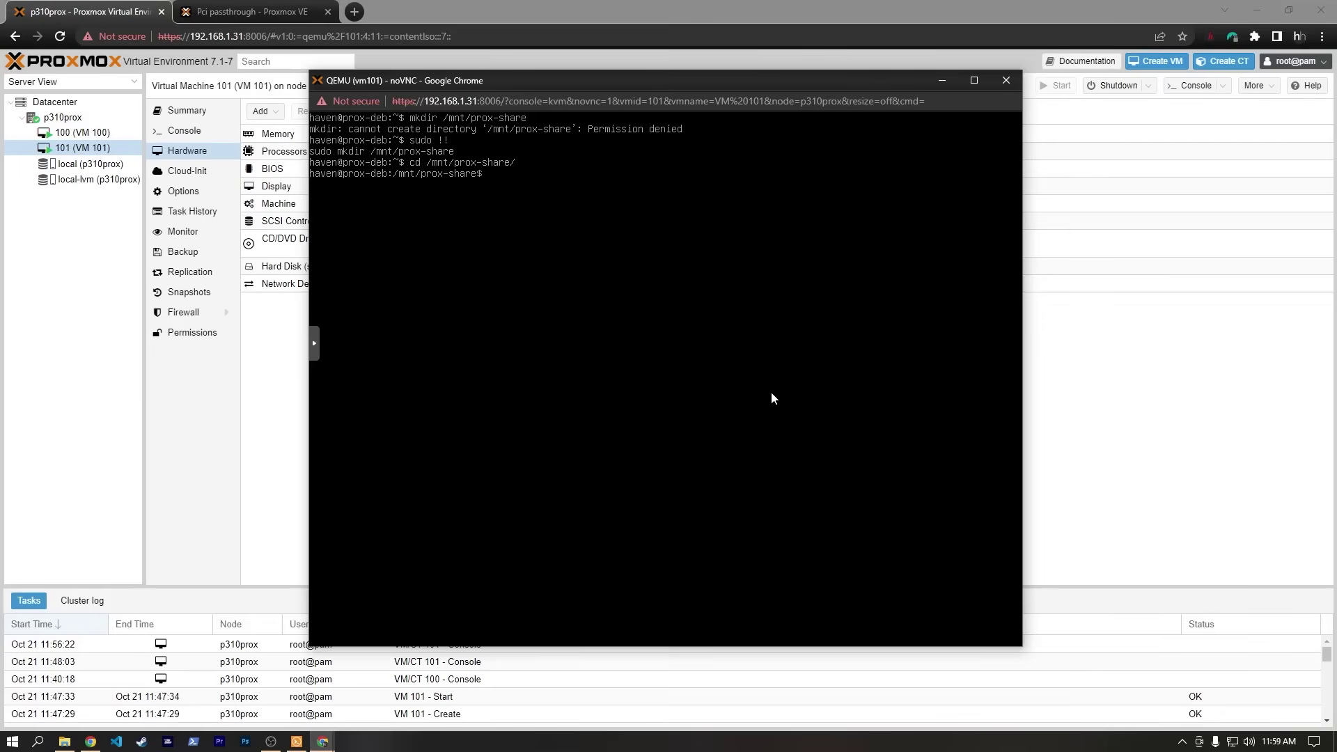
pyautogui.write('sudo nano /etc/fstab')
pyautogui.press('Return')
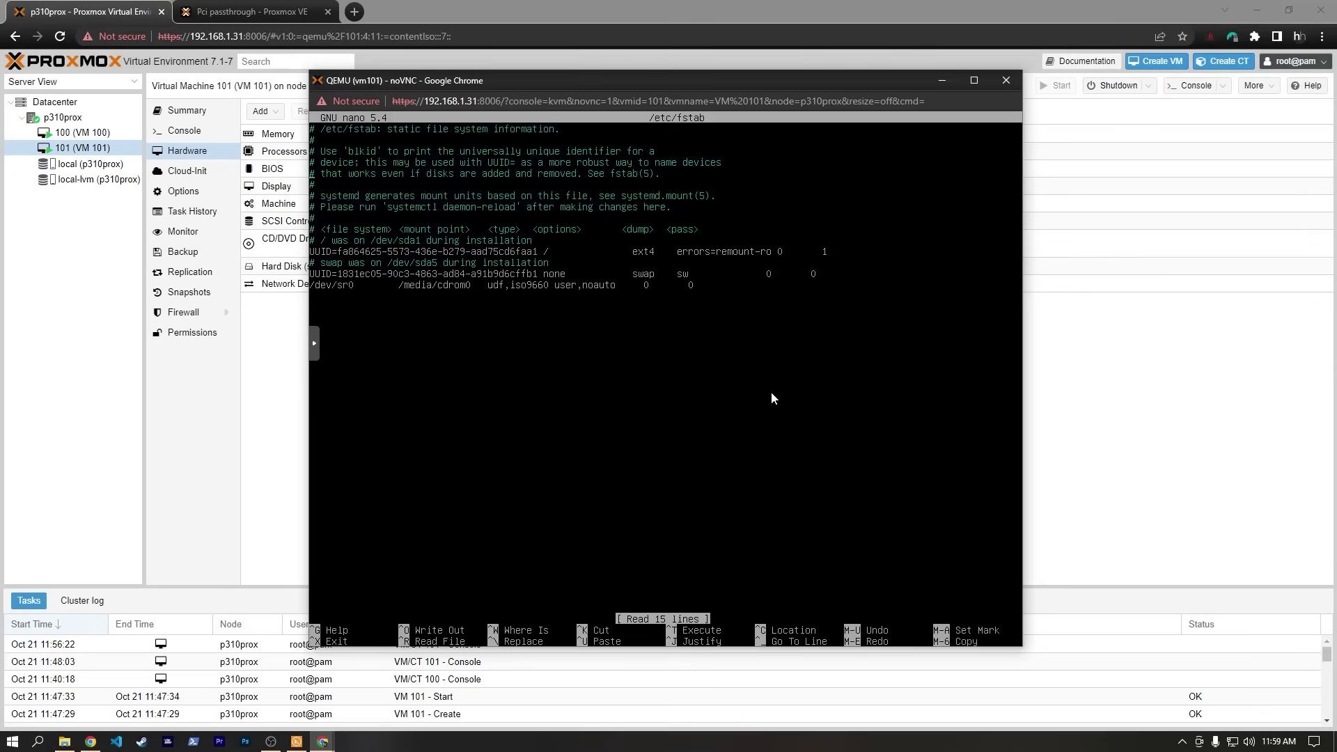
# Add the line '//192.168.1.32/prox-share /mnt/prox-share cifs credentials=/root/smbcredentials' to fstab.
pyautogui.press('Down')
pyautogui.press('Down')
pyautogui.press('Down')
pyautogui.press('Down')
pyautogui.press('Down')
pyautogui.press('Down')
pyautogui.press('Down')
pyautogui.press('Down')
pyautogui.press('Down')
pyautogui.press('Down')
pyautogui.press('Down')
pyautogui.press('Down')
pyautogui.press('Down')
pyautogui.press('Down')
pyautogui.press('Down')
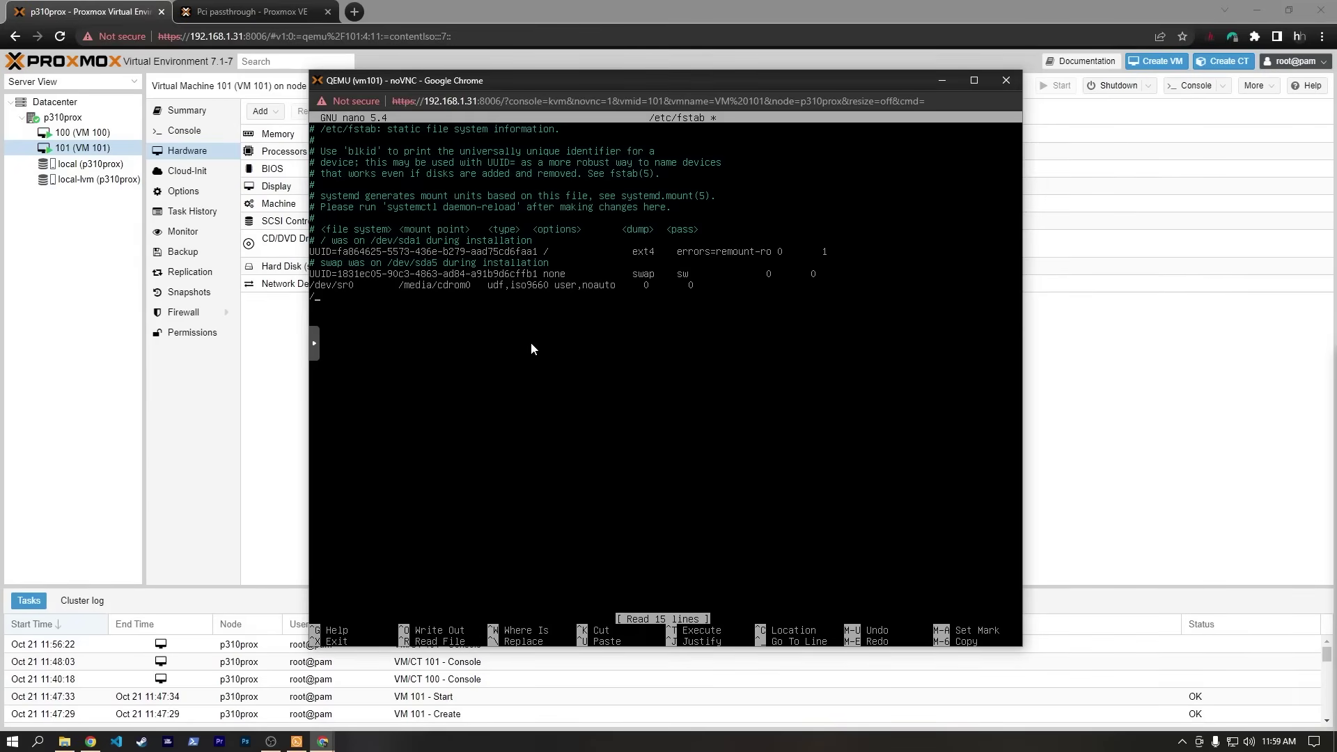
pyautogui.write('//192.168')
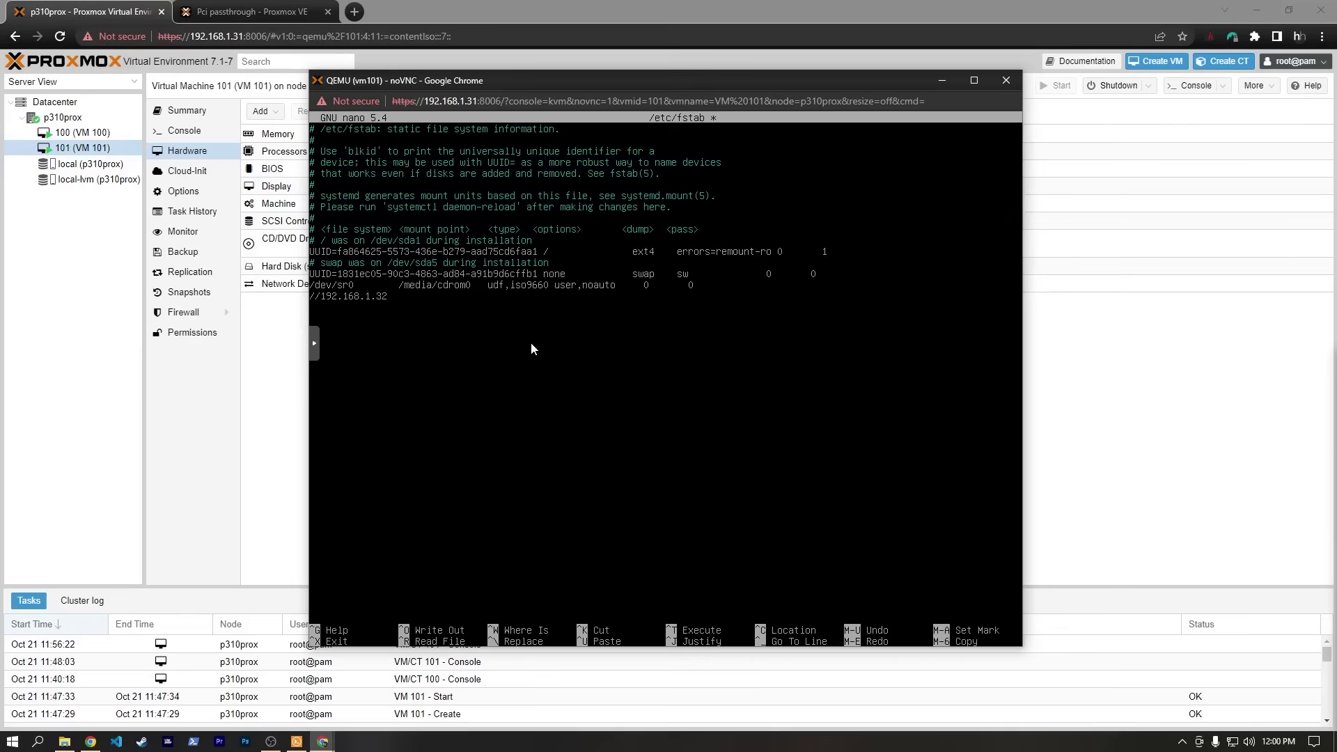
pyautogui.write('.1.32/prox-share /mnt/prox-shar')
pyautogui.write('e cifs credentials')
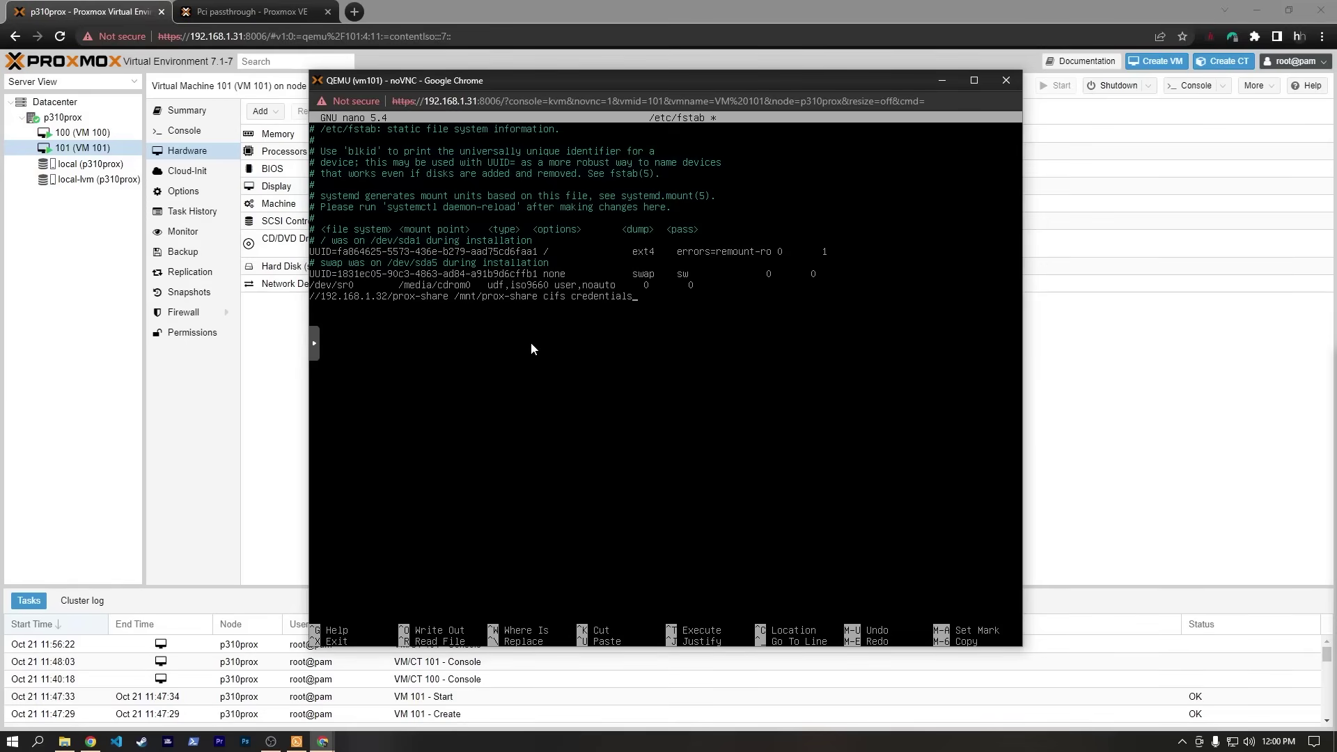
pyautogui.write('=/root/credentials')
pyautogui.hotkey('ctrl', 'BackSpace')
pyautogui.write('smbcr')
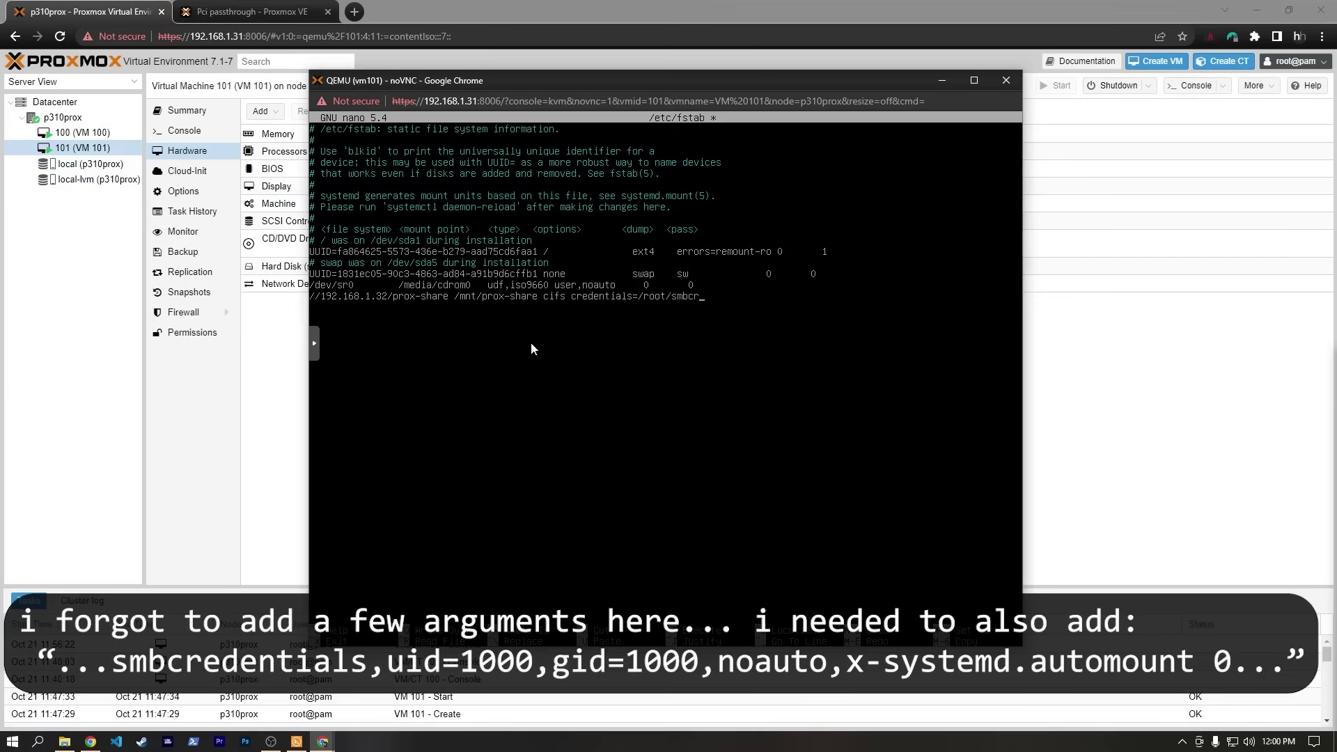
pyautogui.write('edentials 0 0')
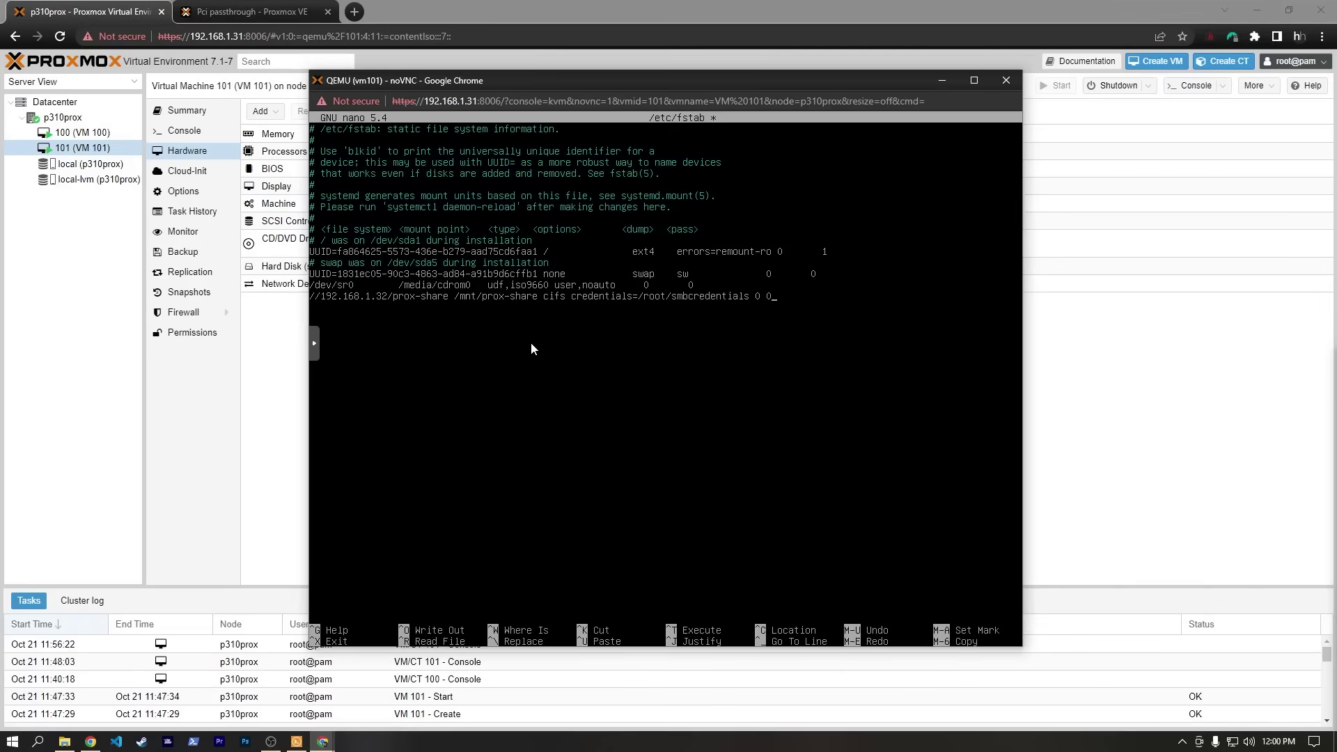
# Save fstab, clear the screen, and enter sudo nano /root/smbcredentials.
pyautogui.hotkey('ctrl', 'x')
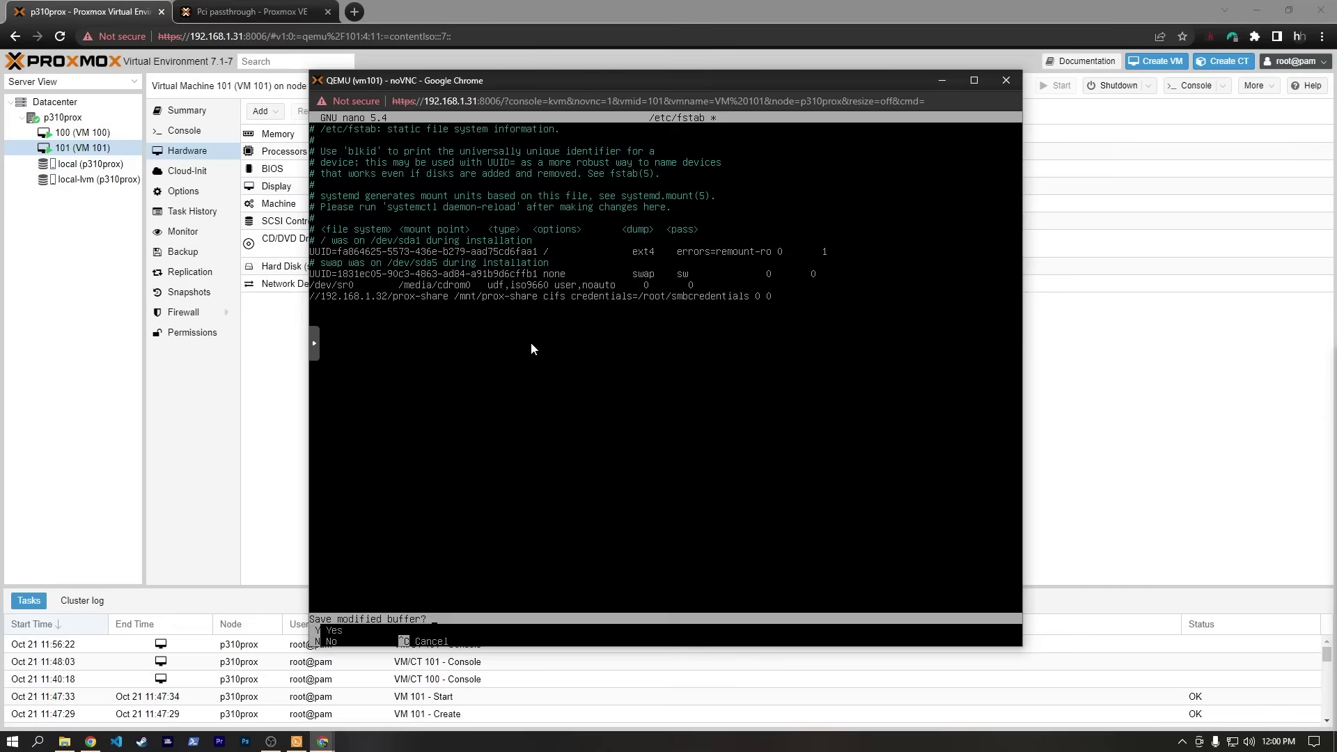
pyautogui.press('y')
pyautogui.press('Return')
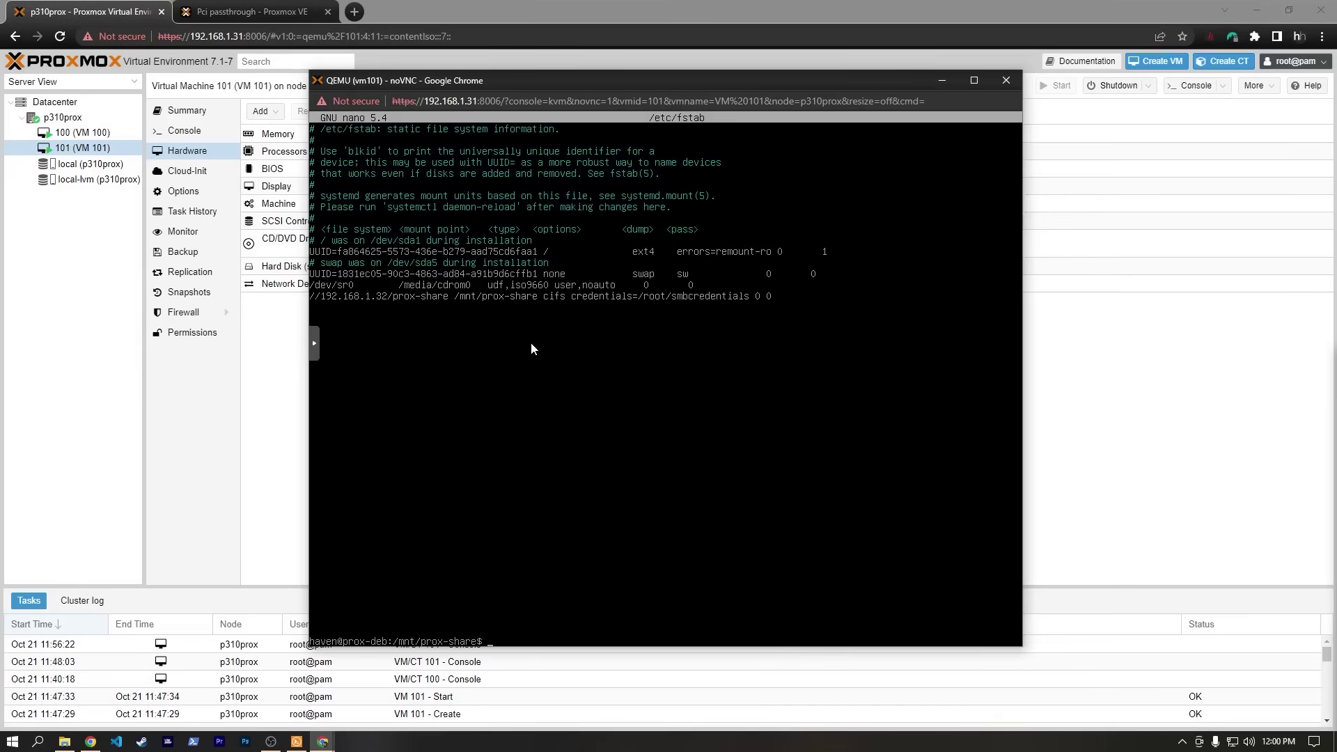
pyautogui.hotkey('ctrl', 'l')
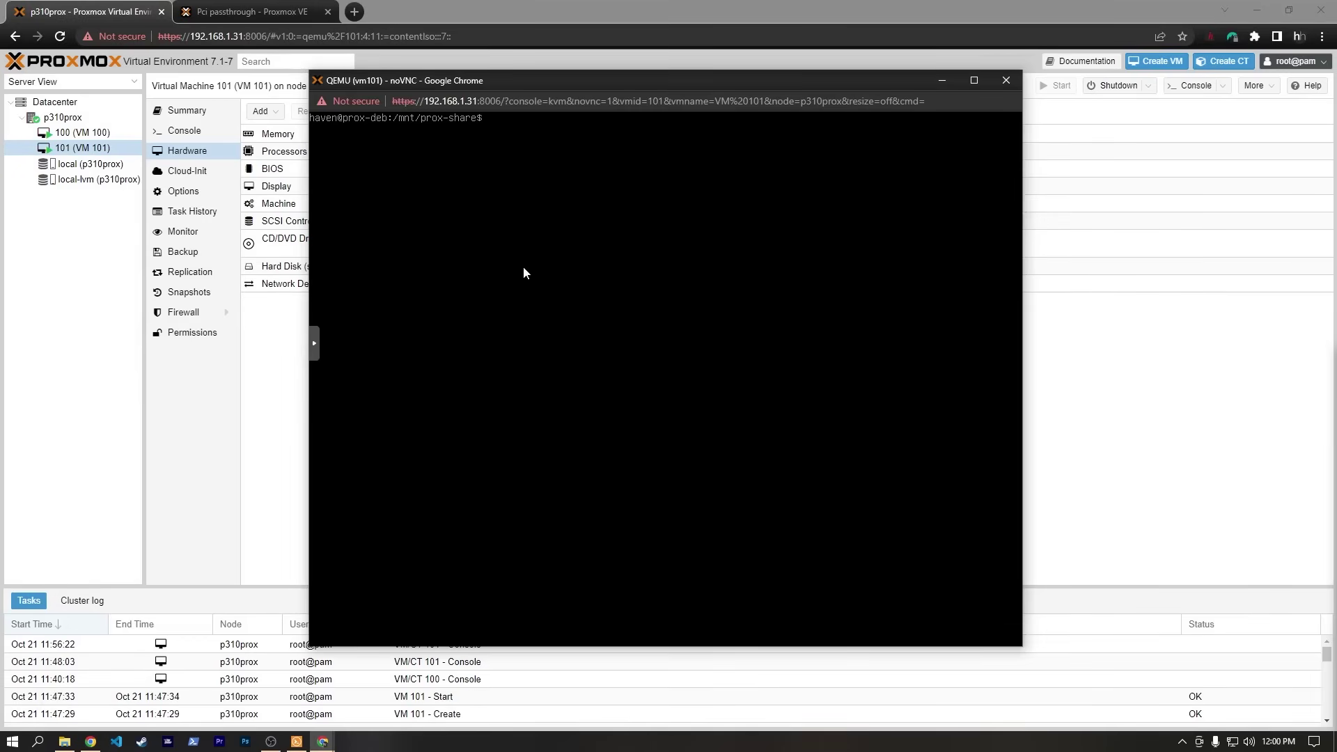
pyautogui.write('sudo nano /root/smbcredentials')
# Open /root/smbcredentials as root and enter the share account's user and password values.
pyautogui.press('Return')
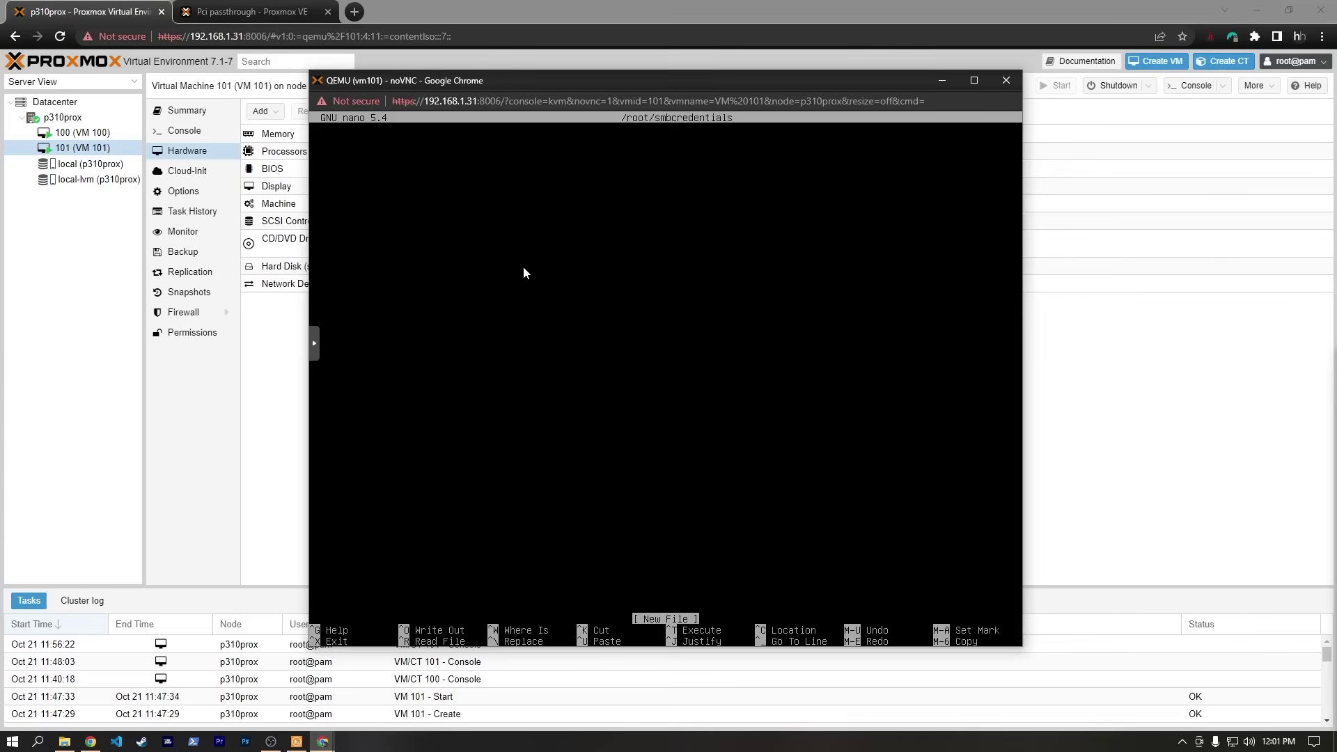
pyautogui.write('use')
pyautogui.write('r=haven ')
pyautogui.write('password')
pyautogui.write('=passwor')
pyautogui.write('d')
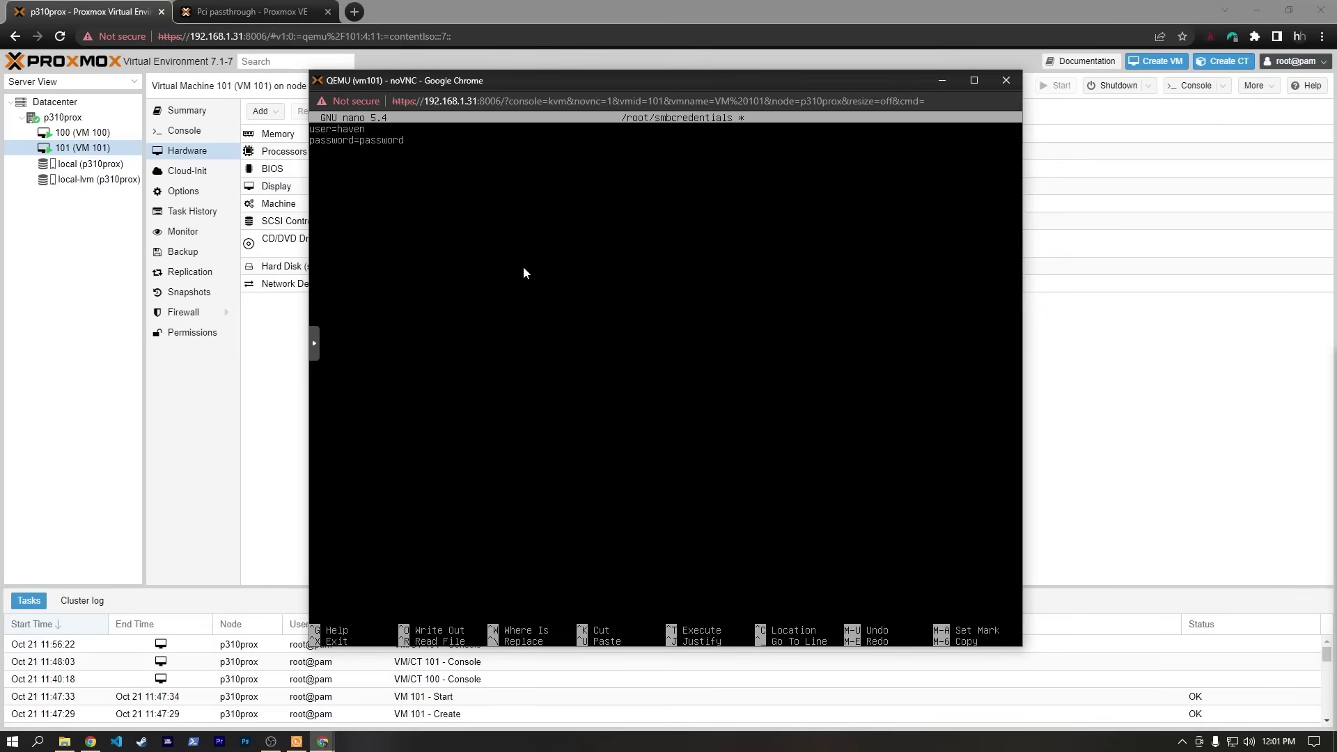
pyautogui.press('BackSpace')
pyautogui.press('BackSpace')
pyautogui.press('BackSpace')
pyautogui.press('BackSpace')
pyautogui.press('BackSpace')
pyautogui.press('BackSpace')
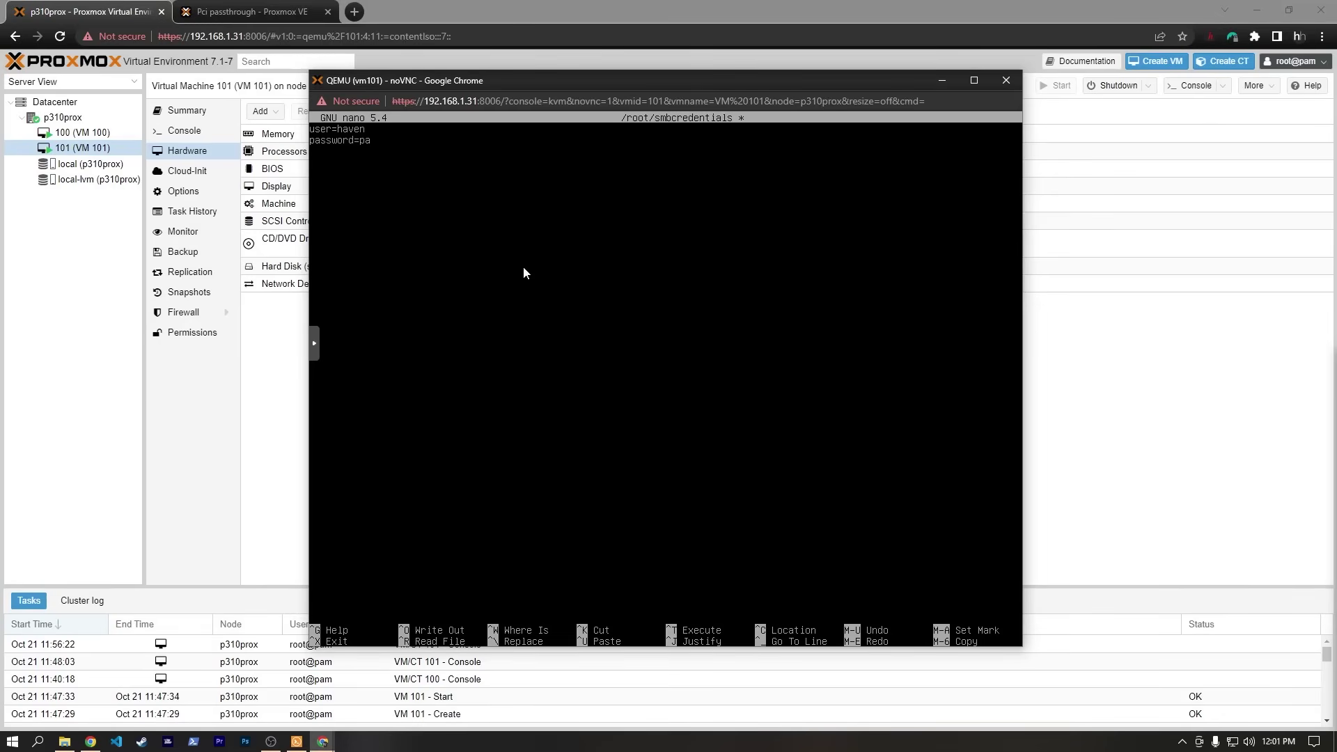
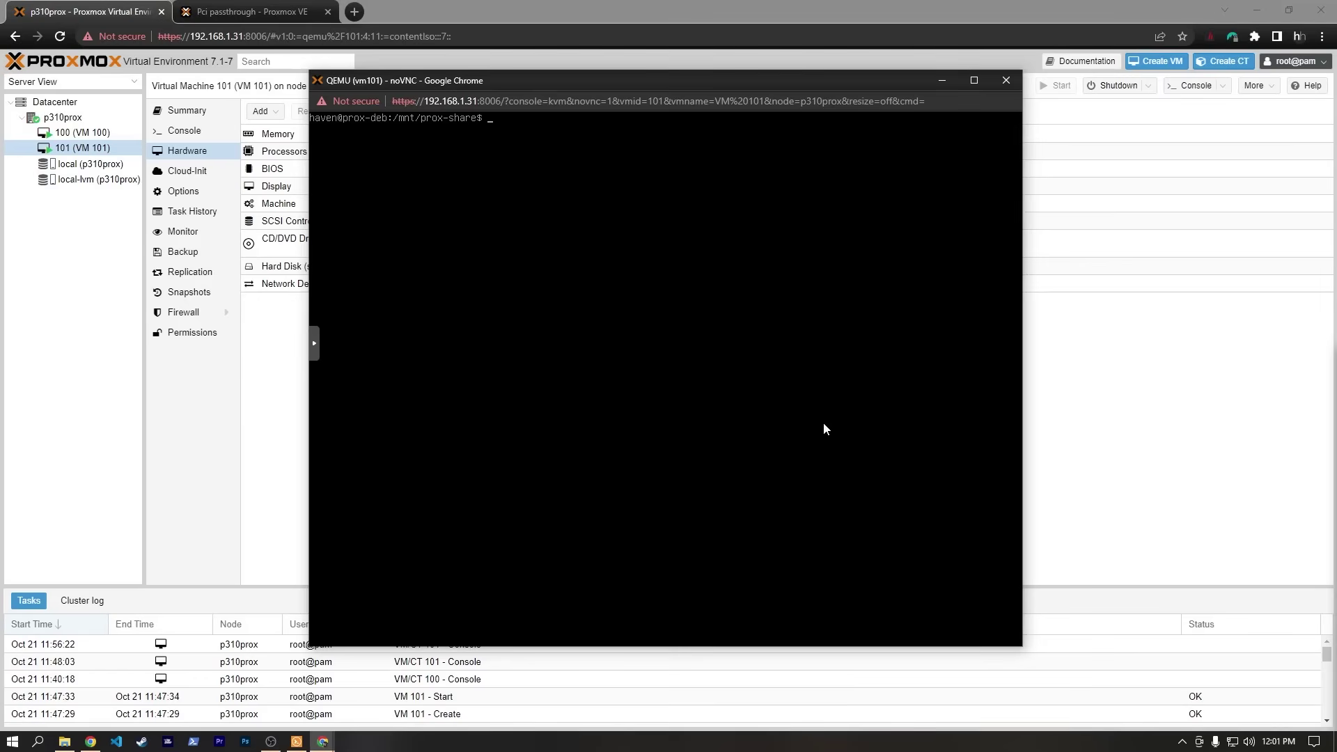
# Mount all fstab entries with sudo mount -a after fixing the typo.
pyautogui.write('sudo mound -a')
pyautogui.press('Return')
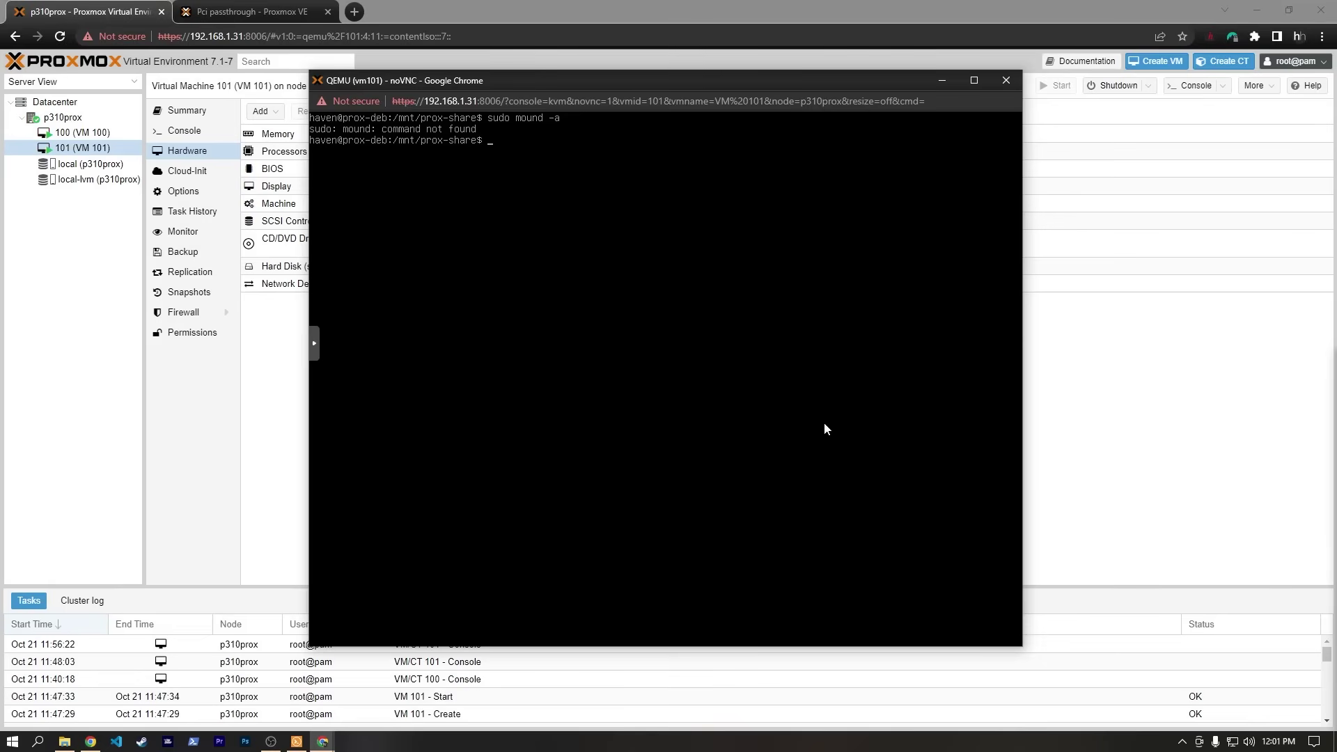
pyautogui.press('Up')
pyautogui.write('-a')
pyautogui.press('Return')
# List the contents of /mnt/prox-share, then clear the screen.
pyautogui.write('lo')
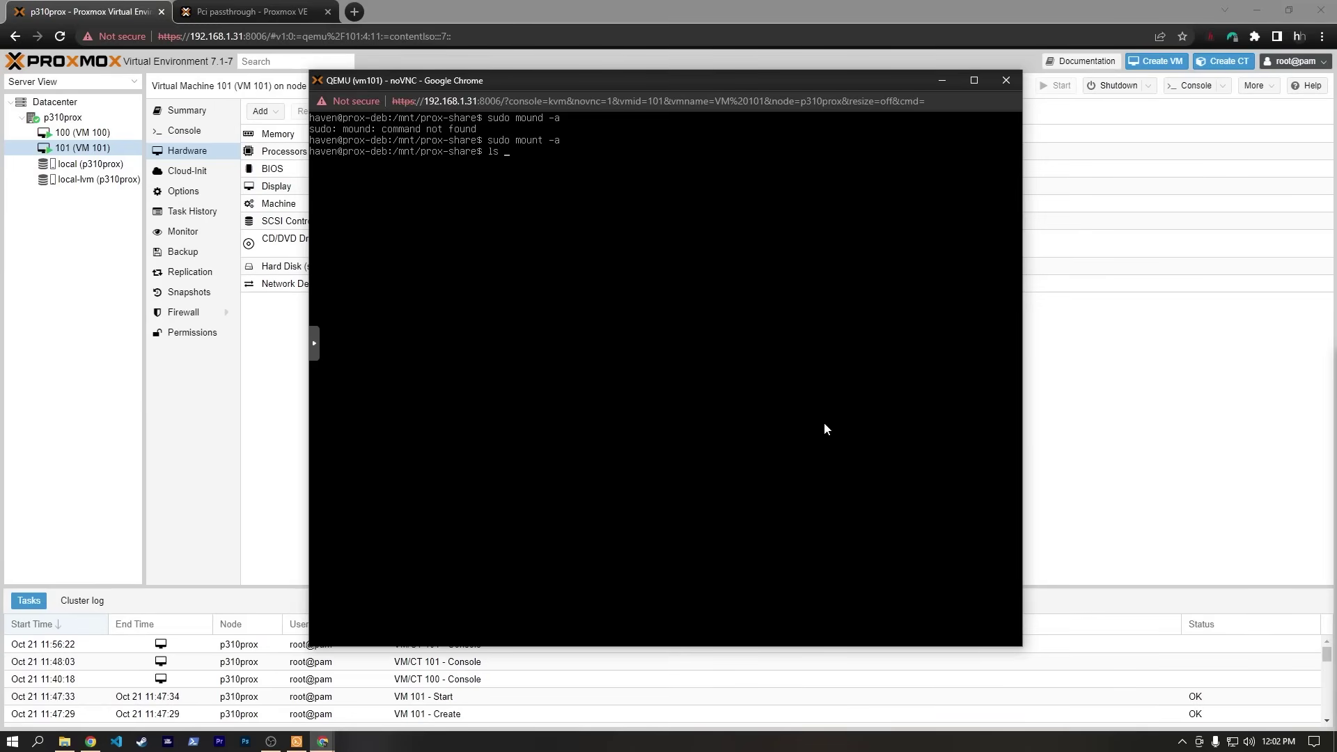
pyautogui.write(' /mnt/pr')
pyautogui.press('Tab')
pyautogui.press('Return')
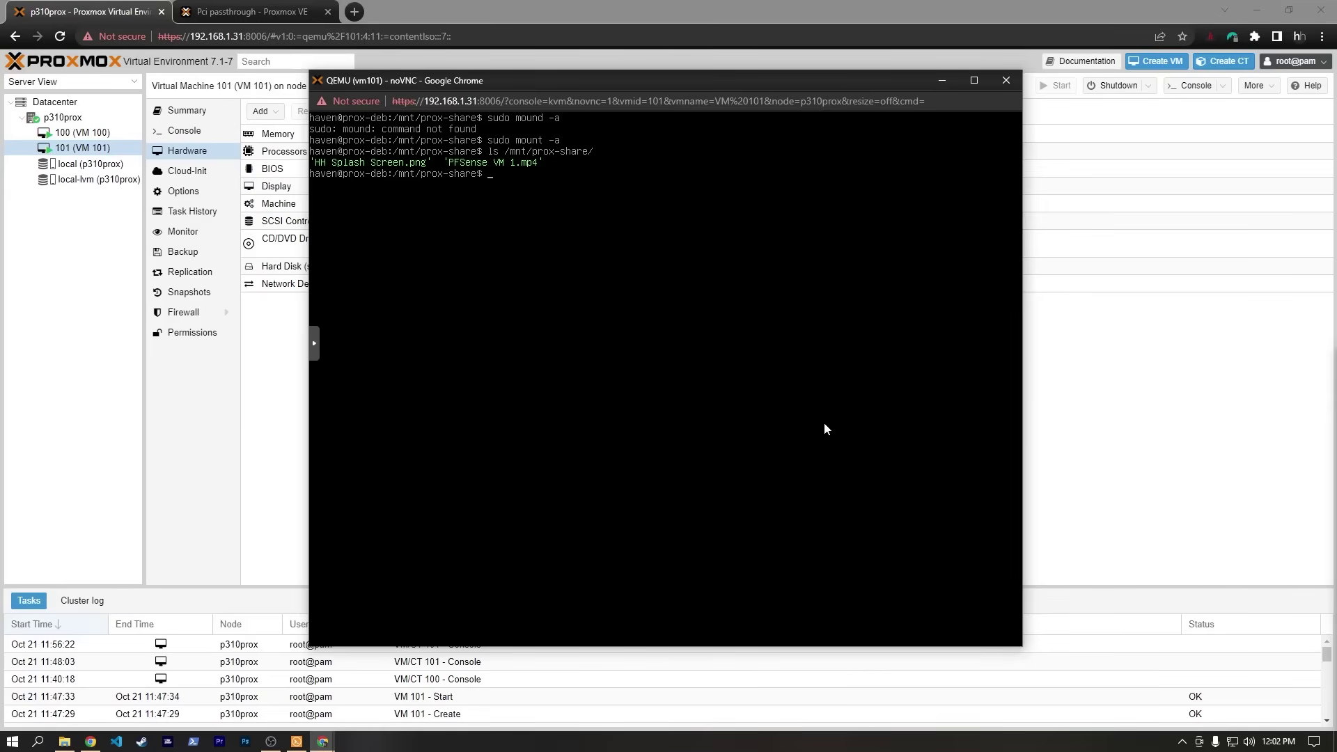
pyautogui.write('clear')
pyautogui.press('Return')
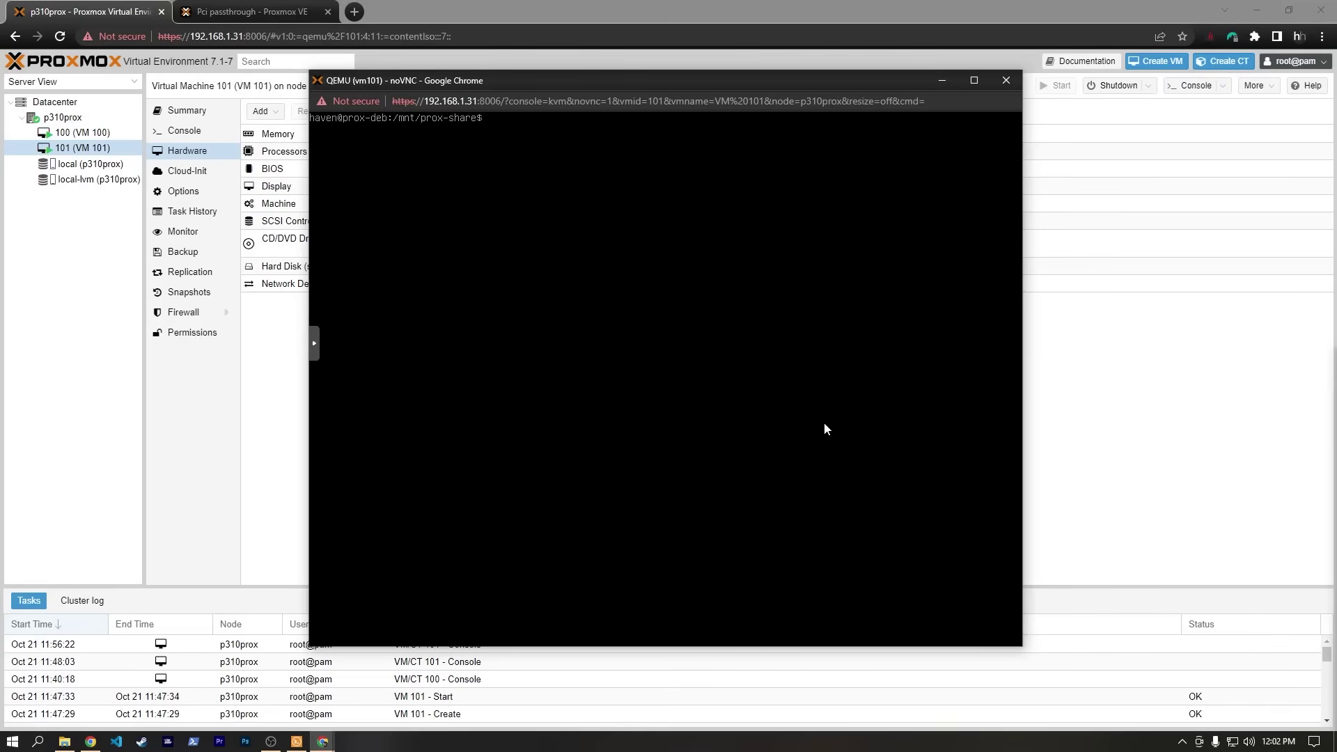
# Try to create a docker folder inside /mnt/prox-share.
pyautogui.write('cd /mnt/prox-share/')
pyautogui.press('Return')
pyautogui.write('mkdir')
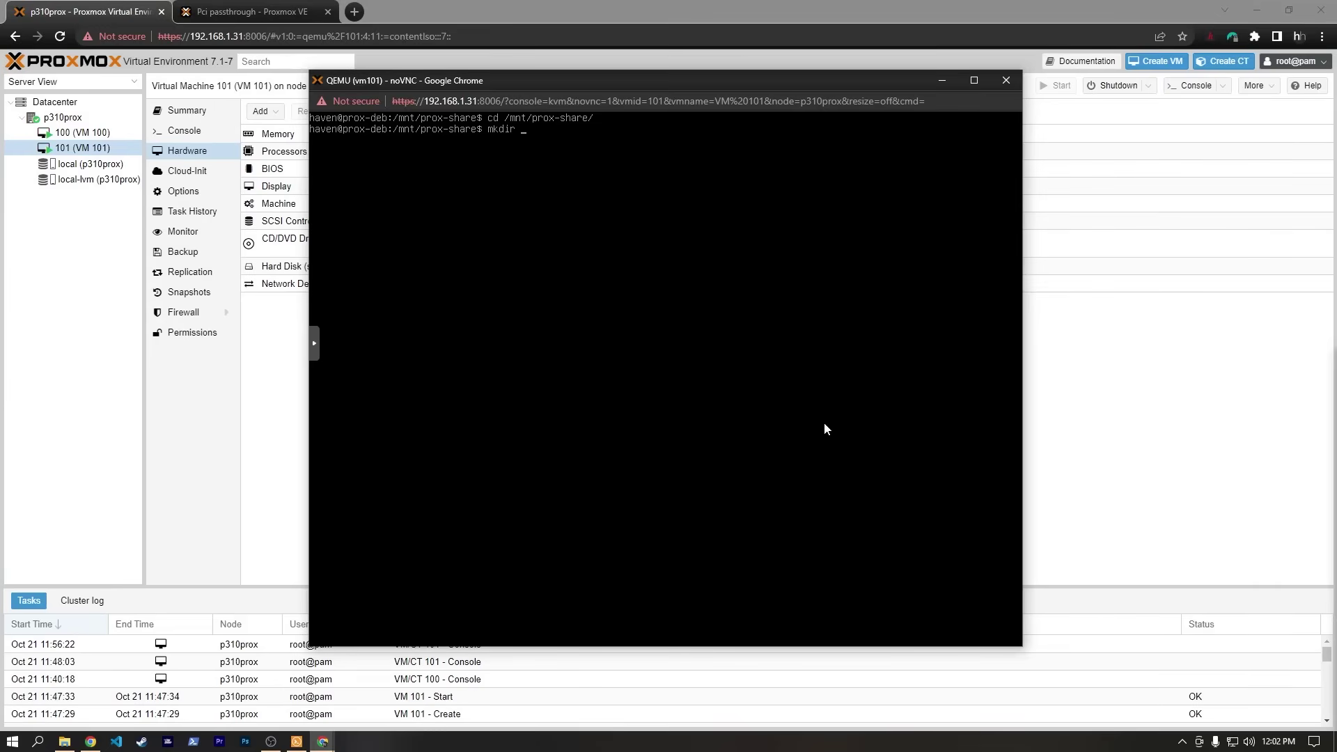
pyautogui.write('docker')
pyautogui.press('Return')
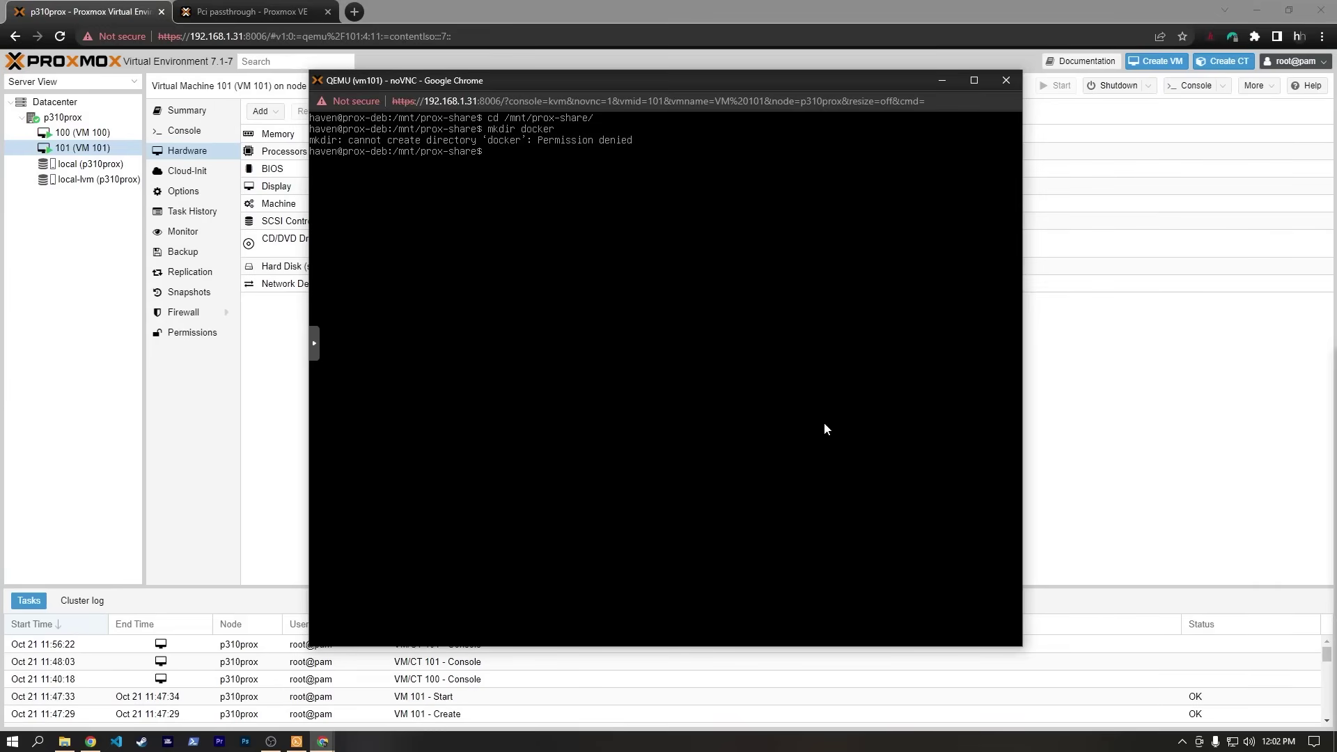
# Check whether Docker is installed with sudo docker, then clear the screen.
pyautogui.write('sudo docker')
pyautogui.press('Return')
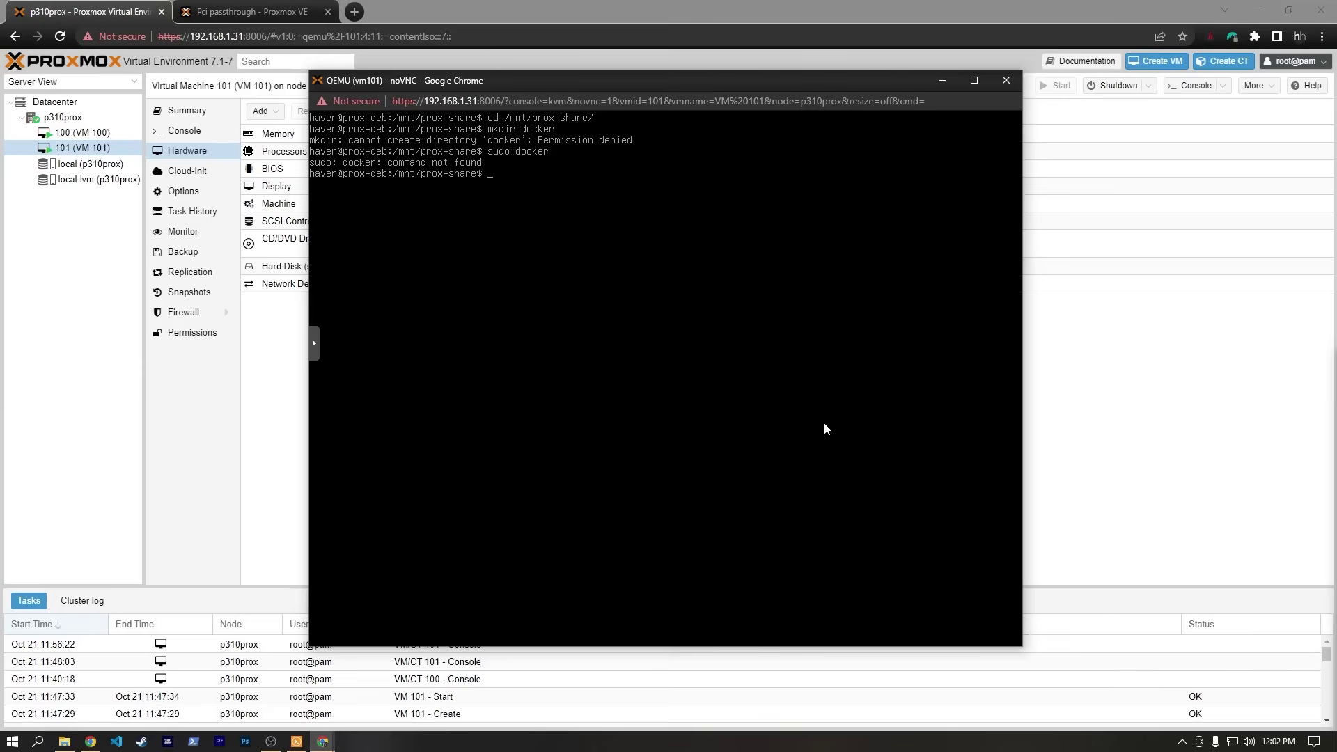
pyautogui.write('clear')
pyautogui.press('Return')
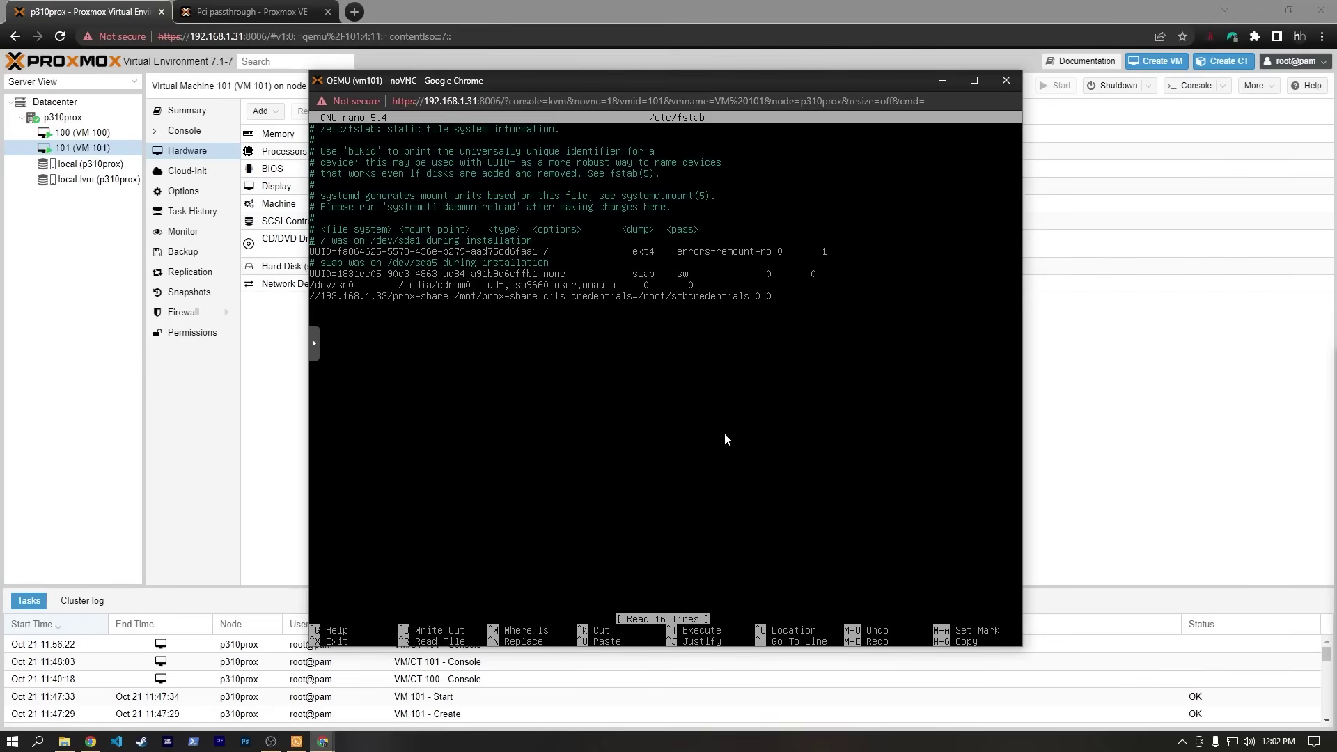
# Append ,uid=1000,gid=1000 to the prox-share fstab line, save, and rerun sudo mount -a.
pyautogui.press('Right')
pyautogui.press('Right')
pyautogui.press('Right')
pyautogui.press('Right')
pyautogui.press('Right')
pyautogui.press('Right')
pyautogui.press('Right')
pyautogui.press('Right')
pyautogui.press('Right')
pyautogui.press('Right')
pyautogui.press('Right')
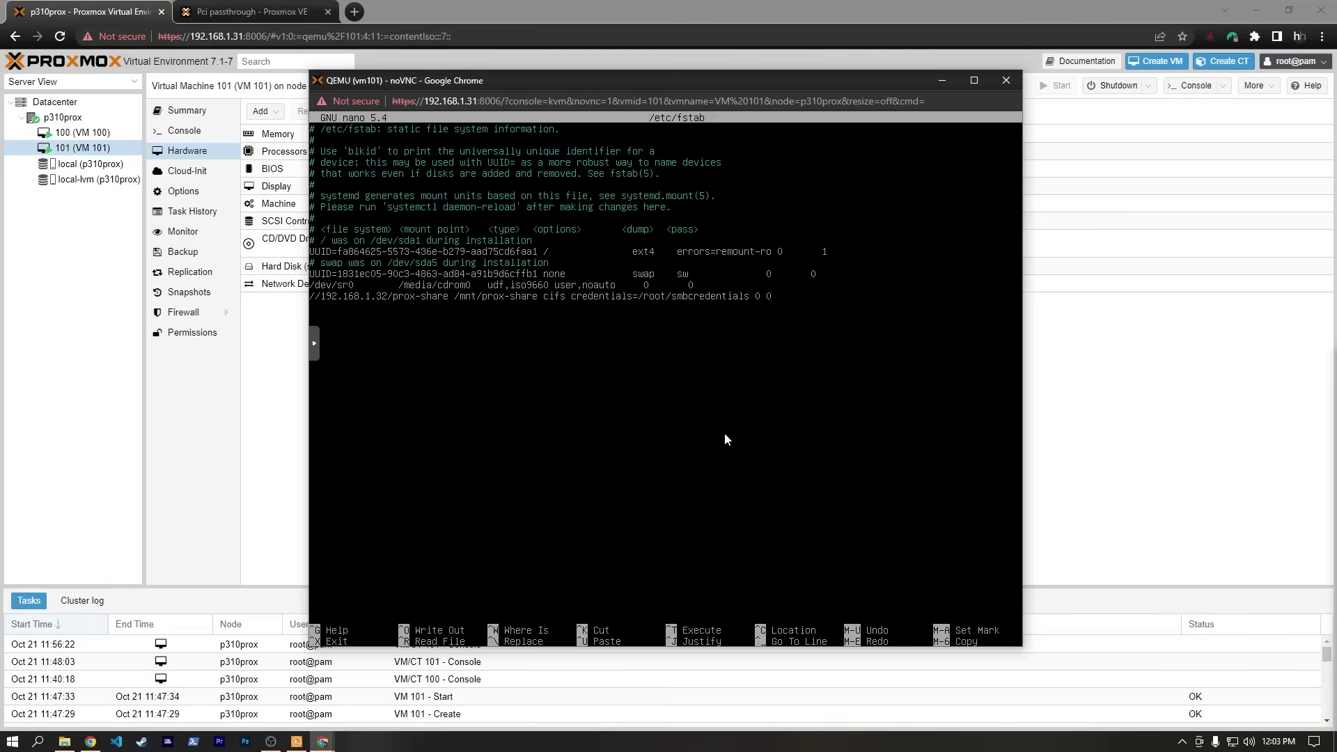
pyautogui.press('Right')
pyautogui.write(',uid=1000,gid=1000')
pyautogui.hotkey('ctrl', 'x')
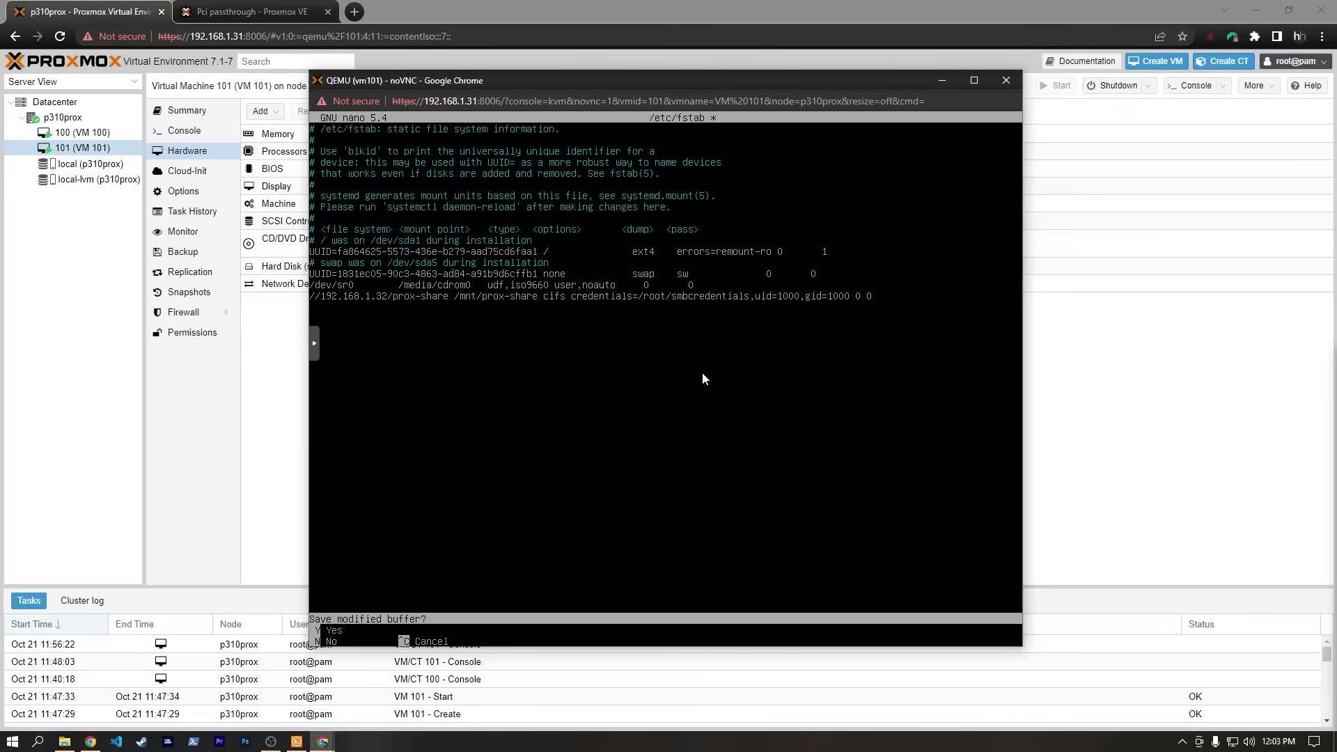
pyautogui.press('y')
pyautogui.press('Return')
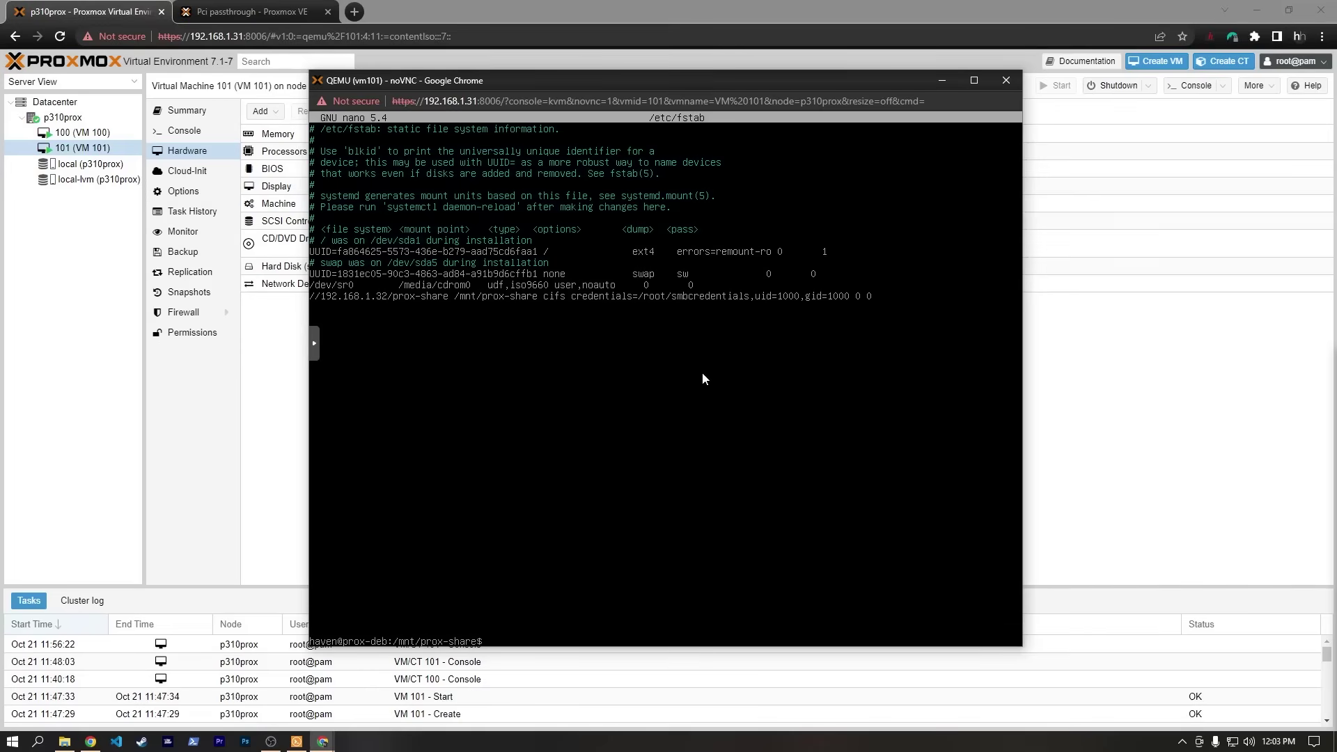
pyautogui.write('sudo mount -0a')
pyautogui.write('a')
pyautogui.press('Return')
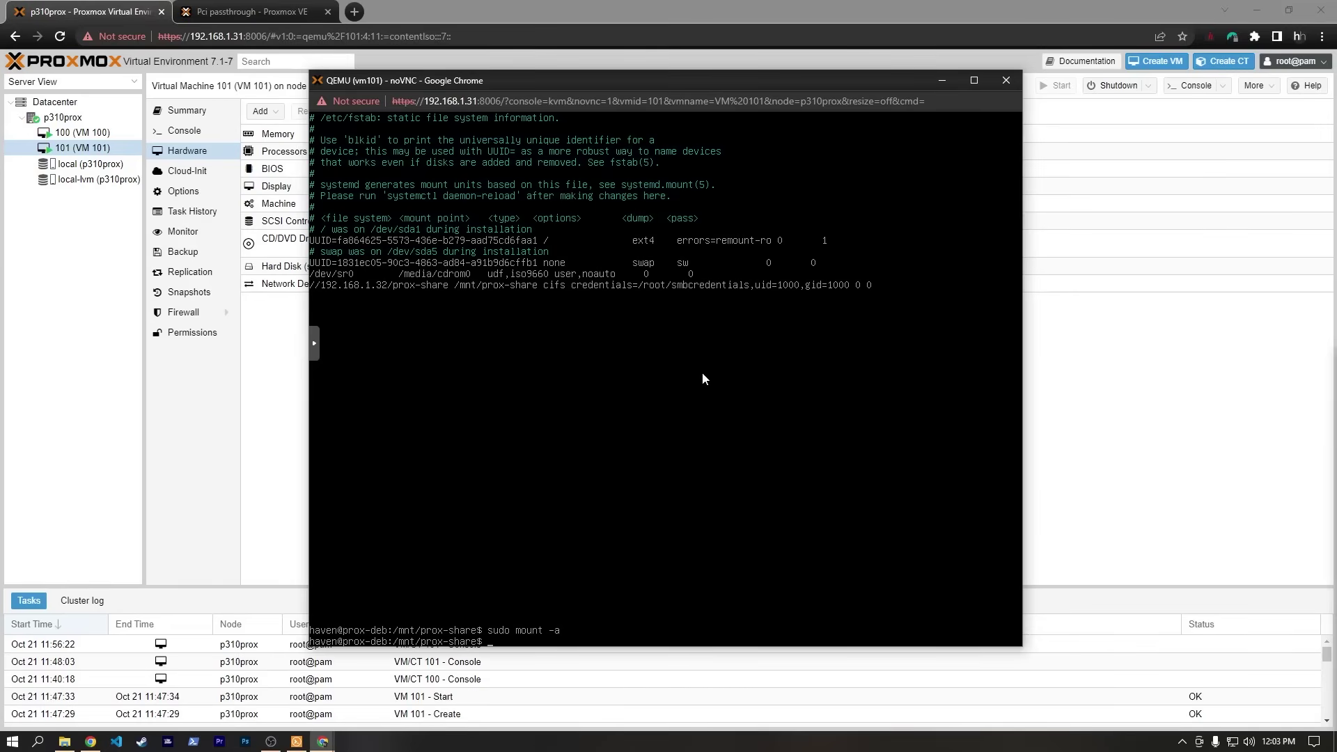
# List the share, clear the screen, and retry mkdir docker.
pyautogui.write('ls')
pyautogui.press('Return')
pyautogui.write('clear')
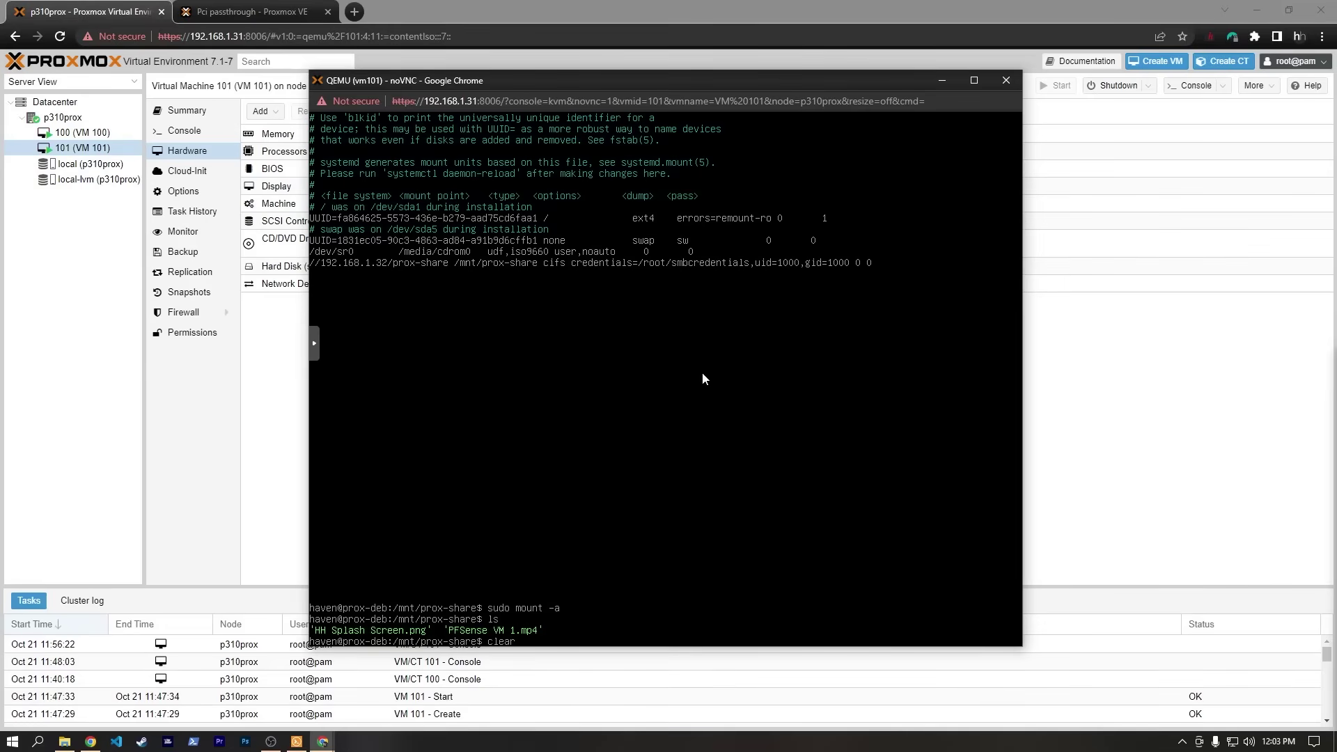
pyautogui.press('Return')
pyautogui.write('mkdir docker')
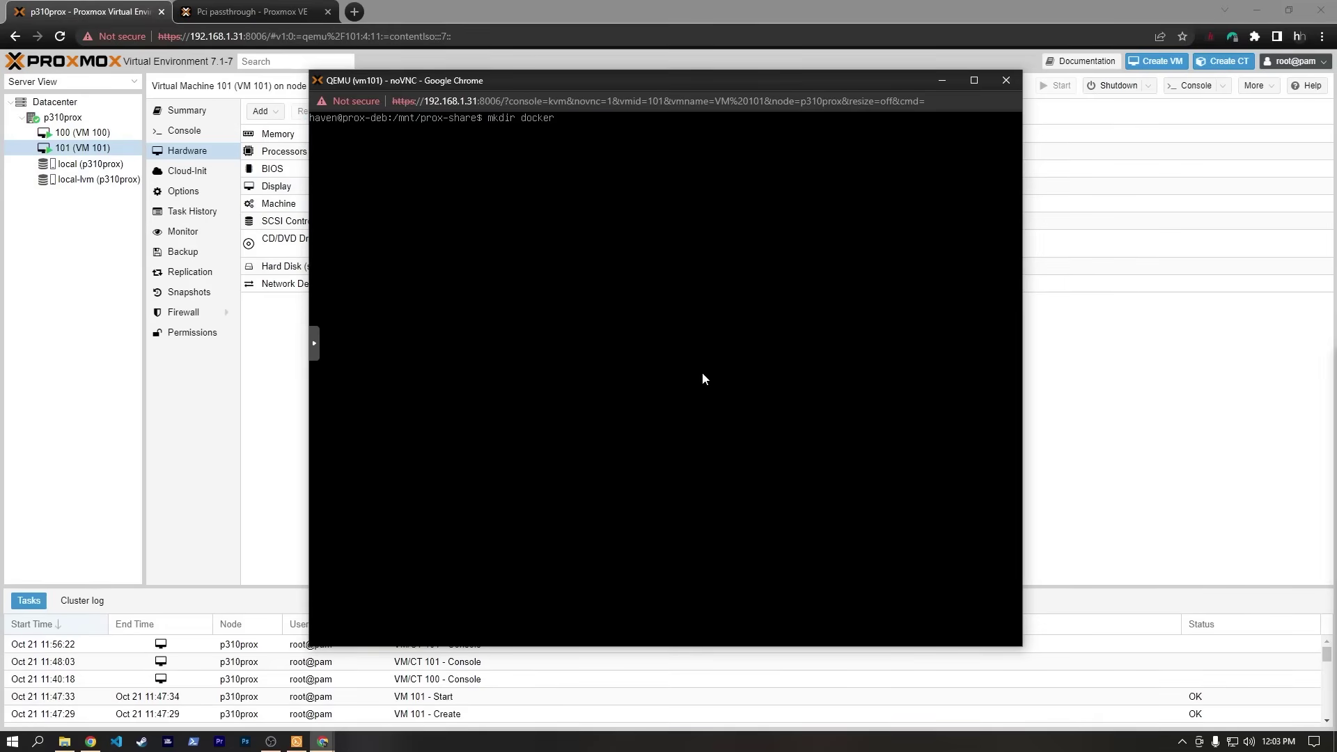
pyautogui.press('Return')
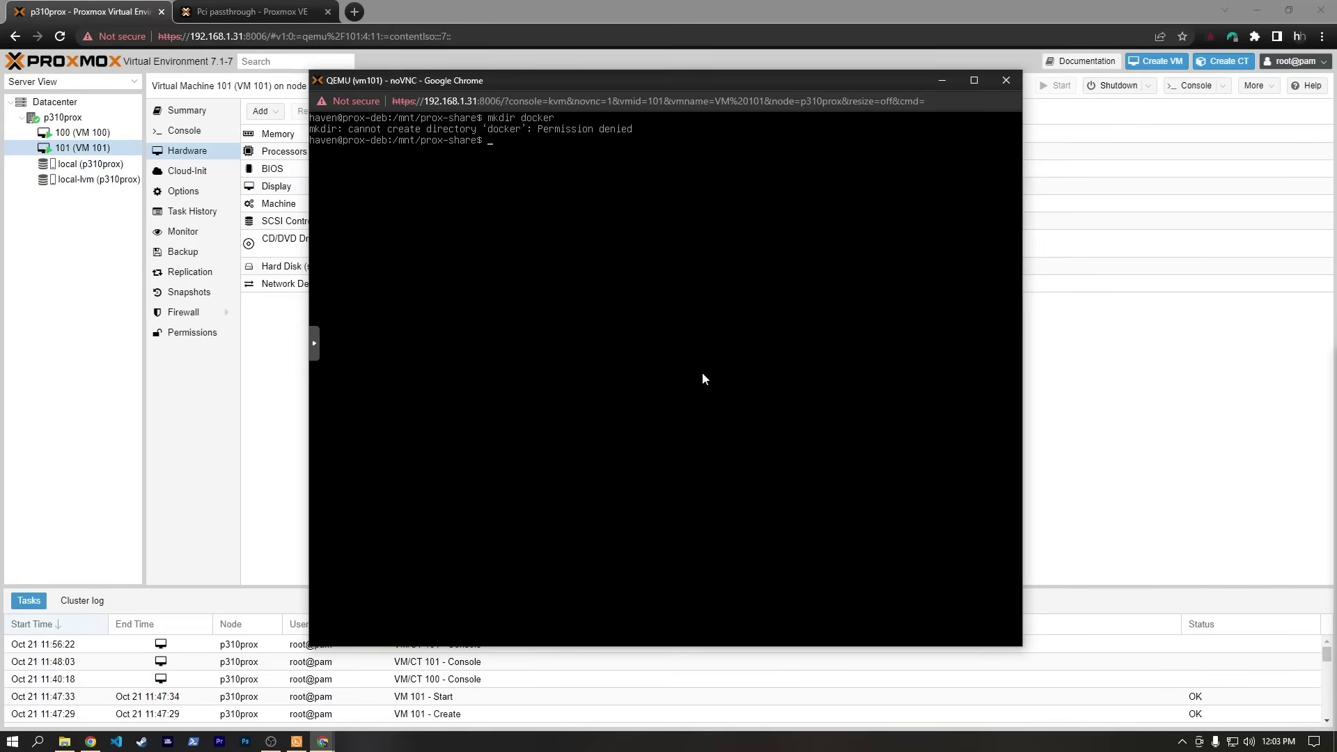
# Create the docker folder in /mnt/prox-share after the reboot and reposition the console window.
pyautogui.write('sudo docke')
pyautogui.press('BackSpace')
pyautogui.press('BackSpace')
pyautogui.press('BackSpace')
pyautogui.press('BackSpace')
pyautogui.press('BackSpace')
pyautogui.write('mkdir')
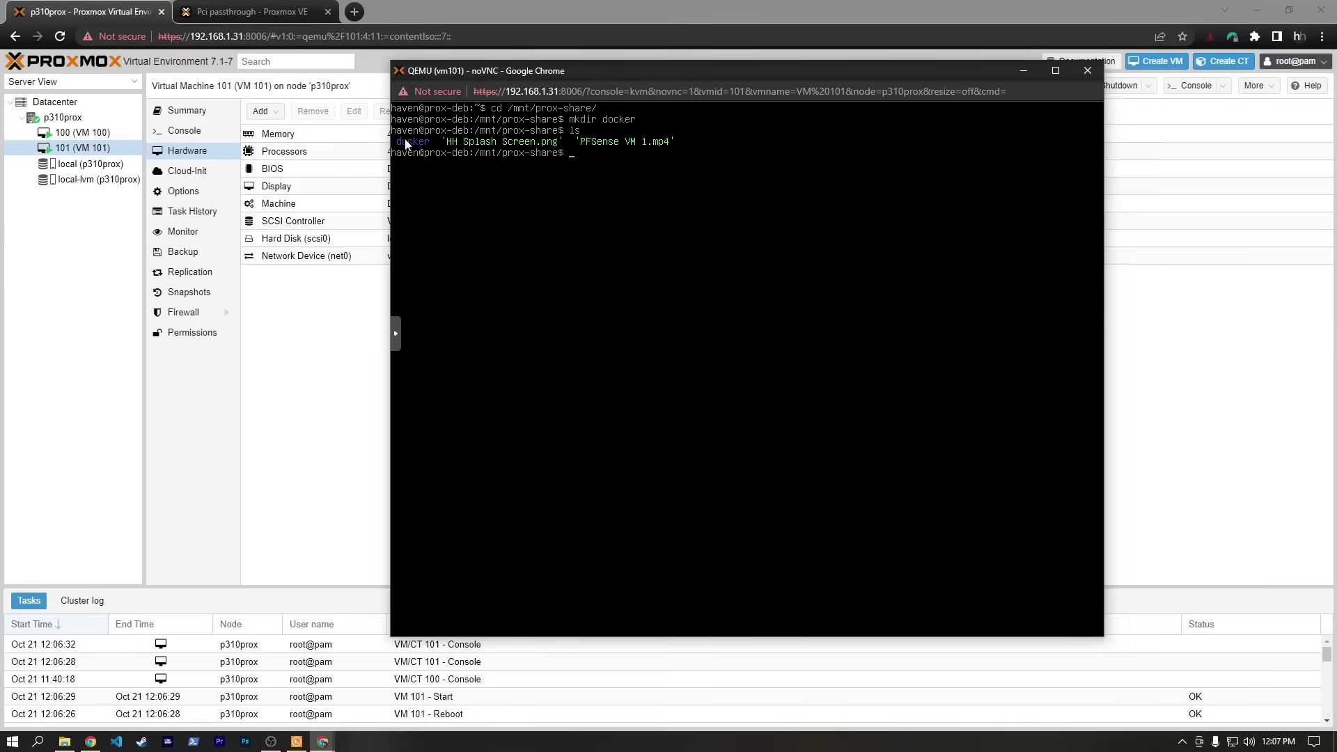
pyautogui.moveTo(602, 77); pyautogui.dragTo(592, 98)
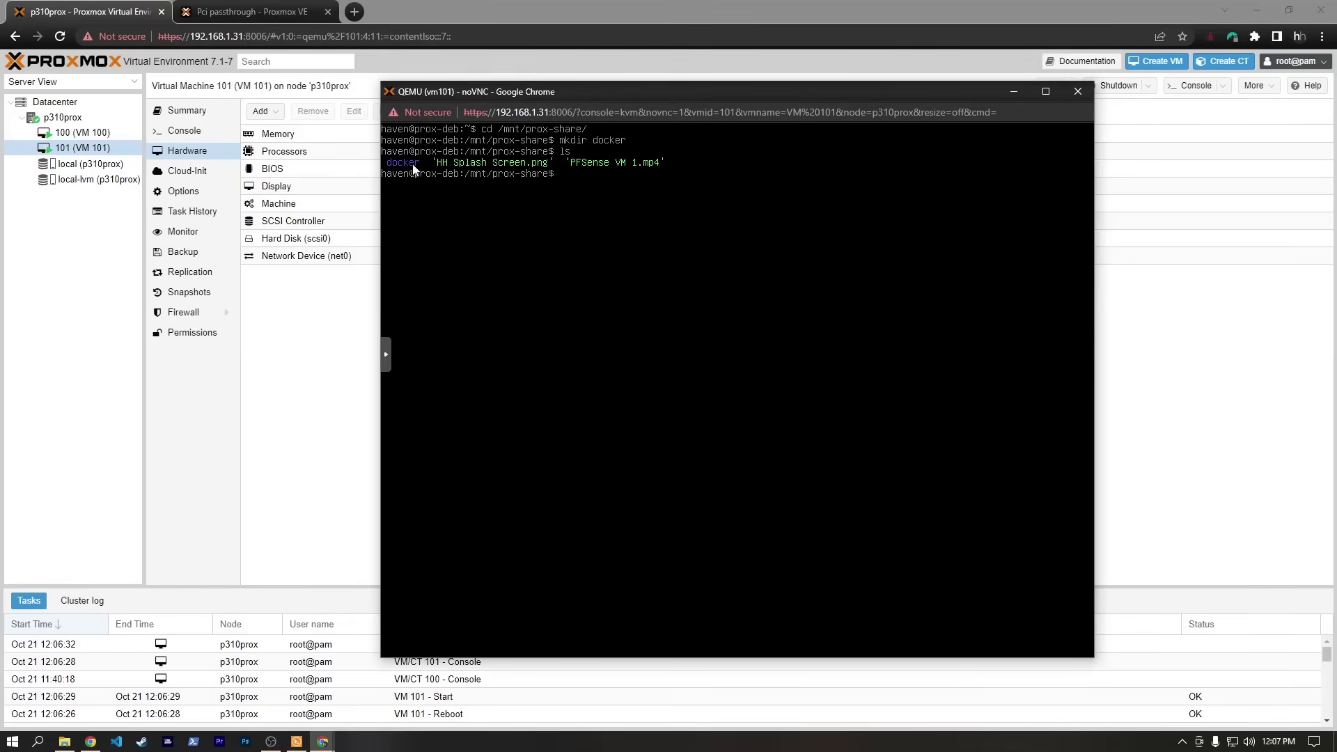
pyautogui.moveTo(612, 100); pyautogui.dragTo(603, 102)
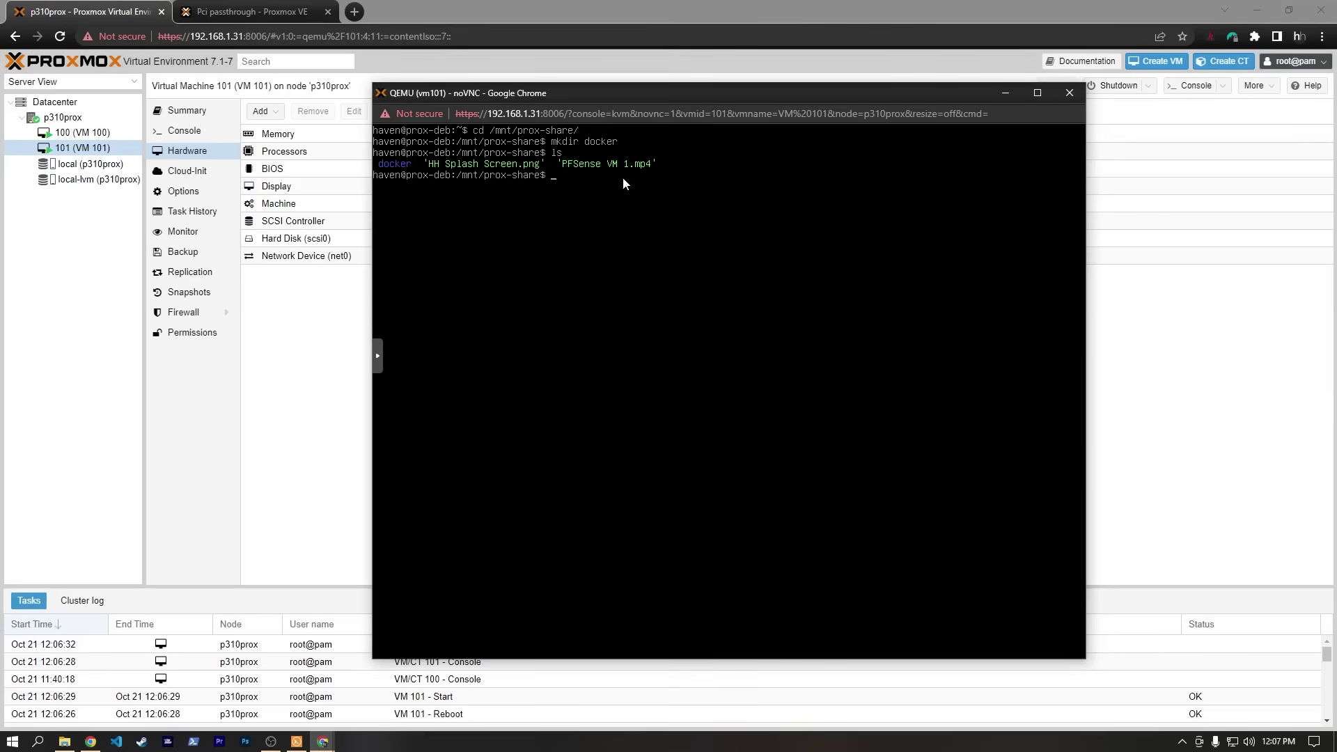
# Search 'docker installation debian' in a new tab and open the docs.docker.com Debian guide.
pyautogui.hotkey('ctrl', 't')
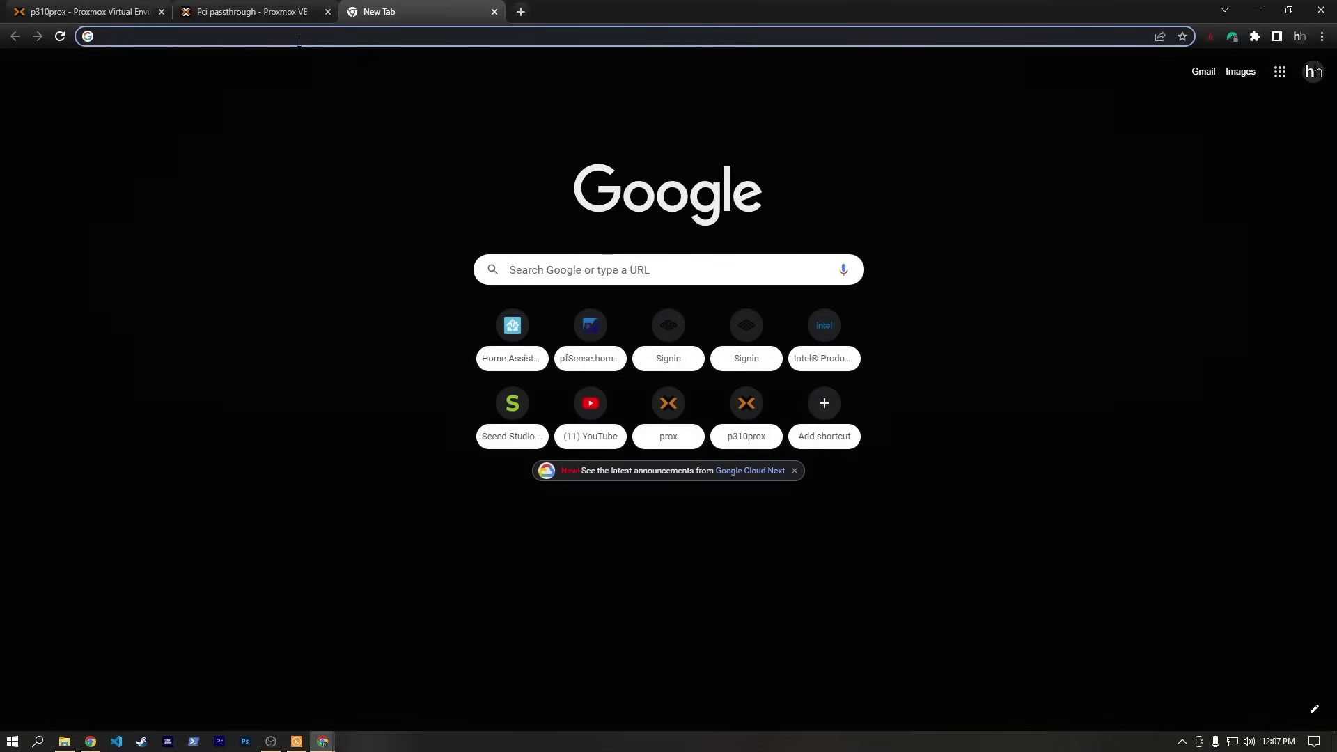
pyautogui.write('docker inst')
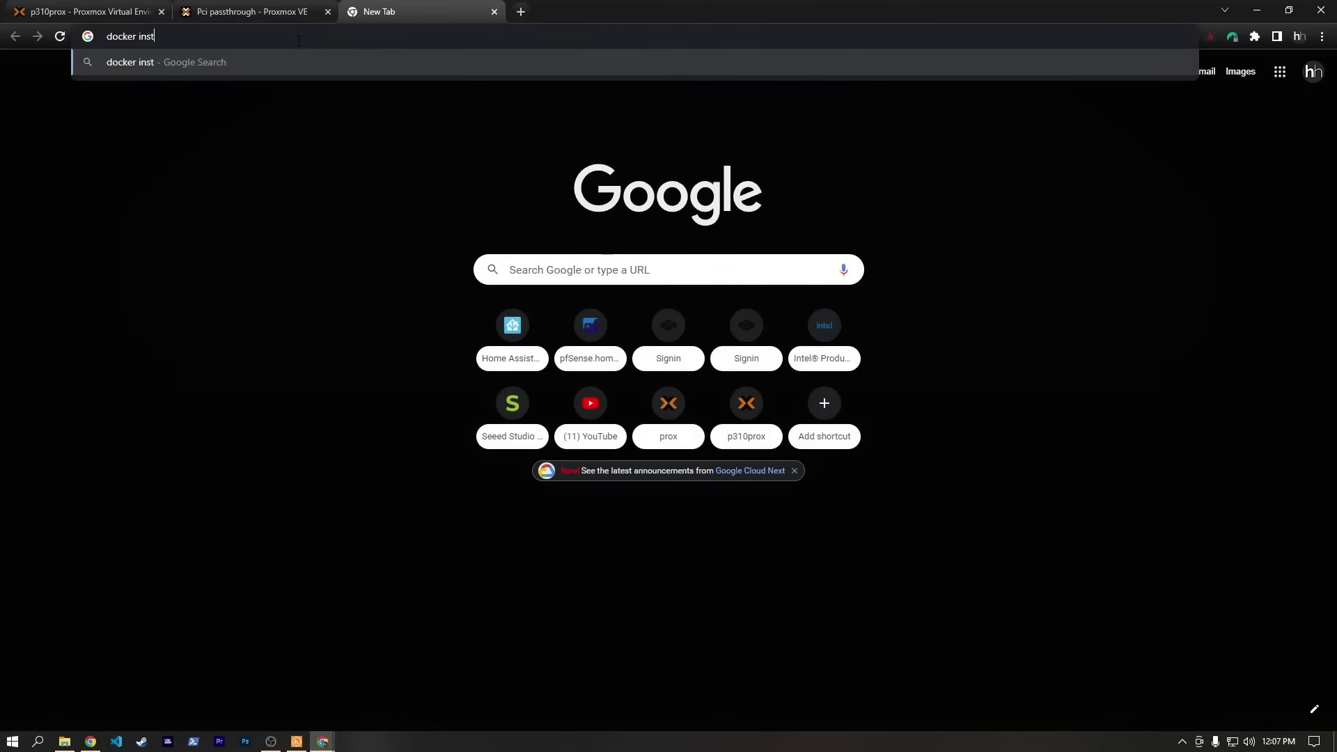
pyautogui.write('allation debian')
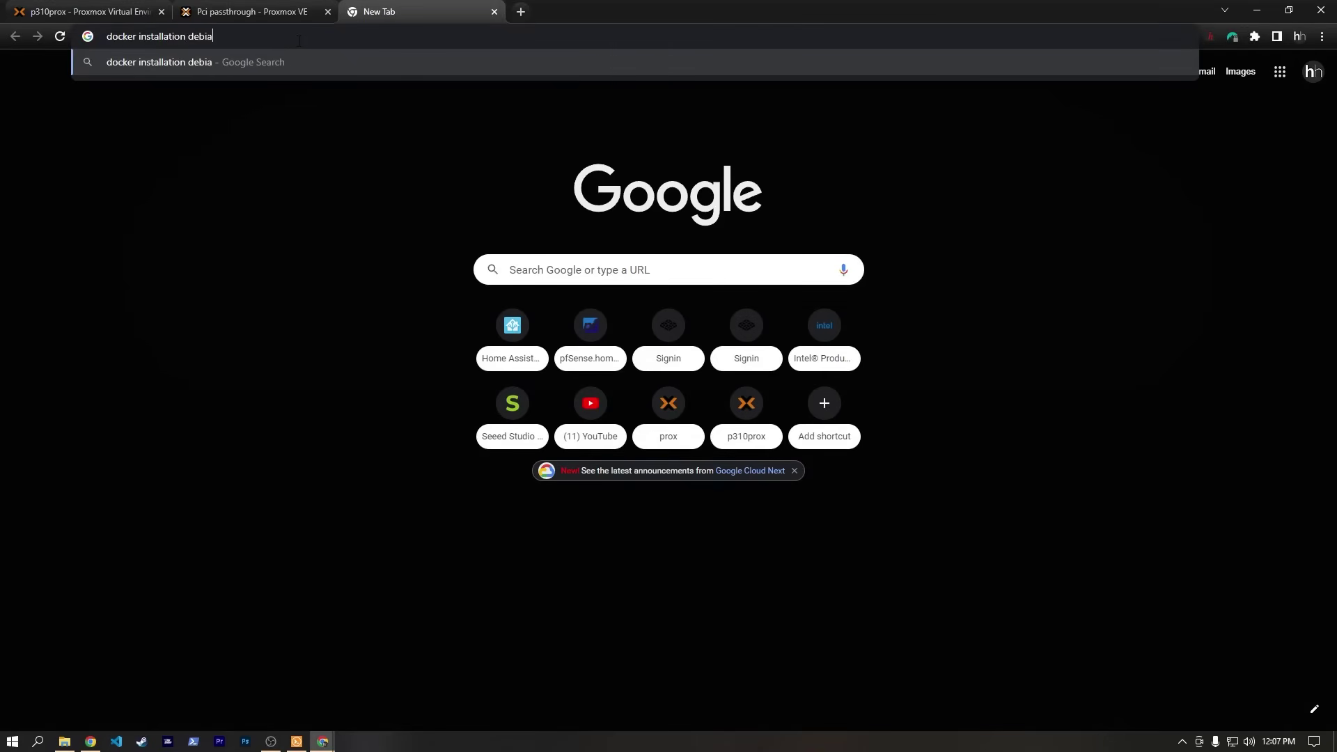
pyautogui.press('Return')
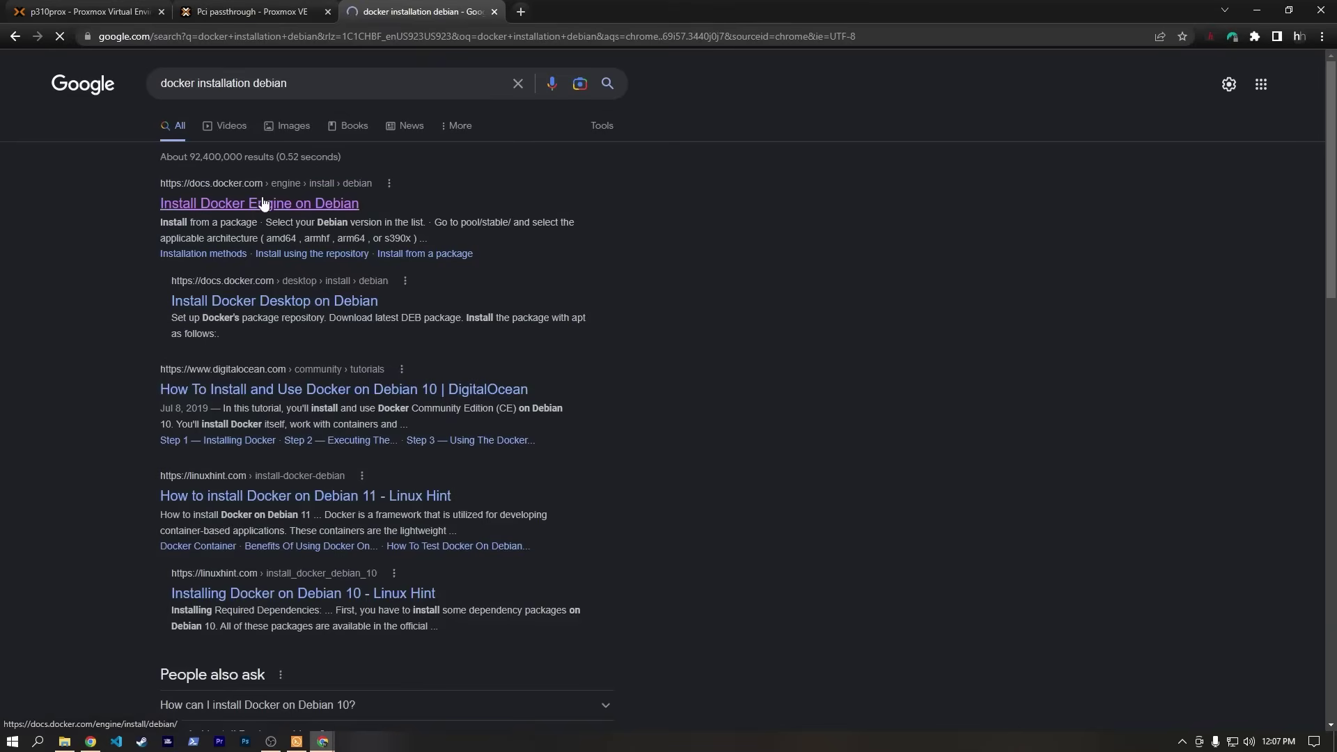
pyautogui.click(263, 203)
# Find the convenience-script section and select its curl download command.
pyautogui.scroll(-4, 390, 299)
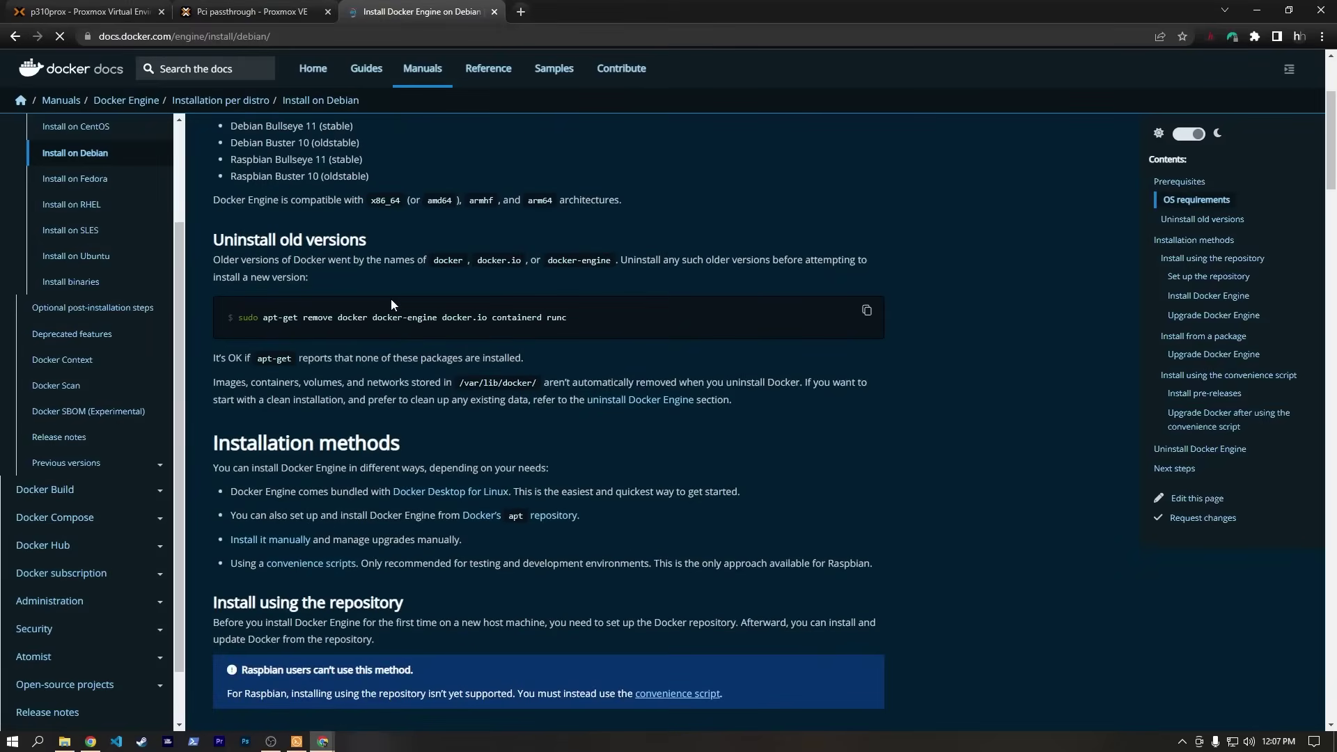
pyautogui.scroll(-12, 391, 298)
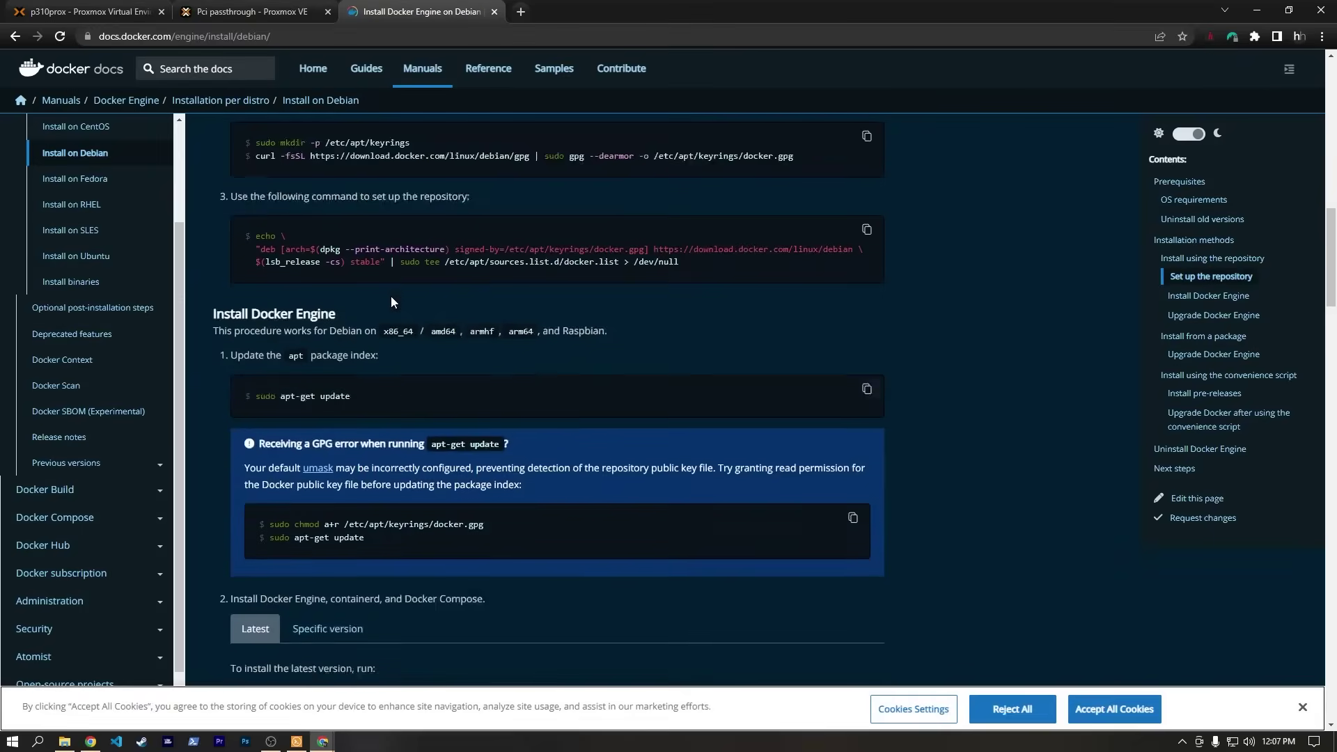
pyautogui.scroll(-7, 391, 301)
pyautogui.scroll(-3, 390, 301)
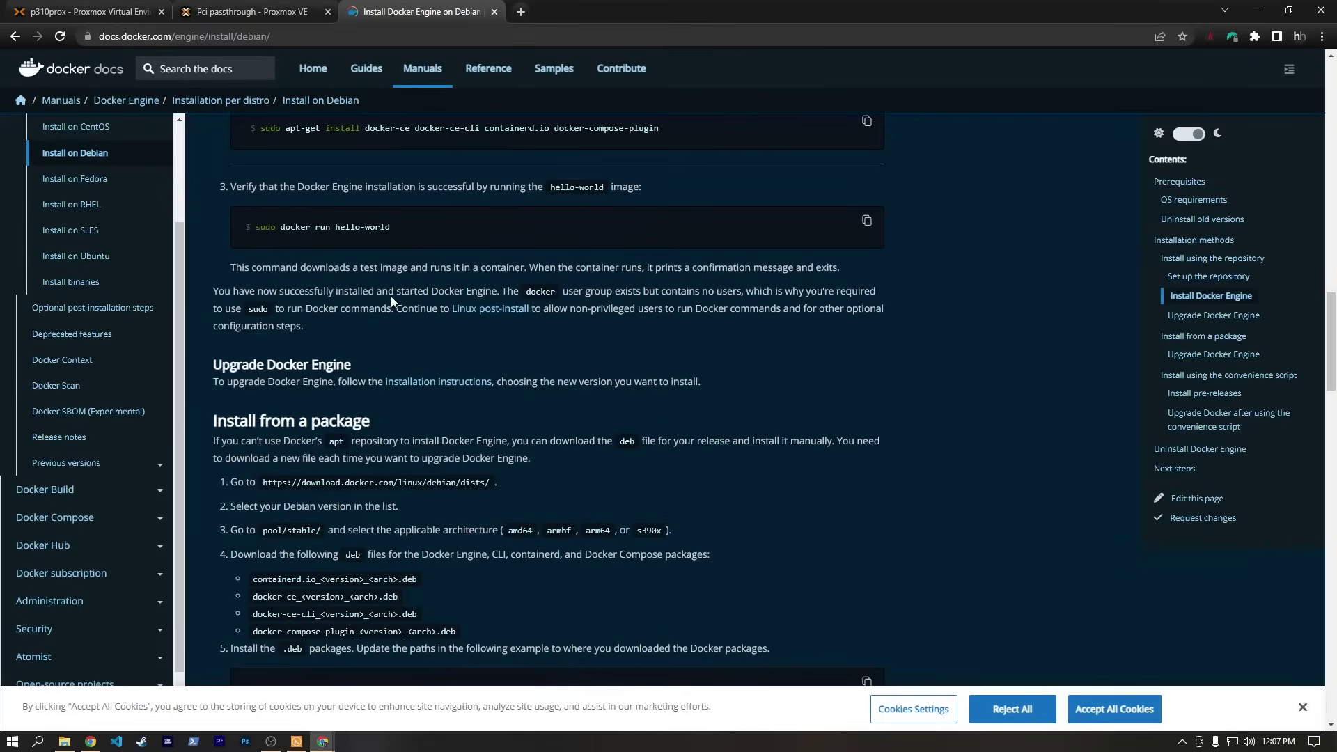
pyautogui.scroll(-4, 391, 295)
pyautogui.scroll(15, 390, 296)
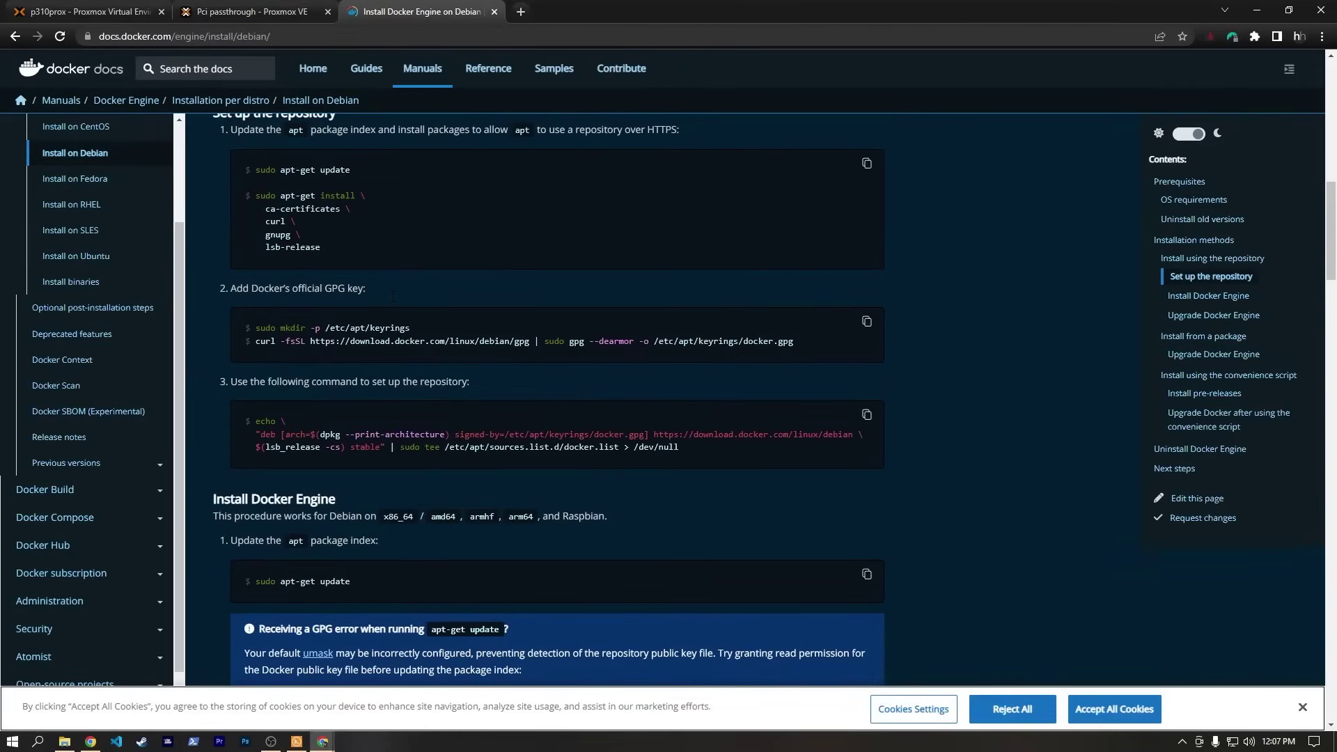
pyautogui.scroll(6, 392, 296)
pyautogui.scroll(-18, 392, 296)
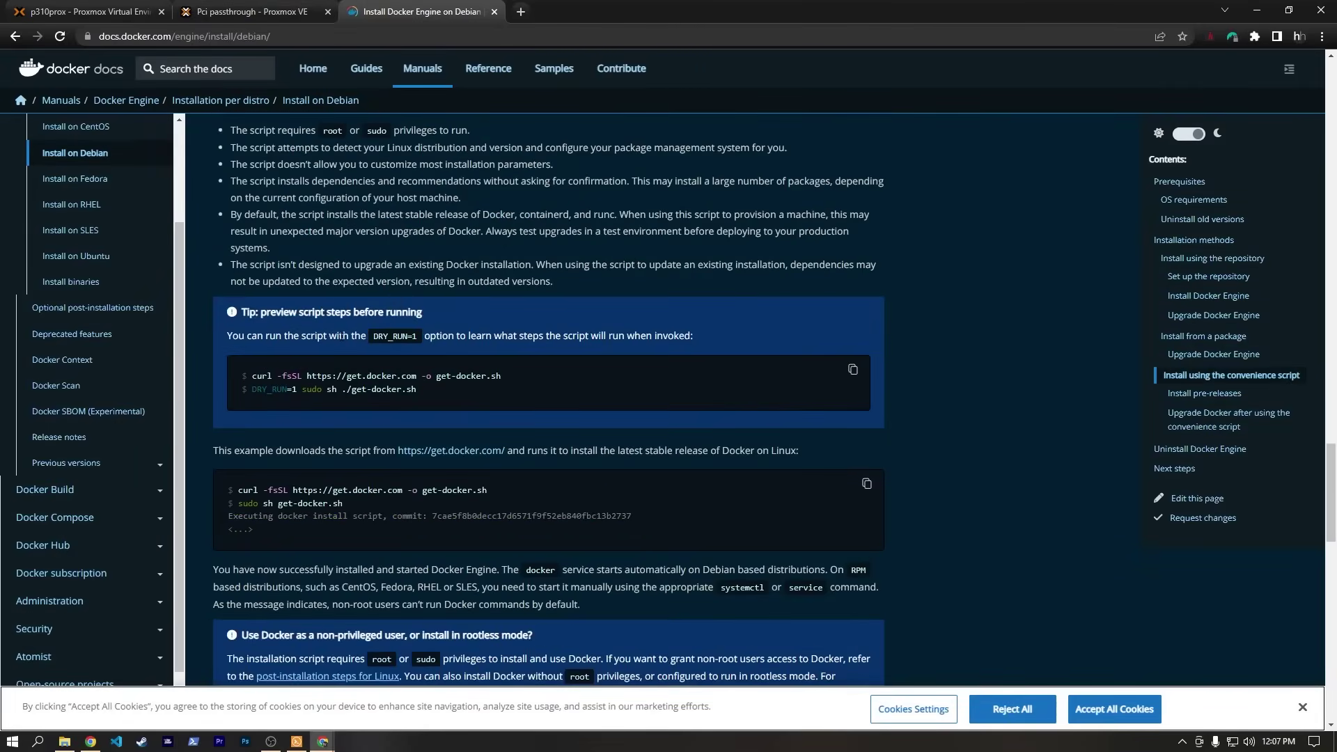
pyautogui.scroll(2, 549, 403)
pyautogui.scroll(-3, 343, 342)
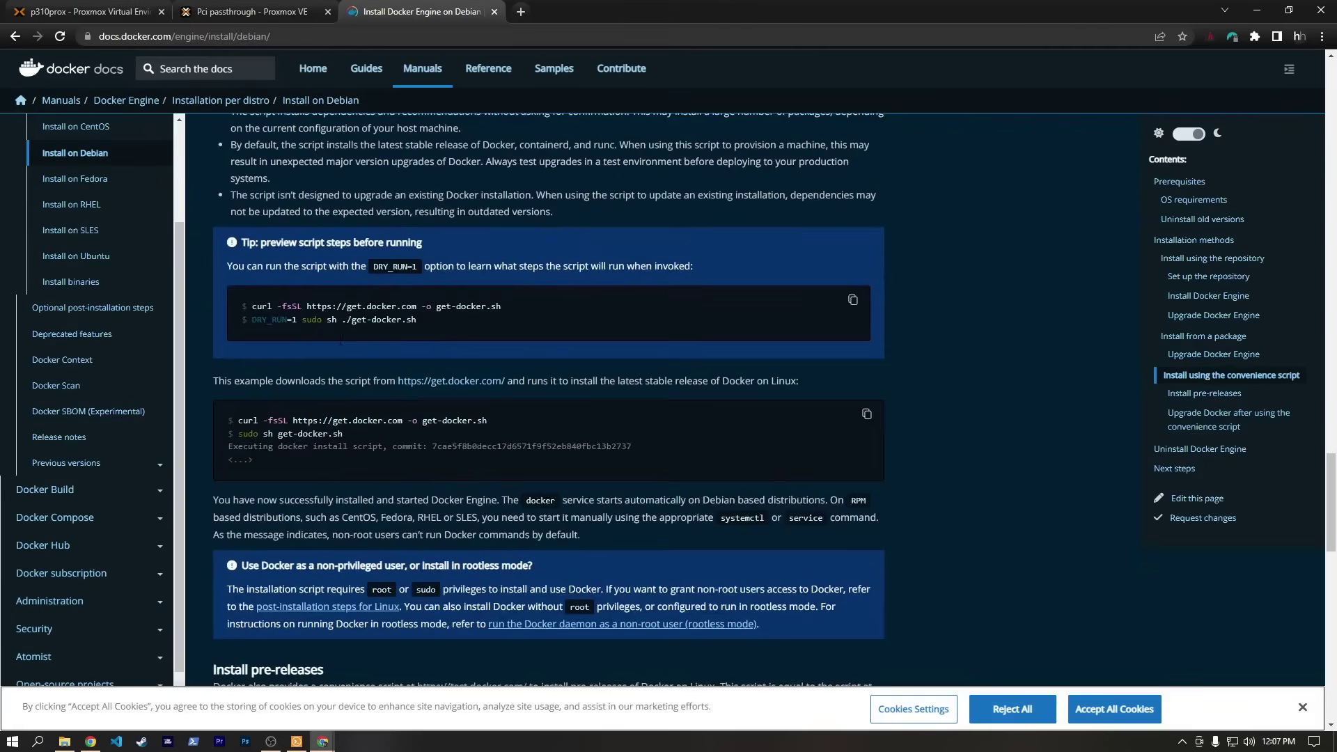
pyautogui.moveTo(238, 420); pyautogui.dragTo(493, 424)
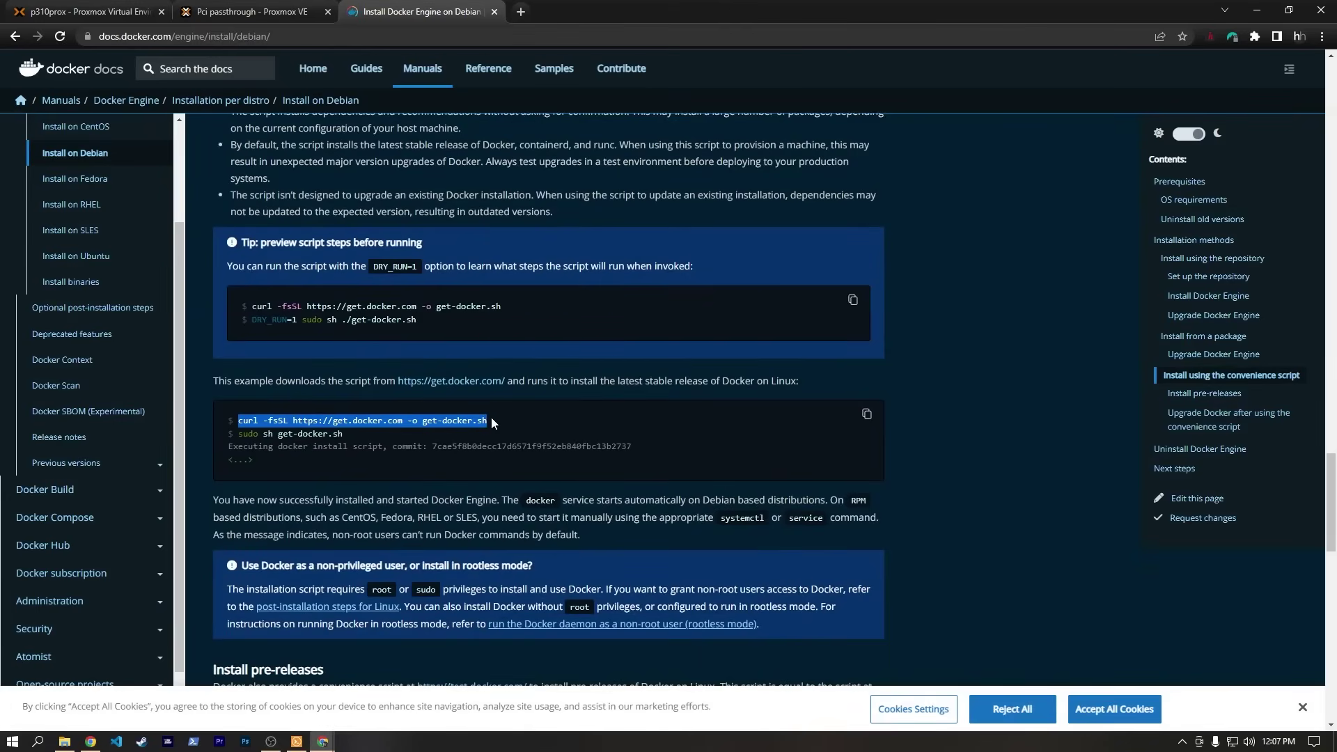
pyautogui.click(297, 742)
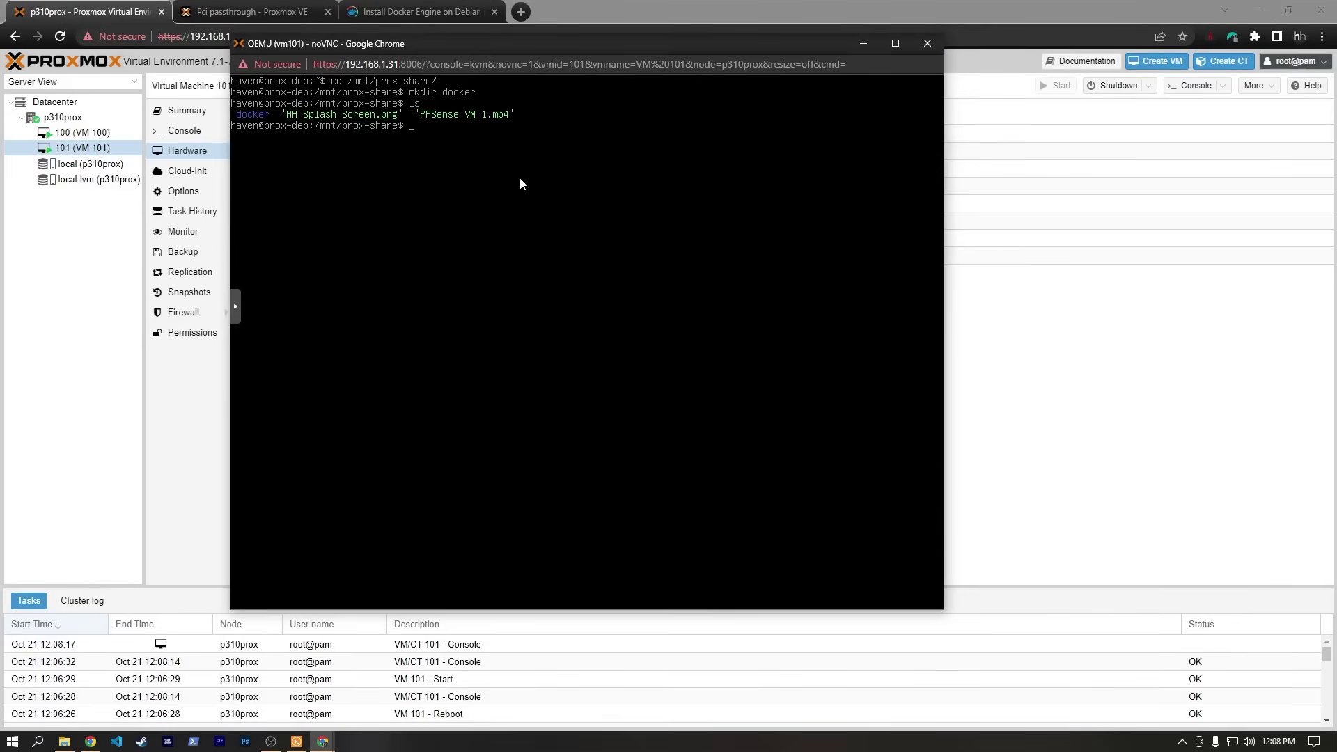
# Install curl on the VM with sudo apt install curl, confirming with y.
pyautogui.write('sudo apt install curl')
pyautogui.press('Return')
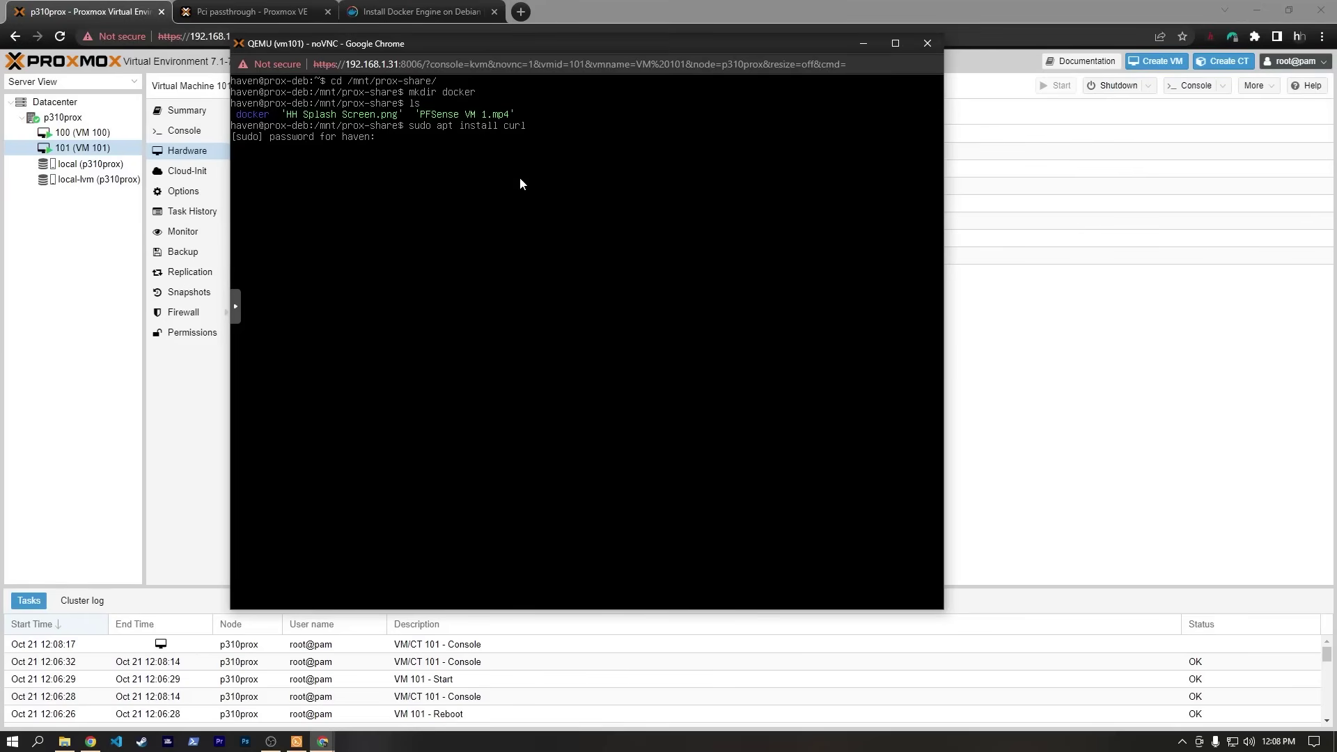
pyautogui.press('Return')
pyautogui.write('y')
pyautogui.press('Return')
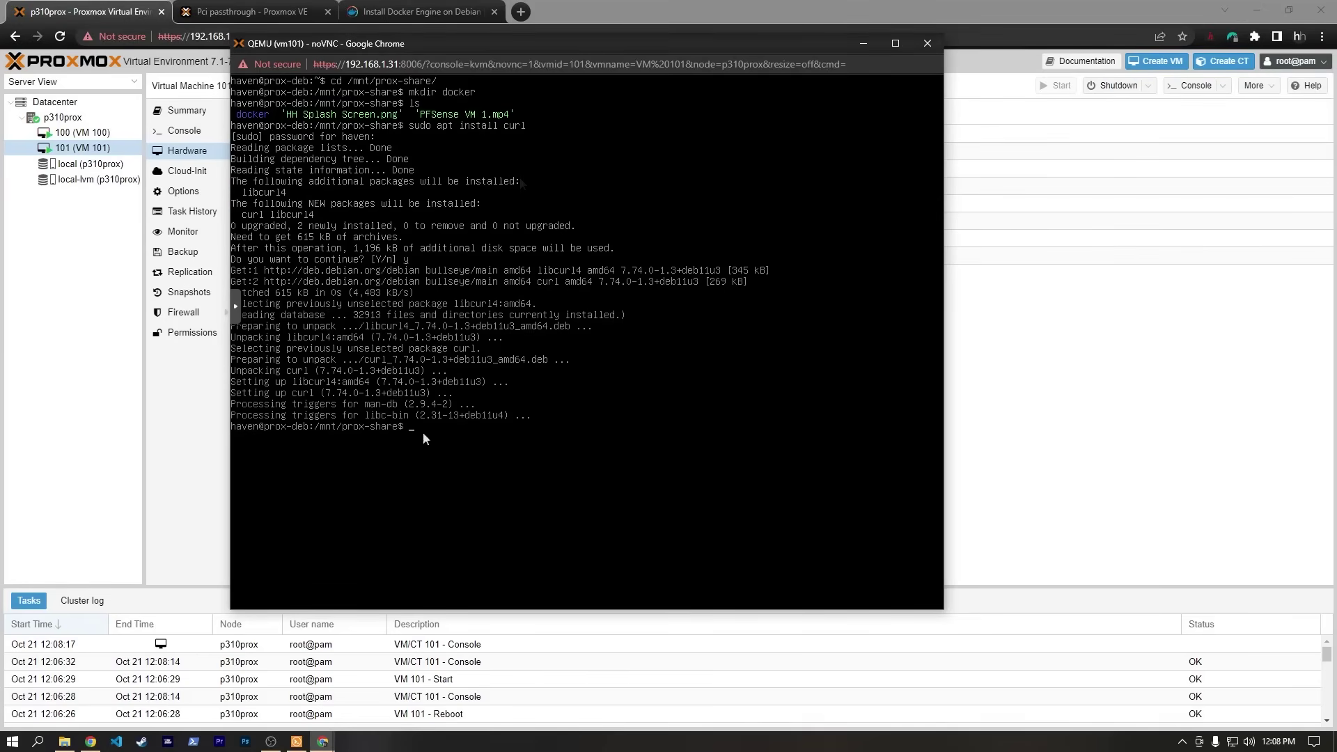
# Copy the selected curl get-docker.sh command from the Docker docs page.
pyautogui.click(323, 742)
pyautogui.click(254, 679)
pyautogui.rightClick(341, 426)
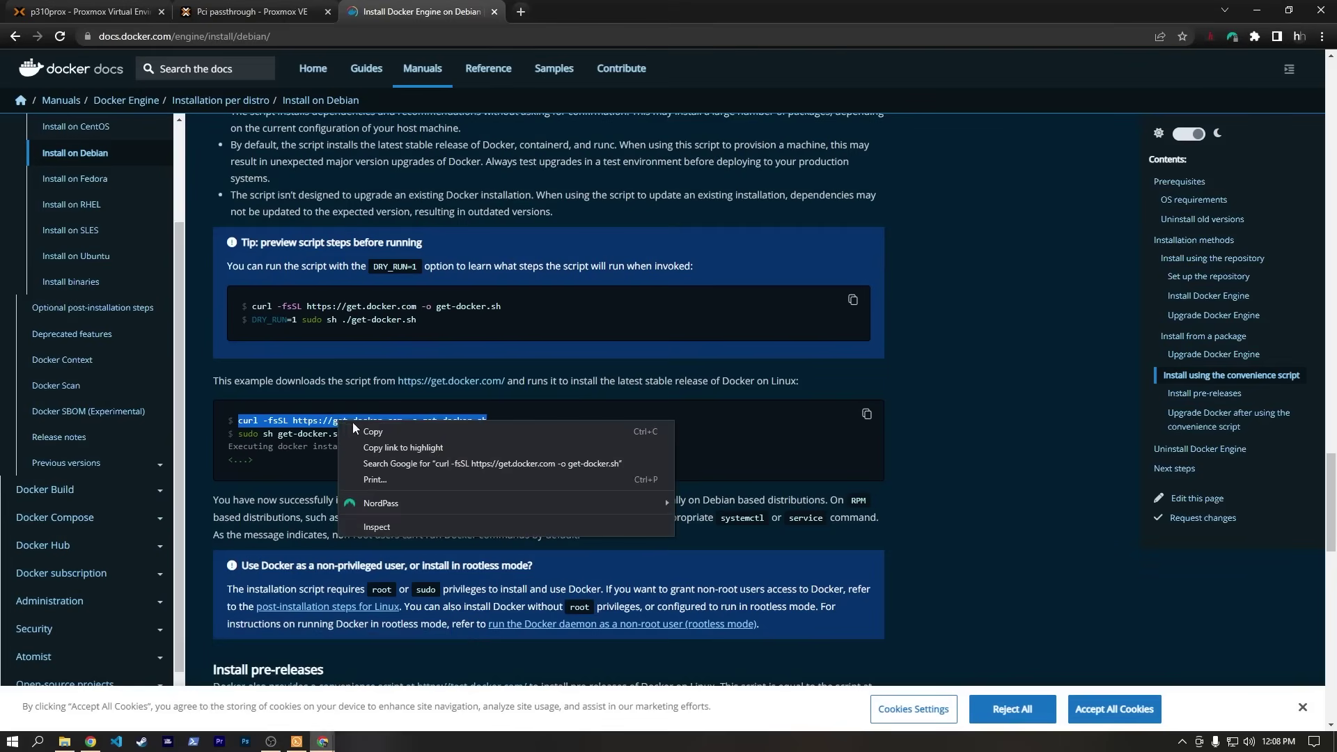
pyautogui.click(363, 443)
# Close the VM's noVNC console window and return to Solar-PuTTY.
pyautogui.click(297, 742)
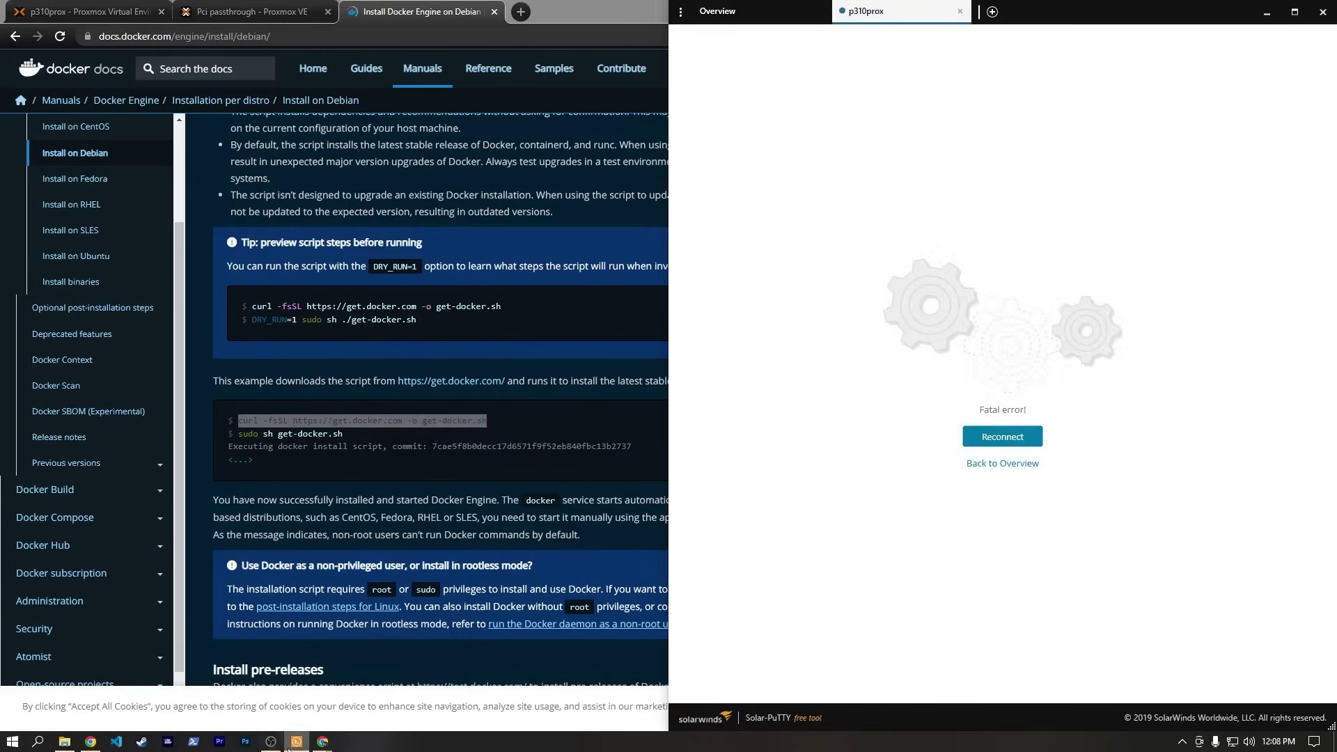
pyautogui.click(297, 742)
pyautogui.moveTo(333, 733)
pyautogui.click(397, 686)
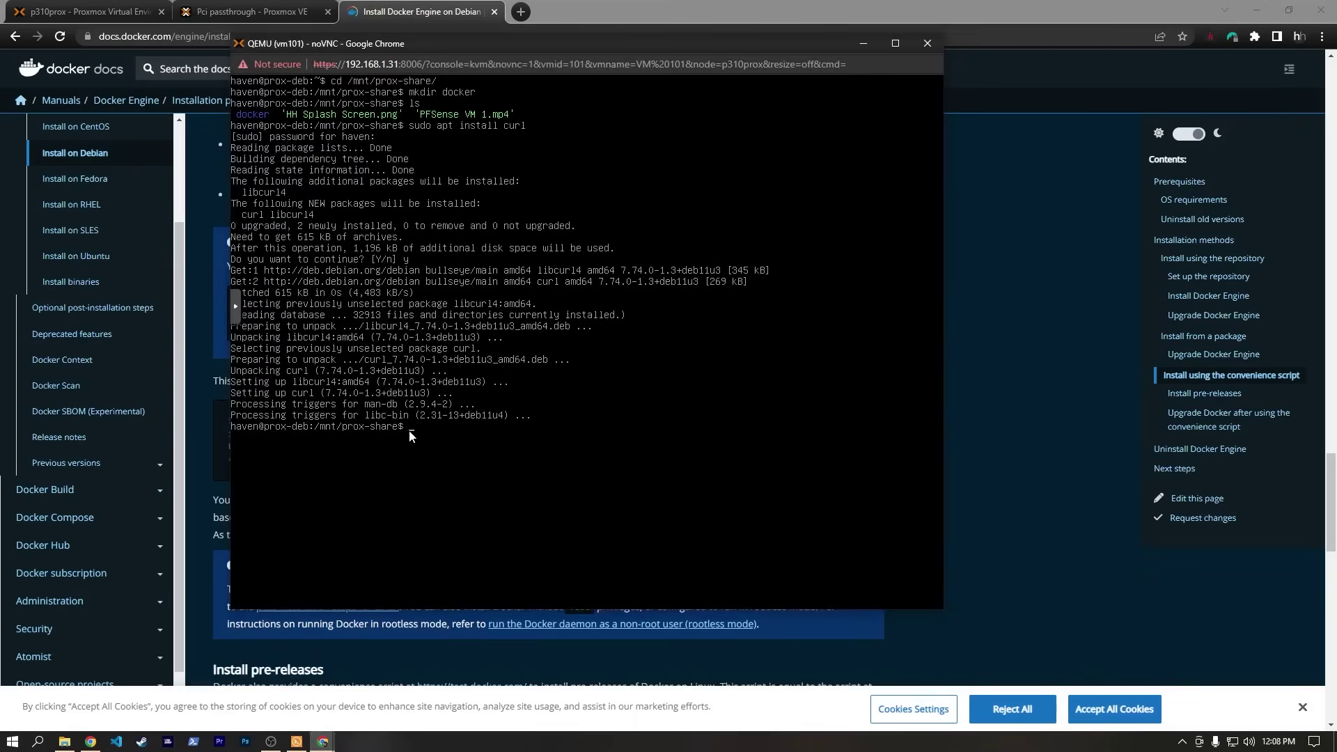
pyautogui.moveTo(510, 44); pyautogui.dragTo(537, 46)
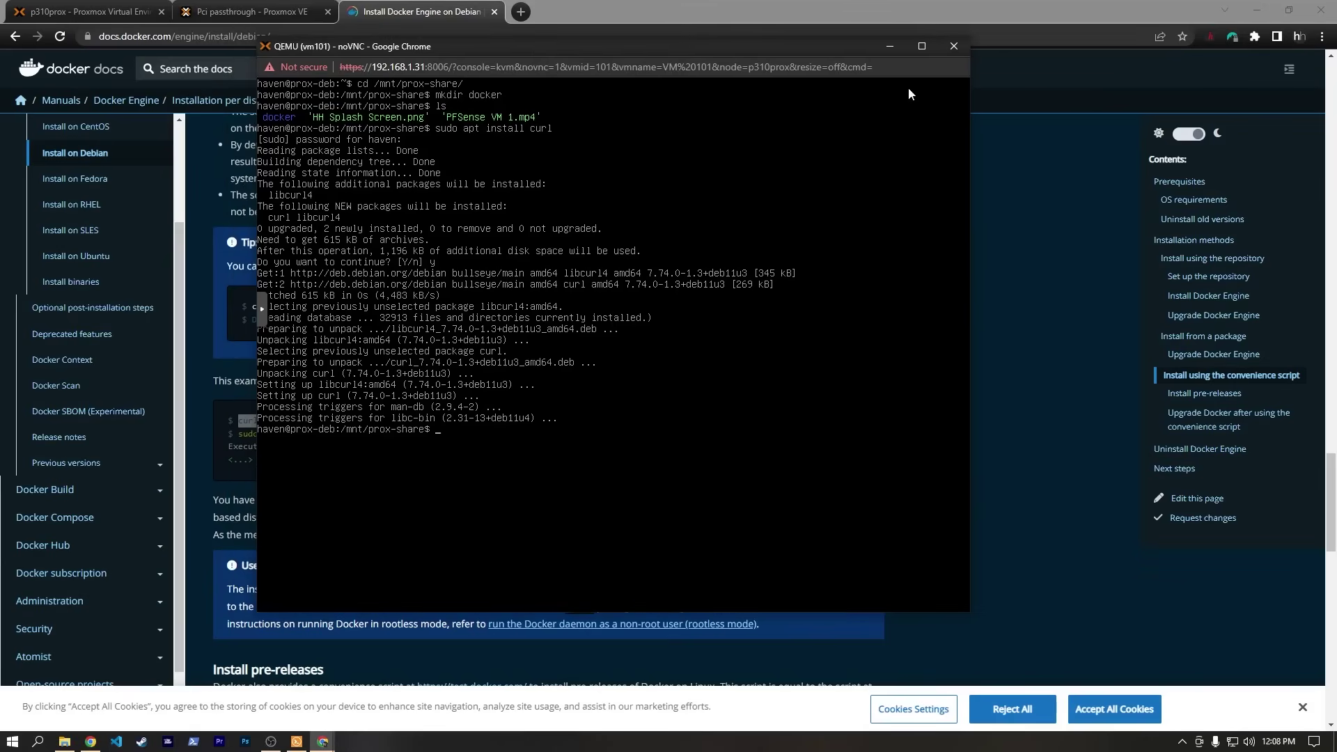
pyautogui.click(955, 43)
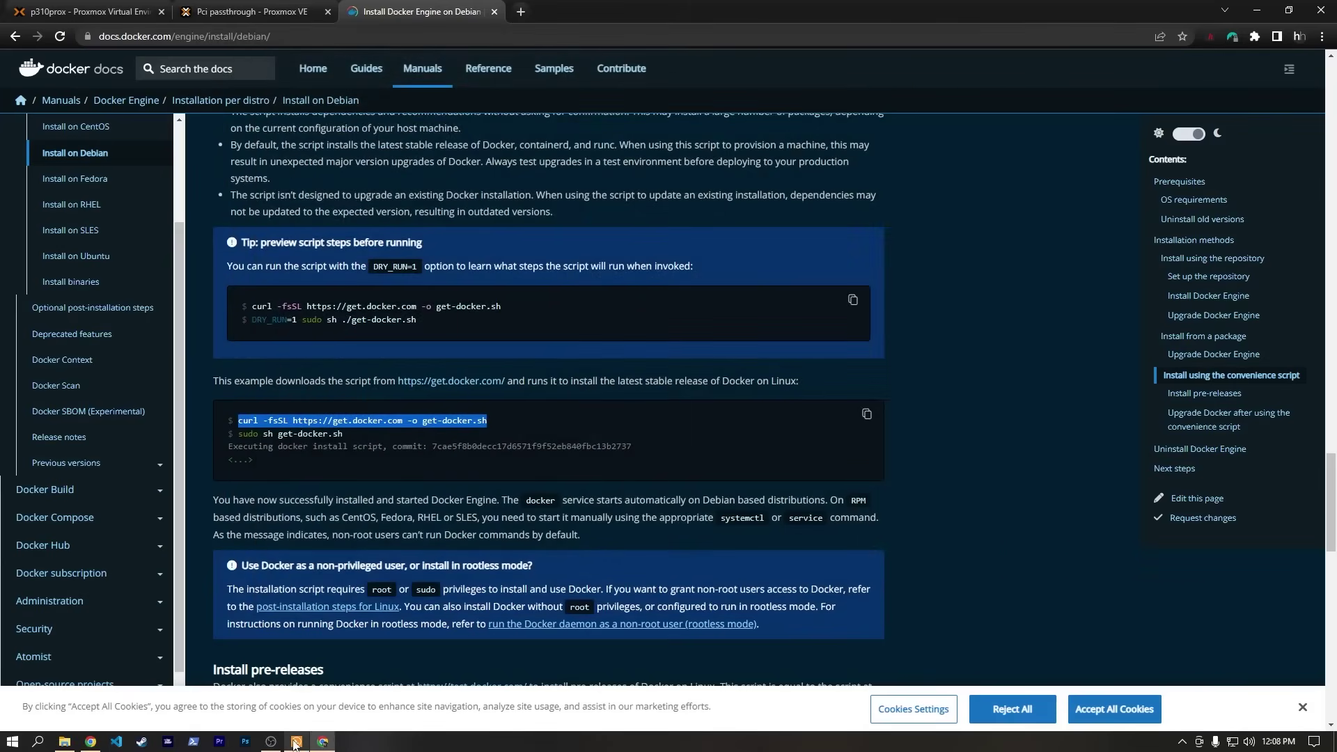
pyautogui.click(296, 741)
# Name the session prox-deb and set host 192.168.1.250 after checking the VM's IP address.
pyautogui.click(922, 82)
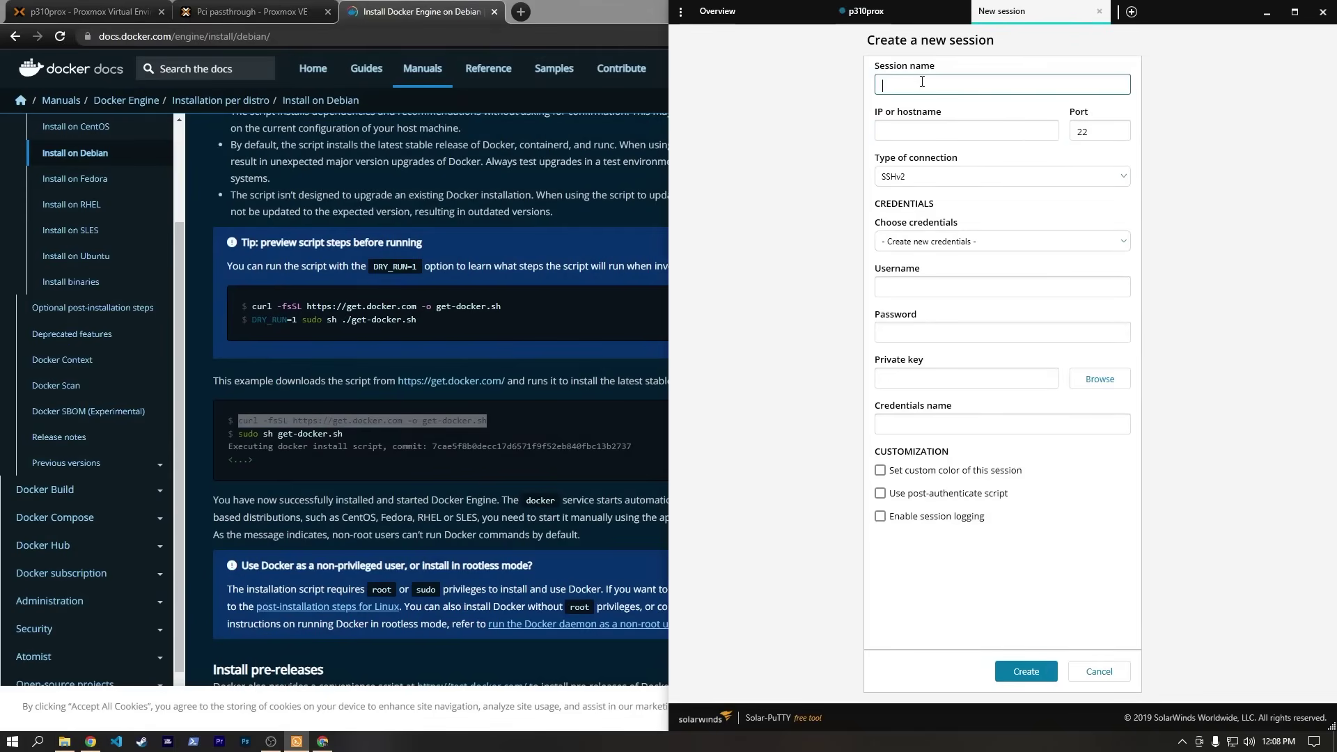
pyautogui.write('prox-deb')
pyautogui.press('Tab')
pyautogui.write('192.168')
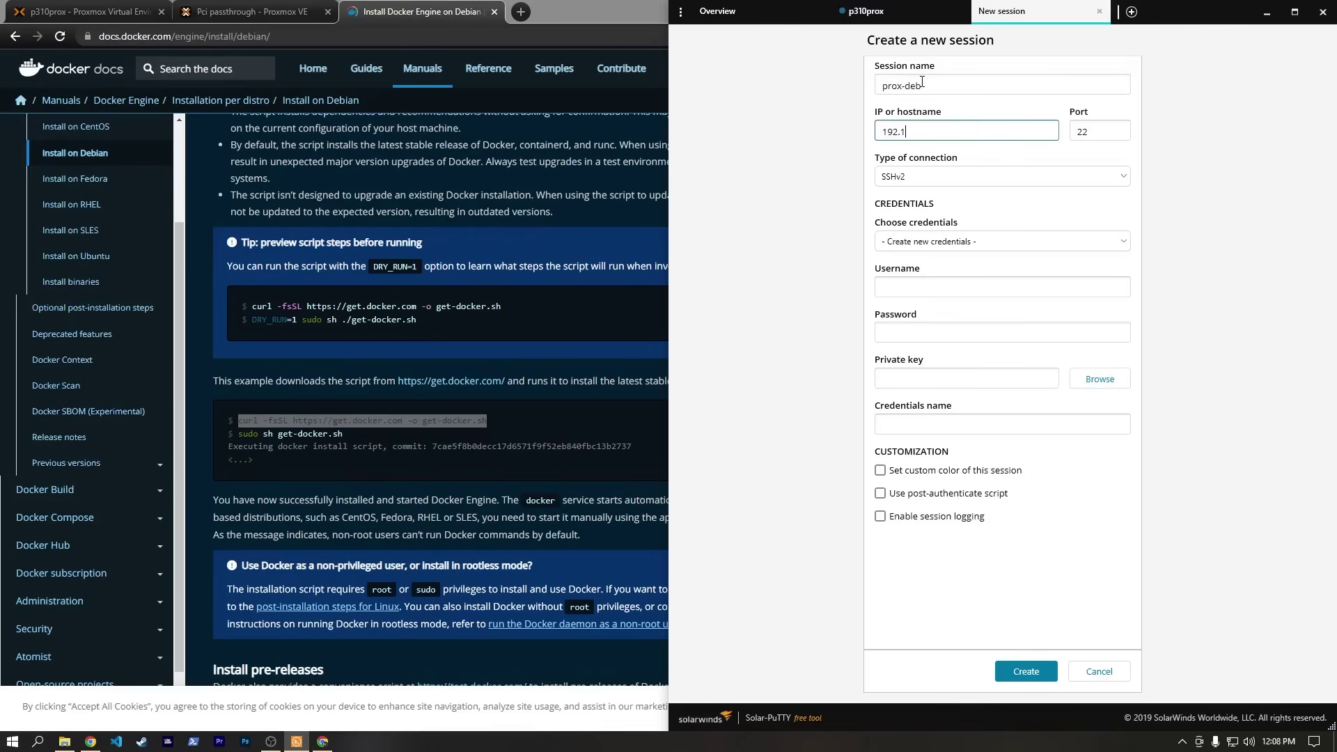
pyautogui.write('.1.')
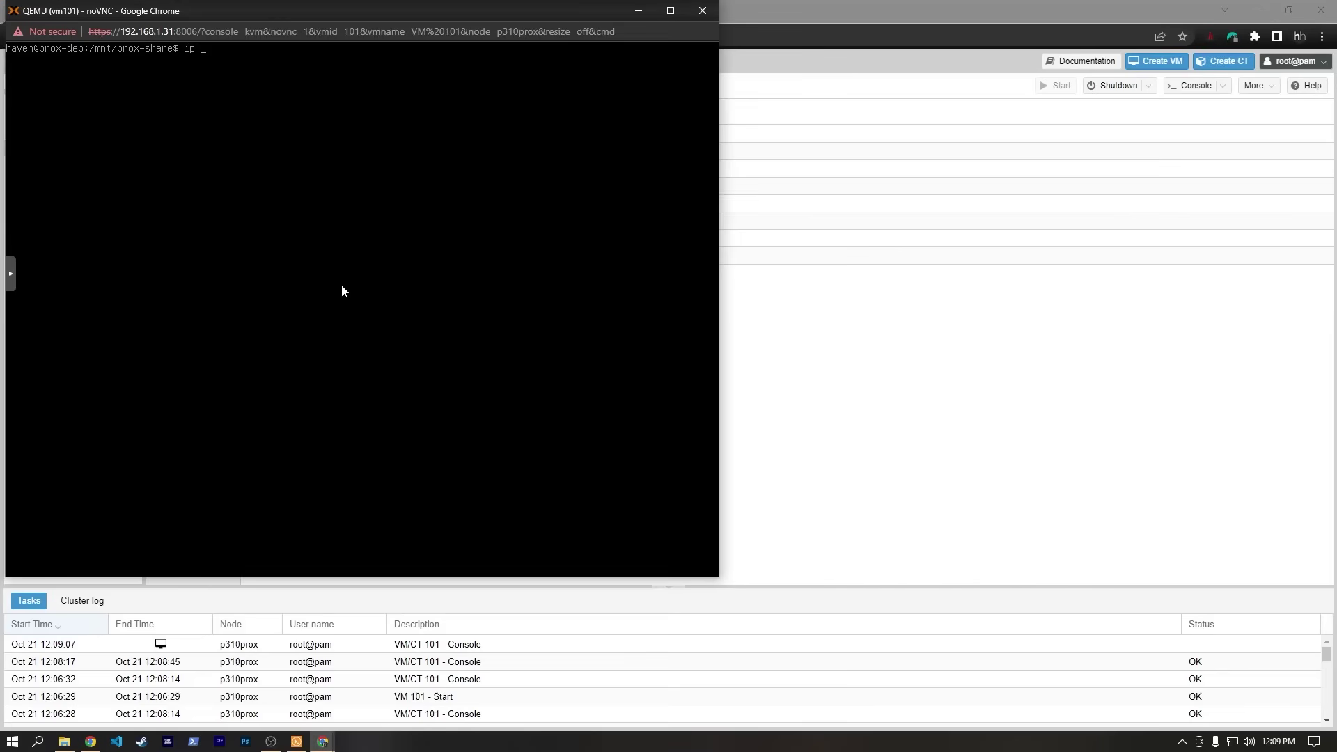
pyautogui.write('address')
pyautogui.press('Return')
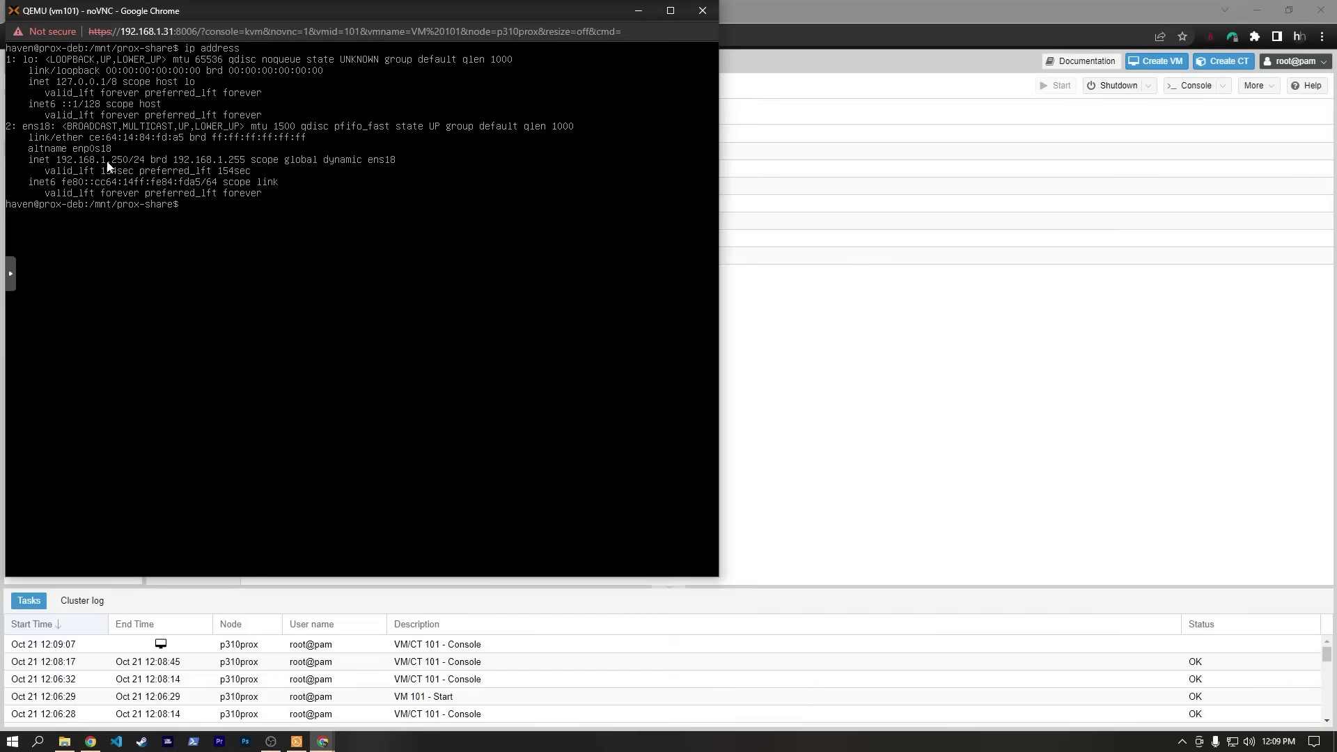
pyautogui.click(639, 13)
pyautogui.click(296, 743)
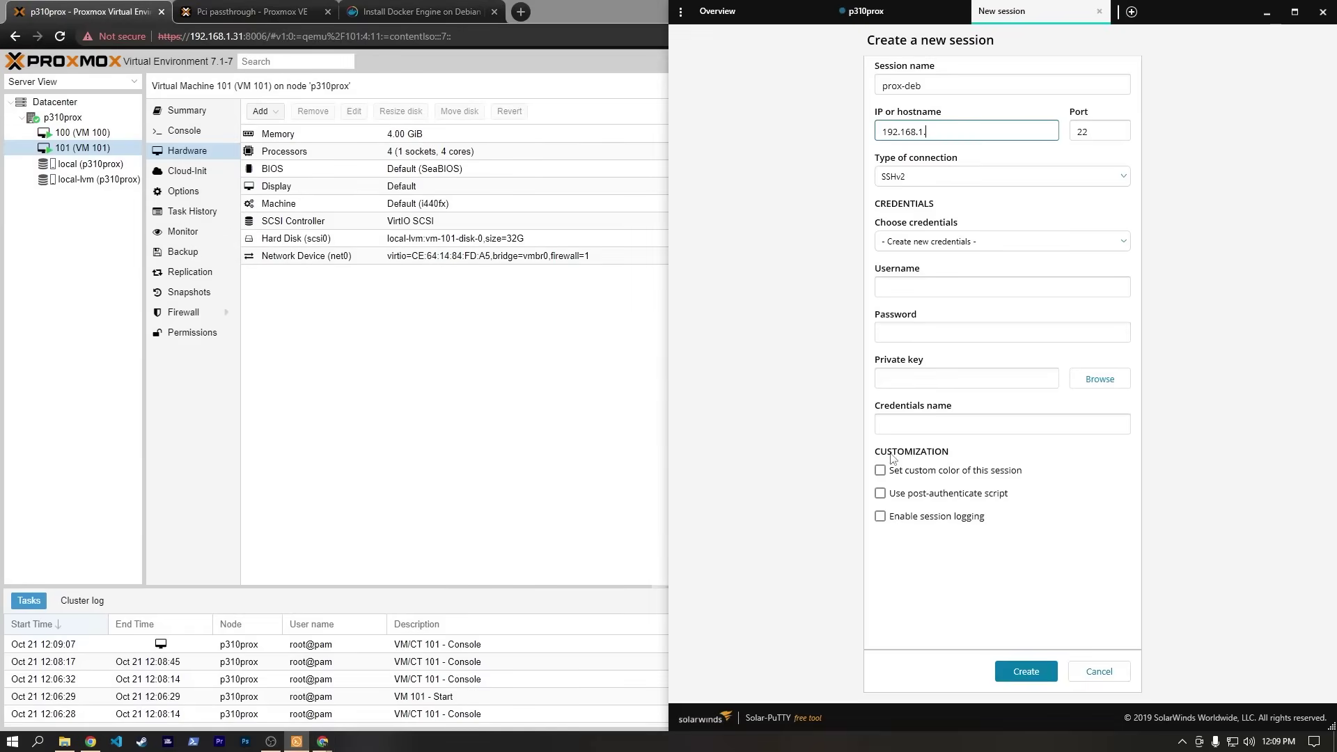
pyautogui.write('250')
# Enter the login username and password, name the credentials prox-deb, and create the session.
pyautogui.click(942, 283)
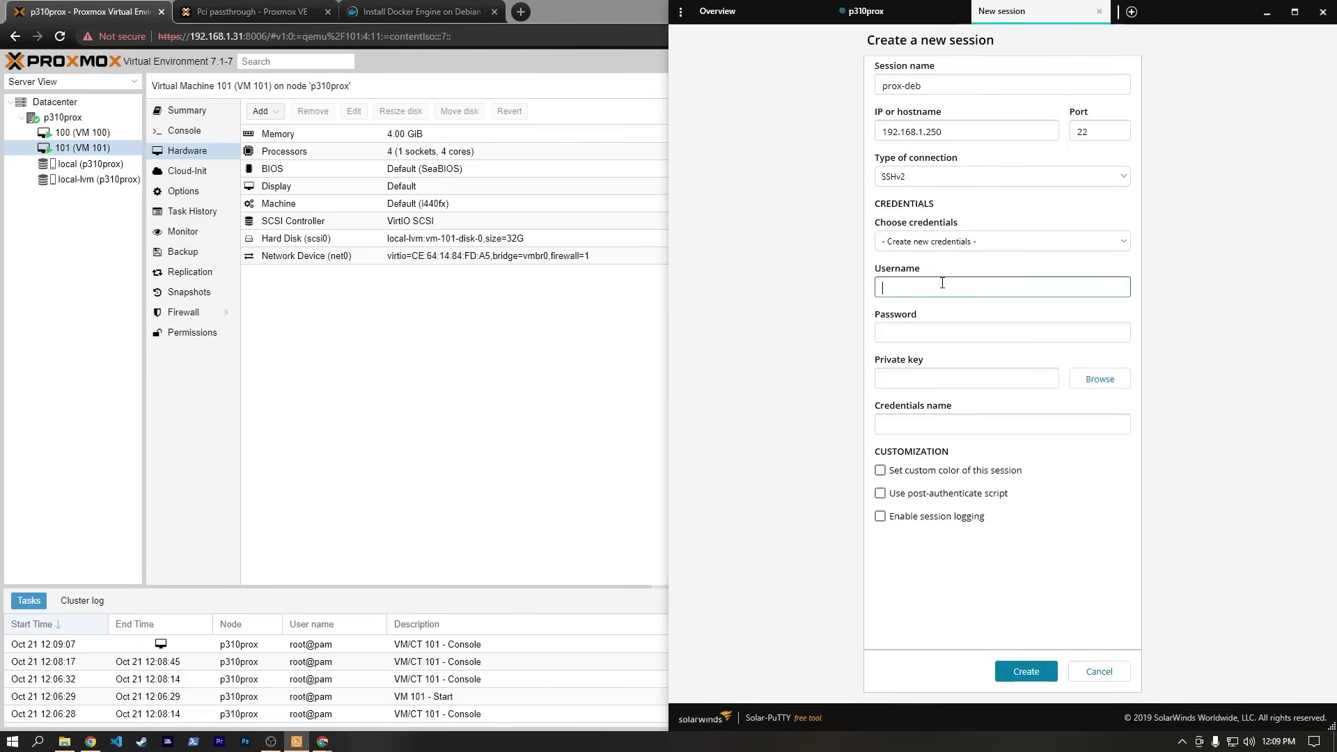
pyautogui.write('haven')
pyautogui.press('Tab')
pyautogui.write('*****')
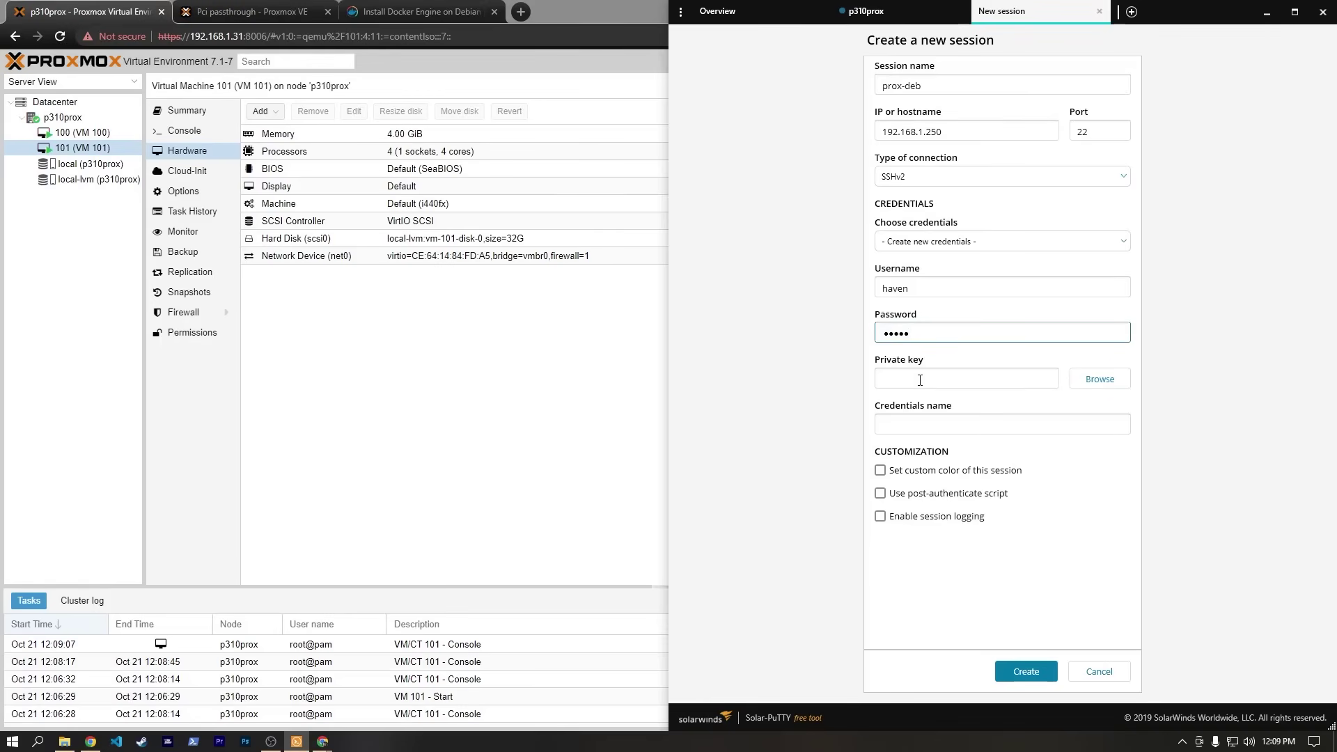
pyautogui.click(929, 424)
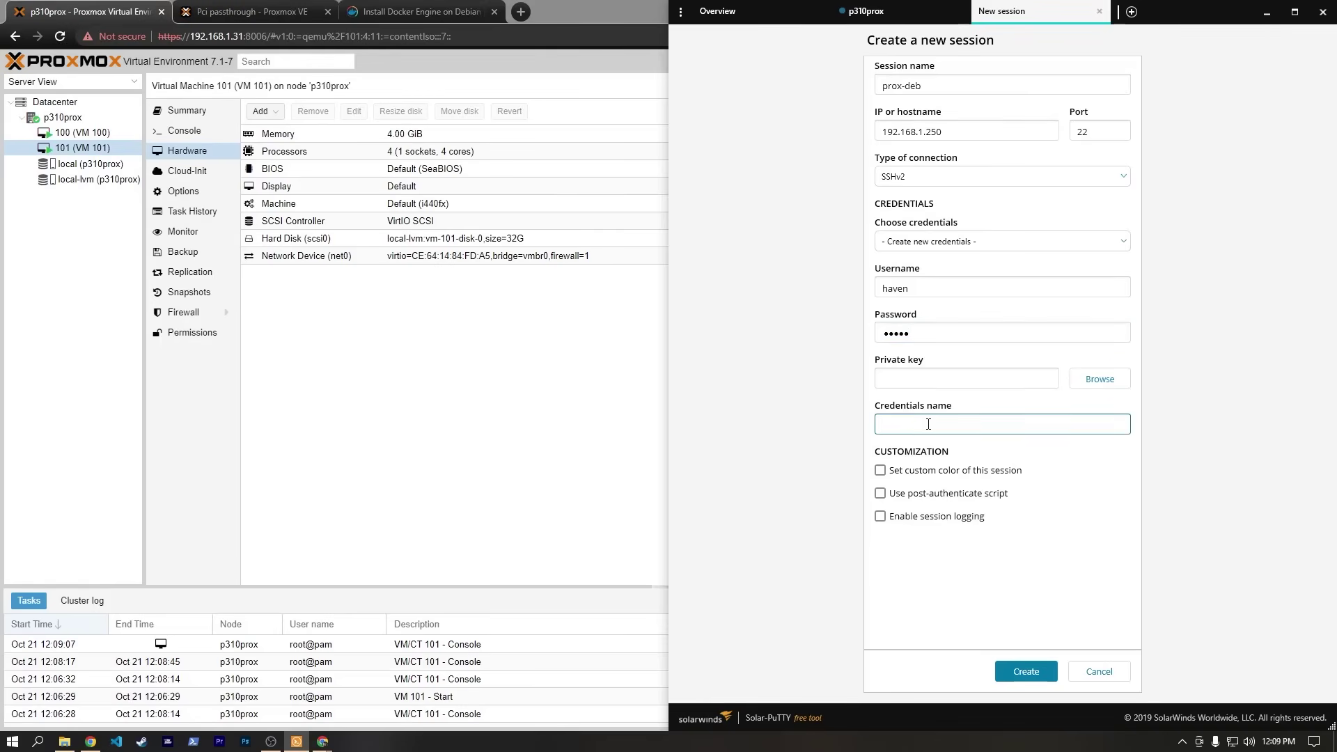
pyautogui.write('prox-deb')
pyautogui.click(1023, 672)
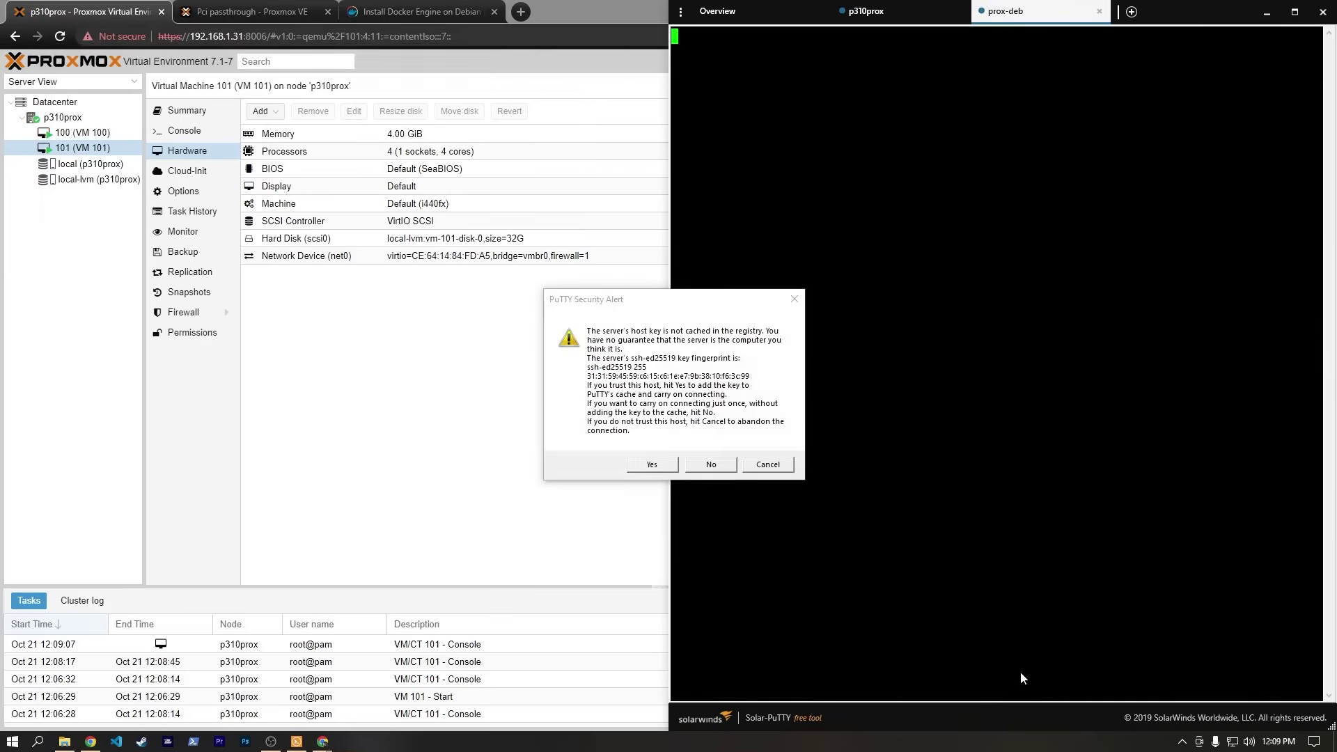
# Accept the host key and run the pasted curl command to download get-docker.sh.
pyautogui.click(652, 464)
pyautogui.write('ls')
pyautogui.press('Return')
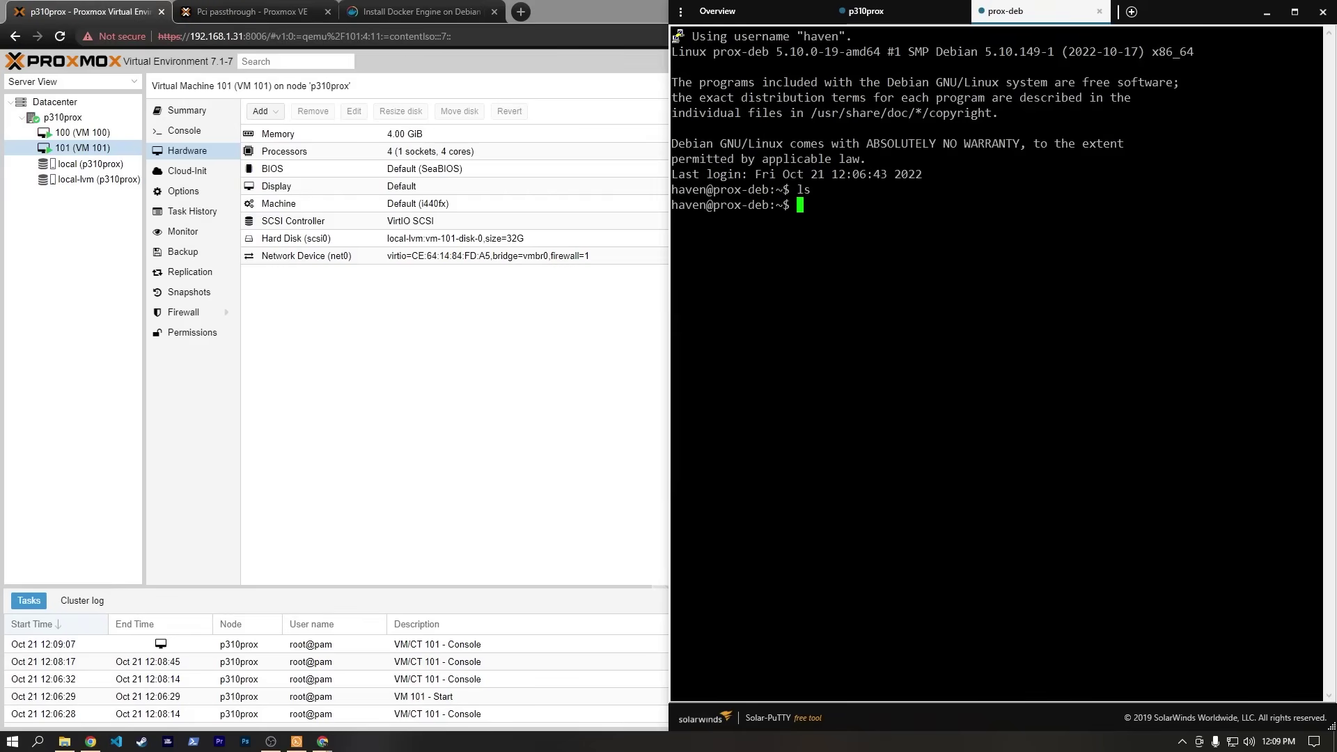
pyautogui.write('c')
pyautogui.press('BackSpace')
pyautogui.write('curl -fsSL https://get.docker.com -o get-docker.sh')
pyautogui.press('Return')
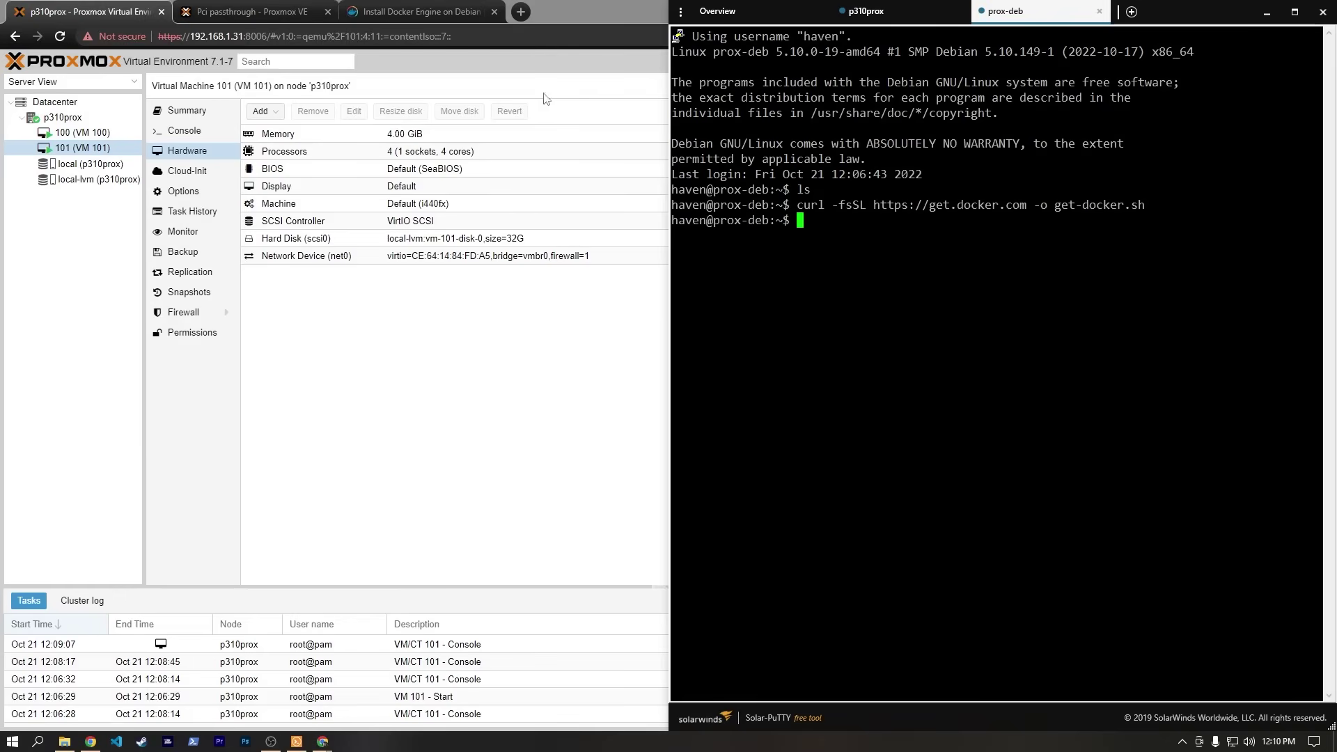
# Install Docker by running sh get-docker.sh with the sudo password.
pyautogui.click(421, 11)
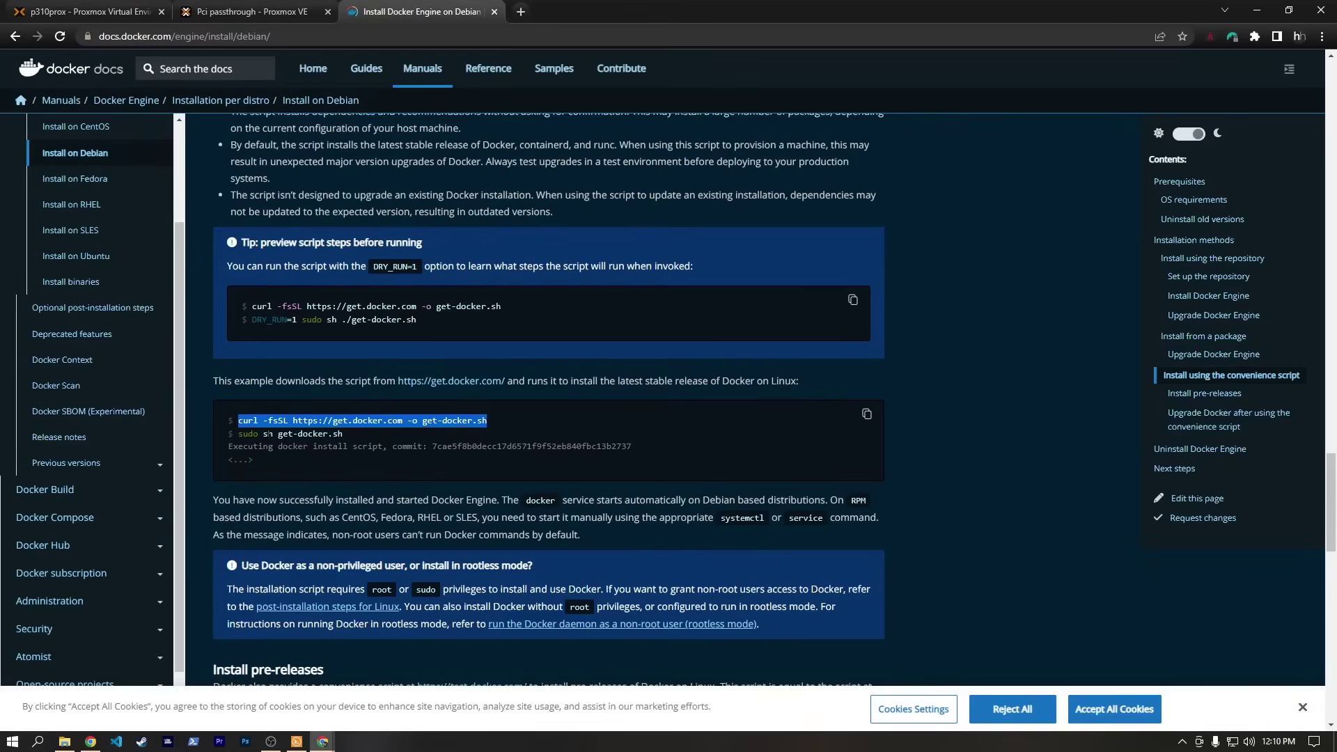
pyautogui.hotkey('alt', 'Tab')
pyautogui.write('sh get-docker.sh')
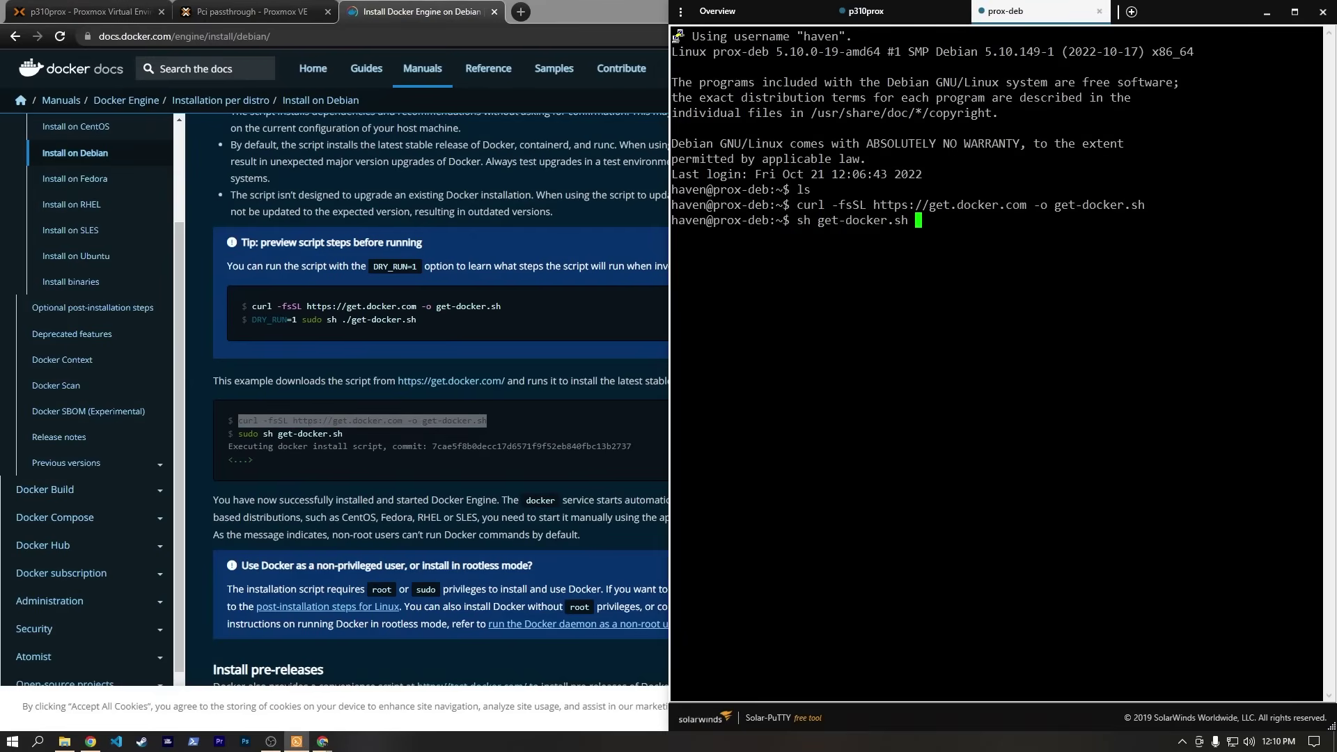
pyautogui.press('Return')
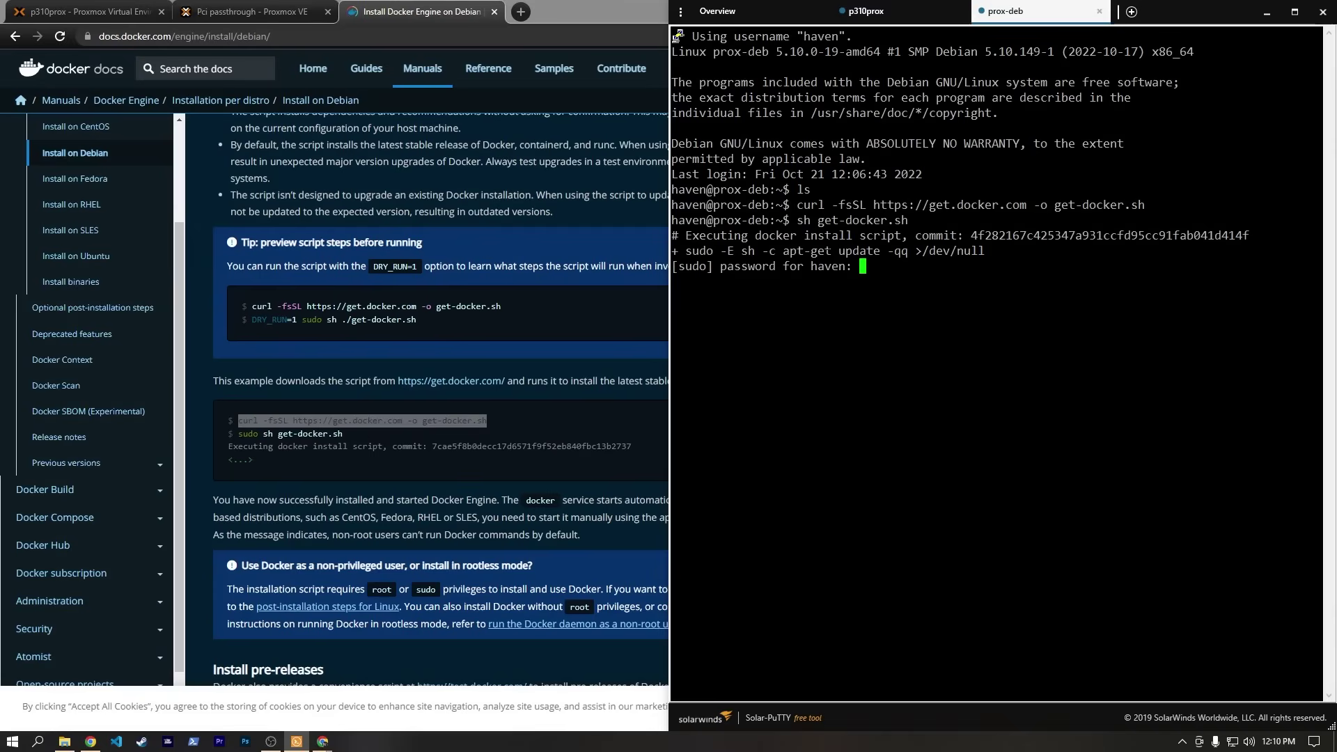
pyautogui.press('Return')
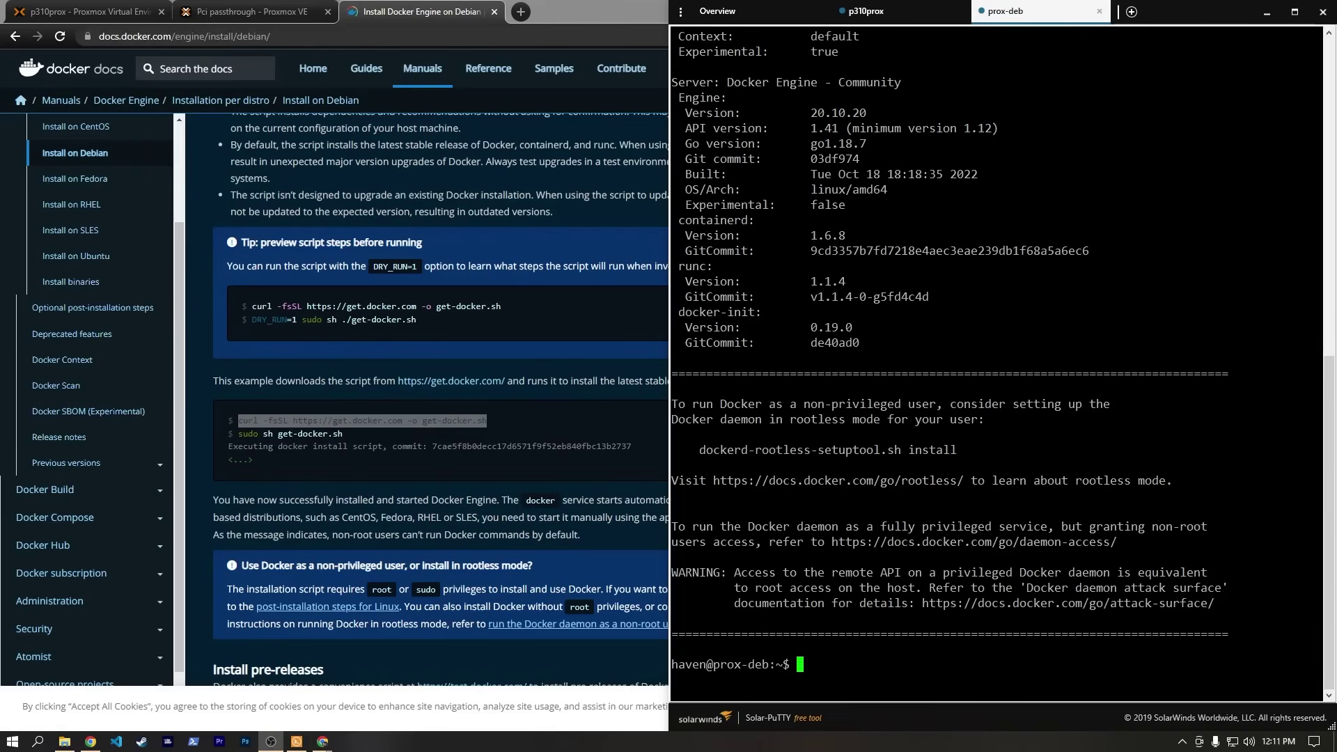
pyautogui.write('clear')
pyautogui.press('Return')
# Run the hello-world test container and list containers with sudo docker ps.
pyautogui.write('sudo docker run hello-world')
pyautogui.press('Return')
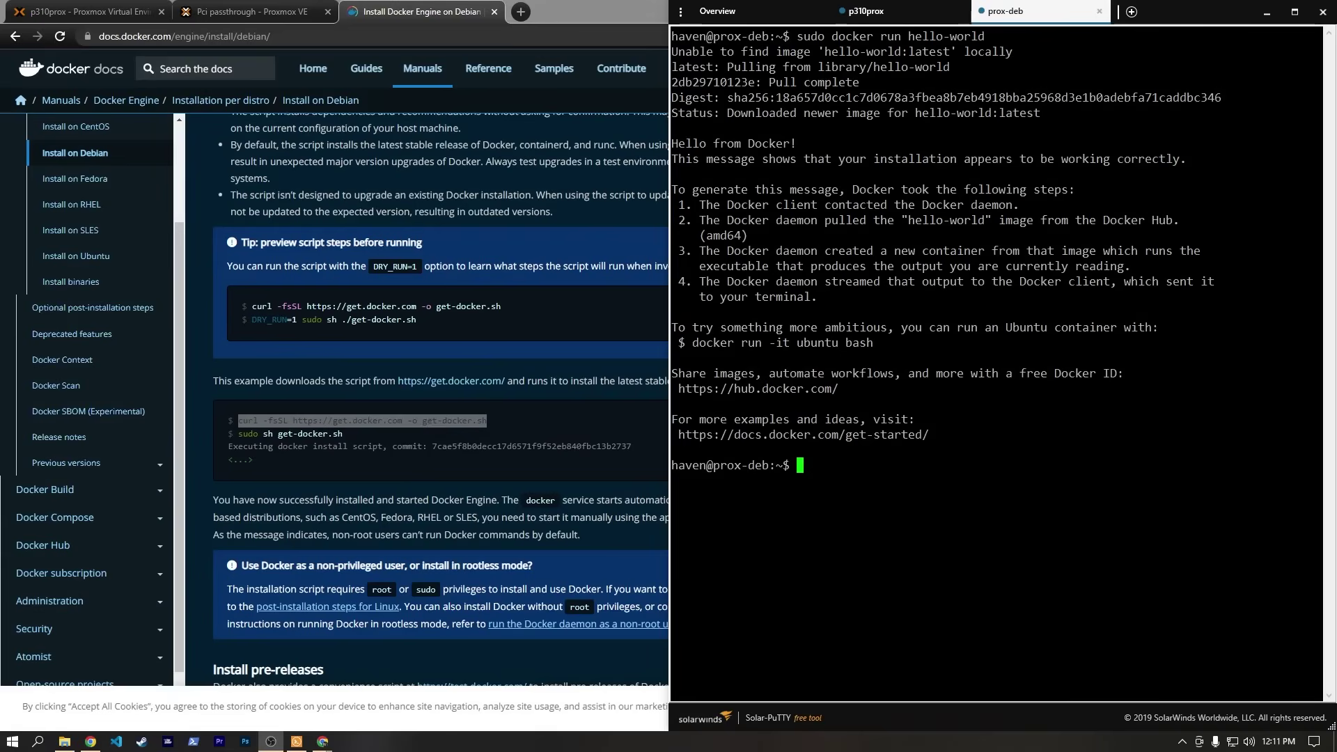
pyautogui.write('sudo docker ps')
pyautogui.press('Return')
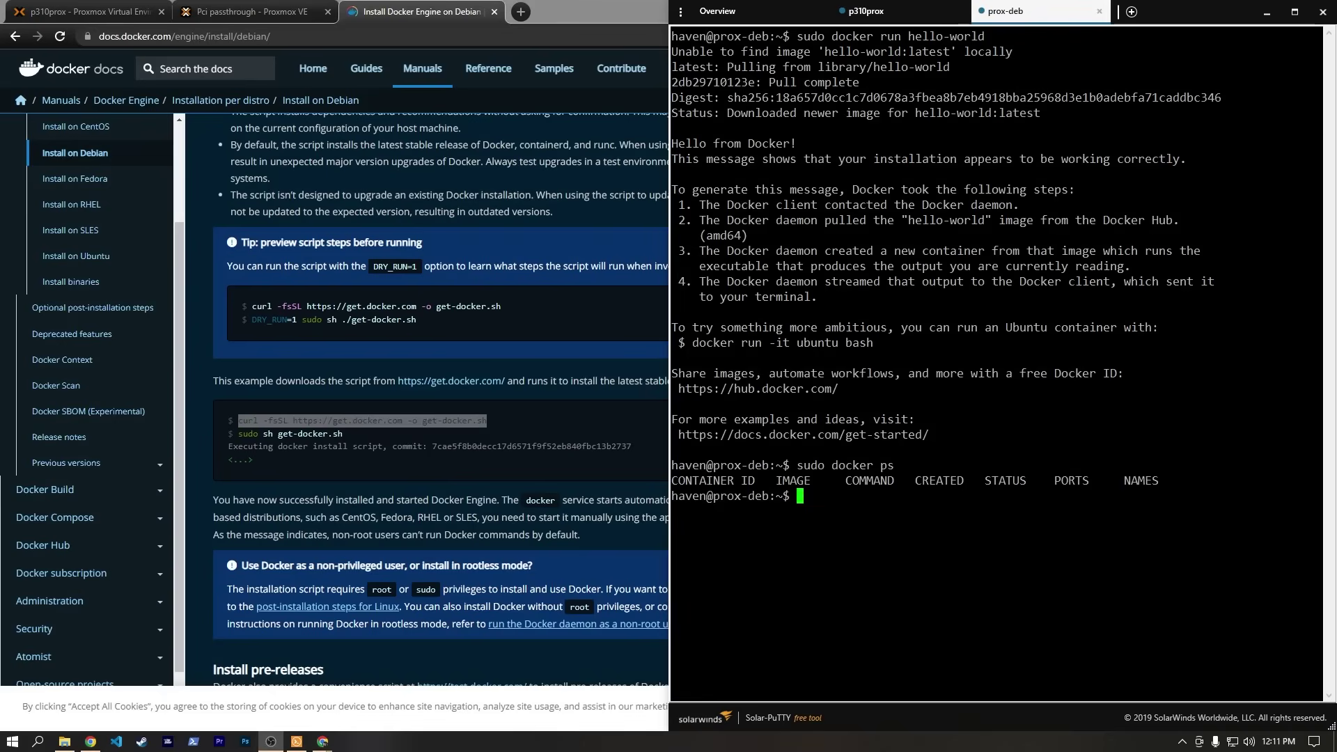
pyautogui.write('clear')
pyautogui.press('Return')
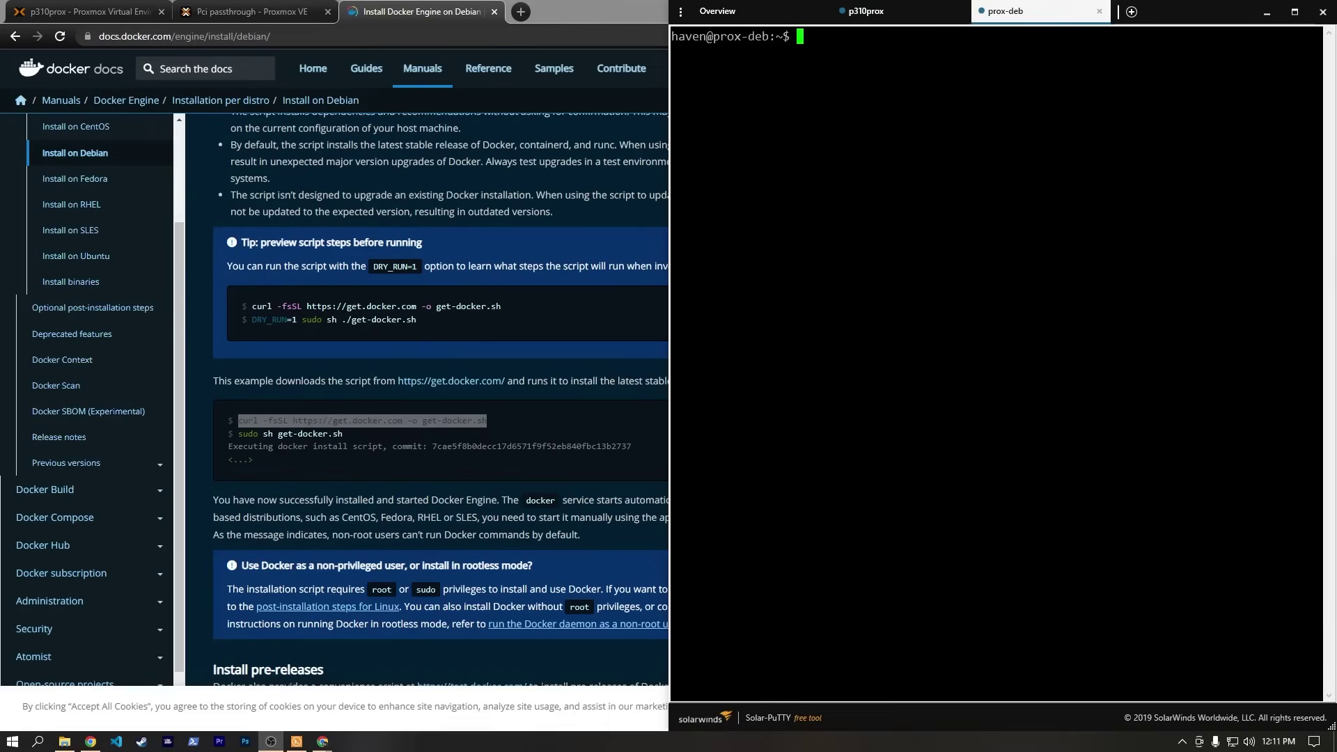
# Add the login user to the docker group, log back in, and confirm docker ps works without sudo.
pyautogui.write('sudo usermo')
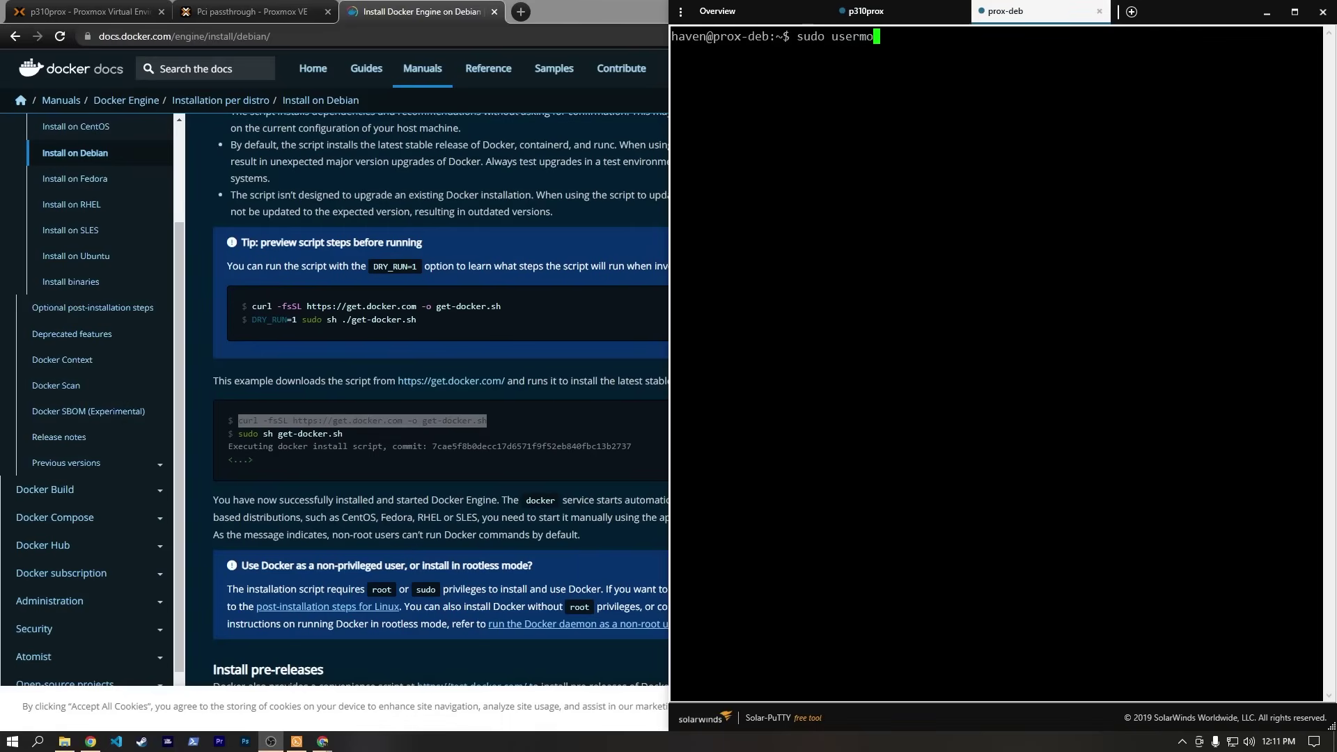
pyautogui.write('d -aG docker haven')
pyautogui.press('Return')
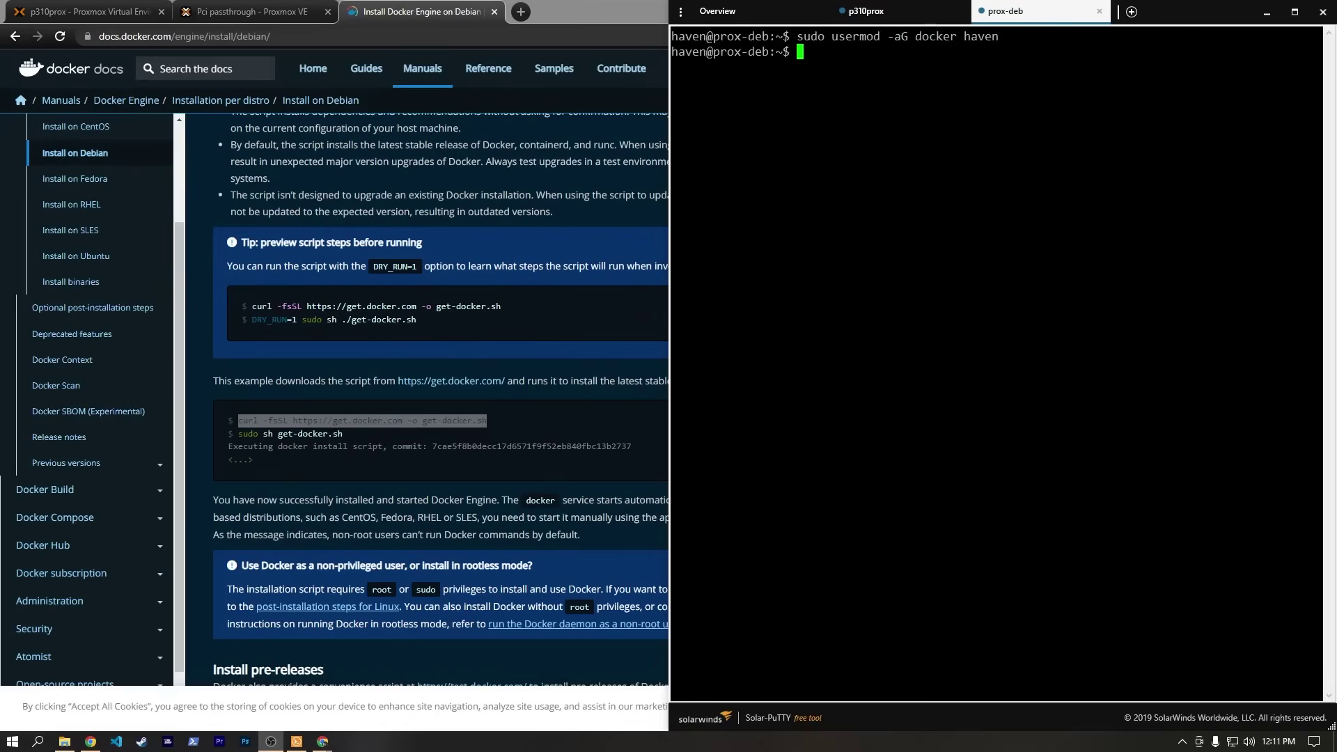
pyautogui.write('logout')
pyautogui.press('Return')
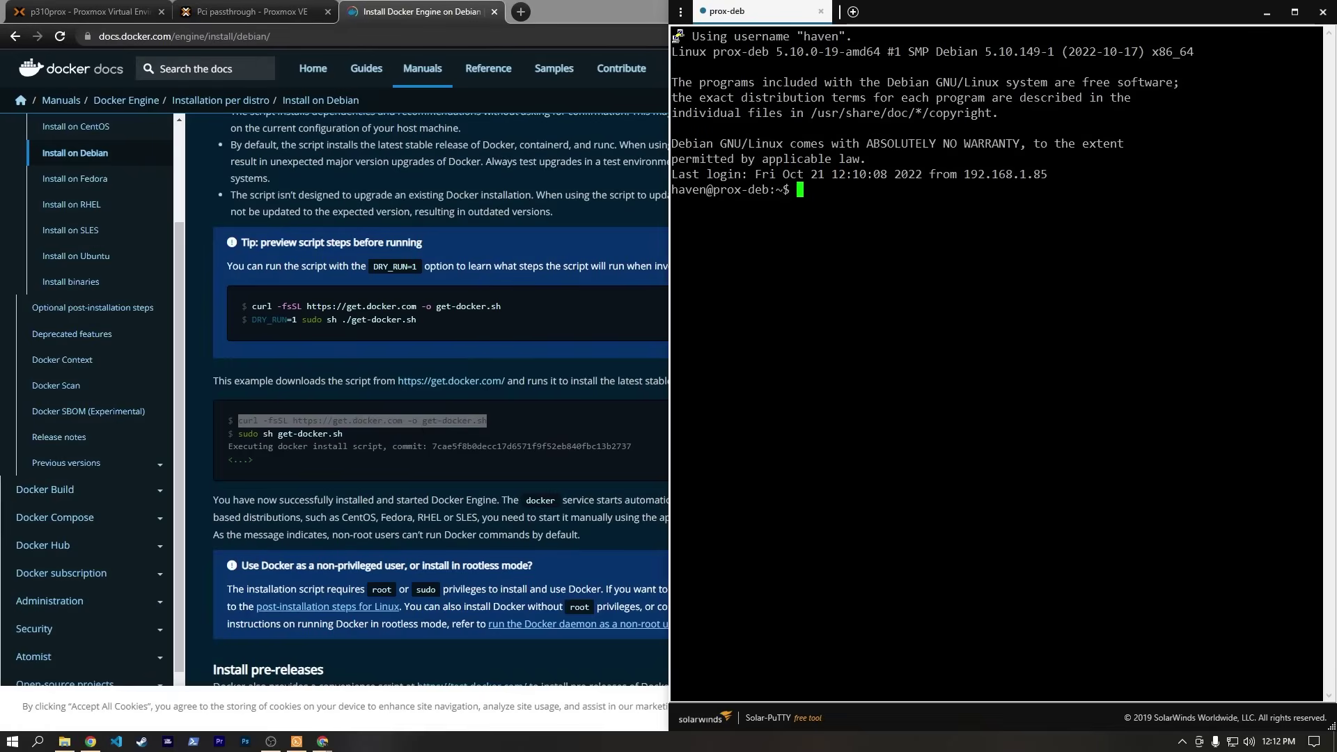
pyautogui.write('docker ps')
pyautogui.press('Return')
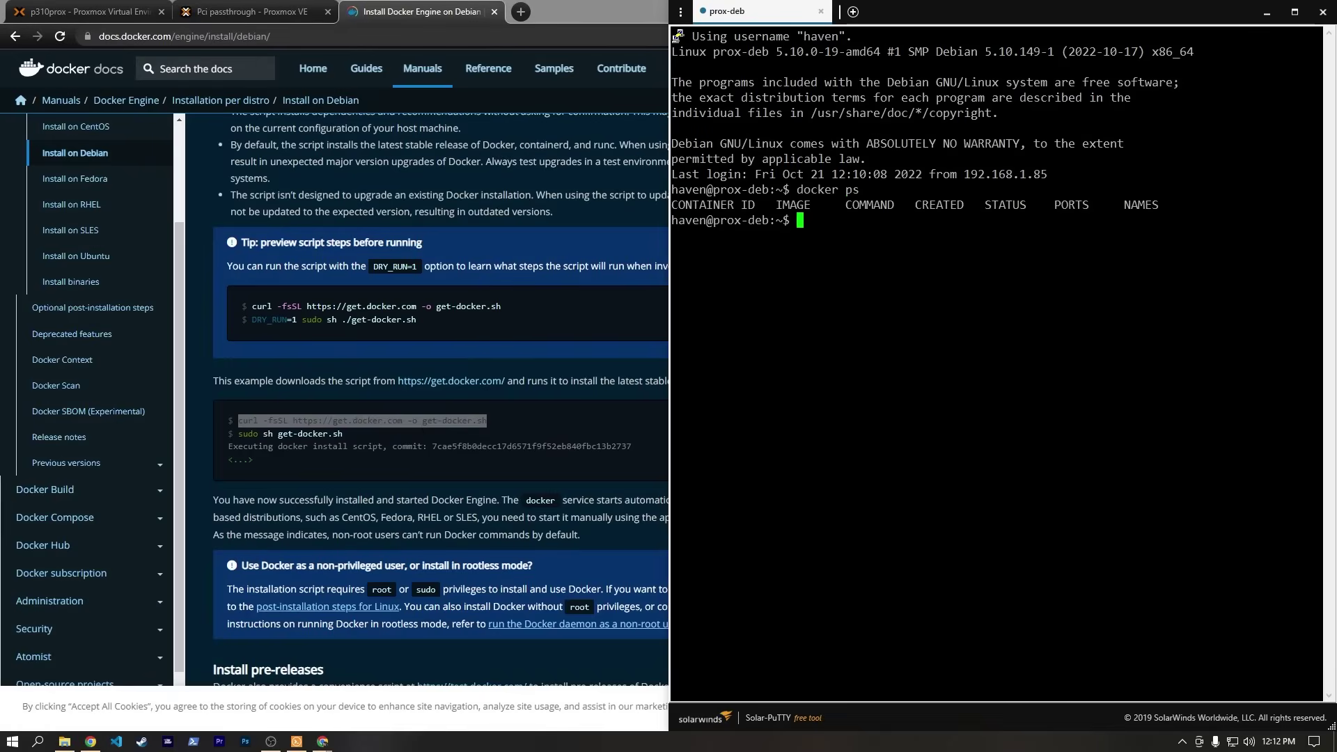
pyautogui.write('clear')
pyautogui.press('Return')
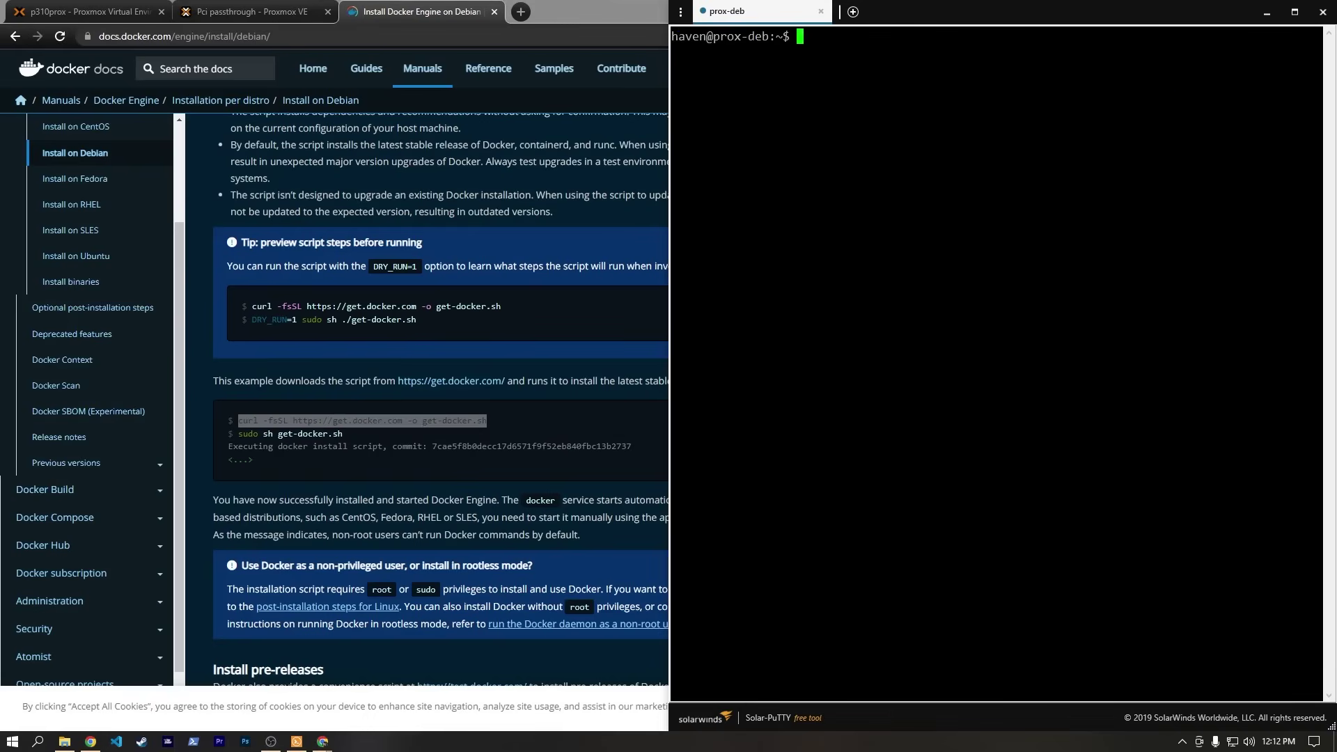
# Search the web for 'portanier install' and open Portainer's Linux install guide.
pyautogui.click(520, 11)
pyautogui.click(496, 10)
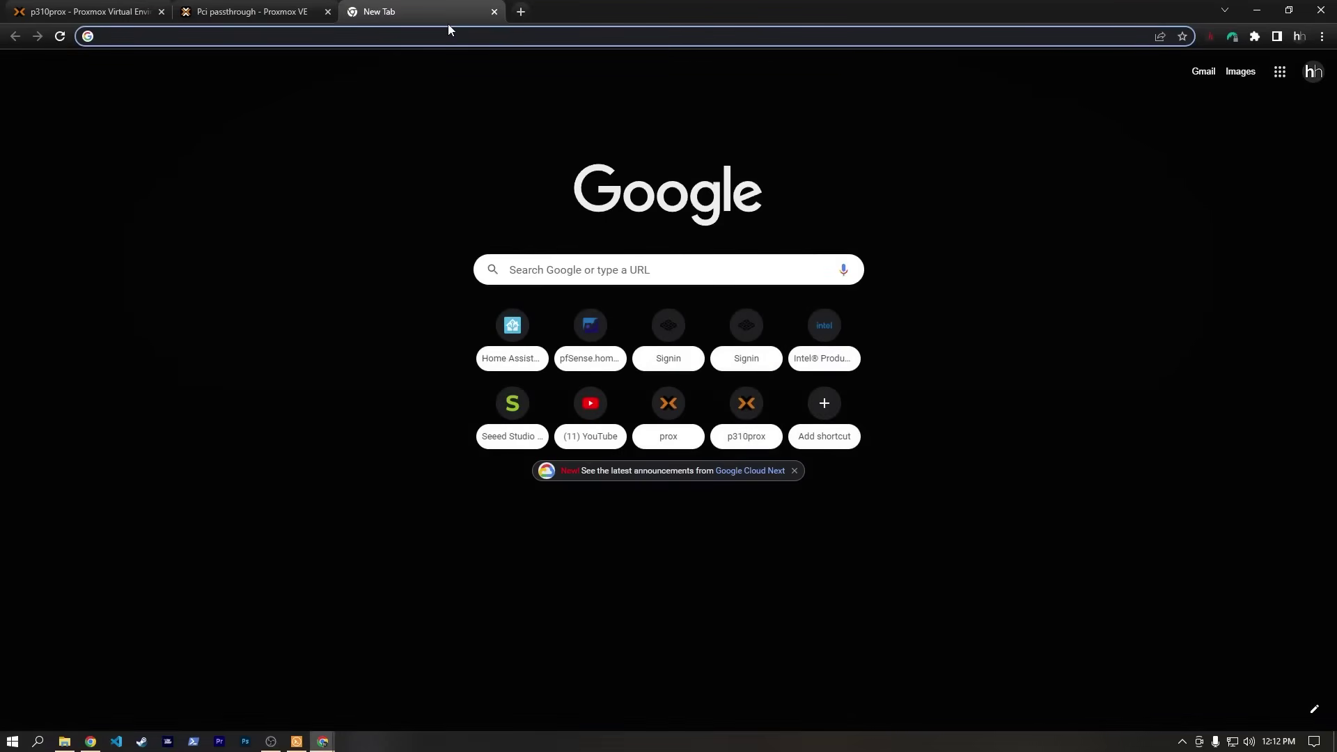
pyautogui.write('portanier ins')
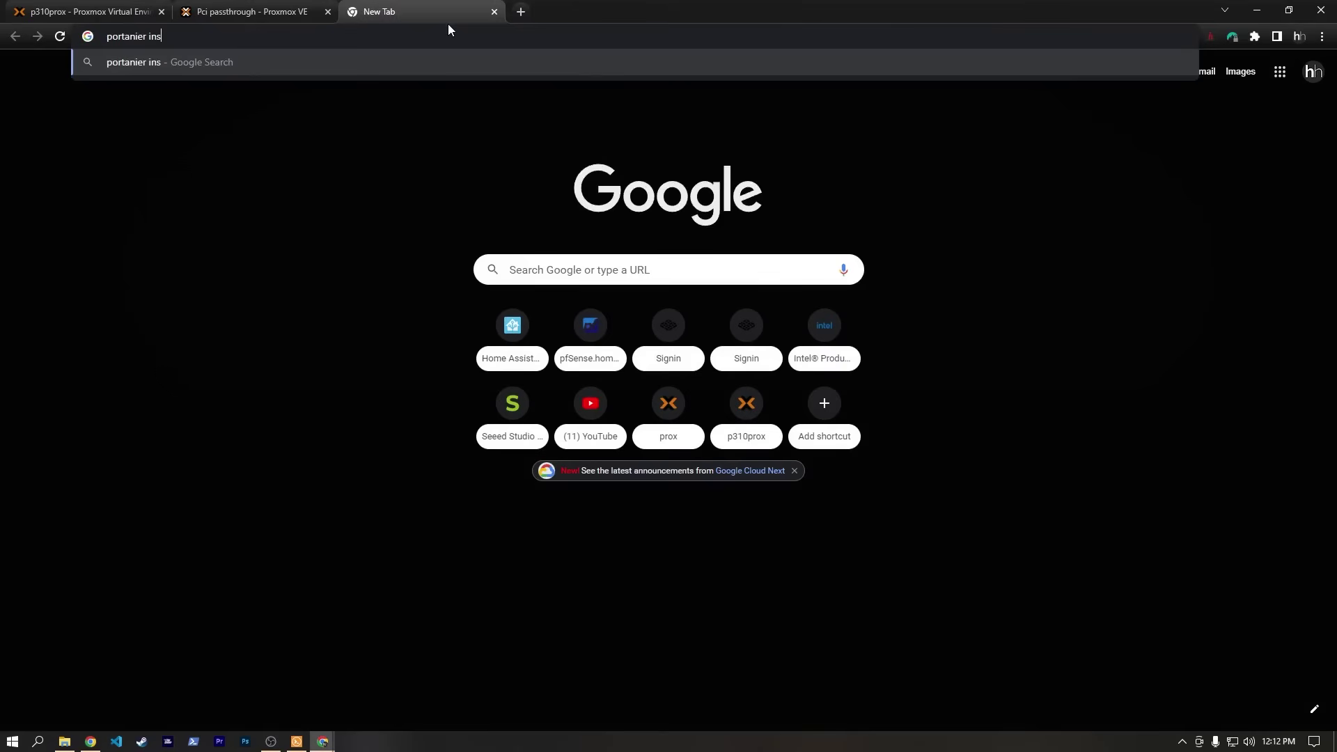
pyautogui.write('tall')
pyautogui.press('Return')
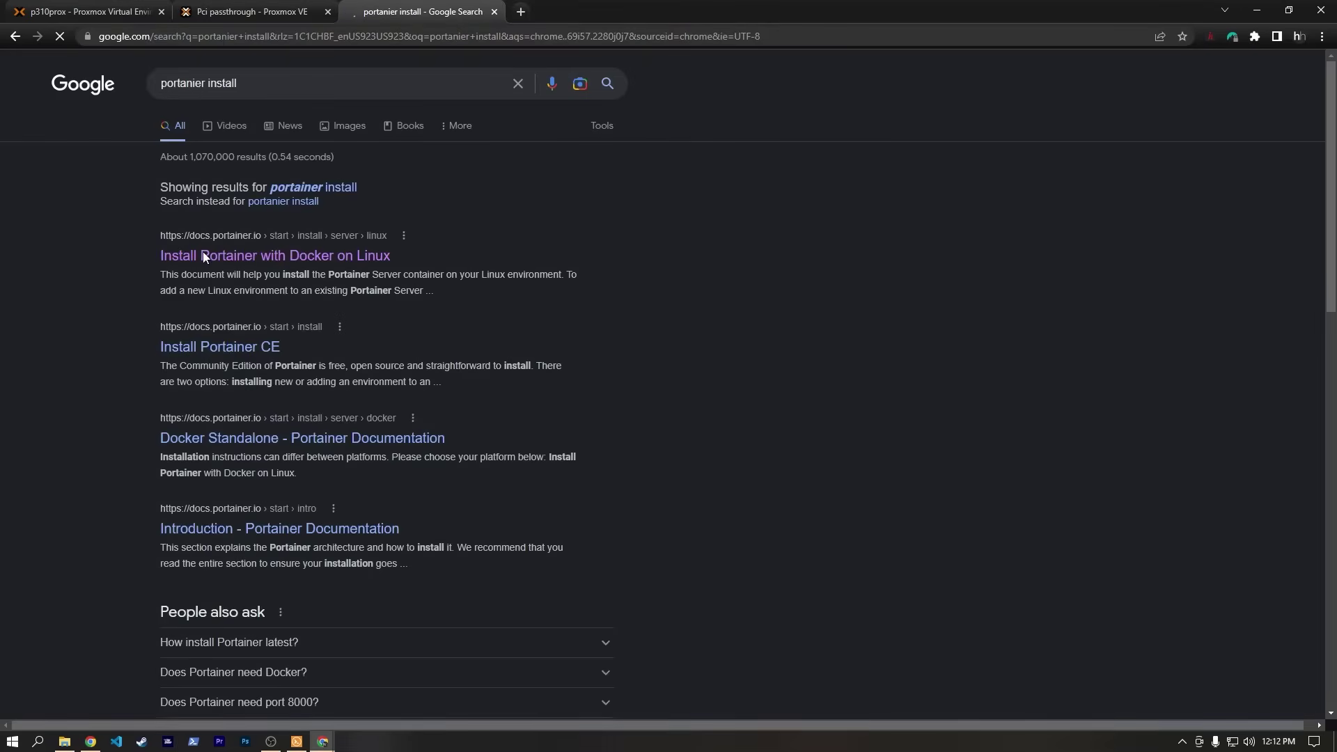
pyautogui.click(202, 255)
pyautogui.click(202, 258)
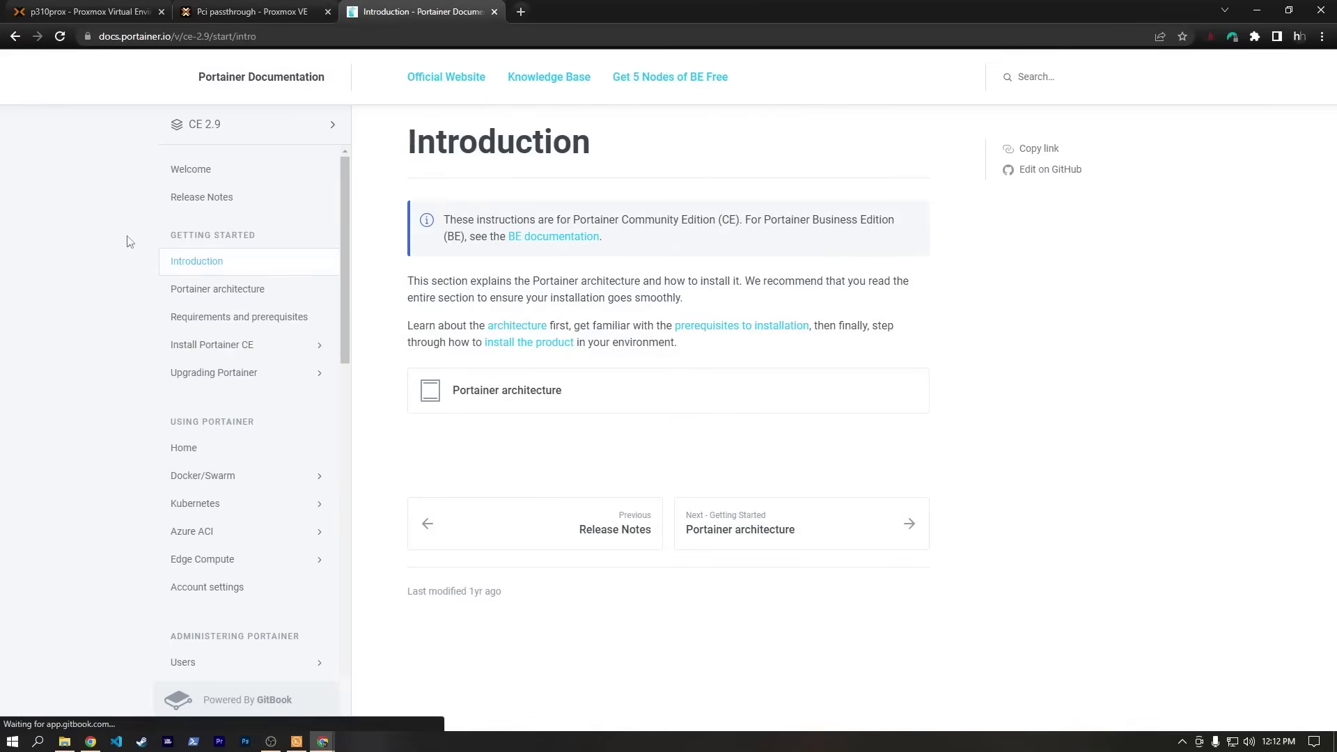
pyautogui.hotkey('alt', 'Left')
pyautogui.scroll(-6, 625, 345)
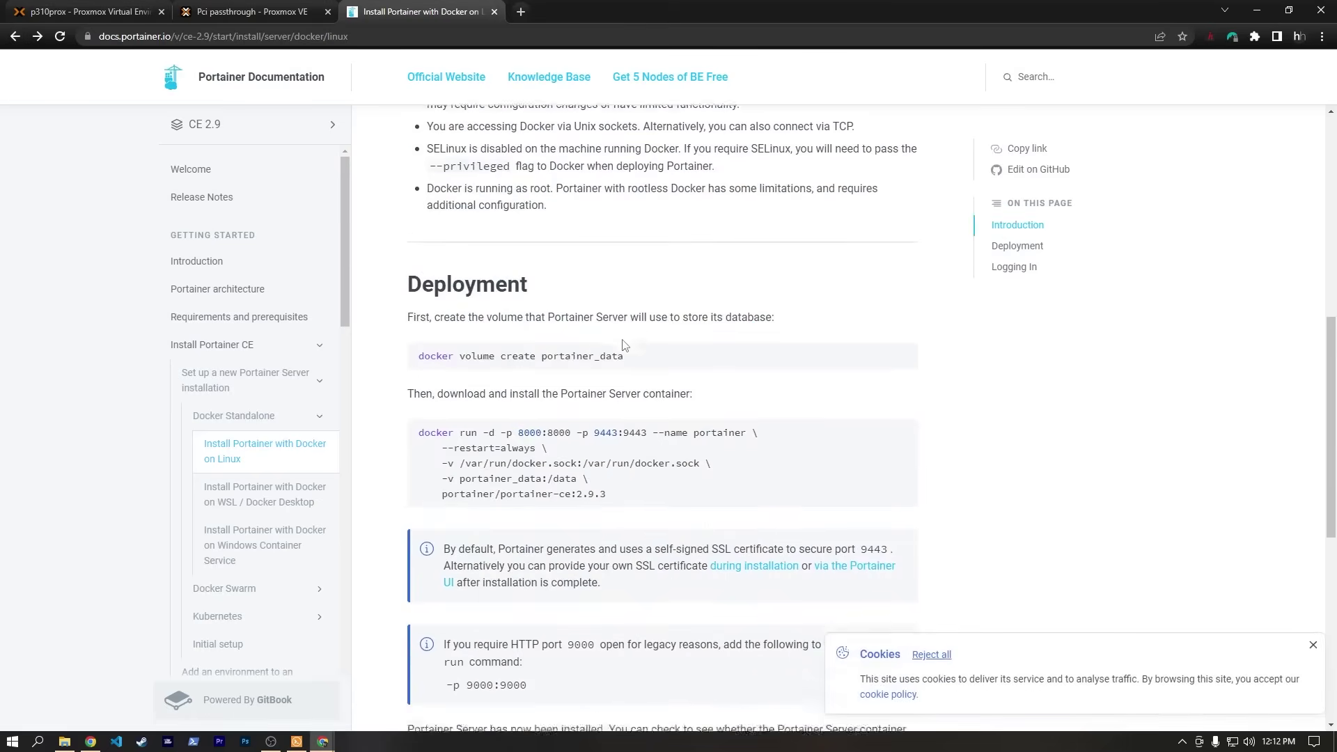
pyautogui.scroll(-3, 625, 346)
pyautogui.scroll(2, 608, 354)
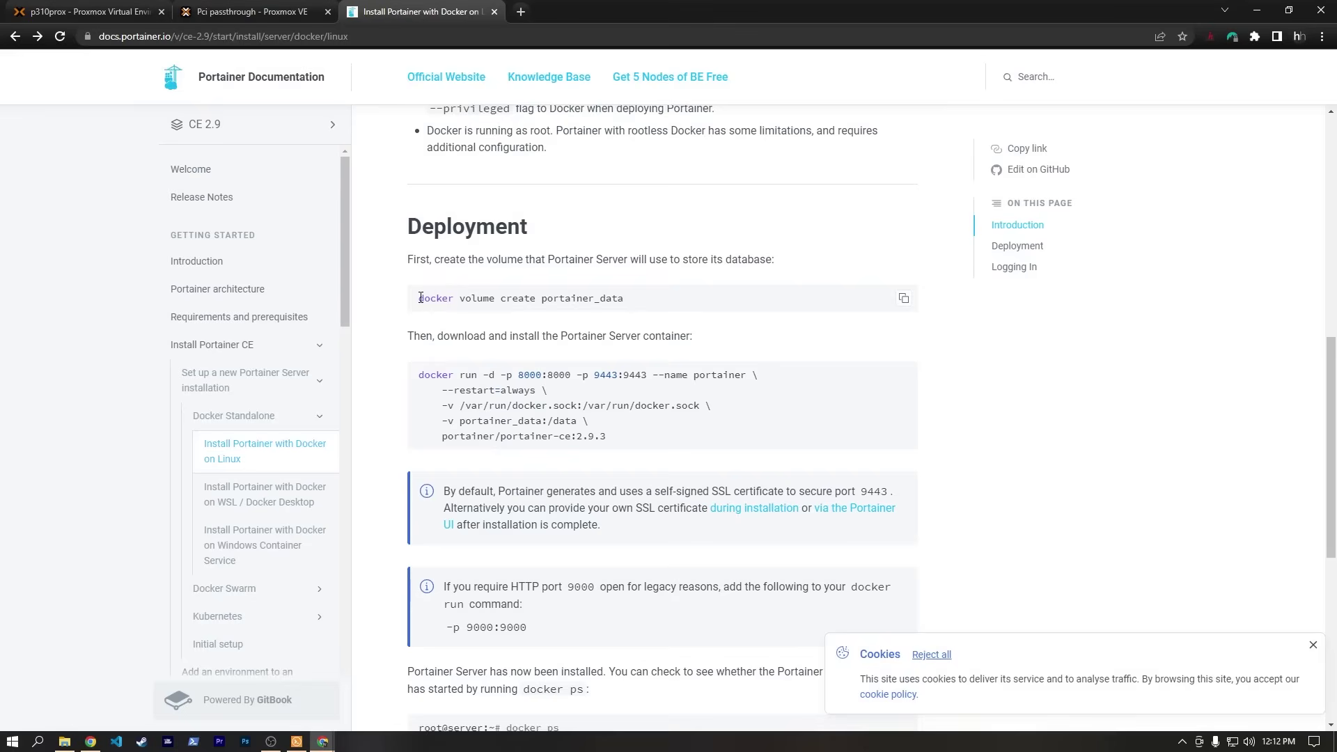
# Copy the docker volume create command from the docs and run it in the terminal to create portainer_data.
pyautogui.moveTo(420, 298); pyautogui.dragTo(635, 302)
pyautogui.hotkey('ctrl', 'c')
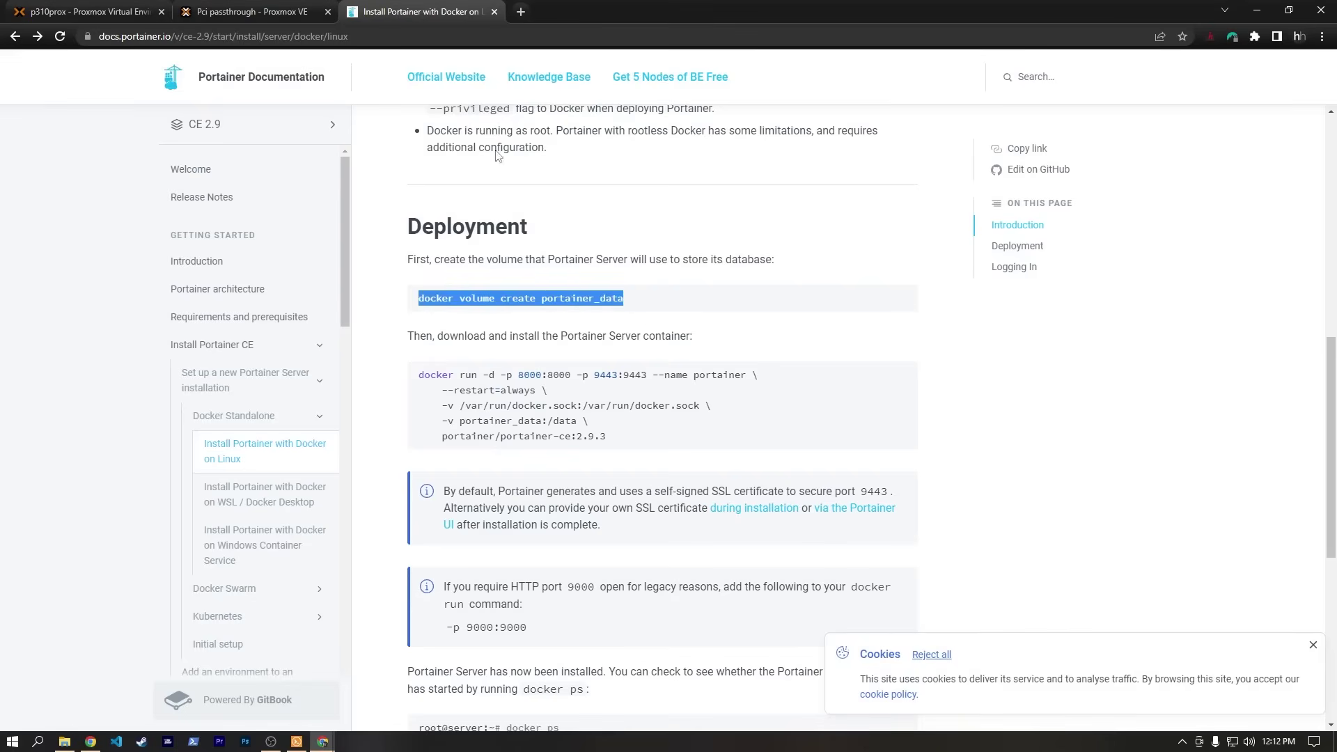
pyautogui.click(250, 11)
pyautogui.click(376, 11)
pyautogui.press('super+Left')
pyautogui.hotkey('ctrl', 'v')
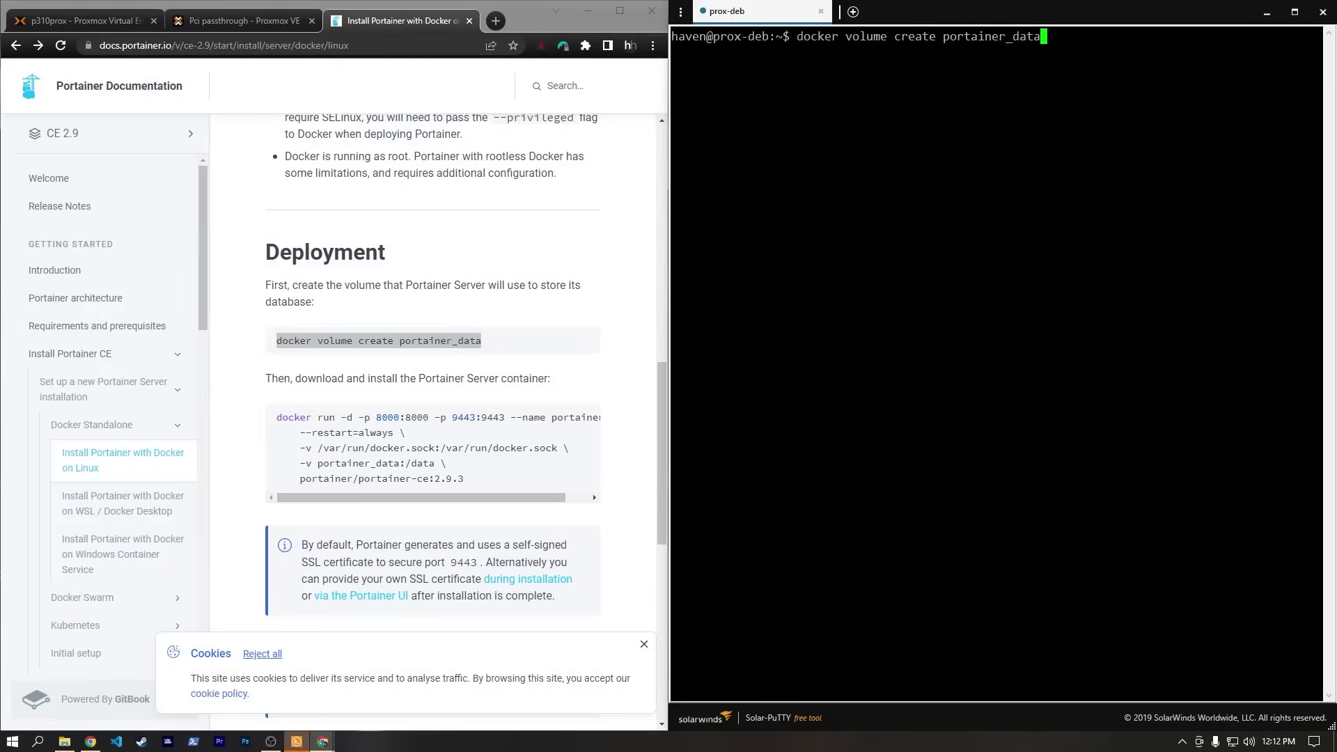
pyautogui.press('Return')
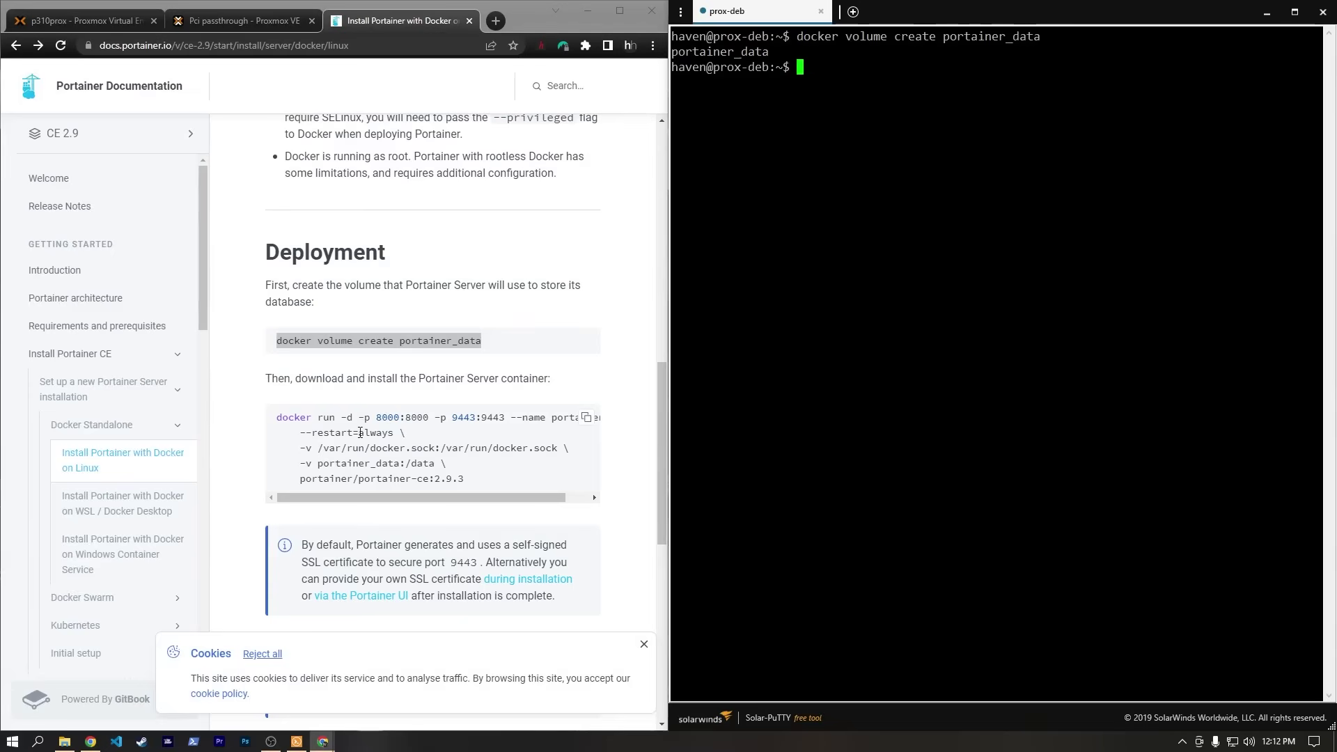
# Copy the Portainer CE 2.9.3 docker run command from the docs and run it in the terminal.
pyautogui.hotkey('alt', 'Tab')
pyautogui.moveTo(468, 472); pyautogui.dragTo(277, 416)
pyautogui.moveTo(429, 500); pyautogui.dragTo(472, 503)
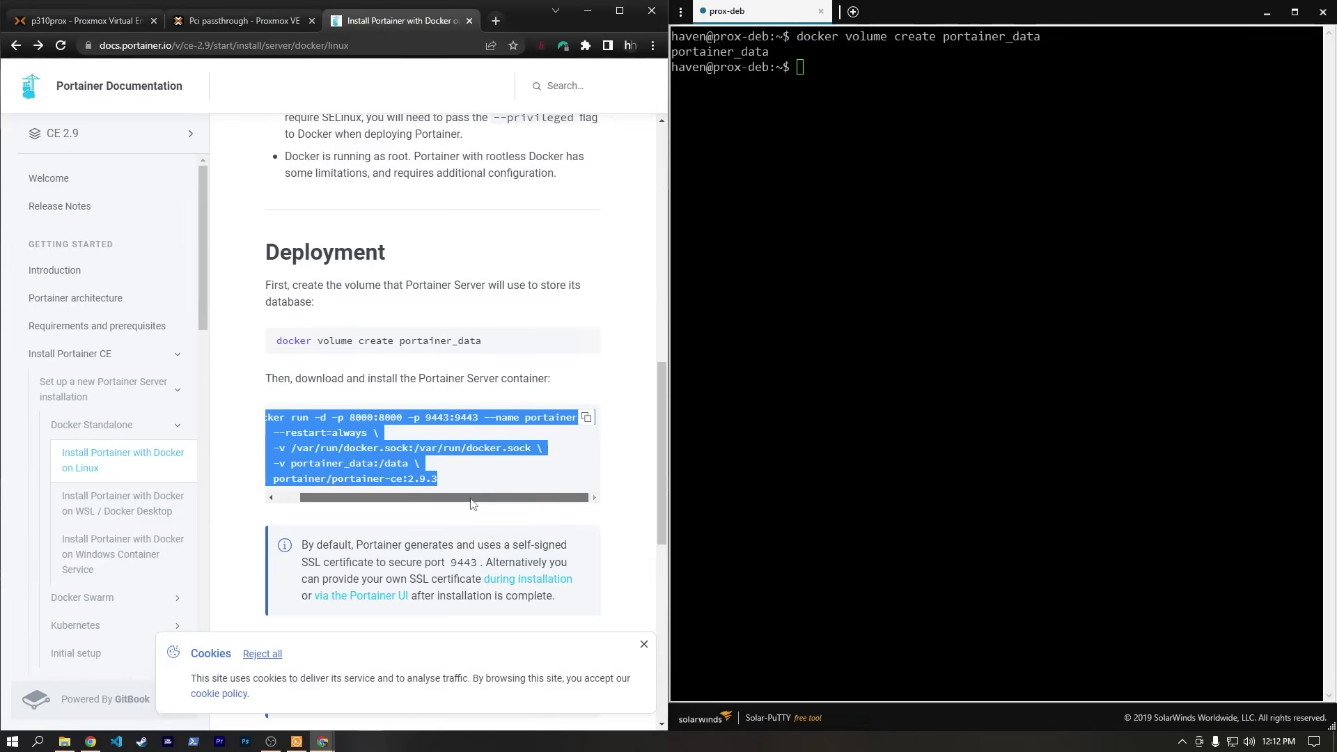
pyautogui.moveTo(473, 503); pyautogui.dragTo(375, 437)
pyautogui.rightClick(374, 437)
pyautogui.click(411, 446)
pyautogui.hotkey('alt', 'Tab')
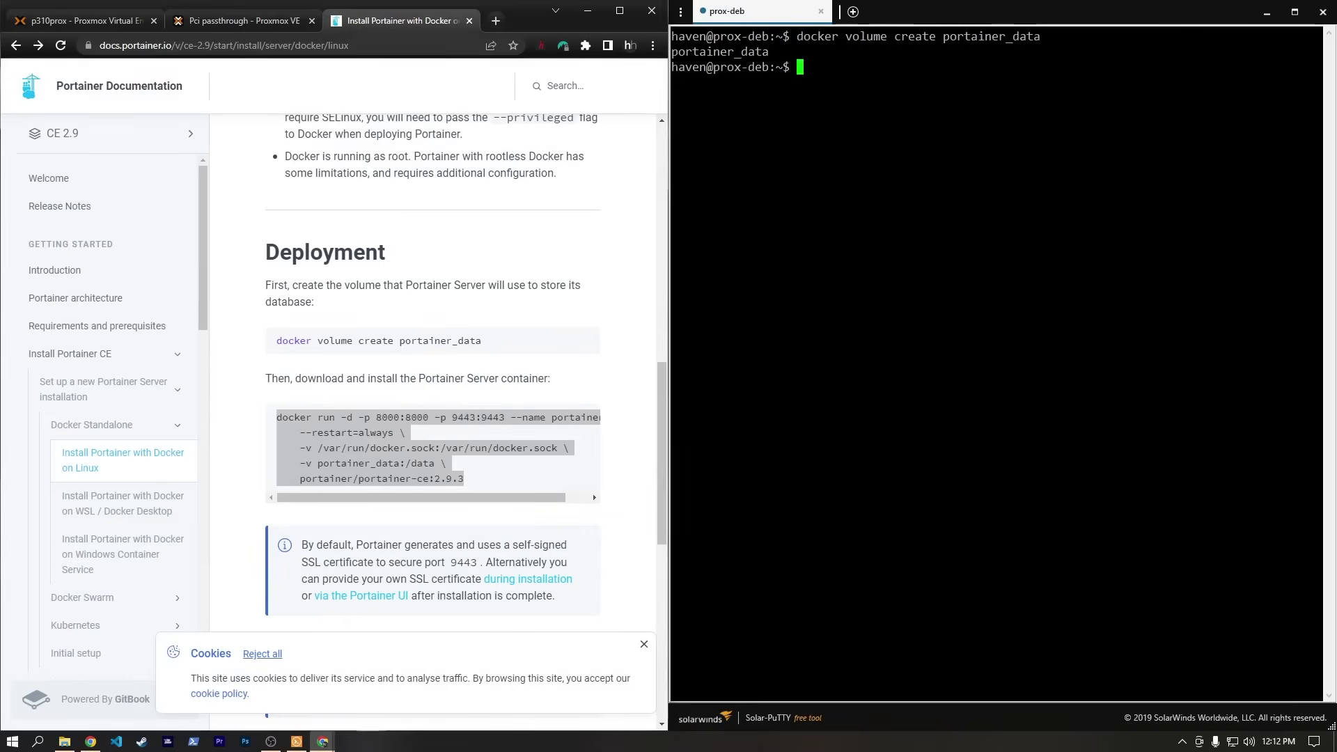
pyautogui.hotkey('ctrl', 'v')
pyautogui.press('Return')
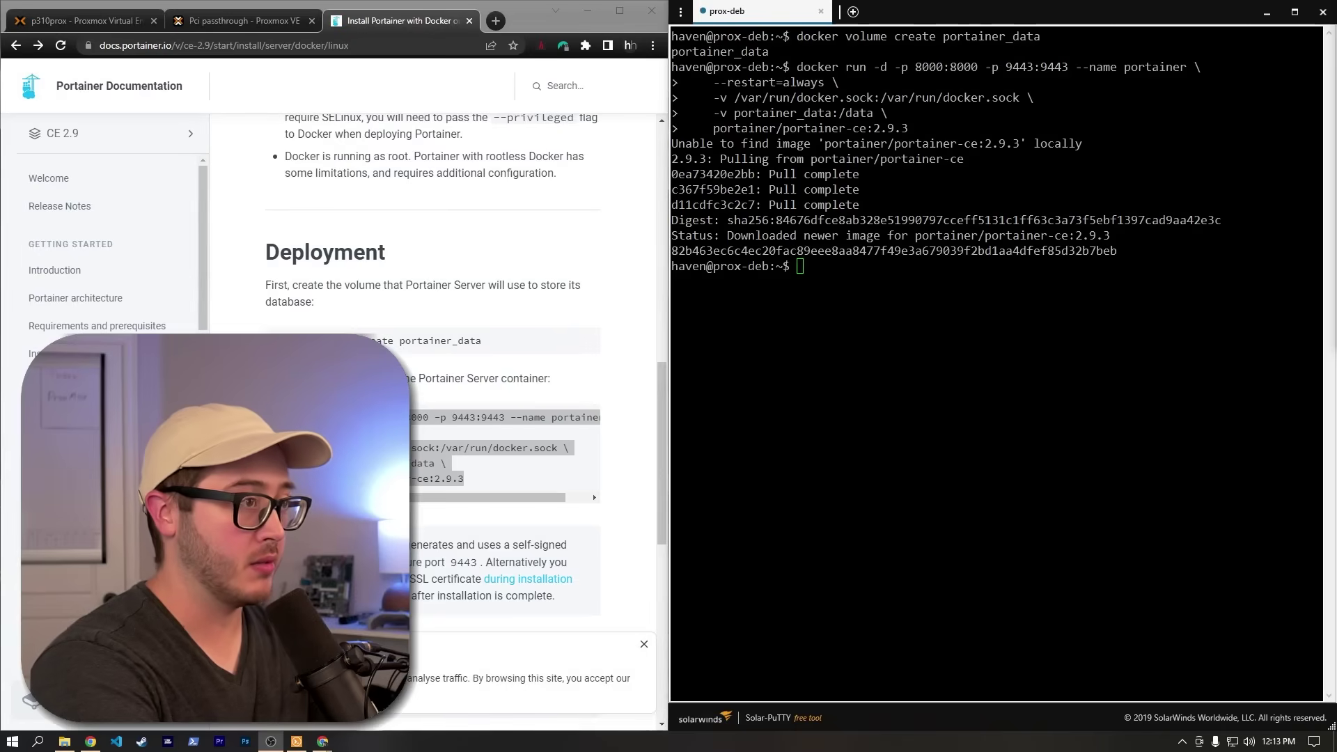
# Run docker ps to confirm Portainer is running with ports 8000 and 9443 published.
pyautogui.write('d')
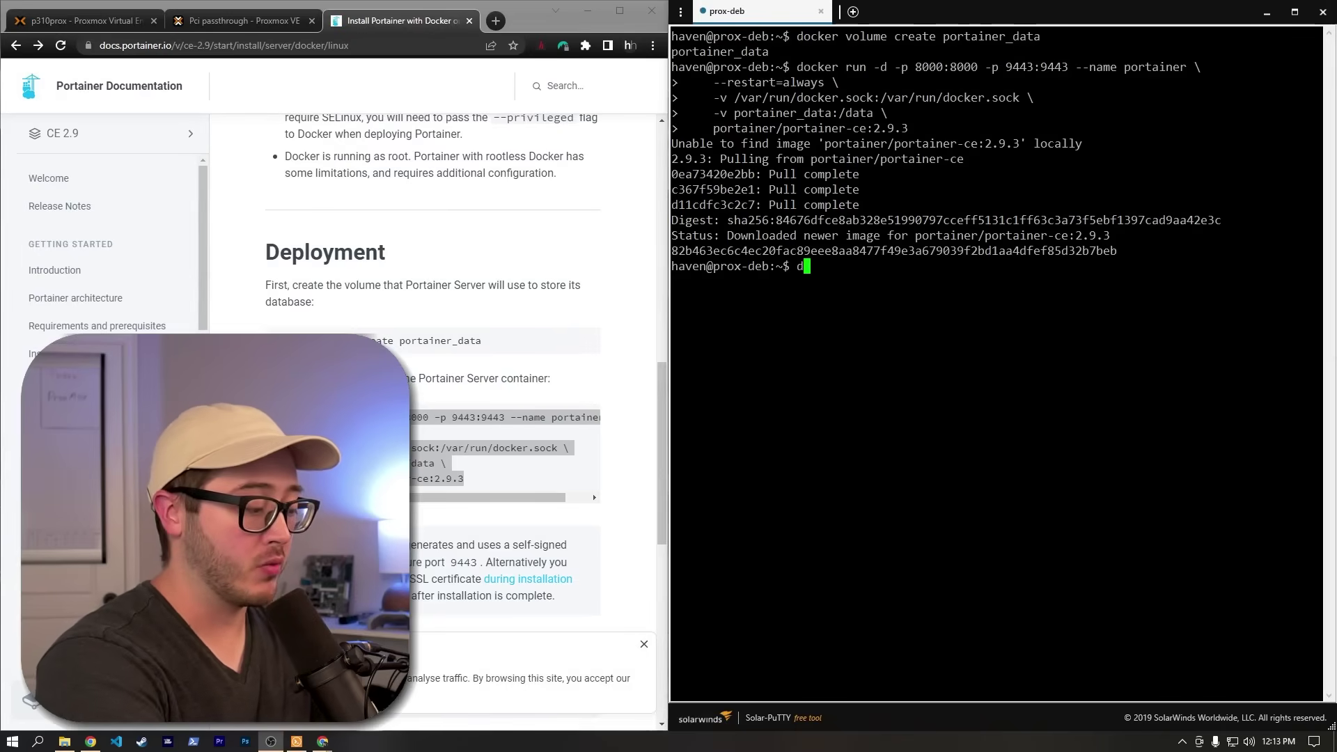
pyautogui.write('ocker ps')
pyautogui.press('Return')
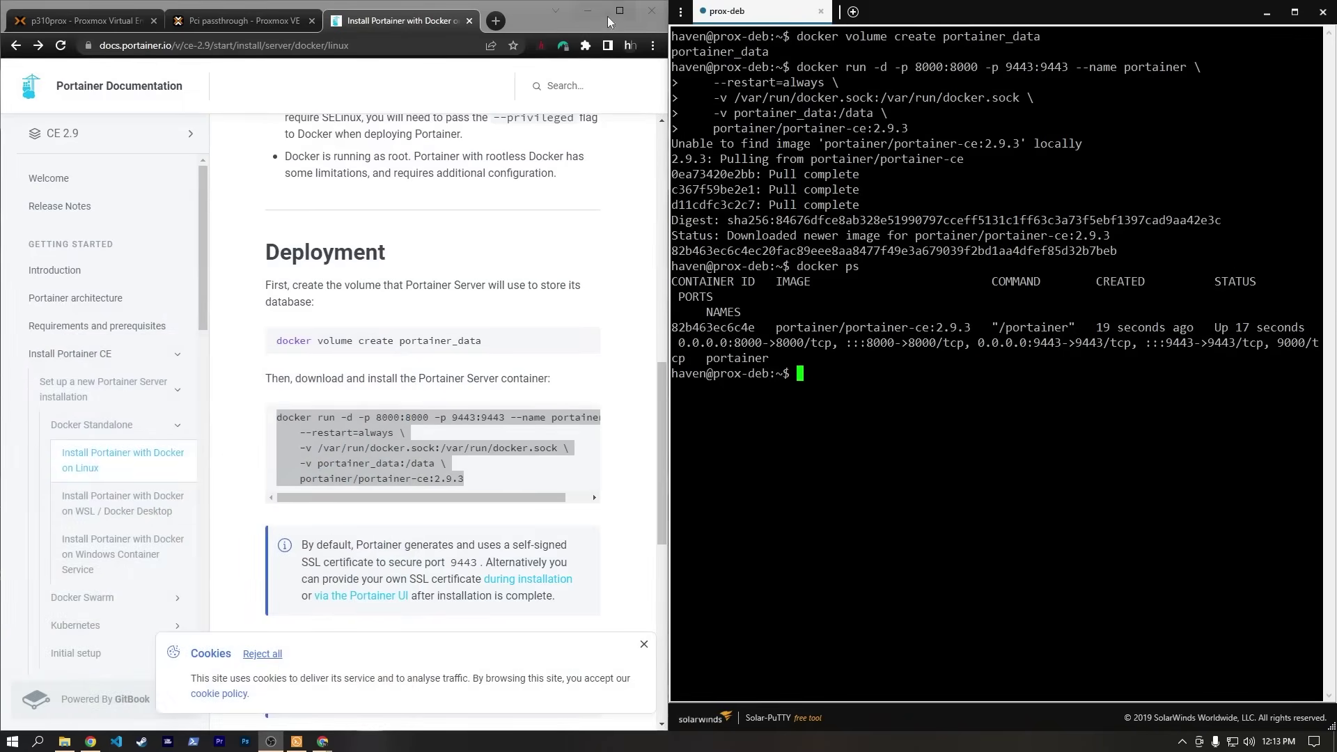
pyautogui.click(615, 6)
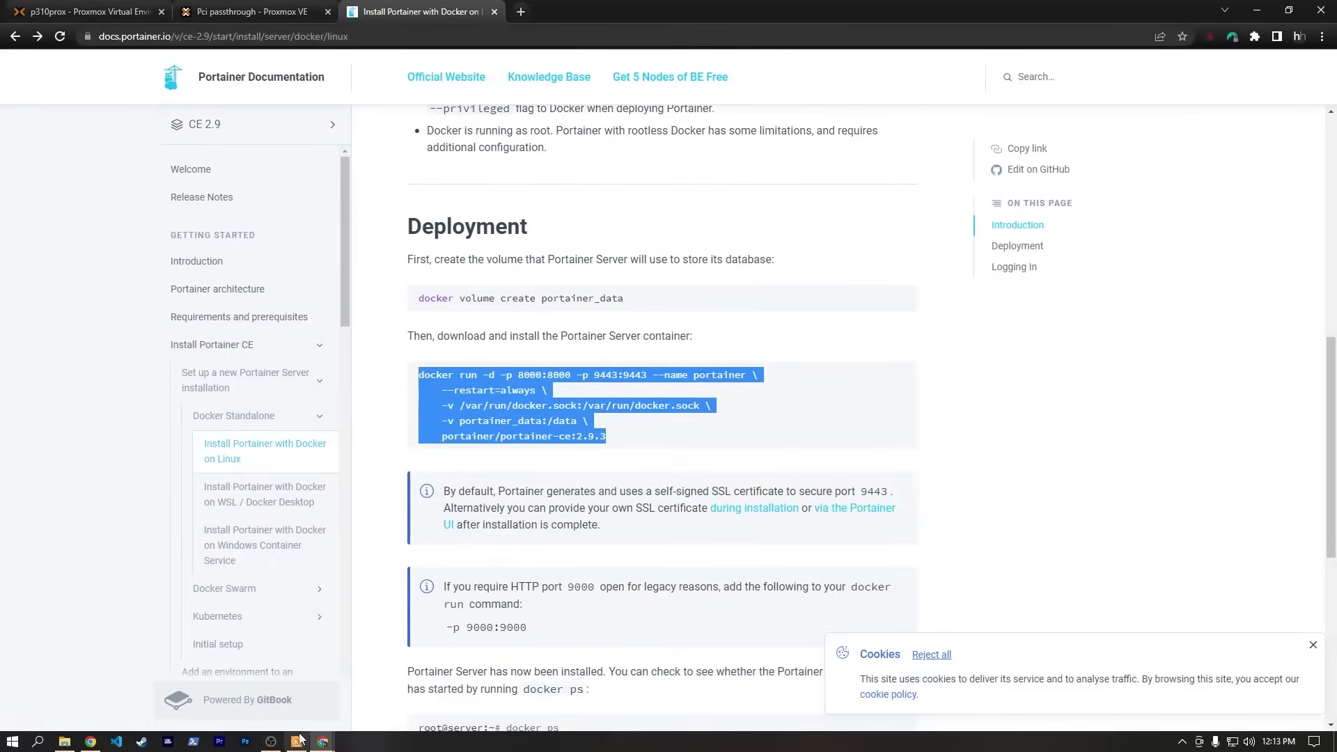
pyautogui.click(296, 742)
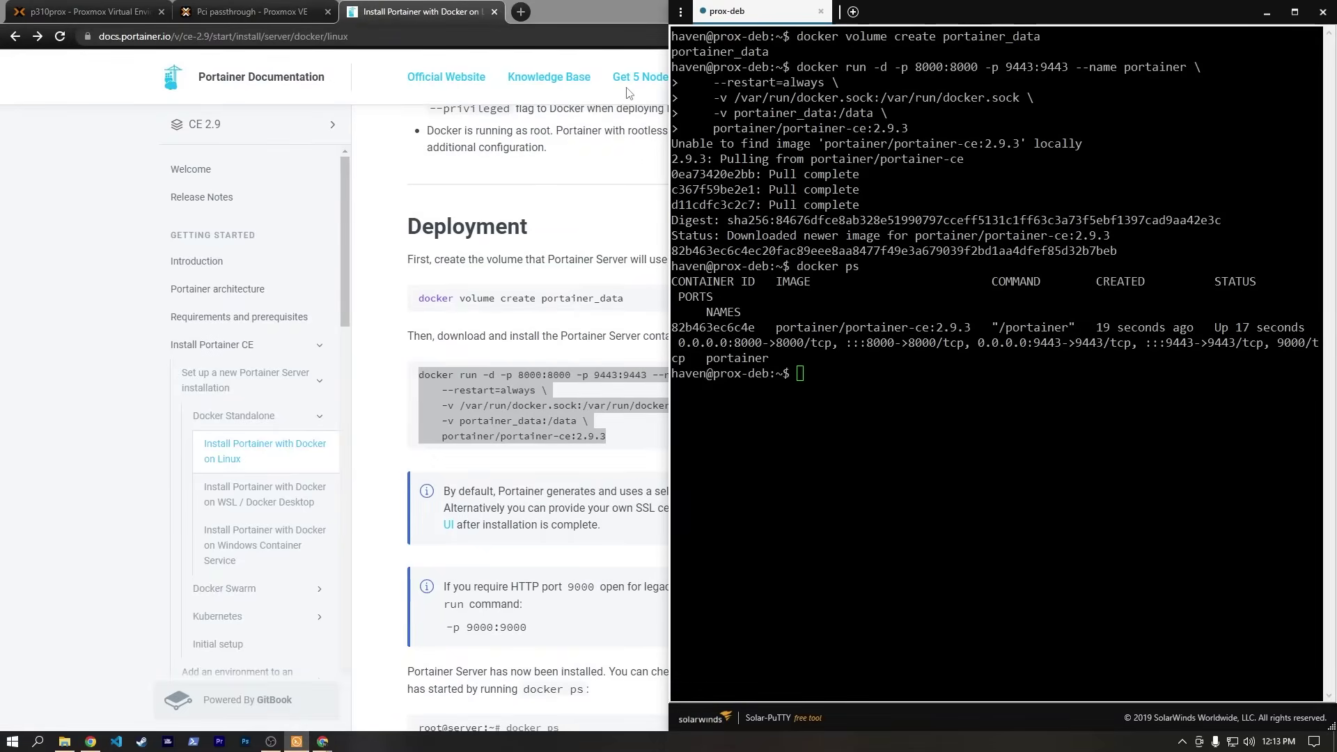
# Load Portainer at 192.168.1.250 on port 9443 and proceed past the certificate warning.
pyautogui.click(522, 12)
pyautogui.write('1')
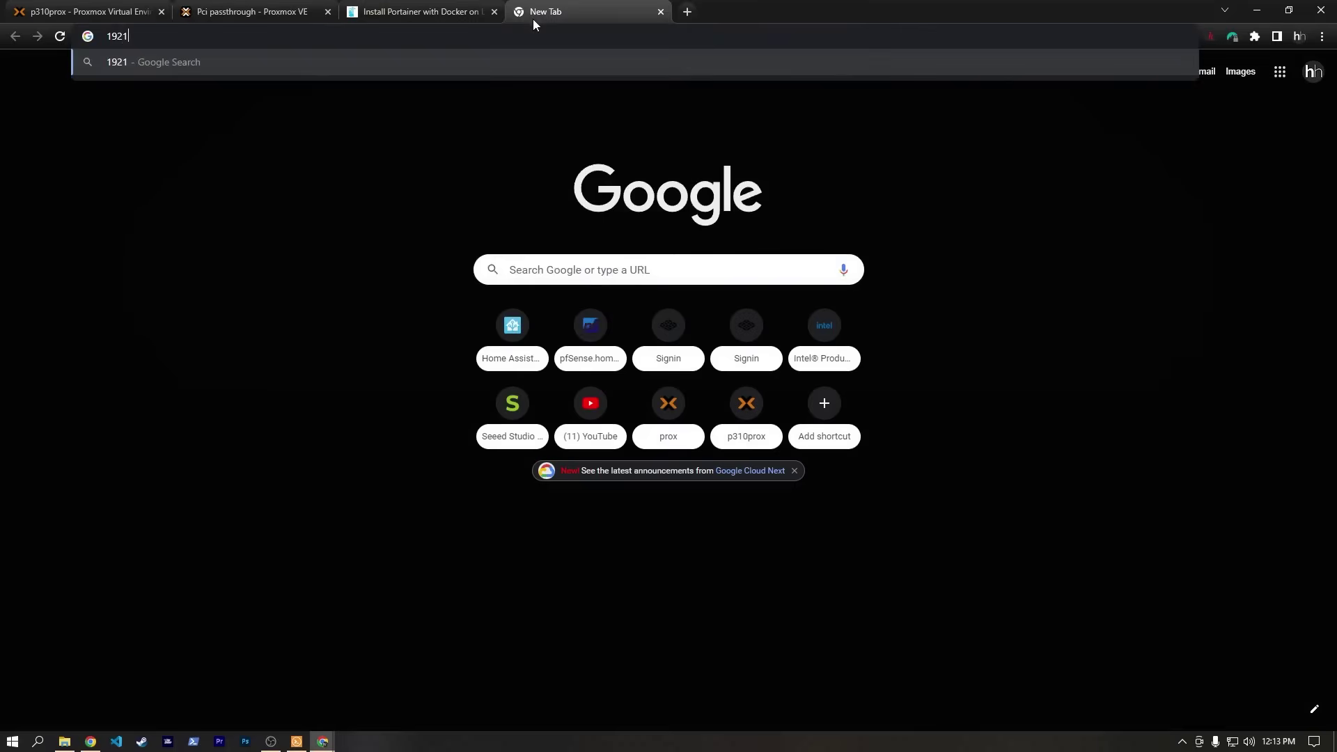
pyautogui.write('92.168.')
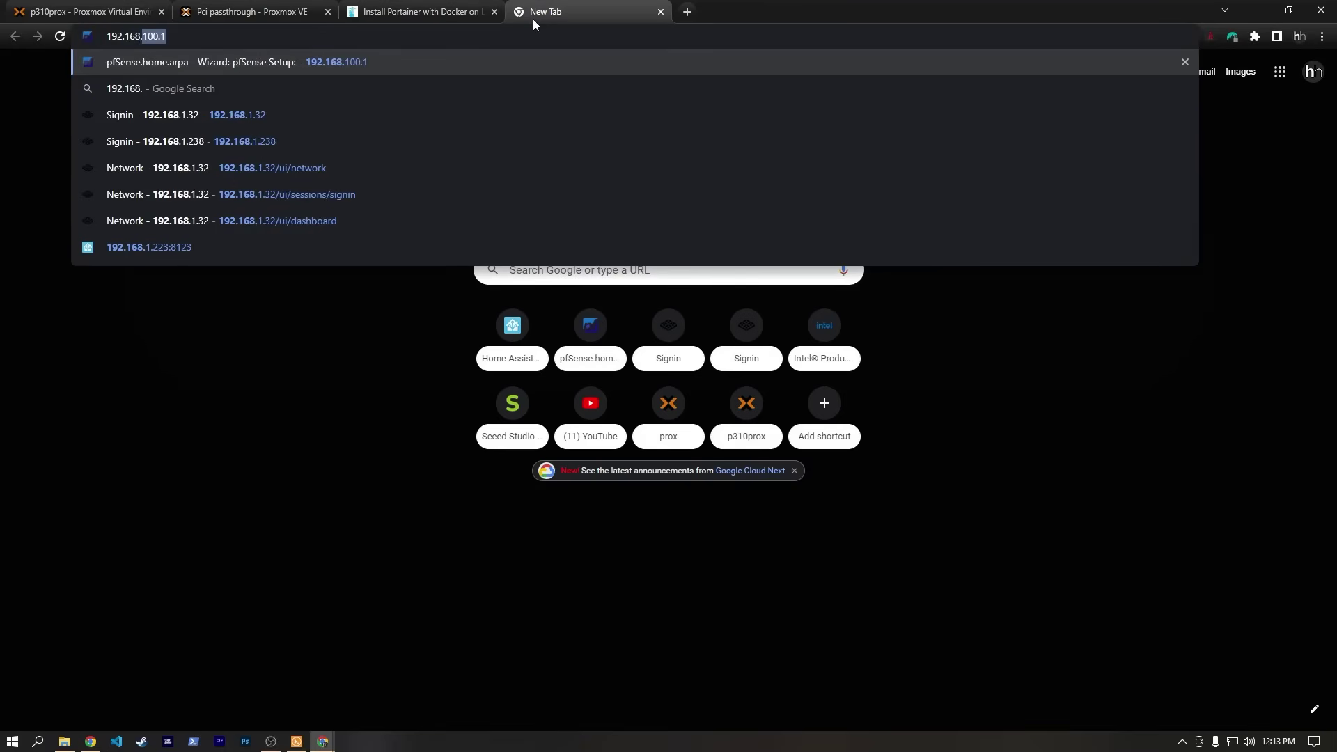
pyautogui.write('1.250:8000')
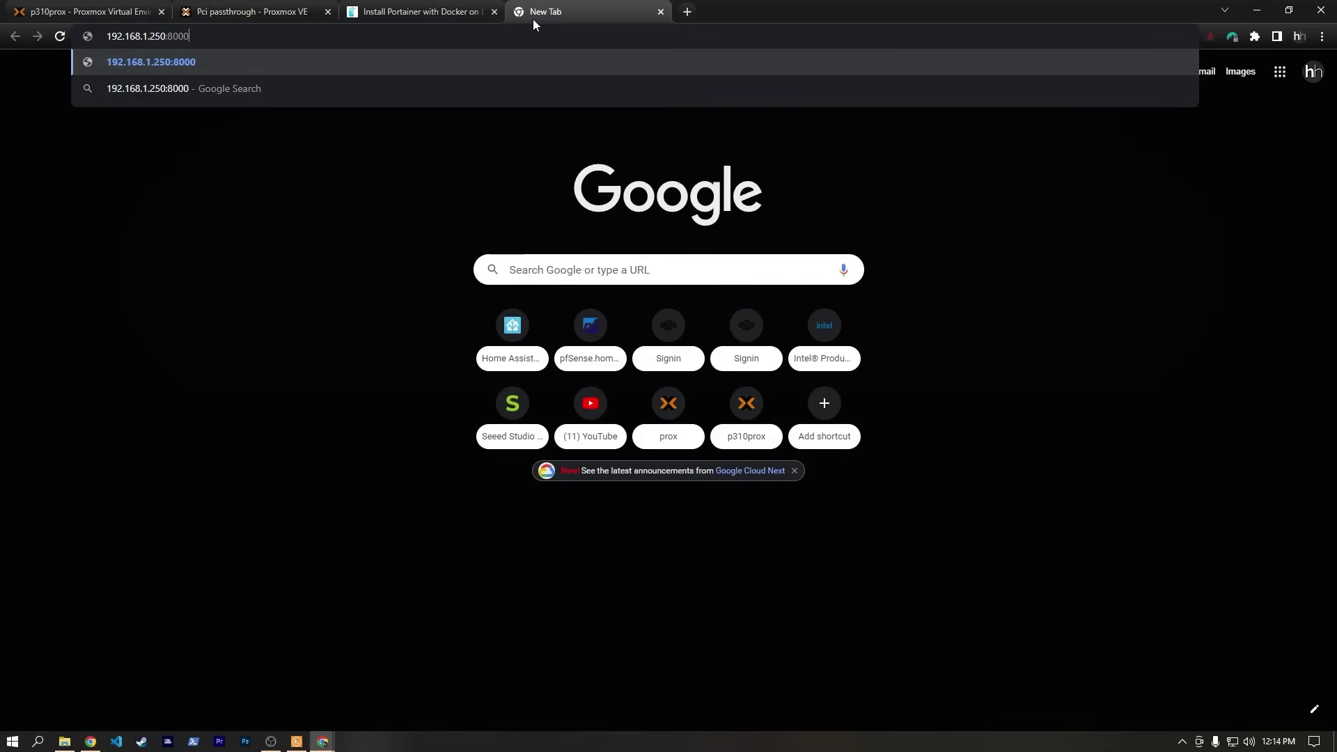
pyautogui.press('Return')
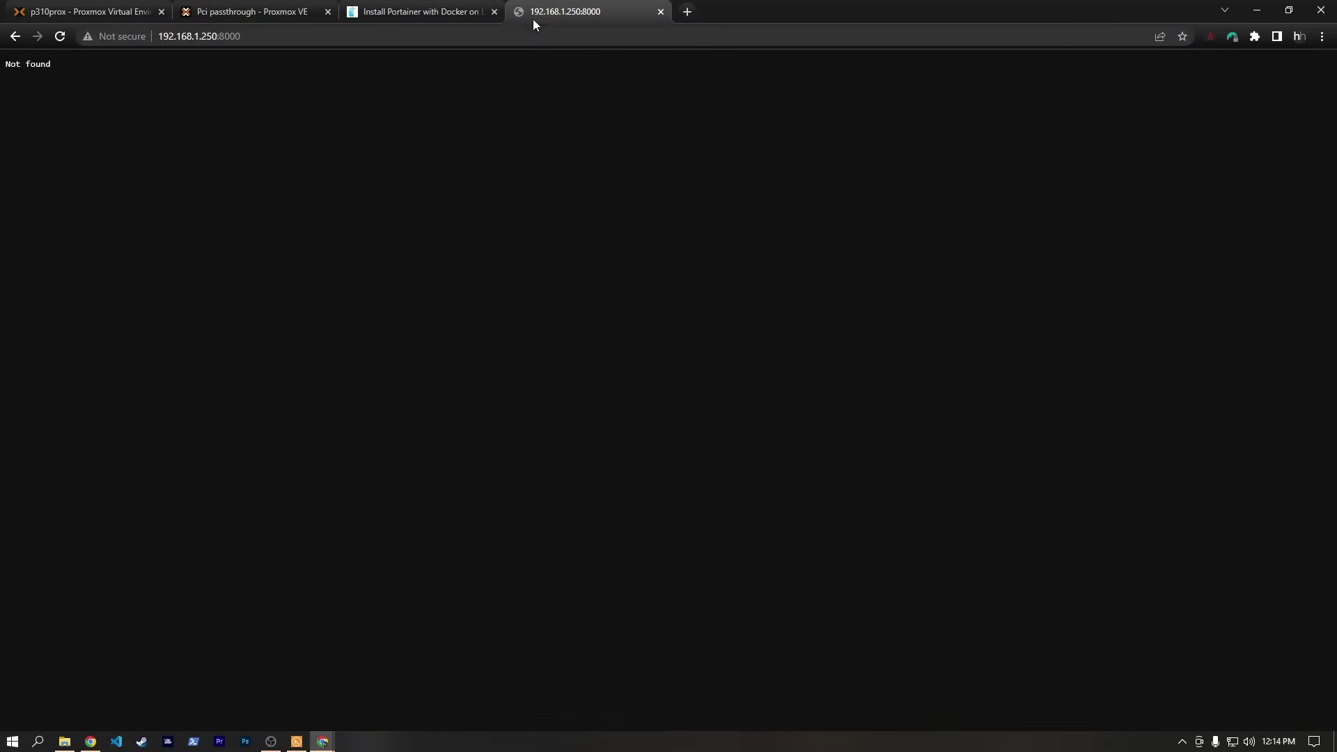
pyautogui.hotkey('ctrl', 'shift', 'Tab')
pyautogui.scroll(4, 662, 418)
pyautogui.click(596, 14)
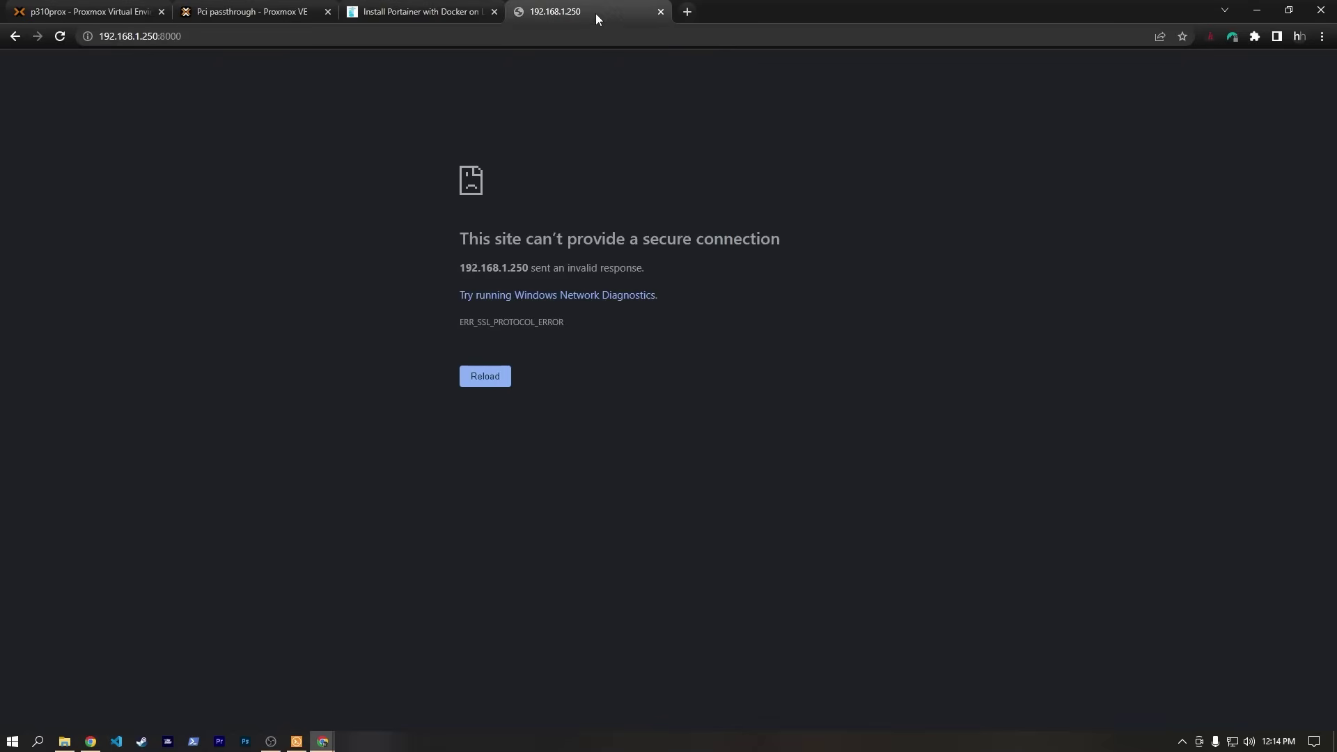
pyautogui.click(202, 36)
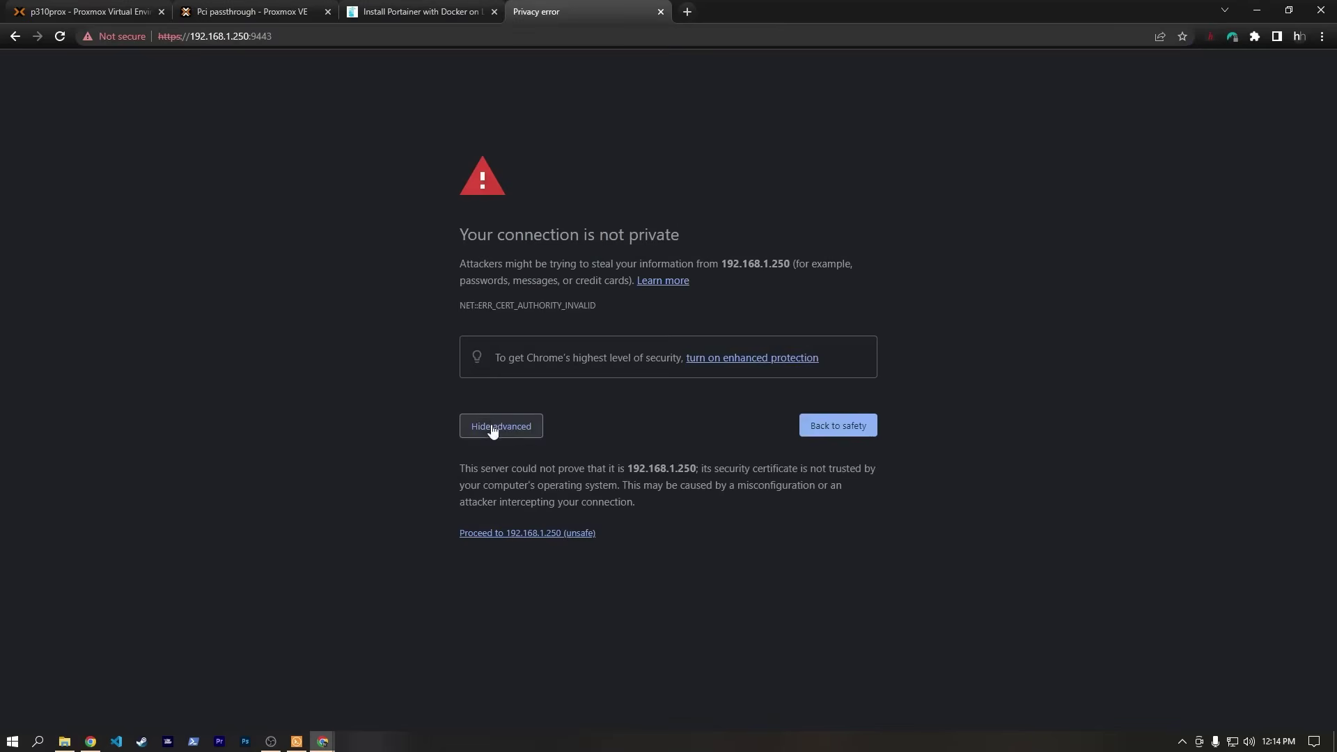
pyautogui.click(522, 537)
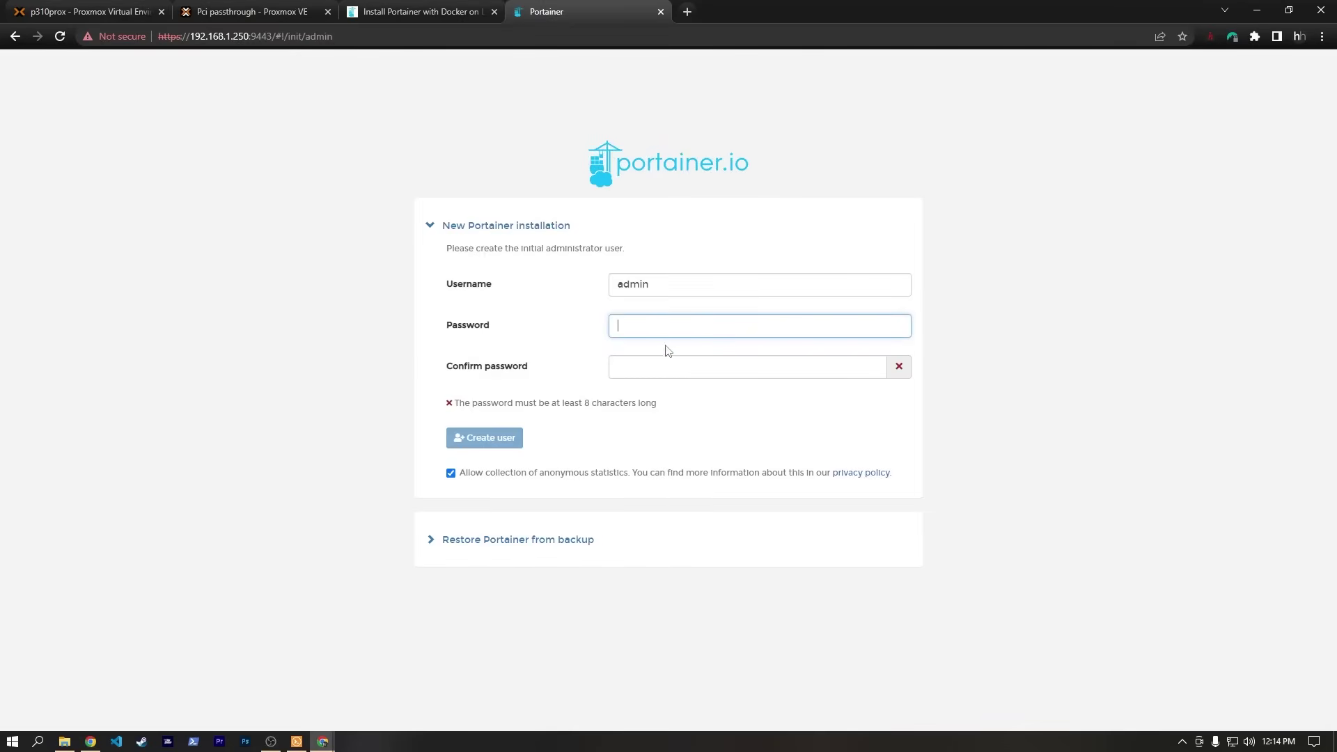
# Enter the administrator password and its confirmation, then check the minimum length hint.
pyautogui.write('•••••')
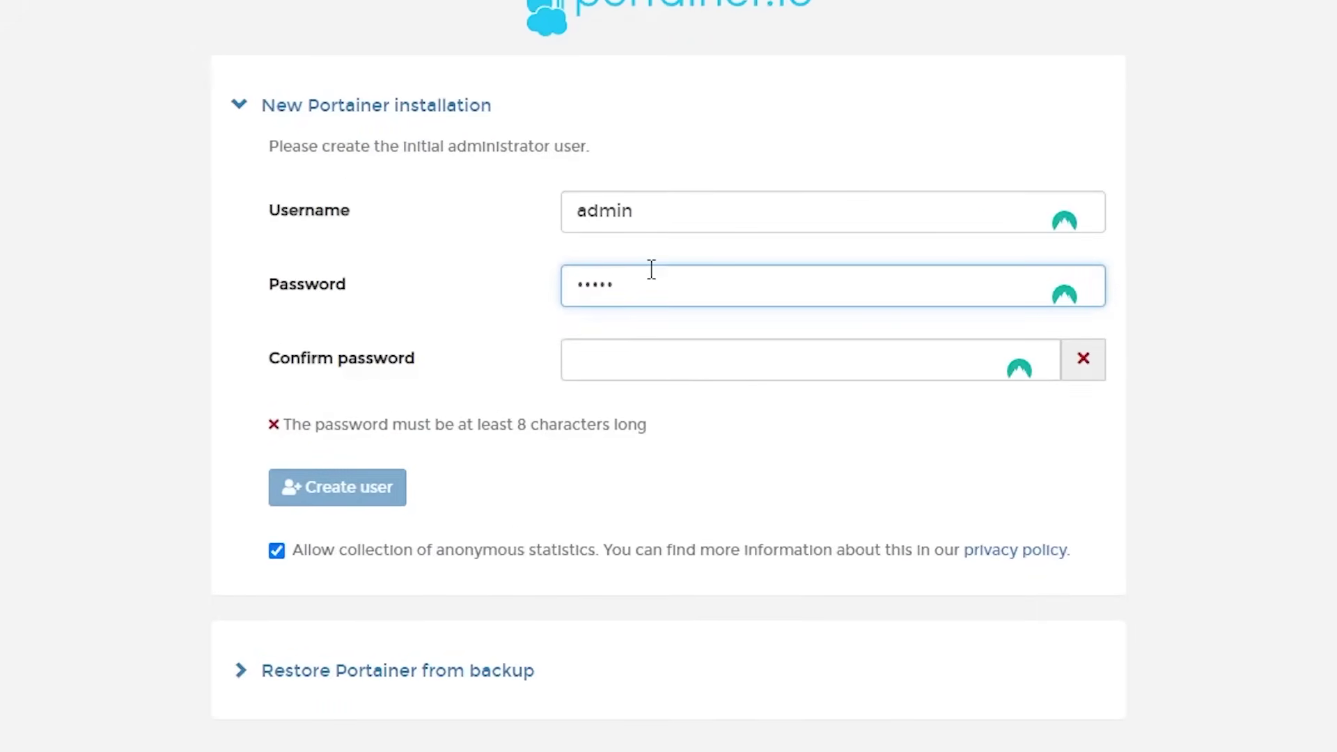
pyautogui.press('Tab')
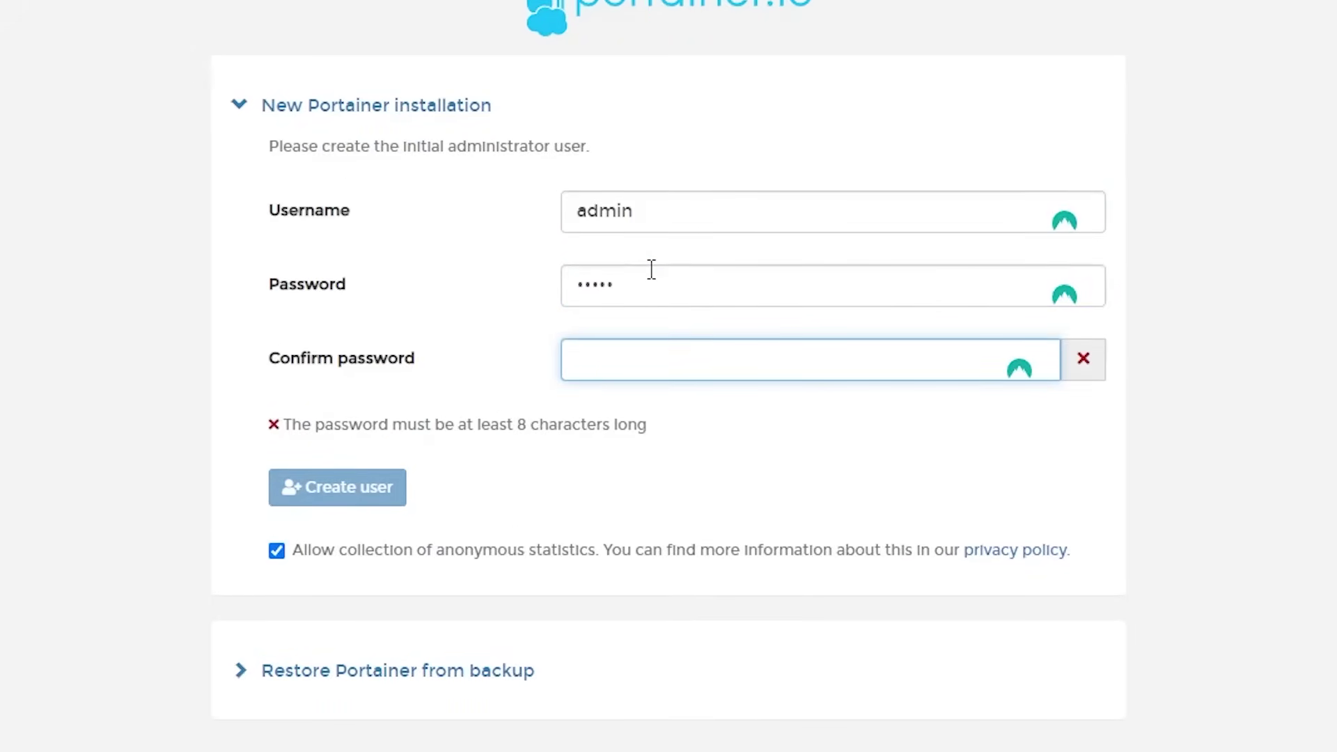
pyautogui.write('•••••')
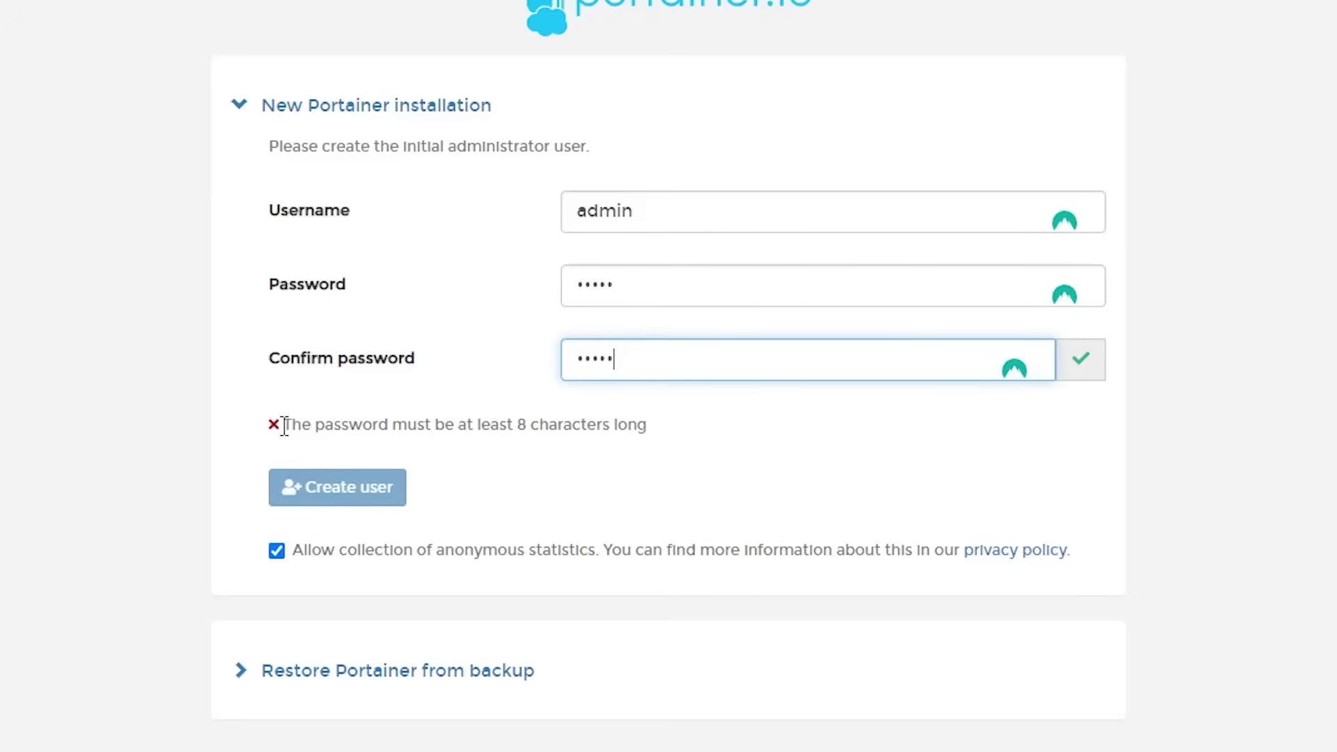
pyautogui.moveTo(280, 423); pyautogui.dragTo(721, 429)
pyautogui.click(721, 429)
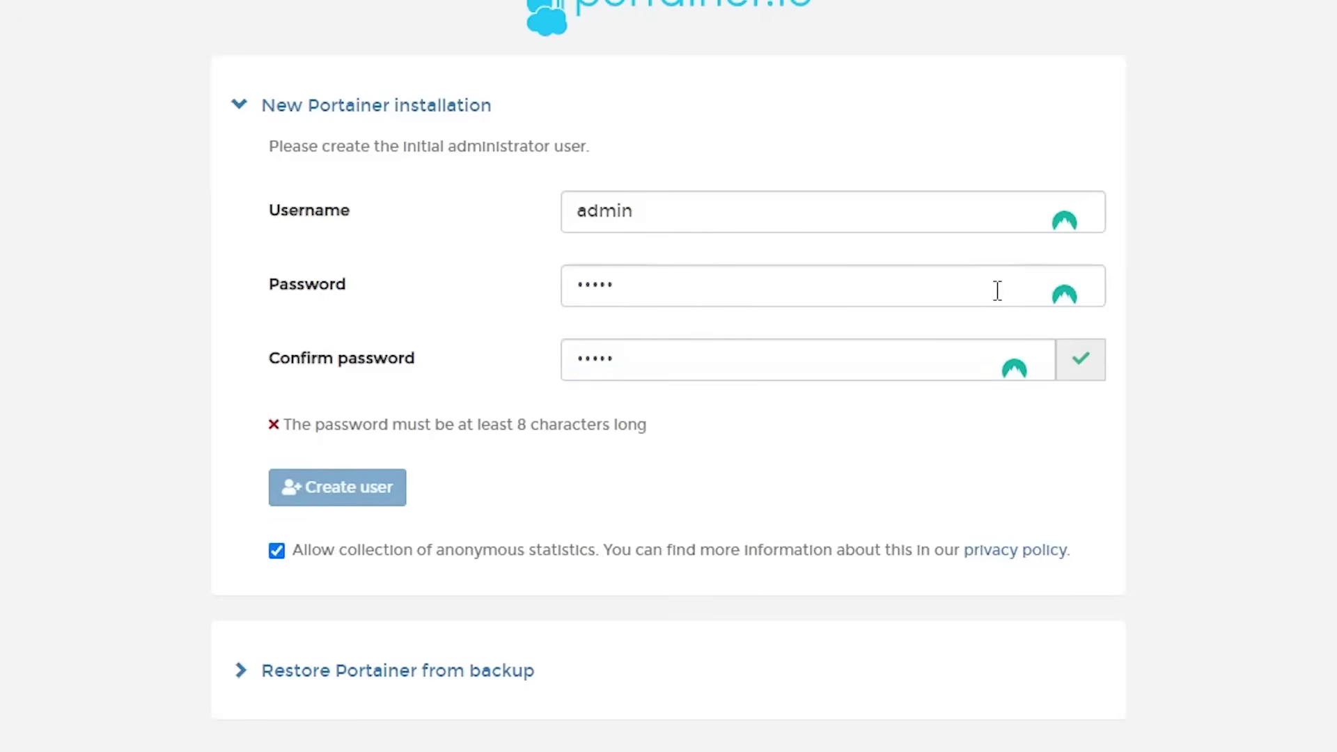
# Lengthen the password and confirmation to at least 8 characters and create the admin user.
pyautogui.click(576, 287)
pyautogui.press('BackSpace')
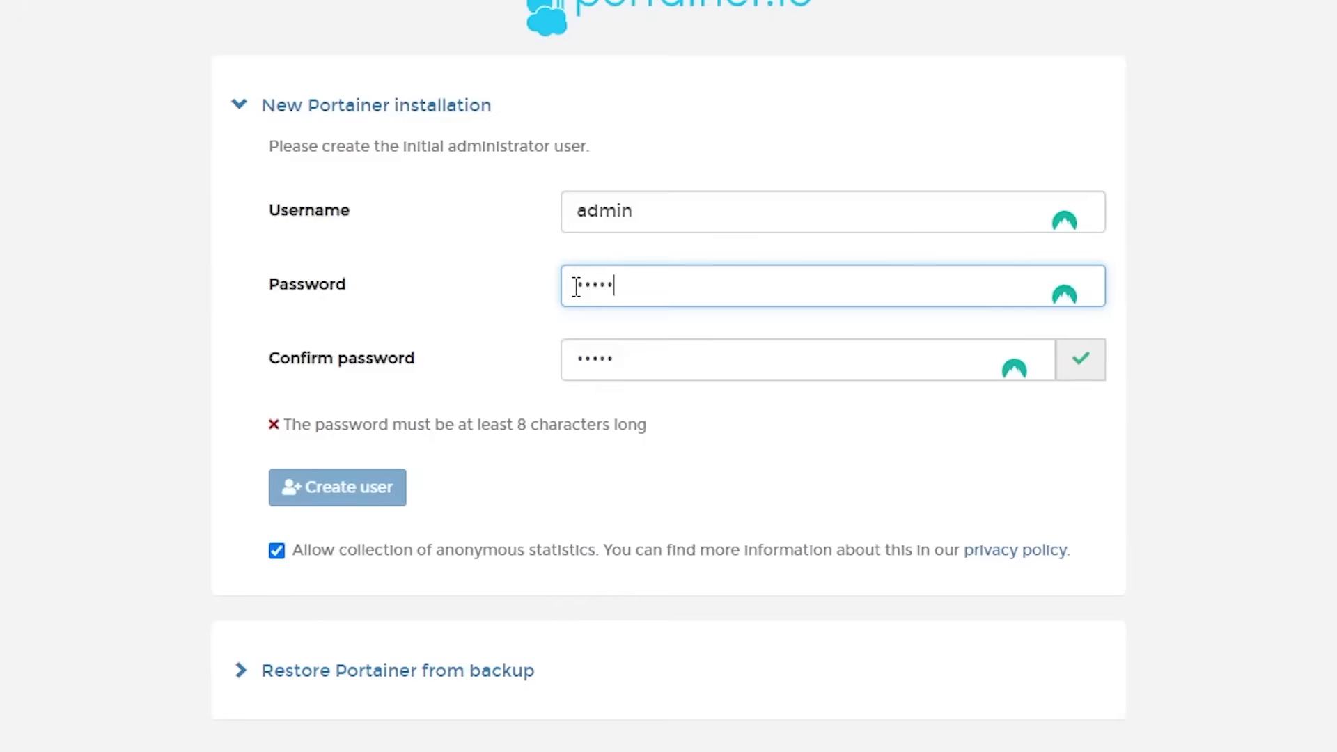
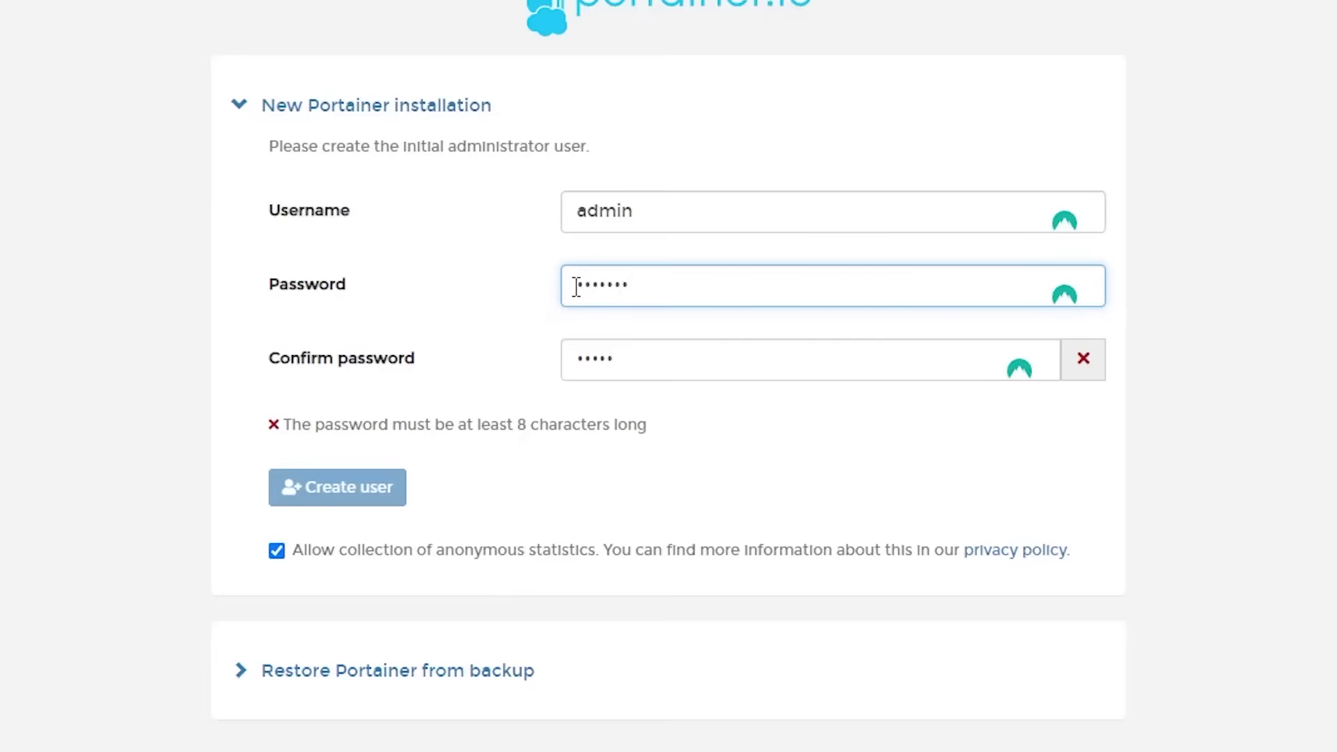
pyautogui.doubleClick(568, 356)
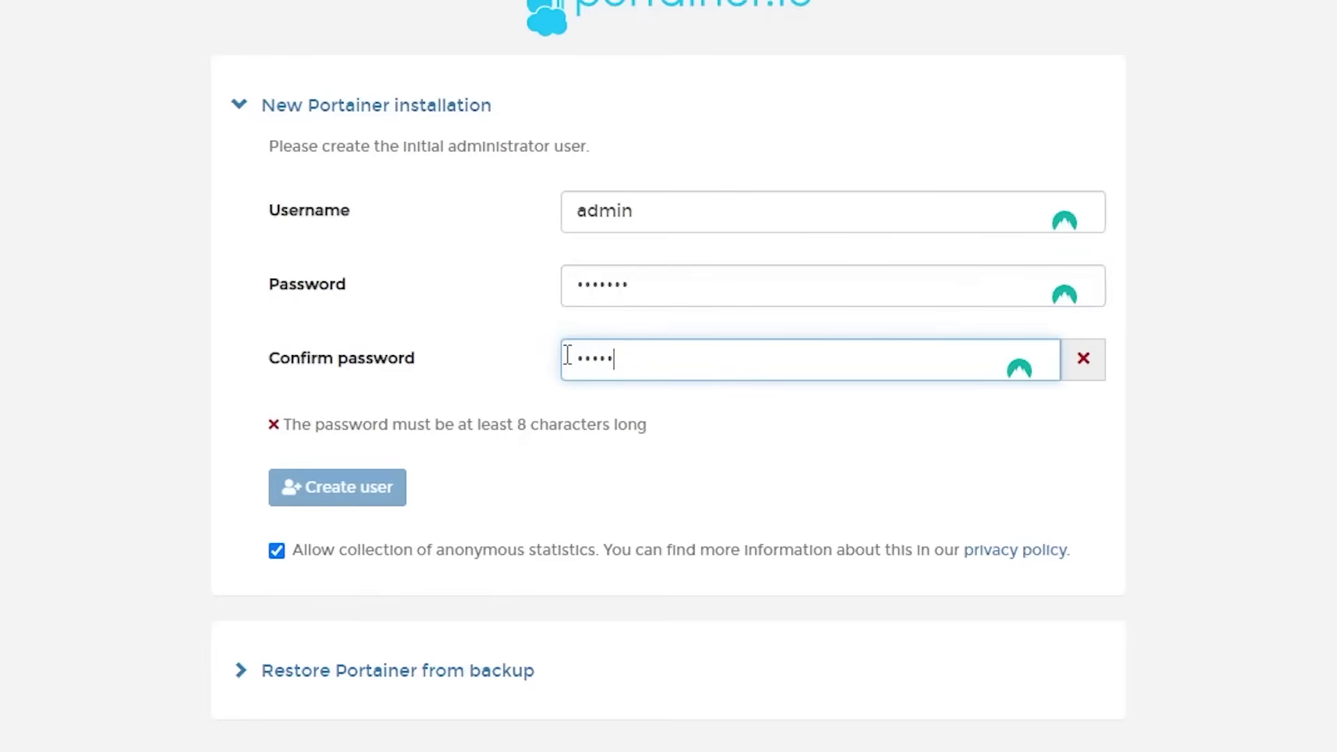
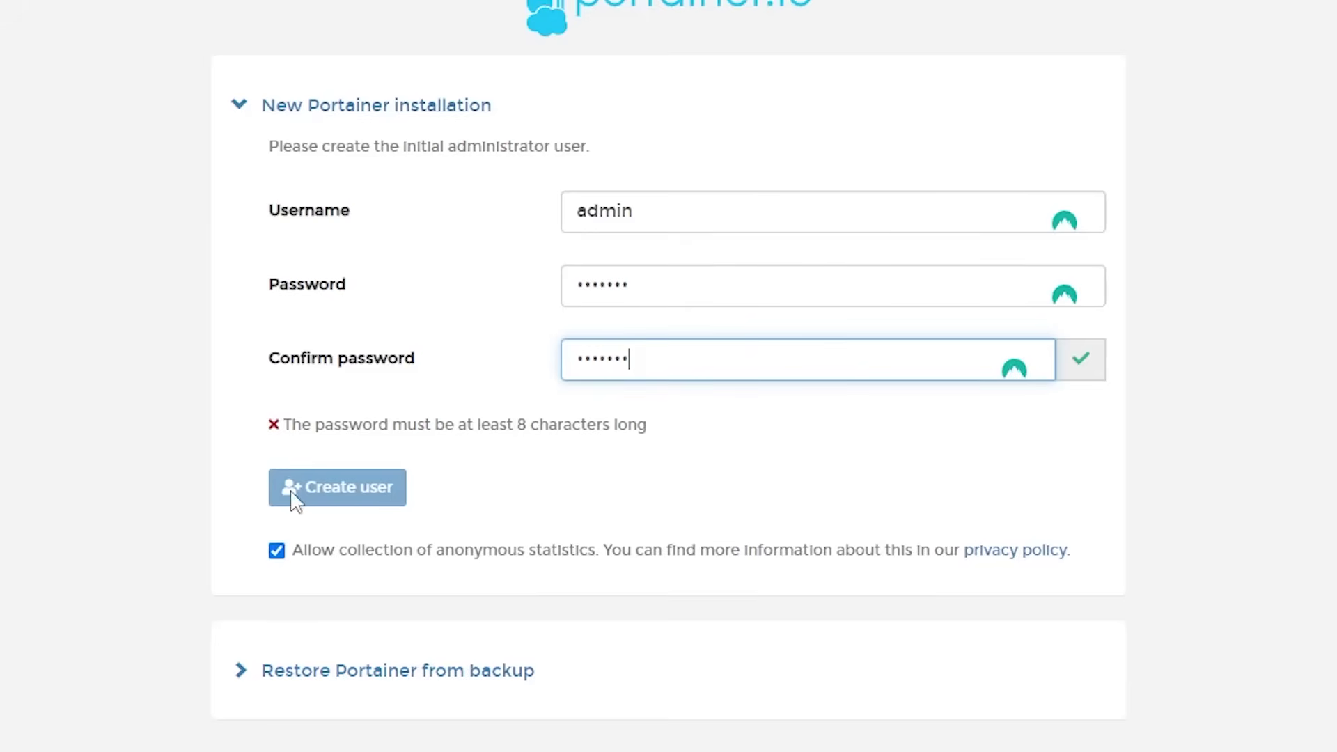
pyautogui.click(655, 287)
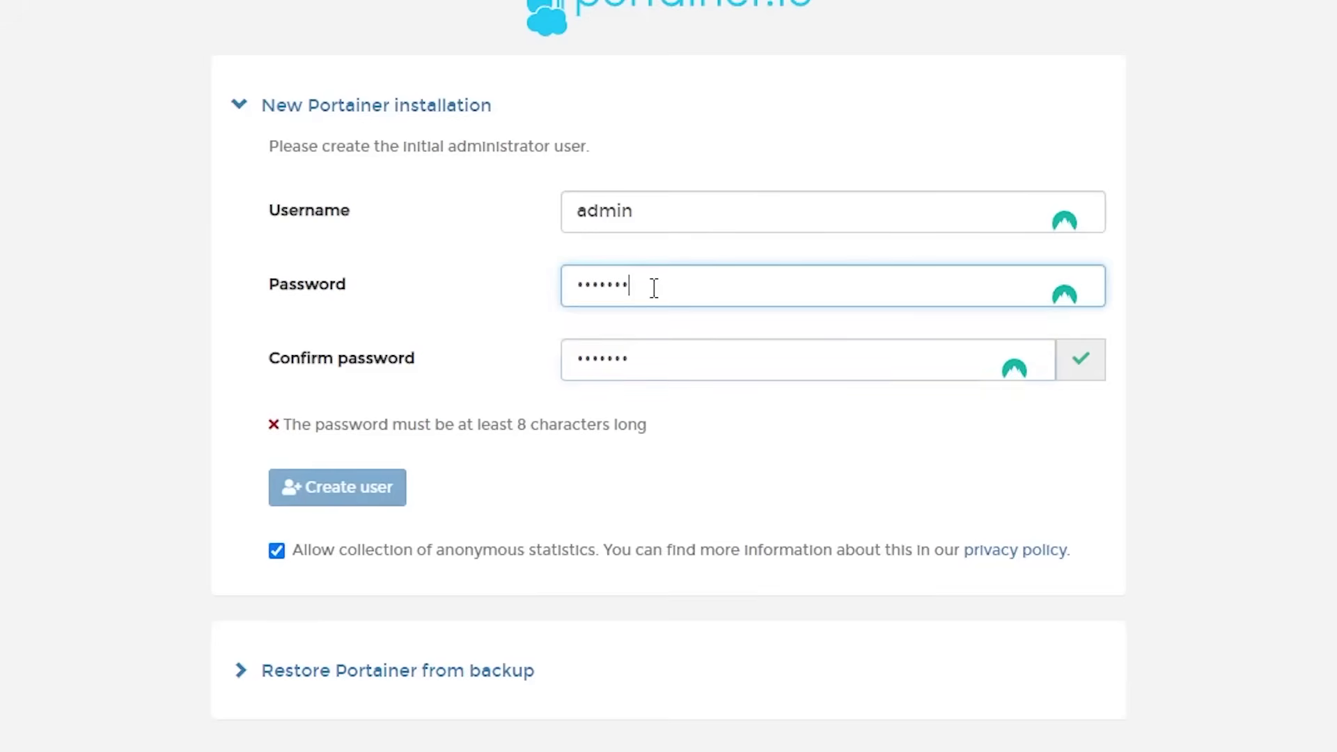
pyautogui.write('8')
pyautogui.click(675, 371)
pyautogui.write('8')
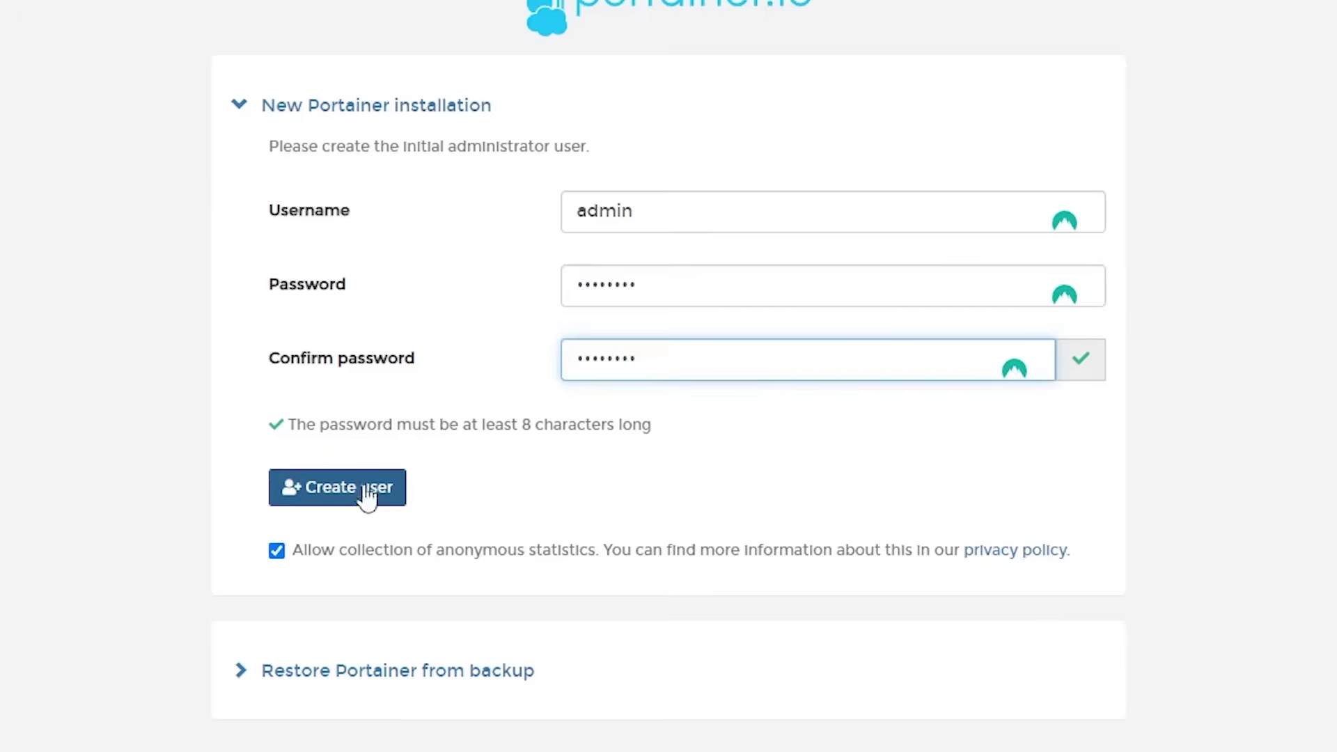
pyautogui.click(340, 495)
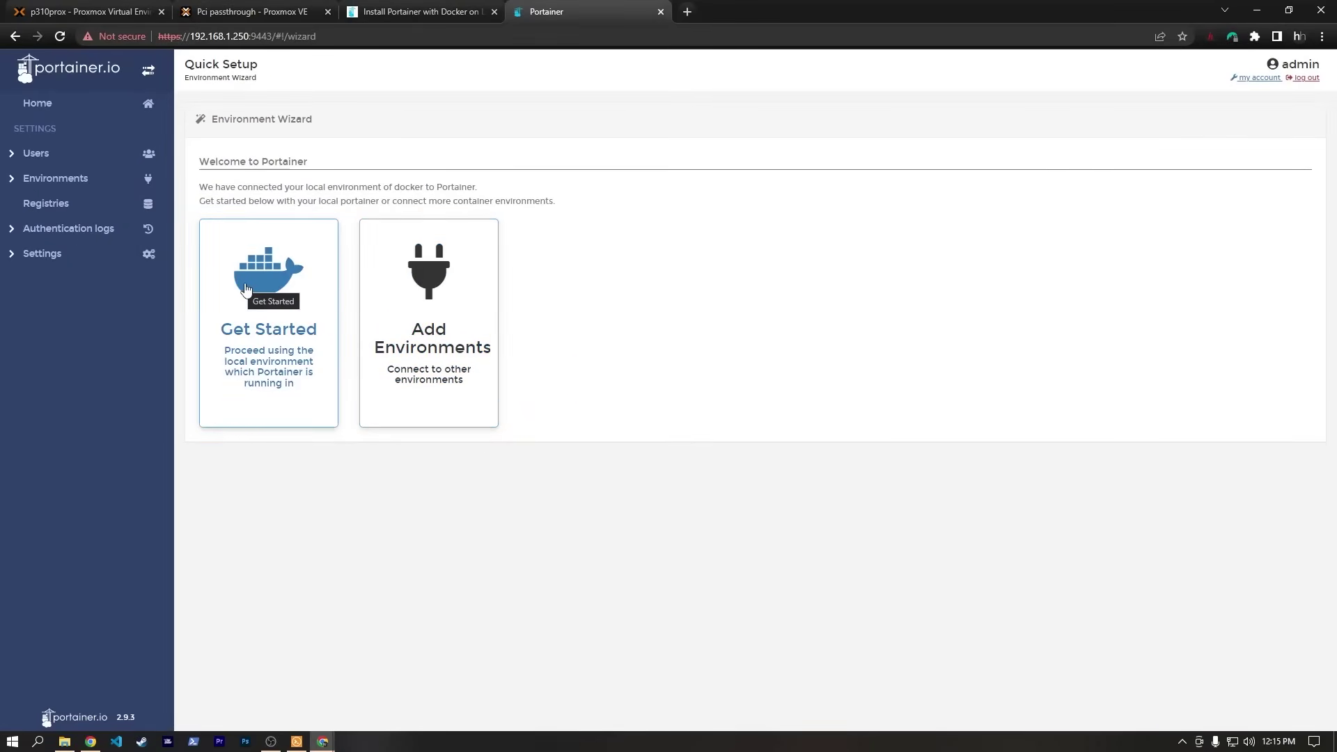
# Remove the stopped nice_black container from the local environment and start adding a new container.
pyautogui.click(270, 279)
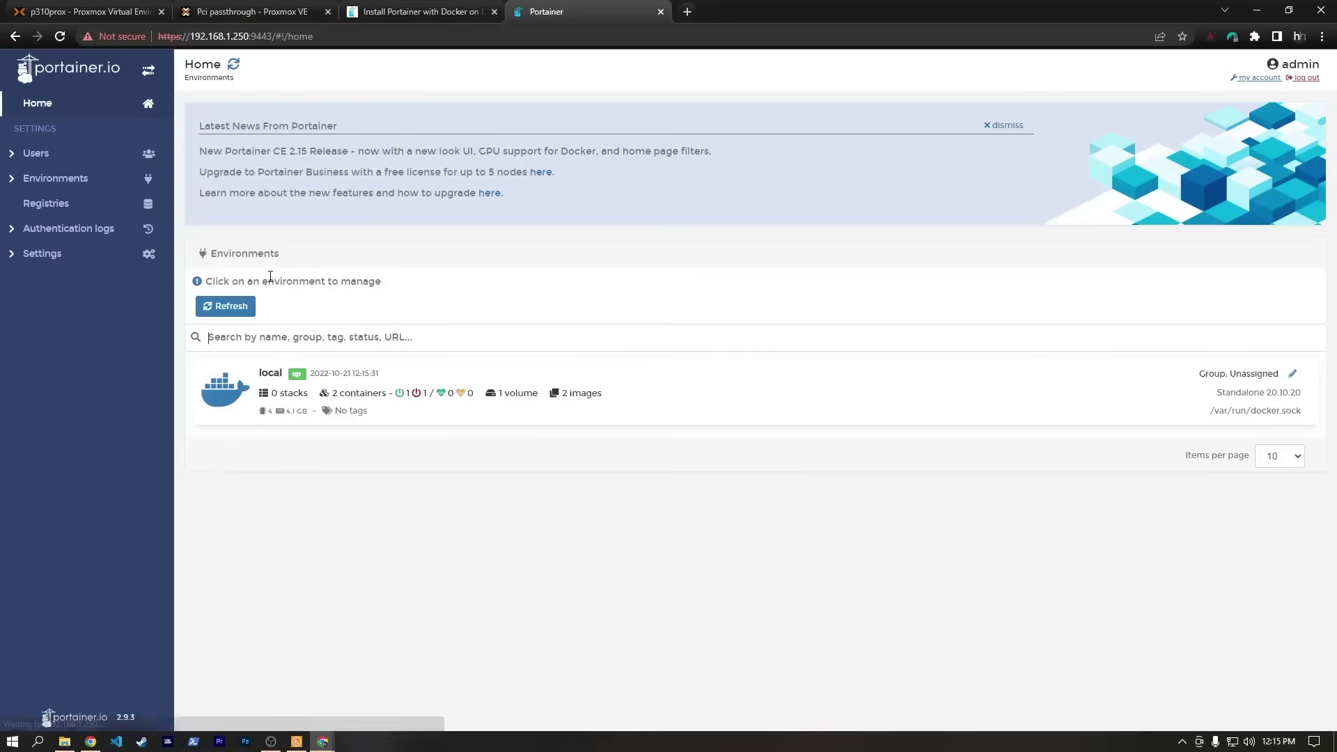
pyautogui.click(279, 403)
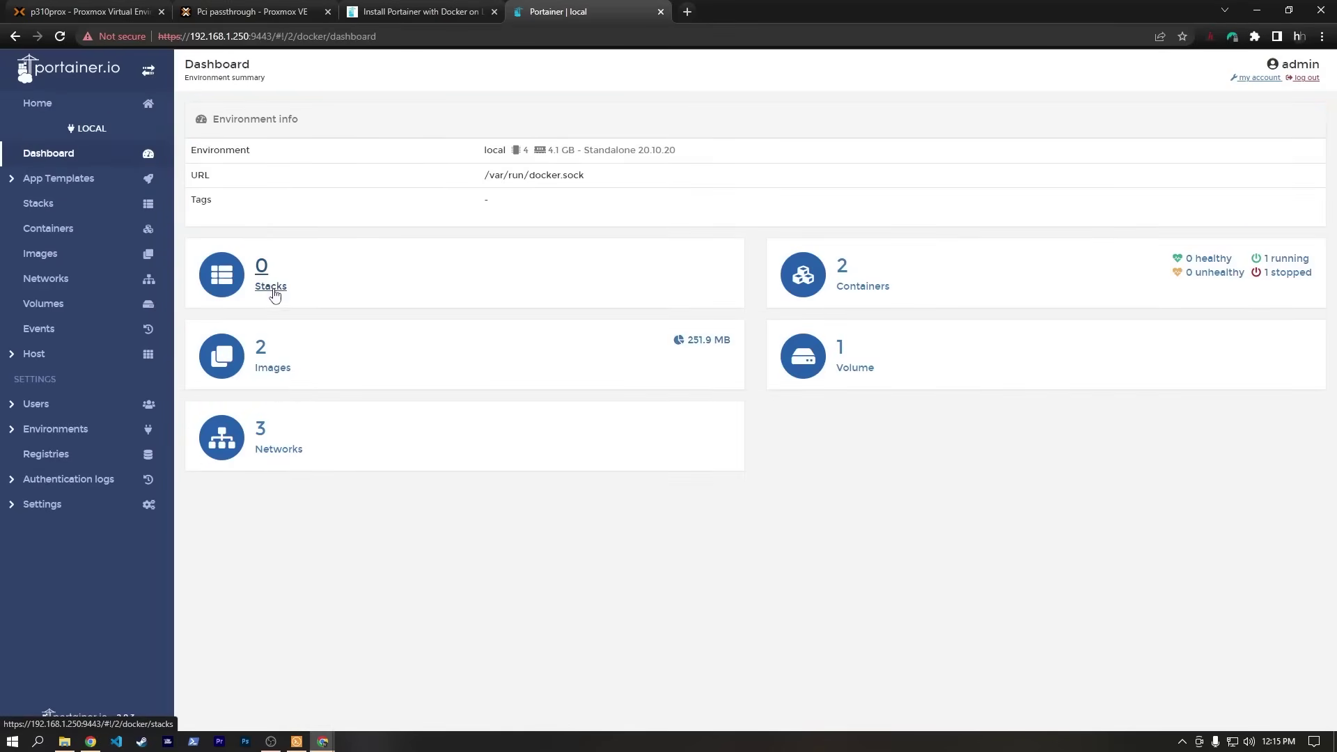
pyautogui.click(846, 287)
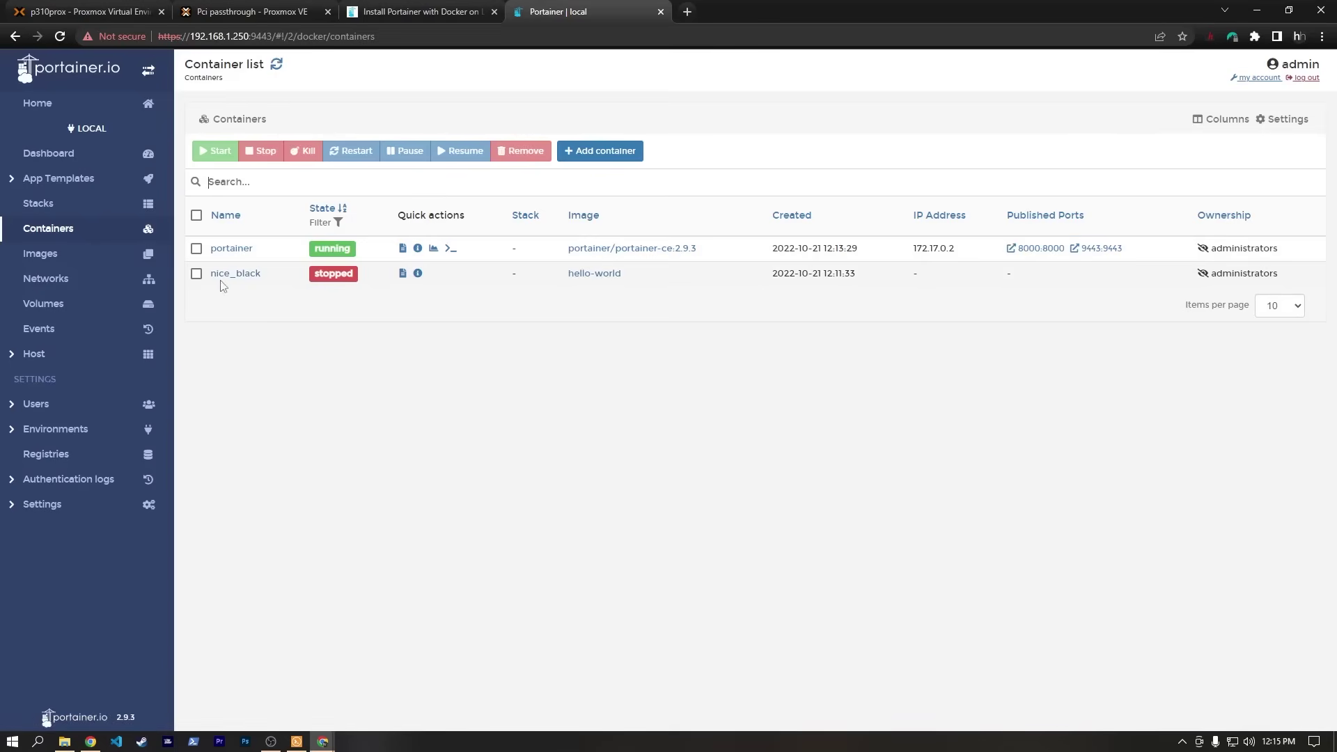
pyautogui.click(196, 273)
pyautogui.click(524, 151)
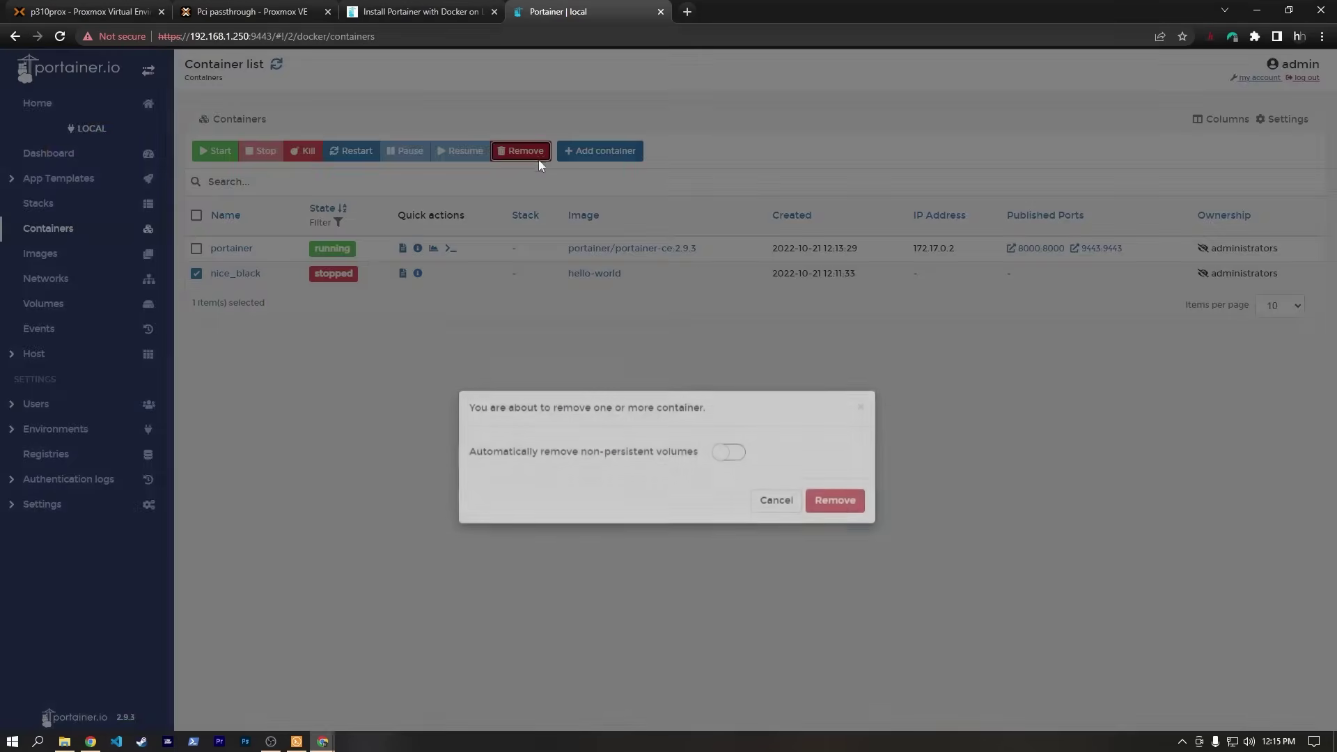
pyautogui.click(835, 520)
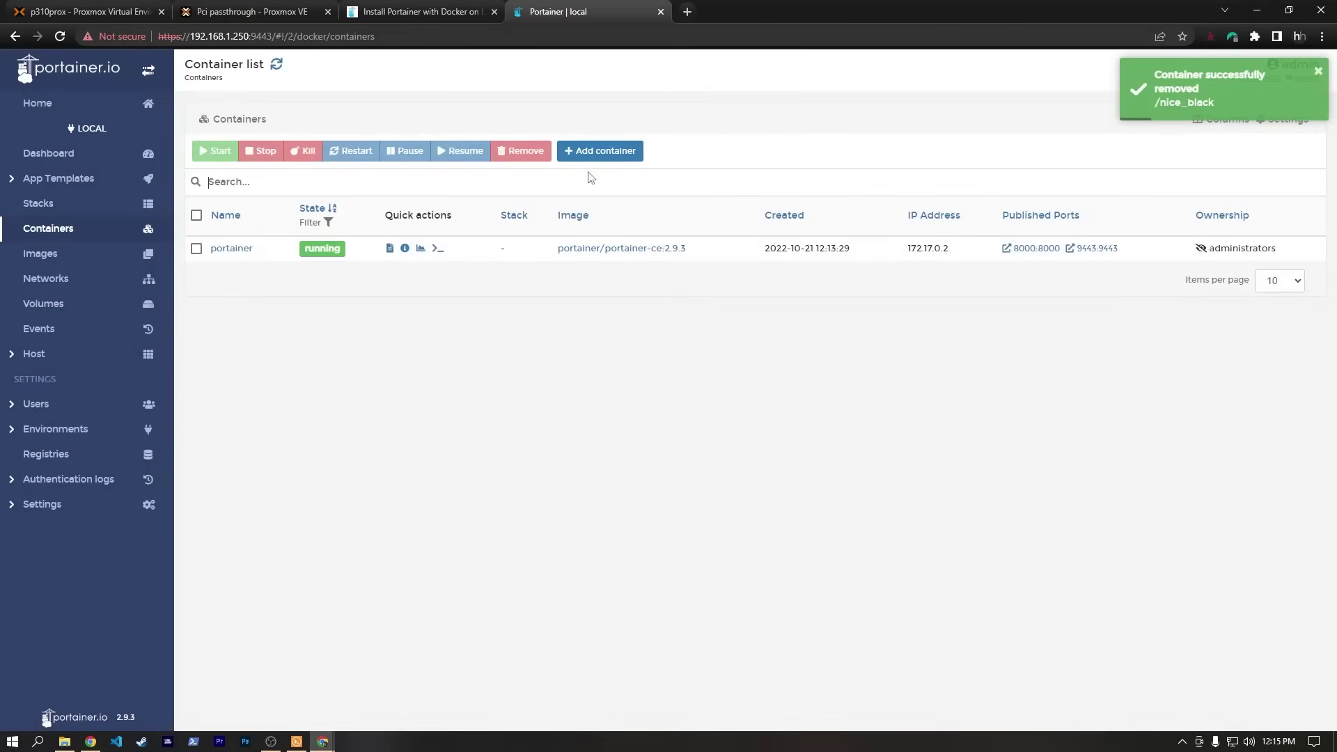
pyautogui.click(597, 151)
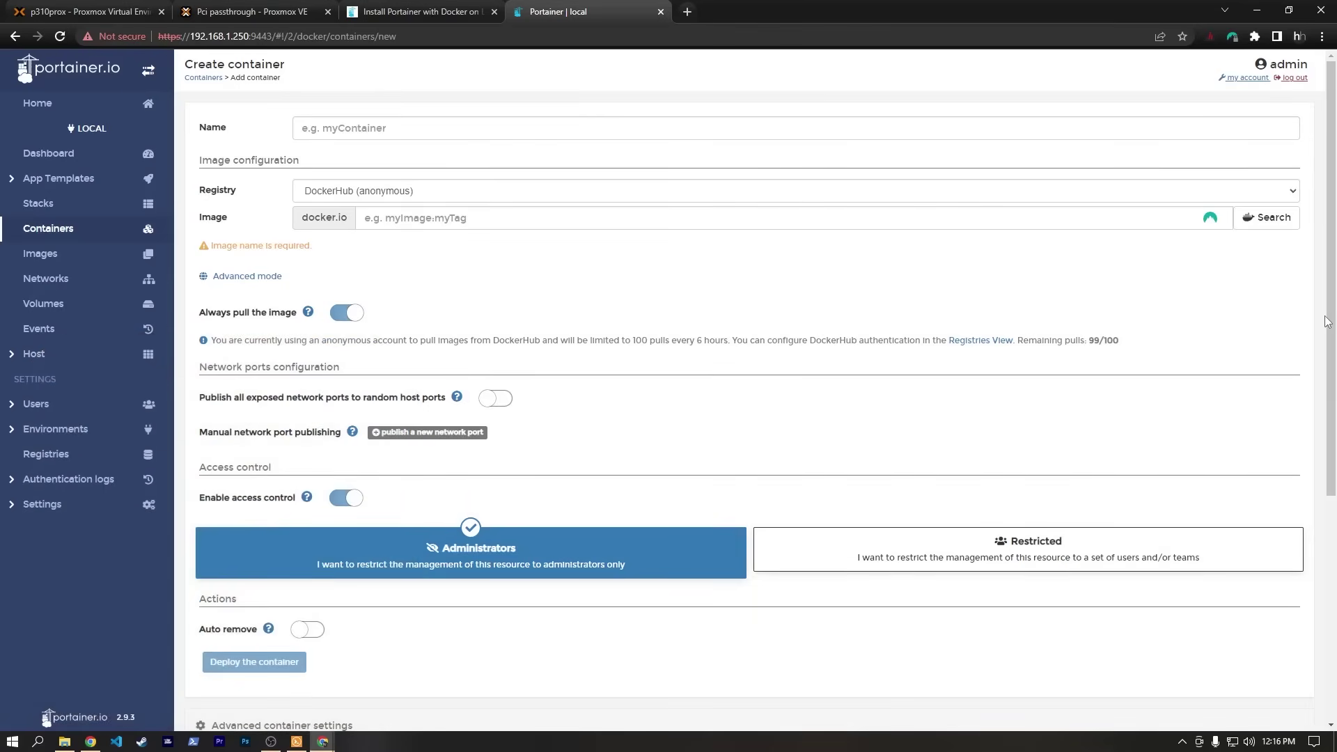
# Go to linuxserver.io and open its documentation.
pyautogui.click(688, 11)
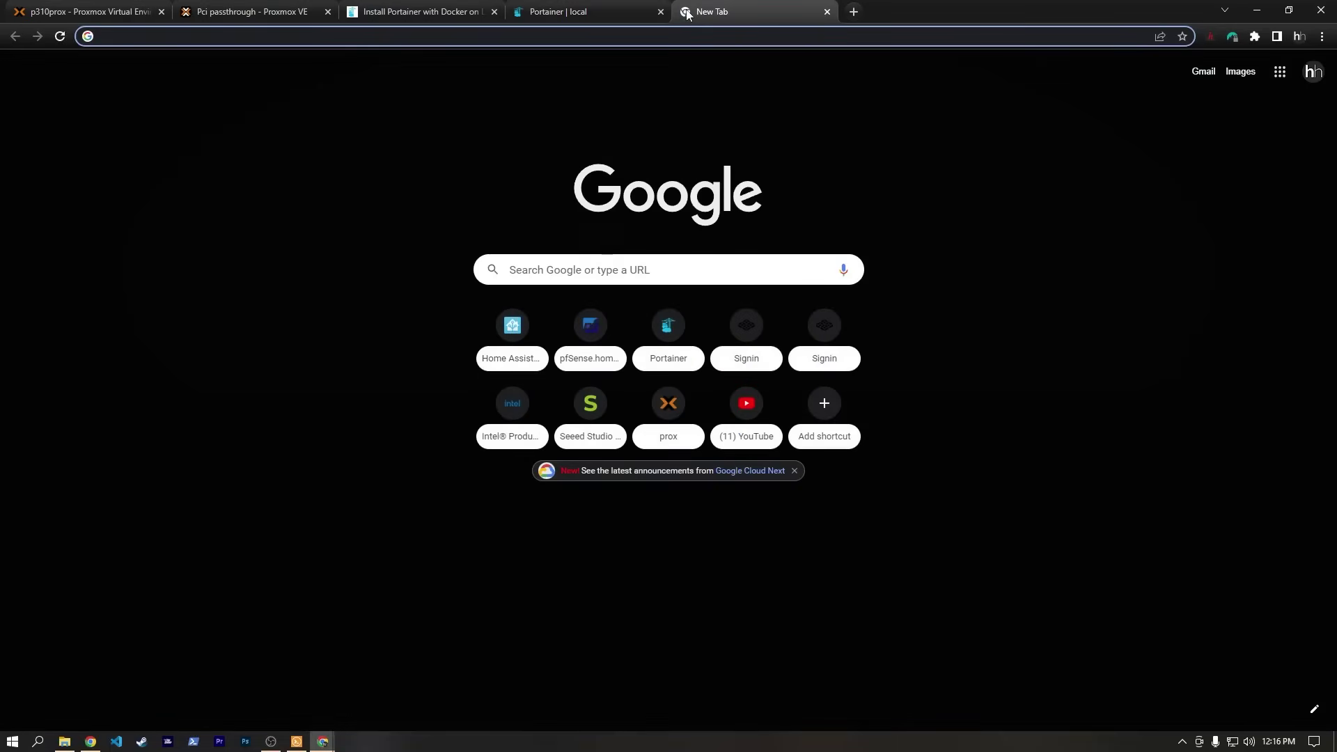
pyautogui.write('linuxserver.io')
pyautogui.press('Return')
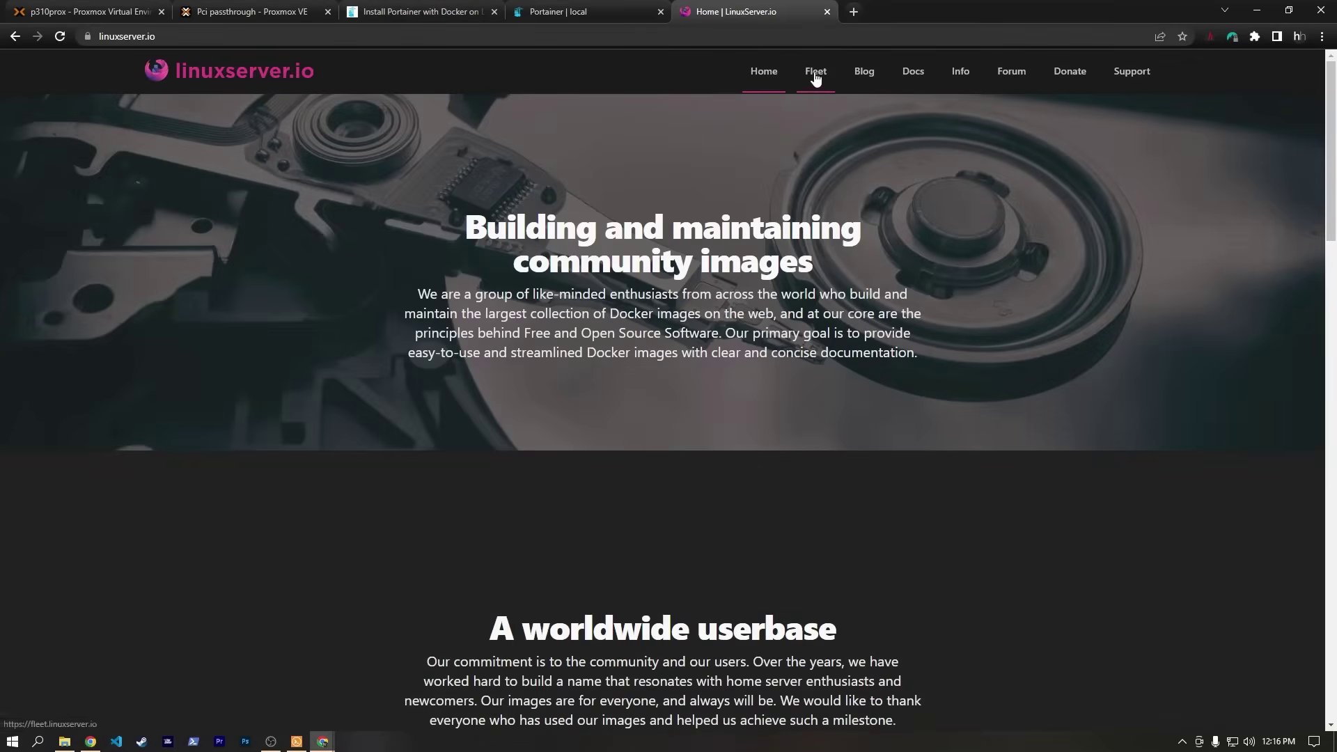
pyautogui.click(913, 73)
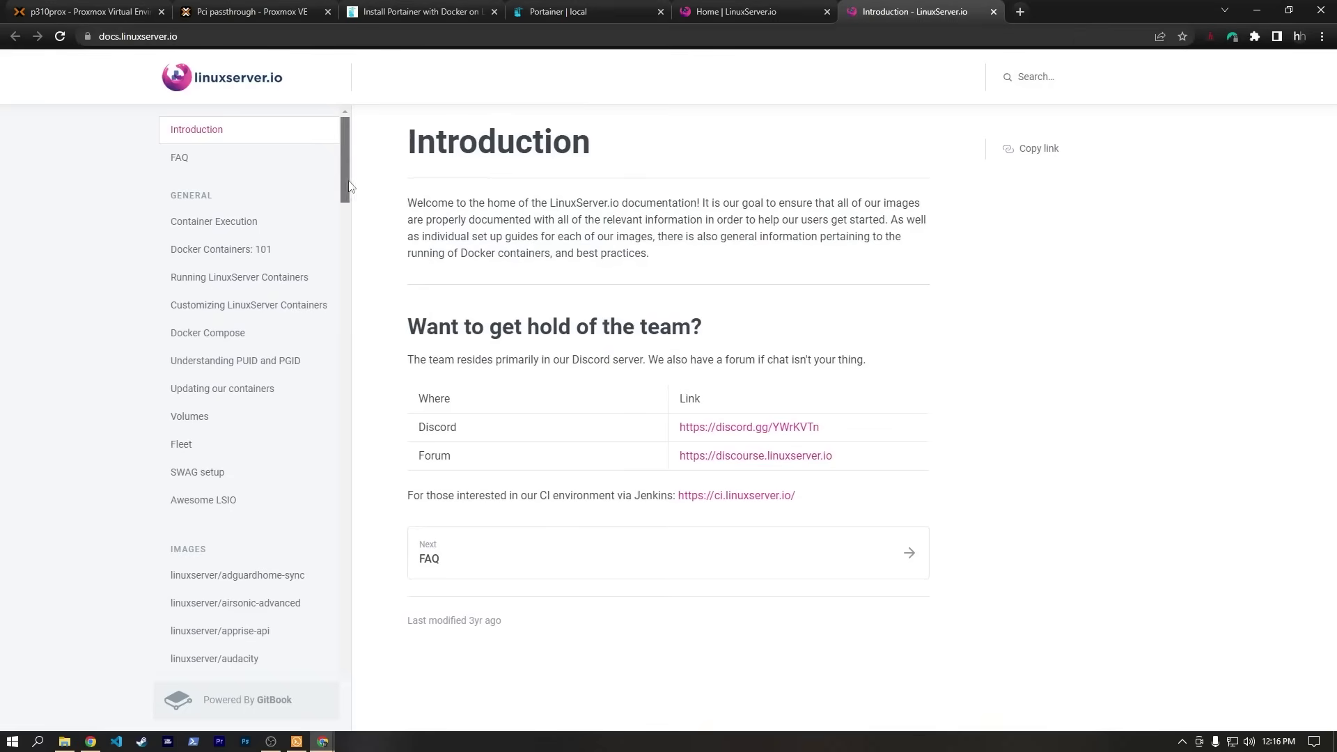
pyautogui.moveTo(352, 181); pyautogui.dragTo(389, 613)
pyautogui.scroll(-8, 320, 651)
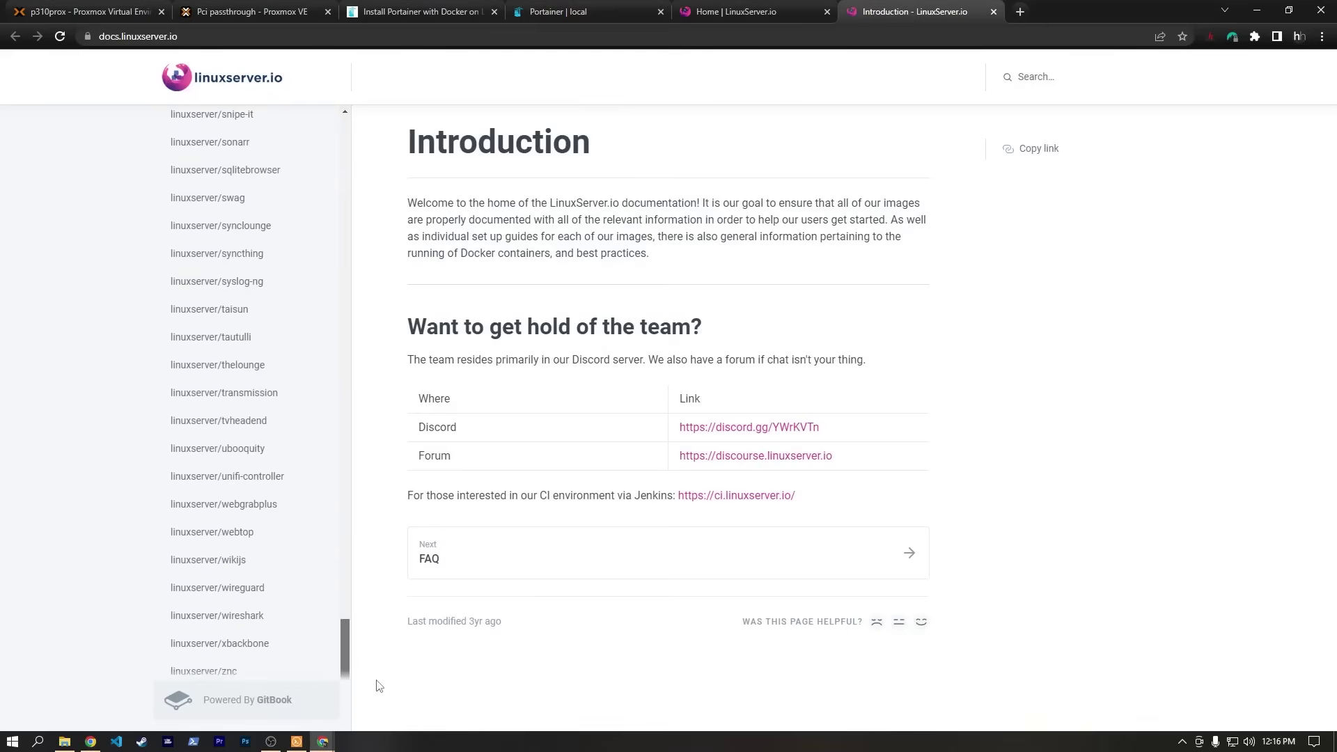
# Open the linuxserver/wireguard docs at the docker cli command and snap the browser left.
pyautogui.click(250, 588)
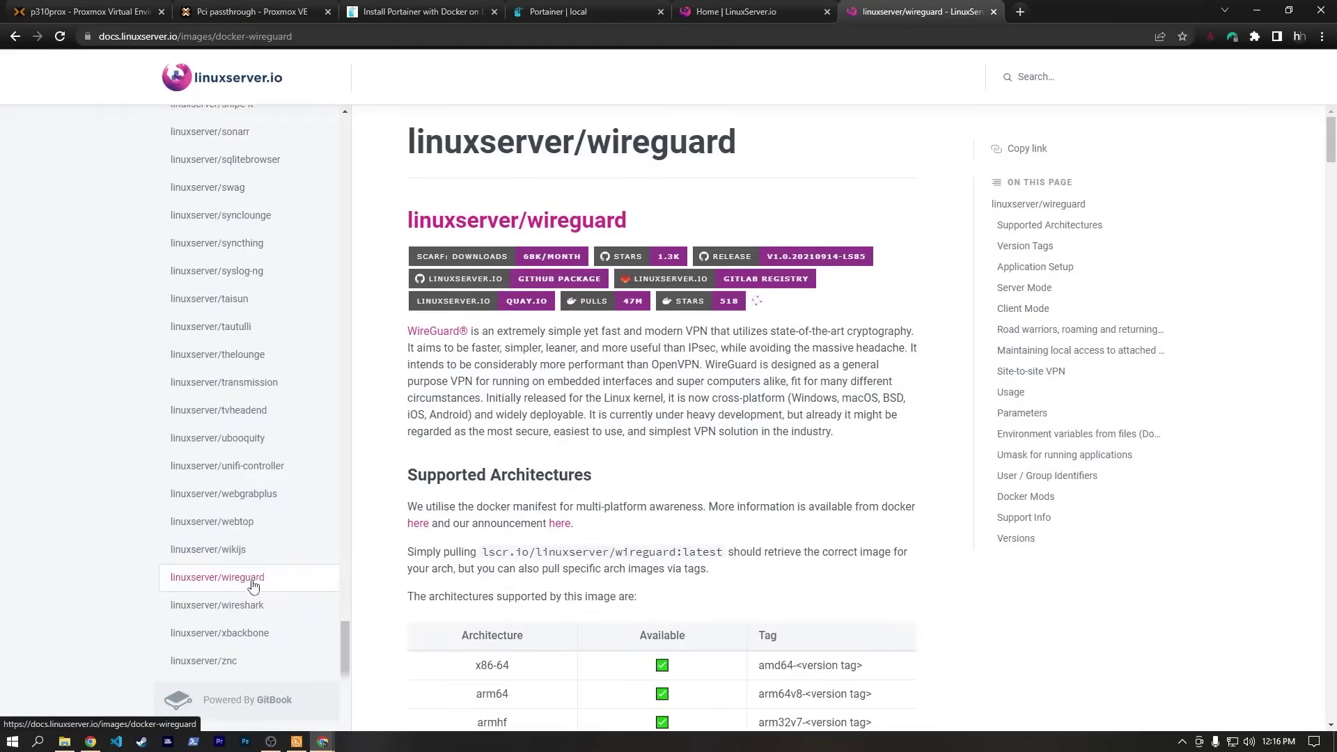
pyautogui.scroll(-5, 427, 516)
pyautogui.scroll(-9, 427, 437)
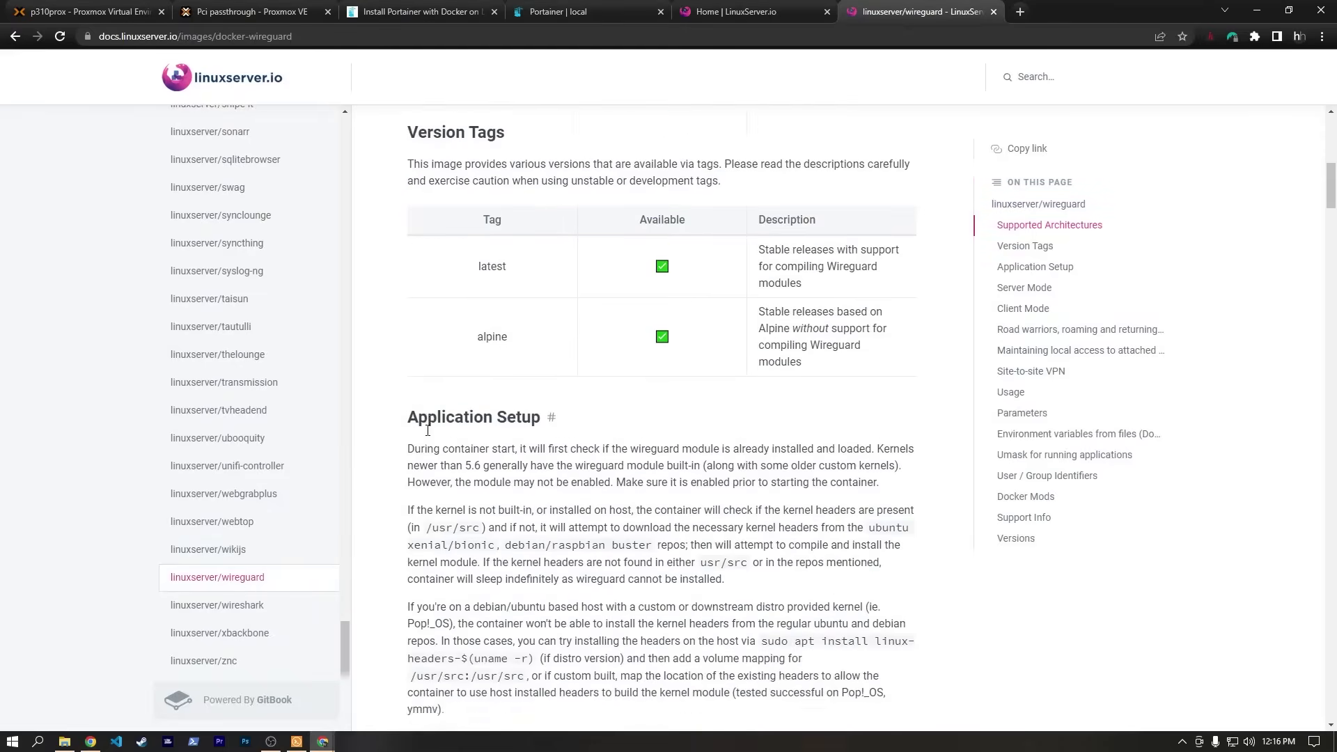
pyautogui.scroll(-15, 625, 449)
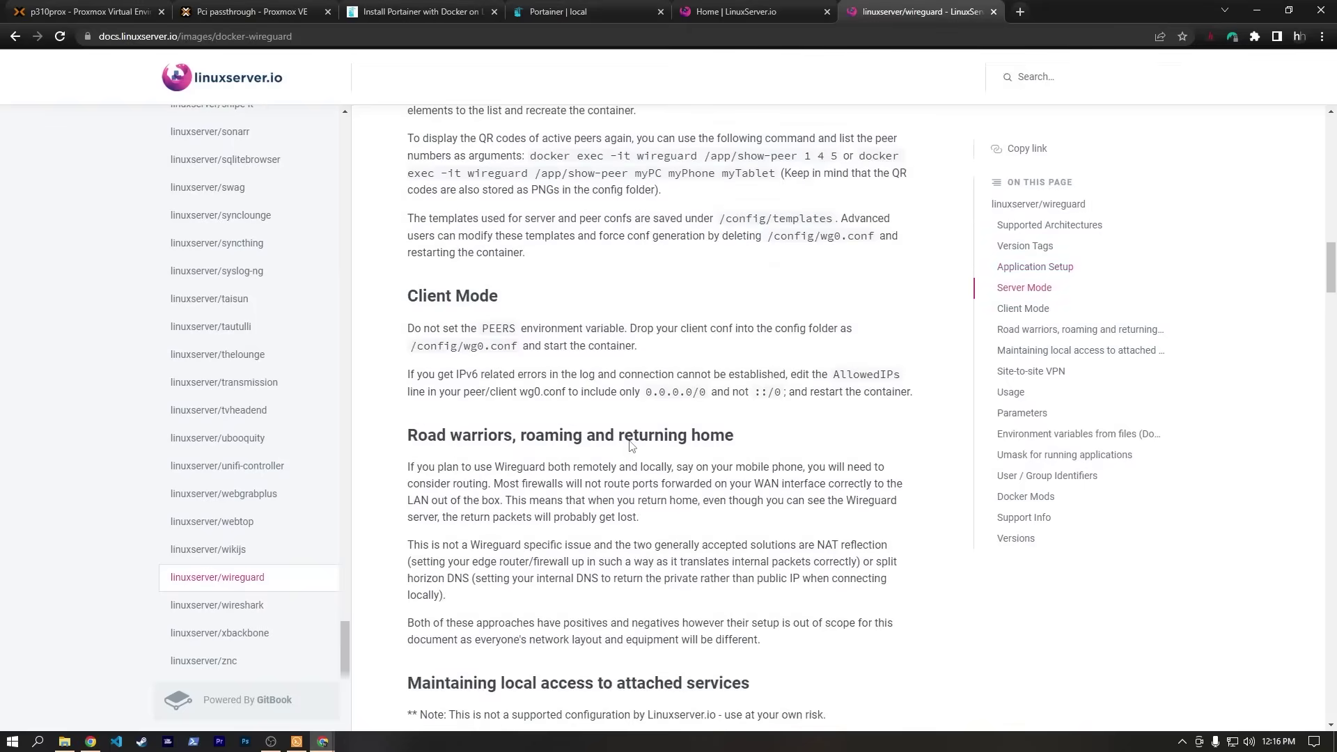
pyautogui.scroll(-6, 631, 440)
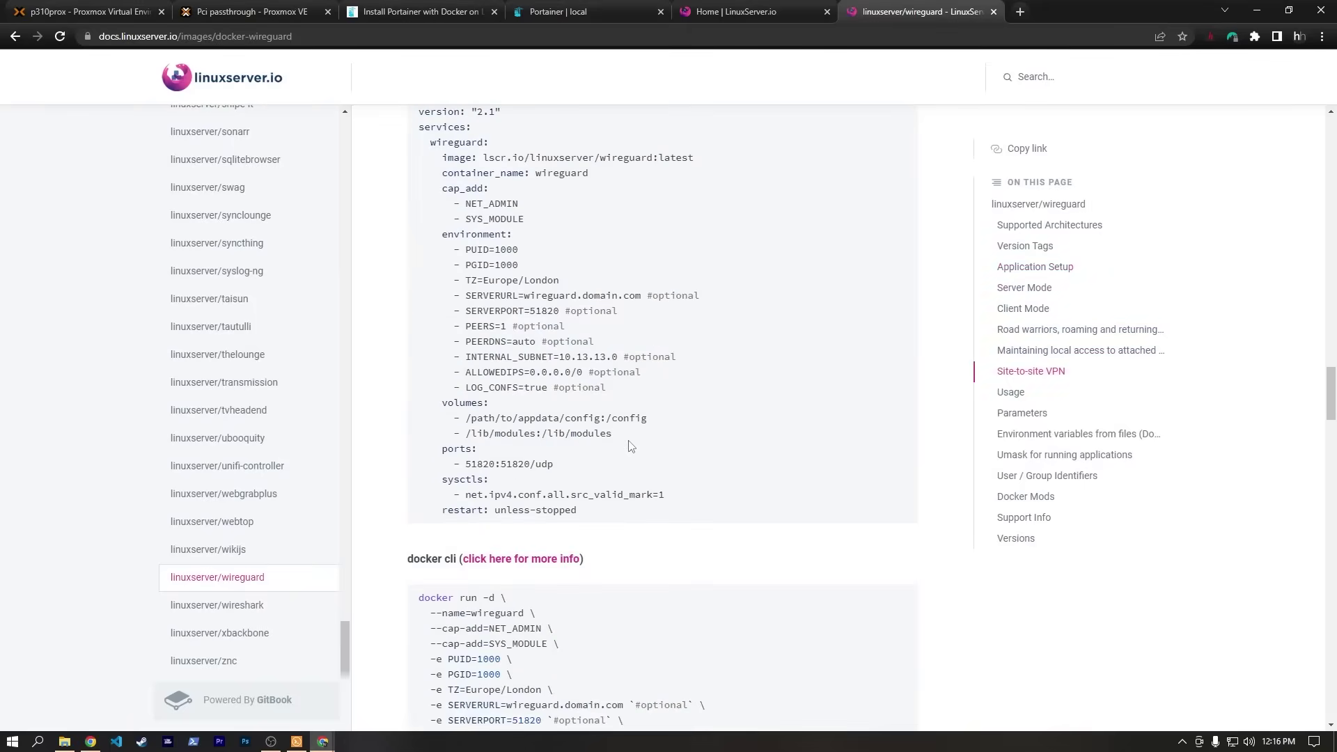
pyautogui.scroll(-2, 570, 418)
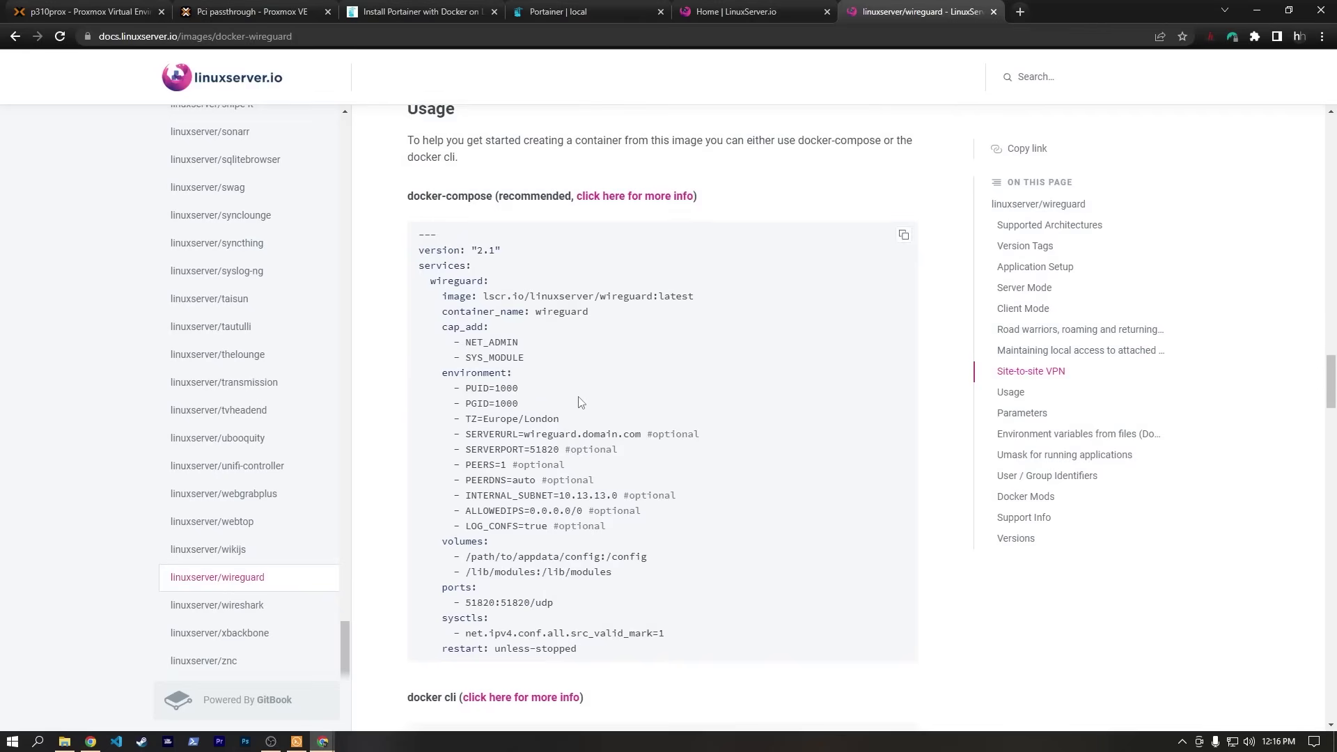
pyautogui.scroll(-10, 582, 398)
pyautogui.scroll(2, 526, 323)
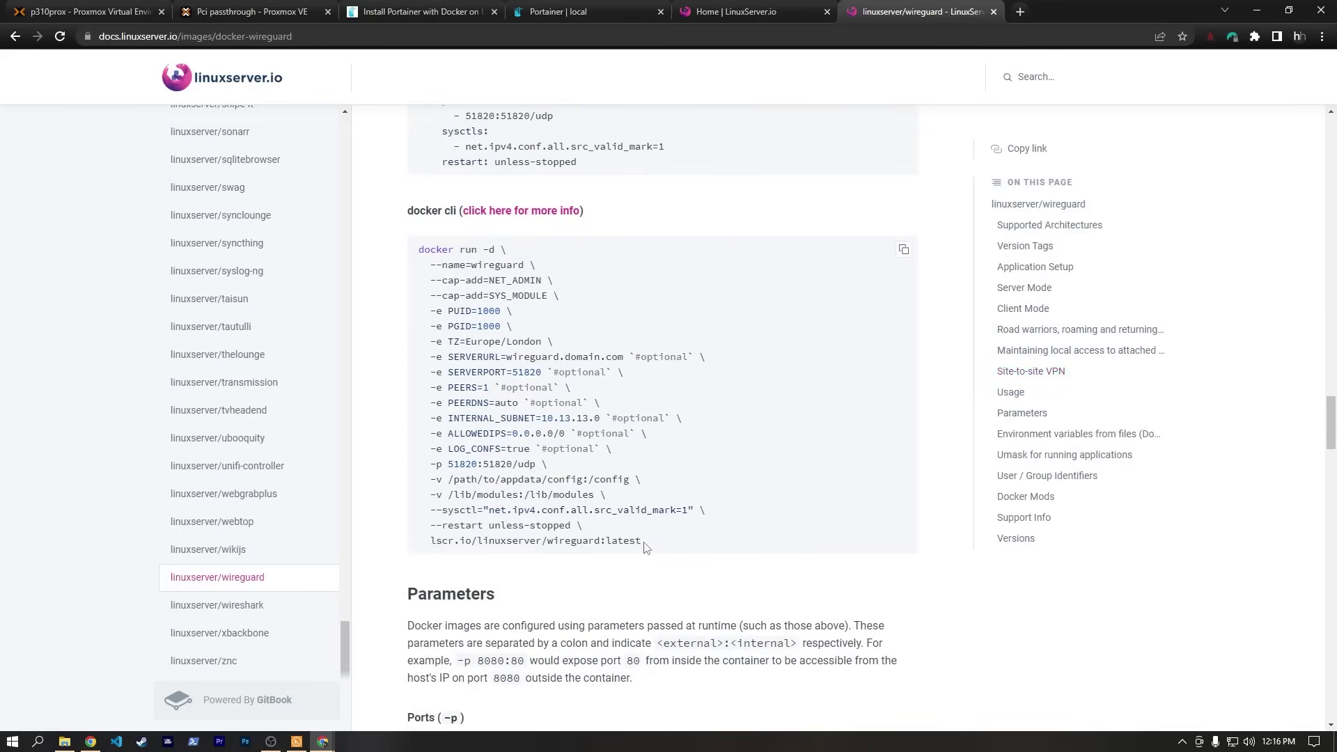
pyautogui.moveTo(1048, 14); pyautogui.dragTo(2, 132)
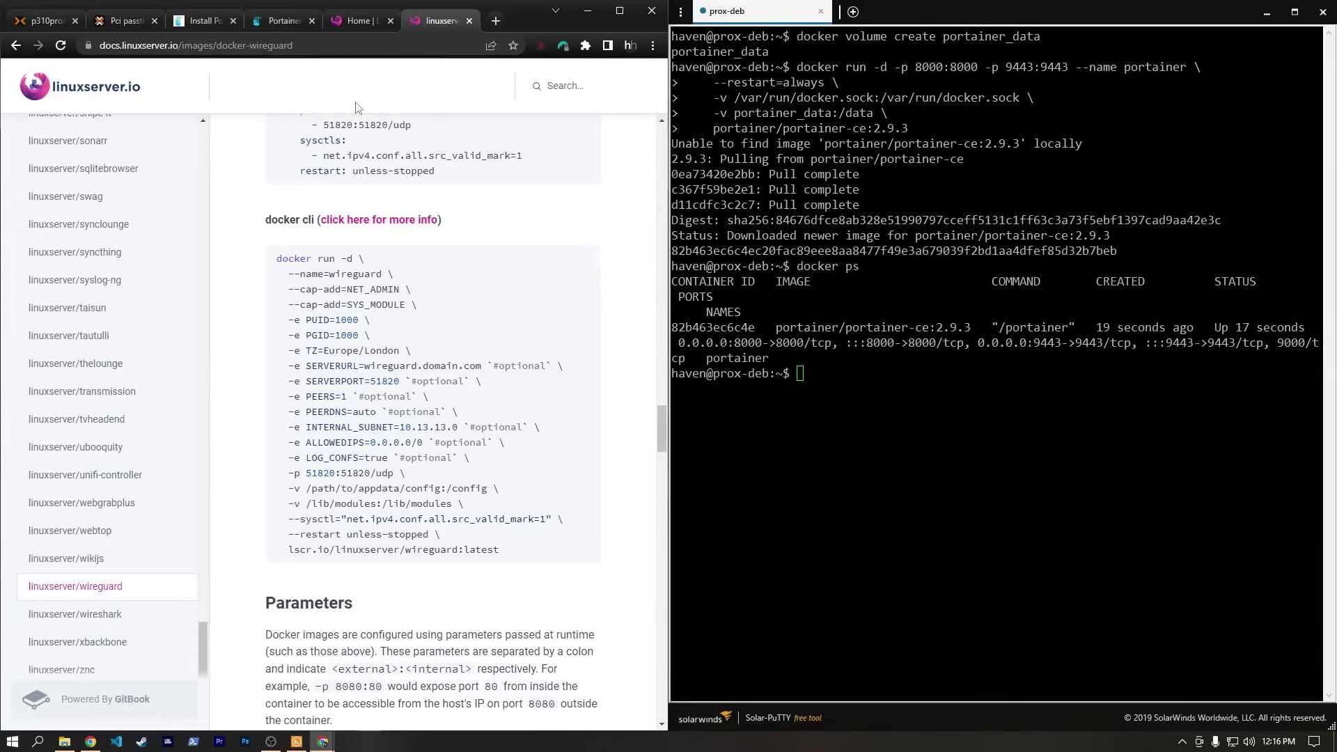
# Put Portainer in its own window, name the container wireguard, and paste image lscr.io/linuxserver/wireguard:latest.
pyautogui.moveTo(277, 21); pyautogui.dragTo(1336, 230)
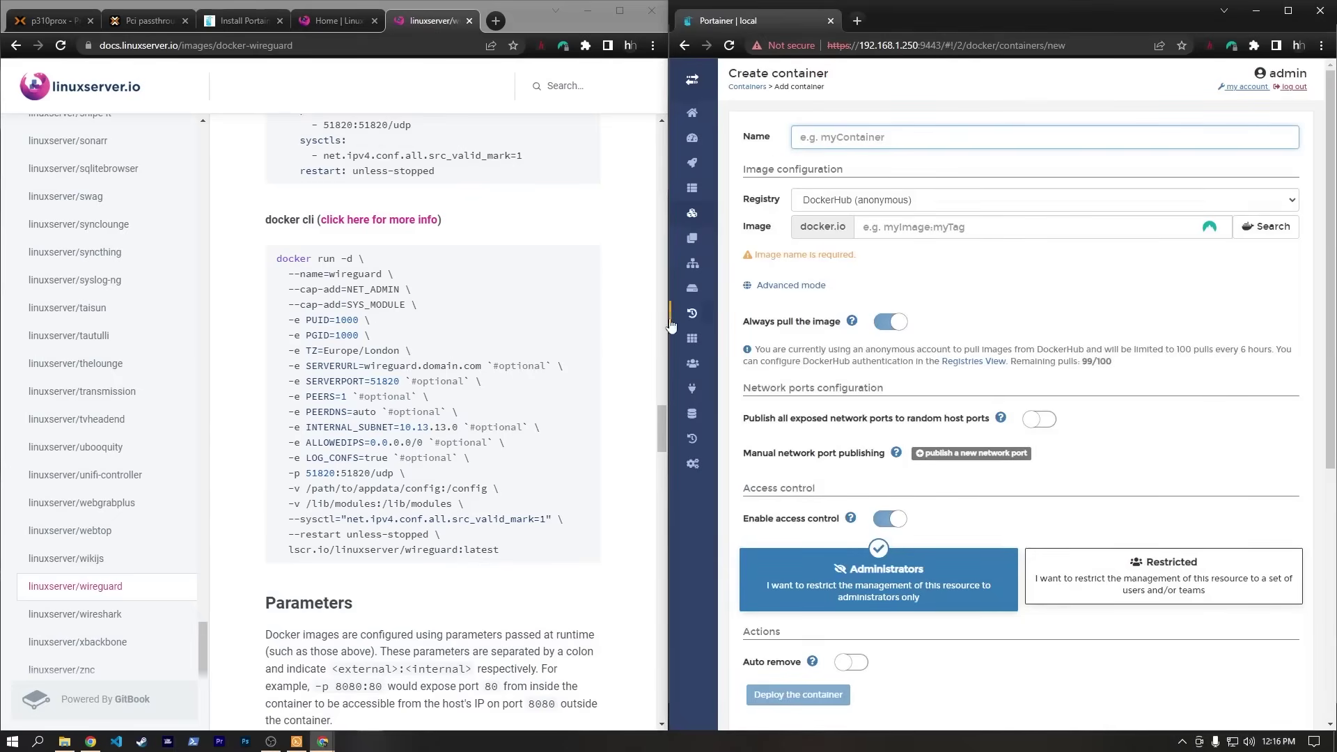
pyautogui.moveTo(671, 324); pyautogui.dragTo(470, 323)
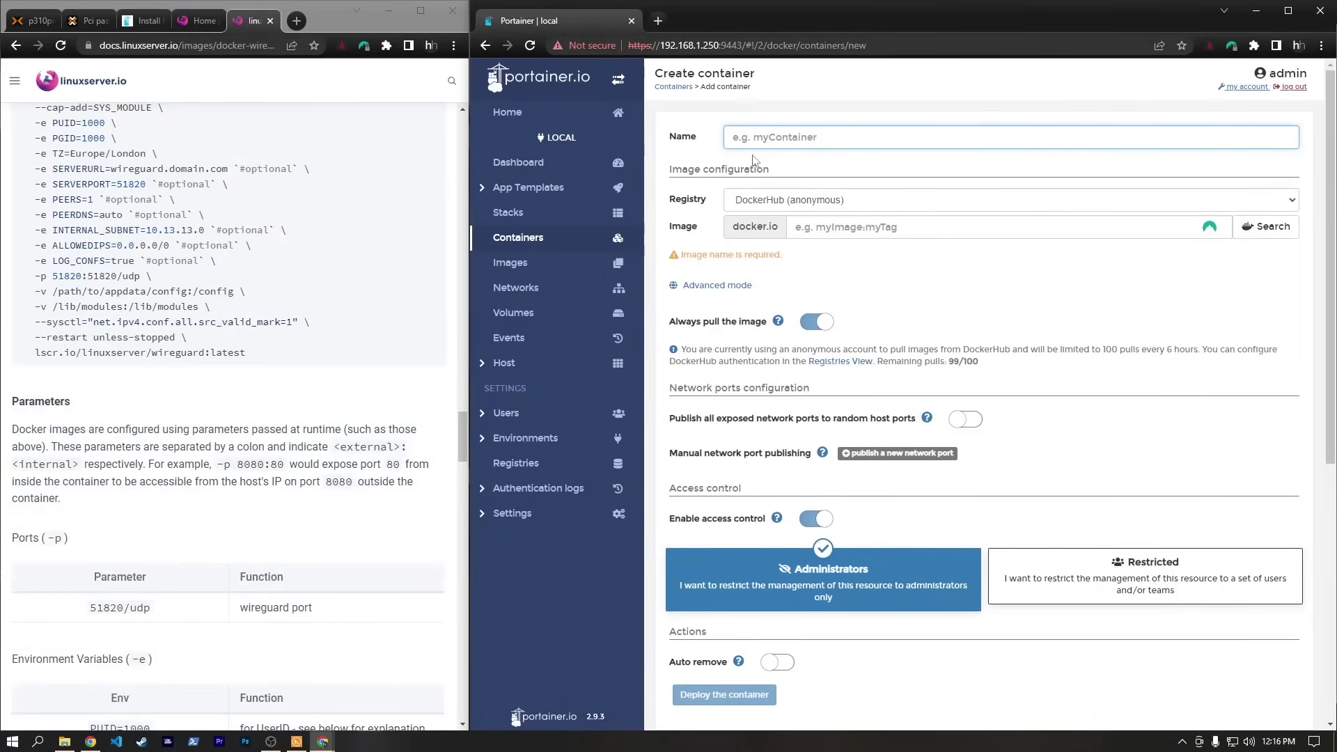
pyautogui.write('wireguard')
pyautogui.click(771, 230)
pyautogui.scroll(2, 25, 237)
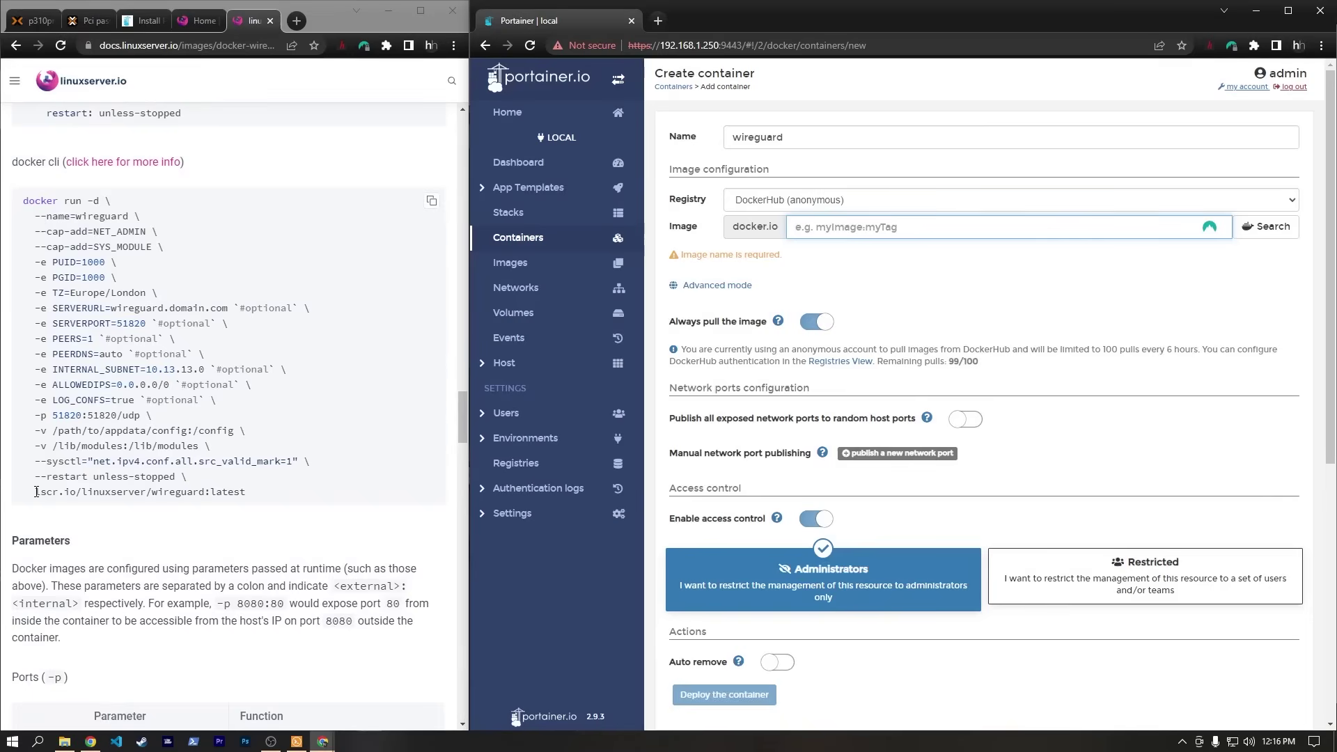
pyautogui.moveTo(36, 492); pyautogui.dragTo(245, 492)
pyautogui.hotkey('ctrl', 'c')
pyautogui.click(849, 225)
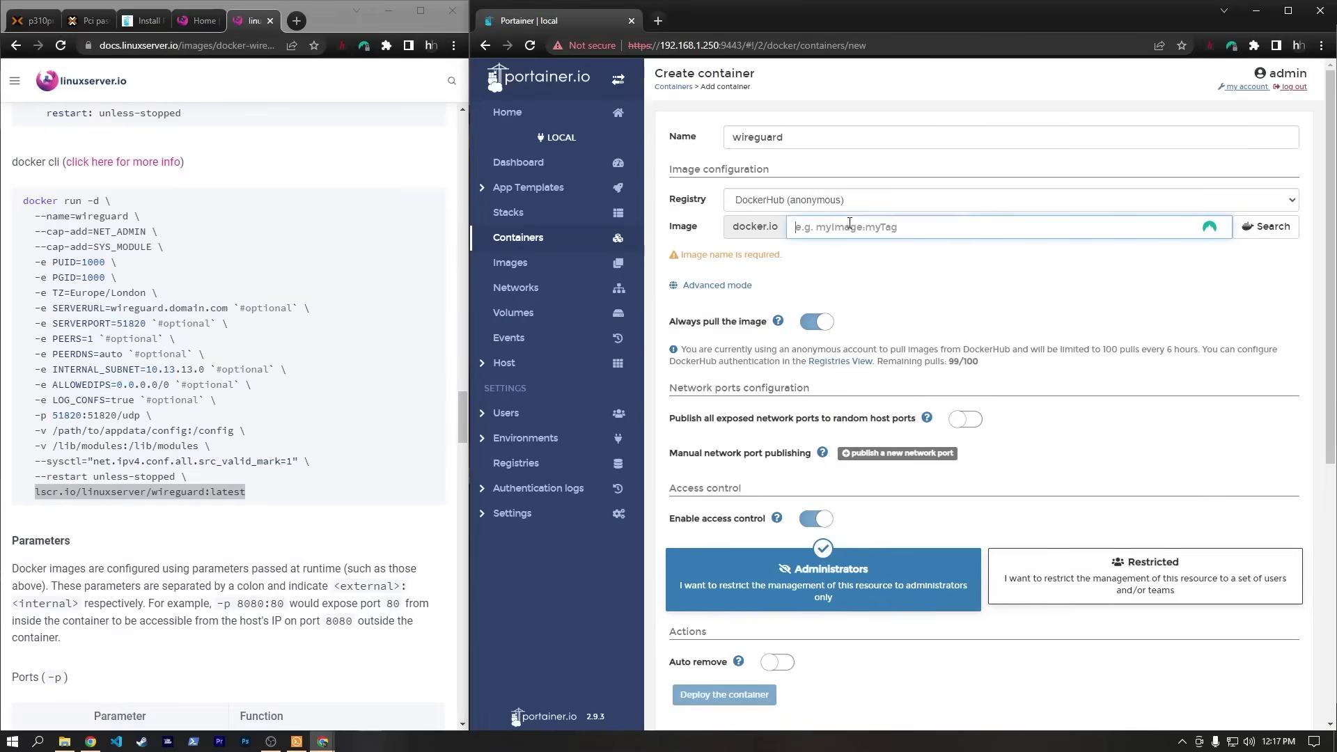
pyautogui.hotkey('ctrl', 'v')
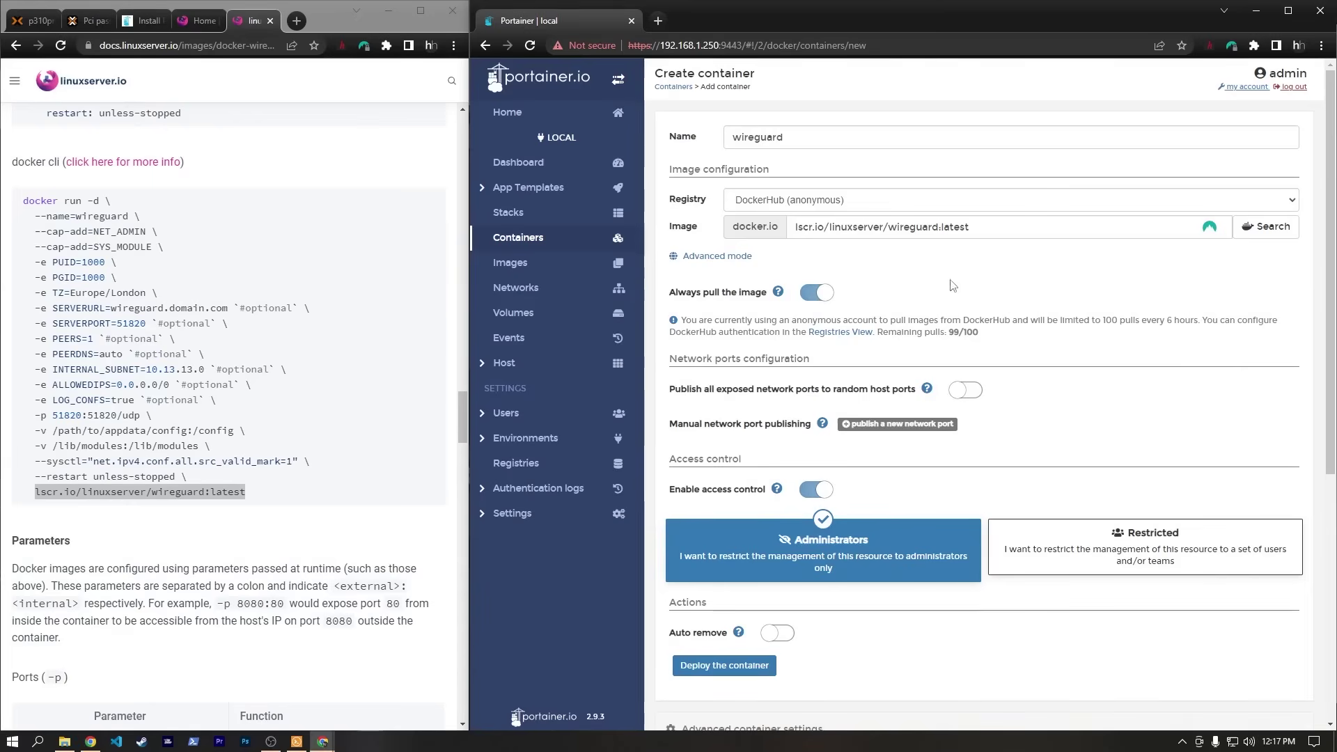
pyautogui.scroll(-1, 958, 282)
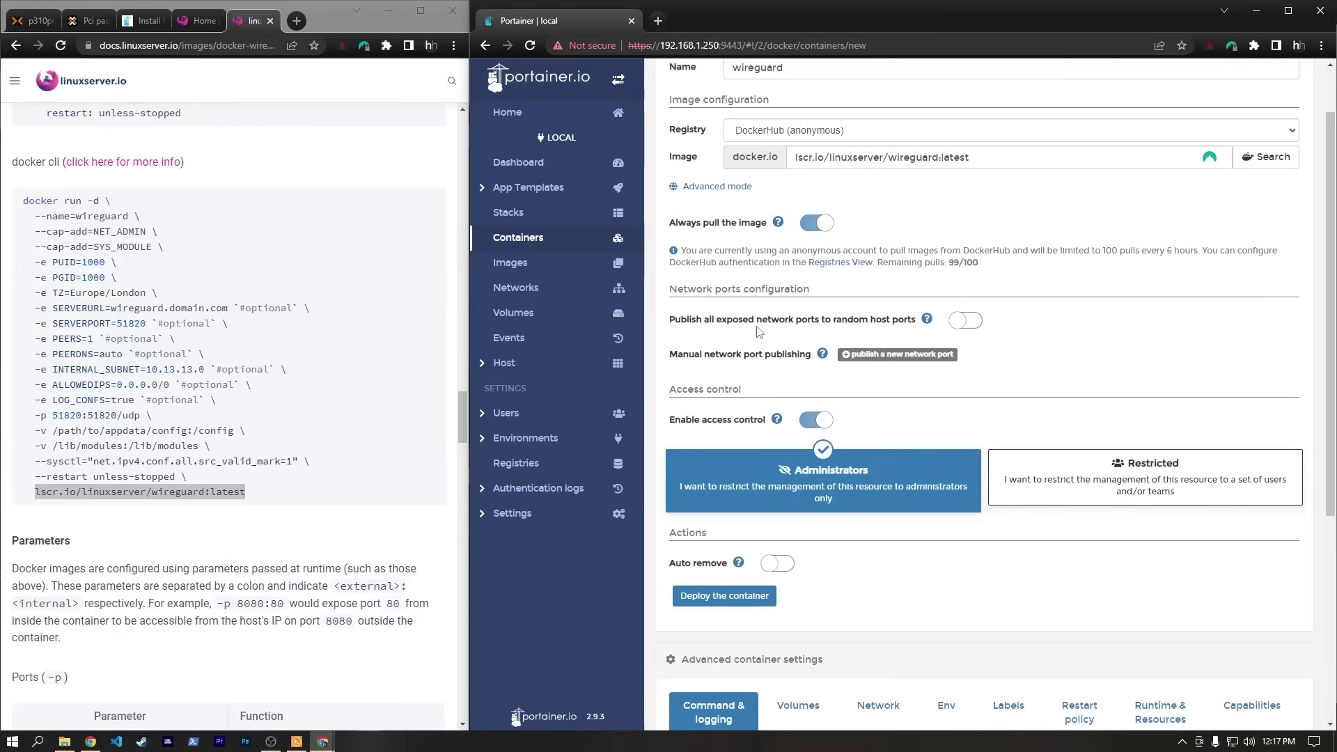
# Add a UDP port mapping publishing host port 51820 to container port 51820.
pyautogui.click(884, 356)
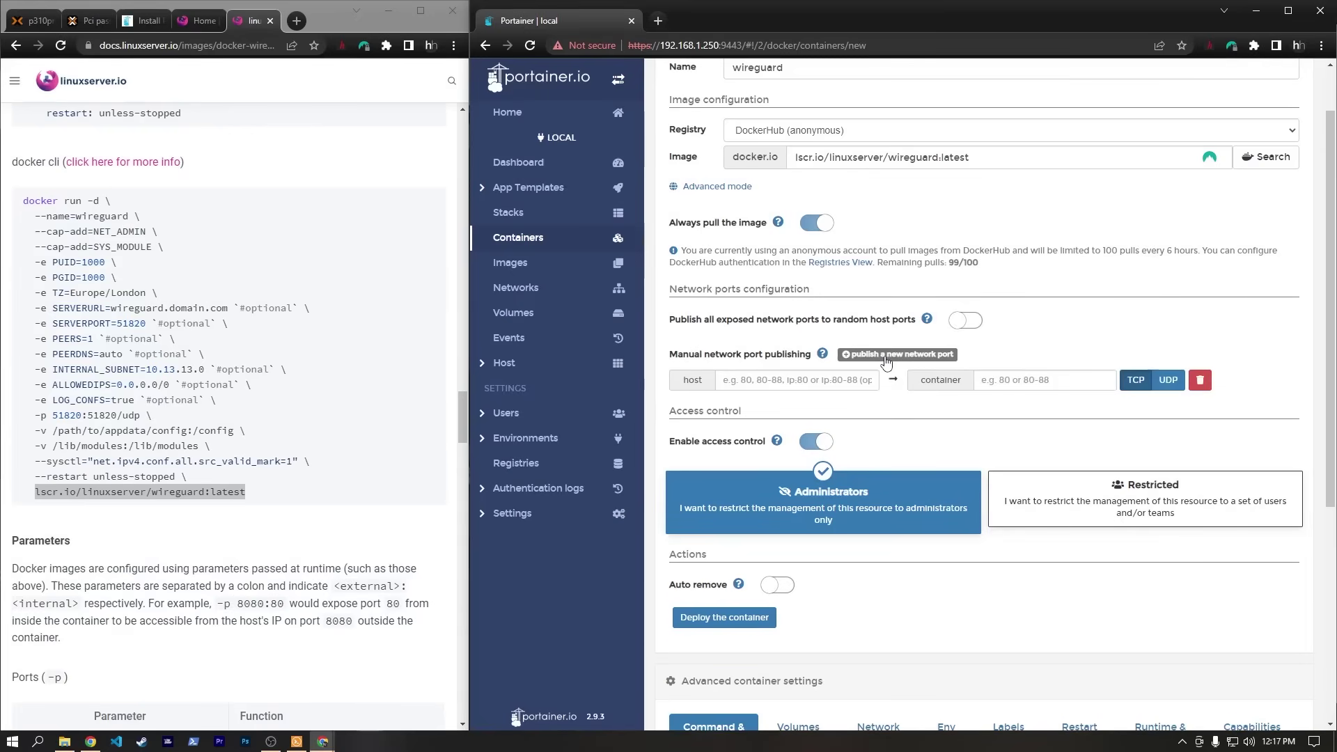
pyautogui.click(751, 384)
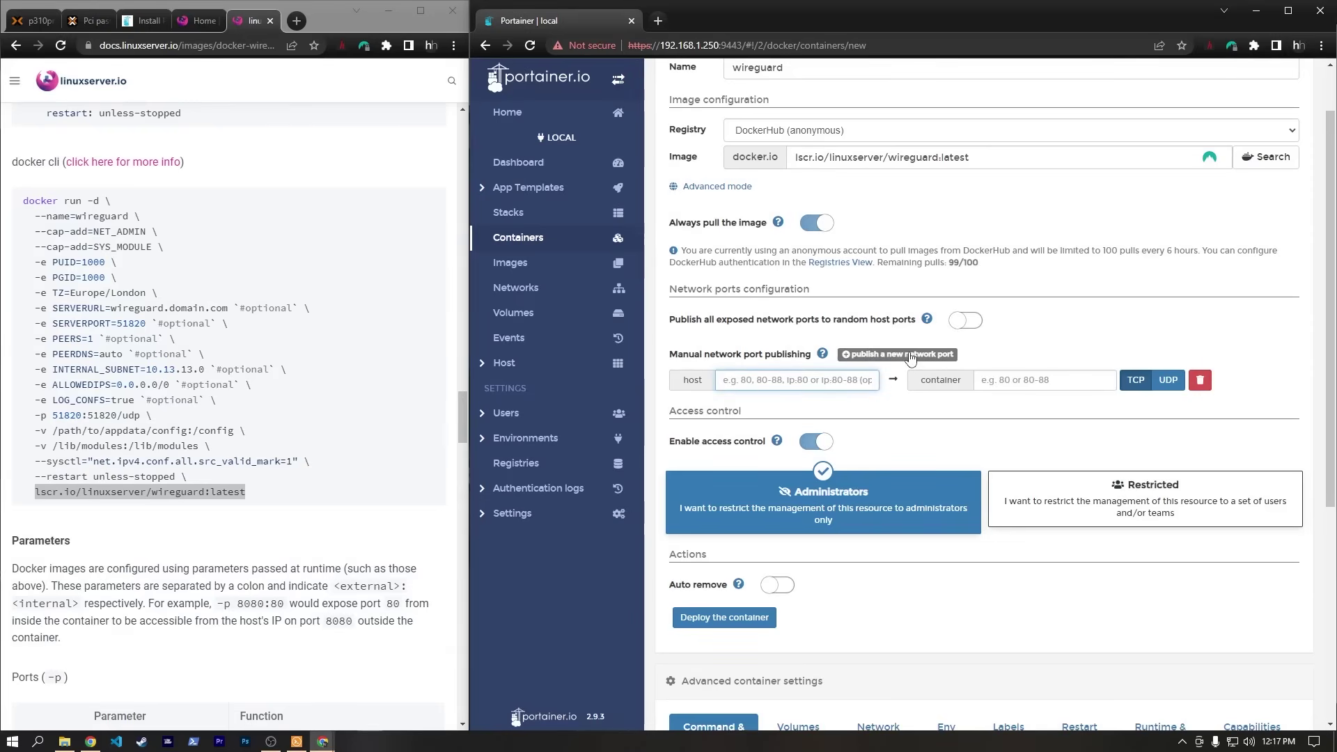
pyautogui.doubleClick(131, 415)
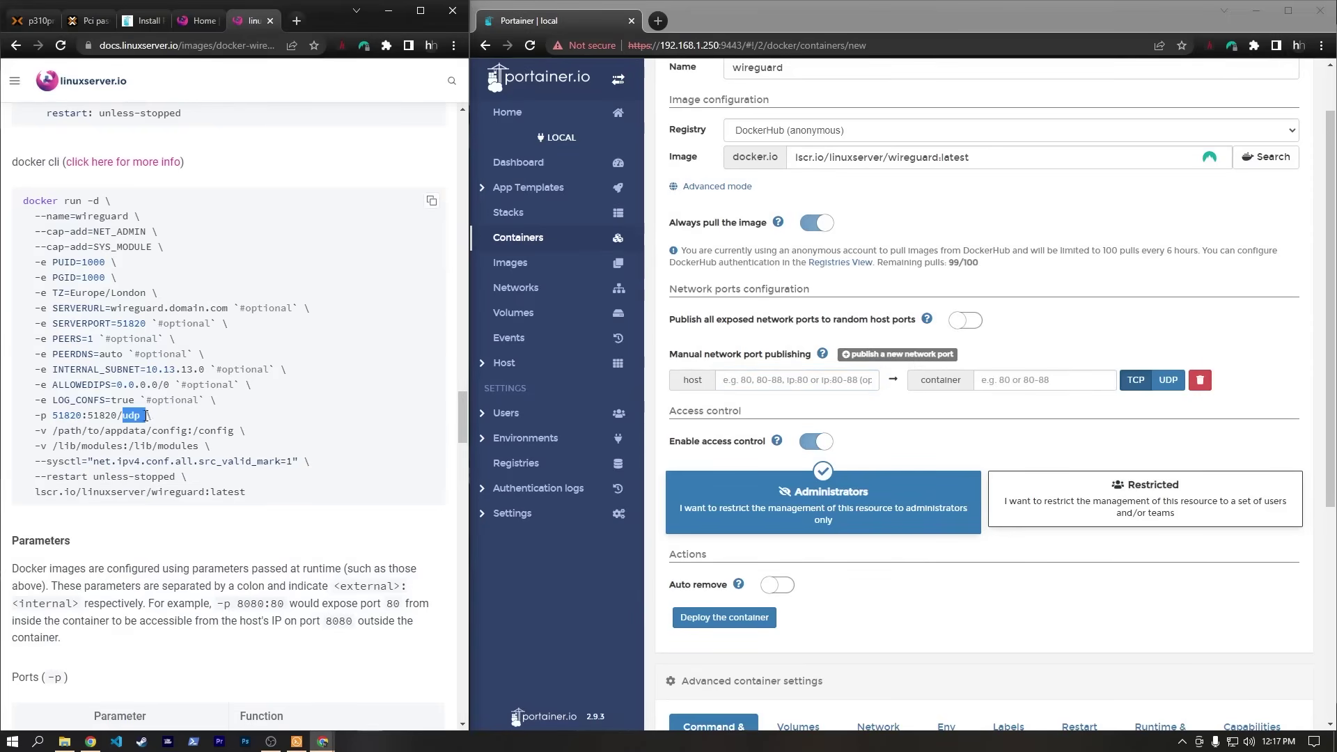
pyautogui.click(112, 416)
pyautogui.click(1170, 386)
pyautogui.click(789, 380)
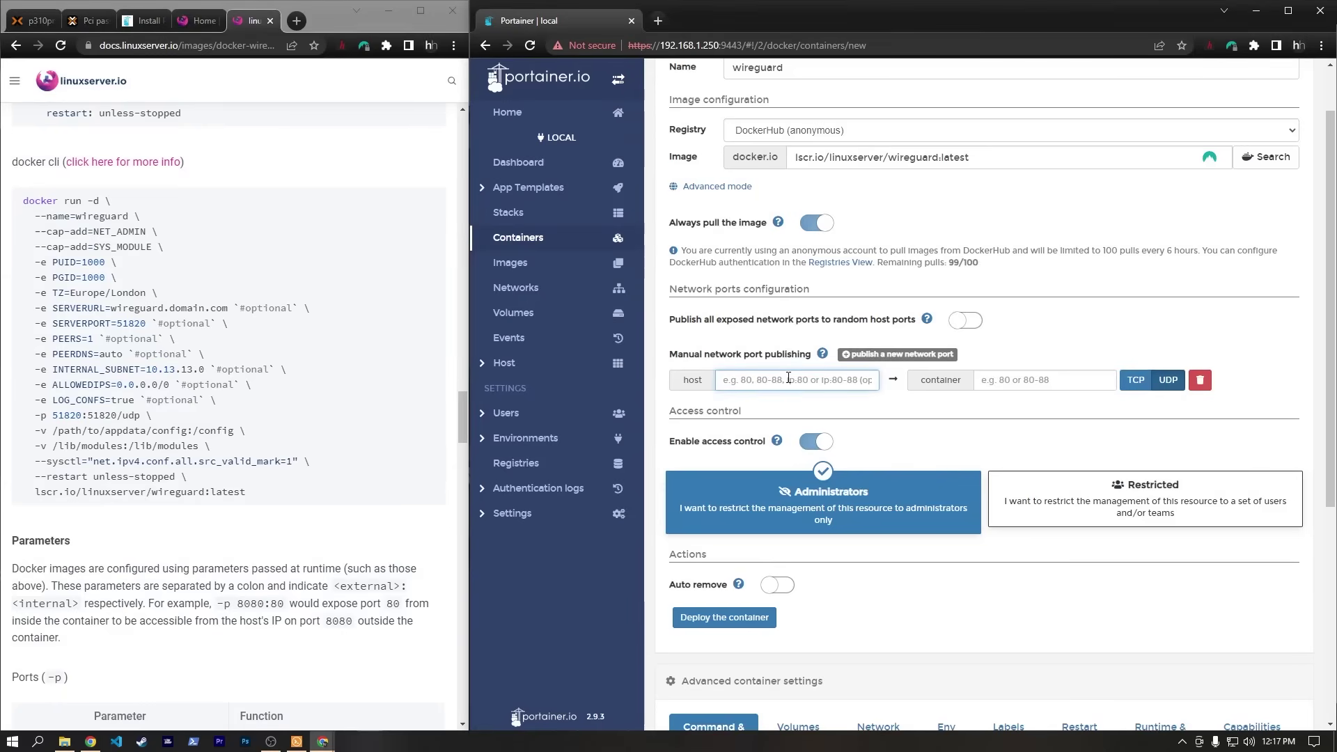
pyautogui.write('518')
pyautogui.press('Tab')
pyautogui.write('51820')
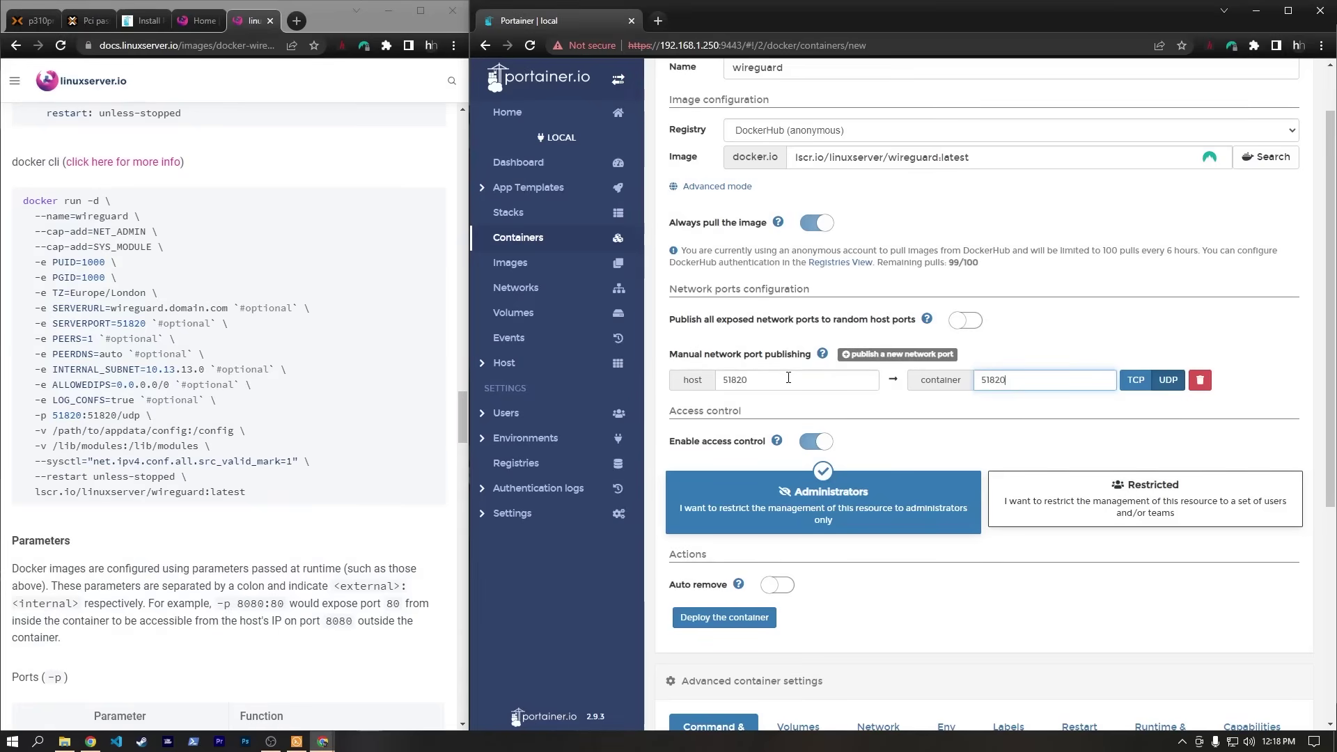
pyautogui.scroll(-4, 937, 365)
pyautogui.scroll(-1, 936, 365)
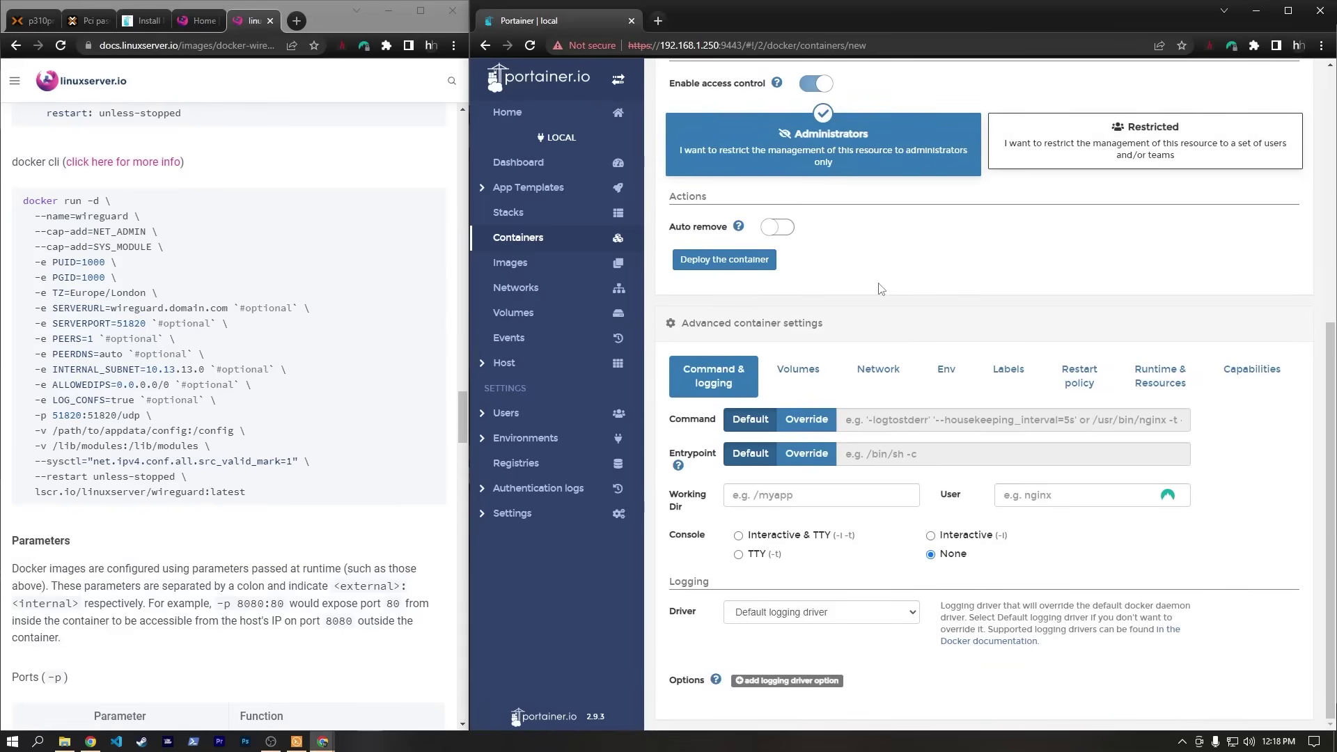
# Add environment variable PUID with value 1000.
pyautogui.click(953, 362)
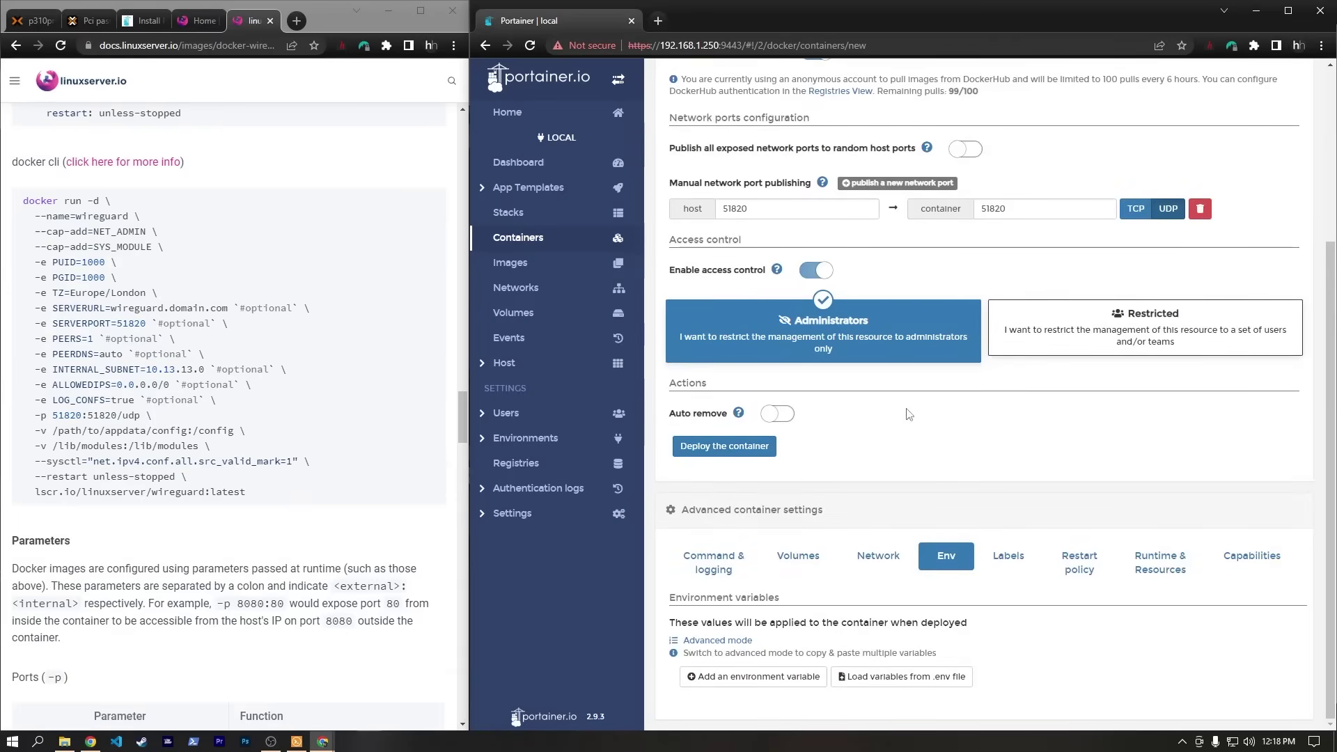
pyautogui.click(752, 676)
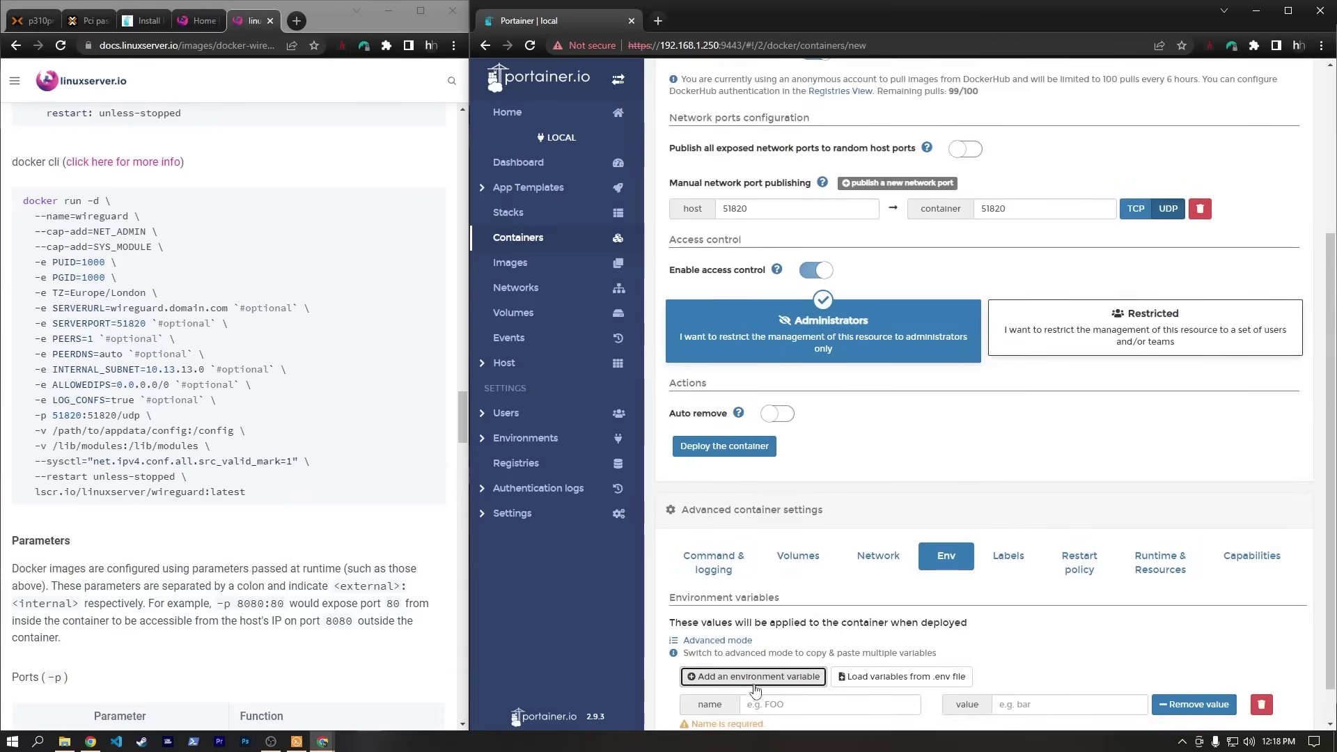
pyautogui.scroll(-1, 785, 596)
pyautogui.click(759, 669)
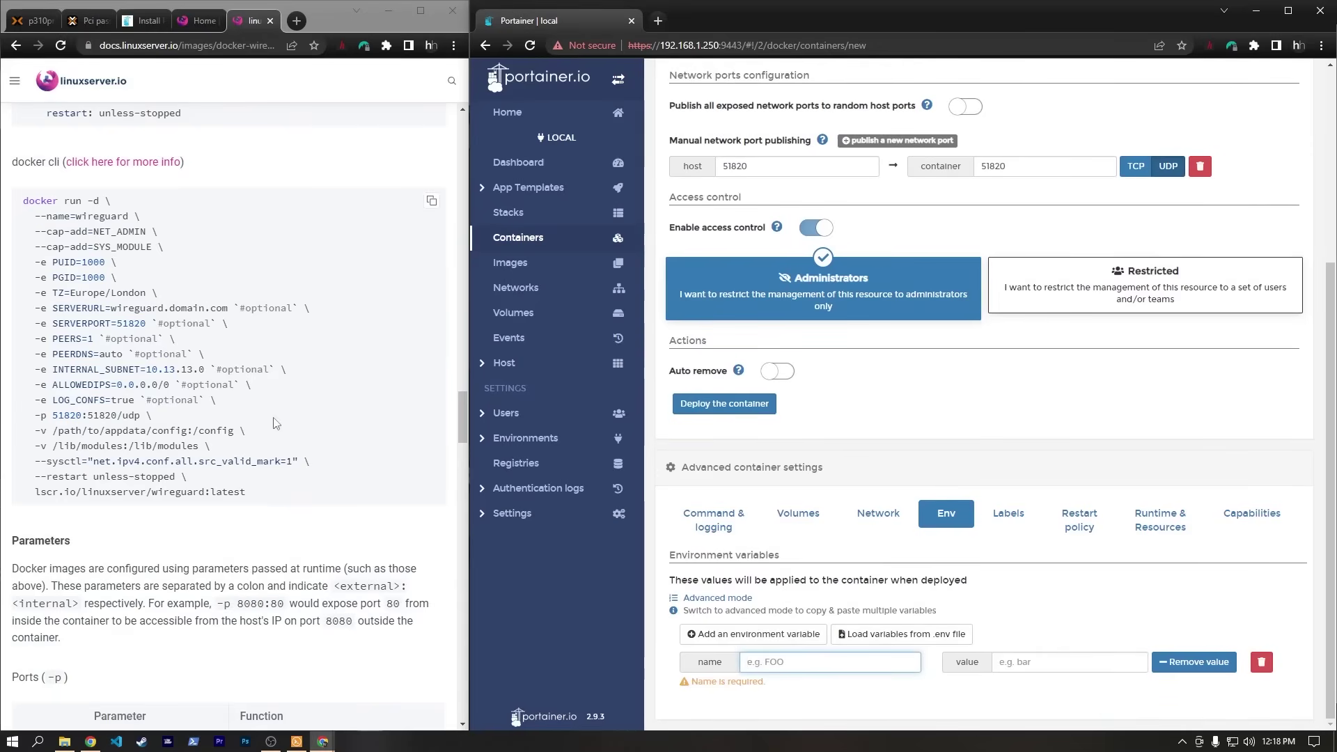
pyautogui.doubleClick(73, 262)
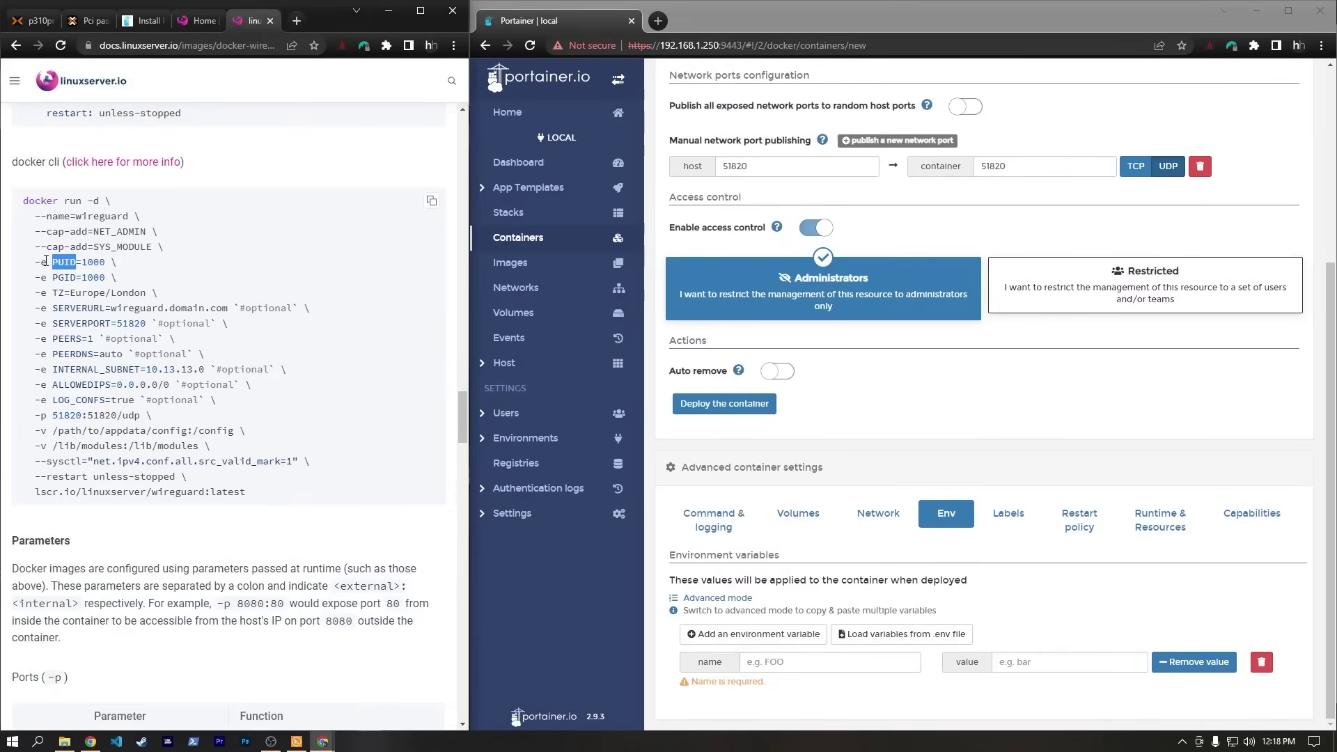
pyautogui.click(794, 670)
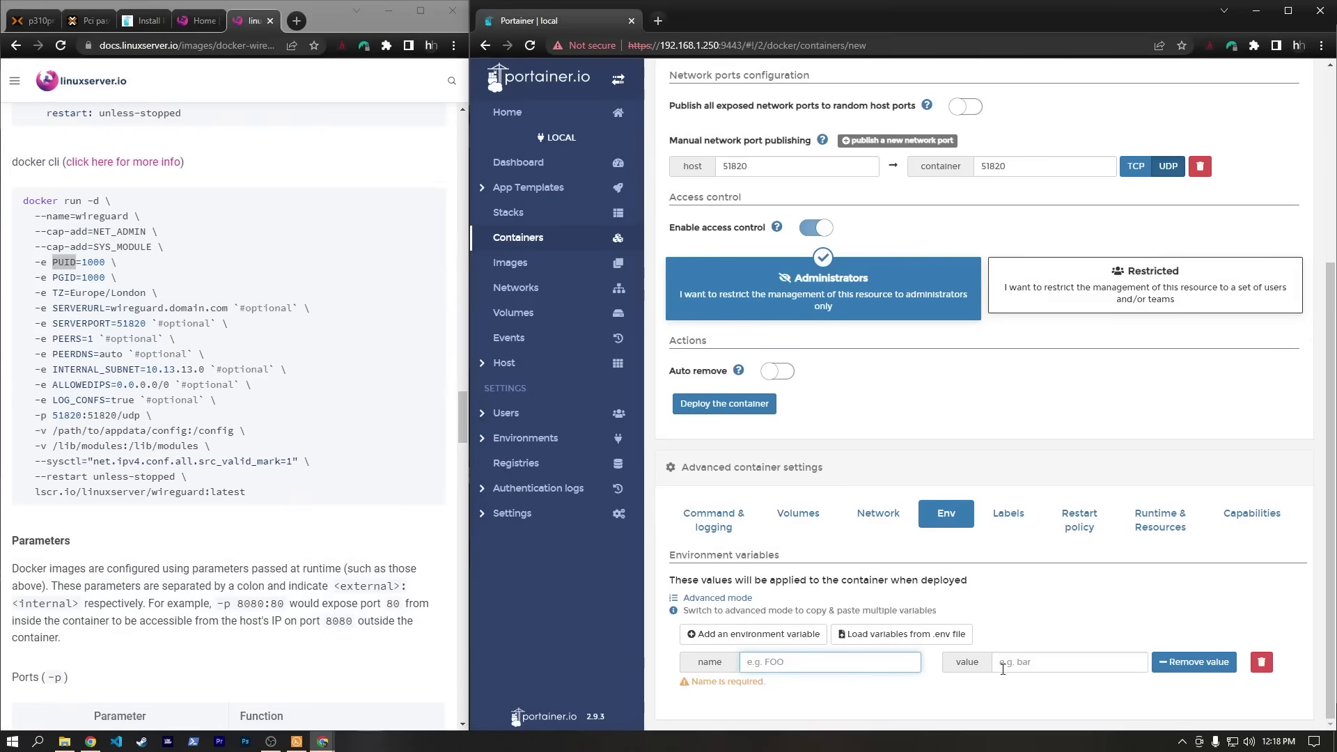
pyautogui.hotkey('ctrl', 'v')
pyautogui.click(1023, 686)
pyautogui.write('10')
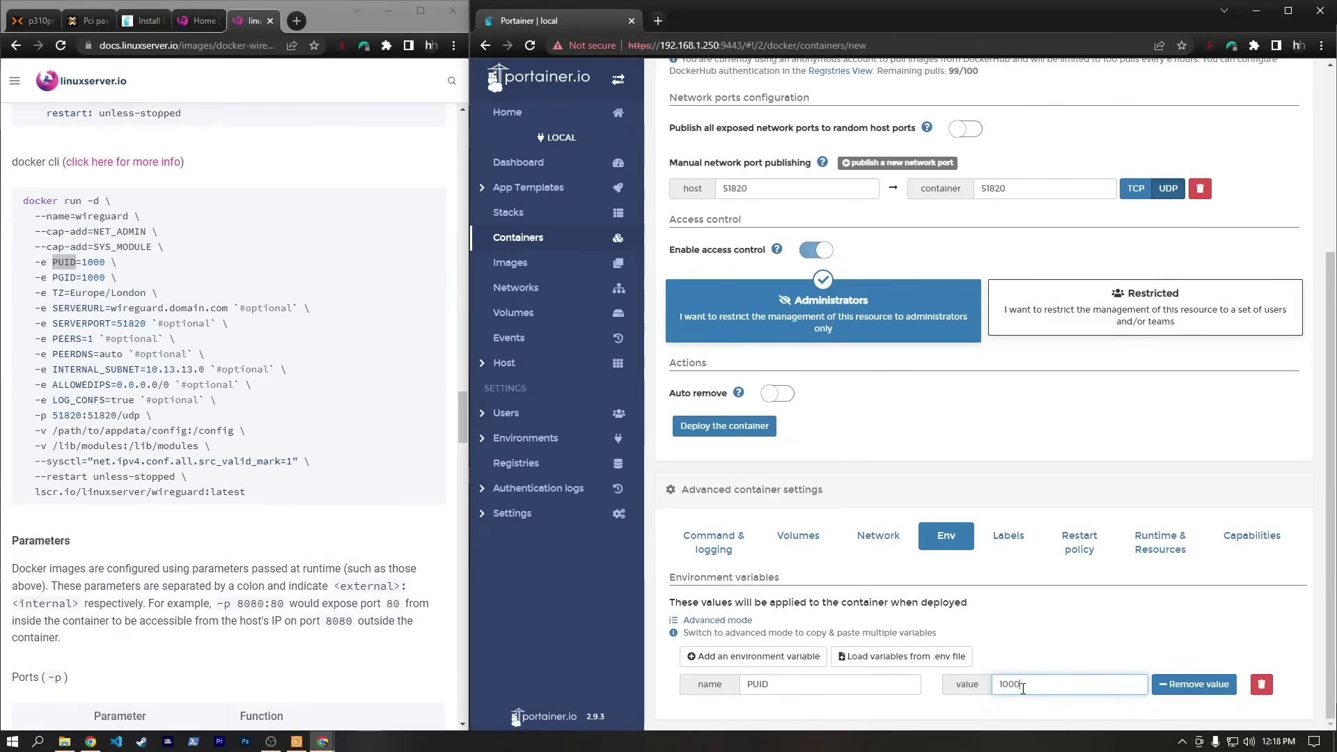
pyautogui.write('00')
# Add environment variable GUID with value 1000.
pyautogui.click(753, 656)
pyautogui.scroll(-1, 754, 656)
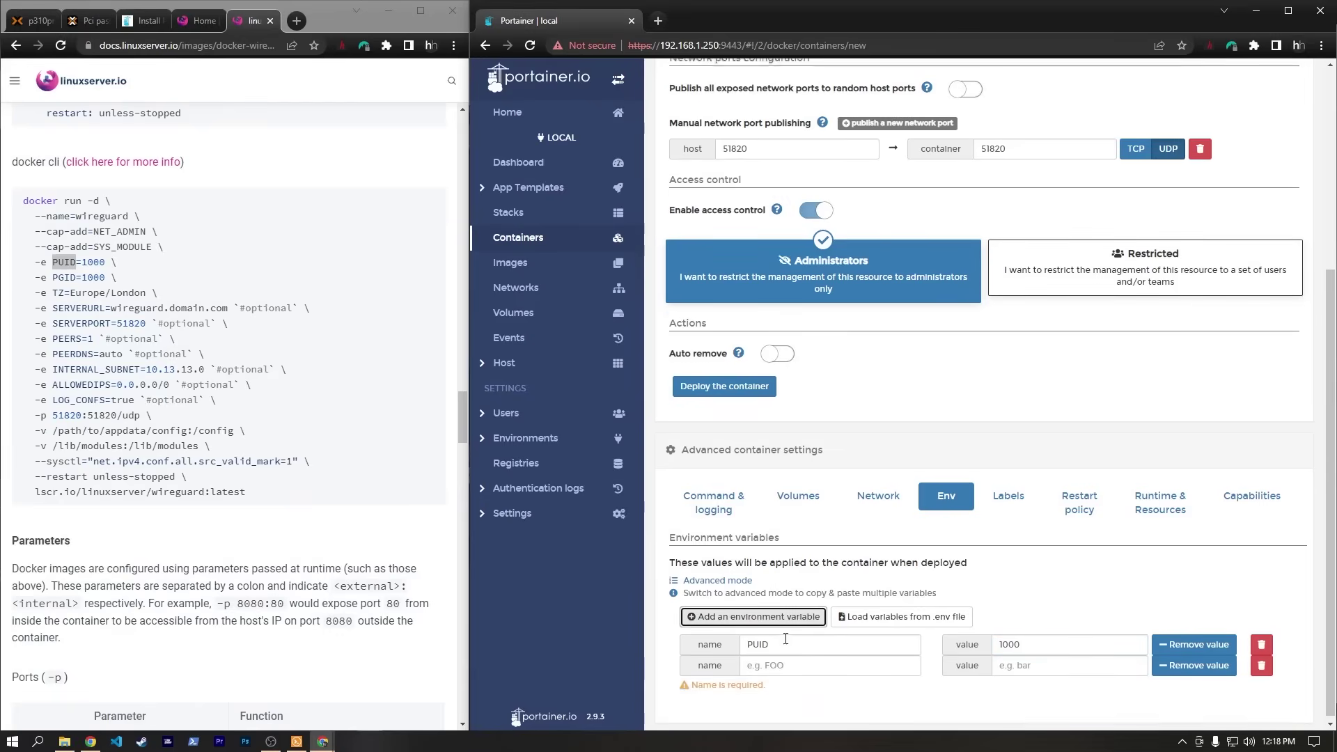
pyautogui.click(773, 663)
pyautogui.write('GUID')
pyautogui.press('Tab')
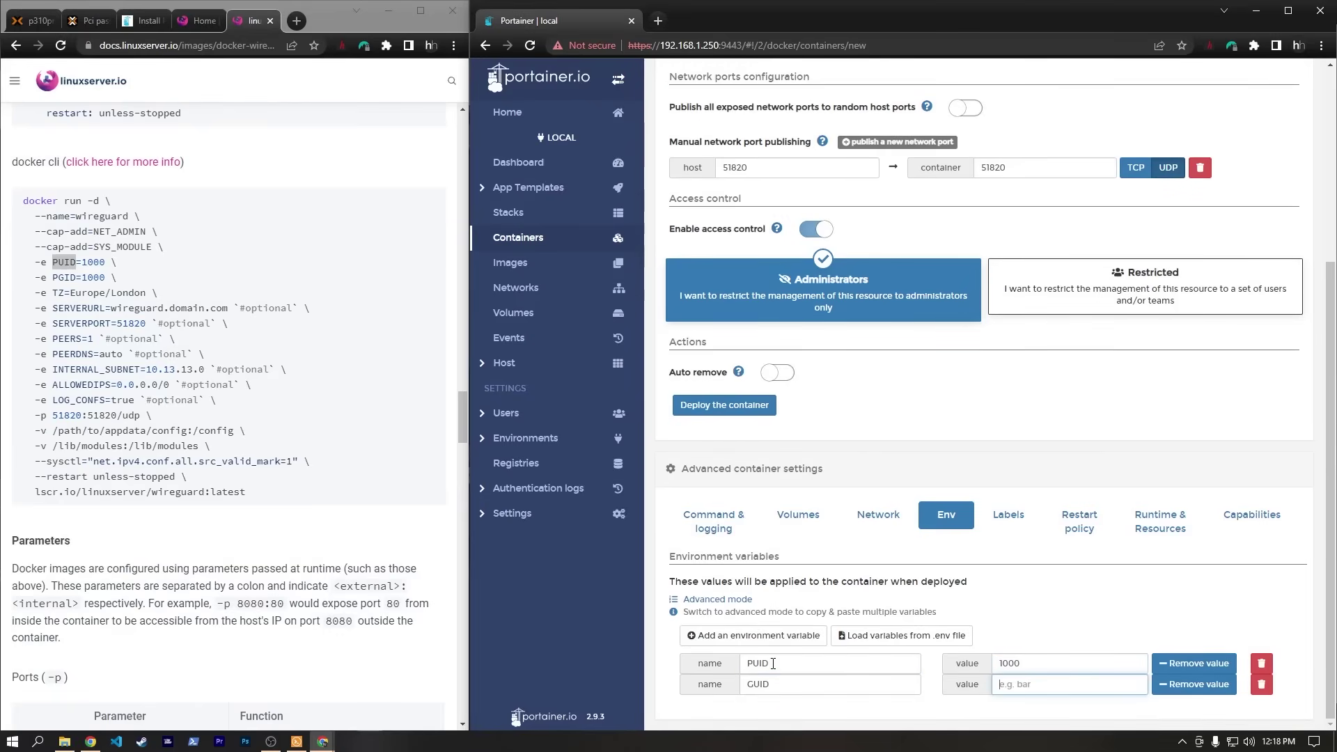
pyautogui.write('1000')
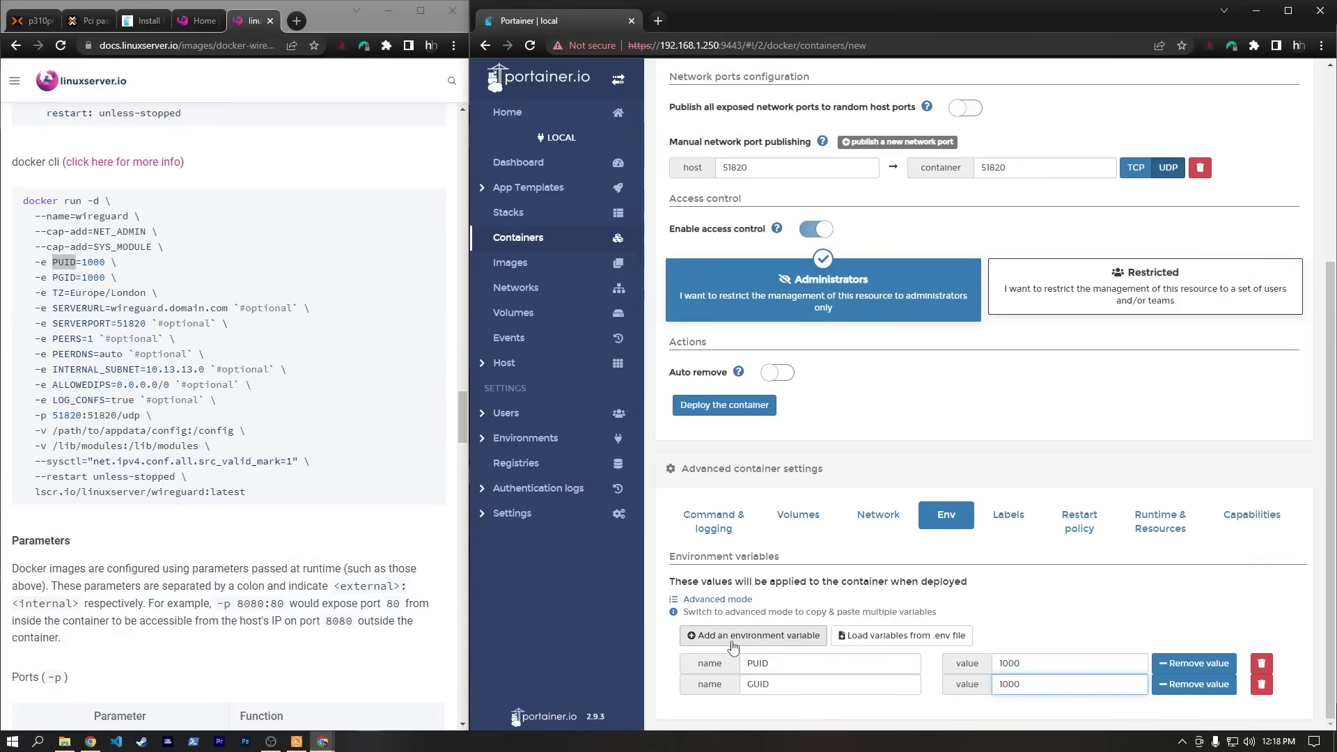
# Add environment variable TZ set to America/Chicago.
pyautogui.click(754, 635)
pyautogui.click(779, 706)
pyautogui.write('TZ')
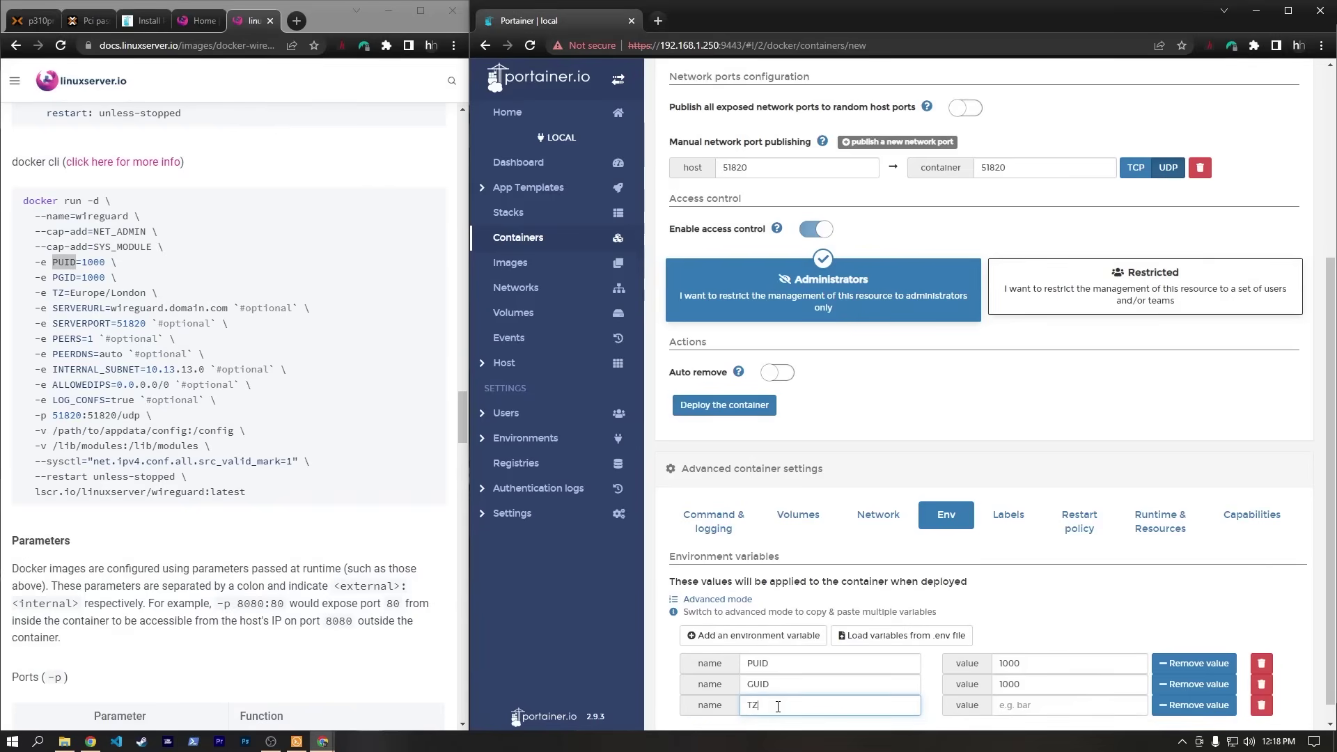
pyautogui.click(1049, 705)
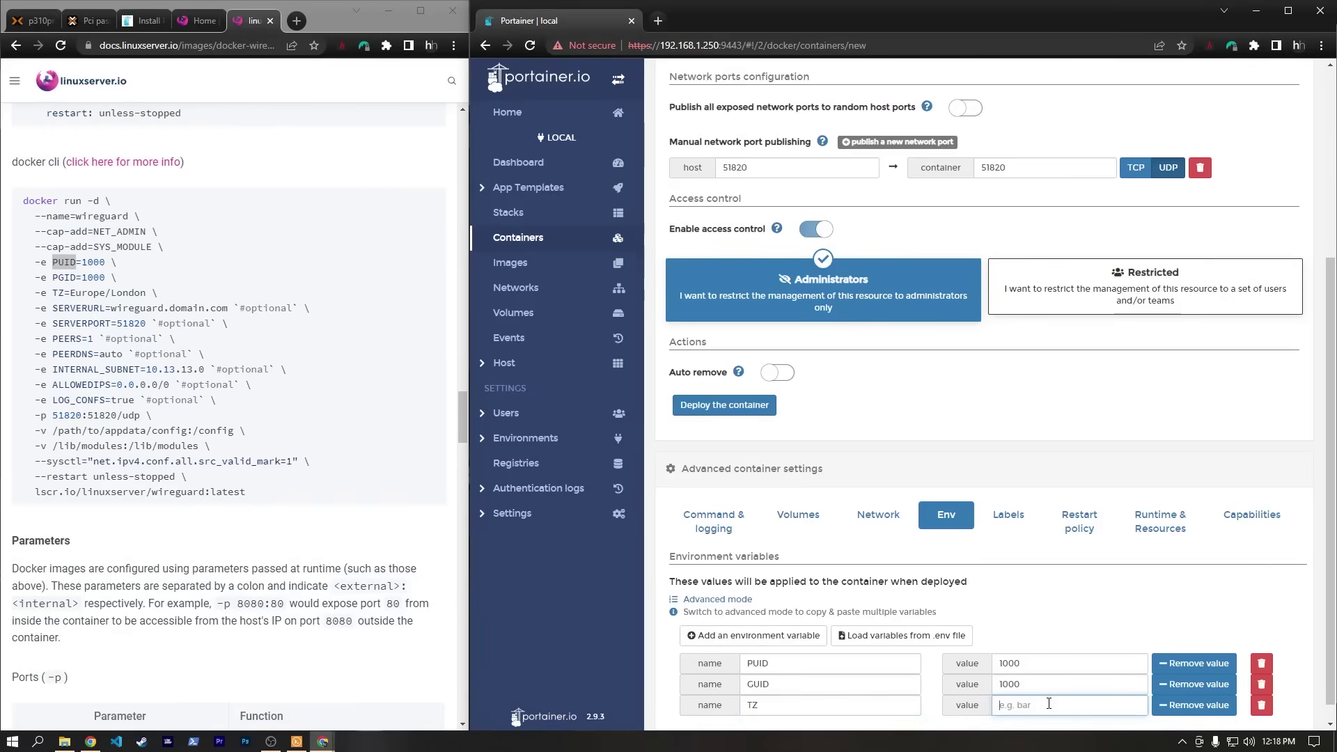
pyautogui.write('America/Chicago')
pyautogui.moveTo(52, 308); pyautogui.dragTo(24, 308)
pyautogui.click(75, 320)
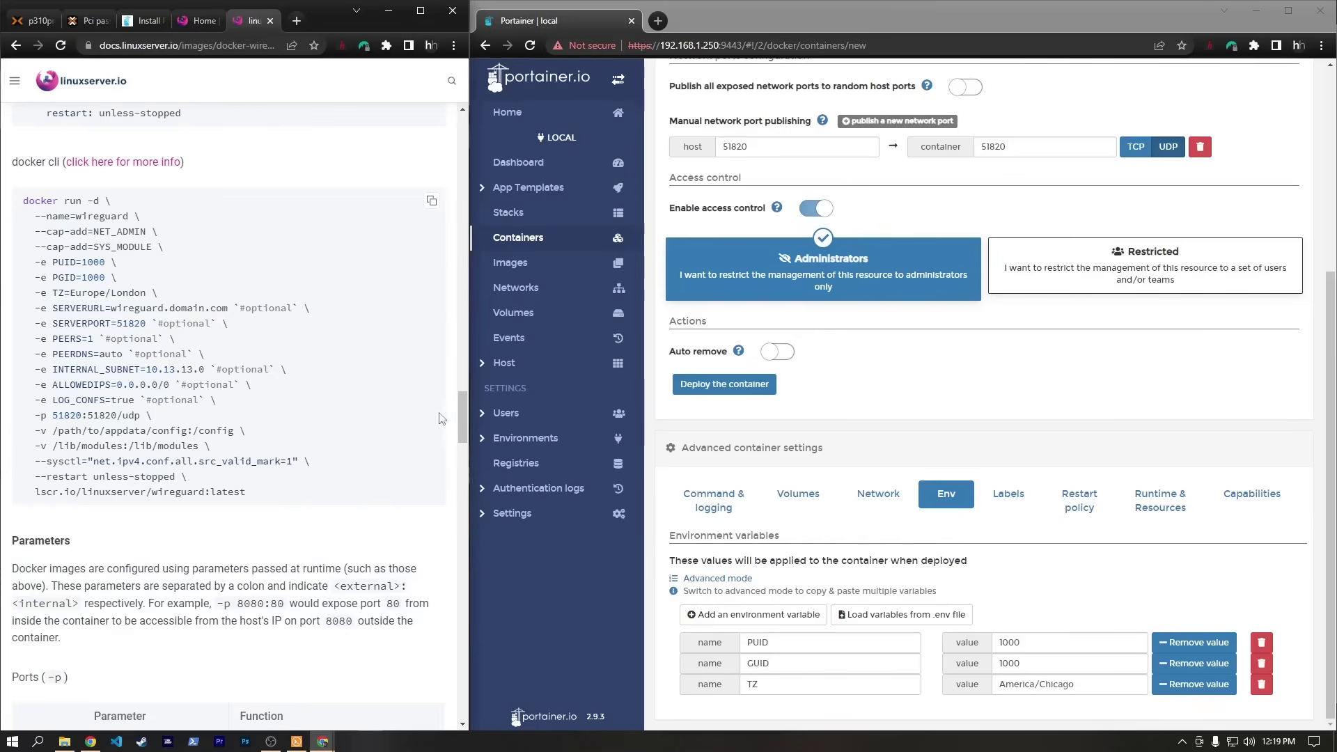
pyautogui.moveTo(463, 414); pyautogui.dragTo(464, 474)
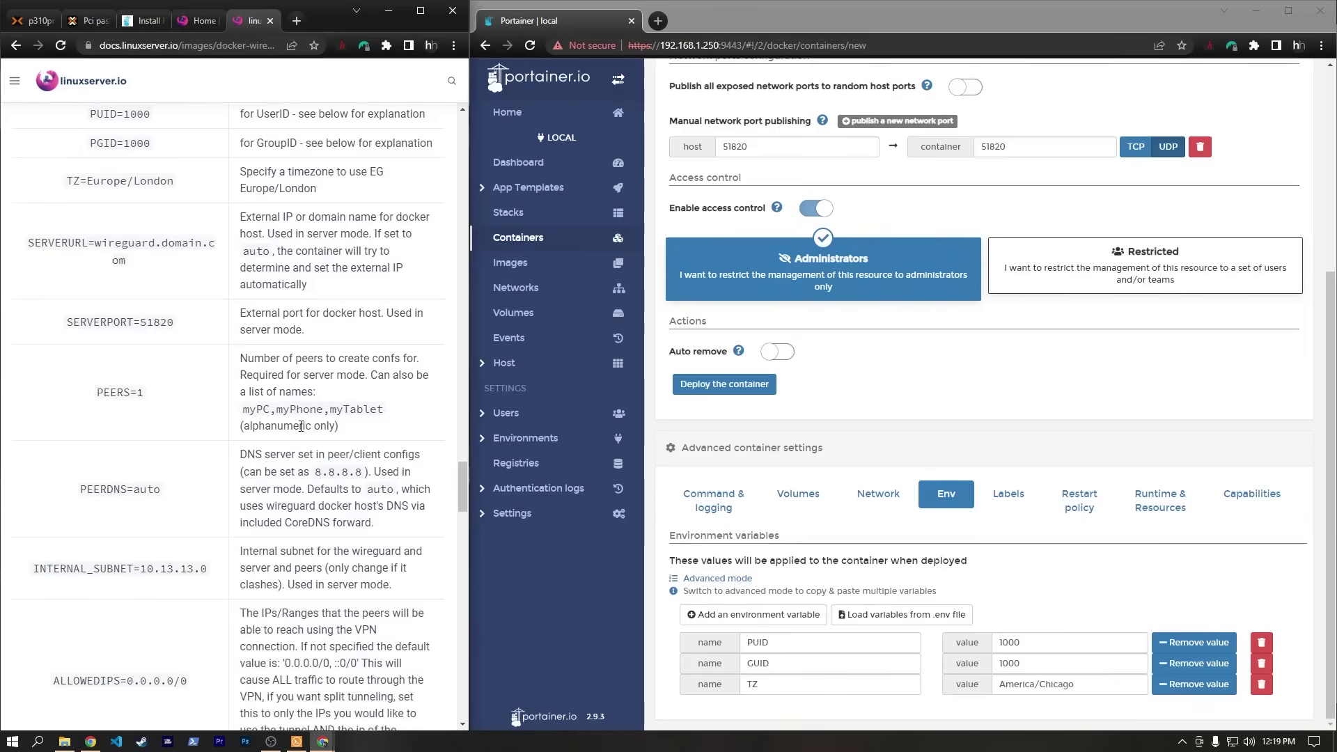
pyautogui.moveTo(461, 488); pyautogui.dragTo(470, 406)
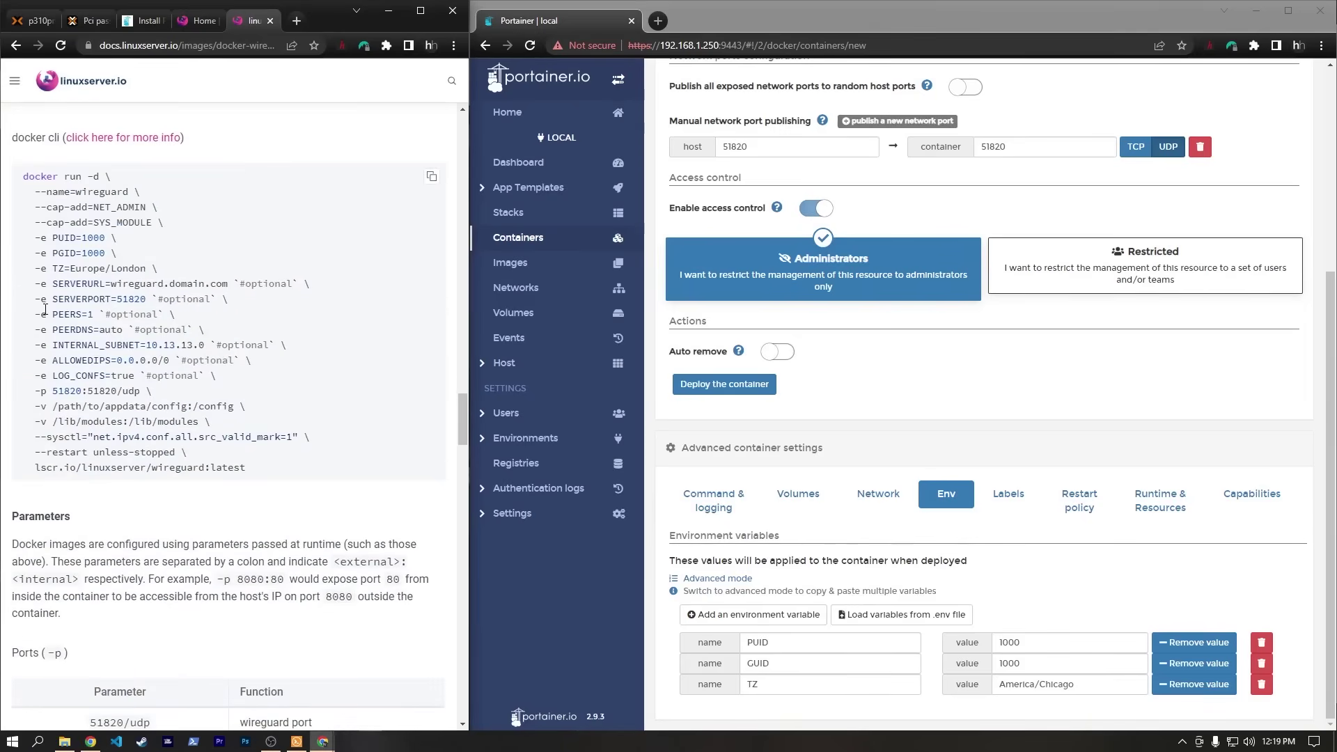
# Add a peers environment variable with value iphone,macbook.
pyautogui.click(740, 616)
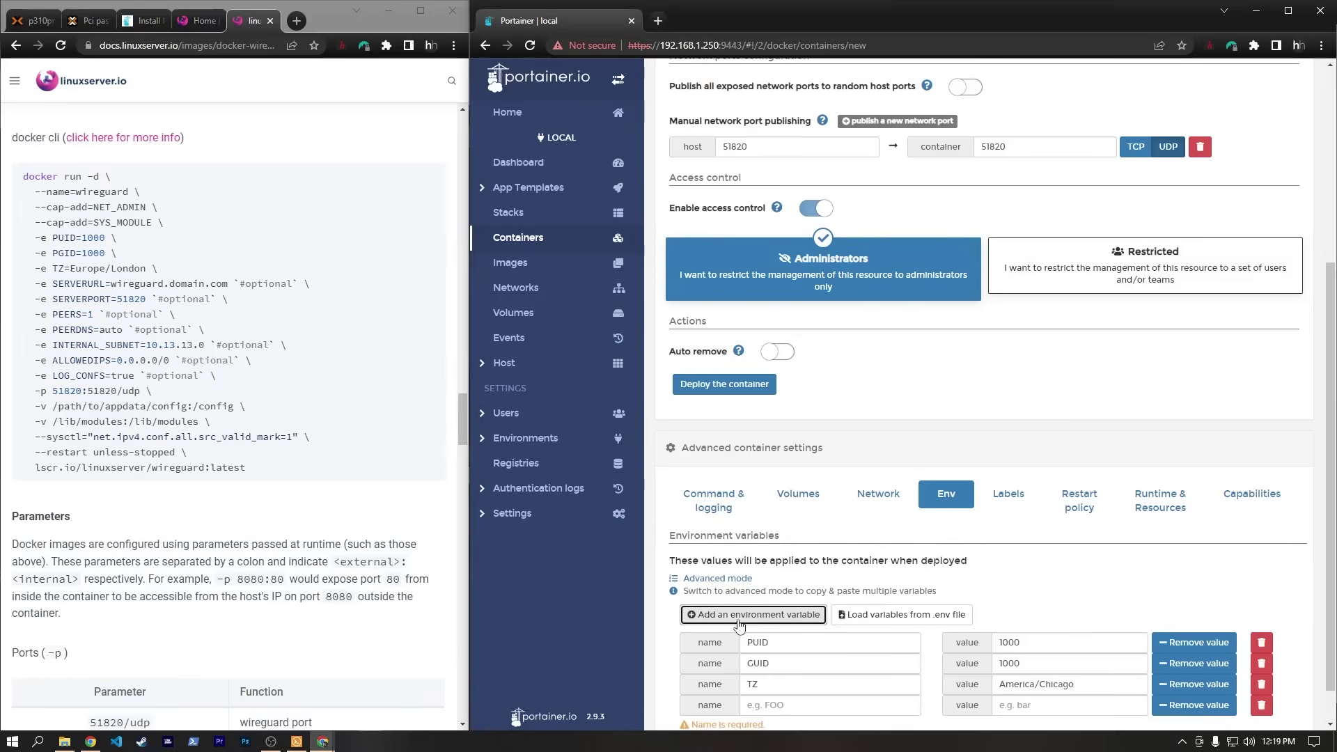
pyautogui.click(776, 705)
pyautogui.write('peers')
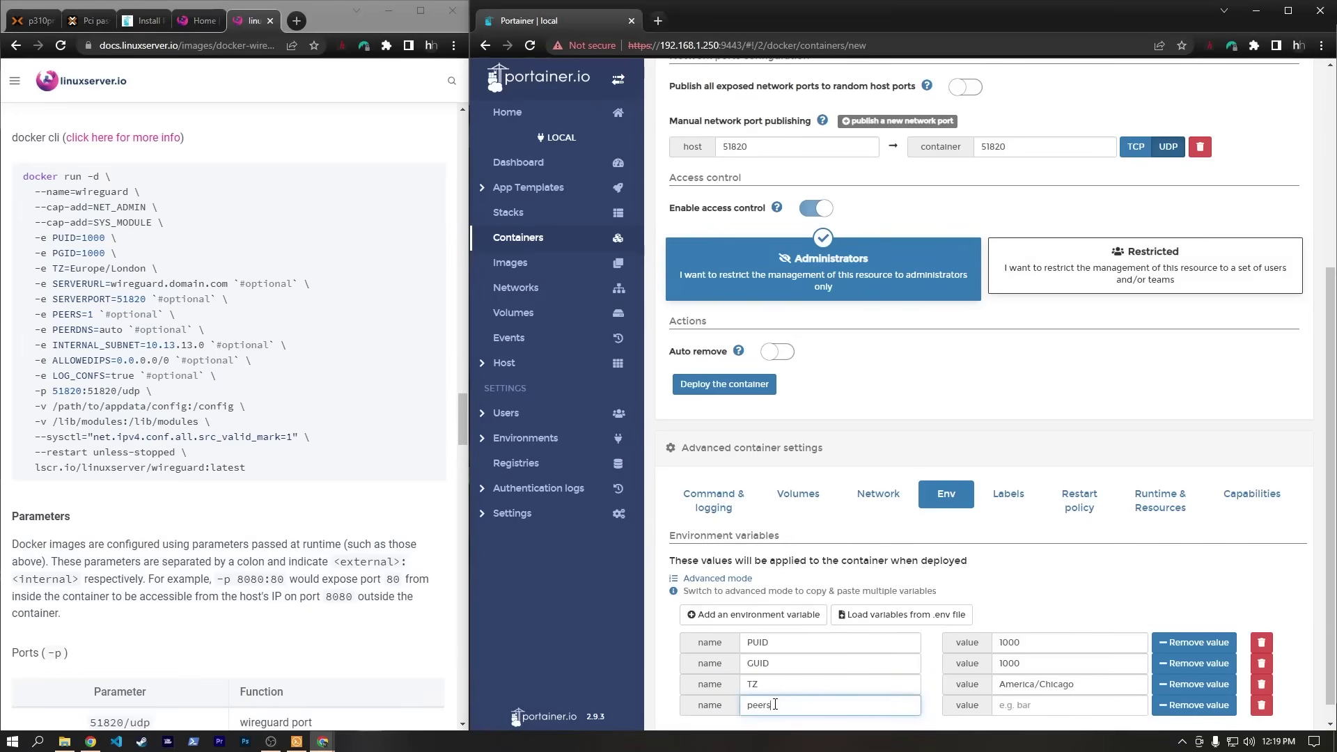
pyautogui.press('Tab')
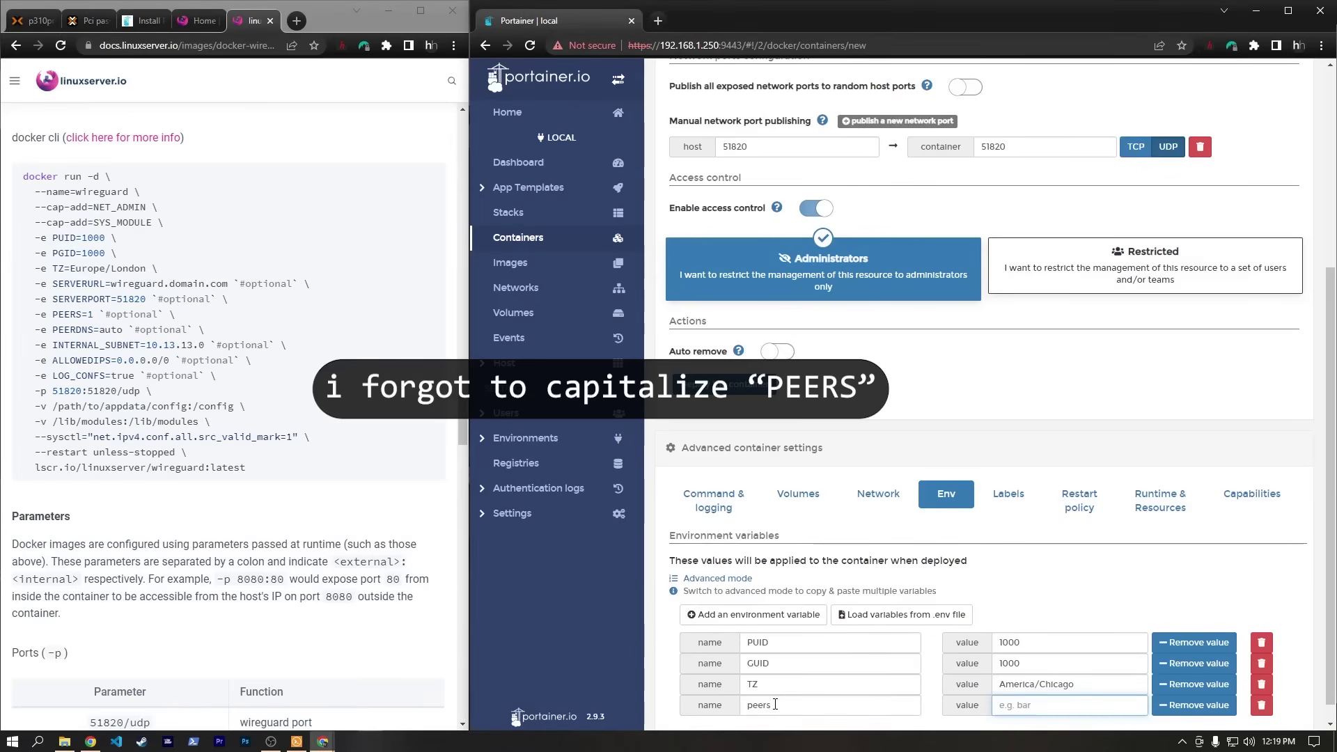
pyautogui.scroll(-10, 287, 456)
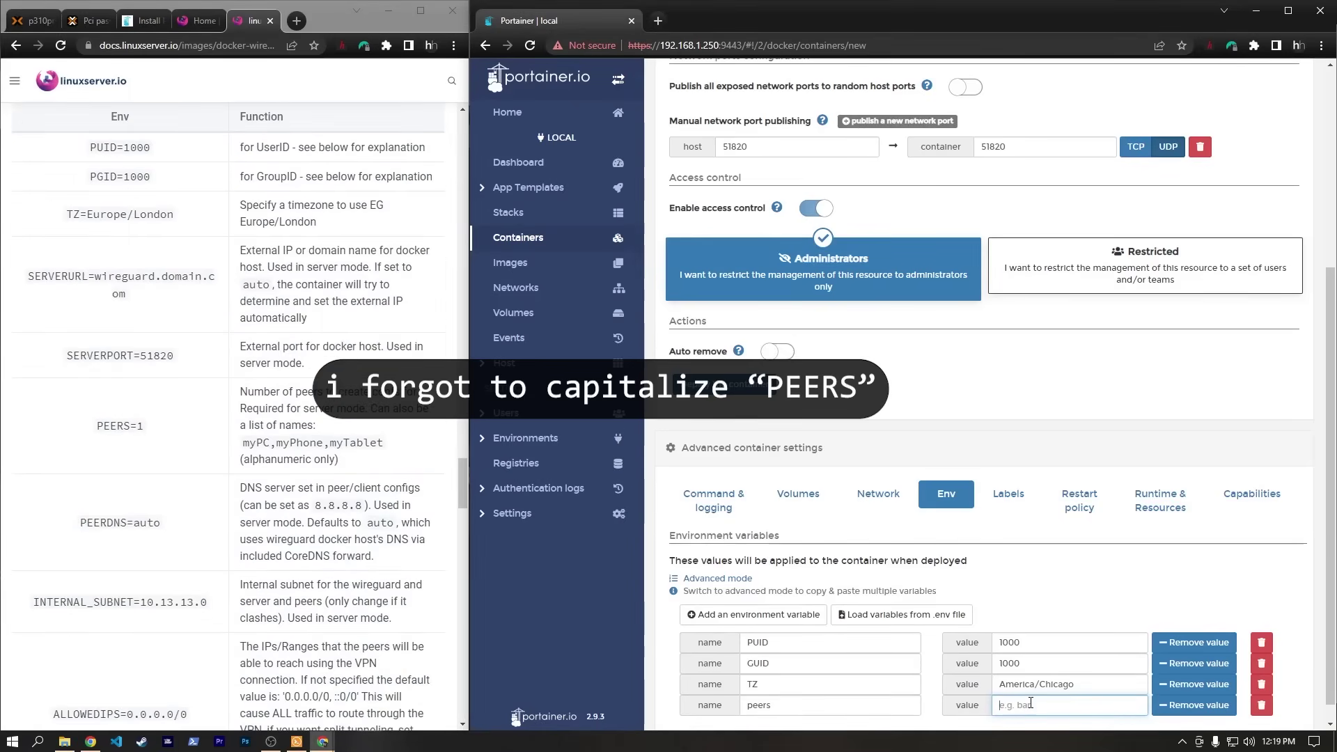
pyautogui.write('iphone')
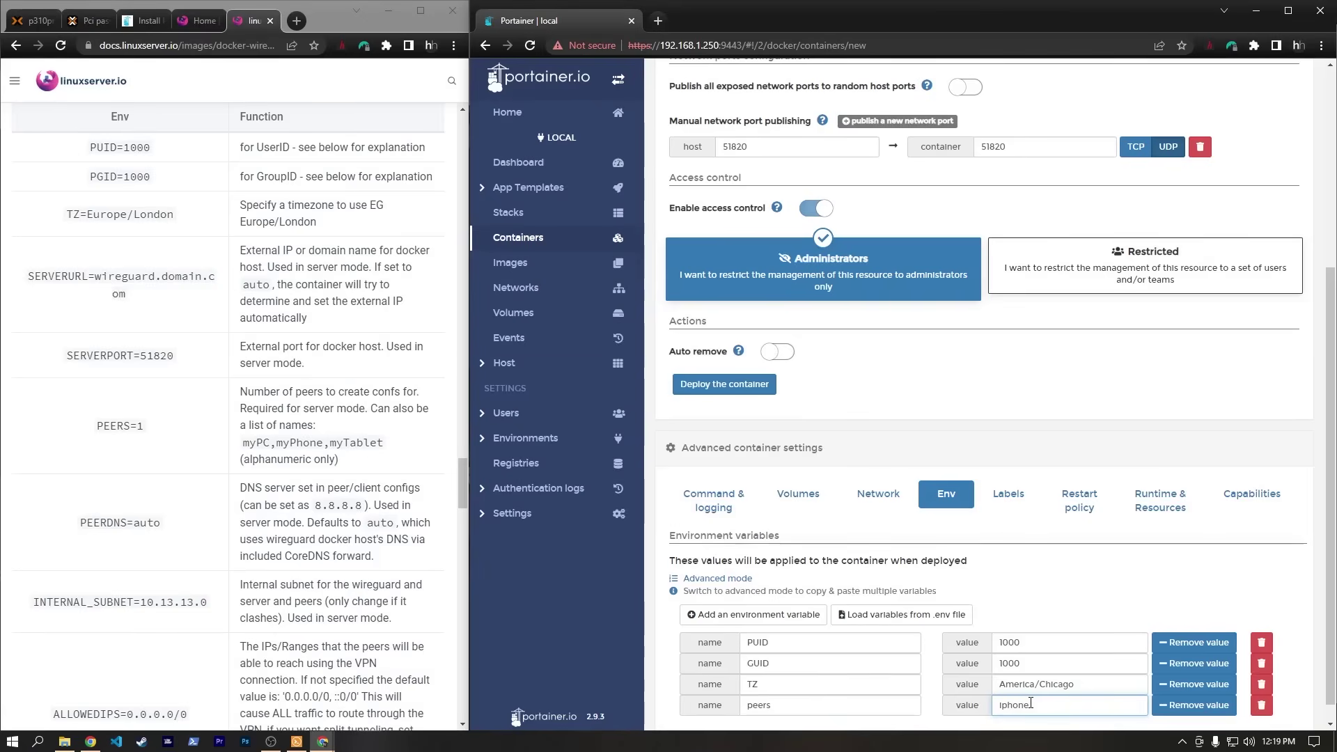
pyautogui.write(',')
pyautogui.scroll(-1, 1033, 693)
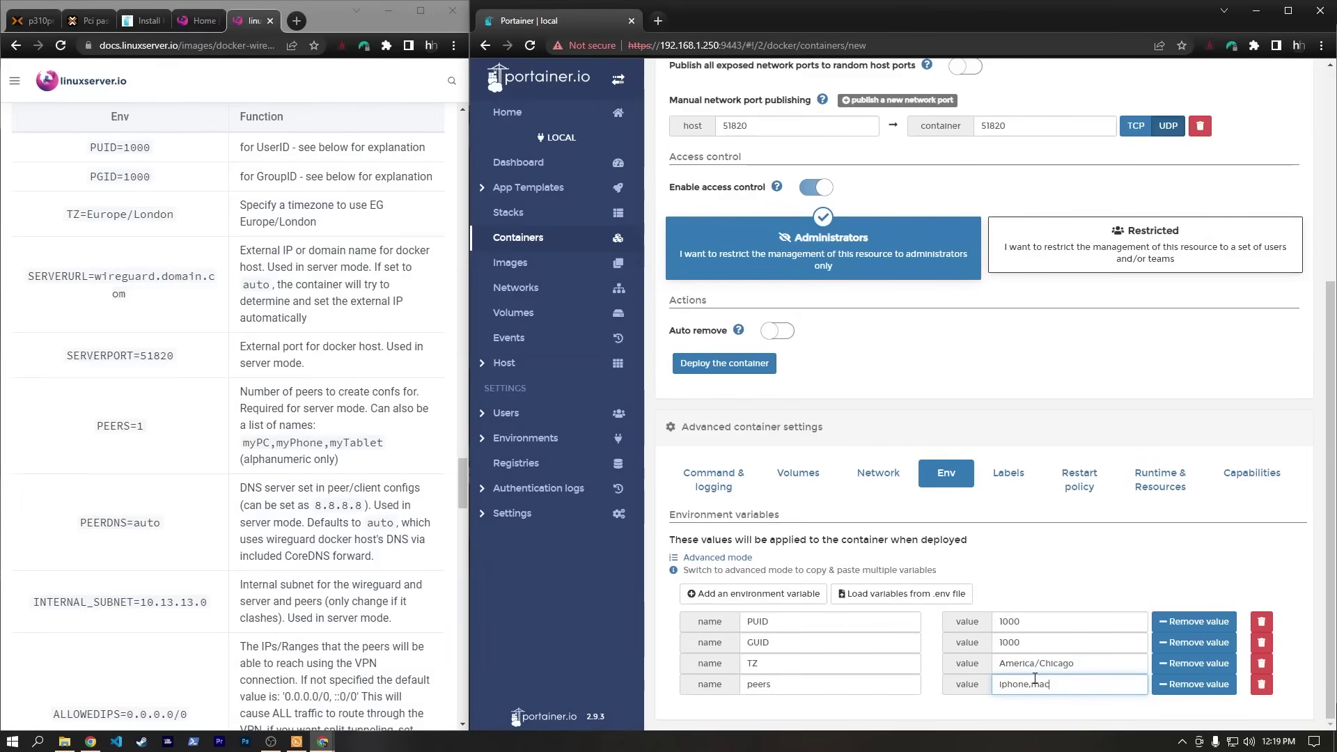
pyautogui.write('macbook')
pyautogui.tripleClick(1070, 571)
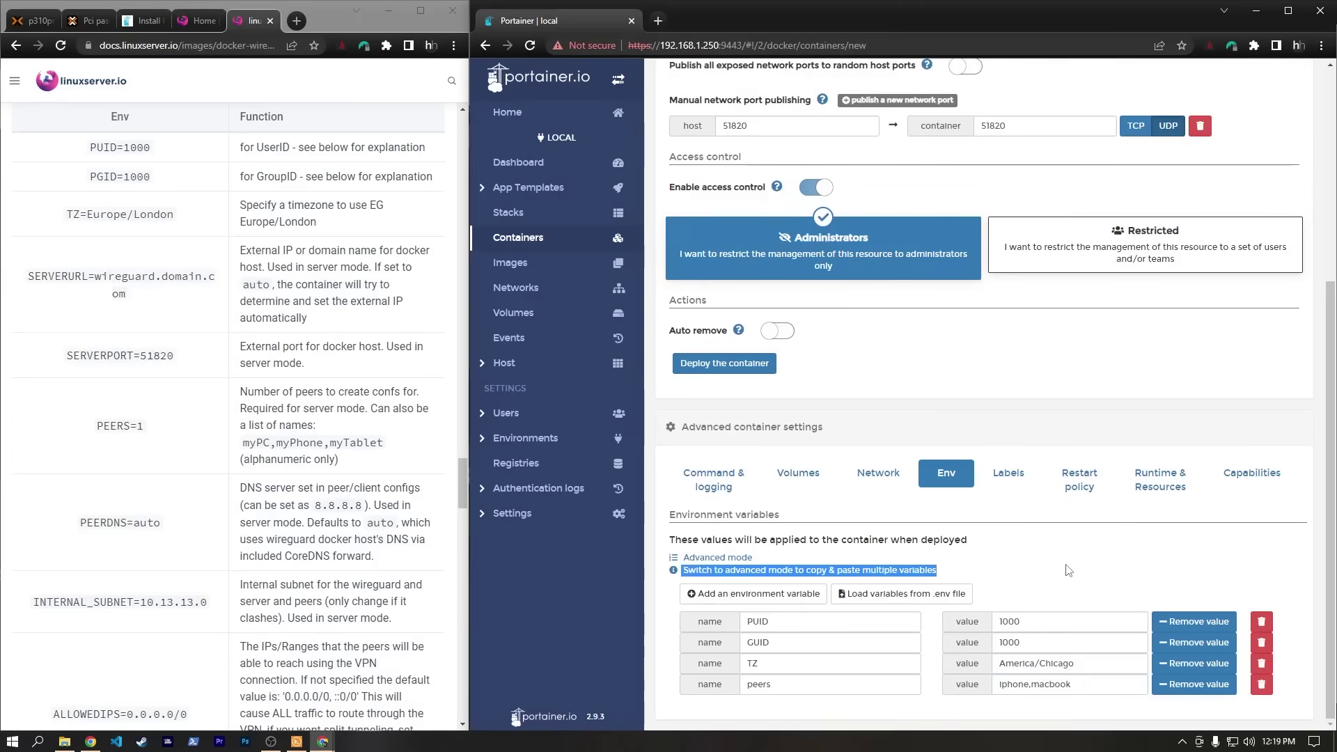
# Add a fifth empty variable row and copy the INTERNAL_SUBNET name from the docs.
pyautogui.click(710, 594)
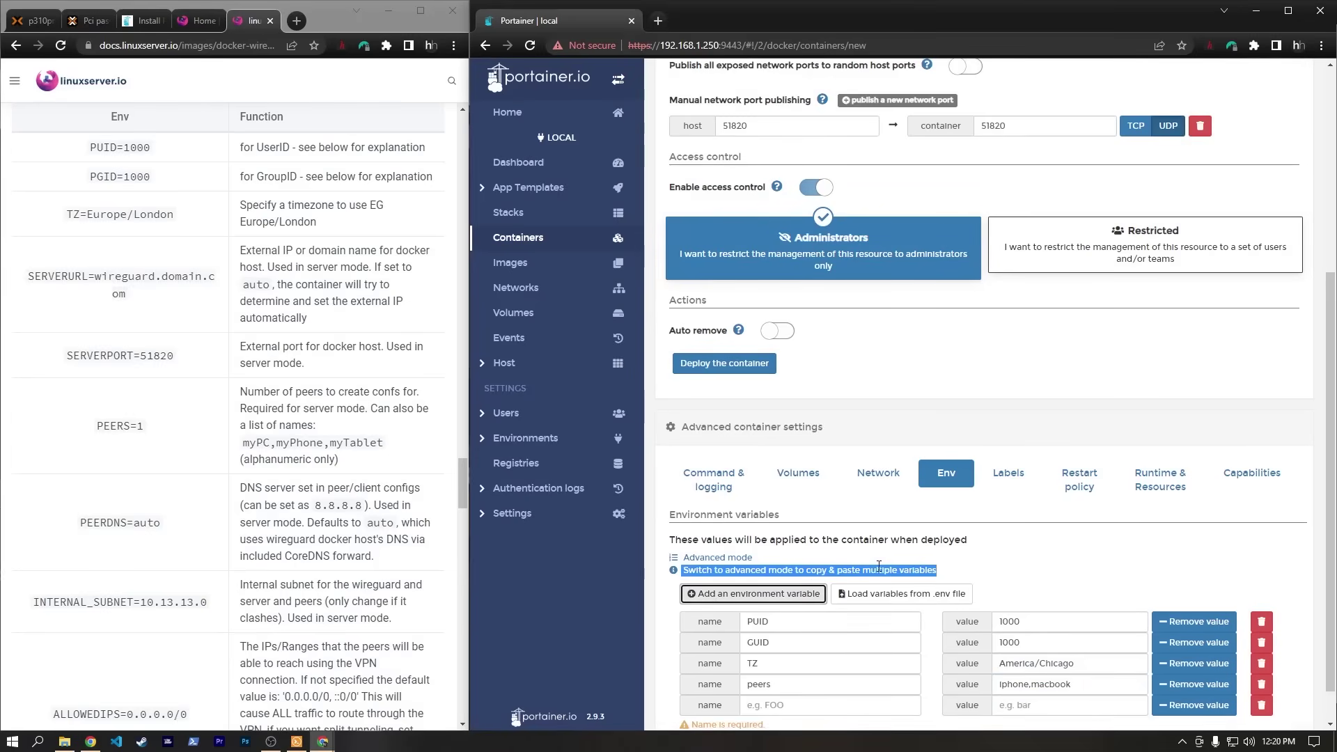
pyautogui.scroll(1, 188, 423)
pyautogui.scroll(10, 188, 423)
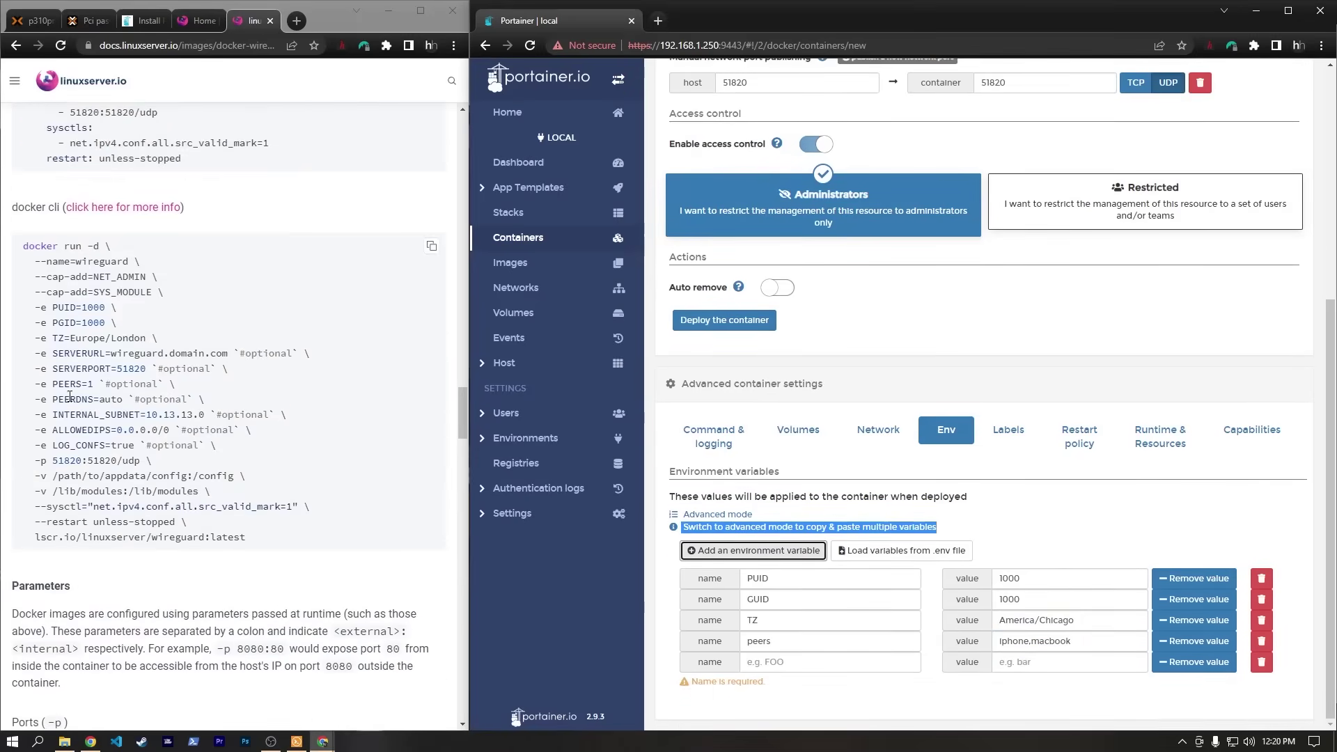
pyautogui.moveTo(52, 400); pyautogui.dragTo(207, 401)
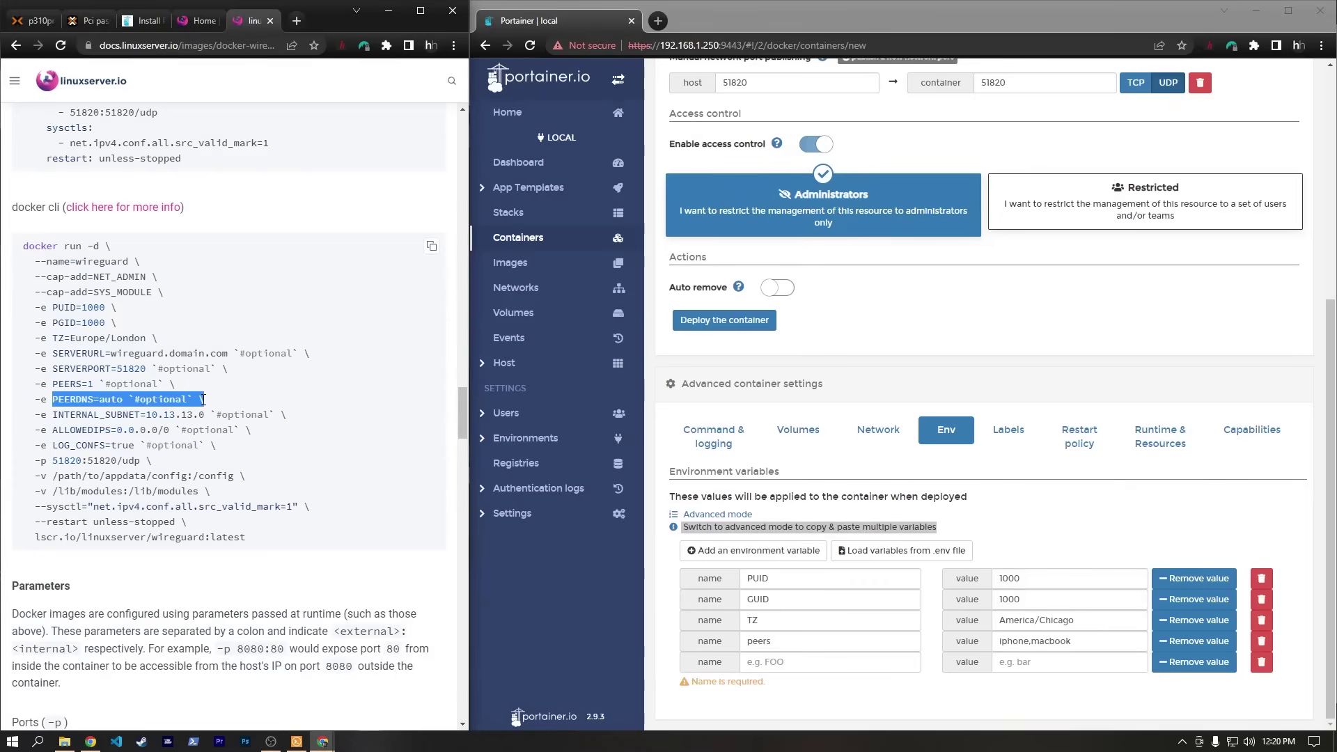
pyautogui.click(182, 402)
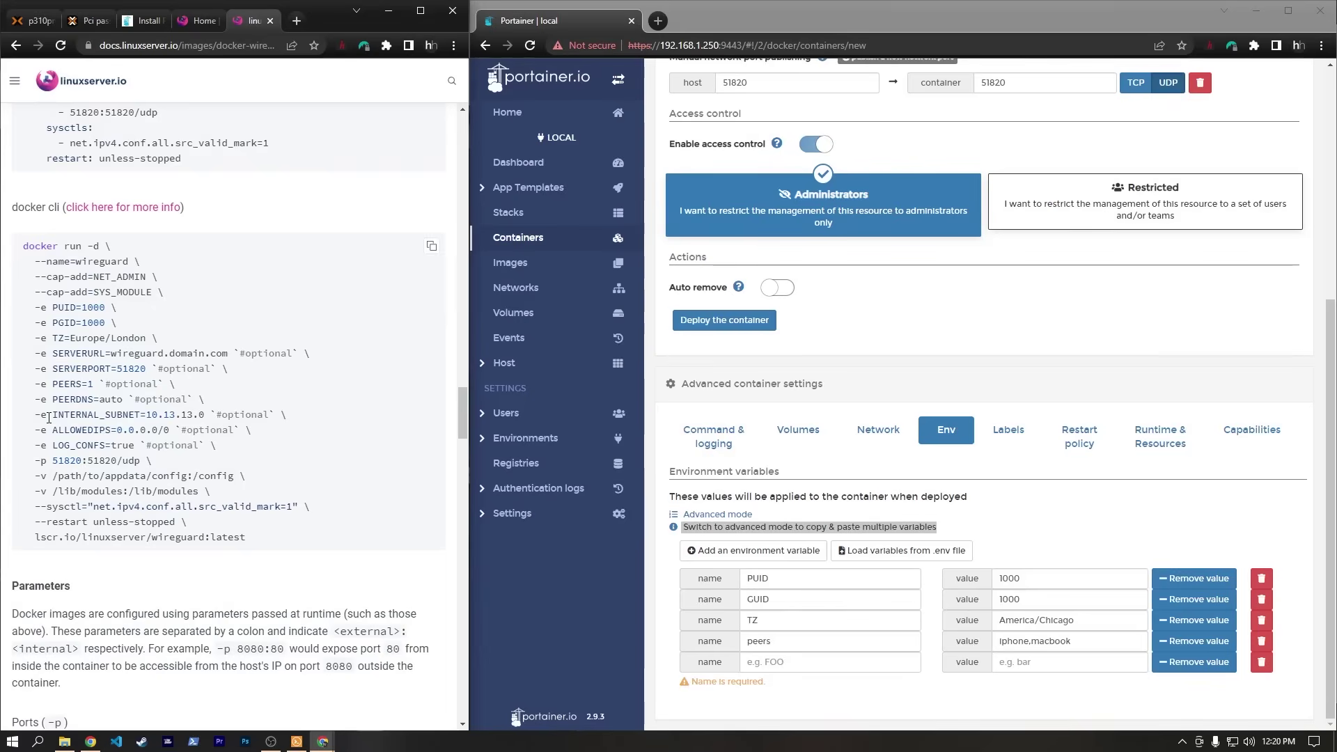
pyautogui.moveTo(55, 414); pyautogui.dragTo(202, 416)
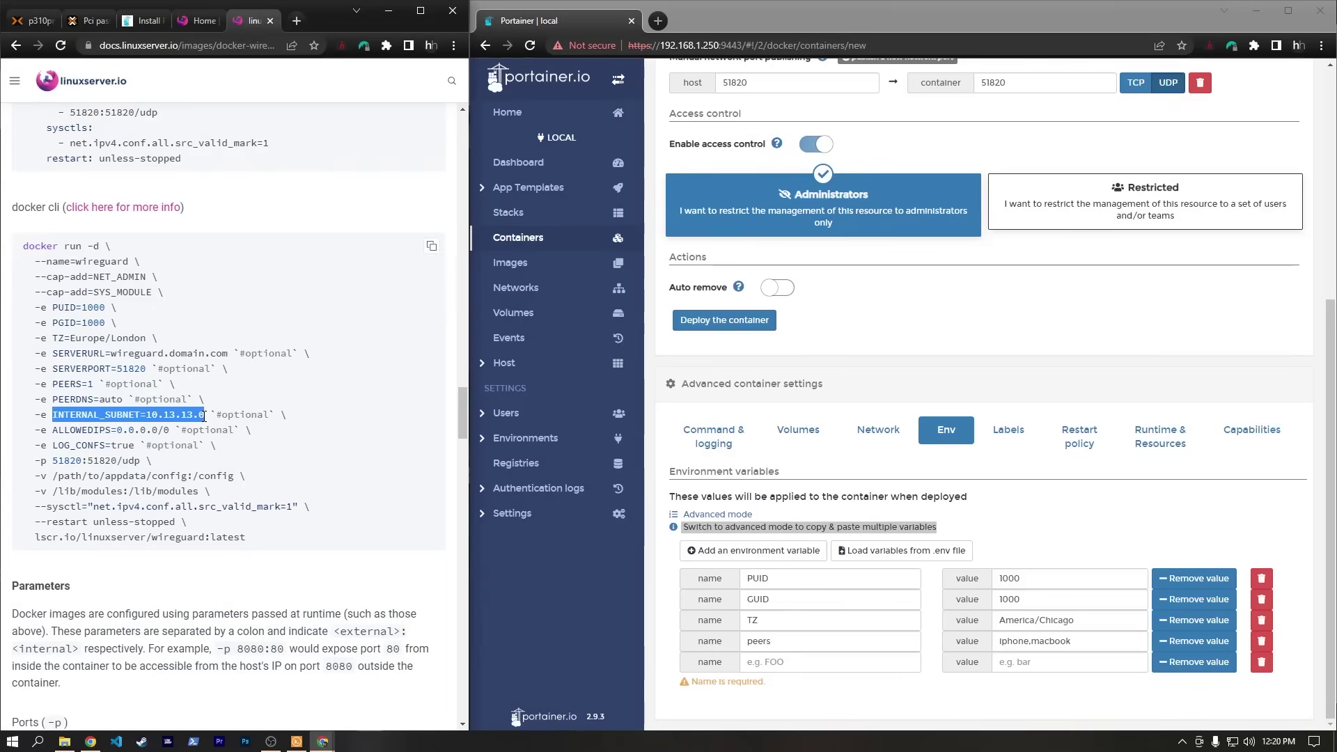
pyautogui.moveTo(53, 414); pyautogui.dragTo(135, 413)
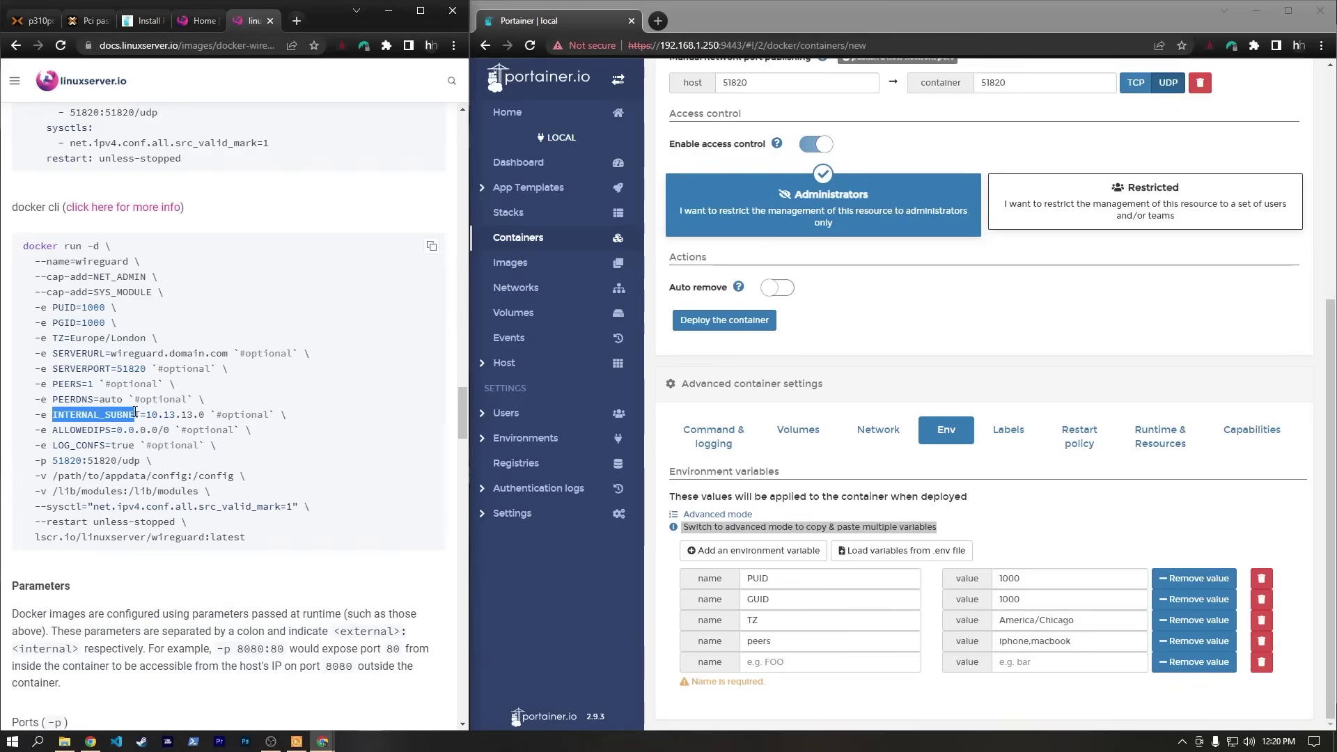
pyautogui.hotkey('ctrl', 'c')
# Add the INTERNAL_SUBNET variable, changing the docs' 10.13.13.0 to 10.14.13.0.
pyautogui.click(775, 662)
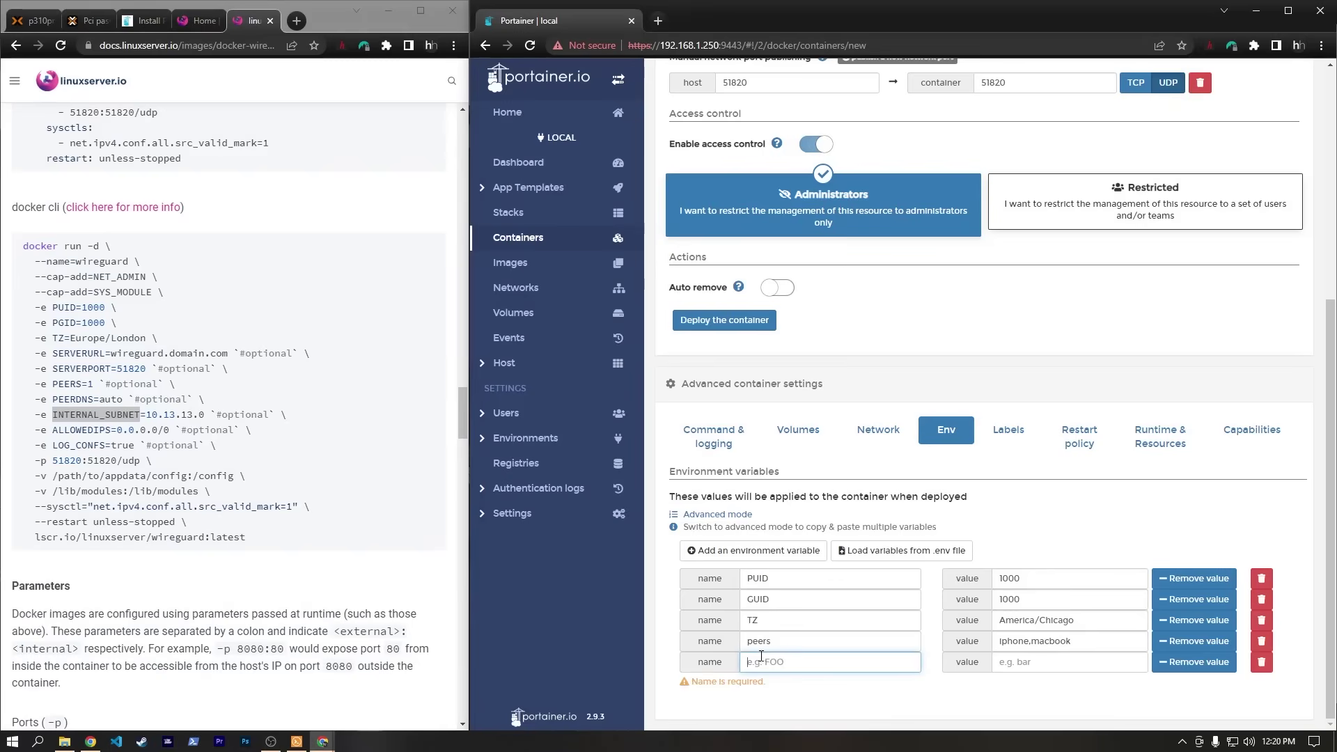
pyautogui.hotkey('ctrl', 'v')
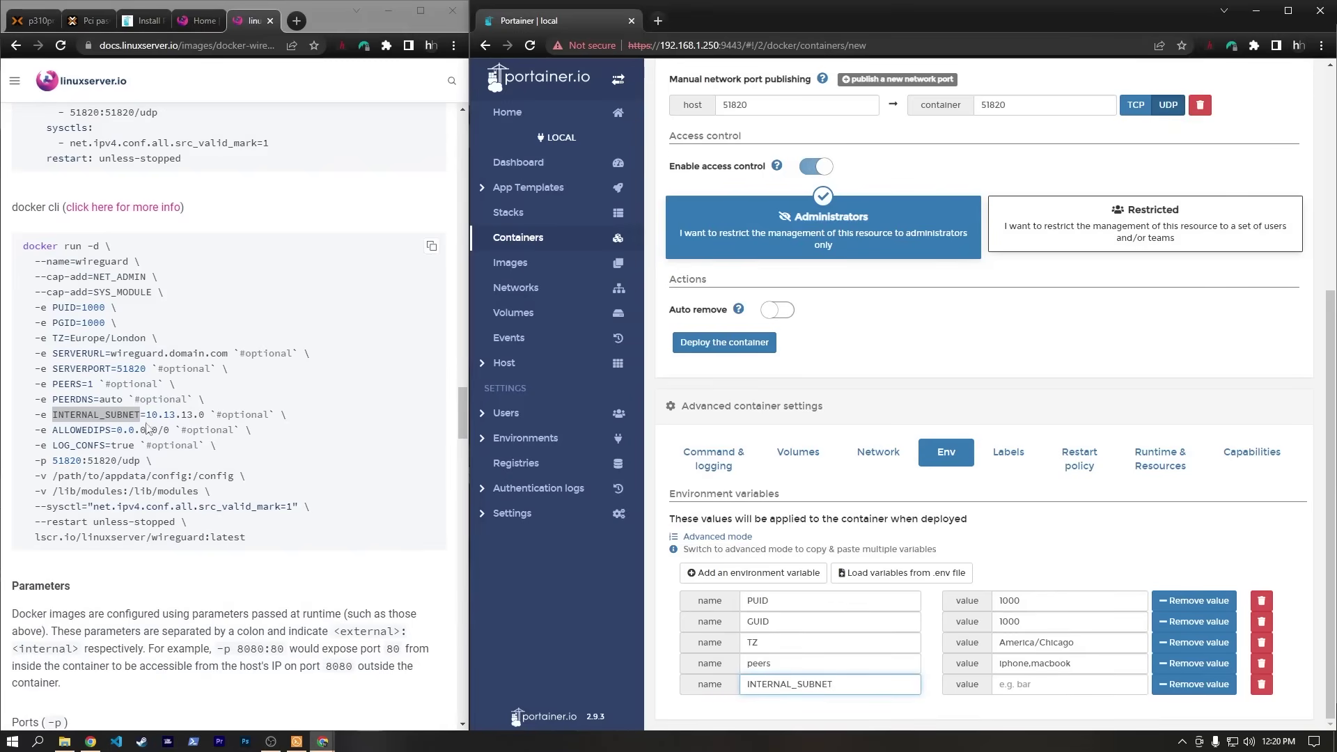
pyautogui.moveTo(146, 414); pyautogui.dragTo(220, 418)
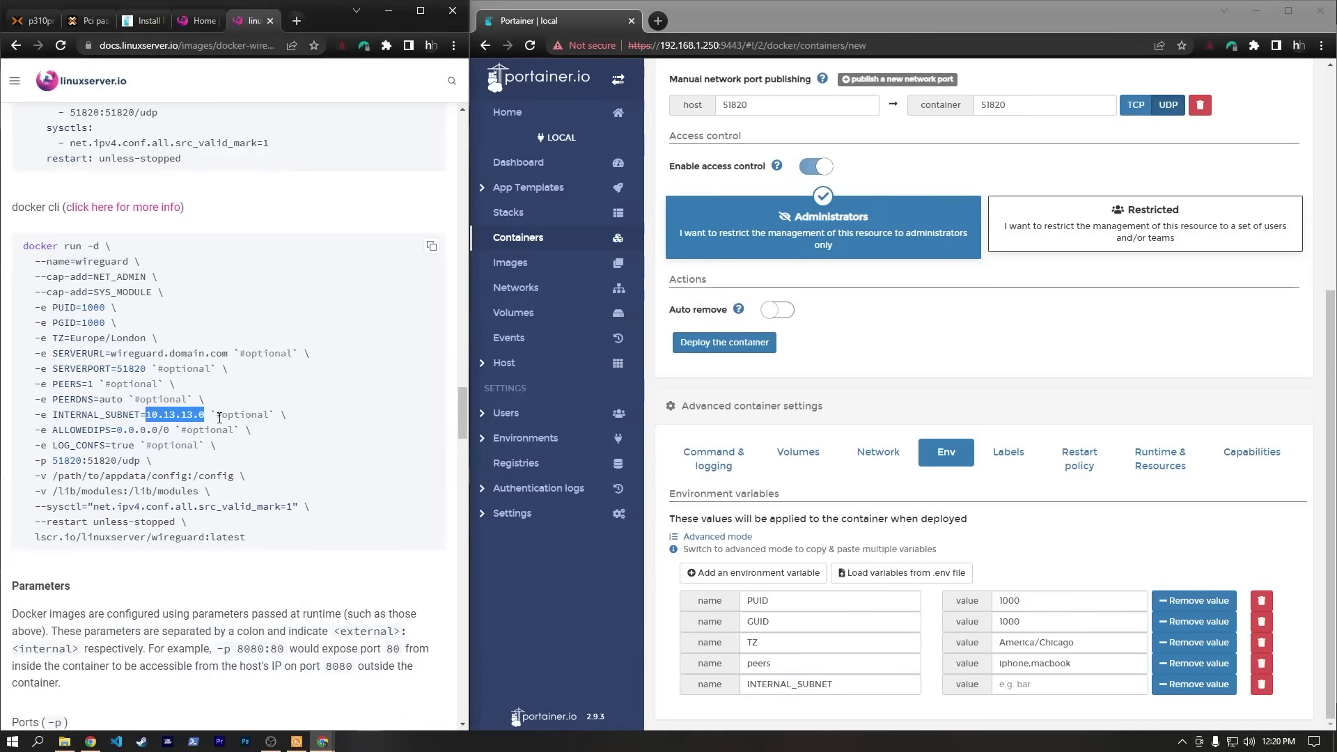
pyautogui.hotkey('ctrl', 'c')
pyautogui.click(1006, 685)
pyautogui.hotkey('ctrl', 'v')
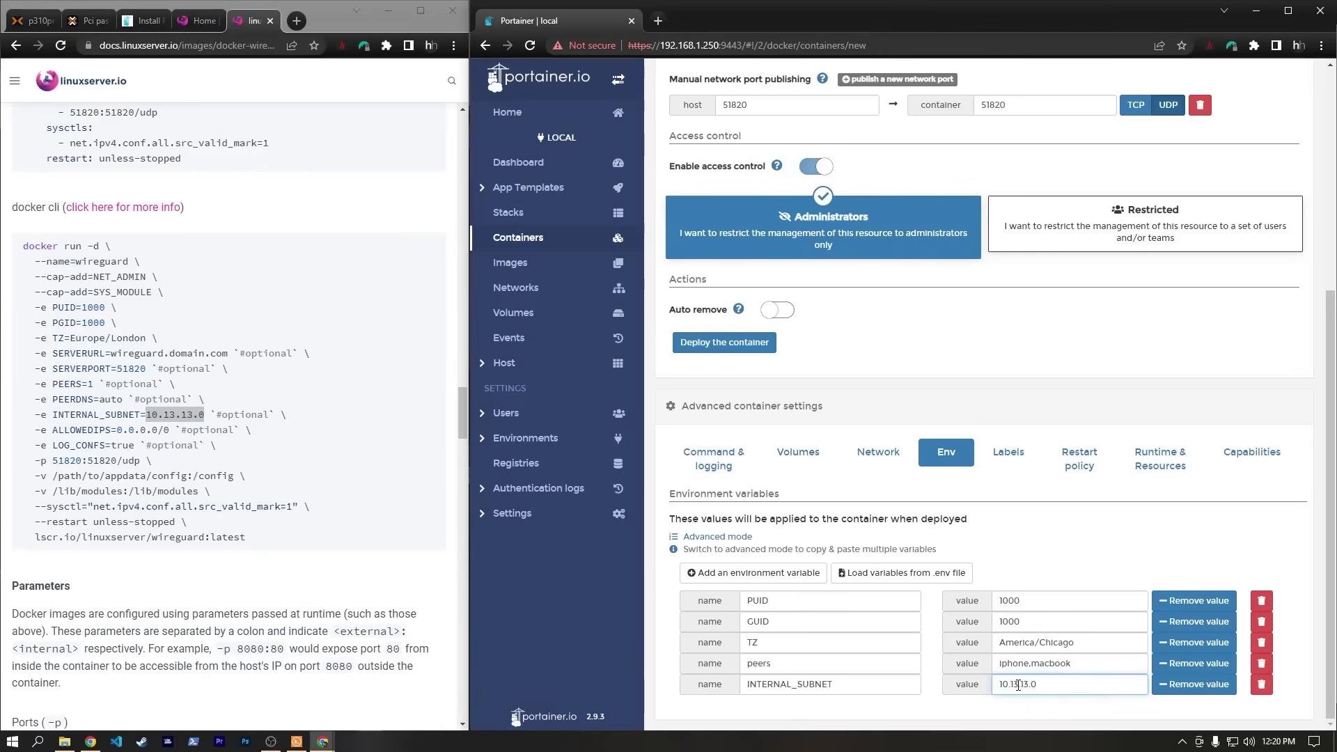
pyautogui.click(1018, 684)
pyautogui.press('BackSpace')
pyautogui.press('BackSpace')
# Review the docs' optional variables and the /lib/modules and config volume lines.
pyautogui.scroll(-1, 269, 415)
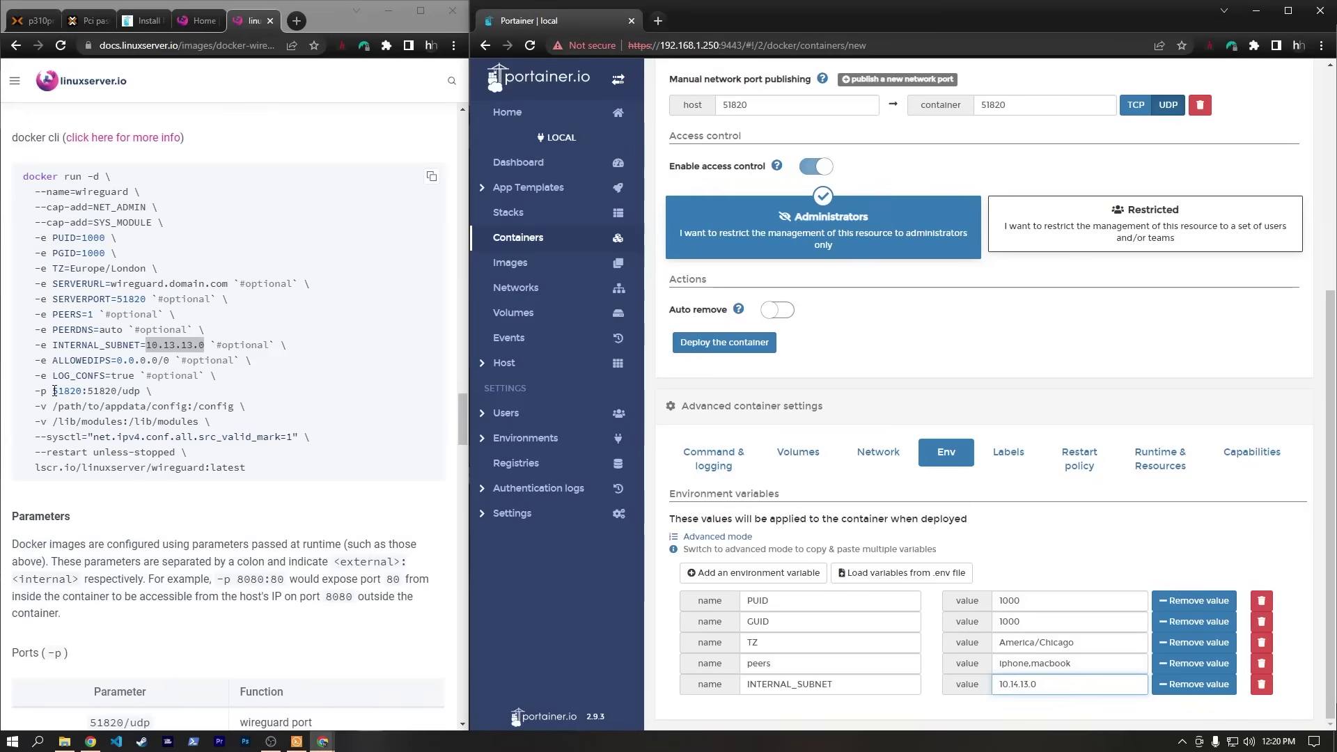
pyautogui.moveTo(234, 384); pyautogui.dragTo(292, 369)
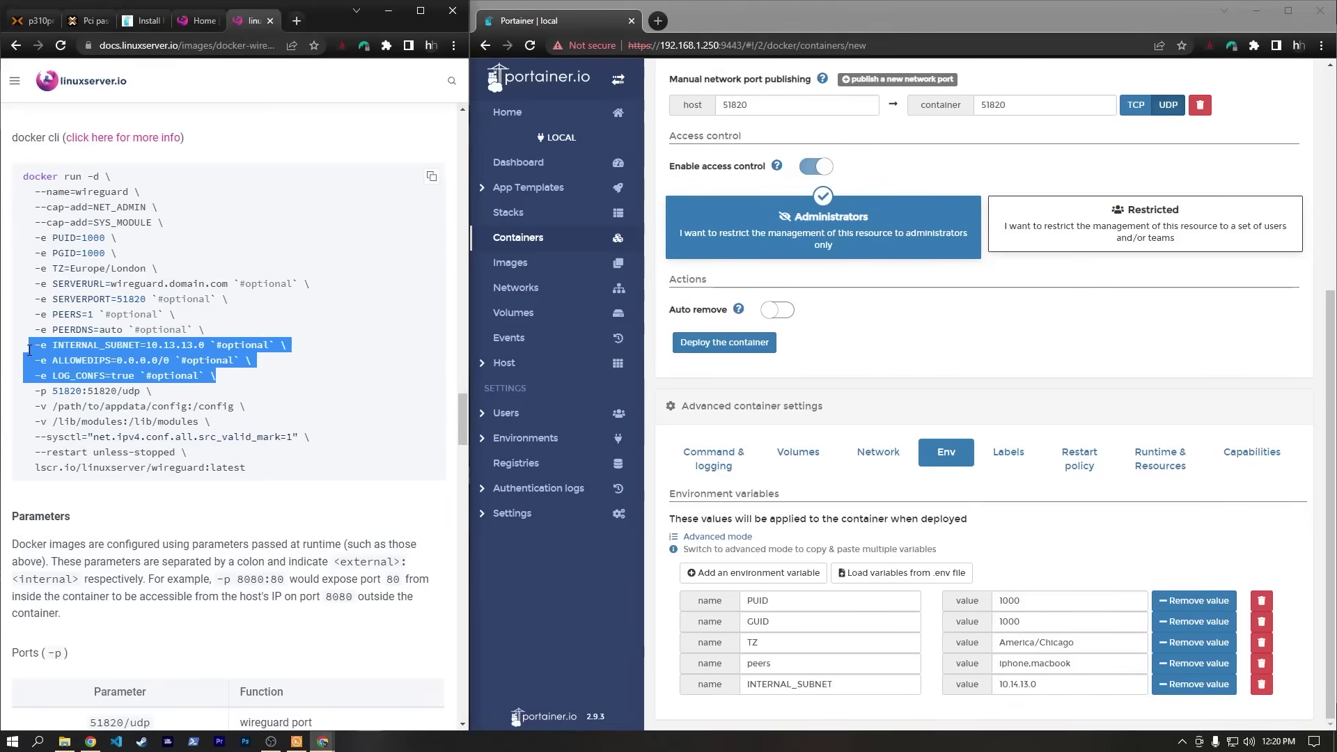
pyautogui.click(293, 373)
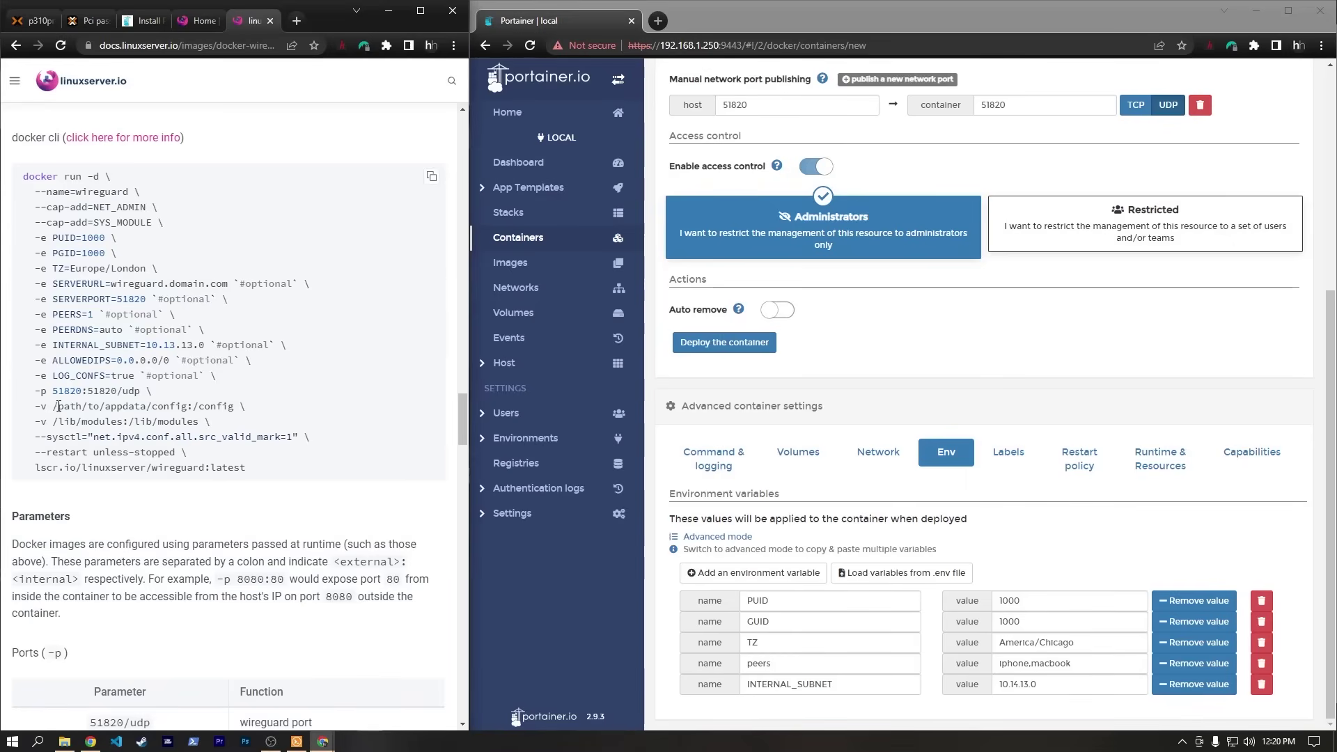
pyautogui.moveTo(59, 425); pyautogui.dragTo(210, 423)
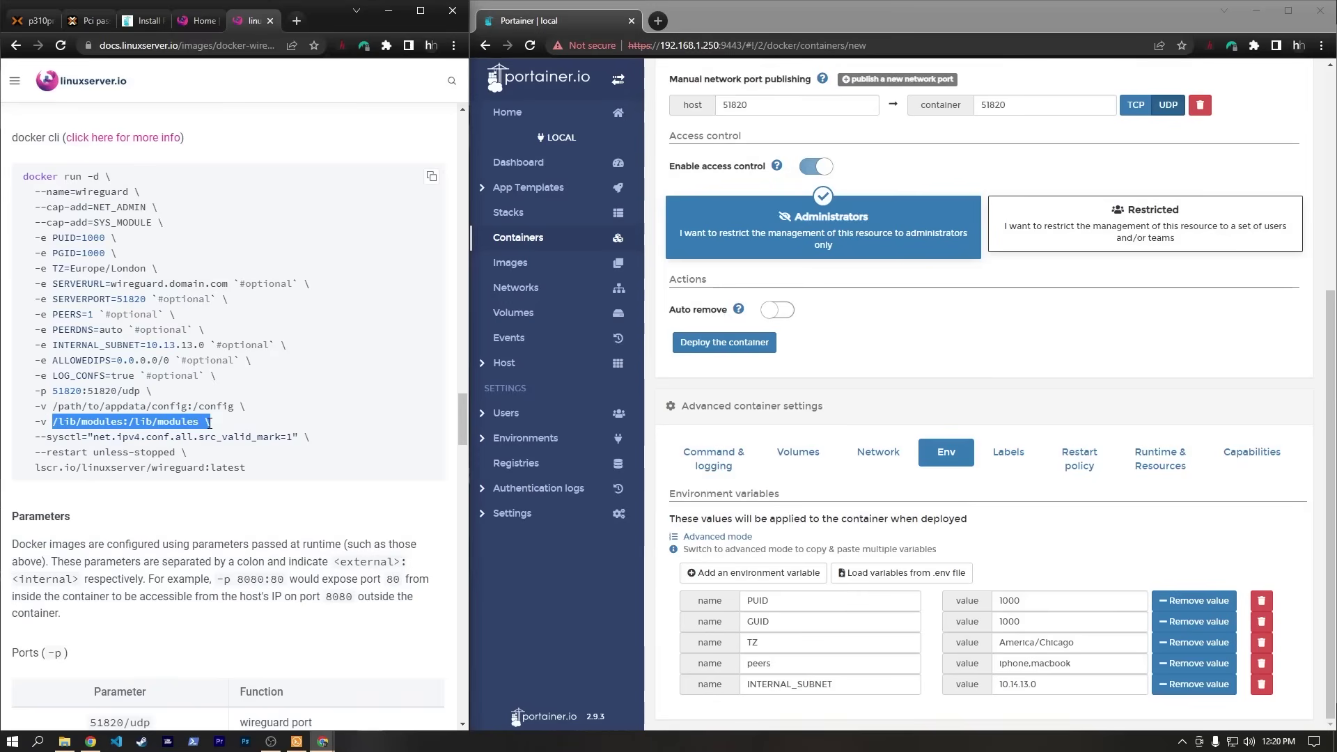
pyautogui.click(211, 423)
pyautogui.moveTo(52, 407); pyautogui.dragTo(245, 407)
pyautogui.click(247, 413)
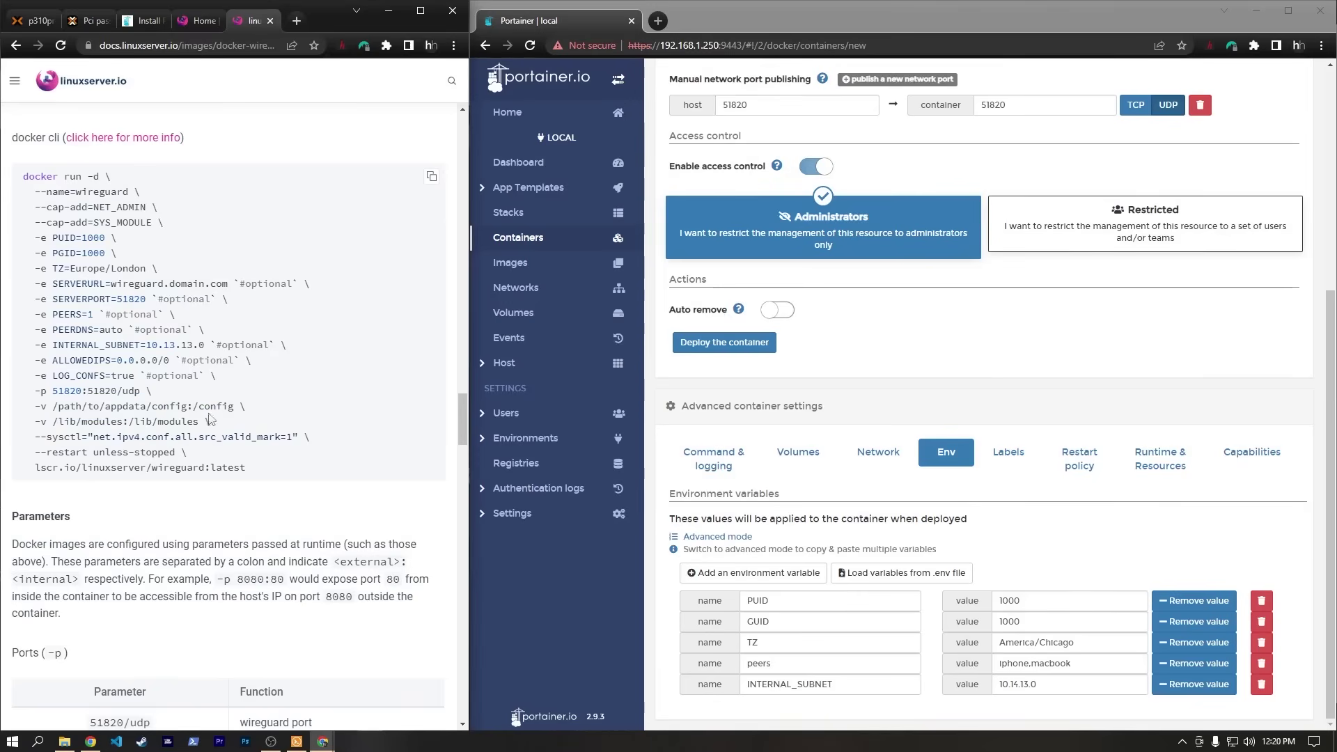
# Change into /mnt/prox-share and mount all shares with sudo mount -a.
pyautogui.click(297, 742)
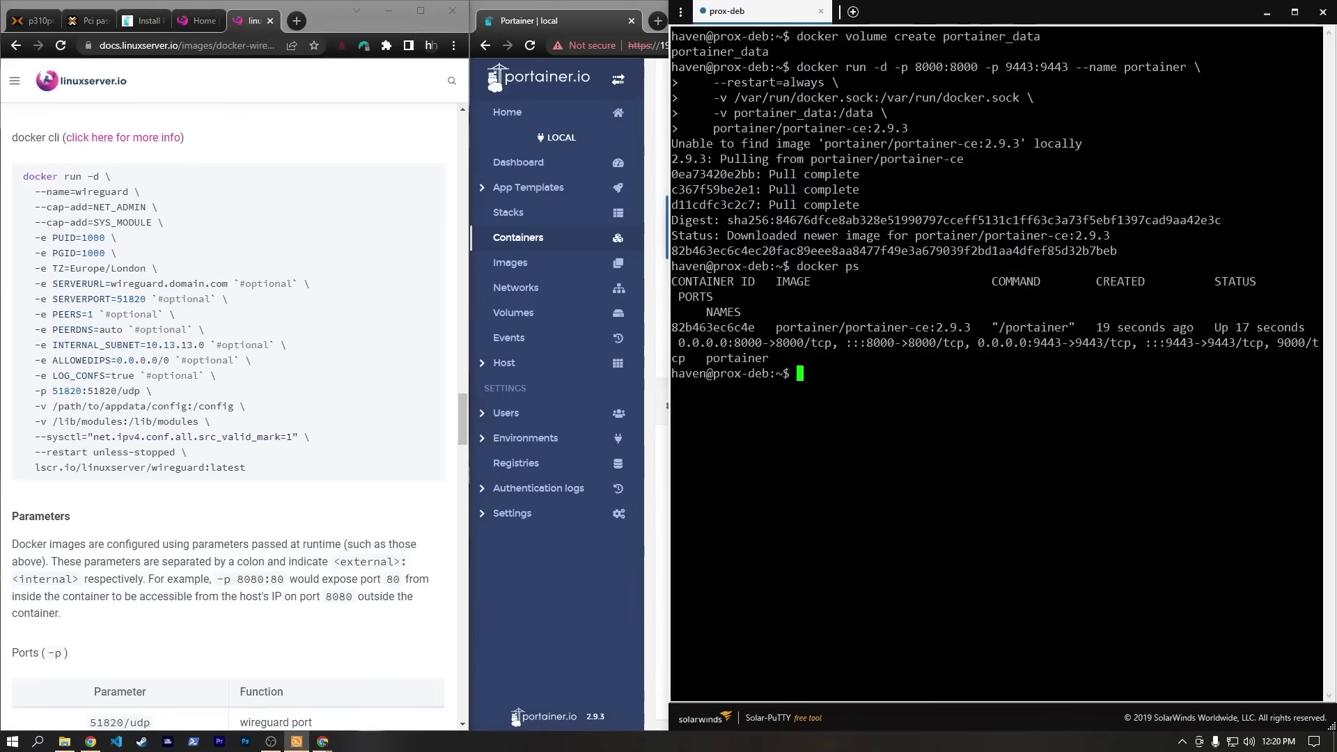
pyautogui.hotkey('ctrl', 'l')
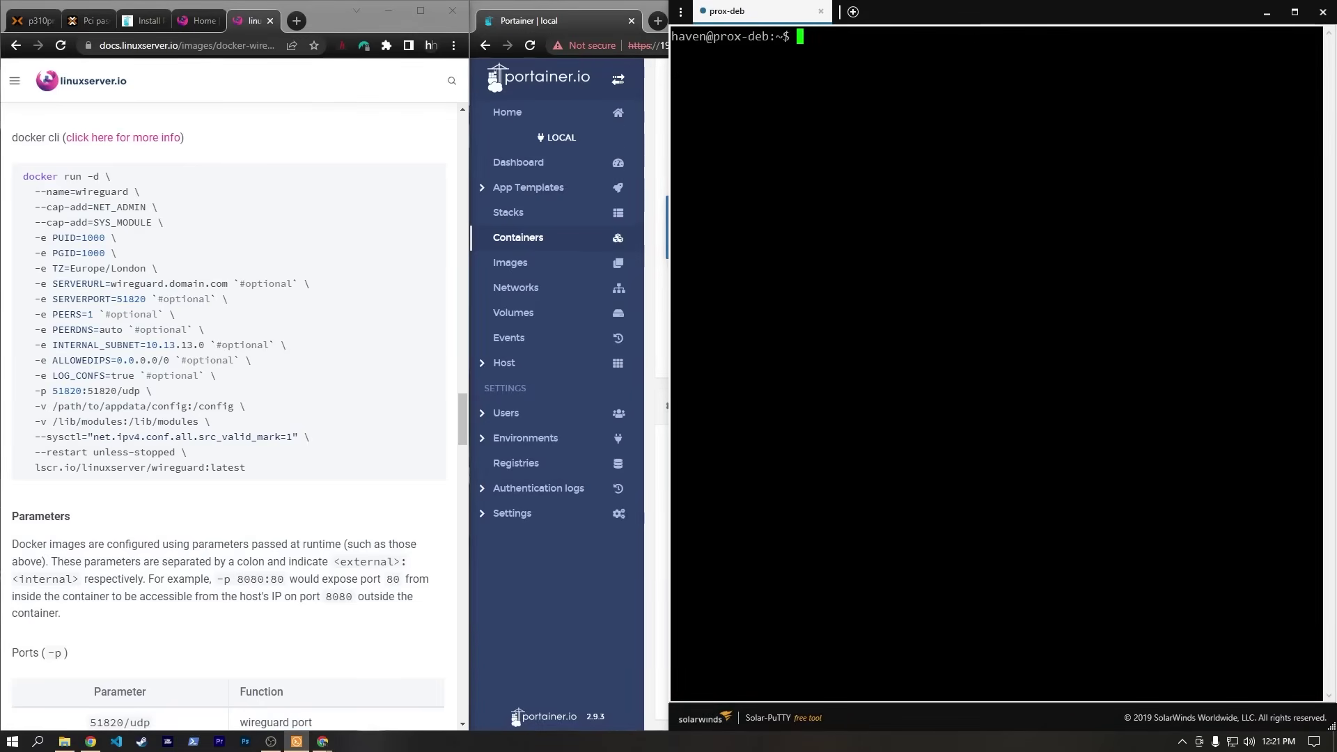
pyautogui.write('cd /')
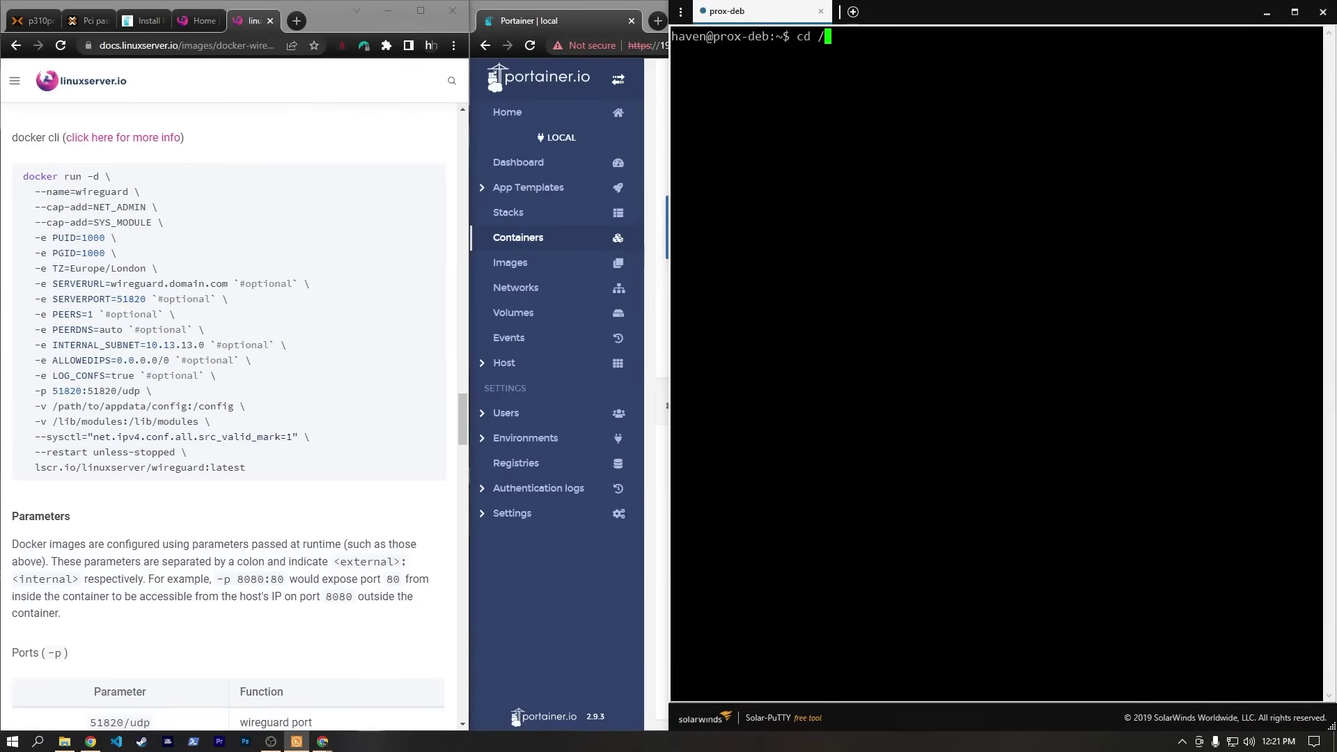
pyautogui.write('mnt/p')
pyautogui.press('Tab')
pyautogui.press('Return')
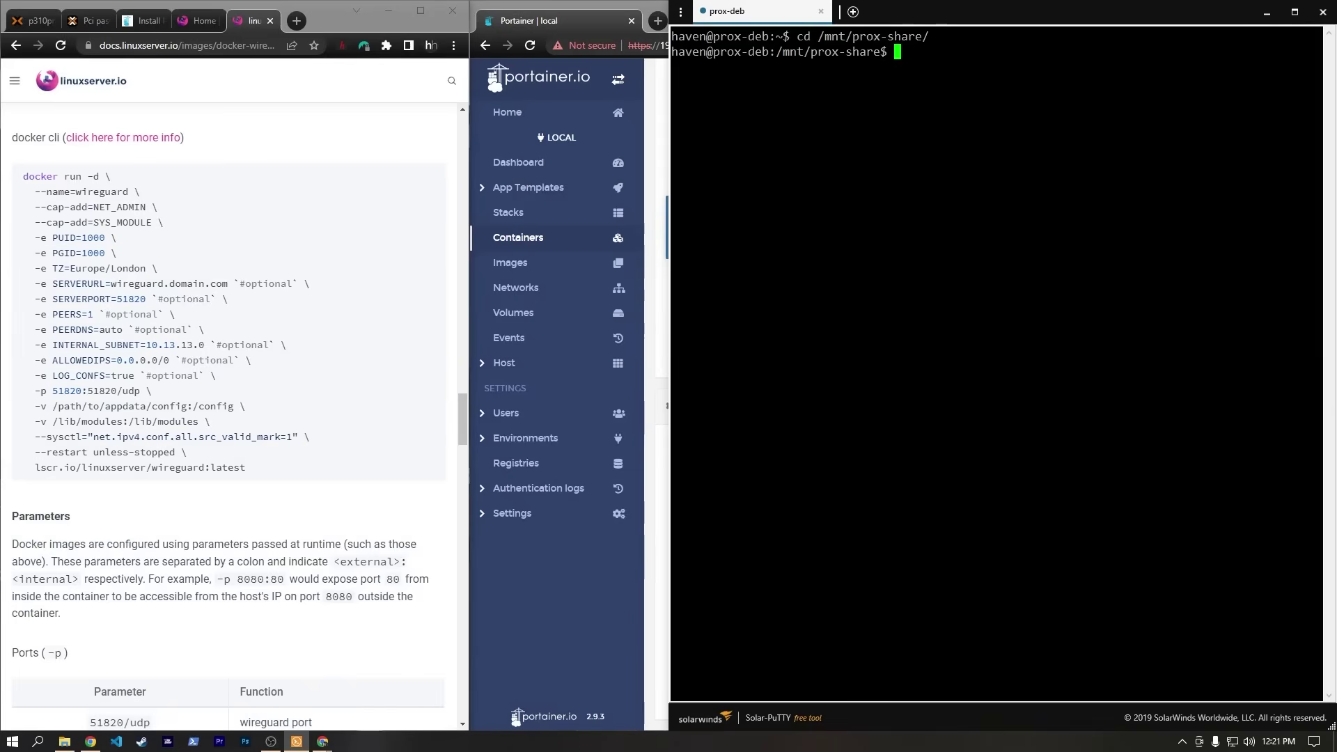
pyautogui.write('sudo mount -a')
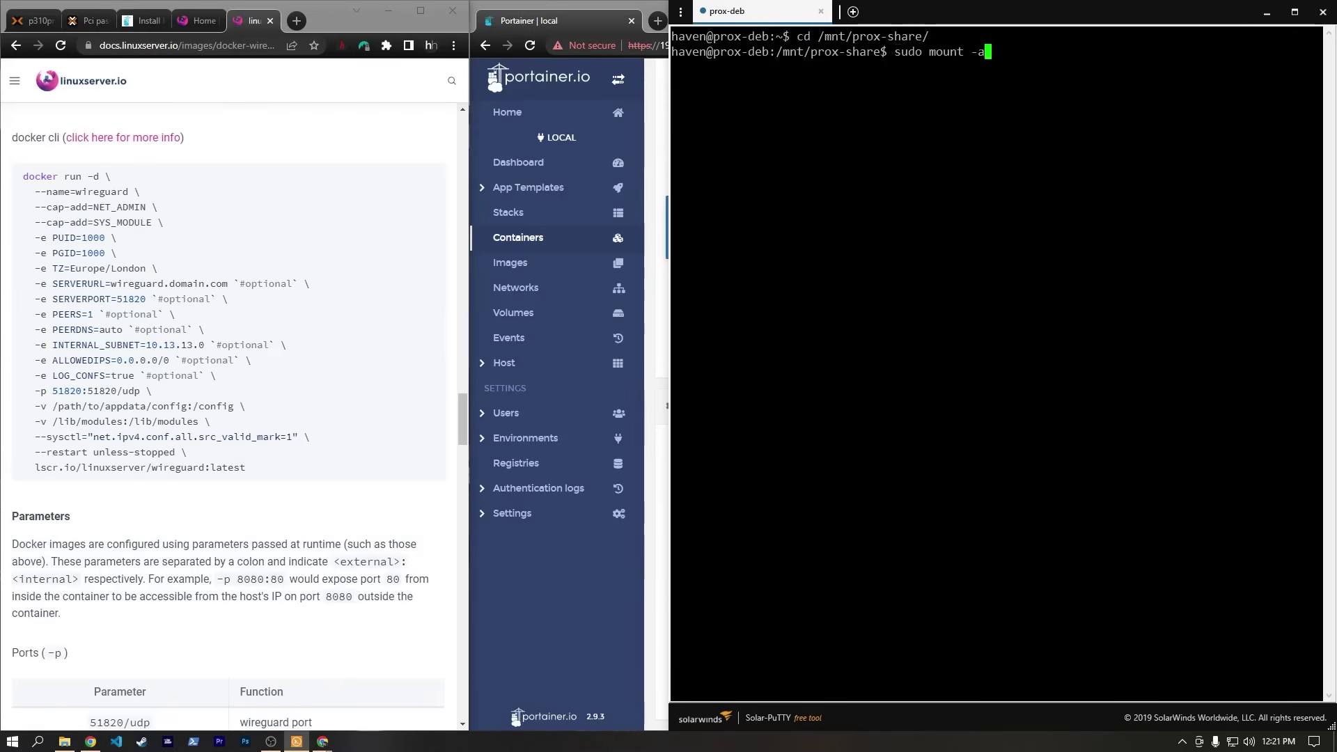
pyautogui.press('Return')
pyautogui.press('Return')
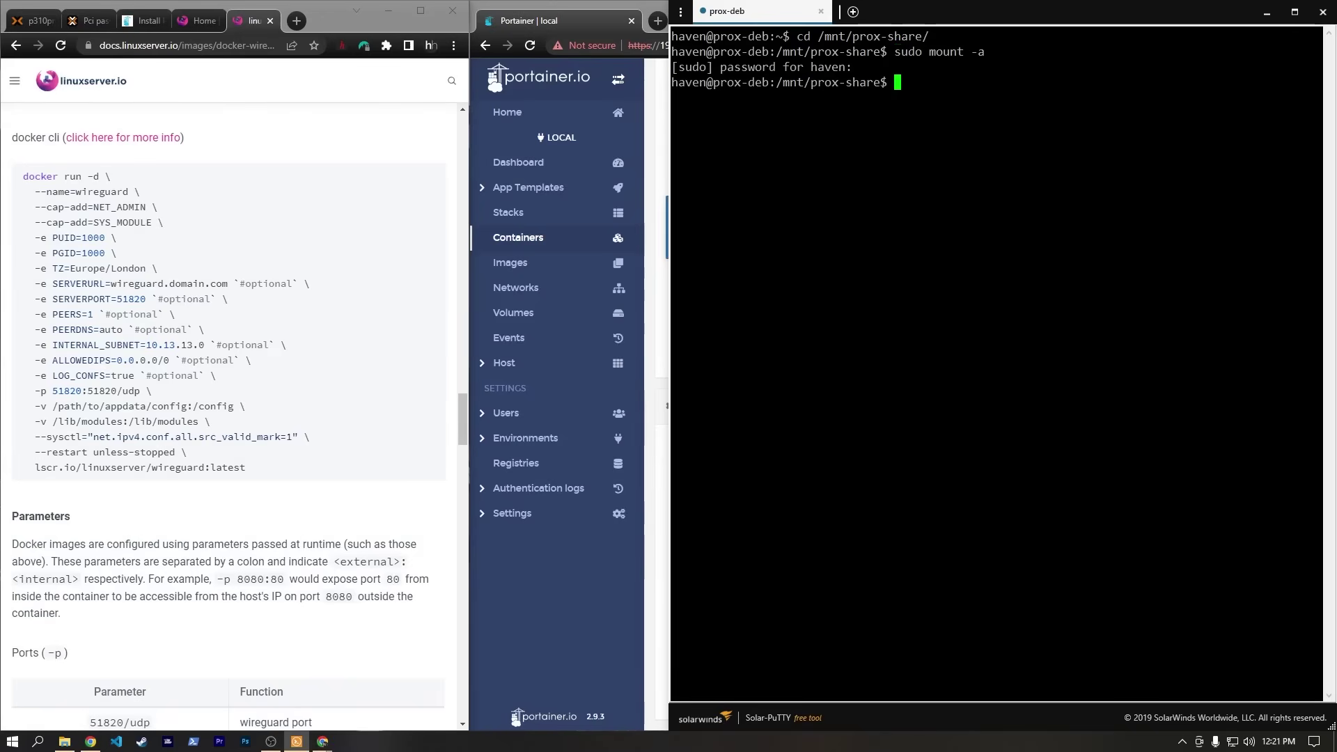
pyautogui.write('ls')
pyautogui.press('Return')
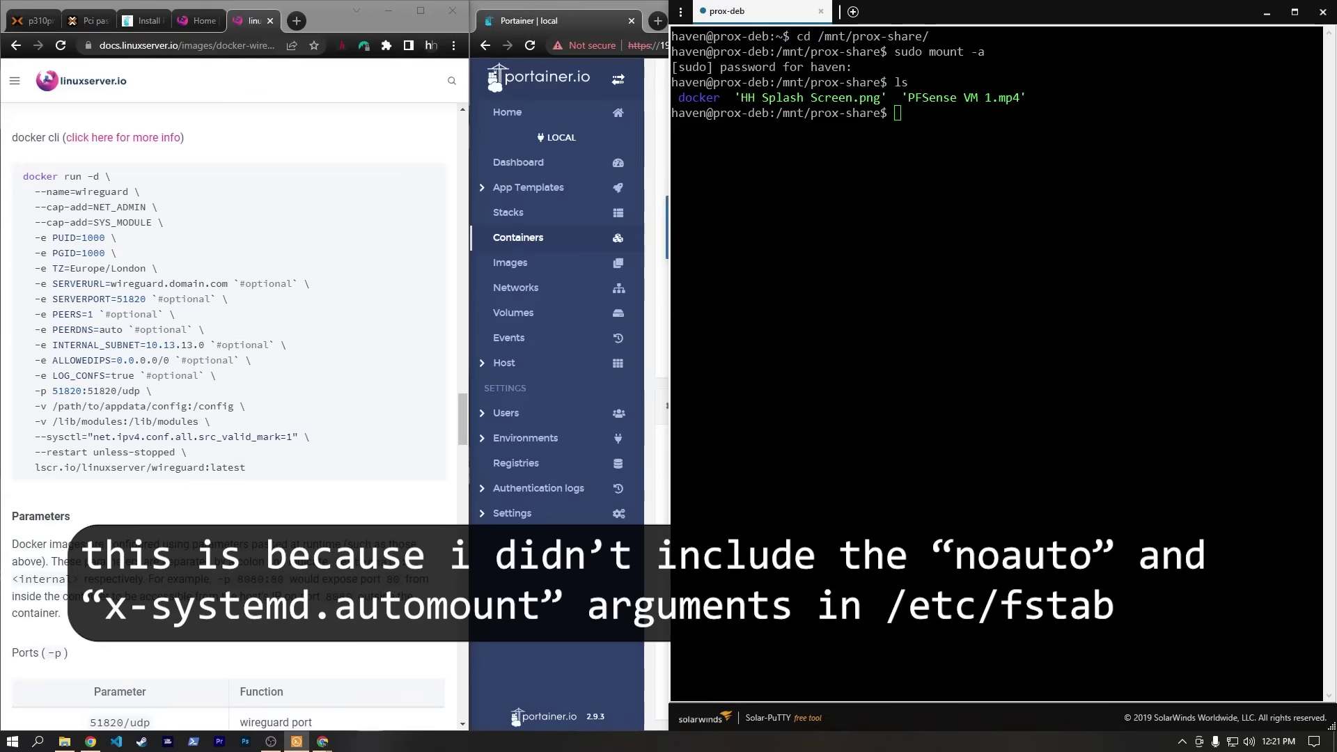
# Create the ./docker/wireguard folder and confirm it with ls docker/.
pyautogui.moveTo(673, 98); pyautogui.dragTo(1045, 98)
pyautogui.click(1045, 98)
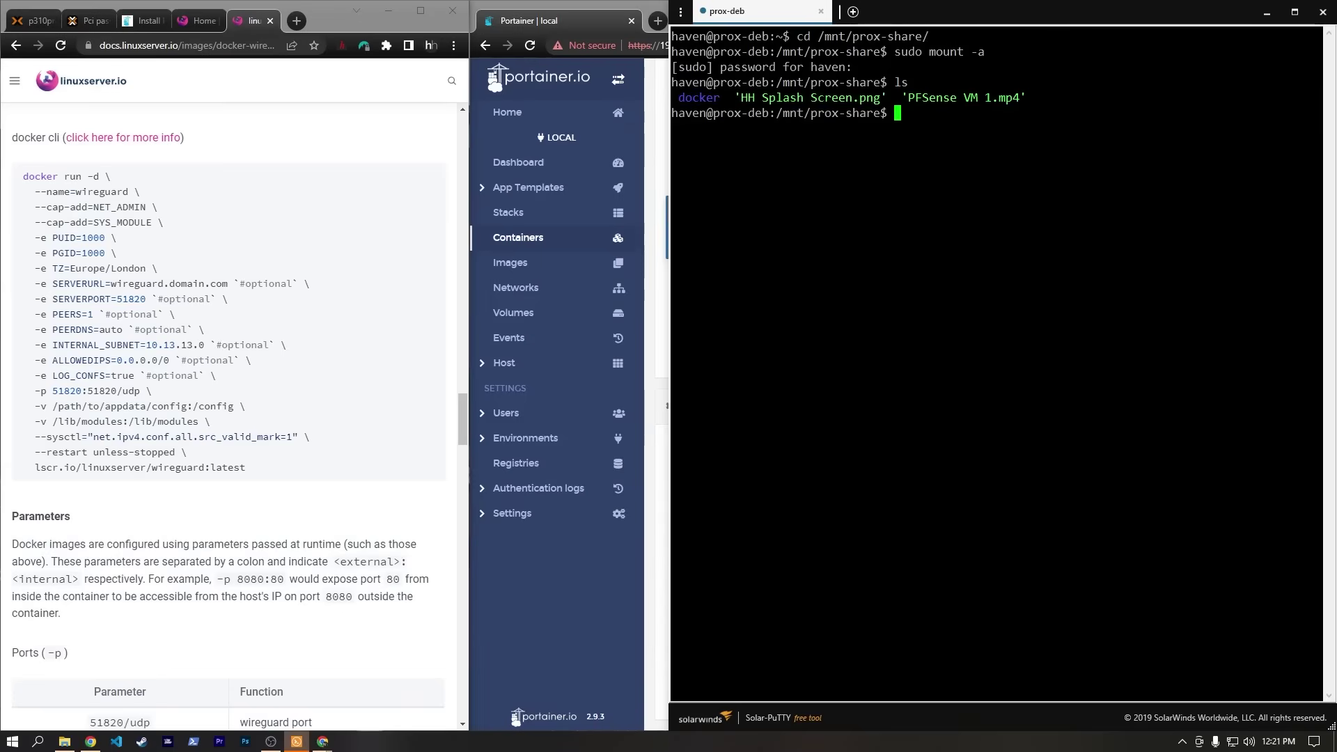
pyautogui.write('mkdir ./docker/wireguard')
pyautogui.press('Return')
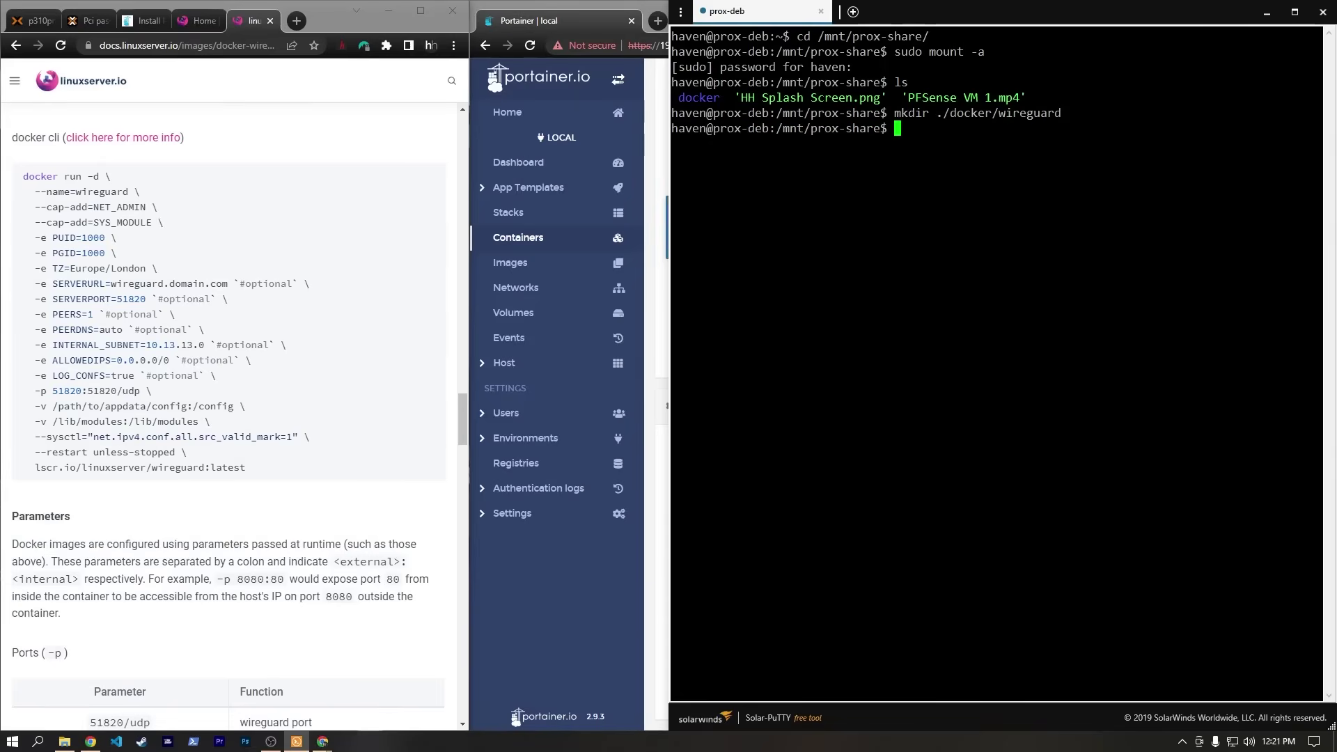
pyautogui.write('ls')
pyautogui.press('Return')
pyautogui.write('ls docker/')
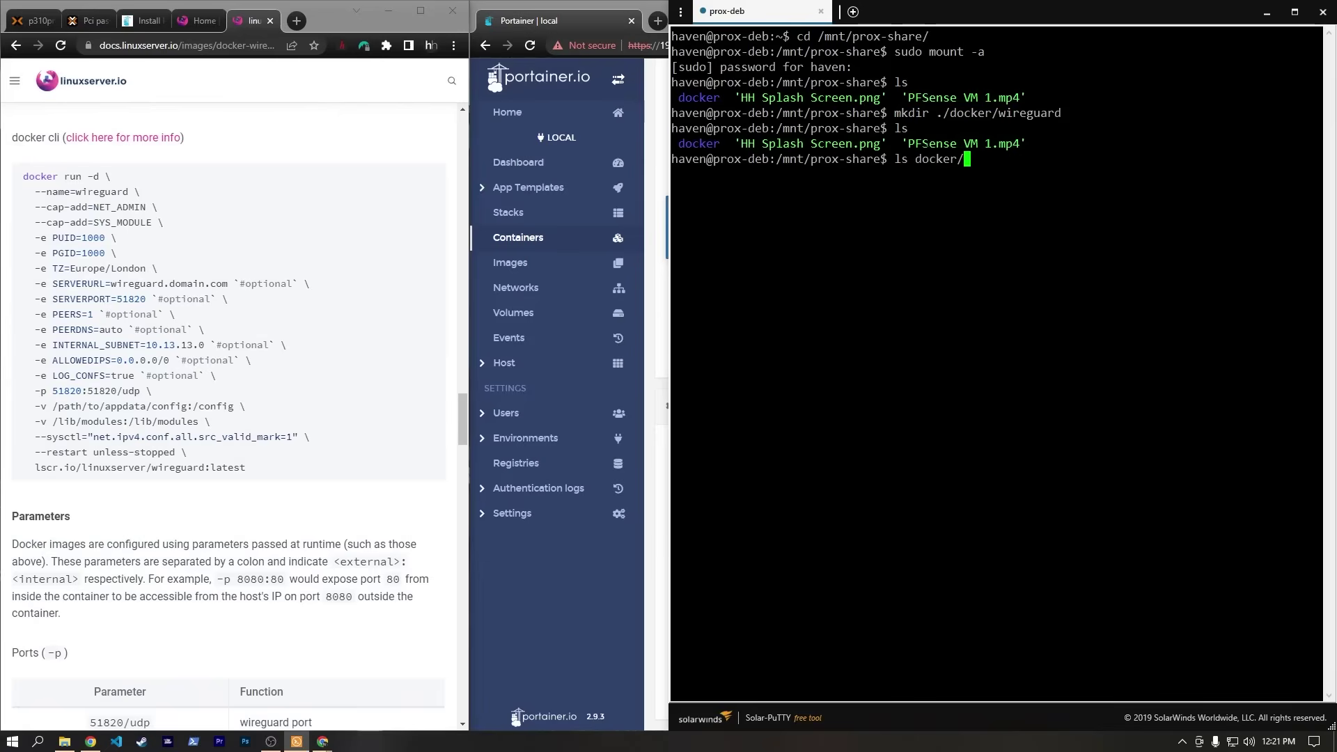
pyautogui.press('Return')
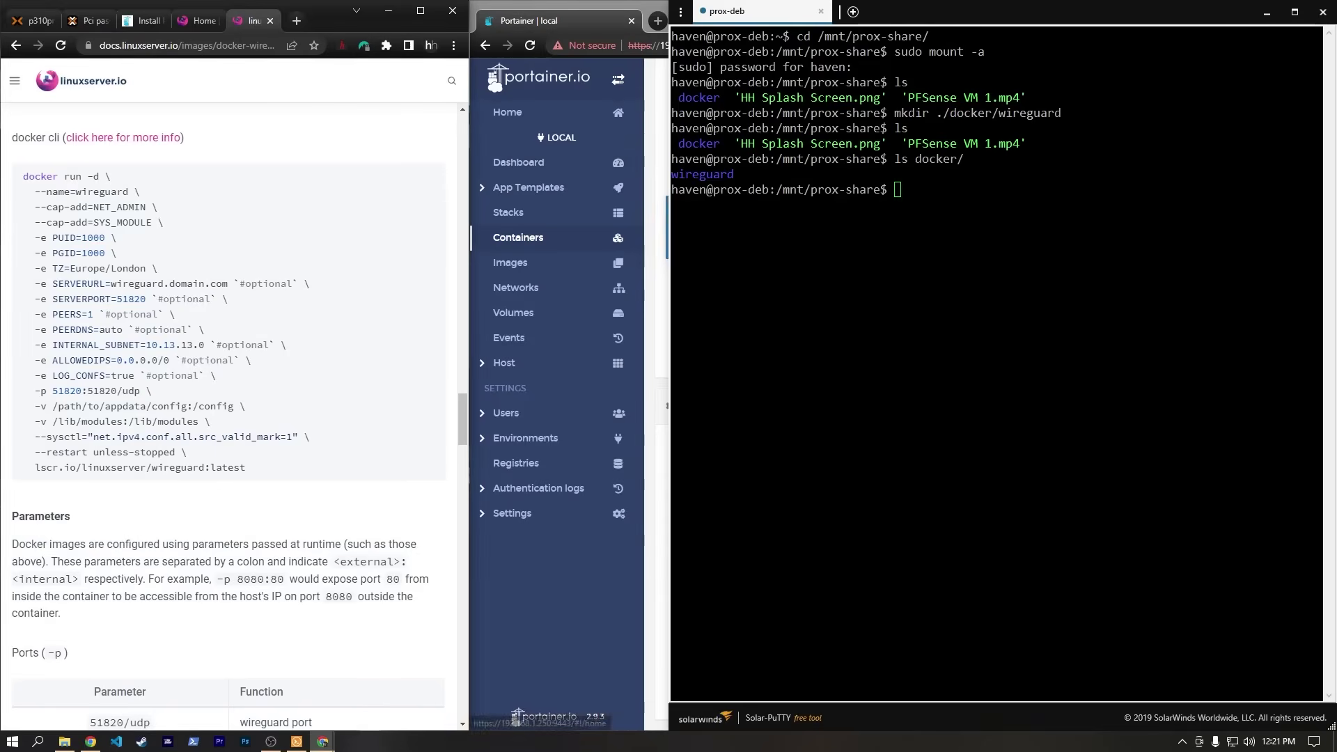
pyautogui.click(573, 17)
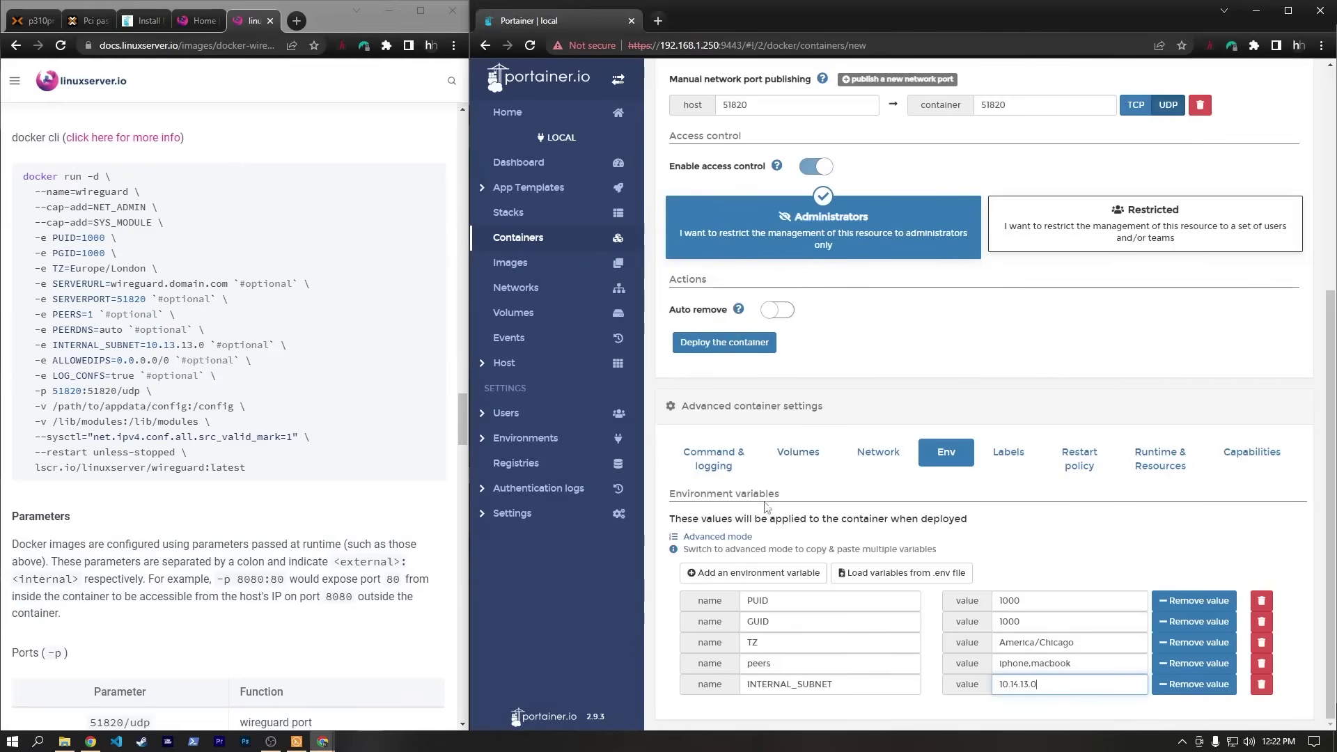
# Add a bind mount mapping container /lib/modules to host /lib/modules.
pyautogui.click(796, 454)
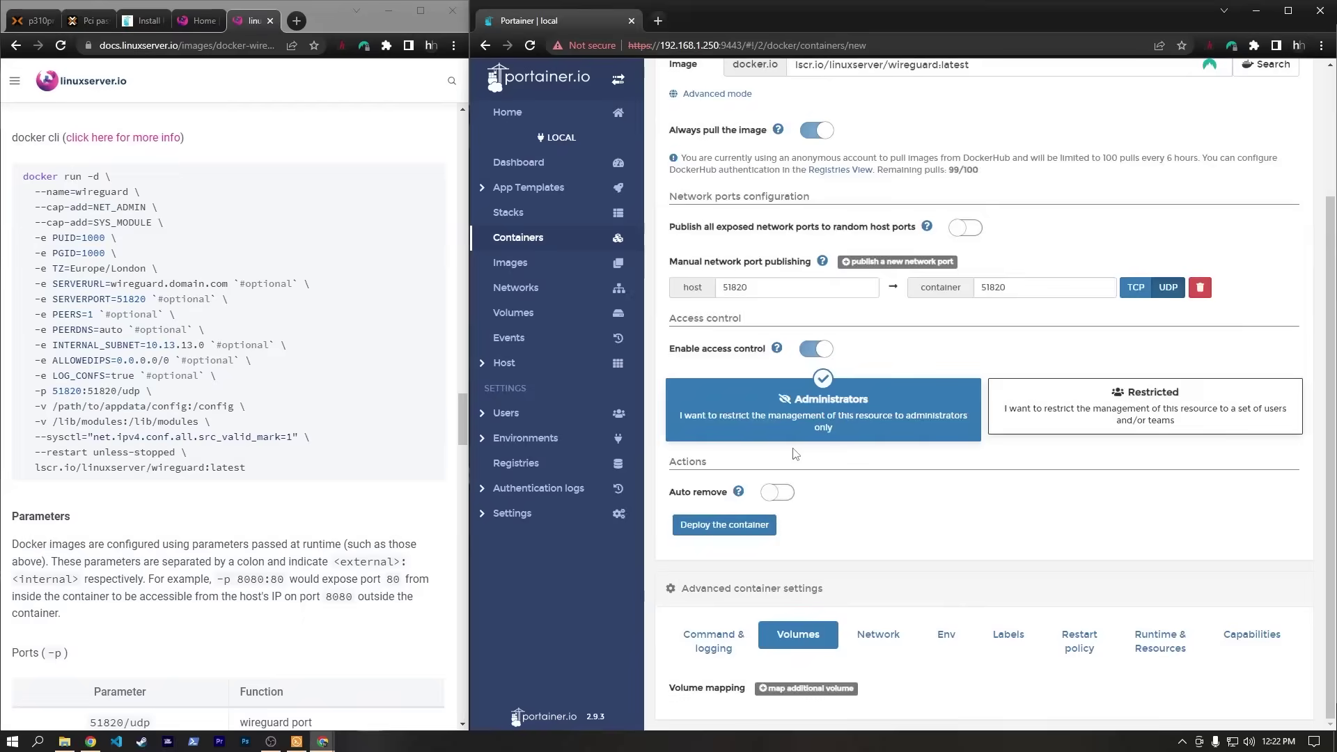
pyautogui.click(806, 688)
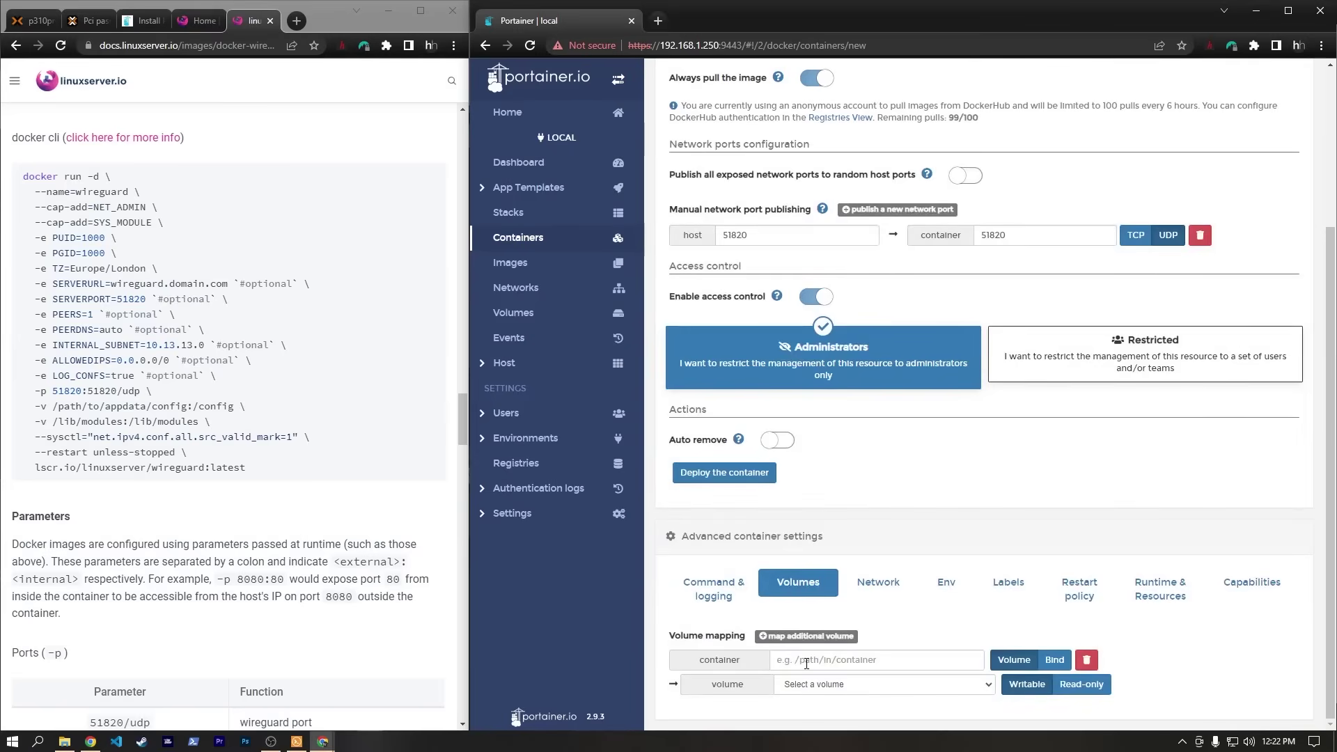
pyautogui.click(1055, 661)
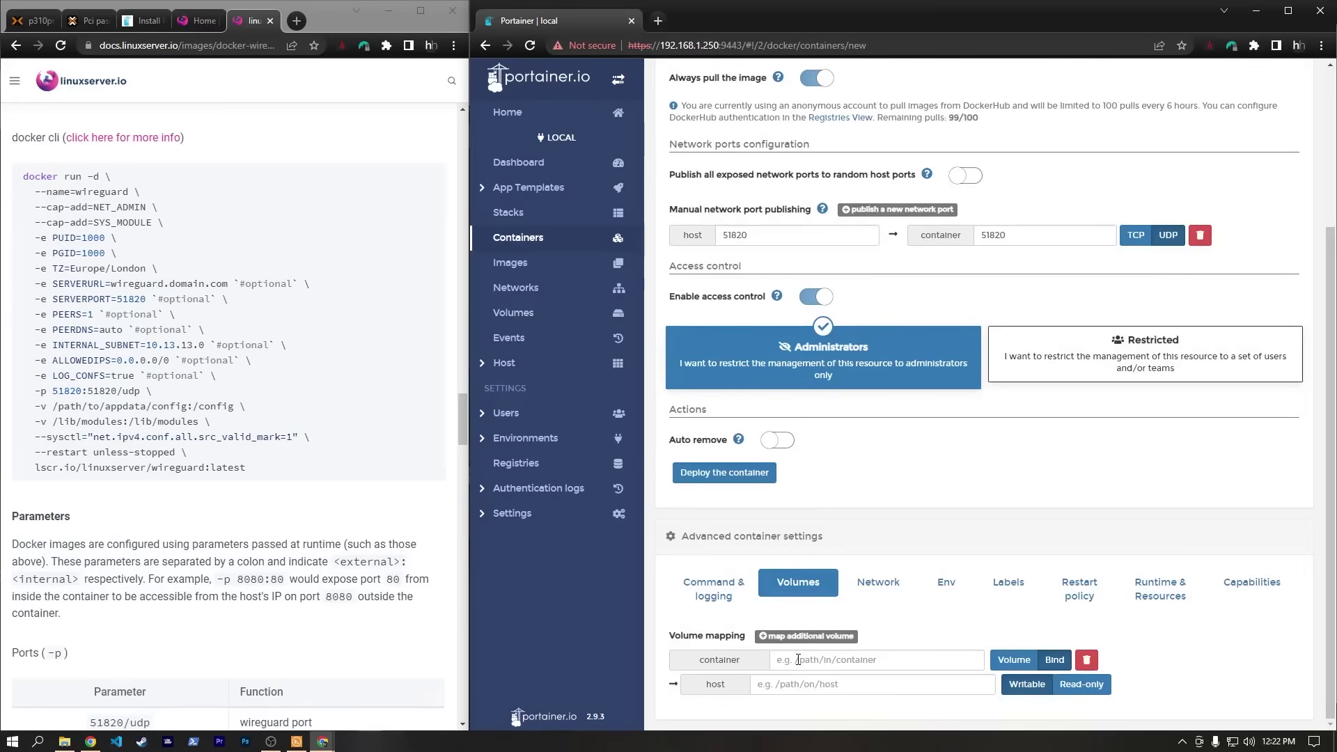
pyautogui.click(836, 662)
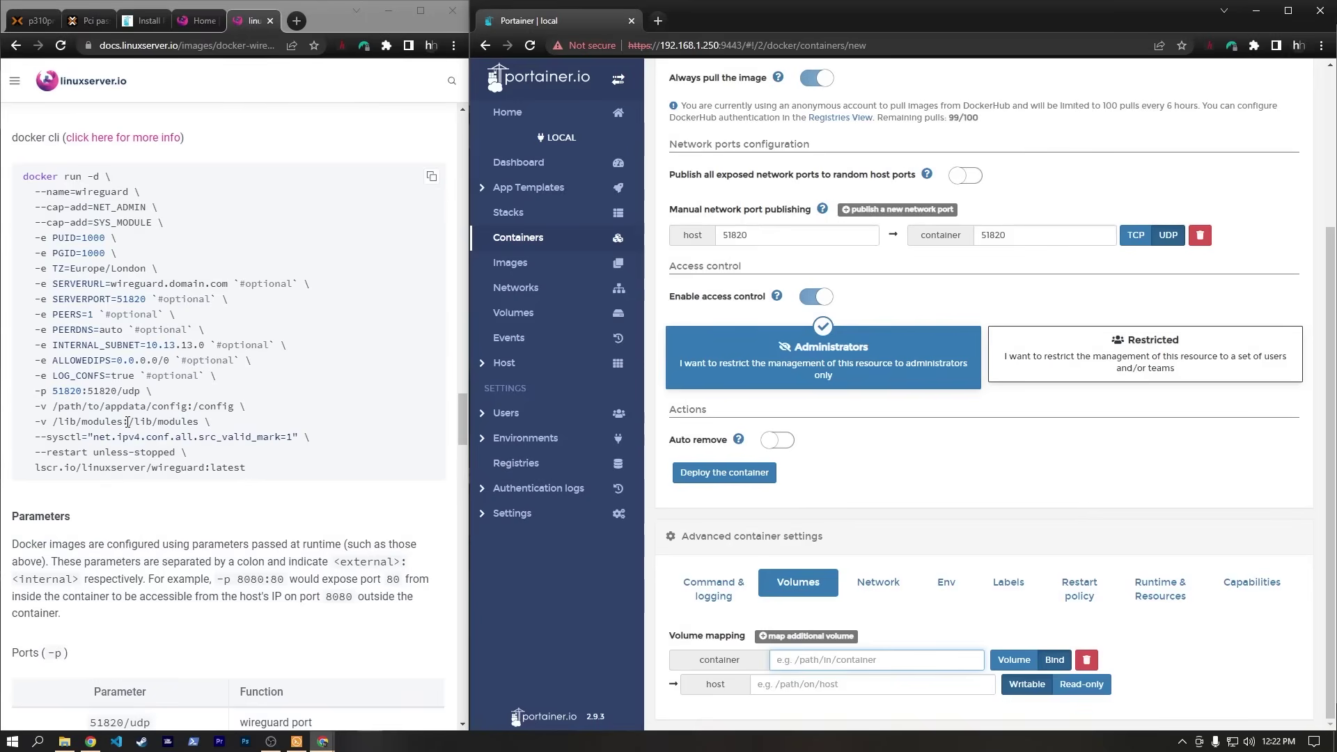
pyautogui.moveTo(129, 421); pyautogui.dragTo(200, 422)
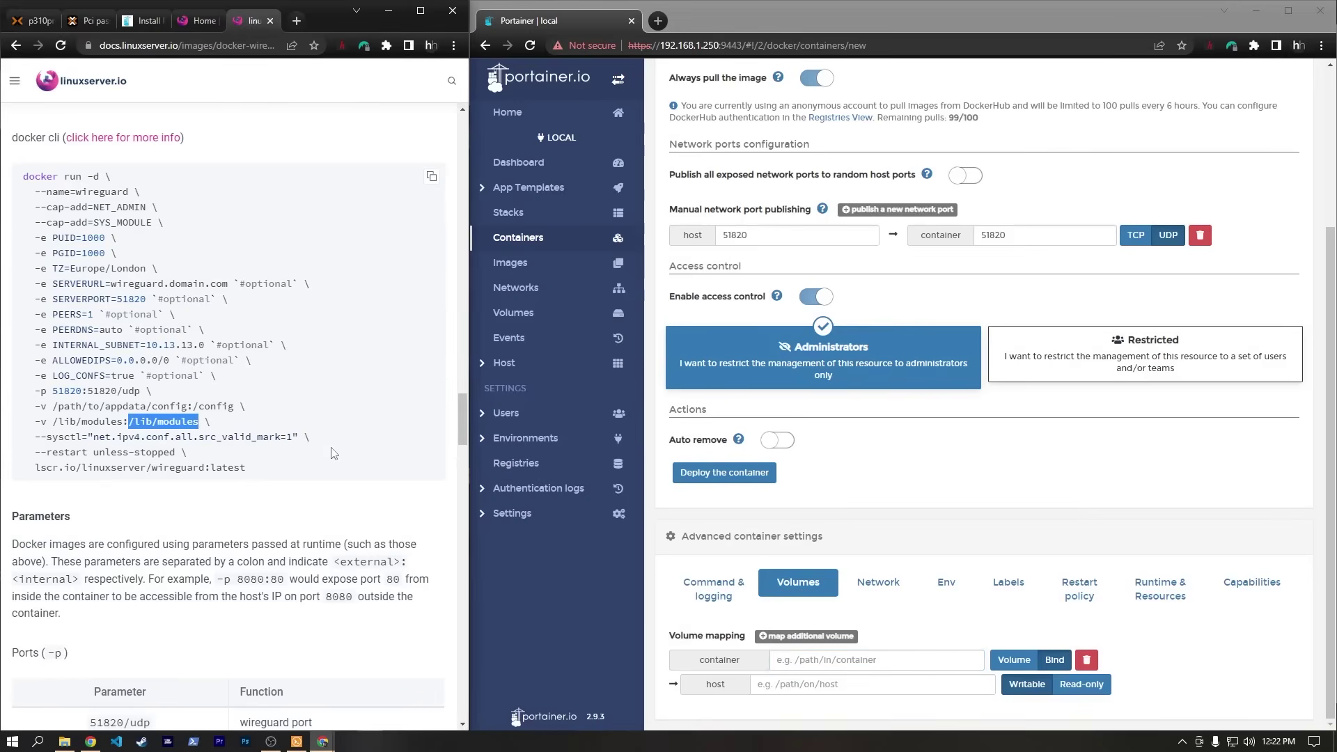
pyautogui.hotkey('ctrl', 'c')
pyautogui.hotkey('alt', 'Tab')
pyautogui.hotkey('ctrl', 'v')
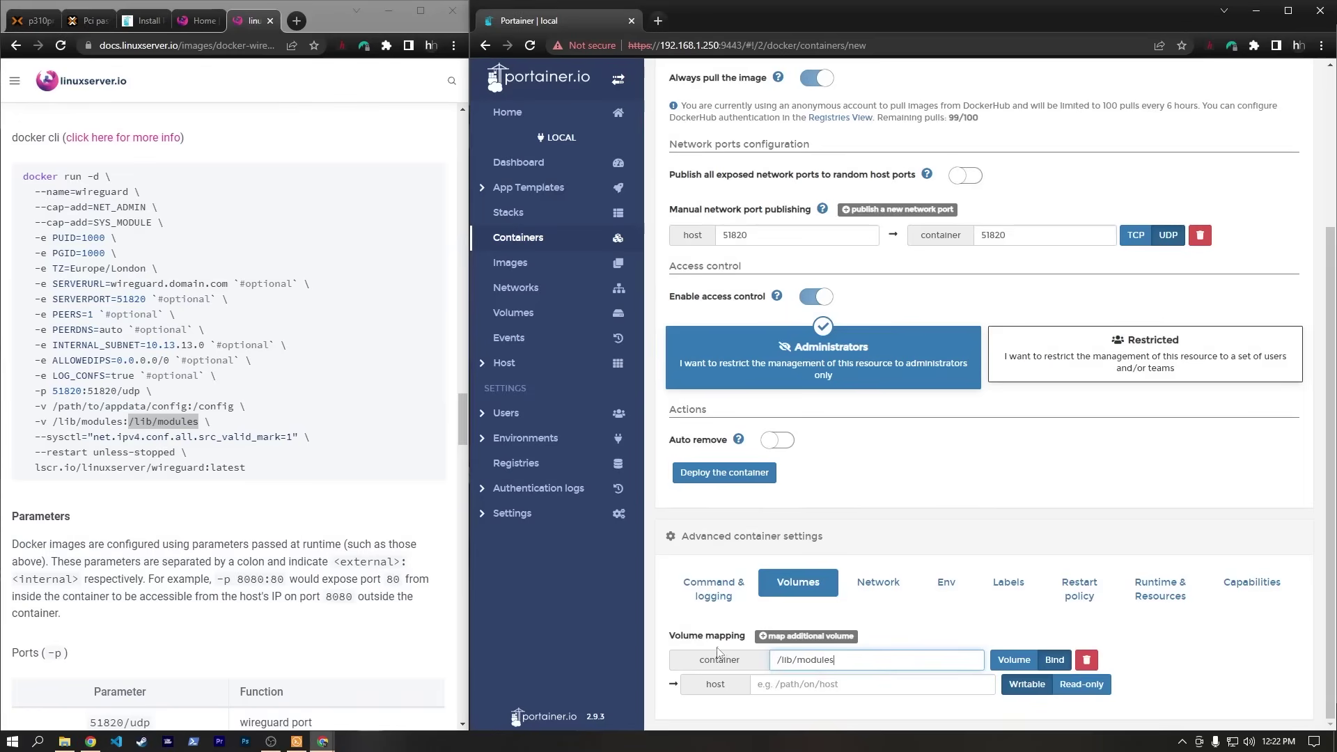
pyautogui.moveTo(52, 421); pyautogui.dragTo(124, 423)
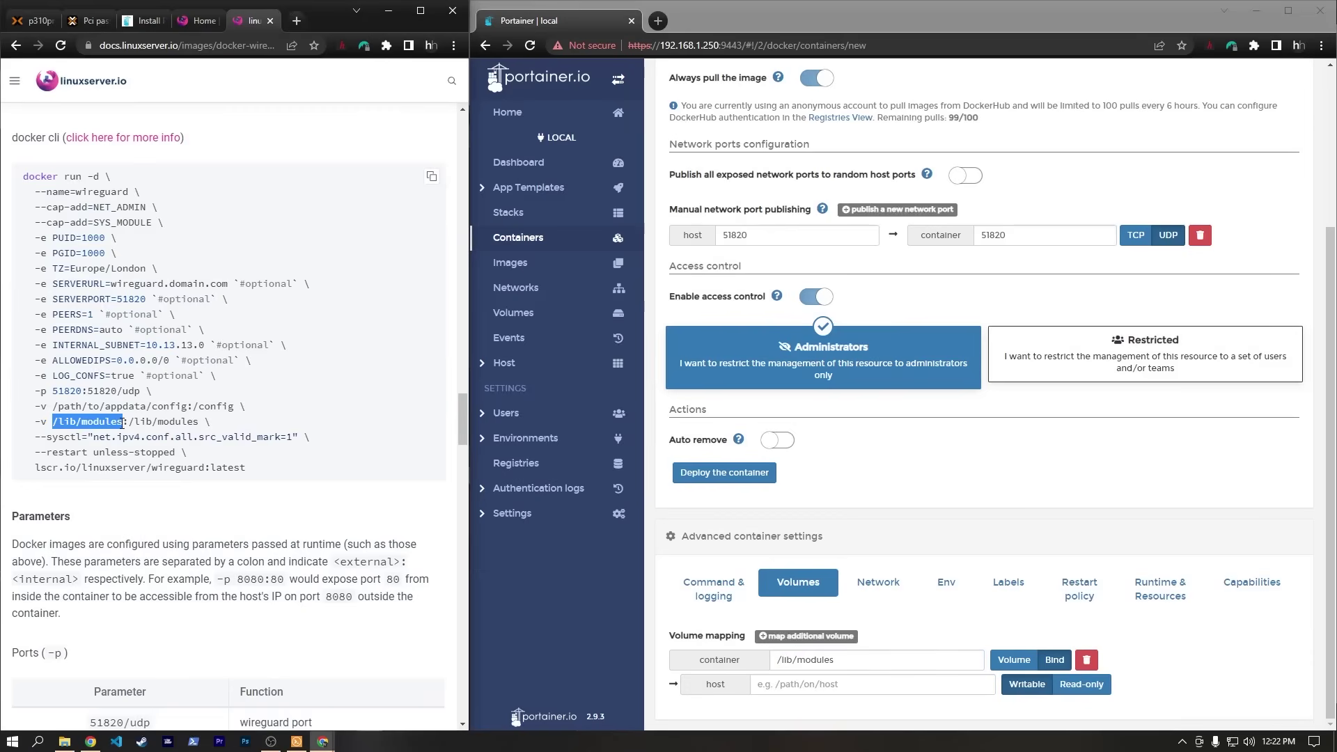
pyautogui.hotkey('ctrl', 'c')
pyautogui.hotkey('alt', 'Tab')
pyautogui.hotkey('ctrl', 'v')
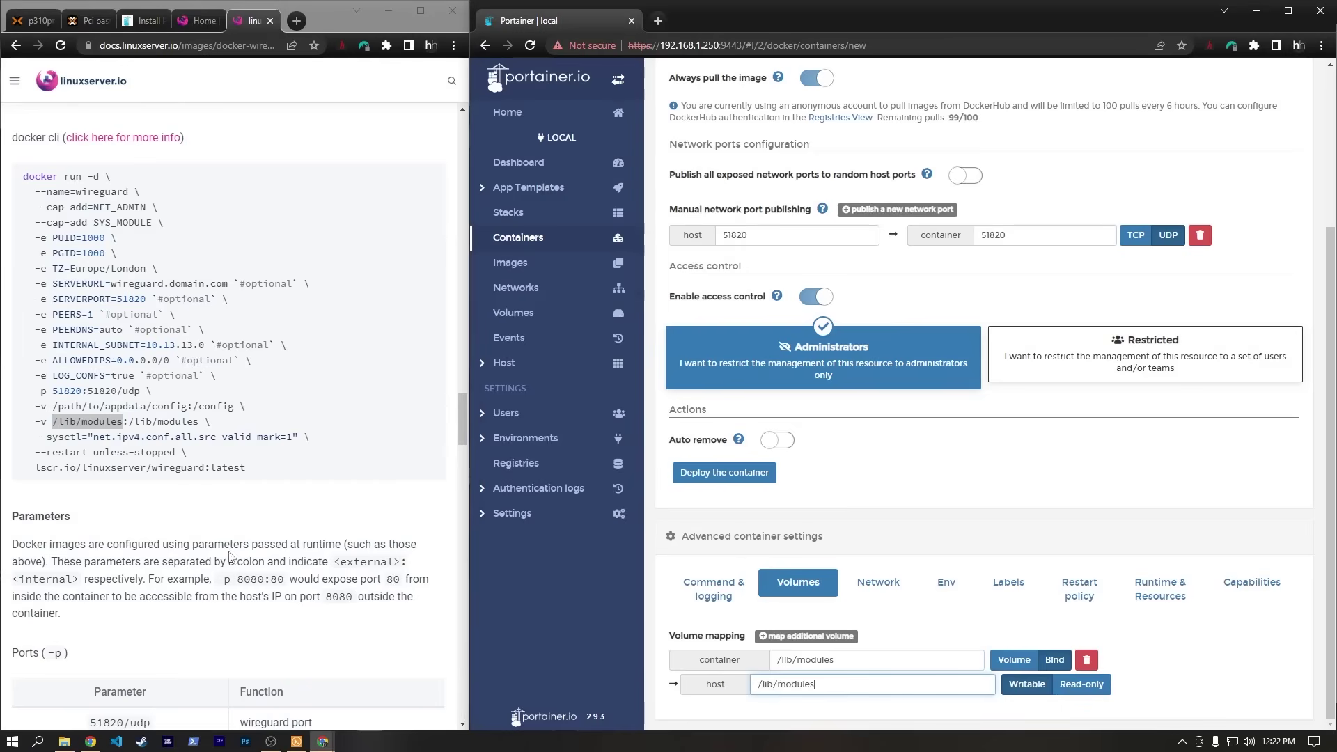
# Add a second bind mount for /config and begin its host path /mnt/prox-share/docker/wireguard.
pyautogui.moveTo(52, 406); pyautogui.dragTo(139, 406)
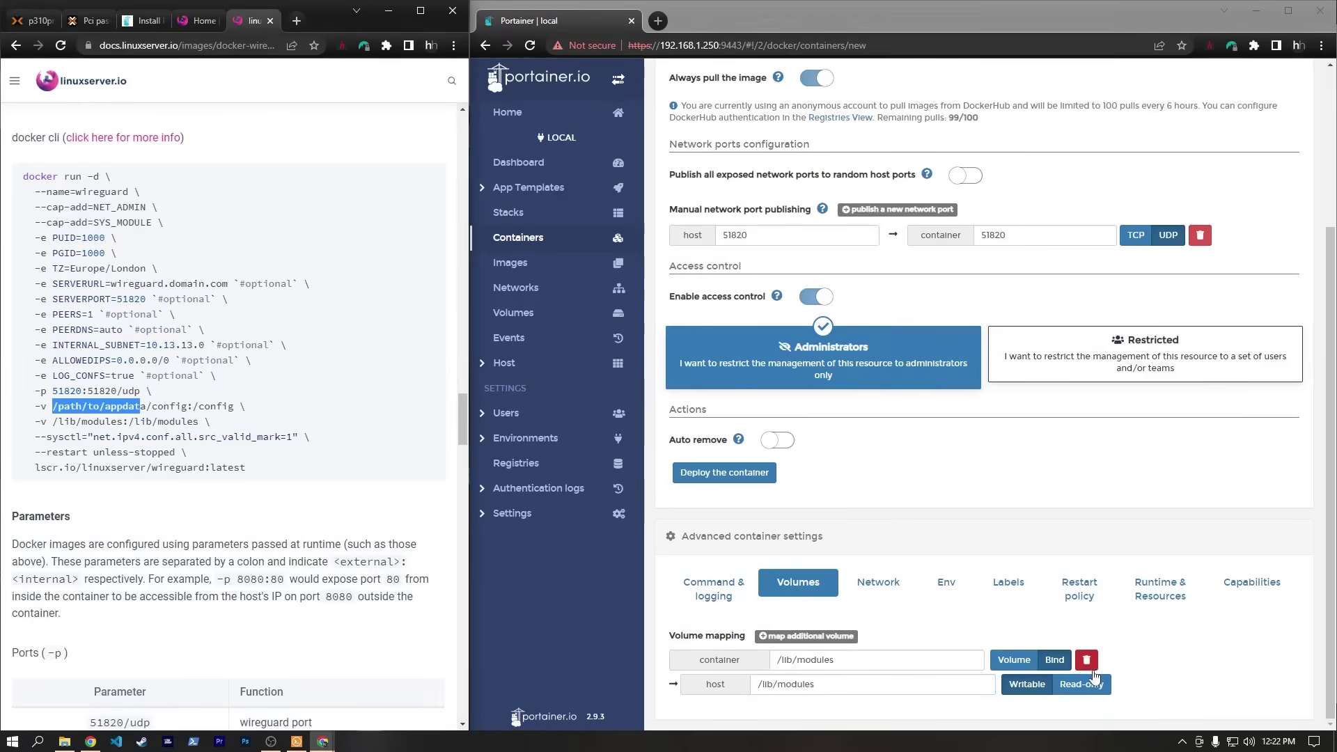
pyautogui.click(773, 637)
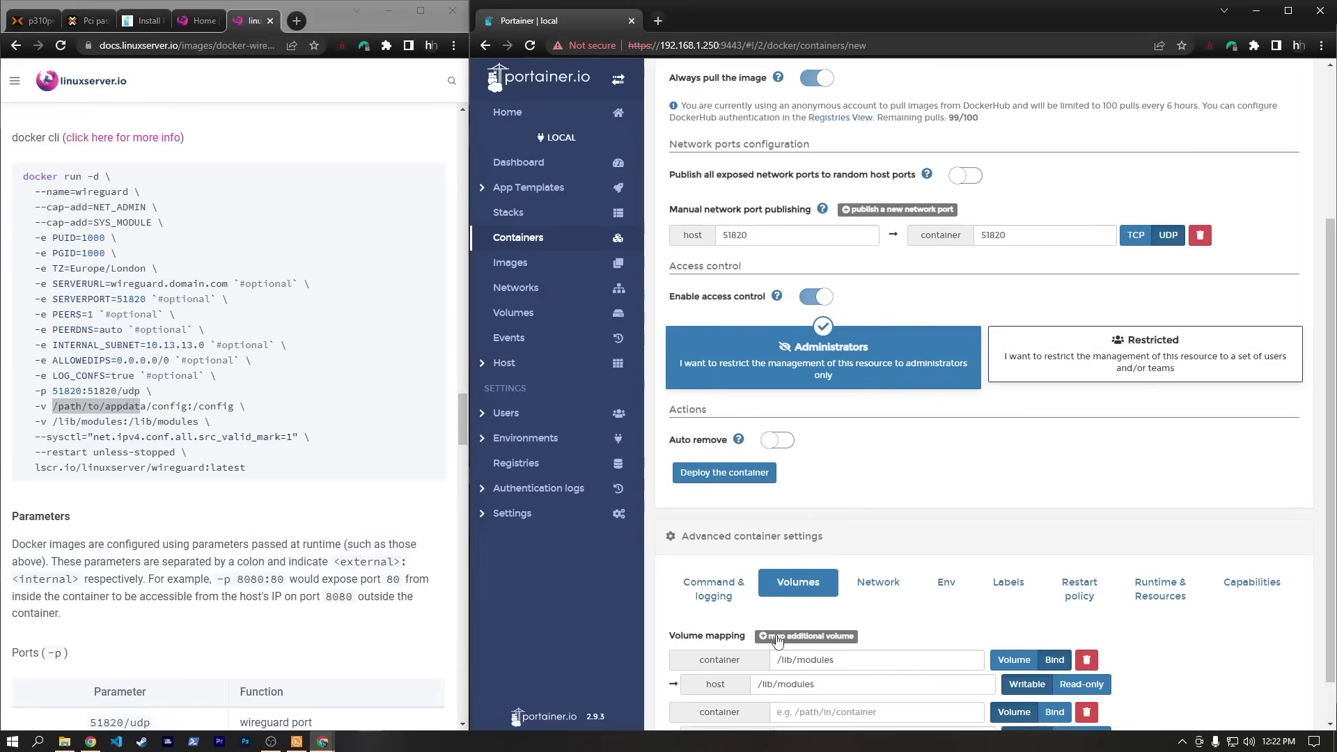
pyautogui.scroll(-1, 906, 623)
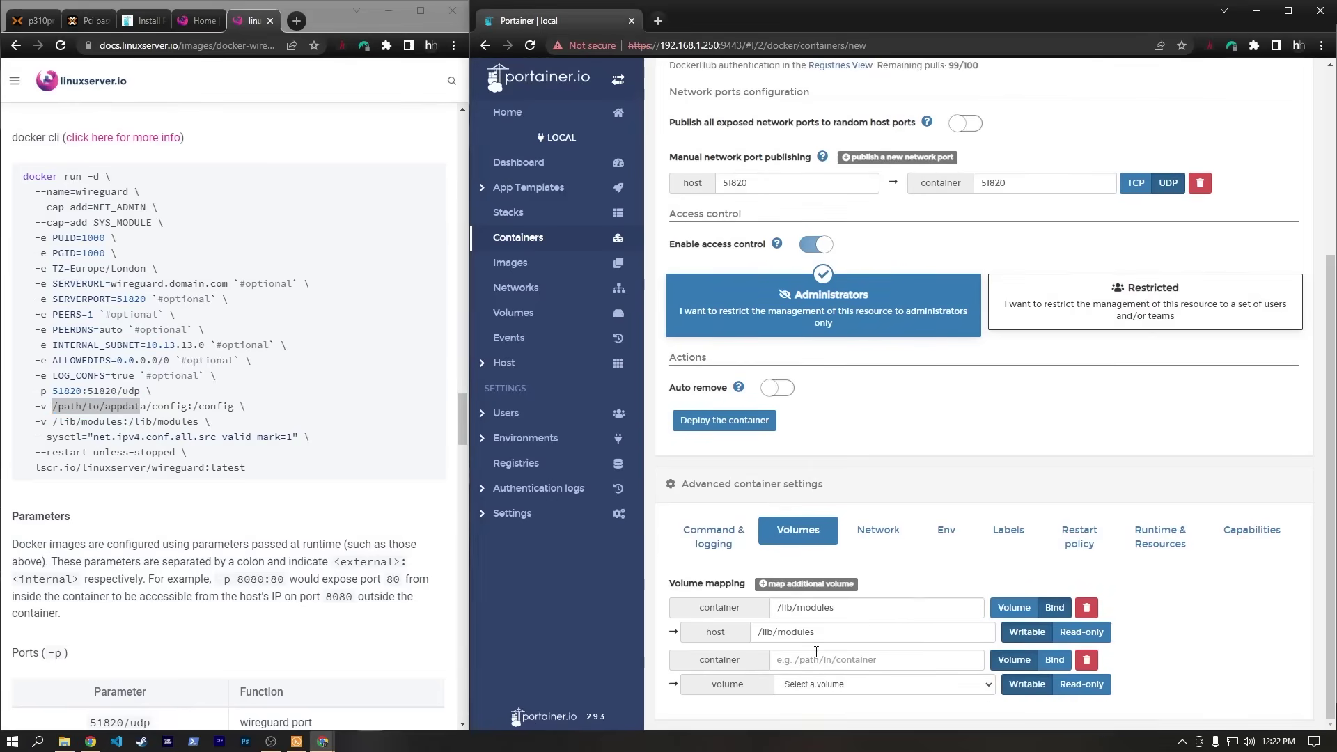
pyautogui.click(1054, 660)
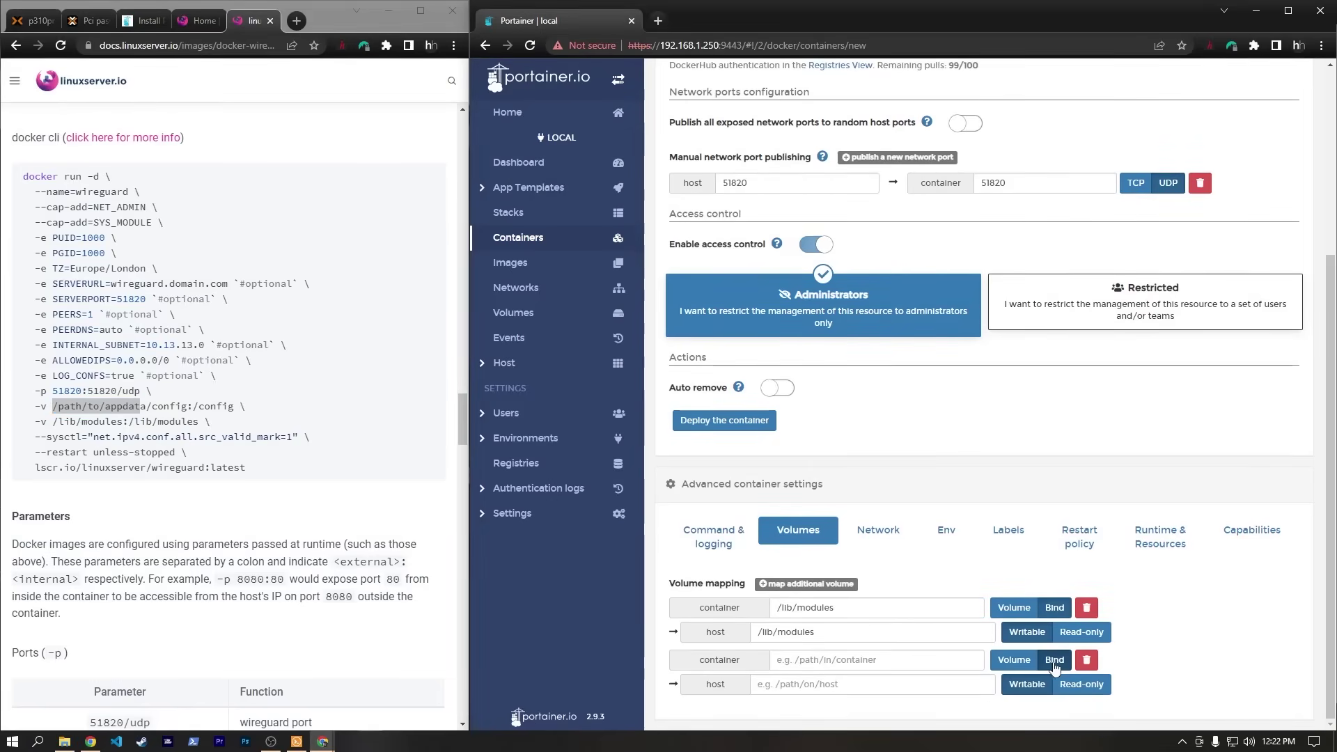
pyautogui.click(60, 406)
pyautogui.moveTo(192, 406); pyautogui.dragTo(234, 406)
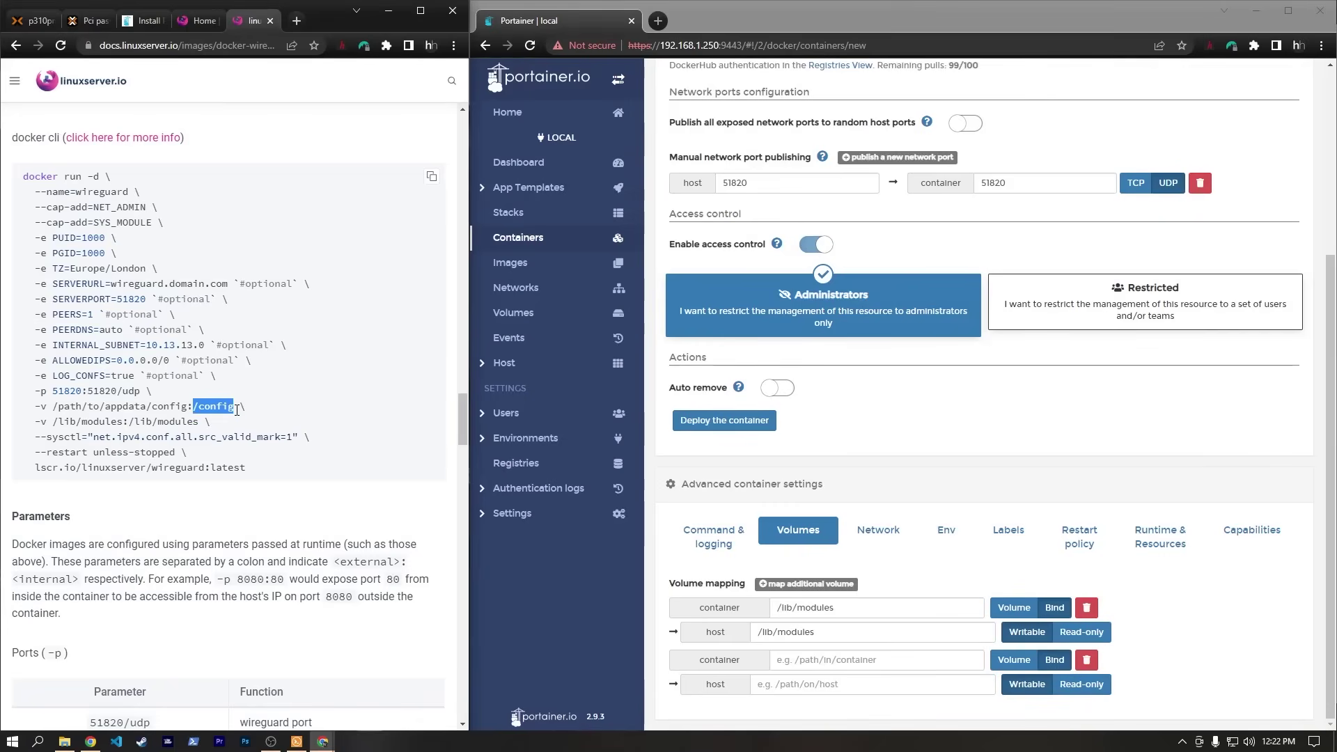
pyautogui.click(790, 659)
pyautogui.hotkey('ctrl', 'v')
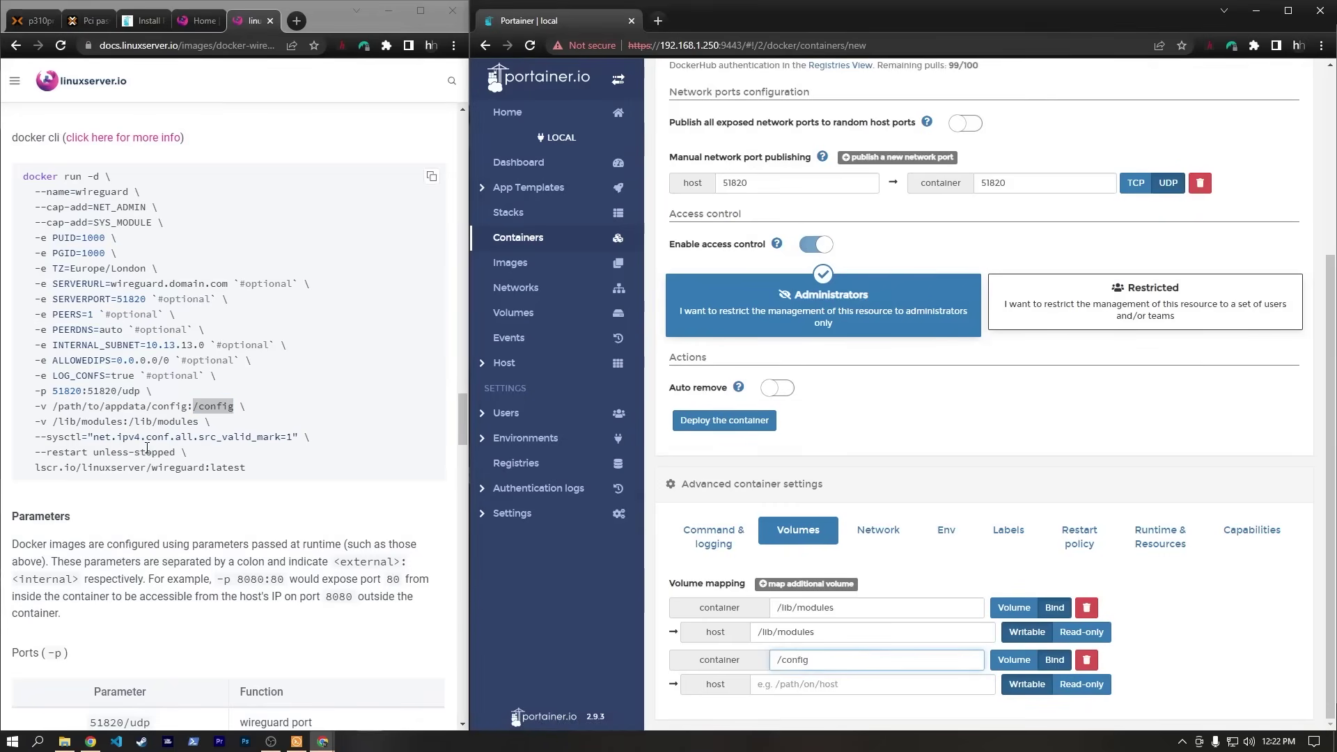
pyautogui.click(842, 684)
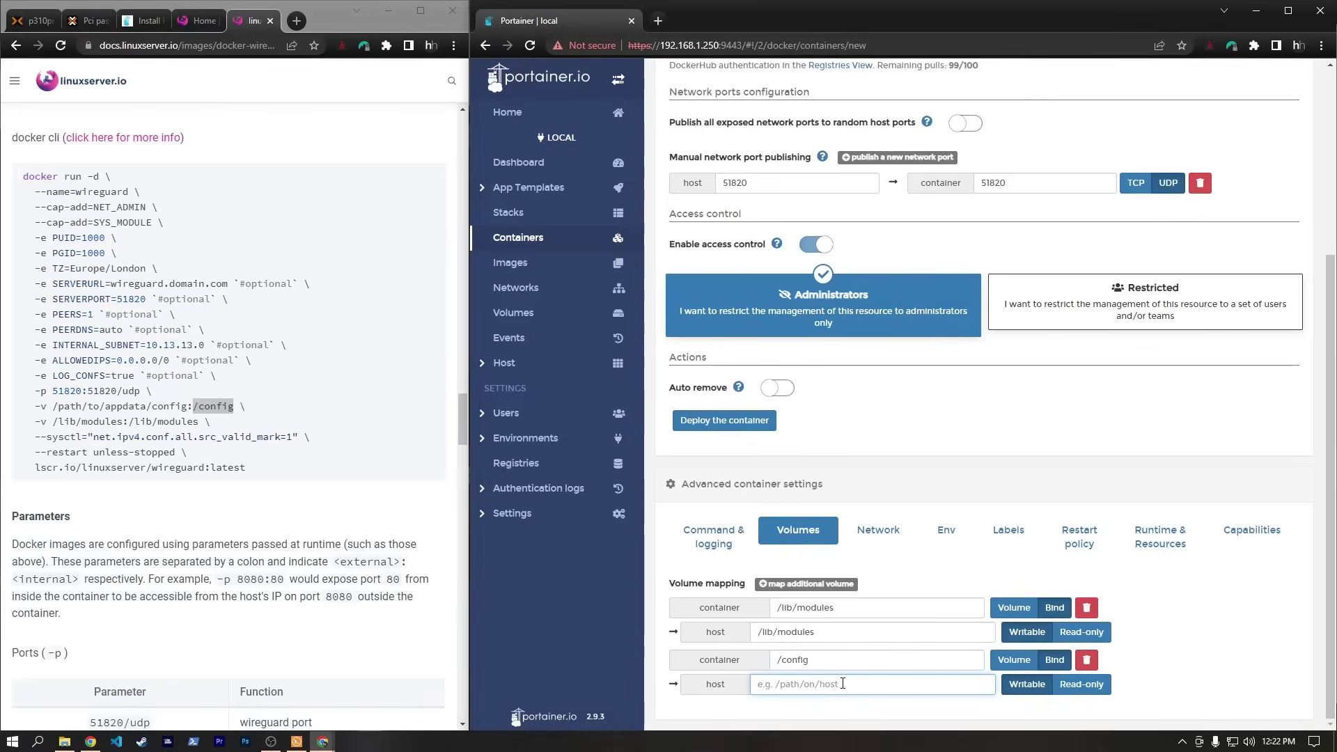
pyautogui.write('/mnt/prox-share/docker/wireguard')
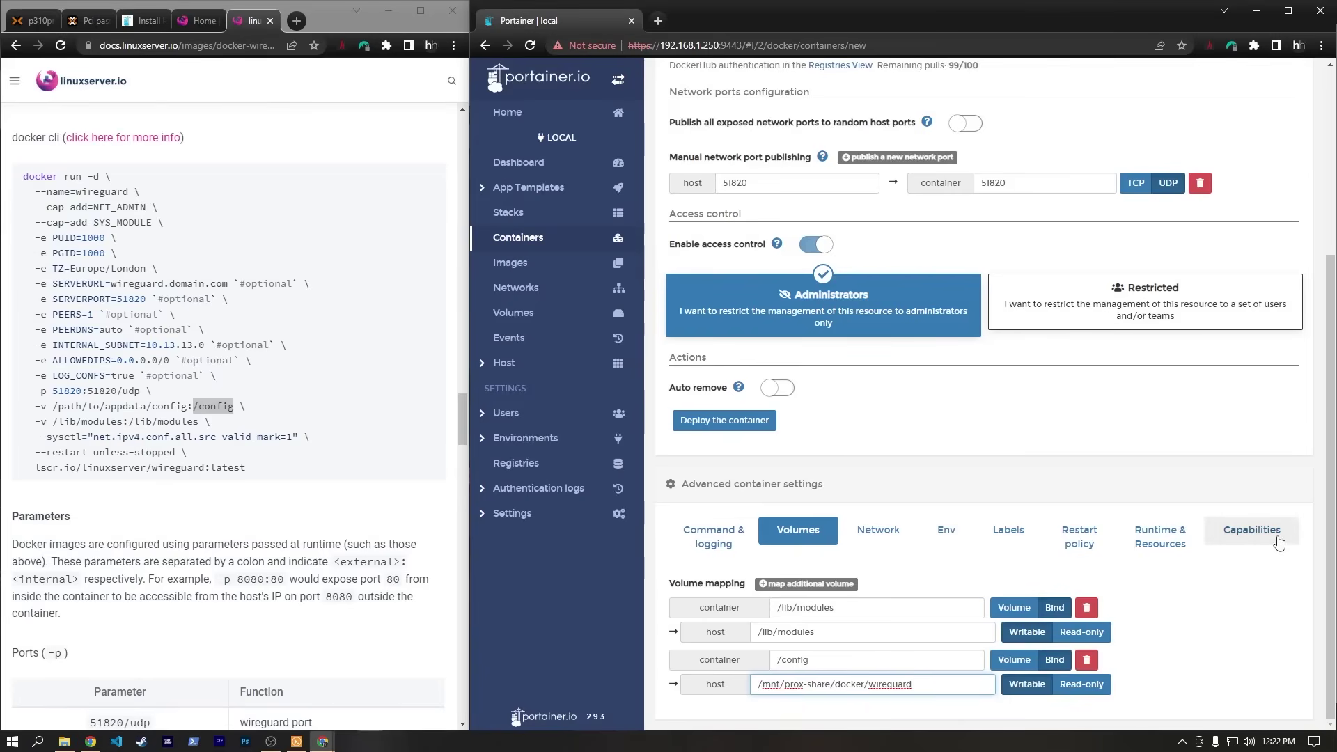
pyautogui.click(1252, 540)
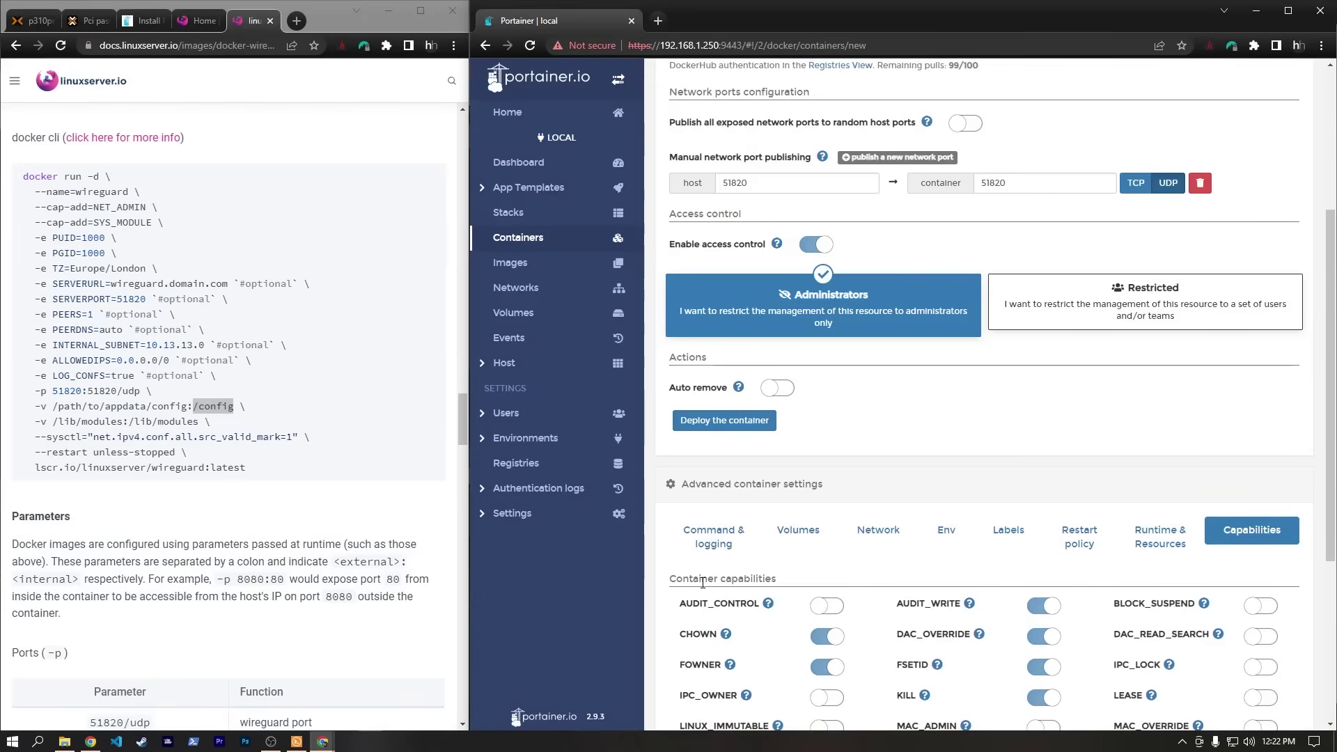
pyautogui.scroll(-3, 703, 583)
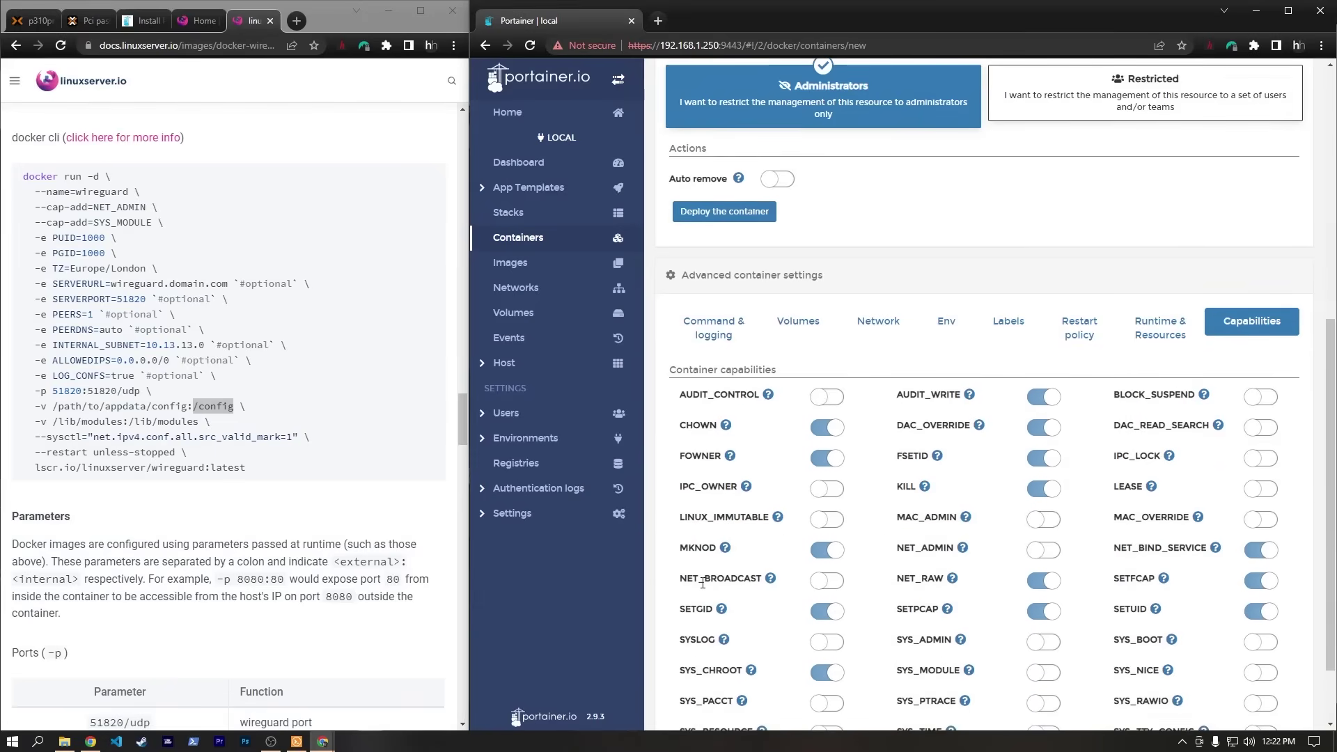
pyautogui.click(1043, 550)
pyautogui.scroll(-1, 1042, 561)
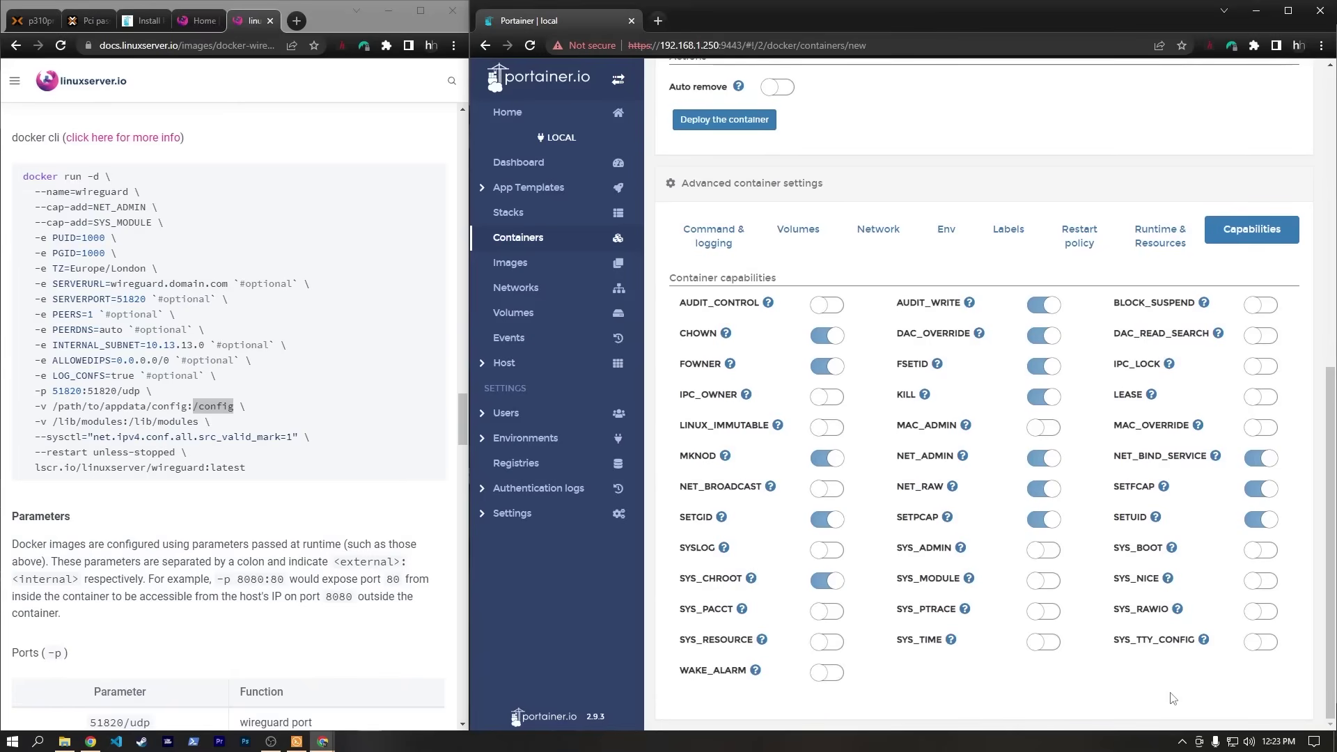
pyautogui.click(1043, 580)
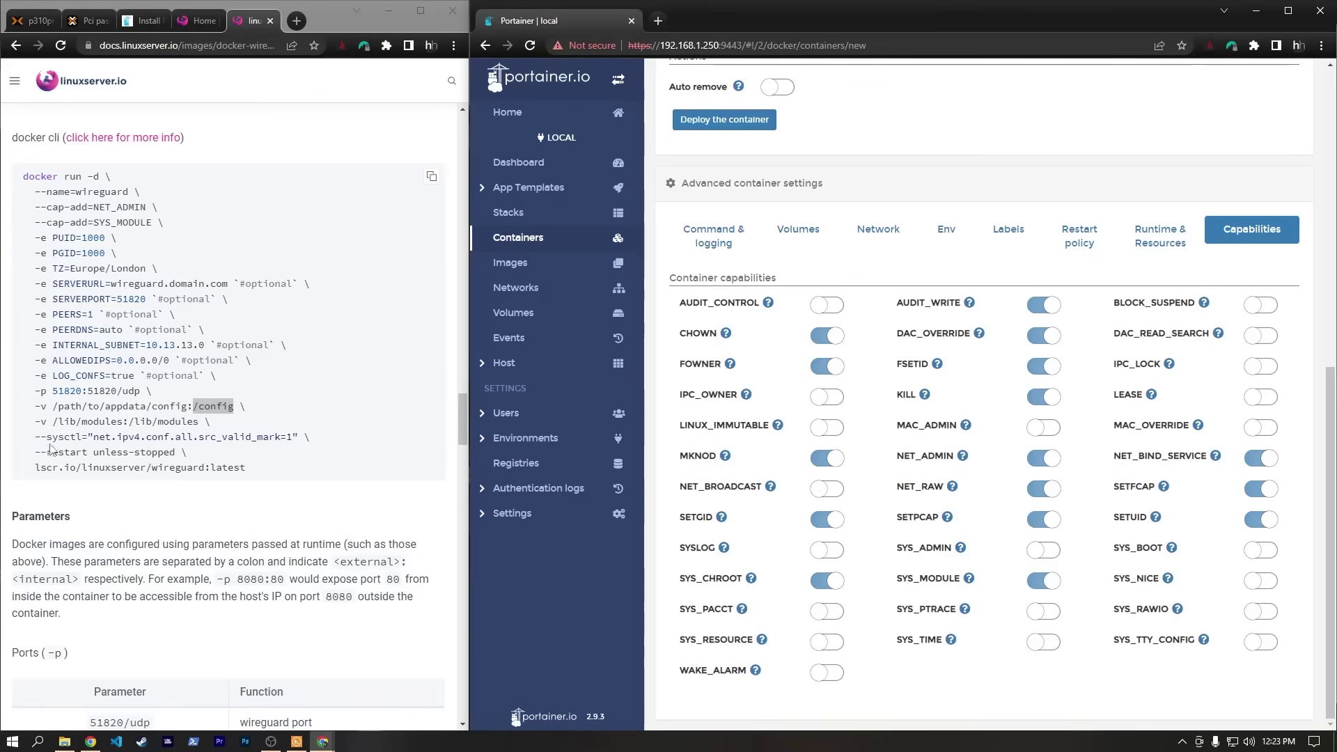
pyautogui.moveTo(36, 437); pyautogui.dragTo(314, 440)
pyautogui.click(238, 441)
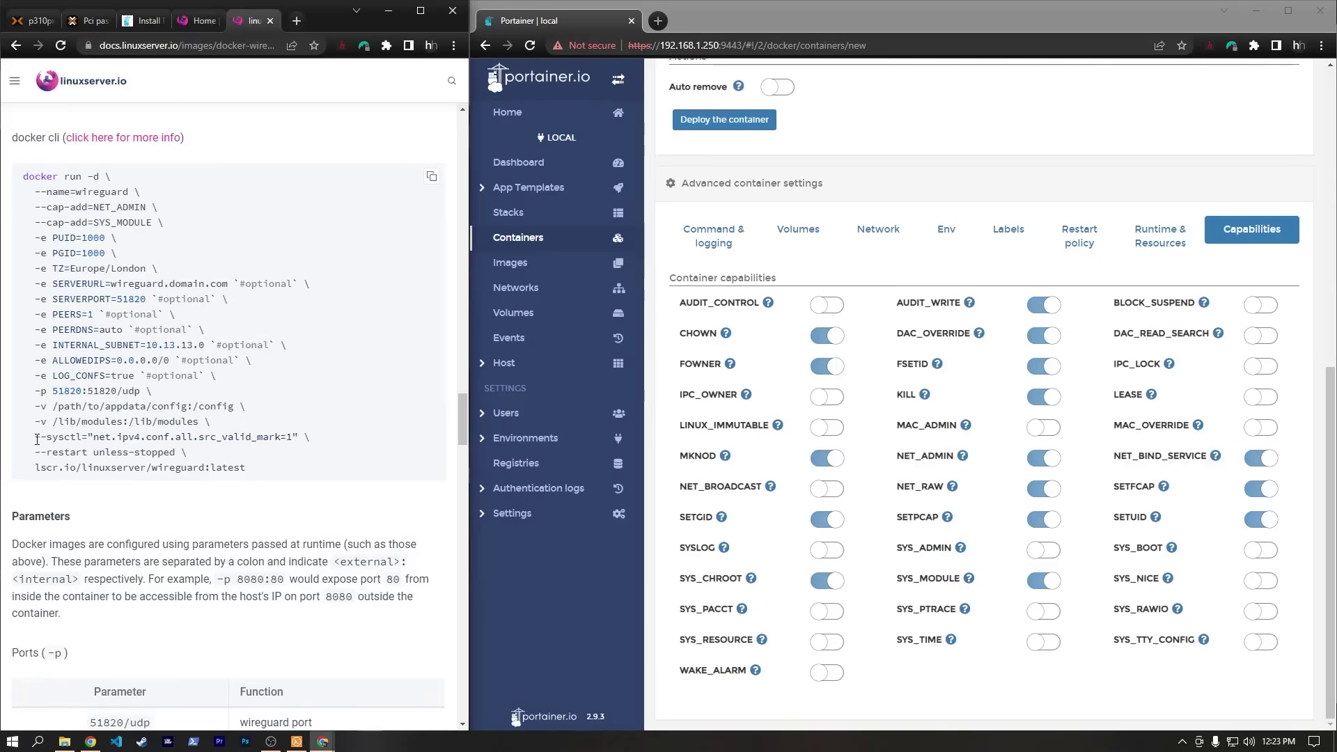
pyautogui.moveTo(35, 437); pyautogui.dragTo(307, 440)
pyautogui.click(119, 439)
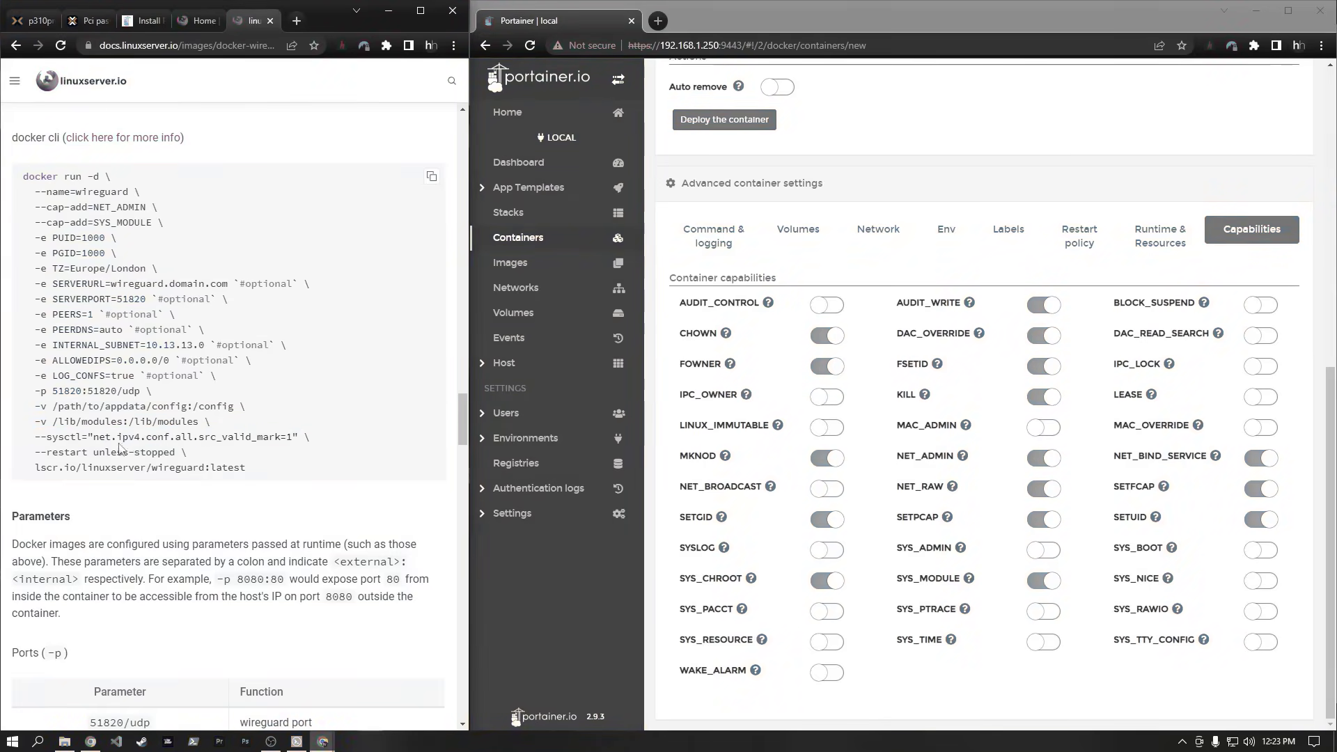
# Add sysctl net.ipv4.conf.all.src_valid_mark with value 1, keeping the Default runtime.
pyautogui.click(1160, 236)
pyautogui.scroll(-2, 1102, 485)
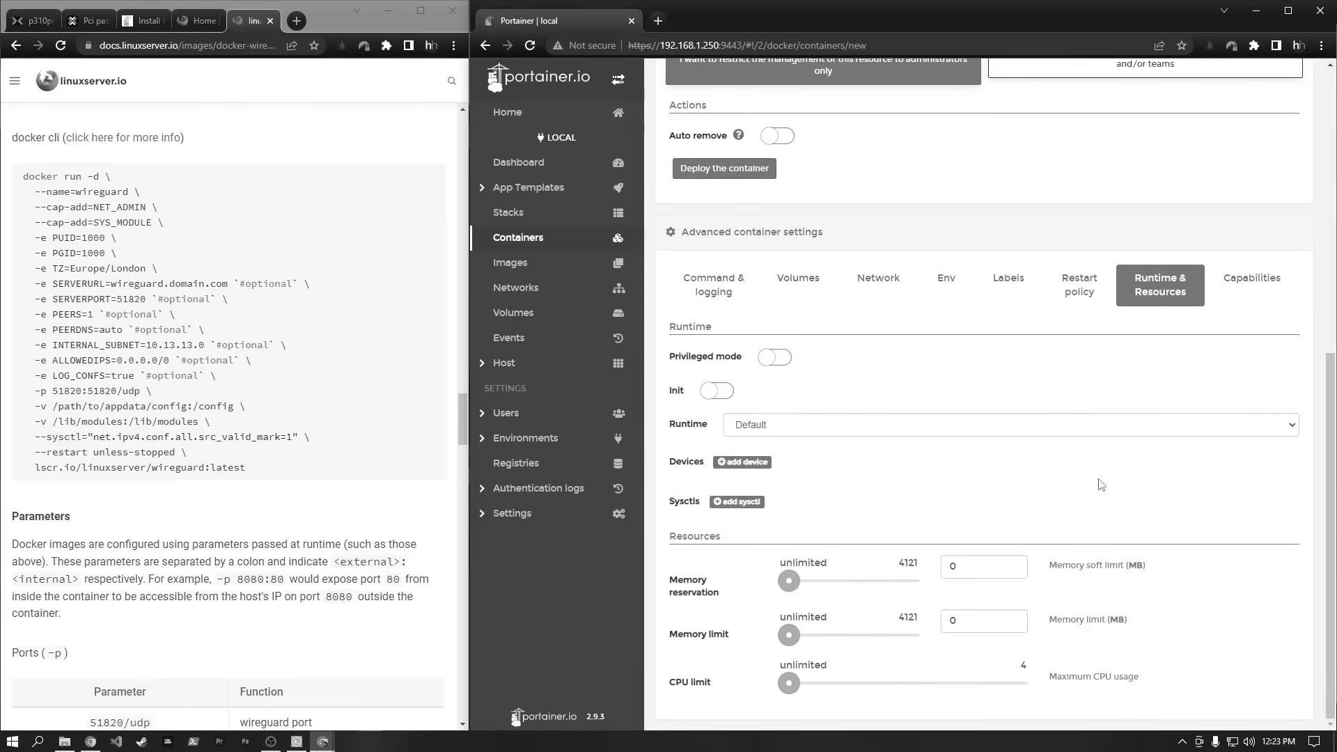
pyautogui.click(738, 504)
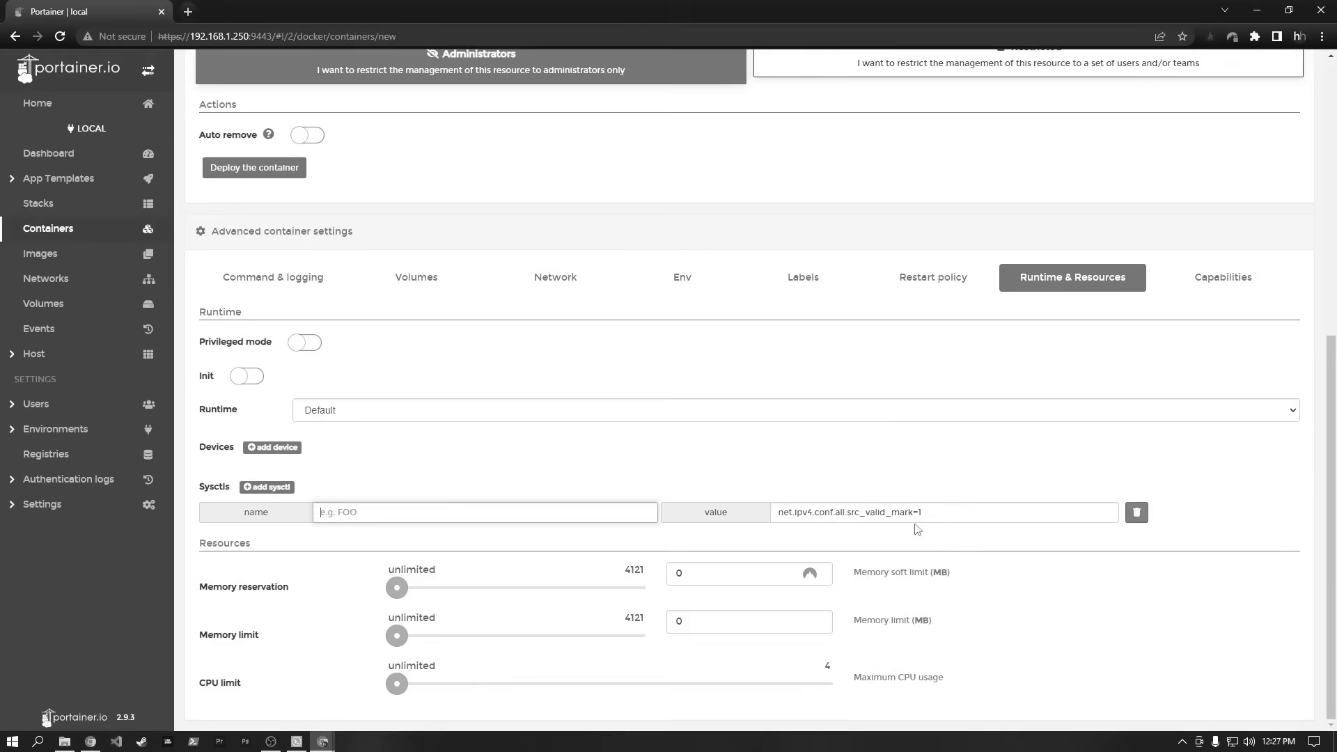
pyautogui.click(917, 514)
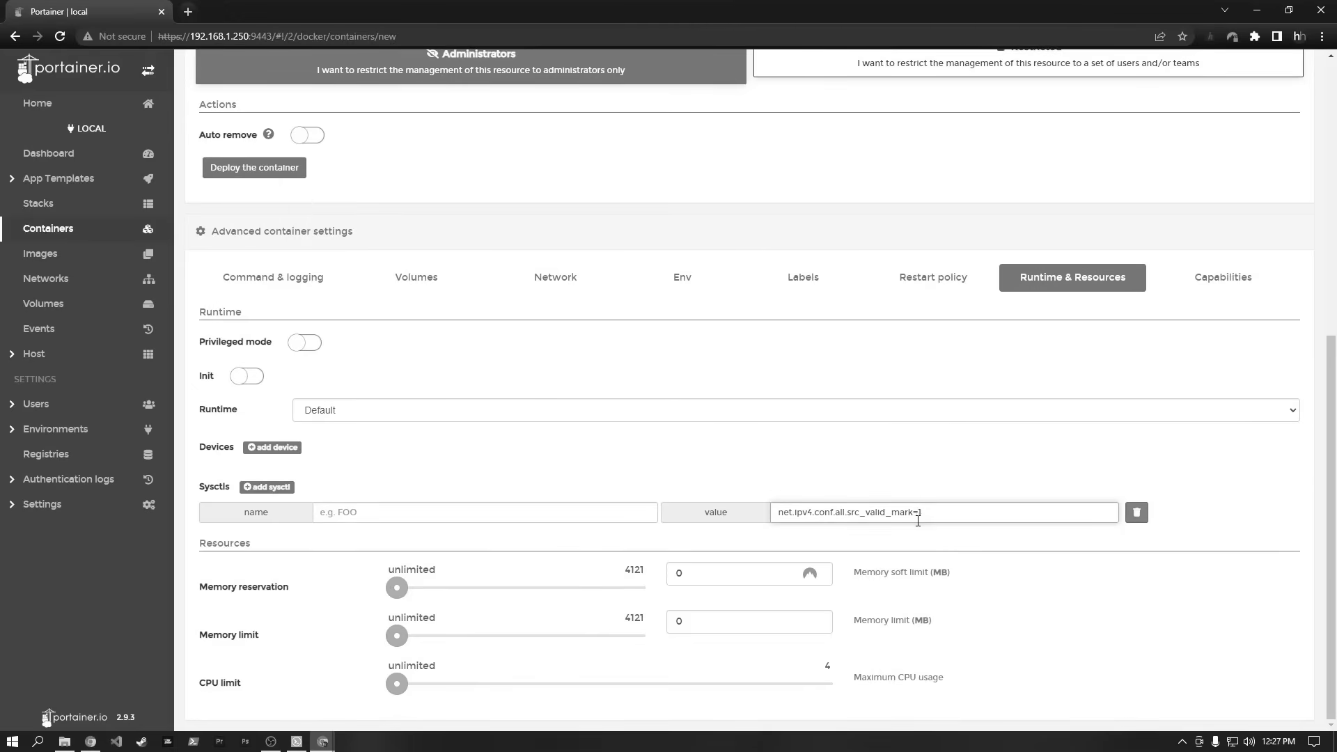
pyautogui.moveTo(915, 514); pyautogui.dragTo(773, 512)
pyautogui.hotkey('ctrl', 'c')
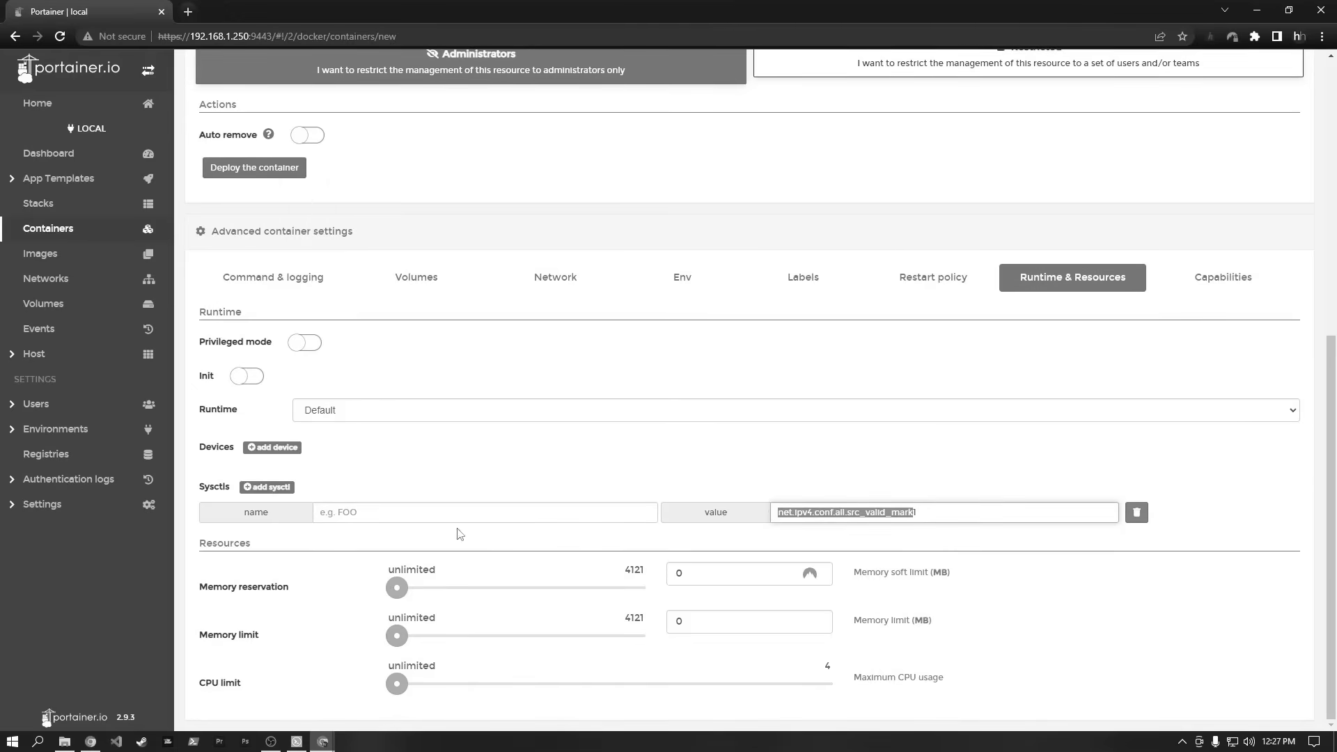
pyautogui.click(417, 514)
pyautogui.hotkey('ctrl', 'v')
pyautogui.moveTo(778, 513); pyautogui.dragTo(971, 513)
pyautogui.write('1')
pyautogui.click(864, 413)
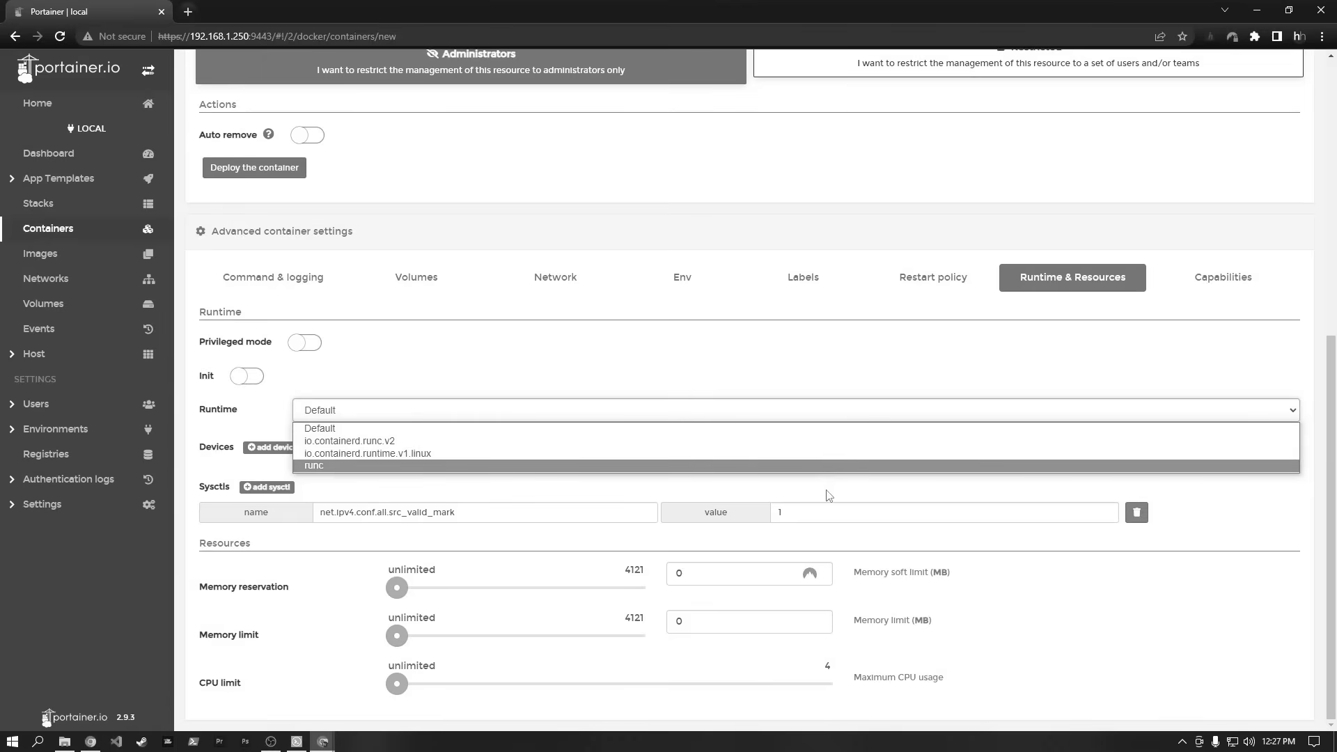
pyautogui.click(775, 370)
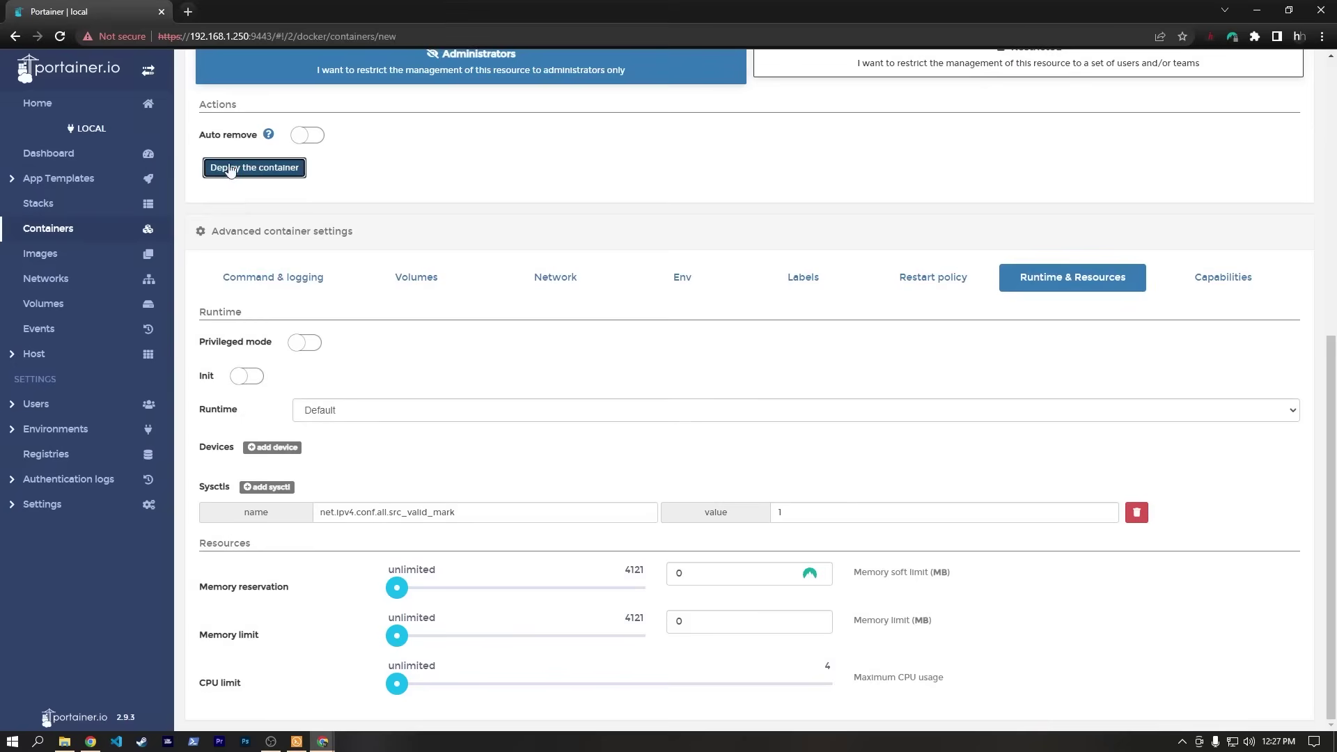
# Deploy the wireguard container and check its logs.
pyautogui.click(230, 168)
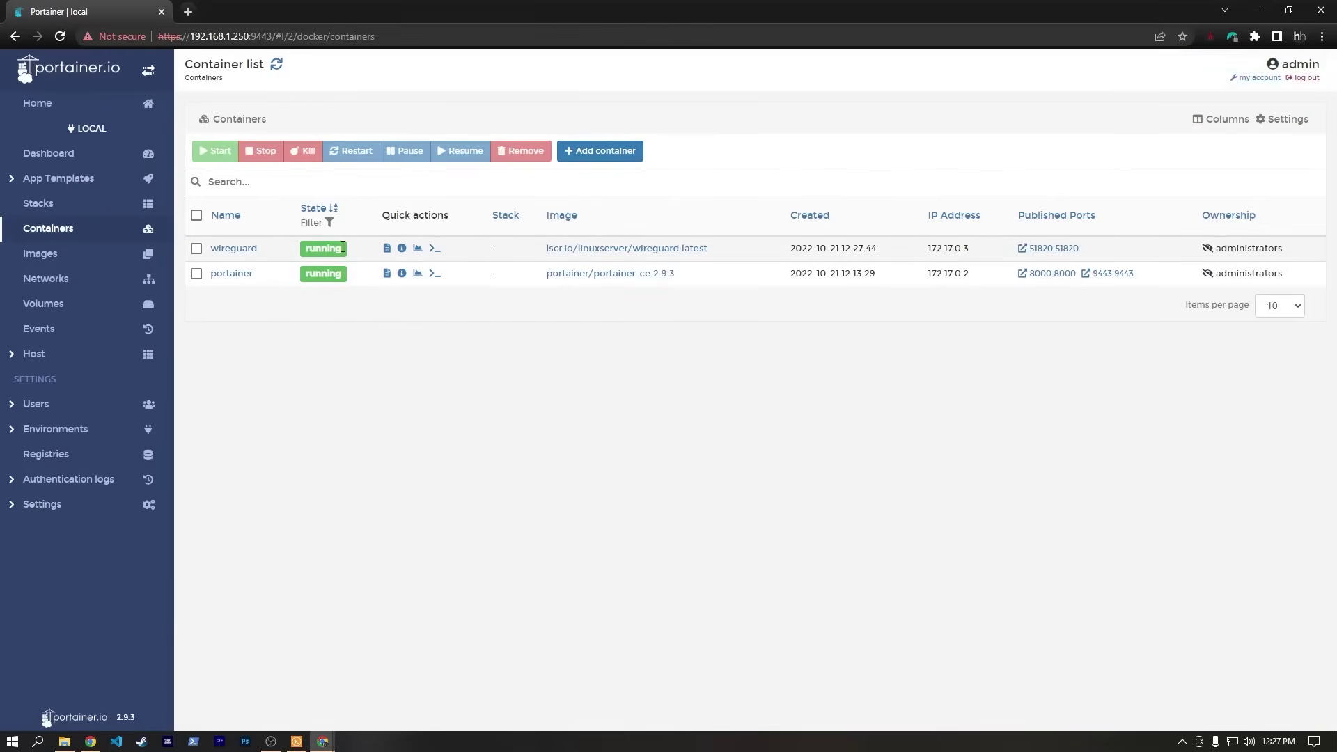
pyautogui.click(388, 249)
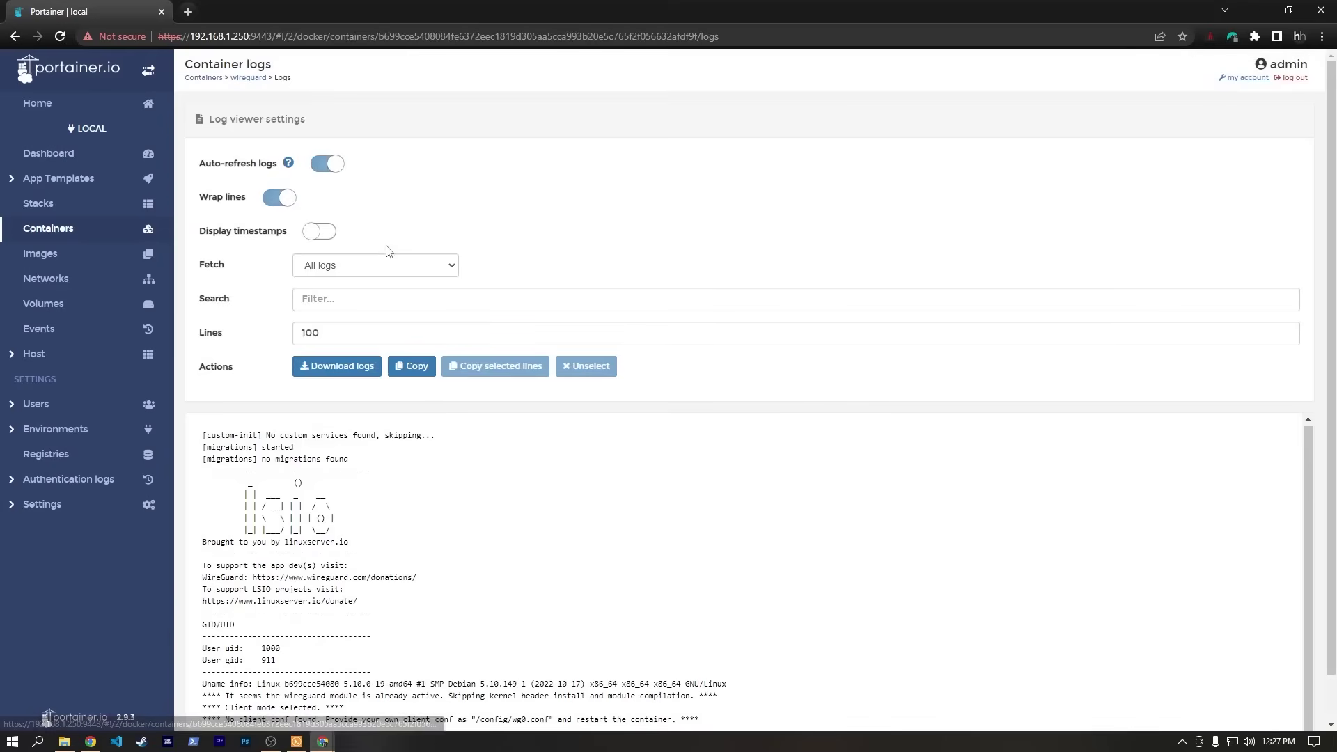
pyautogui.scroll(-1, 594, 511)
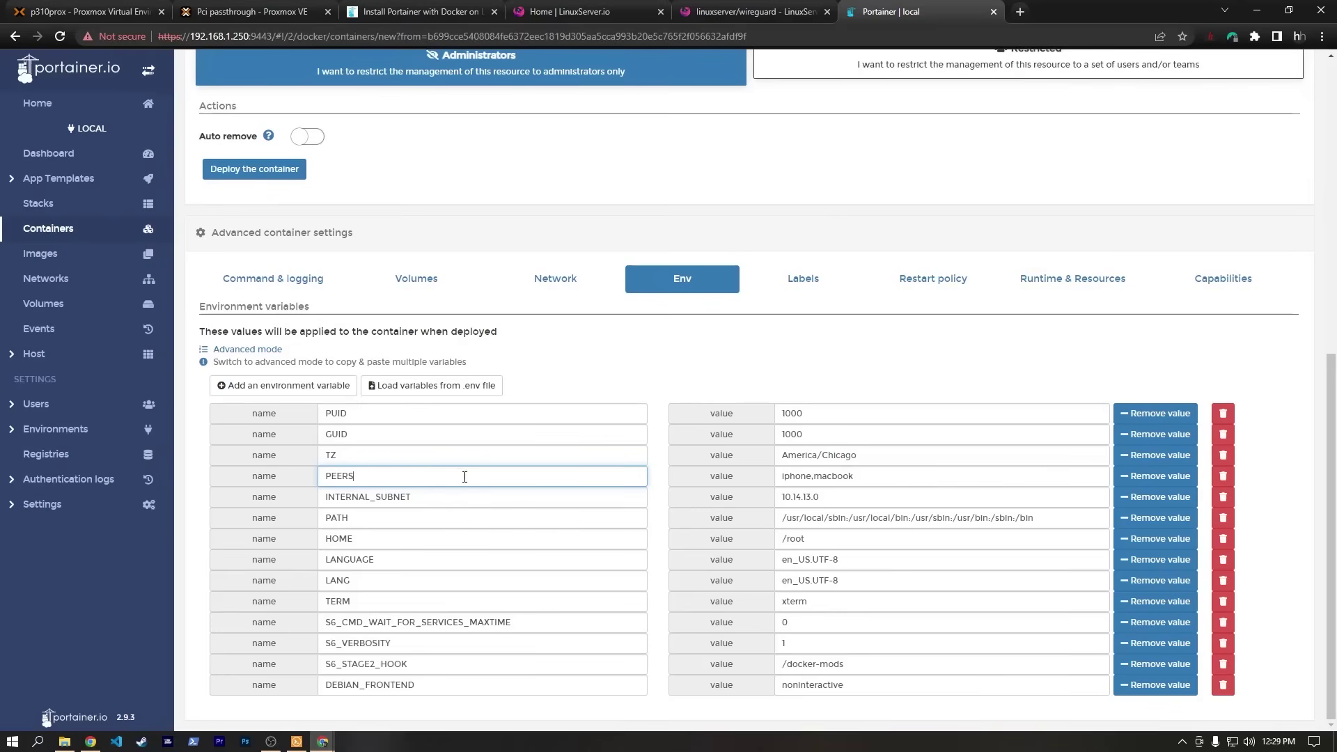
# Redeploy wireguard, replacing the old container, and inspect the peer QR codes in its logs.
pyautogui.click(254, 169)
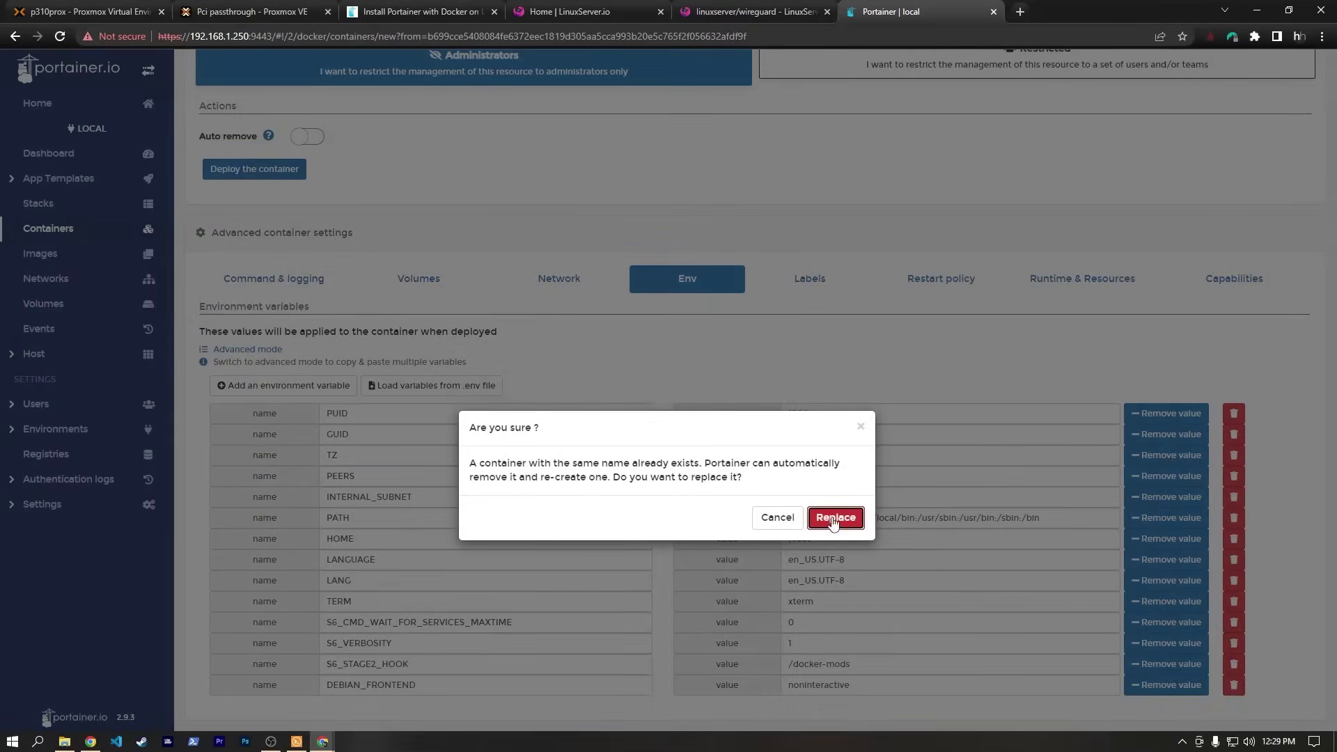
pyautogui.click(835, 518)
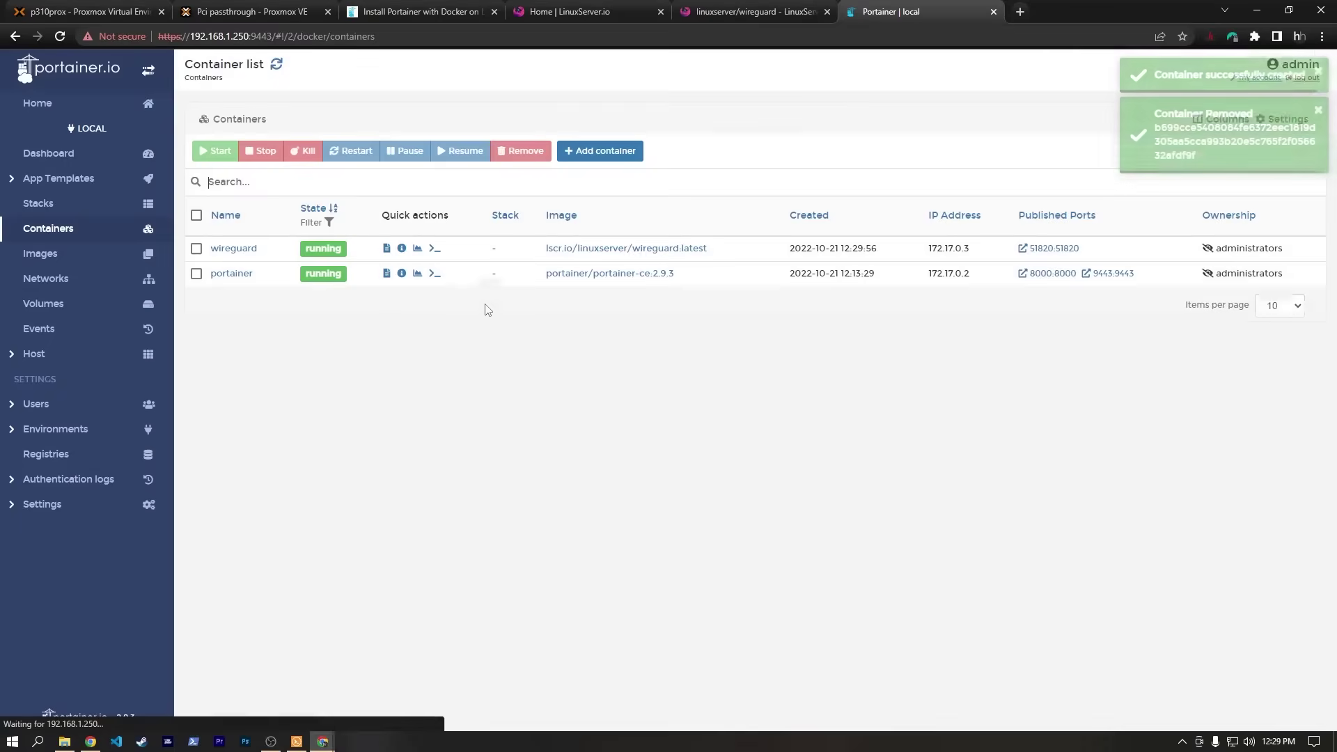
pyautogui.click(387, 248)
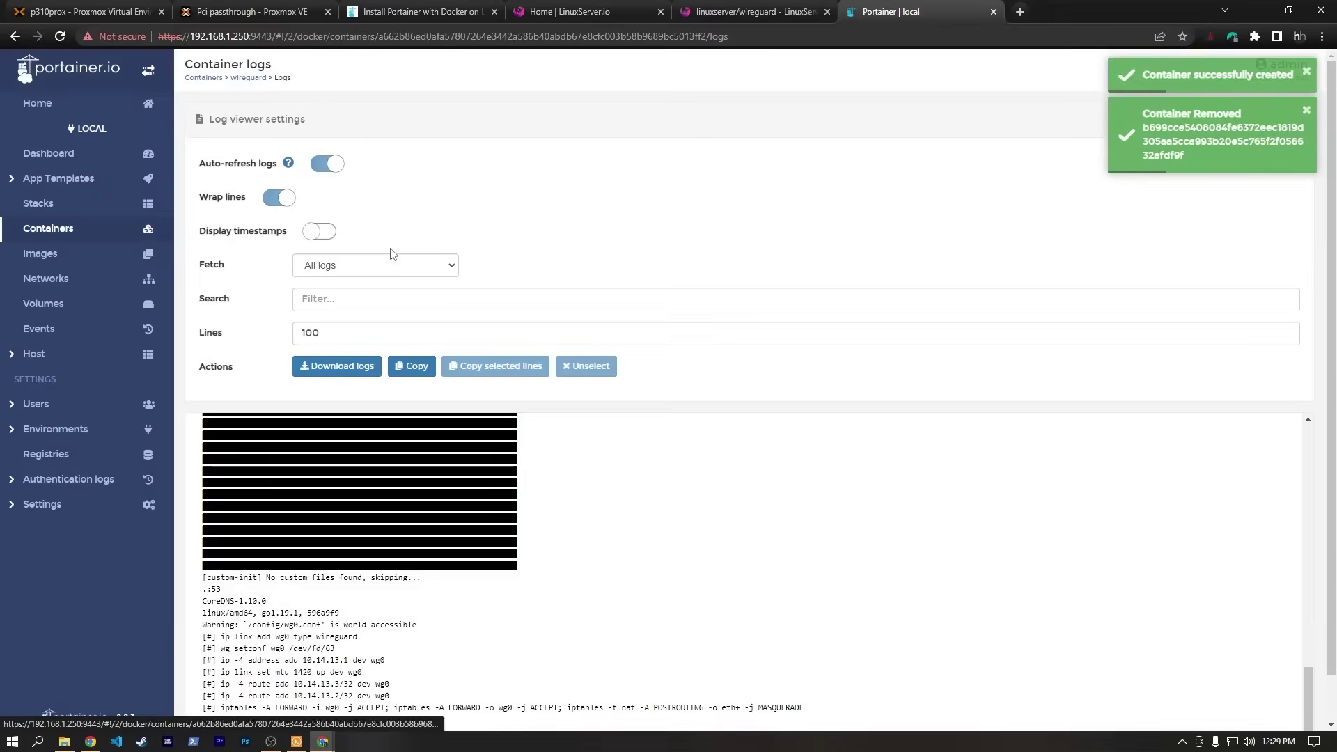
pyautogui.scroll(-1, 618, 499)
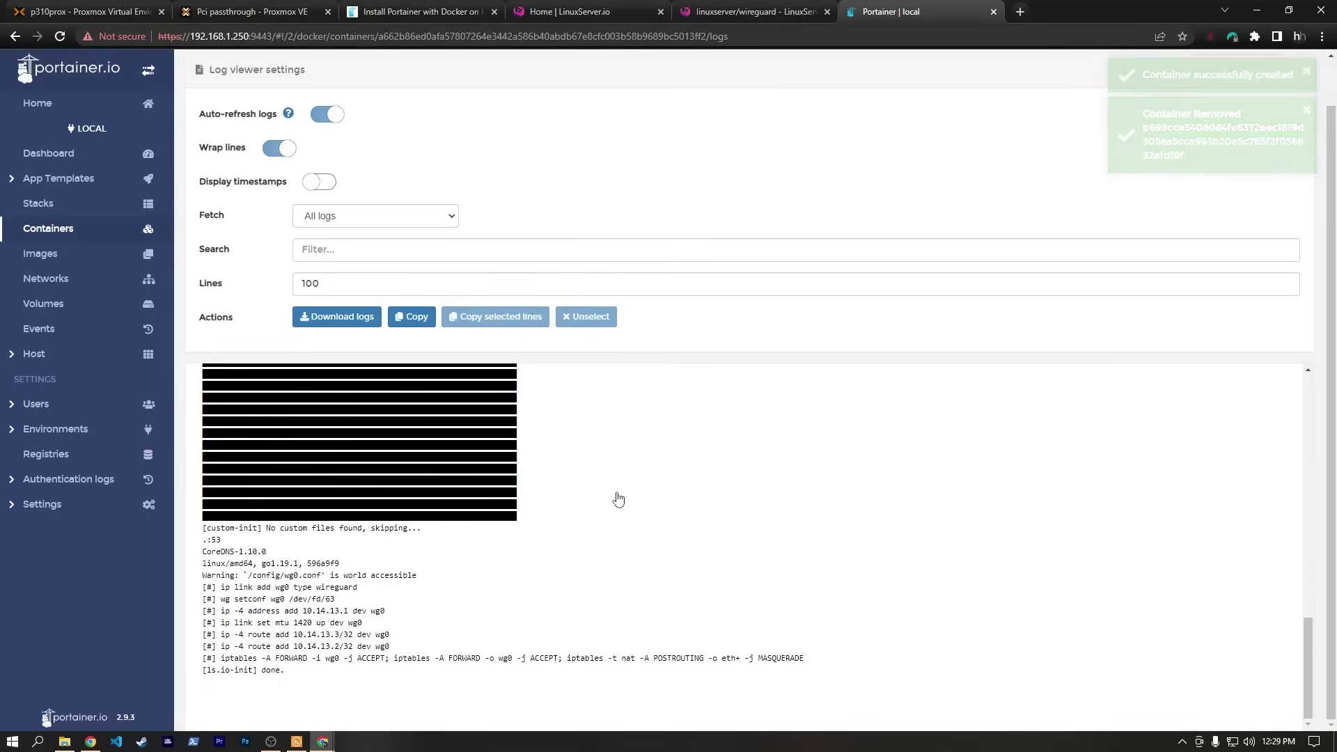
pyautogui.click(446, 517)
pyautogui.scroll(10, 509, 531)
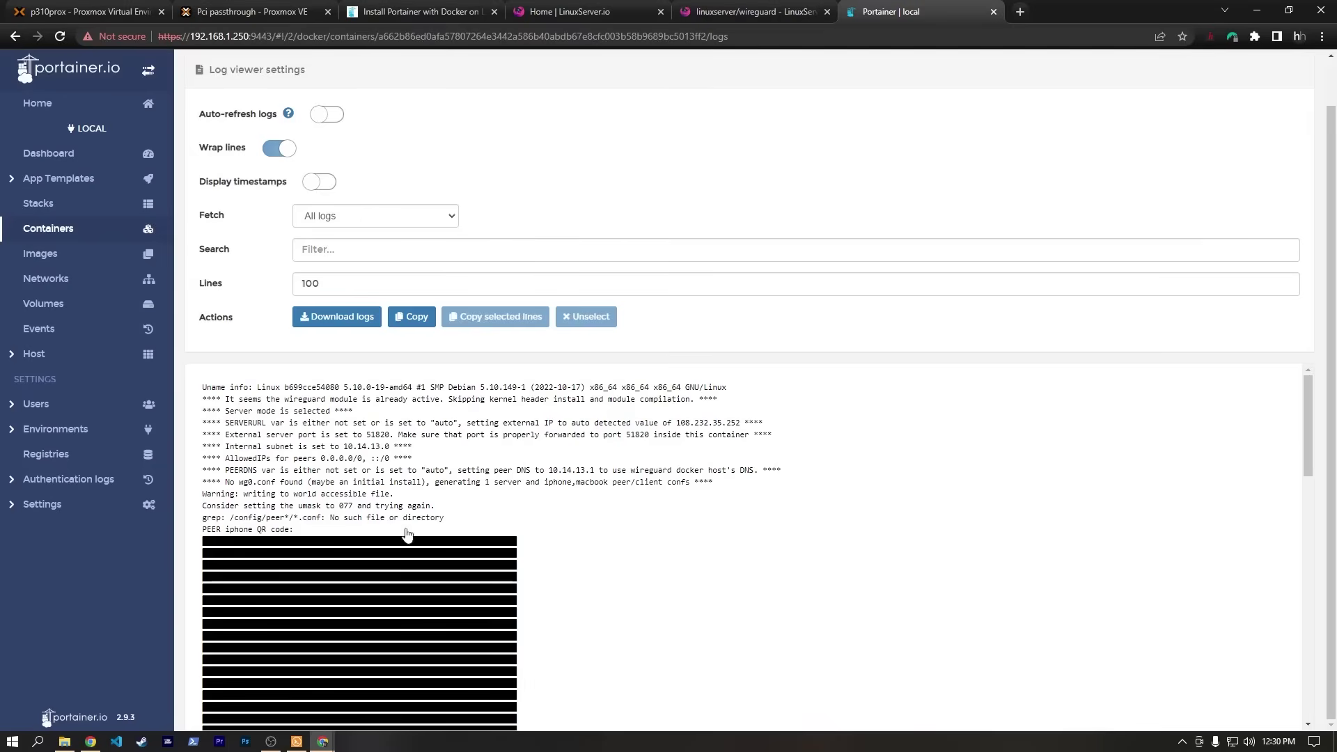
pyautogui.scroll(-5, 551, 524)
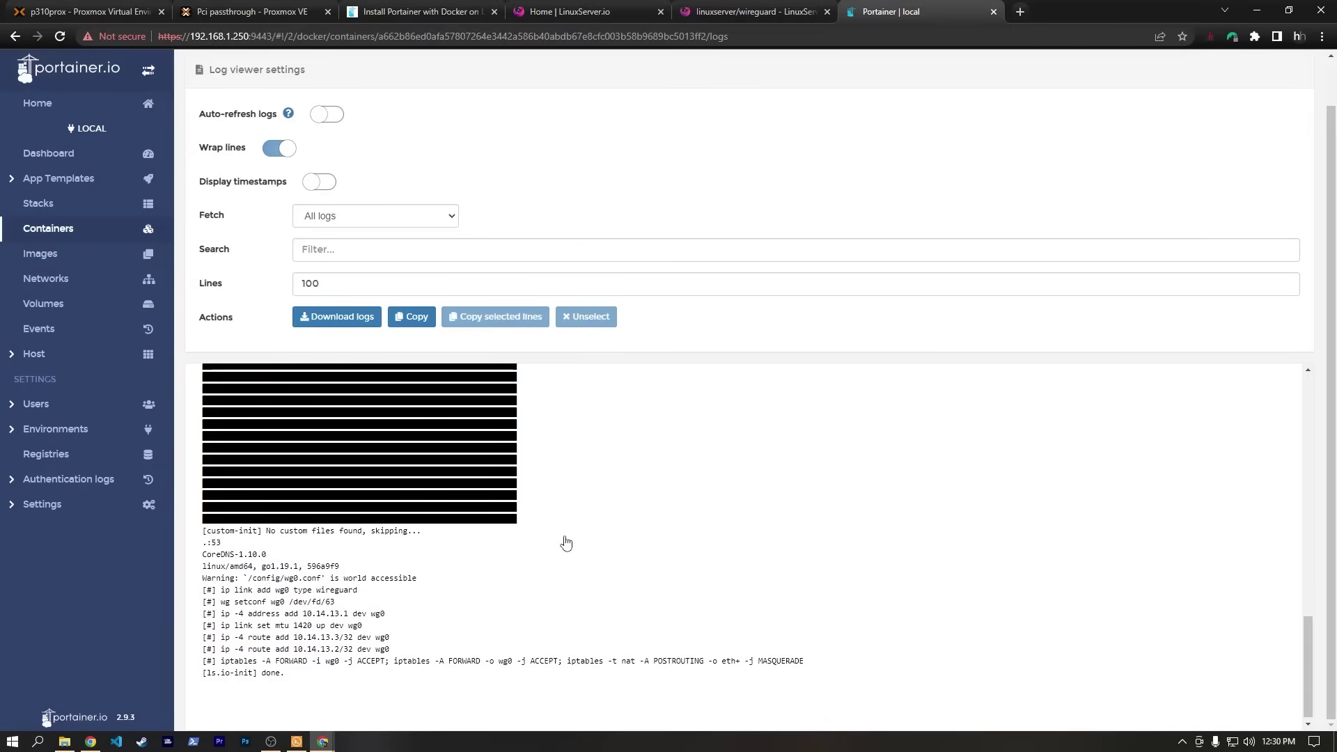
pyautogui.scroll(5, 561, 536)
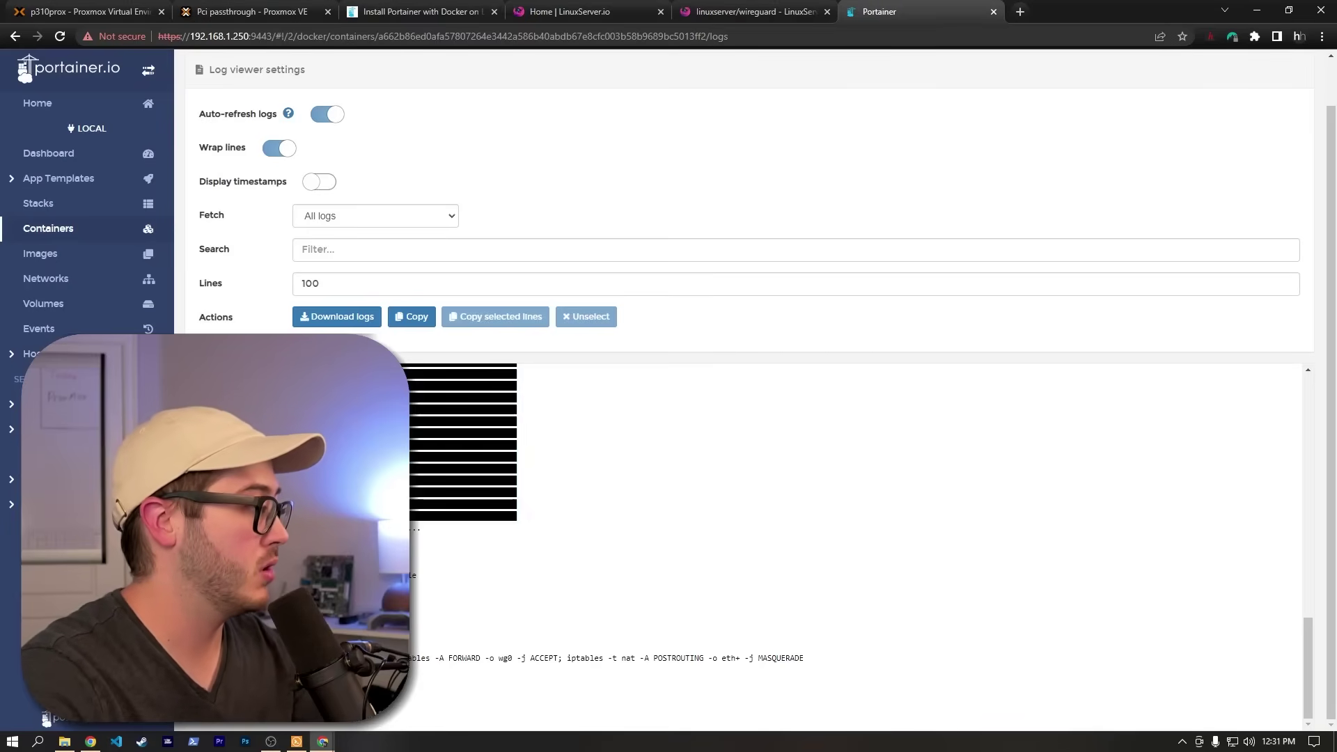
pyautogui.click(522, 515)
pyautogui.click(650, 565)
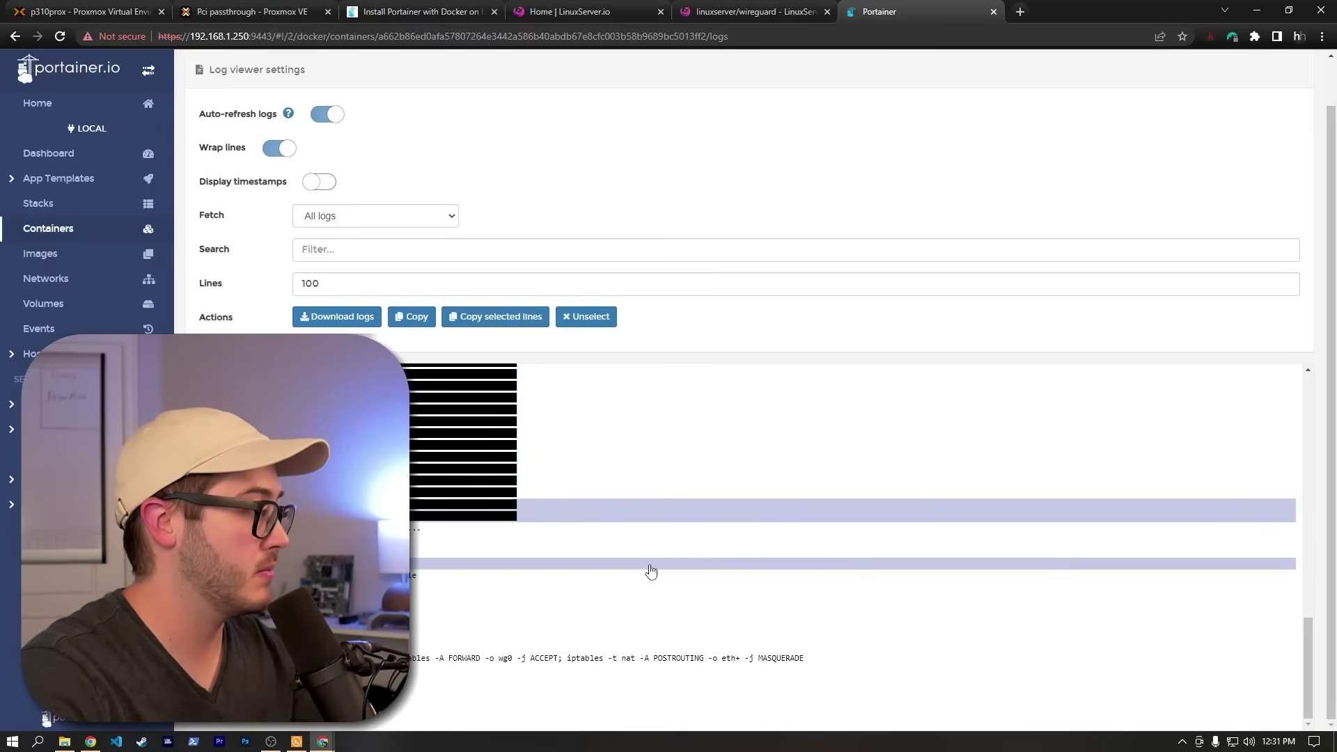
# Begin entering 'docker logs wireguard' in the prox-deb terminal session.
pyautogui.click(297, 741)
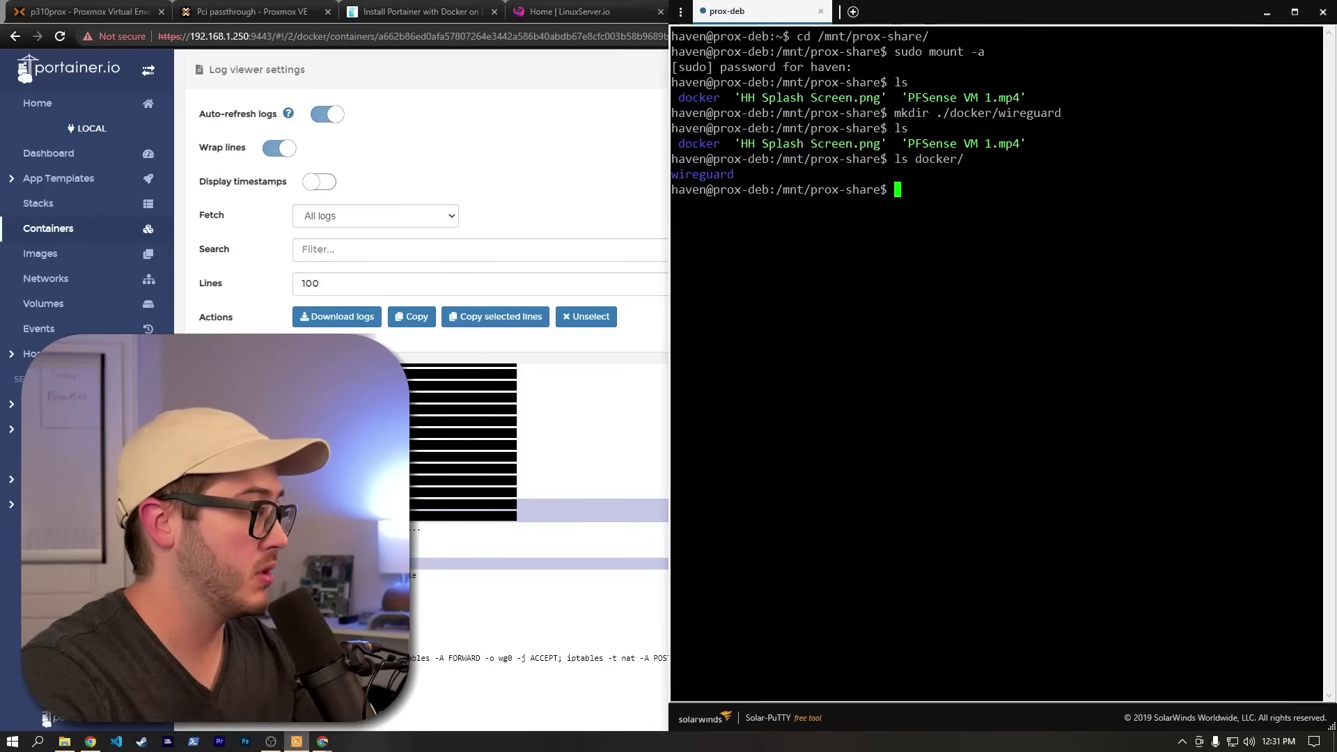
pyautogui.write('docker log')
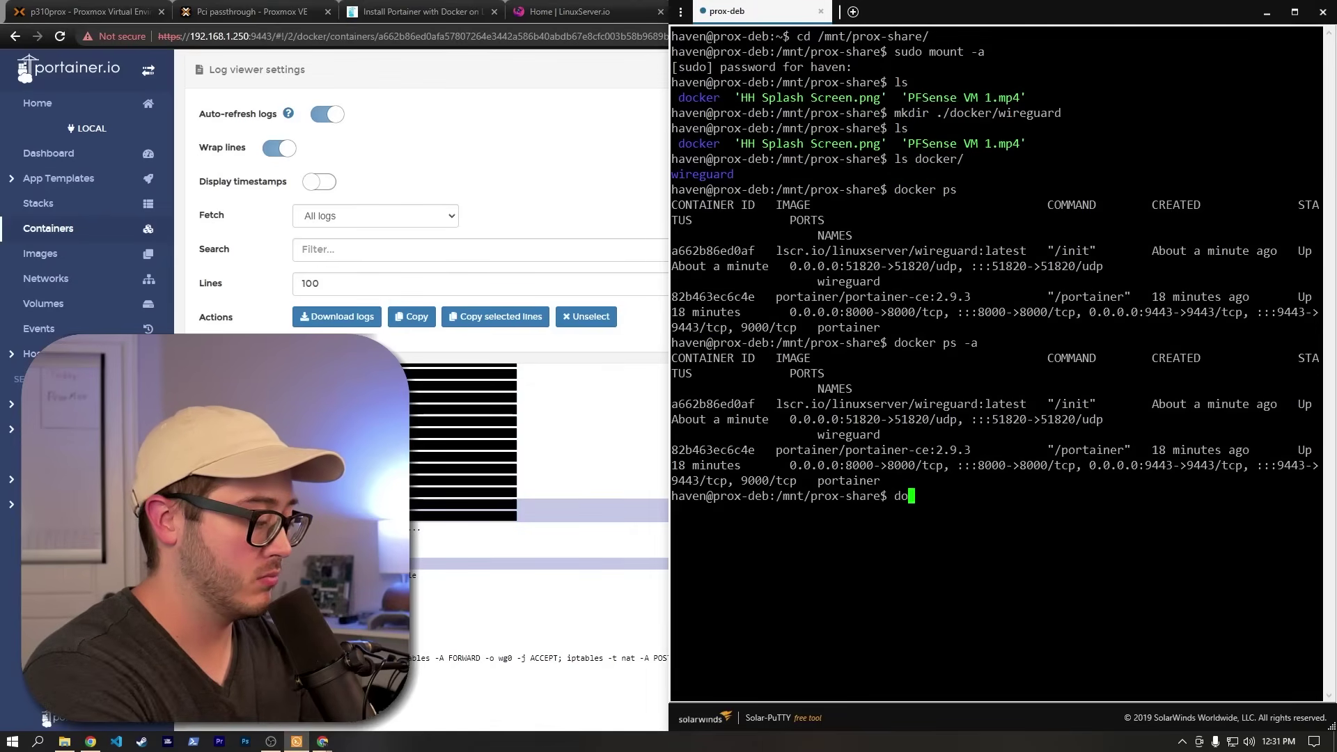
pyautogui.write('s wireguar')
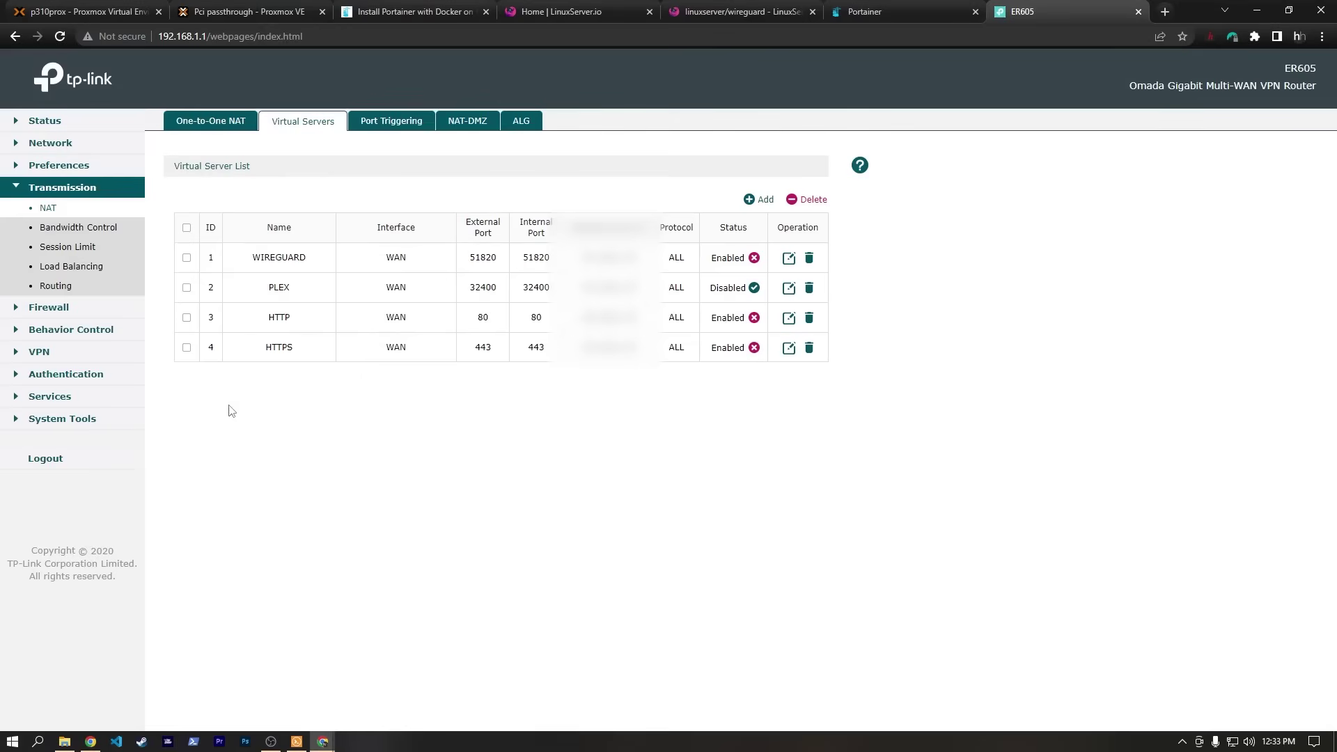
# Create a virtual server entry named PROX WG on the WAN interface.
pyautogui.click(774, 208)
pyautogui.click(410, 299)
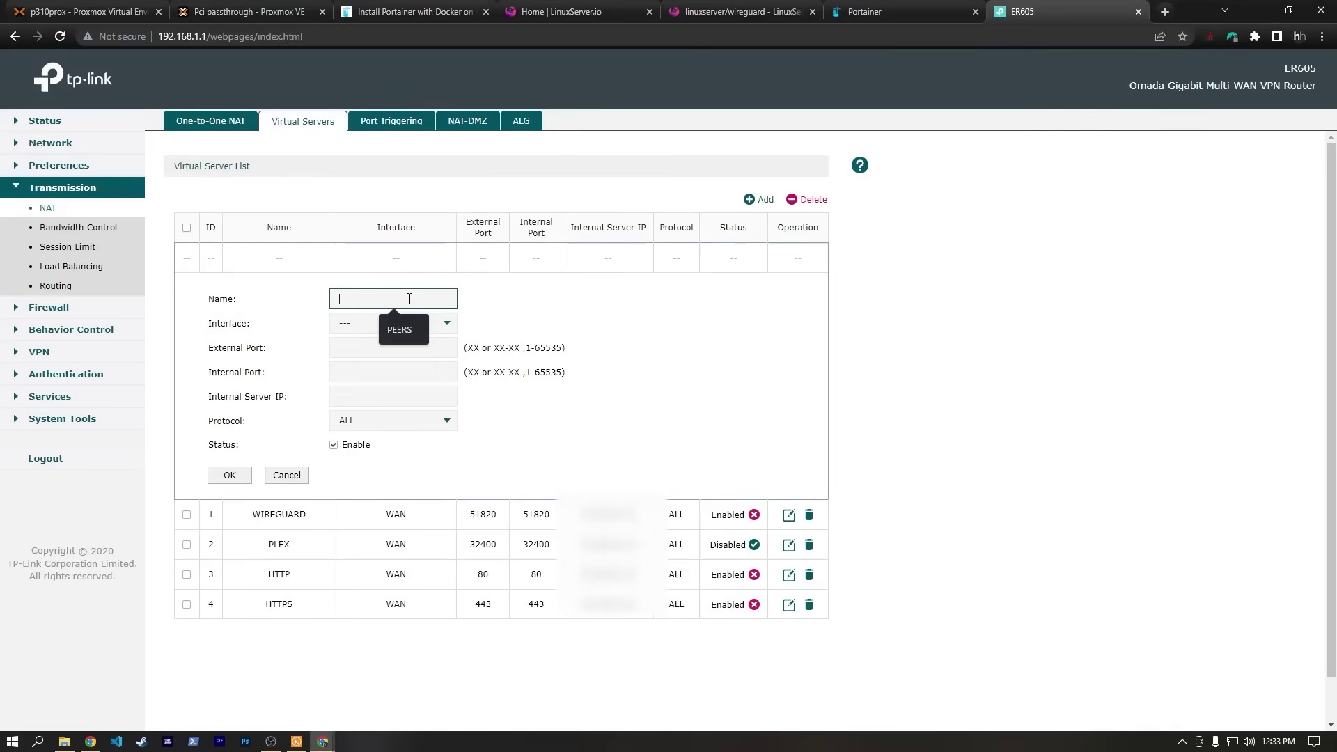
pyautogui.write('PRO')
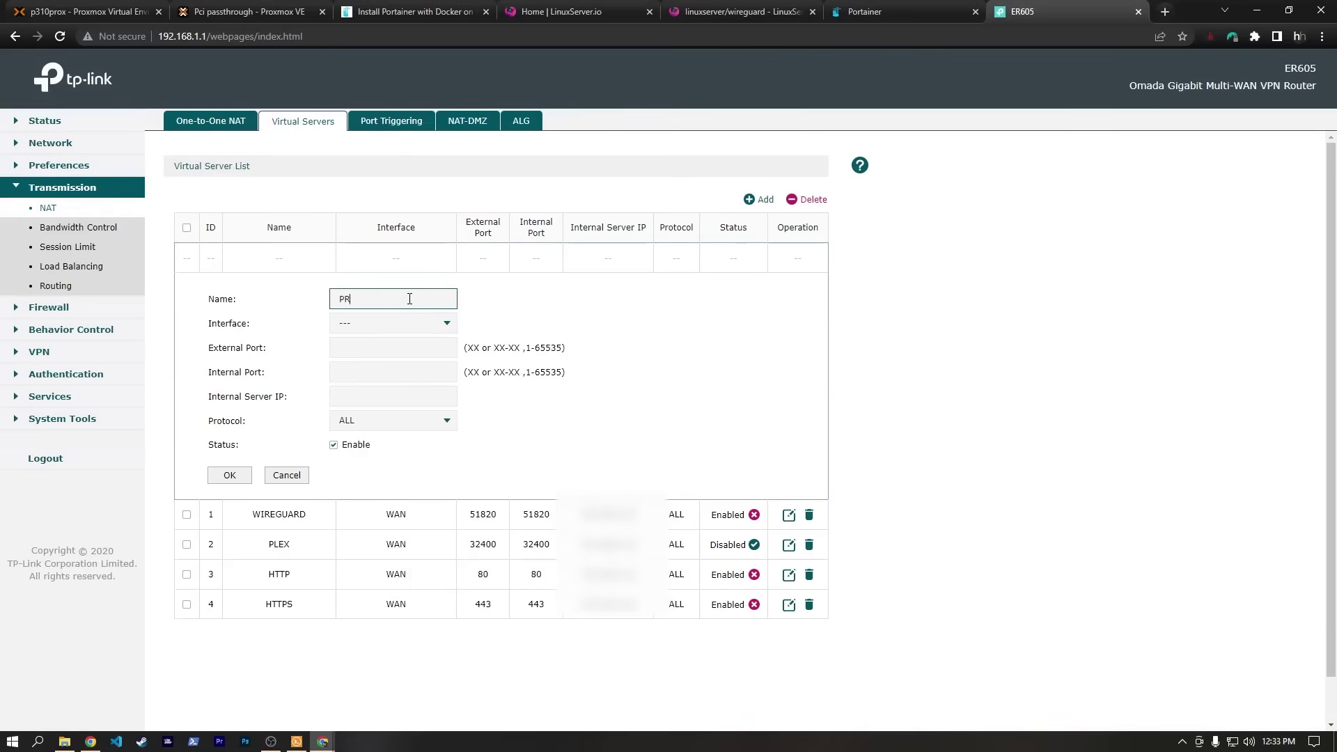
pyautogui.write('X WG')
pyautogui.click(418, 322)
pyautogui.click(439, 326)
pyautogui.click(362, 348)
pyautogui.click(498, 322)
pyautogui.click(395, 346)
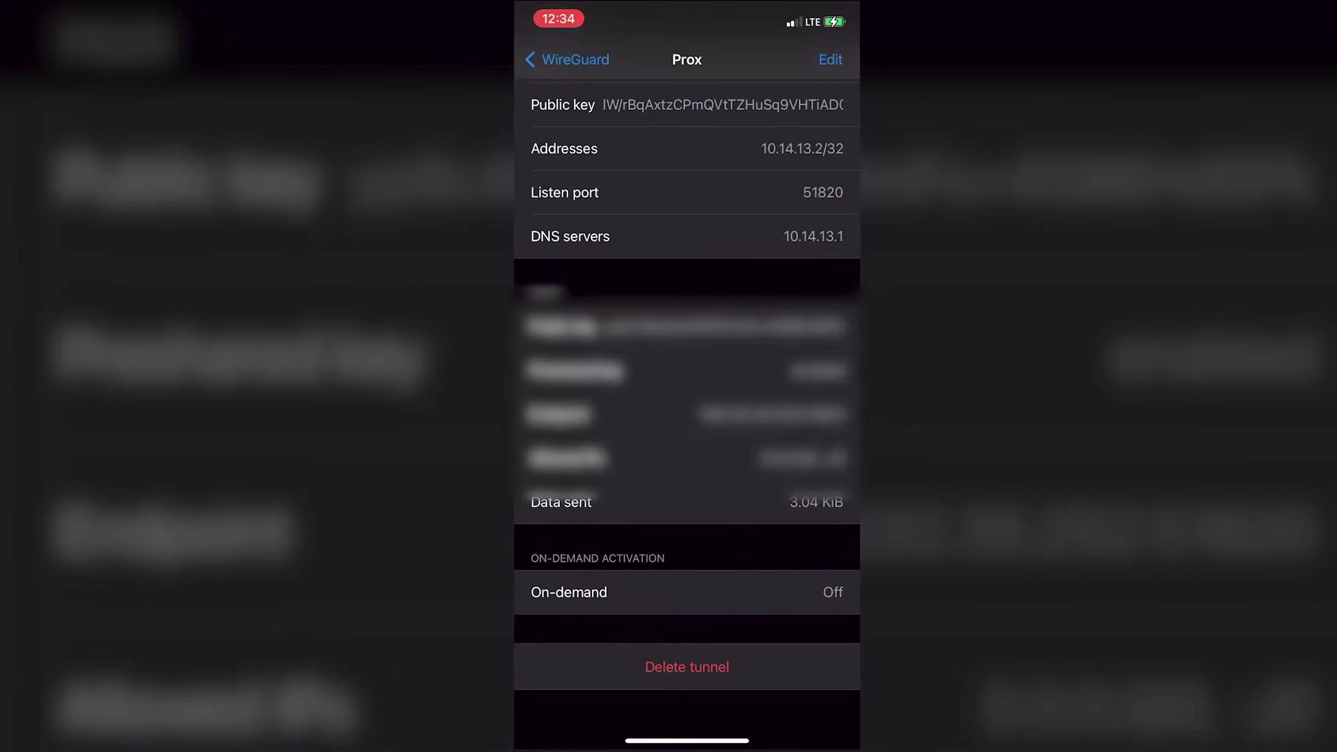
# Restart the Prox tunnel, verify its handshake, and load 192.168.1.32 in Safari.
pyautogui.click(567, 59)
pyautogui.click(808, 102)
pyautogui.click(808, 102)
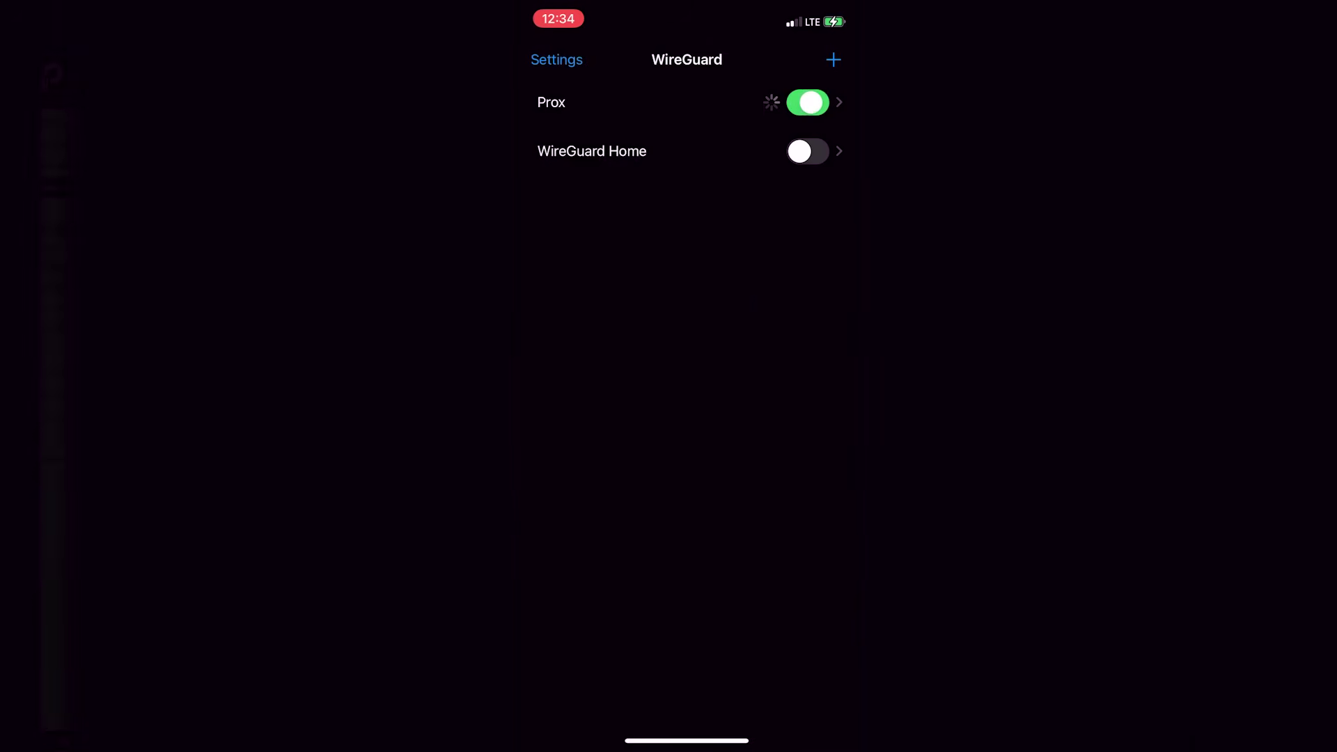
pyautogui.click(553, 103)
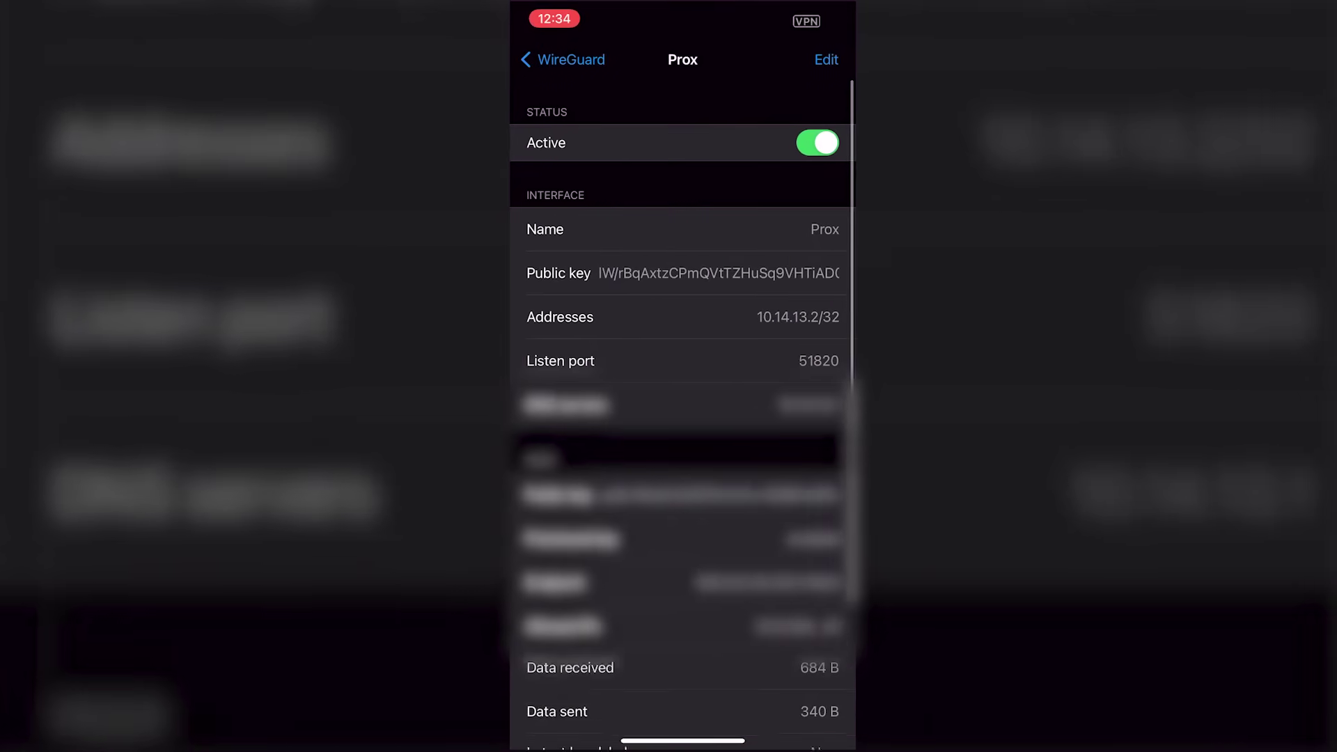
pyautogui.scroll(-1, 683, 418)
pyautogui.scroll(-2, 679, 417)
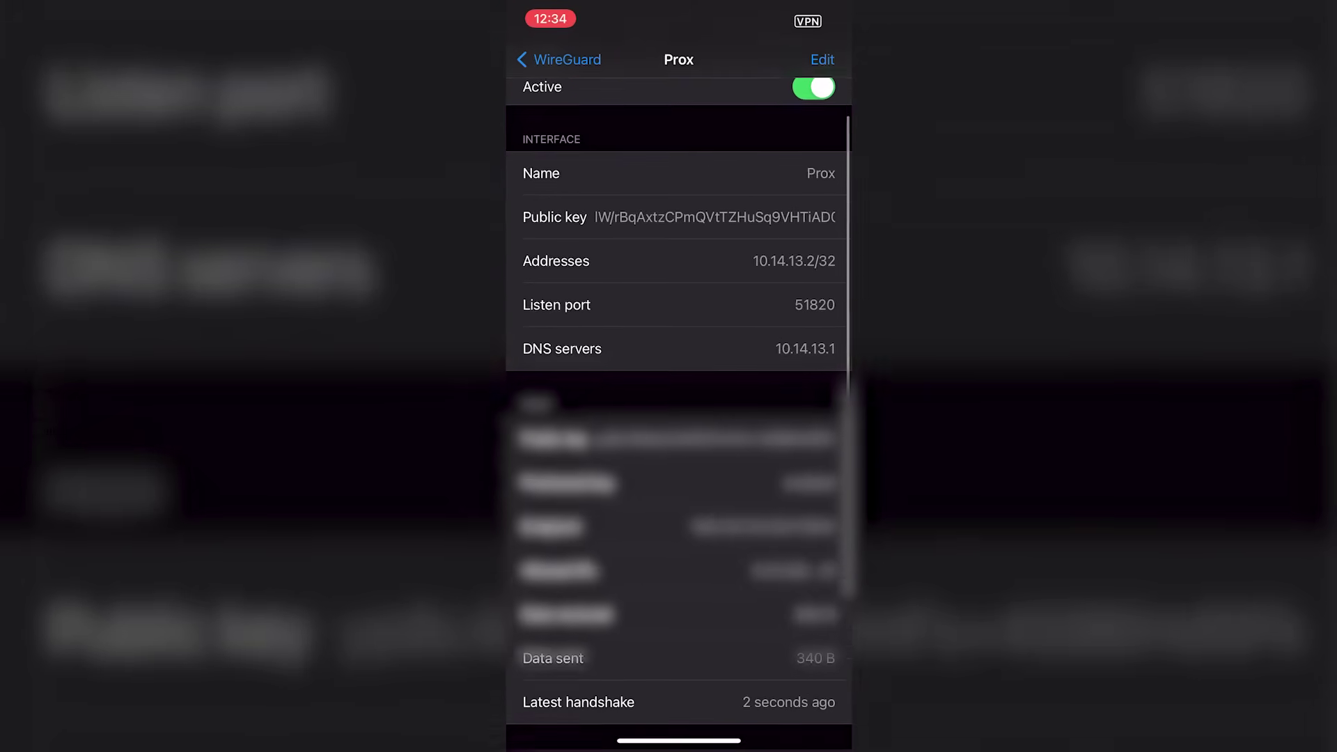
pyautogui.scroll(-1, 679, 418)
pyautogui.scroll(5, 676, 418)
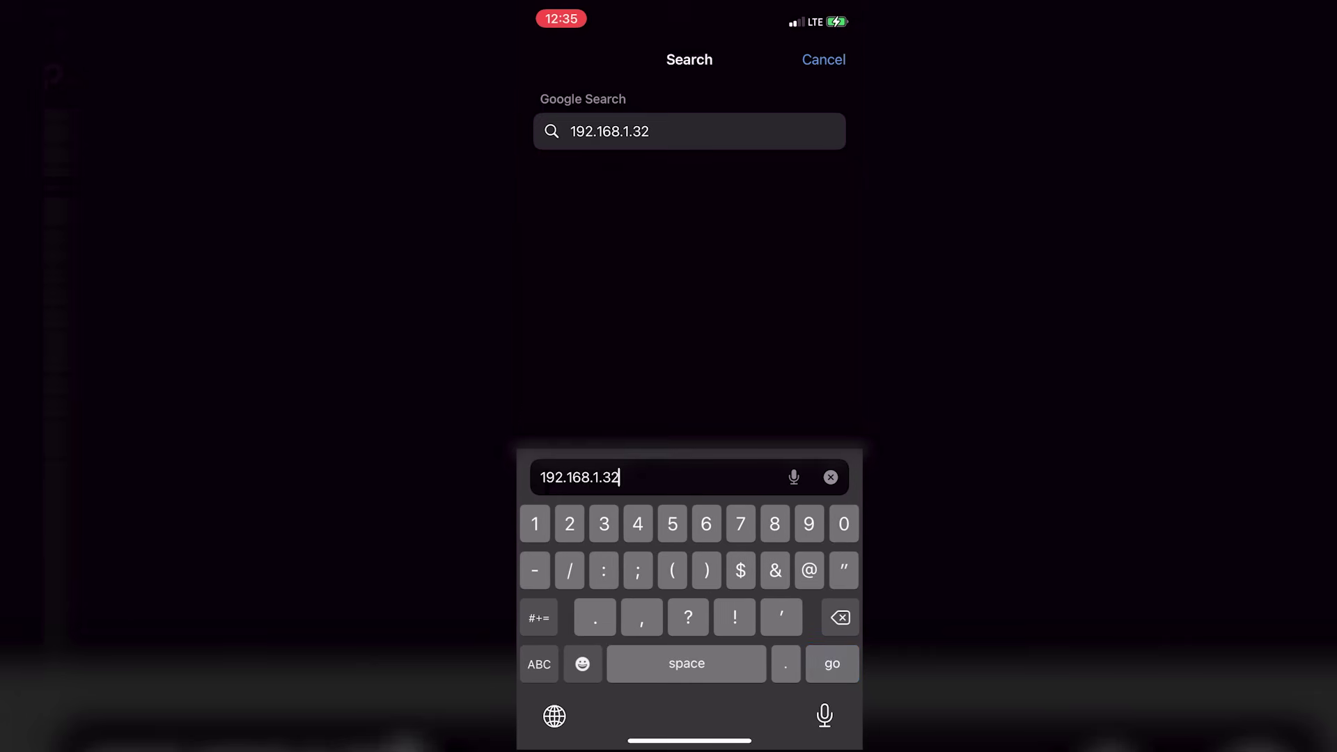
pyautogui.press('Return')
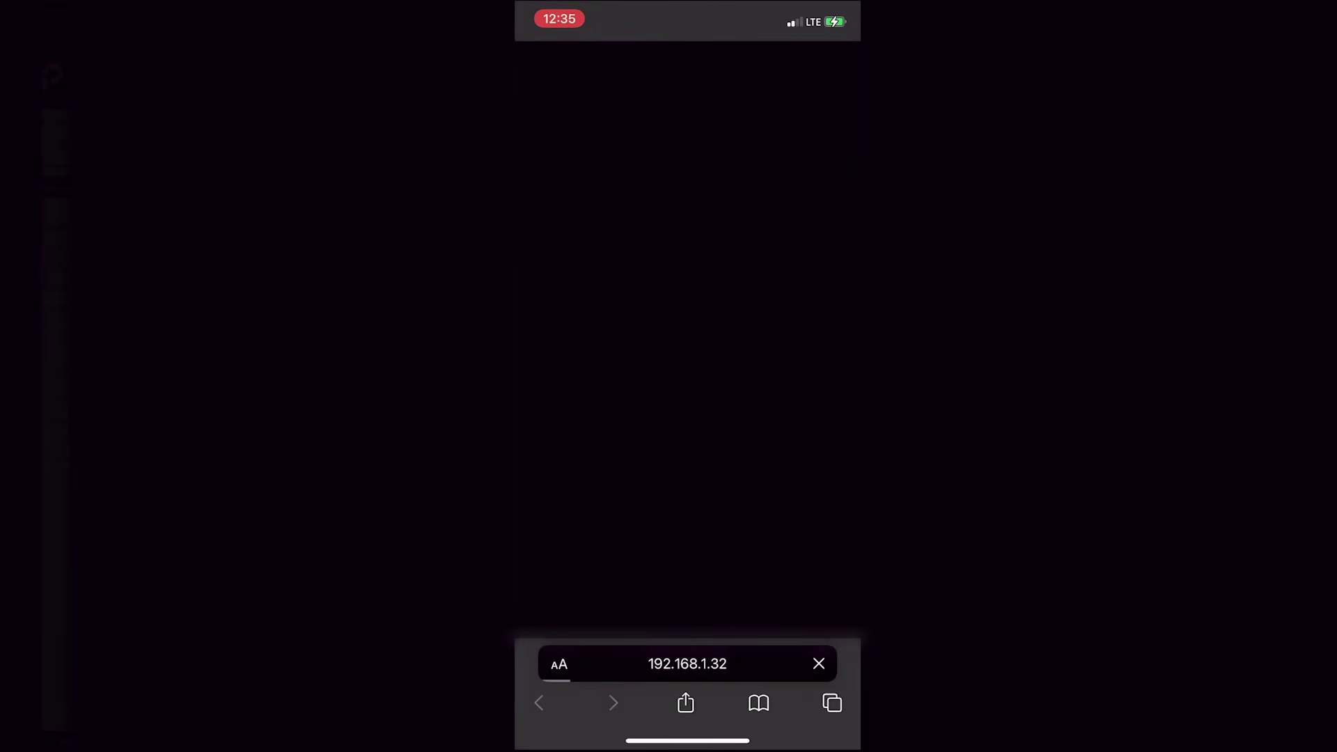